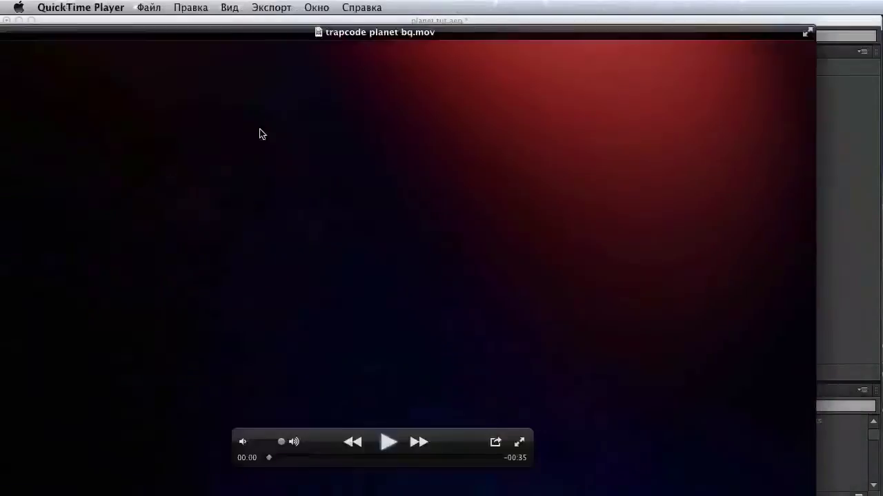
- Play the finished trapcode planet bq.mov, skip ahead through the clip to the detailed planet view, and pause it
drag(260, 134, 320, 110)
click(447, 433)
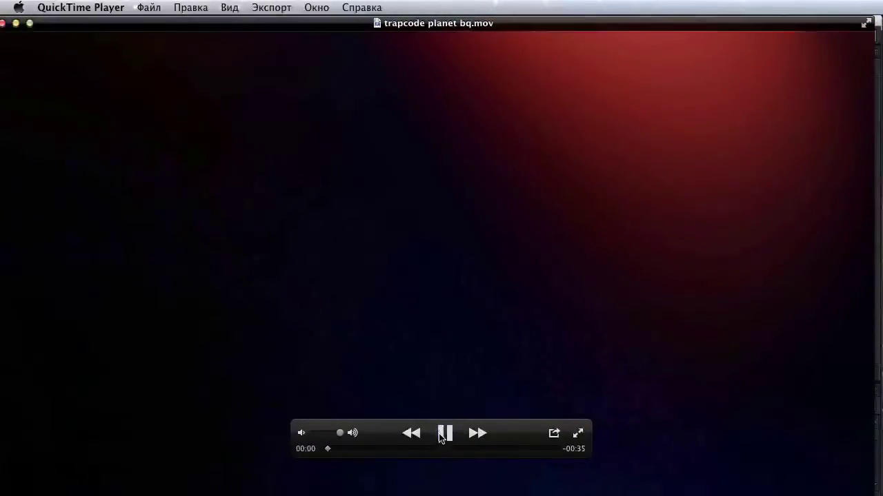
drag(344, 449, 497, 468)
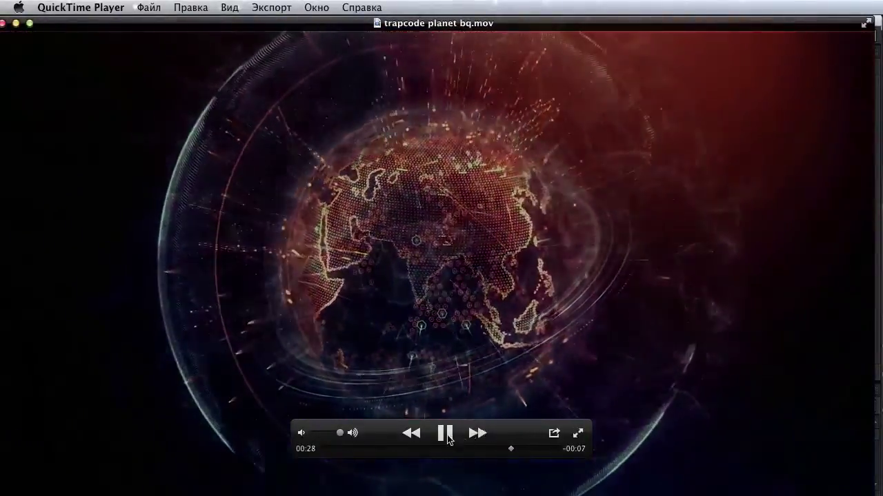
click(447, 434)
- Switch to After Effects and examine the earth-map.png footage, both as a whole and close up
drag(324, 22, 621, 495)
click(199, 369)
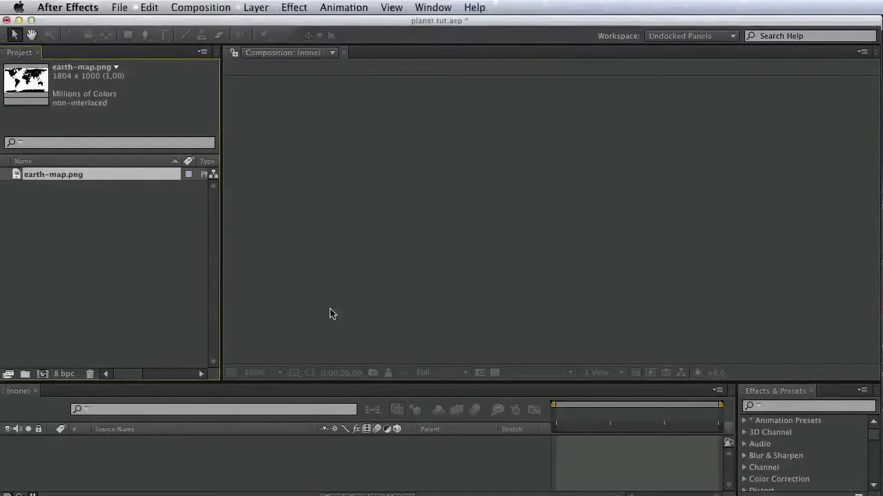
double_click(78, 177)
scroll(448, 303, down, 3)
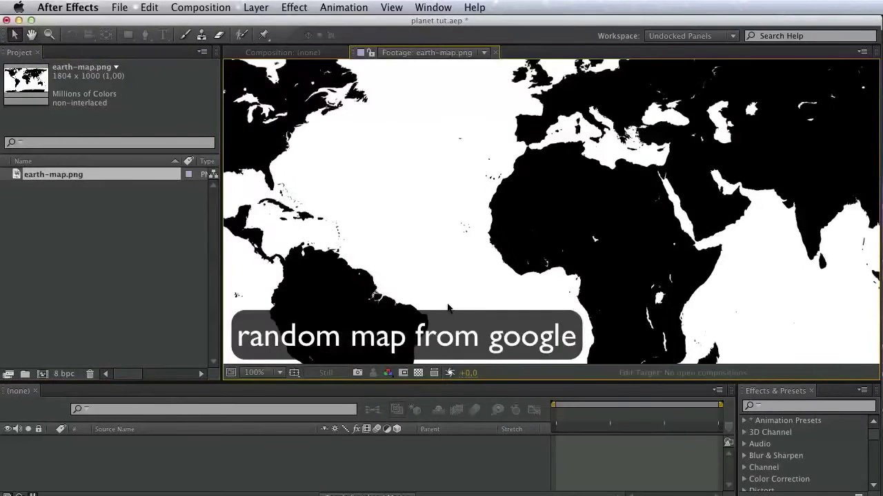
key(v)
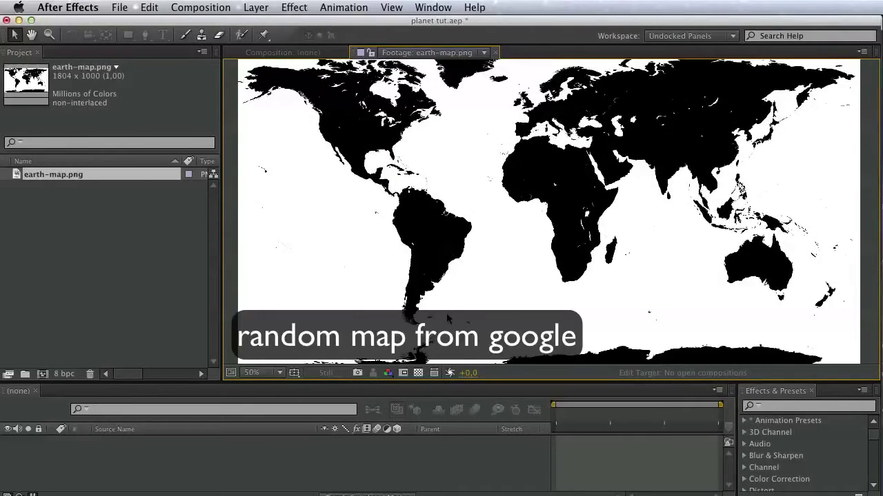
scroll(447, 318, up, 1)
key(space)
drag(611, 209, 740, 173)
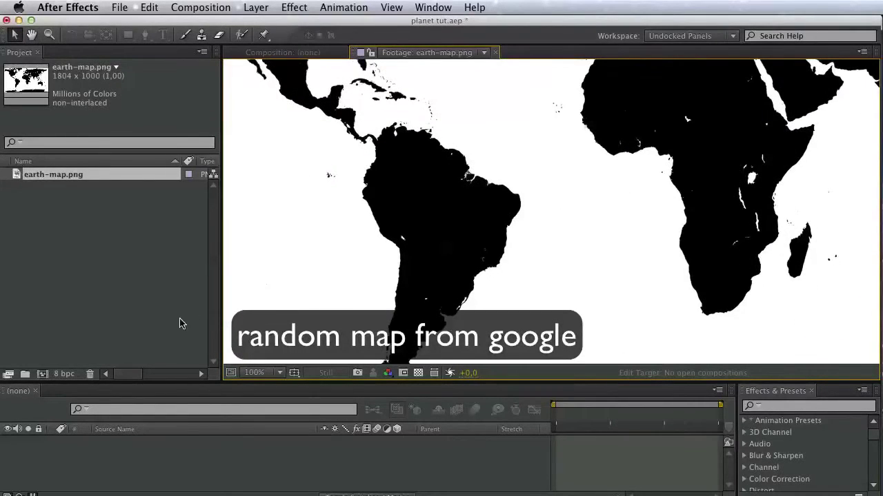
click(180, 324)
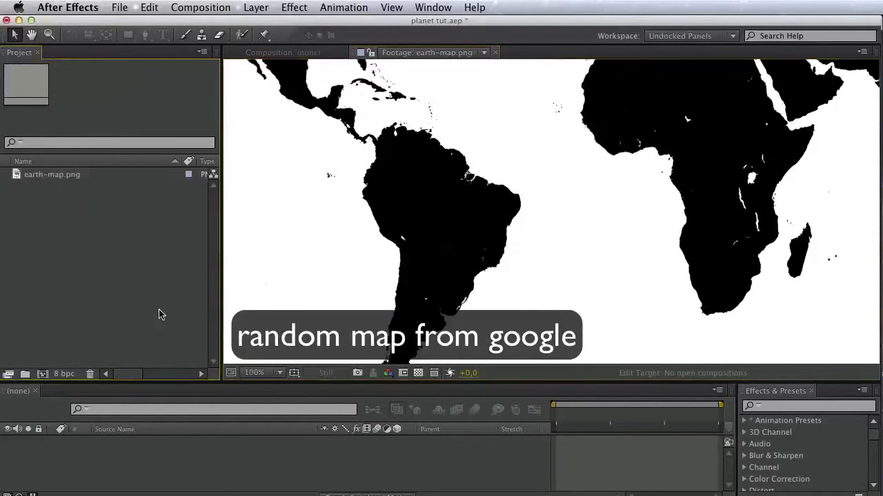
- Start a new composition named Planet with a width of 1280 px and a height of 720 px
click(191, 449)
click(42, 374)
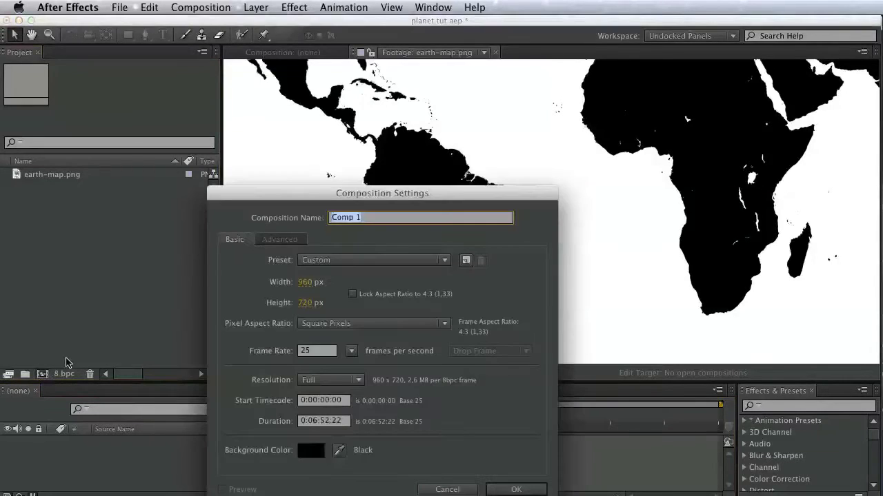
text(Planet)
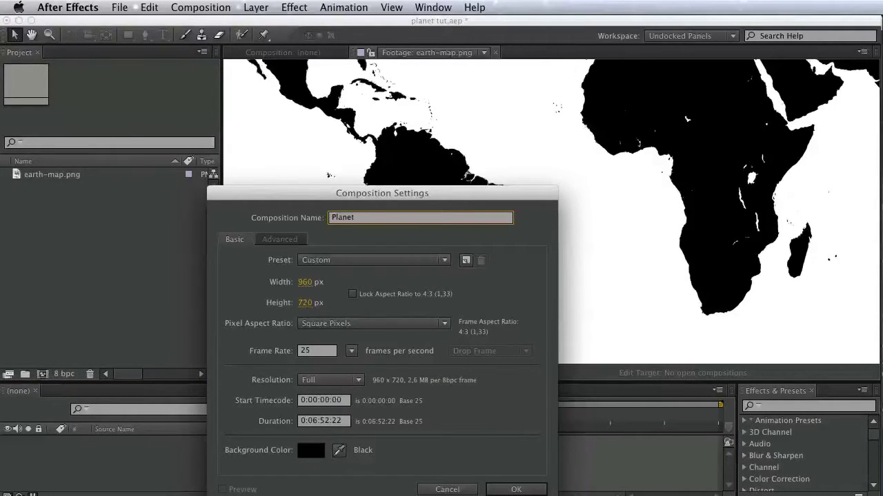
click(305, 282)
text(1280)
click(306, 302)
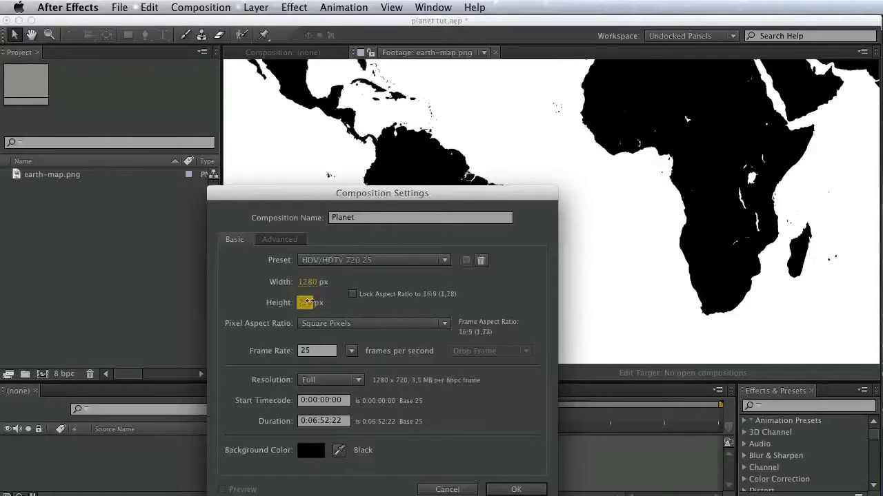
text(720)
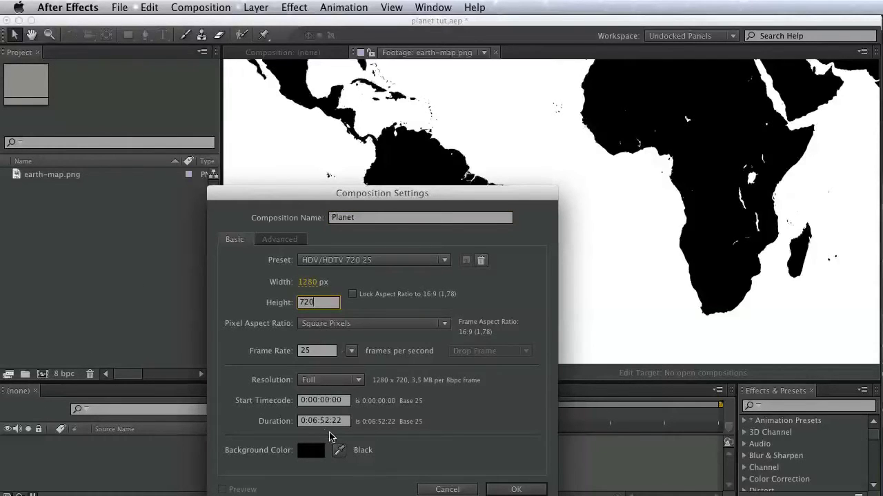
- Set the Planet composition's duration to 0:00:05:00 and create it
click(316, 422)
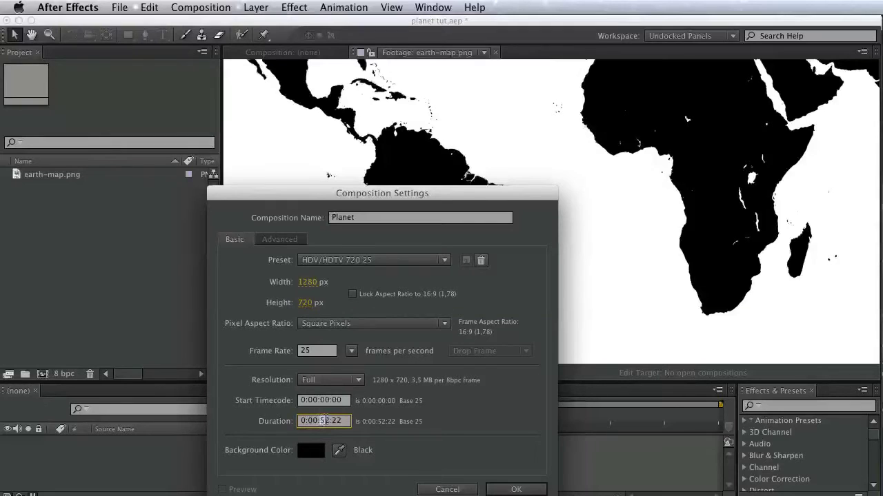
key(BackSpace)
key(BackSpace)
text(05)
drag(331, 420, 366, 420)
text(00)
click(509, 491)
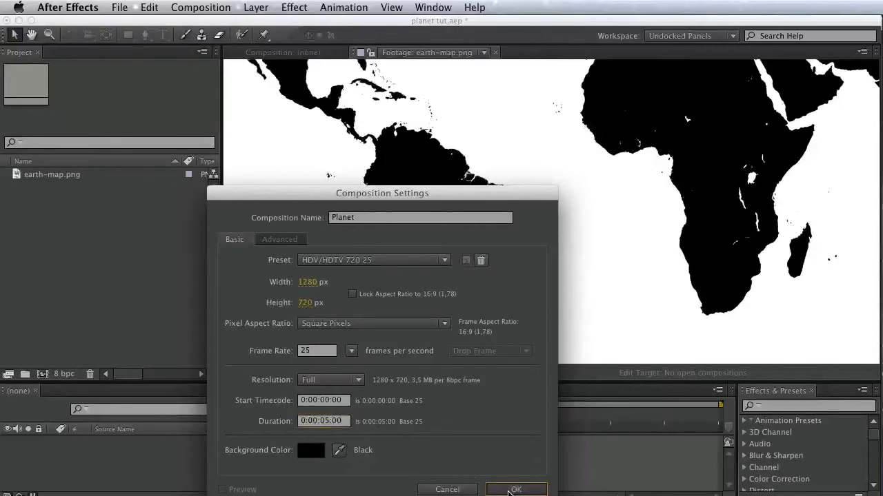
- Add a black 1280 x 720 px solid layer named trapcode to the Planet composition
right_click(167, 455)
mouse_move(207, 467)
click(375, 495)
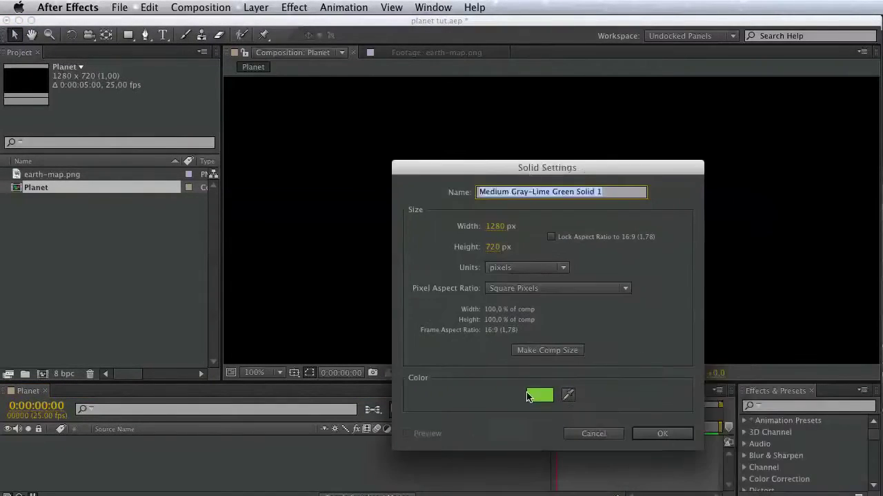
click(531, 399)
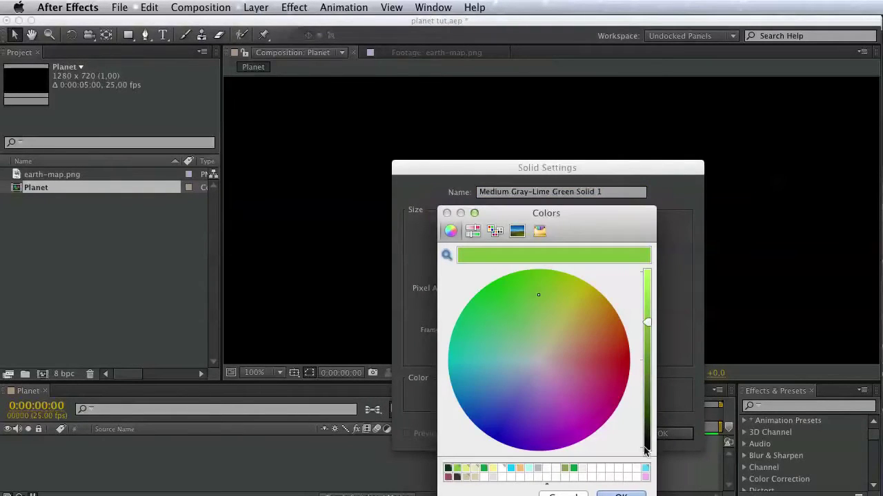
drag(647, 322, 650, 475)
click(621, 494)
click(545, 195)
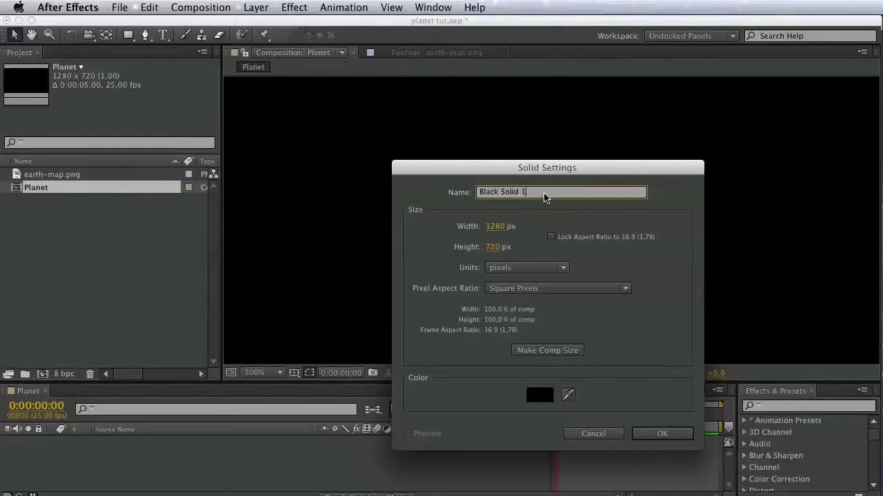
text(trapcode)
click(666, 436)
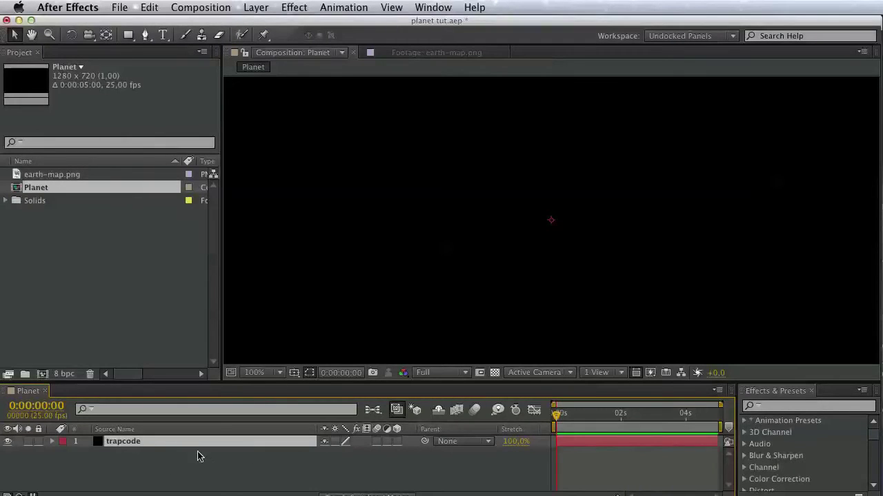
- Add a black solid layer named bg and place it below the trapcode layer
right_click(100, 455)
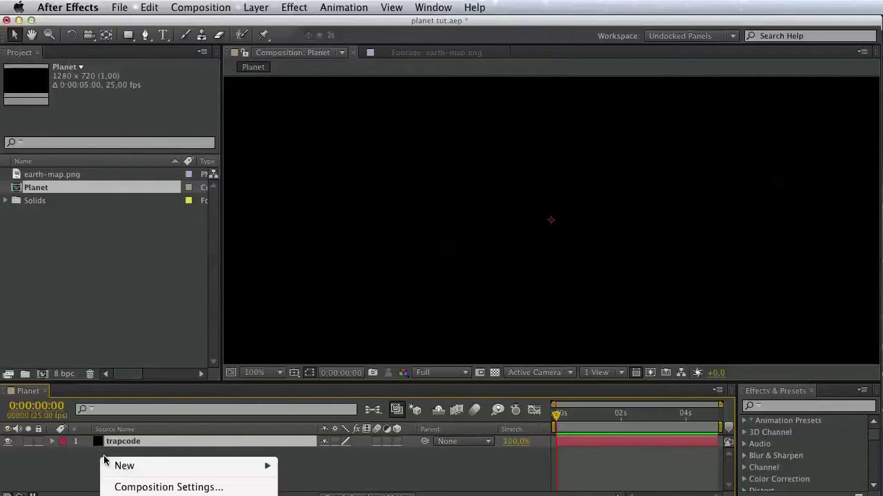
mouse_move(146, 466)
click(310, 495)
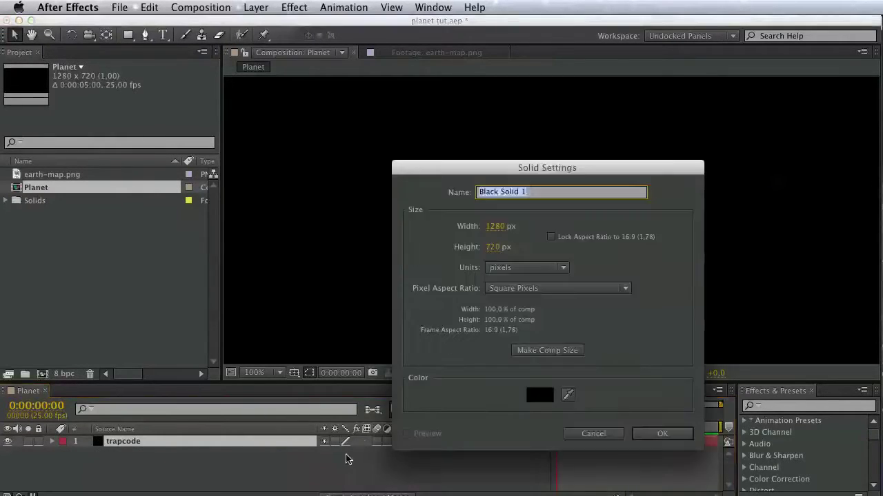
text(bg)
key(Return)
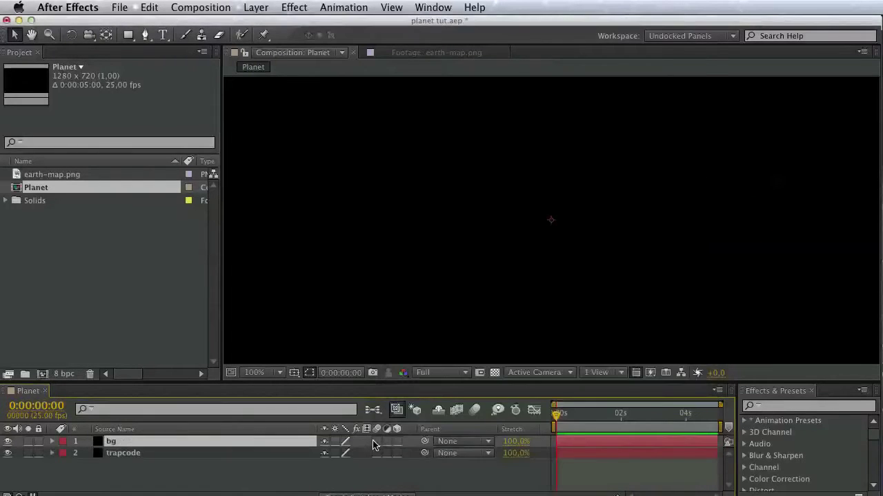
drag(214, 441, 212, 472)
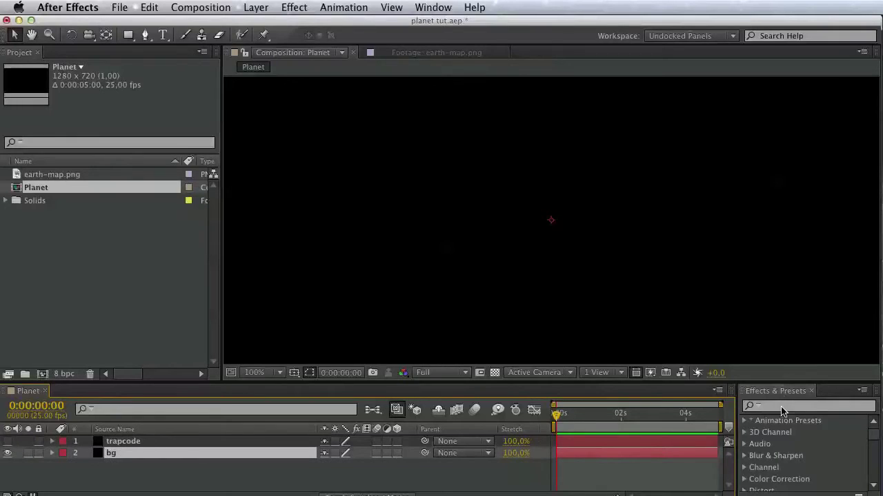
- Make the trapcode layer visible and apply the Trapcode Form effect to it
click(8, 441)
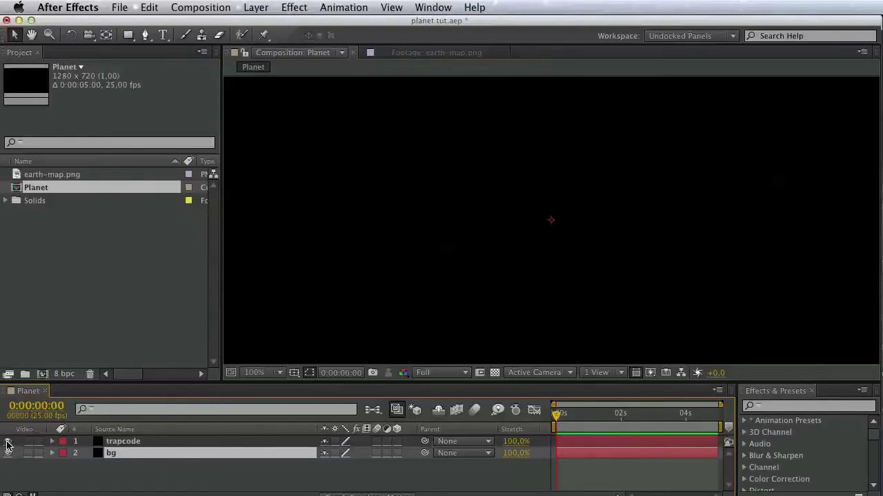
click(107, 442)
click(793, 407)
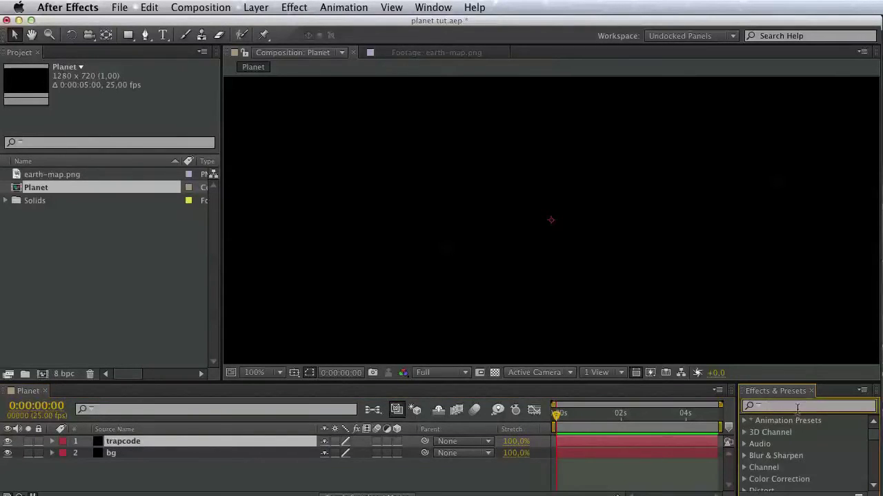
text(form)
scroll(874, 452, down, 1)
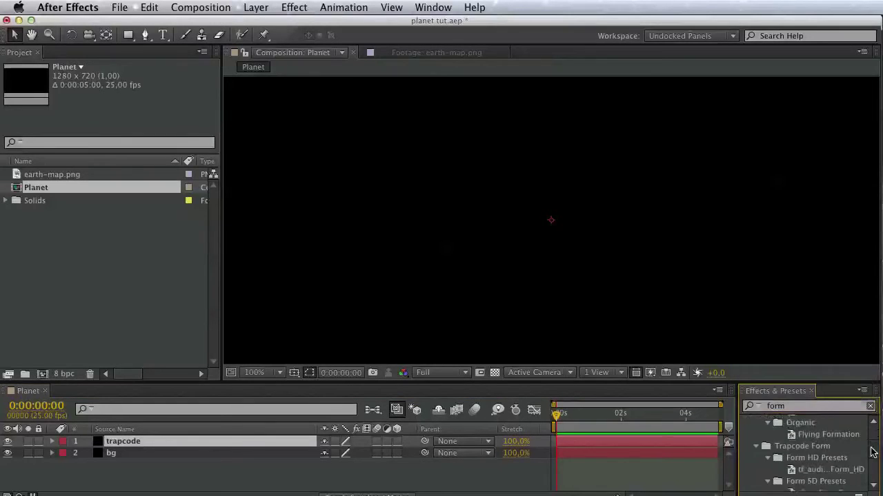
drag(874, 451, 867, 481)
double_click(784, 486)
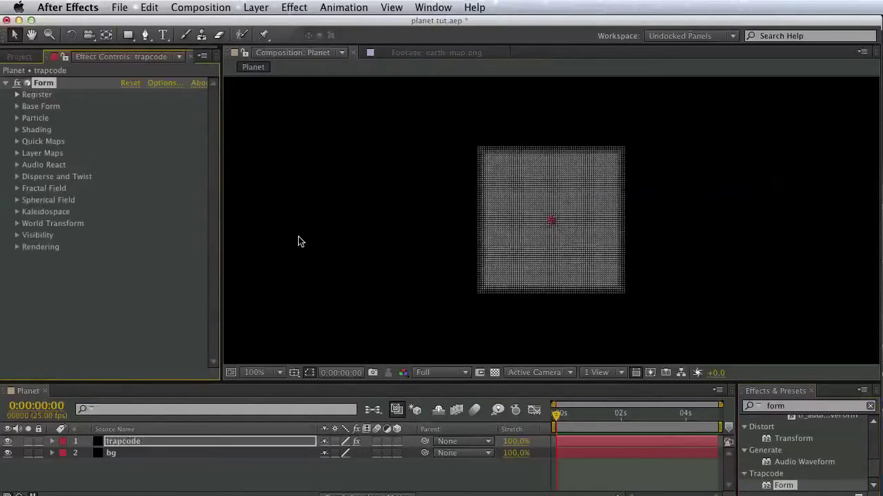
- Change the Form effect's base form to Sphere - Layered
click(17, 107)
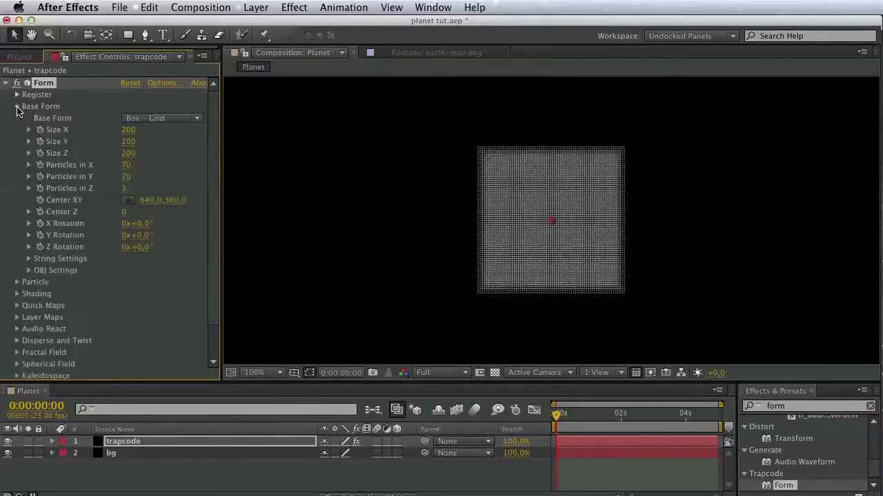
click(138, 120)
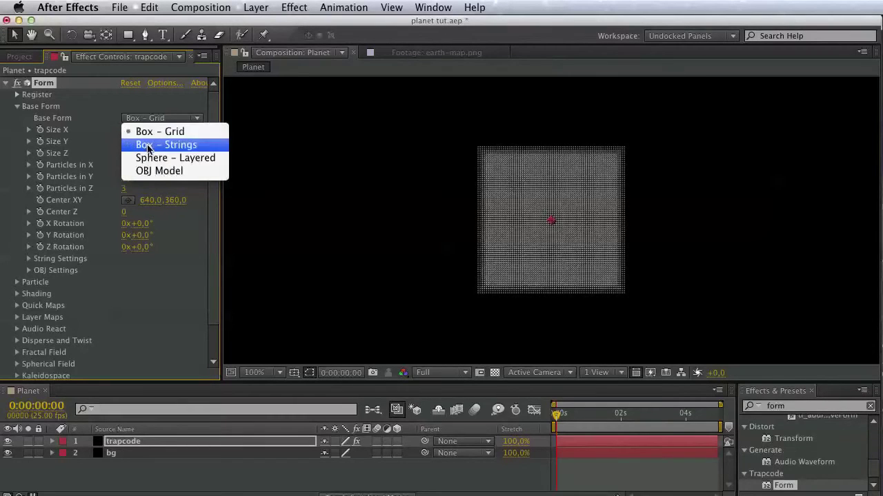
click(175, 158)
- Set the sphere's Size X, Size Y and Size Z to 700 each
click(129, 130)
text(700)
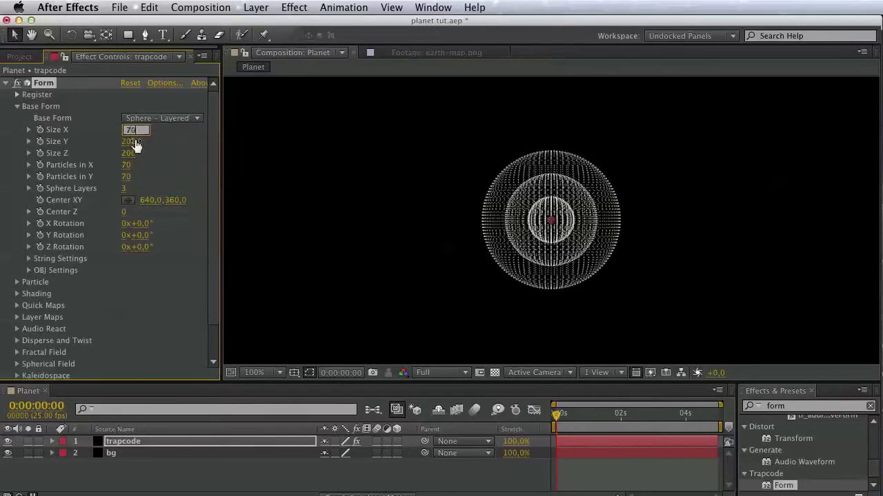
key(Return)
click(128, 141)
text(700)
key(Tab)
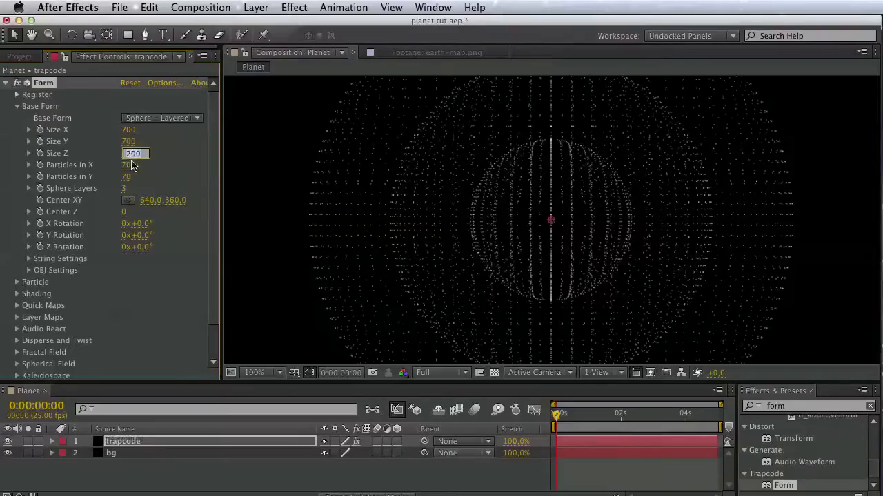
text(700)
key(Return)
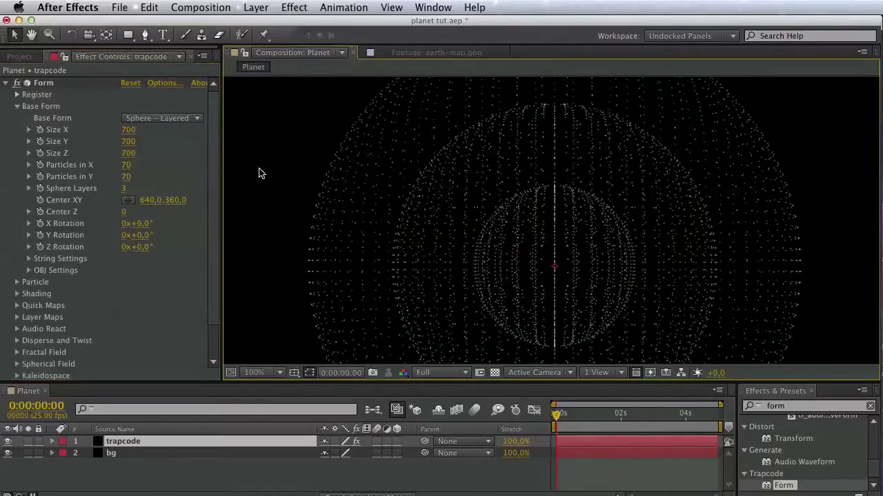
- Reduce the base form's Sphere Layers to 1
click(29, 189)
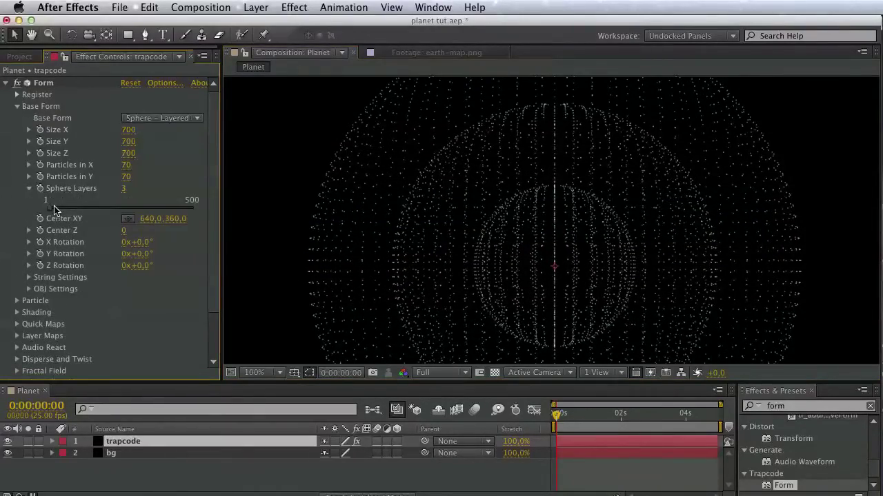
drag(50, 207, 18, 211)
click(30, 183)
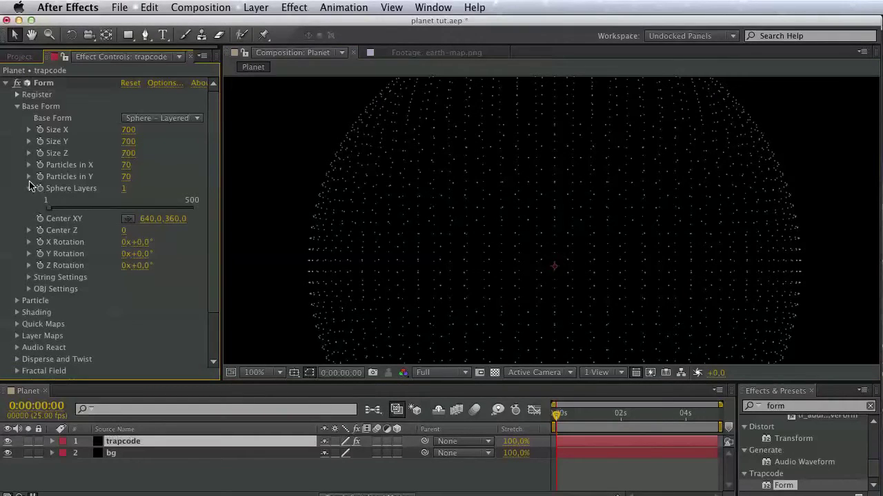
click(29, 188)
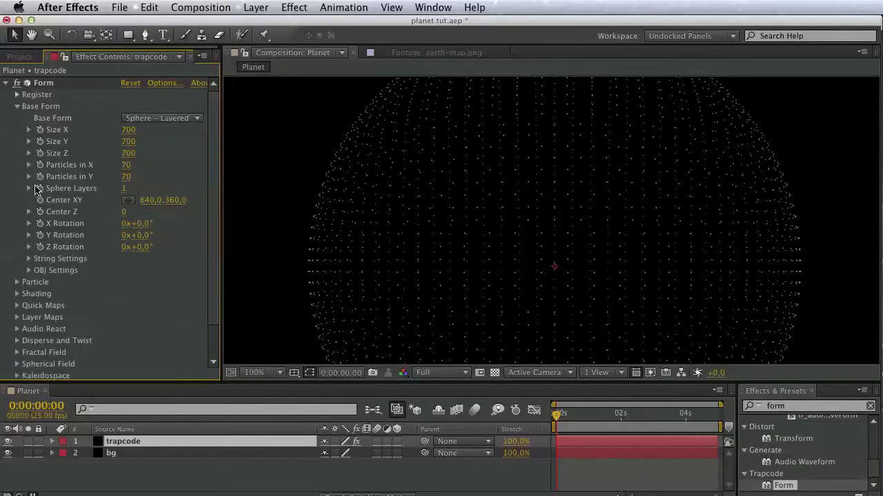
- Set the base form's Particles in X to 300
click(126, 166)
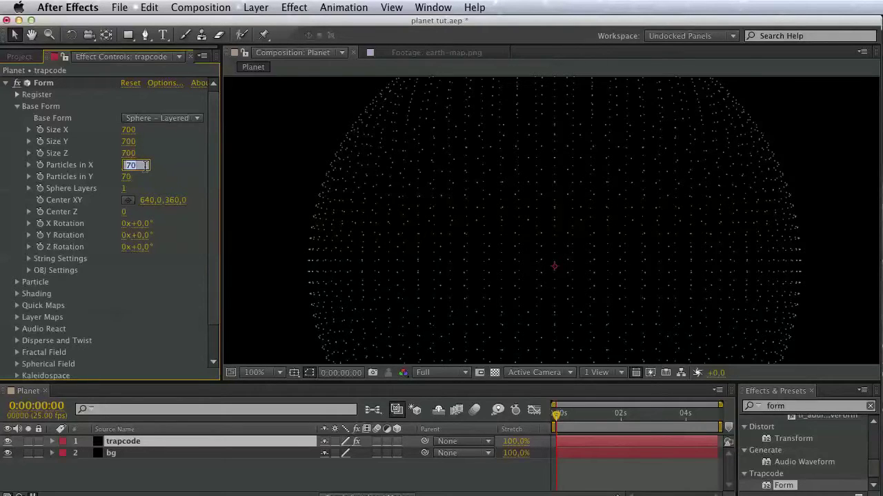
text(300)
key(Return)
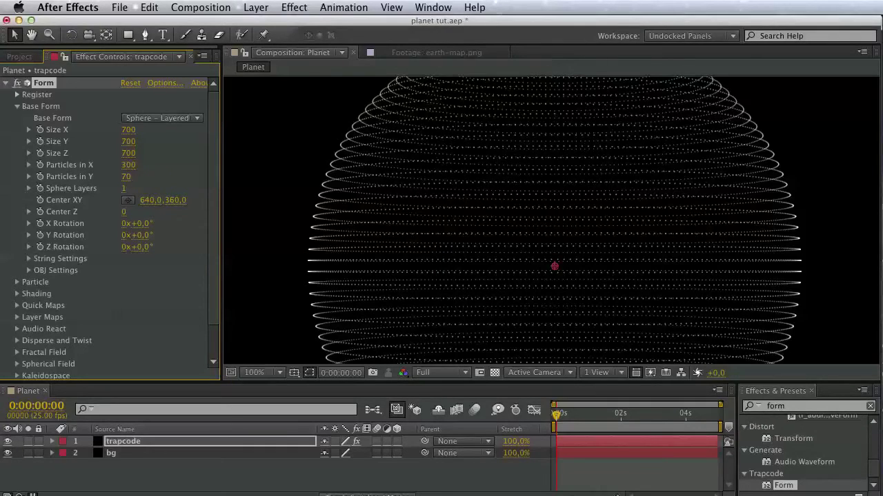
- Set the base form's Particles in Y to 600
click(127, 176)
text(600)
key(Return)
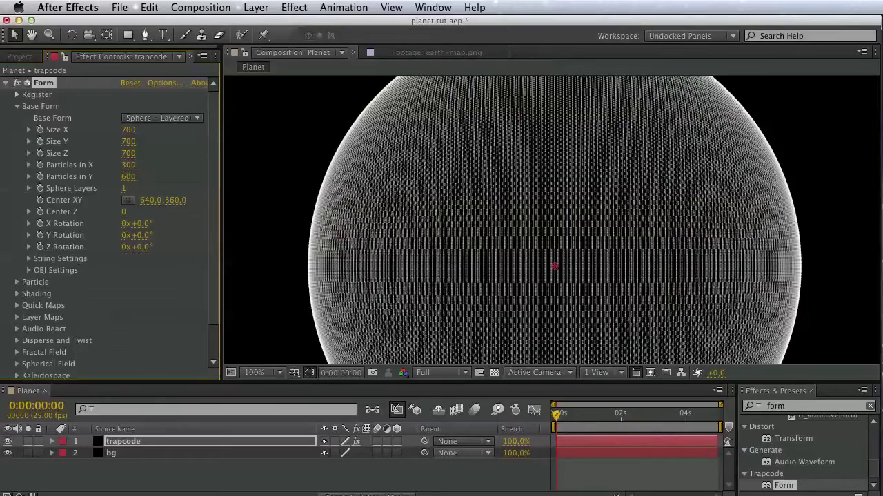
- Set the base form's Particles in Y to 300 and Particles in X to 600
click(29, 178)
drag(197, 201, 95, 196)
click(131, 178)
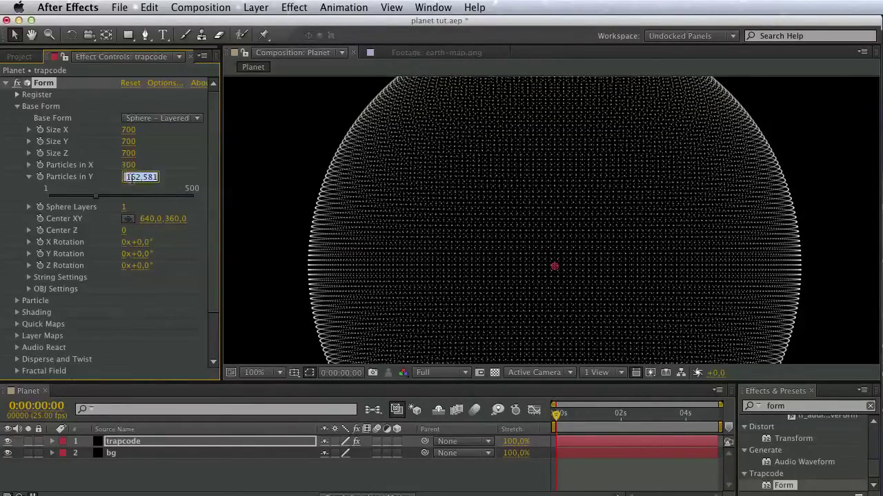
text(300)
key(Return)
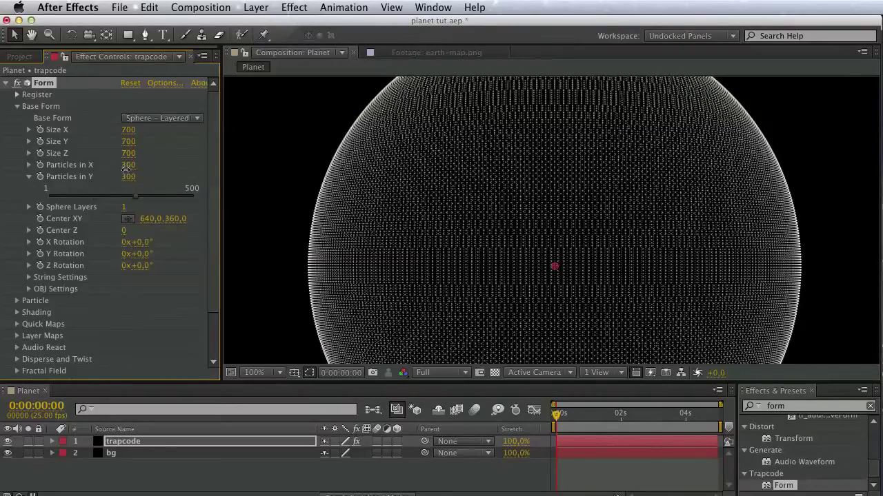
click(127, 165)
text(600)
key(Return)
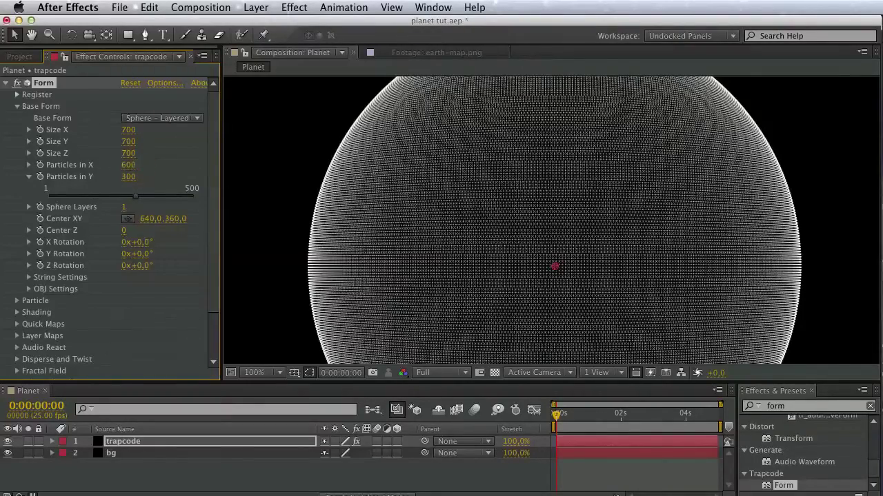
- Set the base form's Particles in Y to 150 and Particles in X to 300
key(h)
drag(433, 165, 405, 156)
key(v)
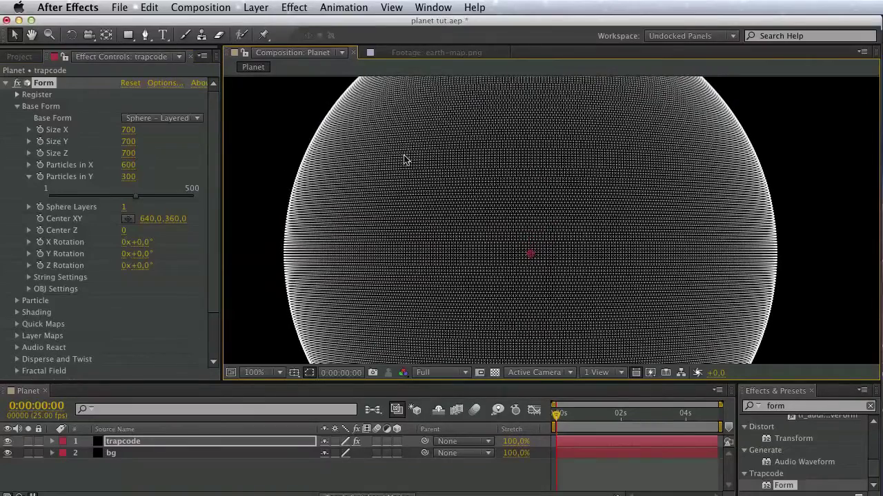
click(129, 177)
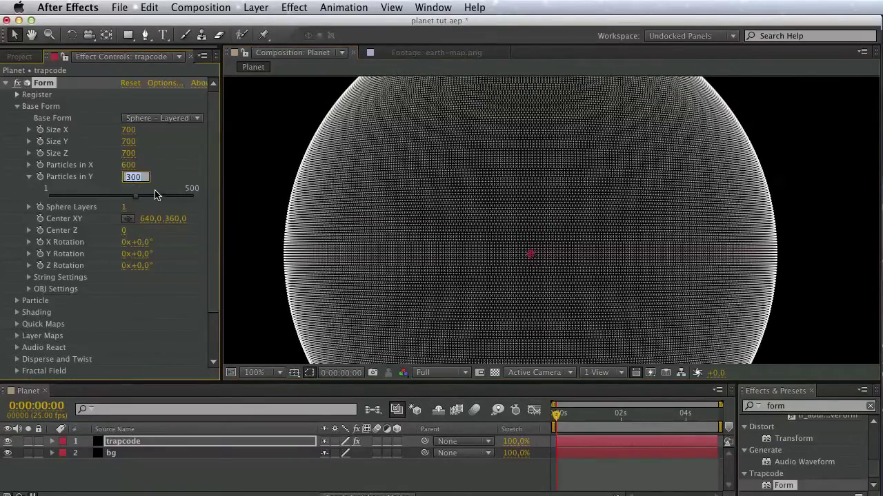
text(150)
click(129, 164)
text(300)
key(Return)
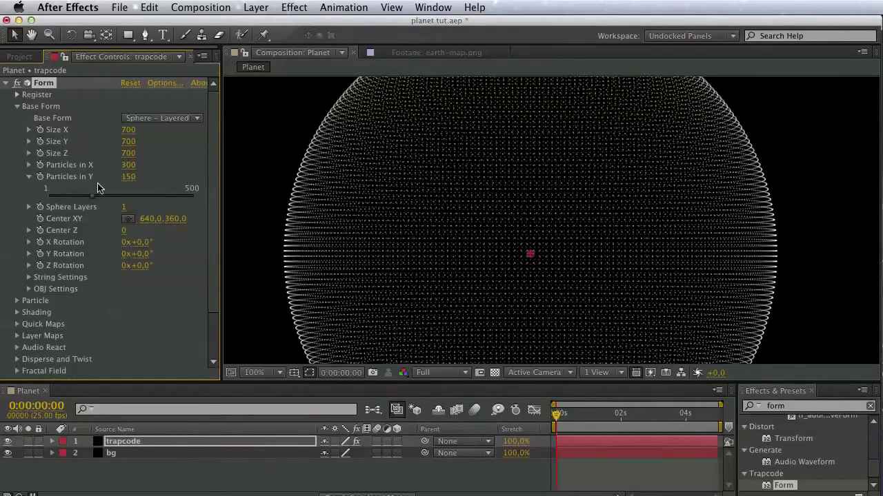
- Color the Form particles light violet-pink using the saved color swatch, keeping their Size at 1
scroll(68, 266, down, 3)
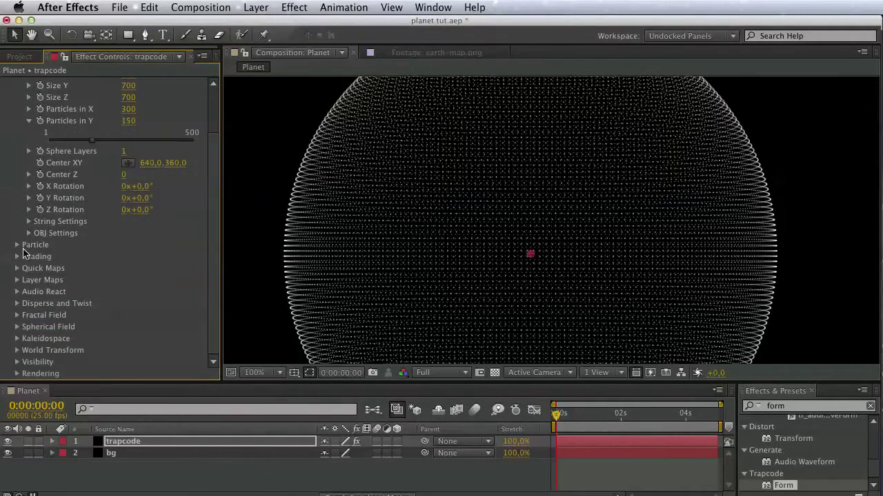
click(17, 245)
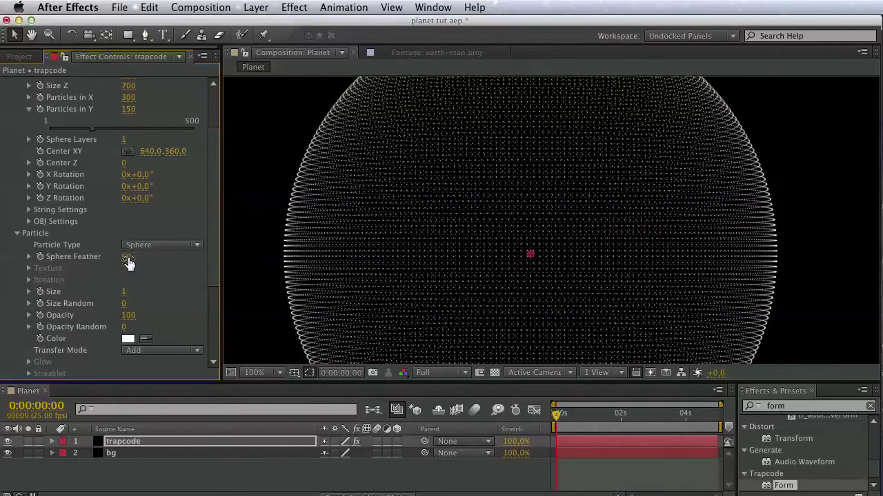
click(125, 293)
key(Return)
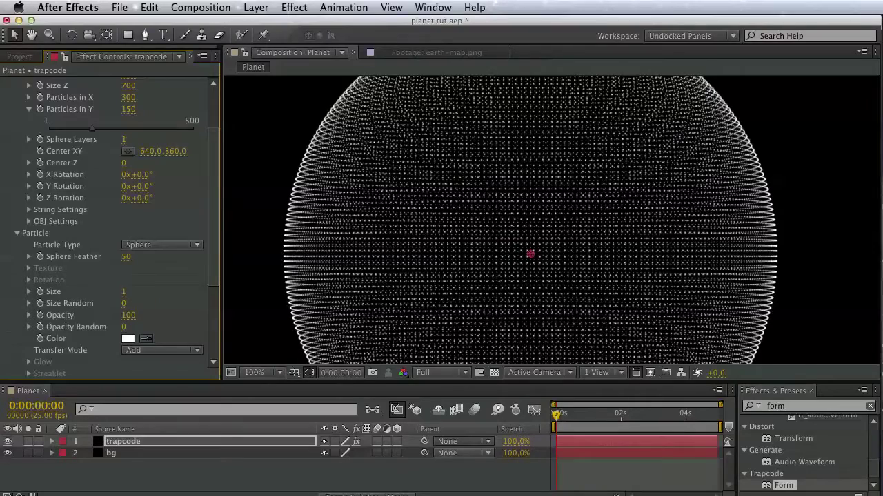
click(128, 339)
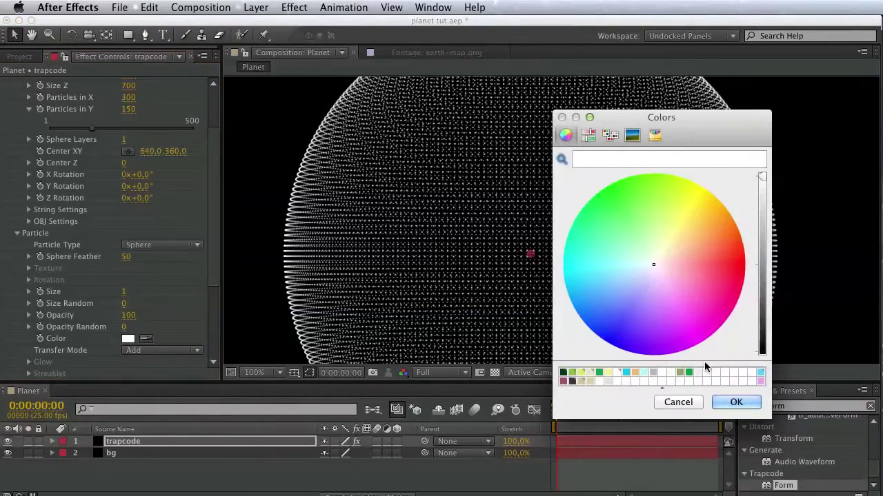
click(761, 373)
click(761, 381)
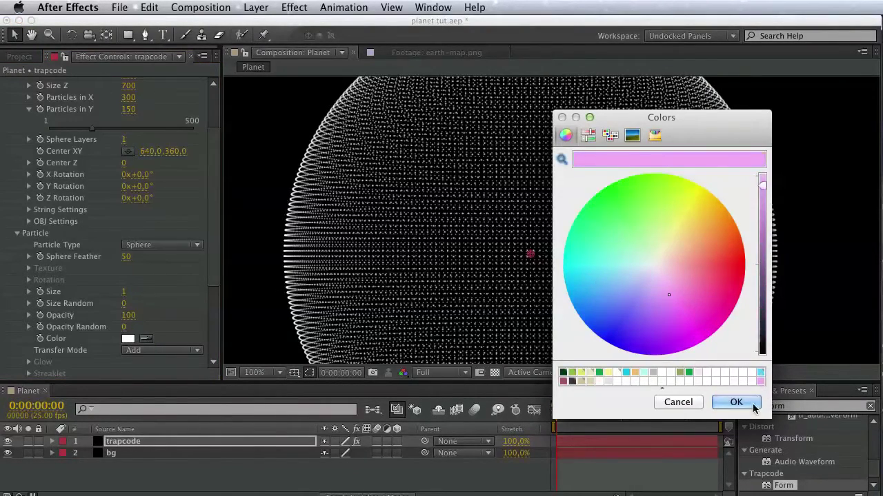
click(735, 401)
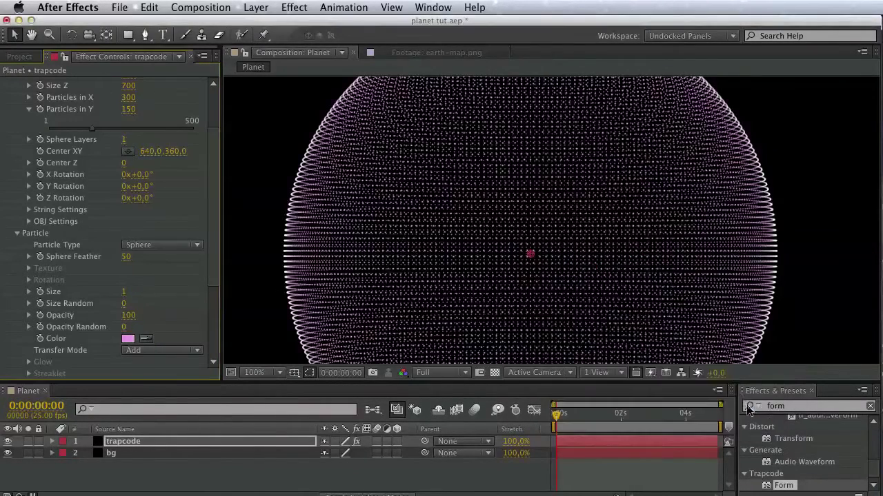
- Compare the Screen and Lighten transfer modes for the particles and keep Screen
click(162, 351)
click(160, 392)
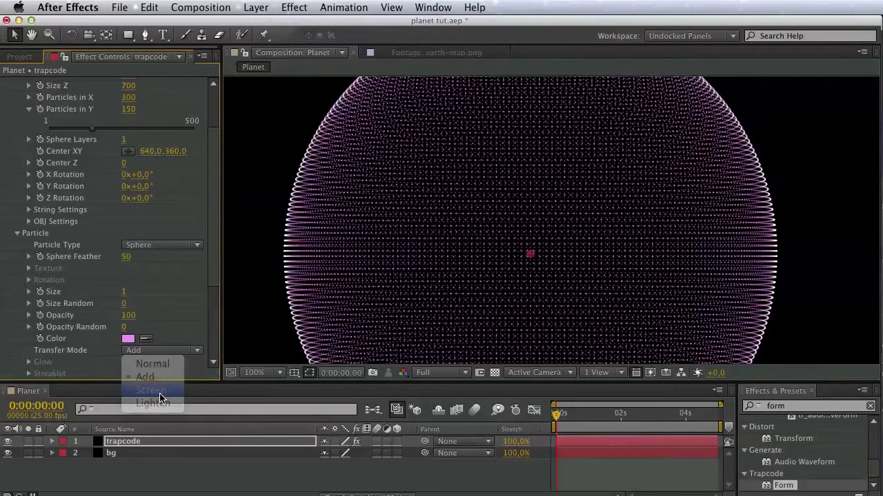
click(165, 352)
click(162, 399)
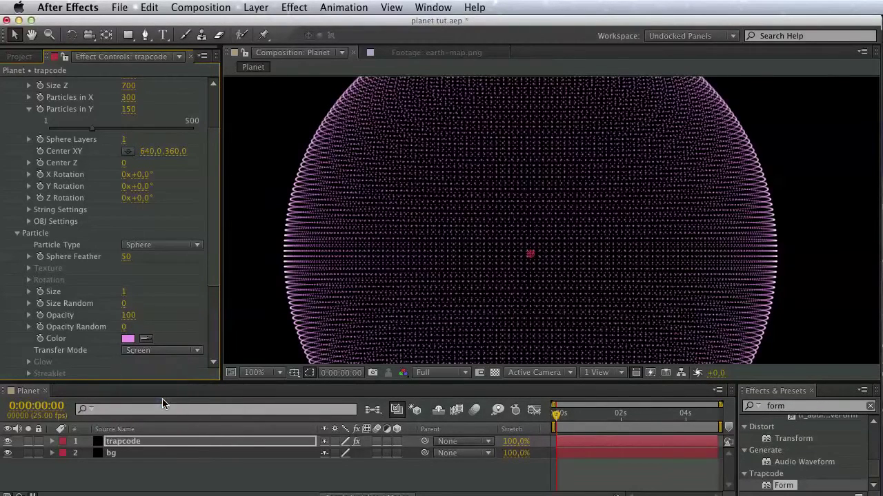
click(171, 352)
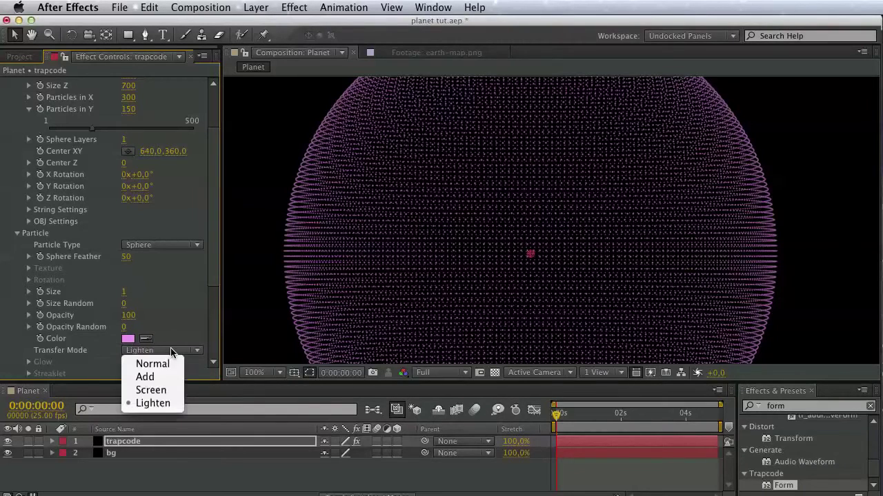
click(165, 391)
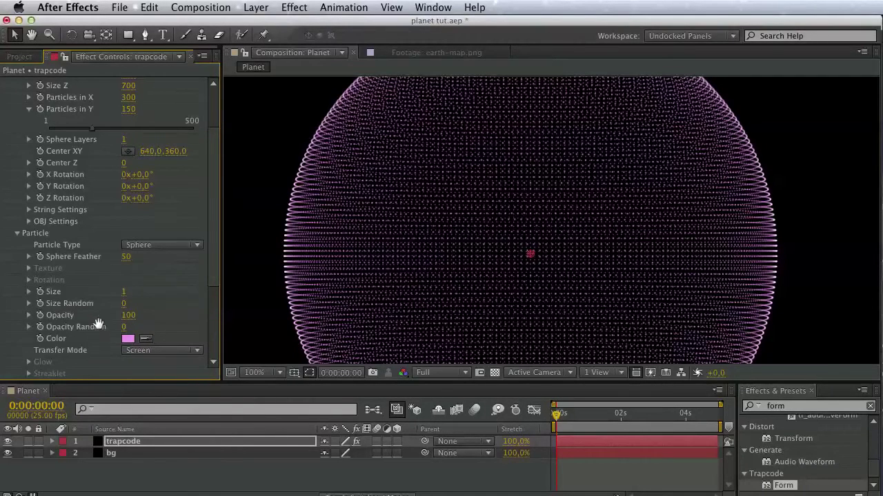
- Add earth-map.png to the Planet composition beneath the bg layer and hide it
scroll(99, 325, down, 5)
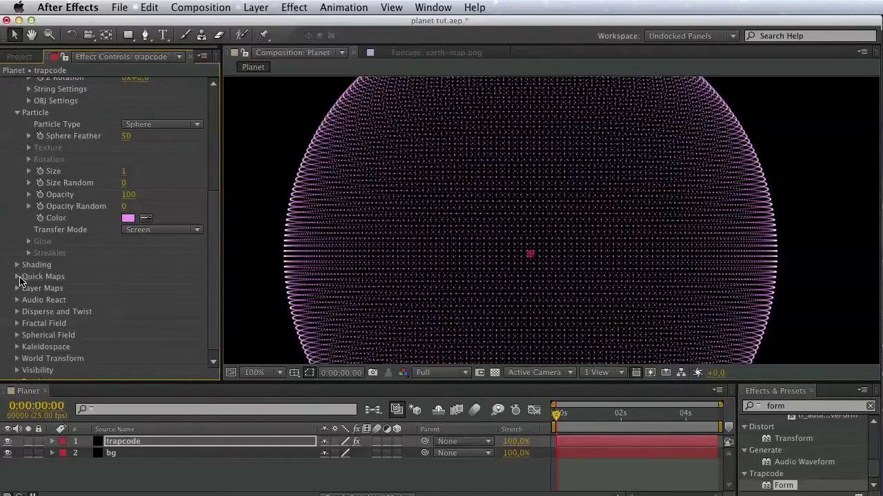
click(19, 57)
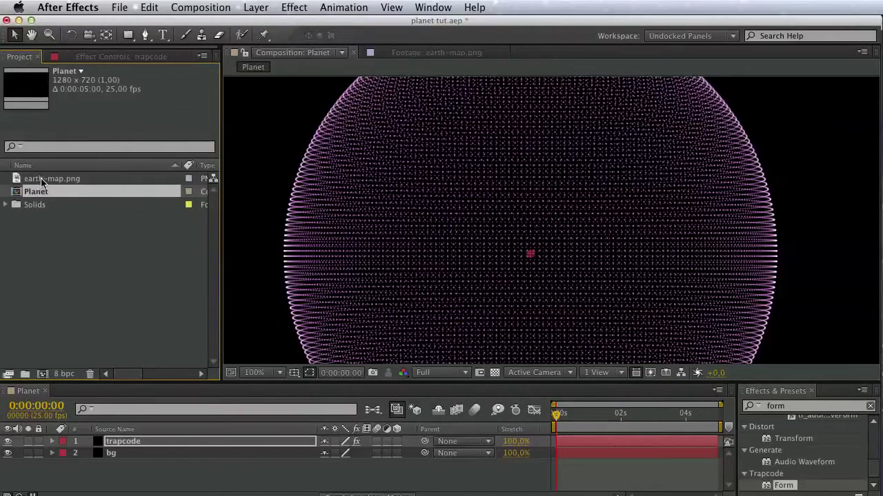
drag(41, 178, 104, 457)
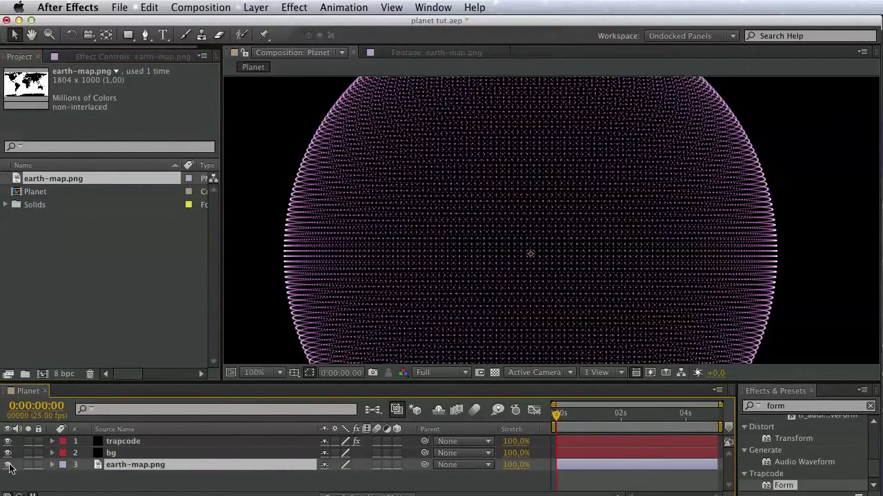
click(8, 464)
- Assign the earth-map.png layer as the Size layer map of the trapcode layer's Form effect
click(126, 443)
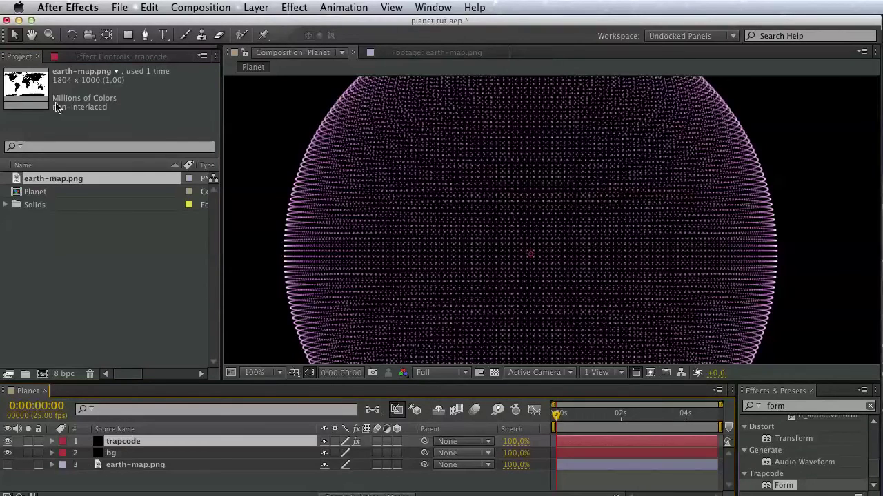
click(73, 57)
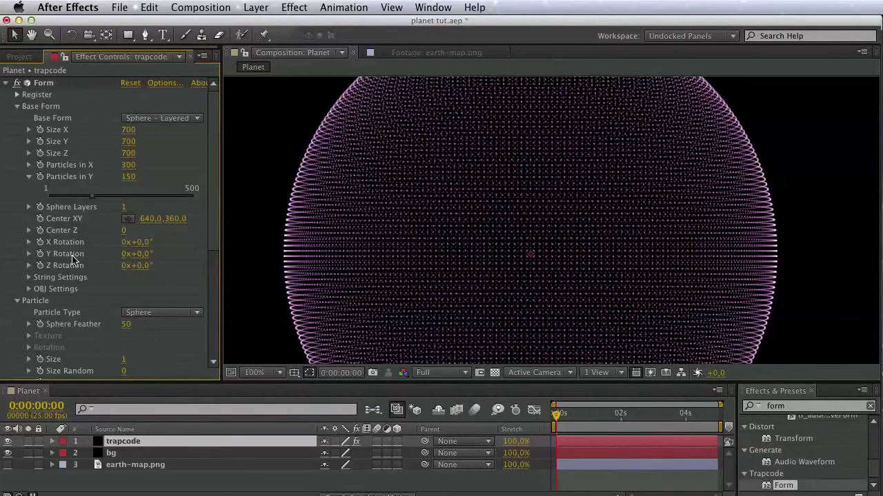
scroll(64, 269, down, 5)
scroll(61, 277, down, 3)
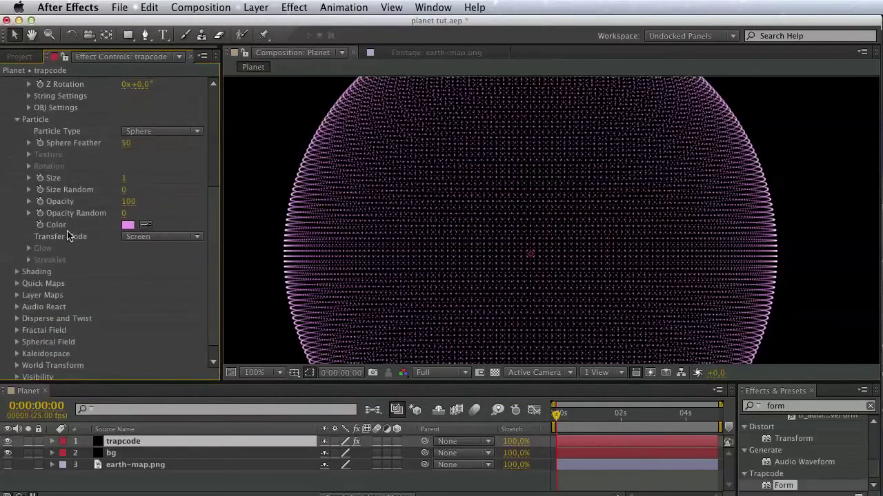
click(18, 280)
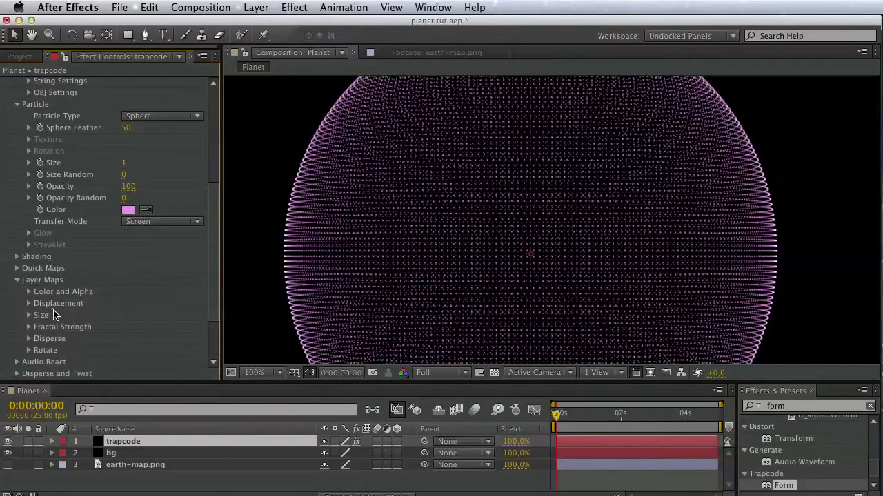
click(29, 315)
click(149, 327)
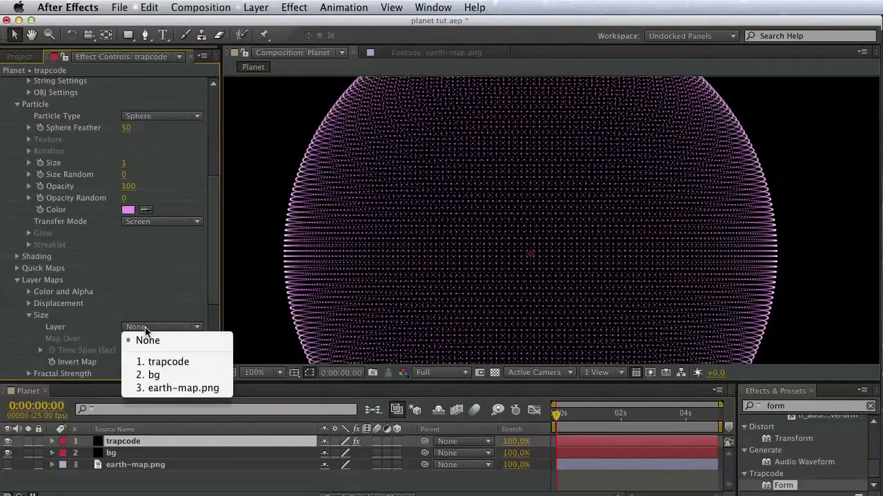
click(157, 389)
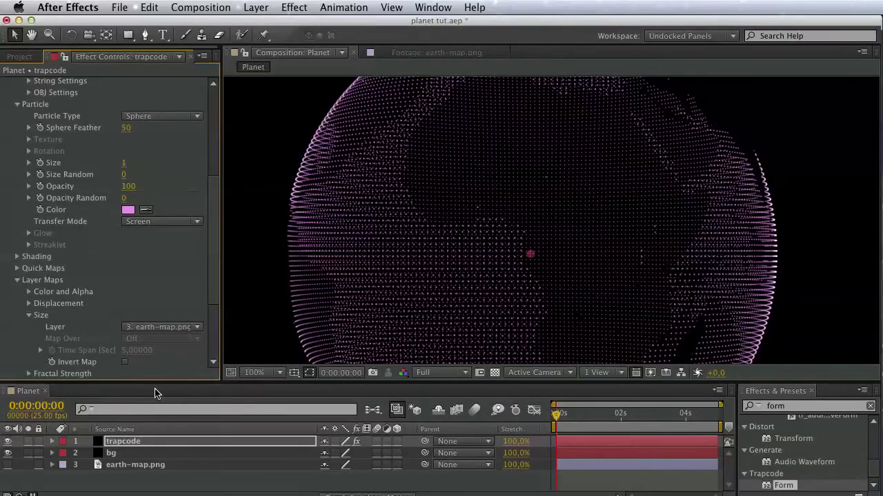
- Invert the Size layer map so the particles form the continents
click(125, 363)
key(space)
drag(417, 238, 366, 241)
key(v)
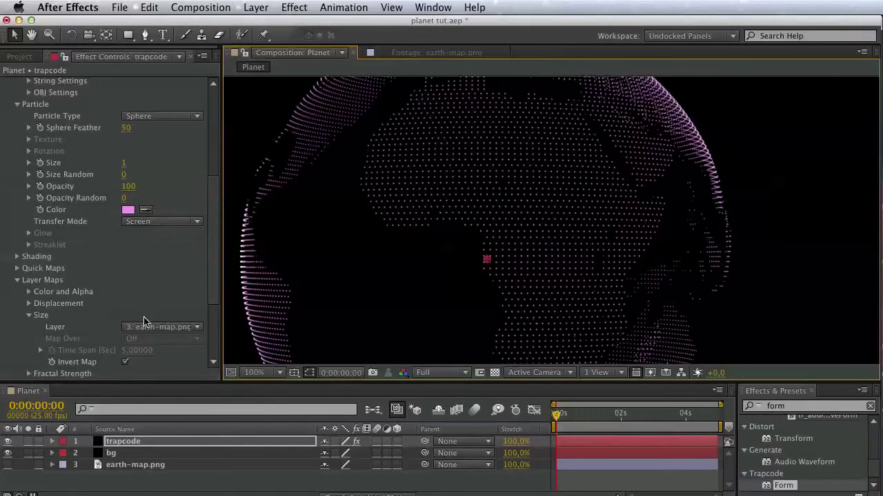
- Create a Two-Node Camera with a 50 mm focal length and depth of field enabled
click(127, 489)
right_click(129, 487)
mouse_move(153, 493)
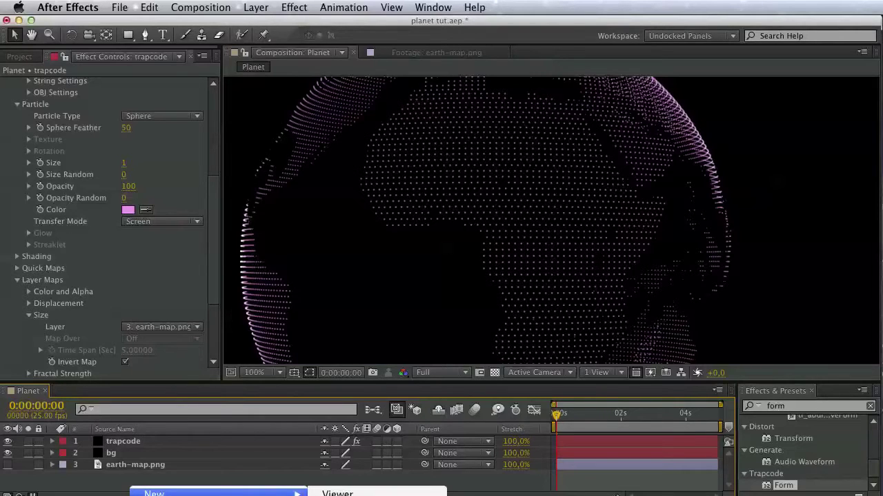
click(337, 495)
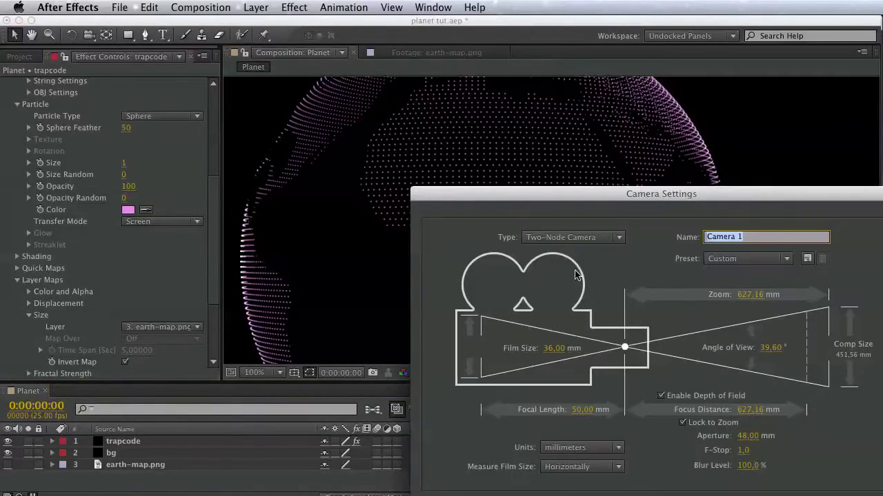
drag(568, 191, 344, 97)
click(490, 299)
click(489, 300)
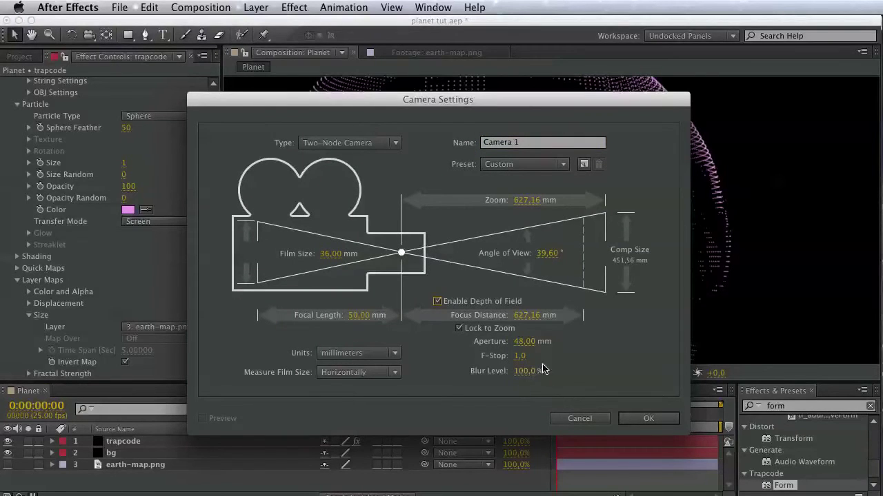
click(629, 417)
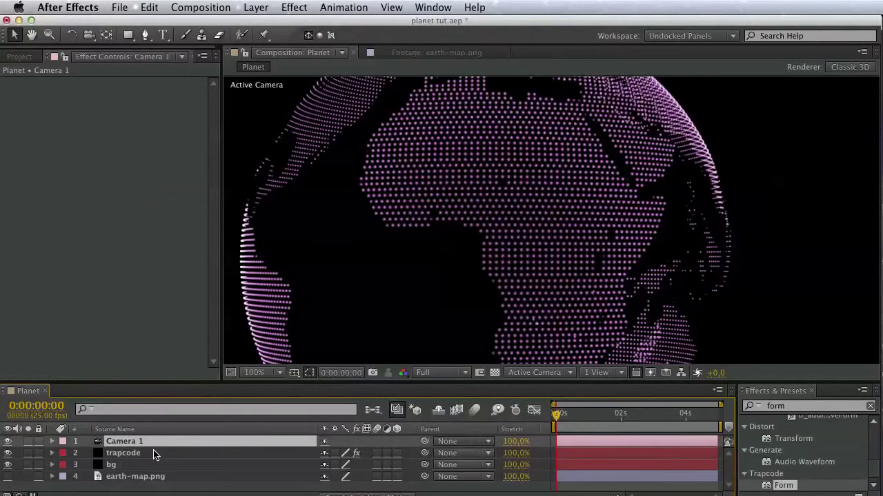
- Increase the camera's Aperture to 283.1 pixels in its Camera Options
click(53, 441)
drag(347, 242, 445, 241)
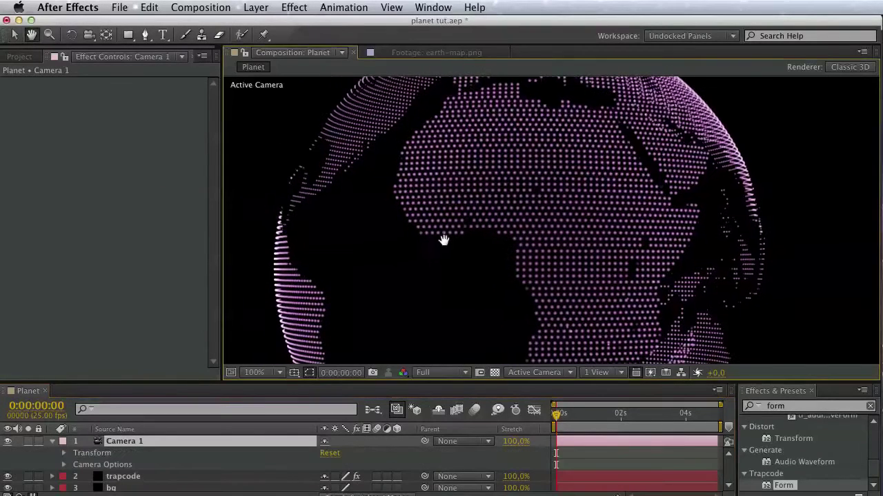
click(64, 464)
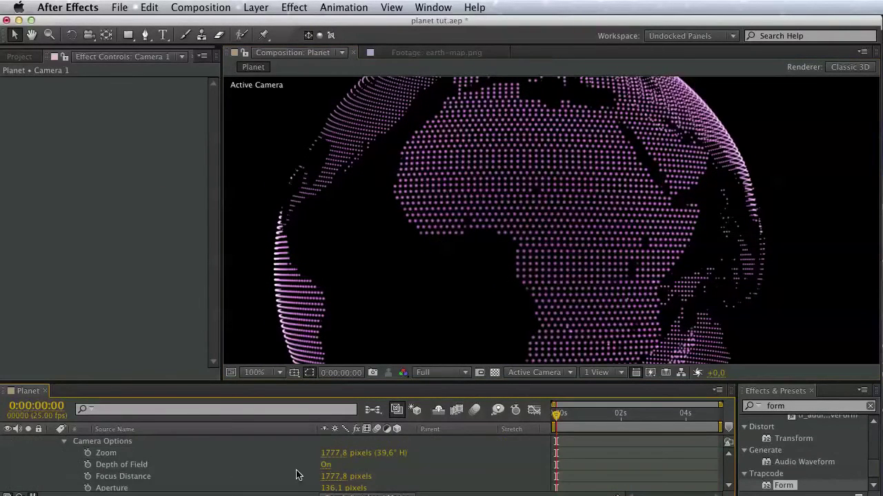
scroll(334, 476, down, 2)
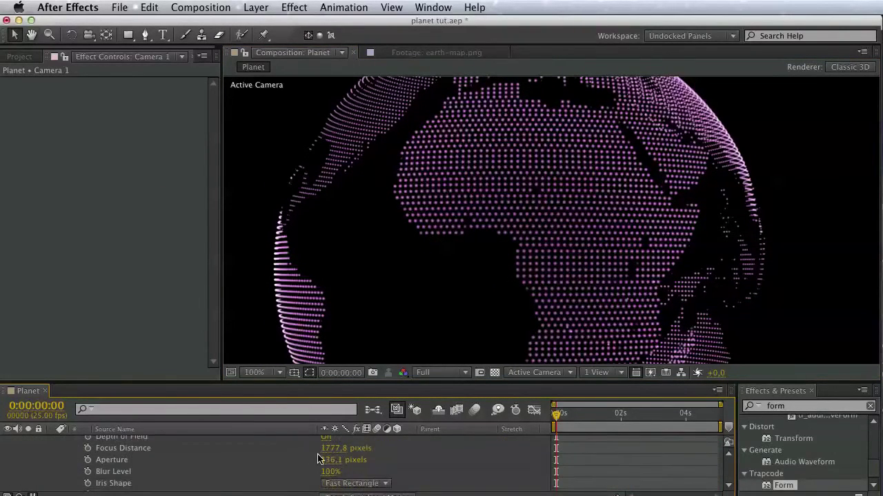
drag(328, 466, 435, 469)
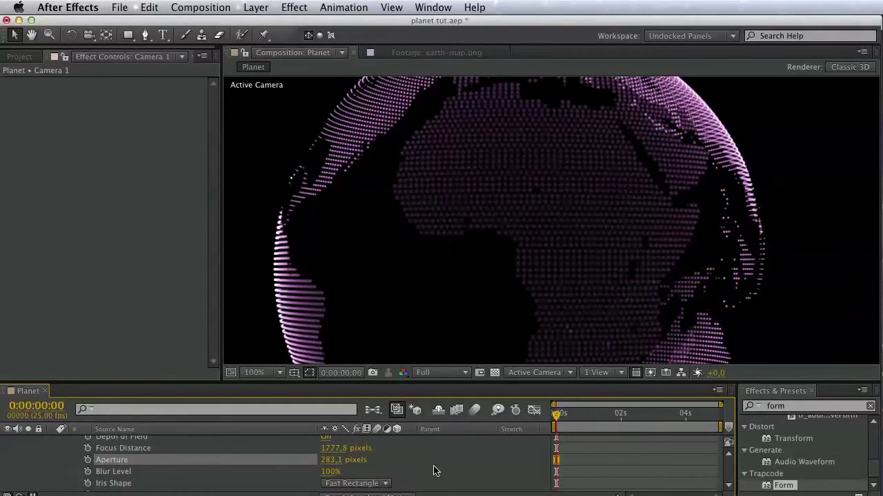
- Set the camera's Blur Level to 166% and its Focus Distance to 1424.8 pixels
drag(329, 472, 136, 438)
drag(133, 437, 90, 441)
click(110, 449)
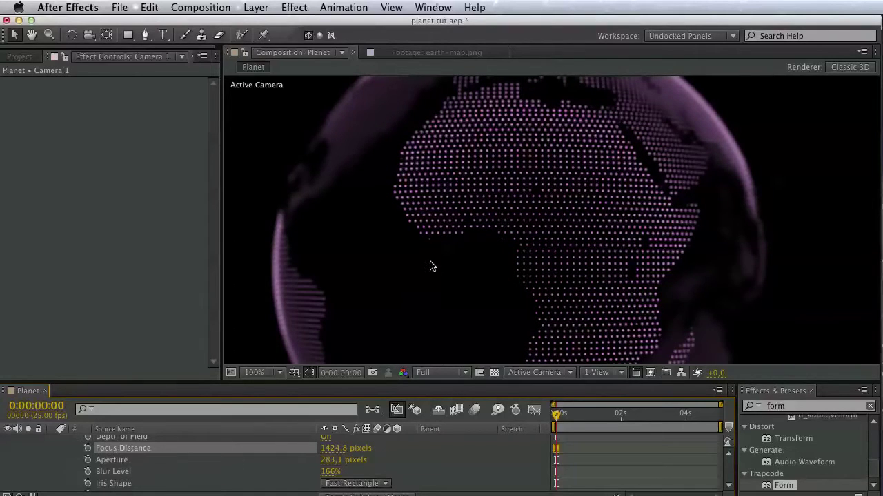
- Set the camera's Aperture to 280.1 pixels and refine its Focus Distance to about 1492 pixels
key(space)
mouse_move(430, 267)
mouse_down()
mouse_move(469, 375)
mouse_move(432, 203)
mouse_move(428, 268)
mouse_move(435, 281)
mouse_up()
drag(328, 460, 366, 448)
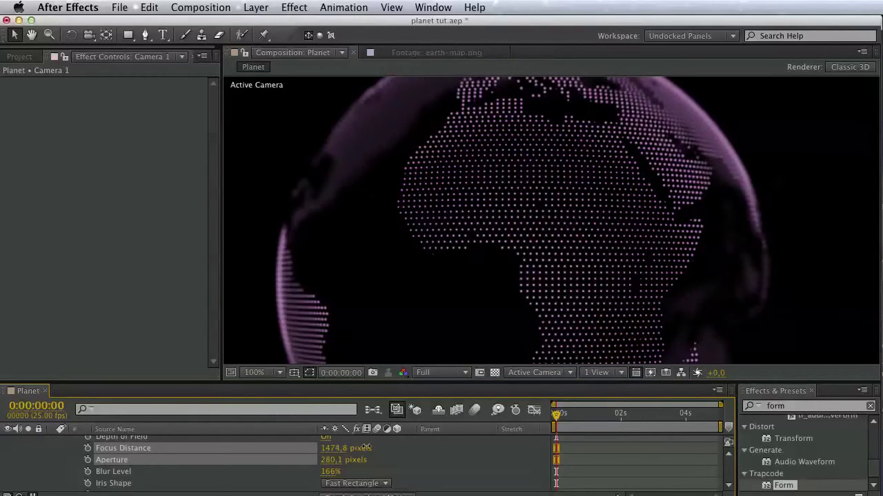
key(space)
drag(504, 213, 497, 240)
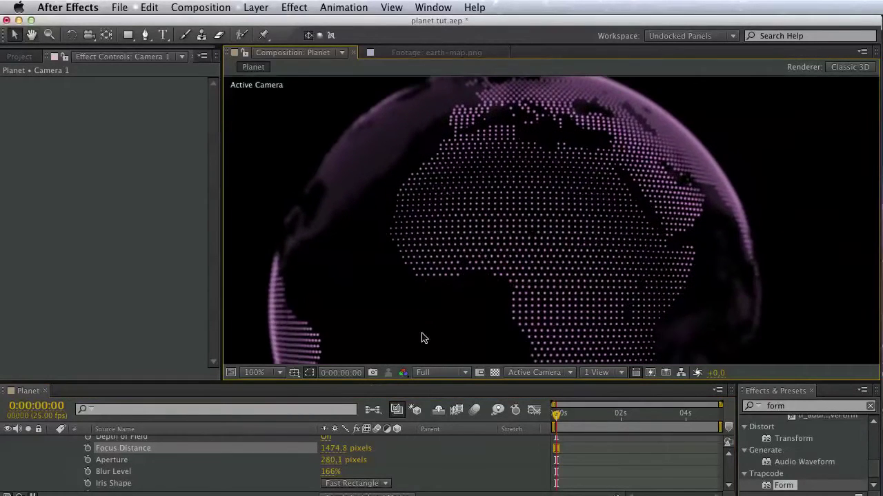
drag(329, 447, 342, 448)
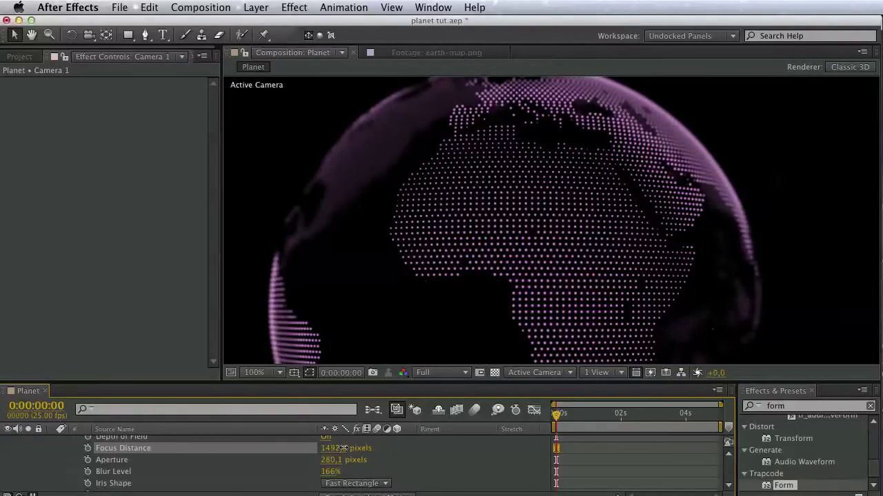
scroll(342, 454, up, 3)
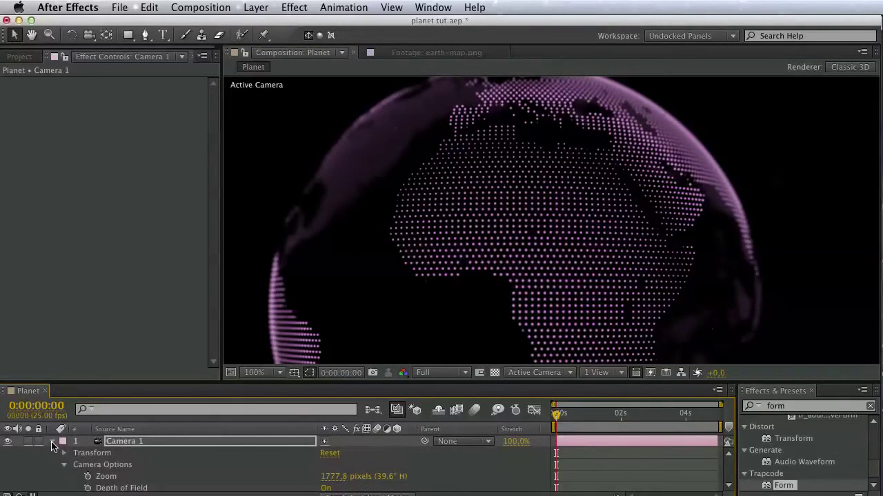
click(53, 441)
click(131, 454)
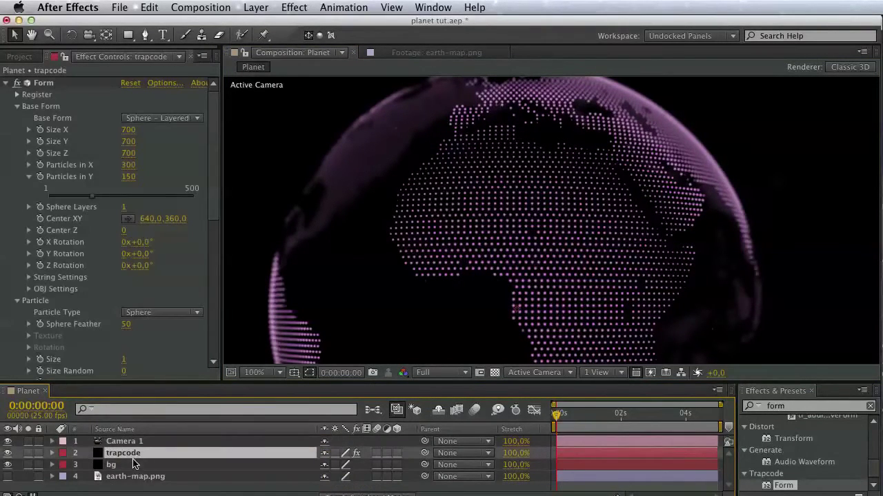
drag(451, 278, 414, 247)
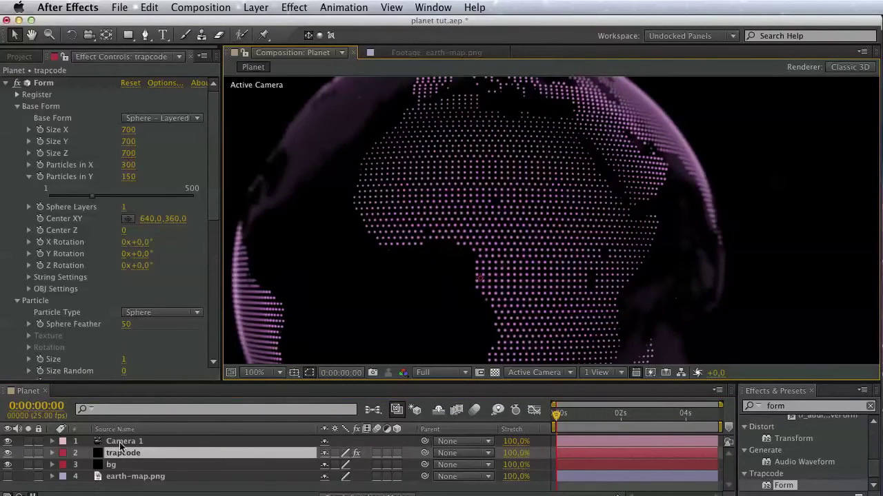
- Create a new composition from earth-map.png and rename its layer earth
click(19, 56)
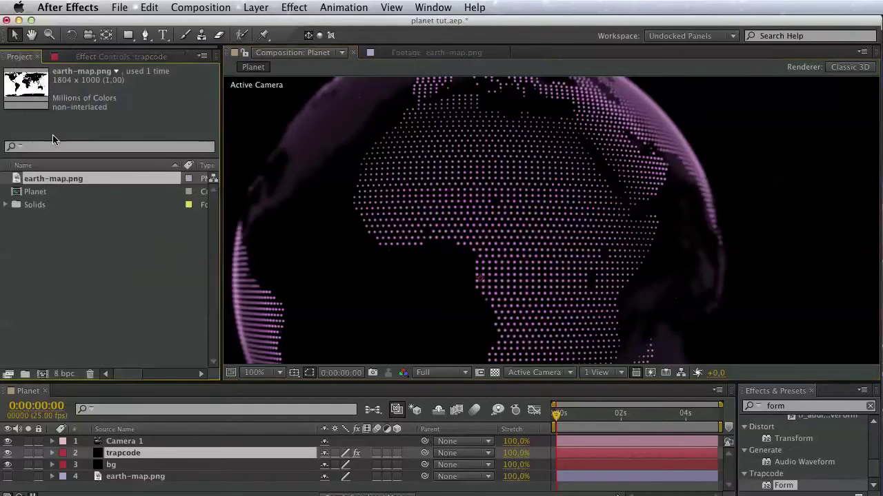
click(42, 374)
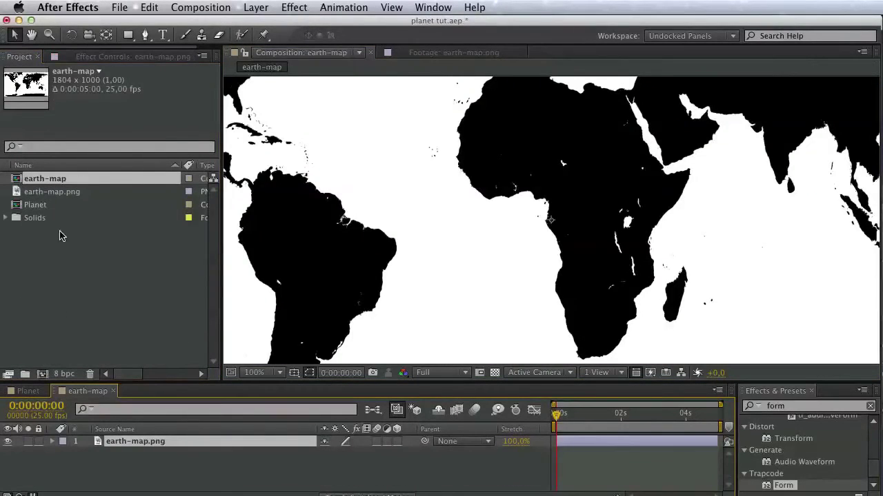
key(Return)
text(co)
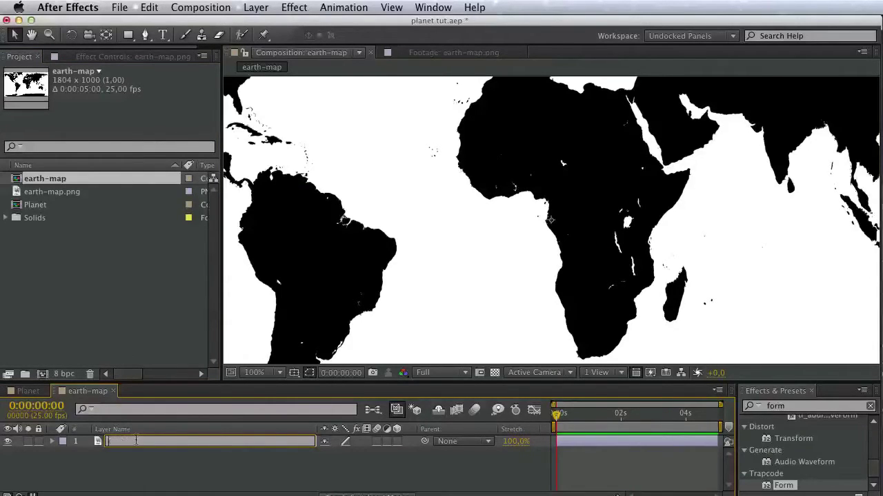
key(Return)
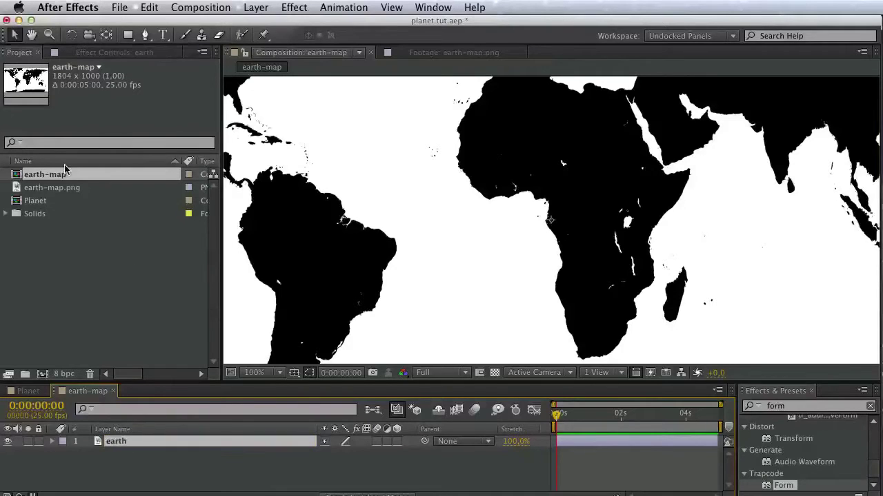
- Rename the new earth-map composition as color map
click(56, 174)
key(Return)
text(color)
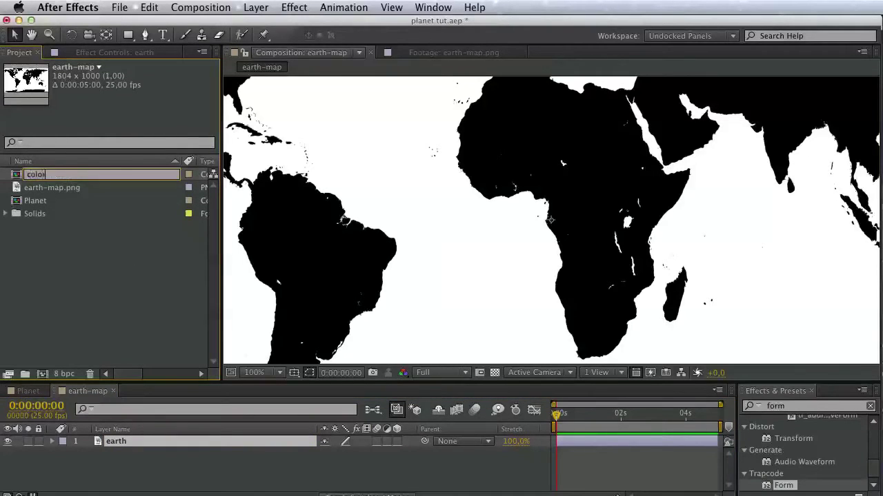
text( map)
key(Return)
- Group the color map composition and earth-map.png into a new project folder named maps, and expand the folder
shift+click(34, 188)
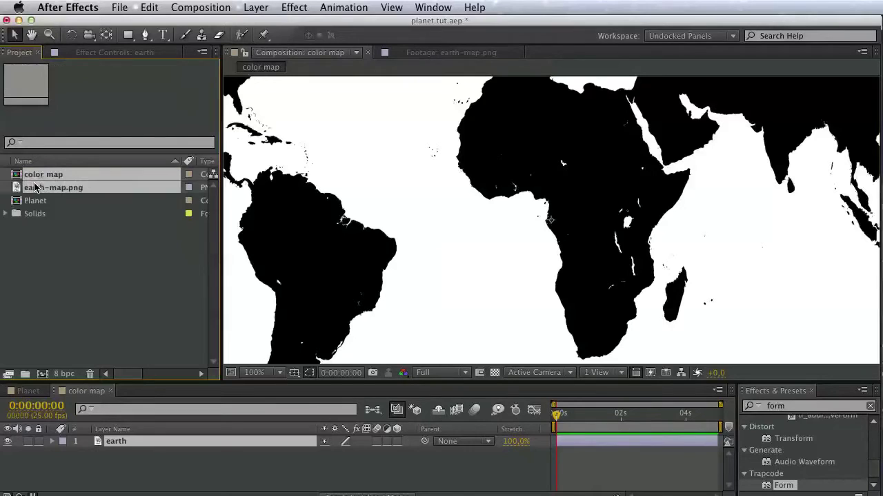
drag(83, 191, 26, 373)
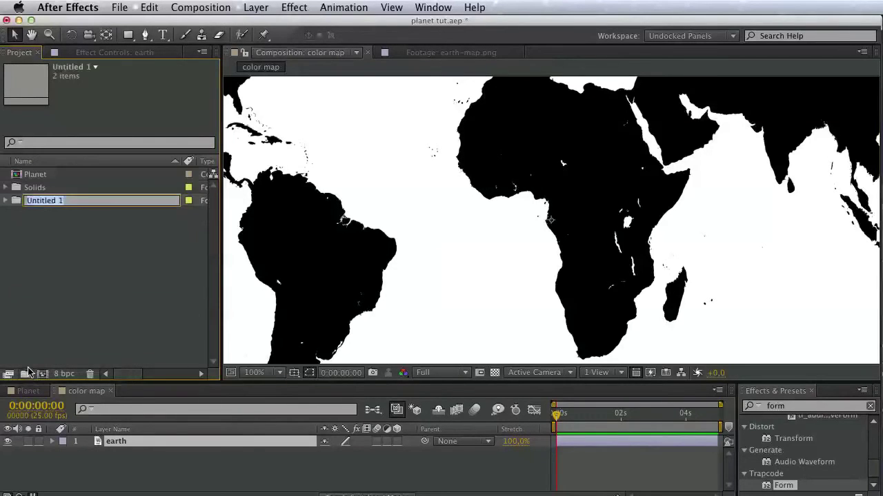
text(maps)
key(Return)
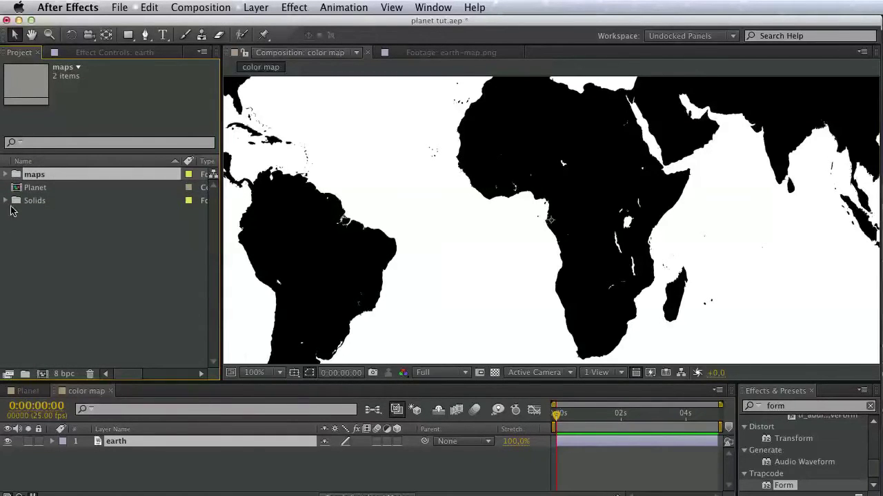
click(7, 175)
click(41, 188)
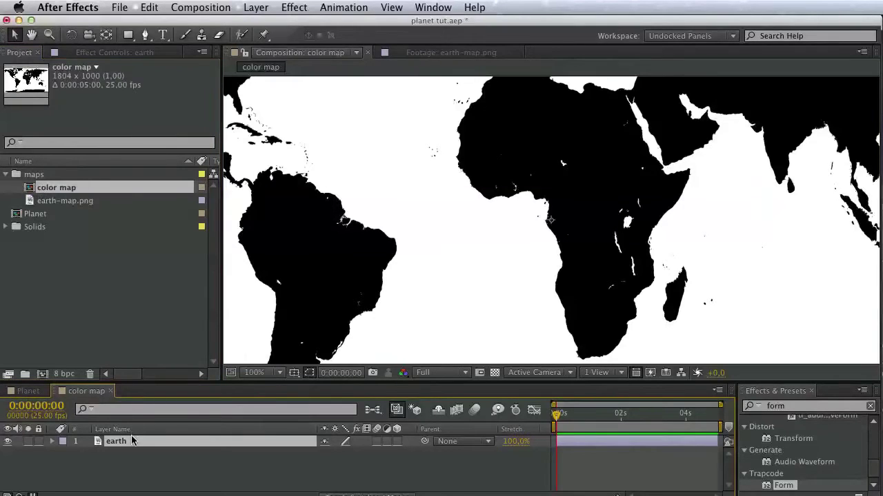
- Filter the available effects by the term "turbu"
drag(461, 263, 421, 307)
click(786, 406)
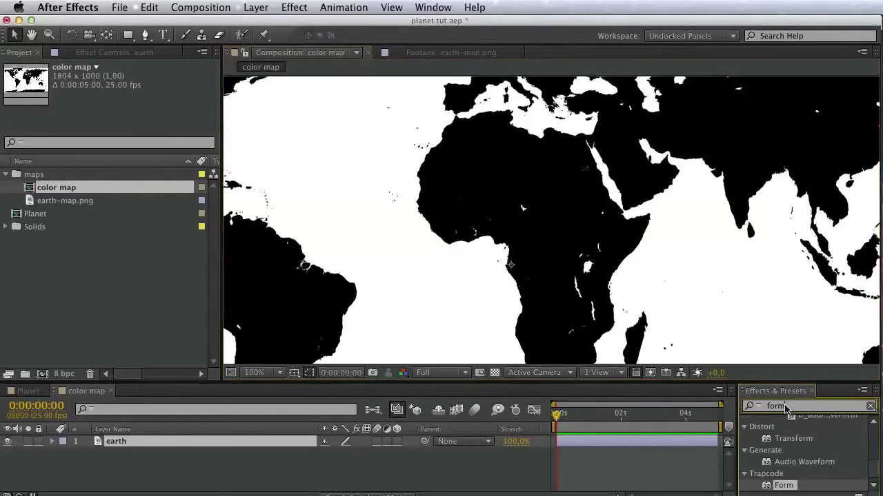
text(tirb)
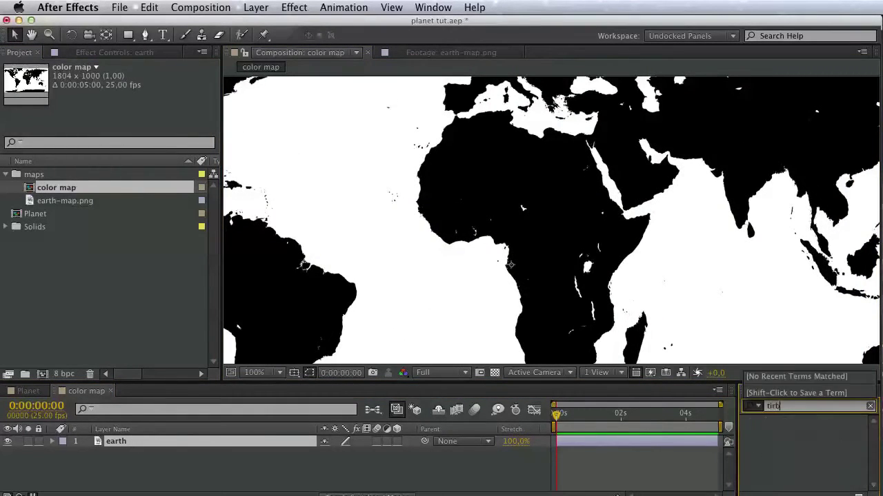
key(BackSpace)
key(BackSpace)
key(BackSpace)
key(BackSpace)
key(BackSpace)
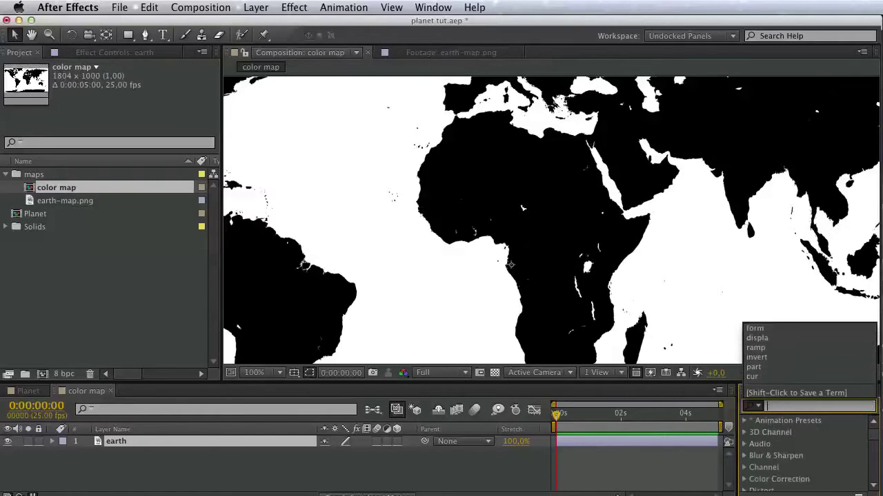
text(turbu)
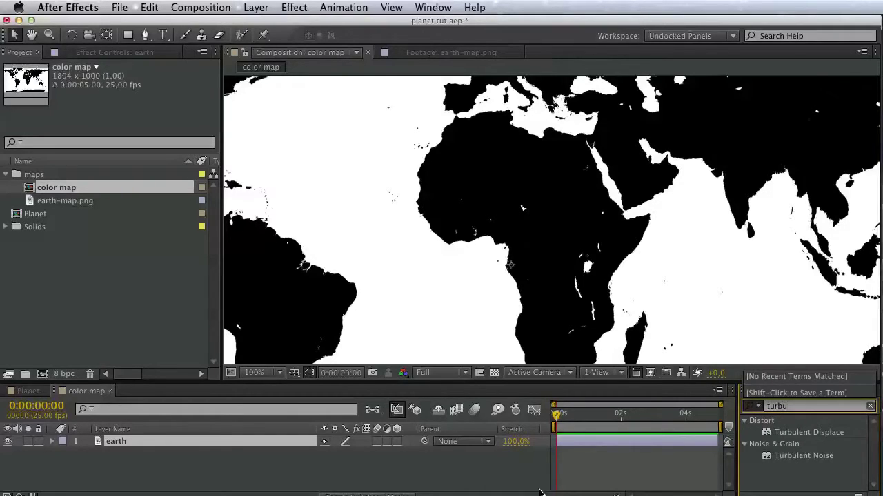
- Create a black solid above the earth layer in the color map composition and apply Turbulent Noise to it
right_click(499, 481)
mouse_move(658, 488)
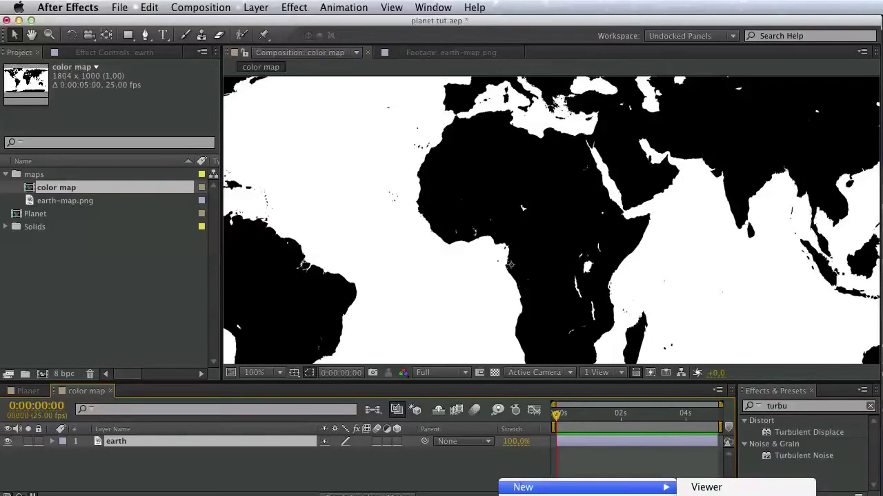
click(703, 495)
click(644, 431)
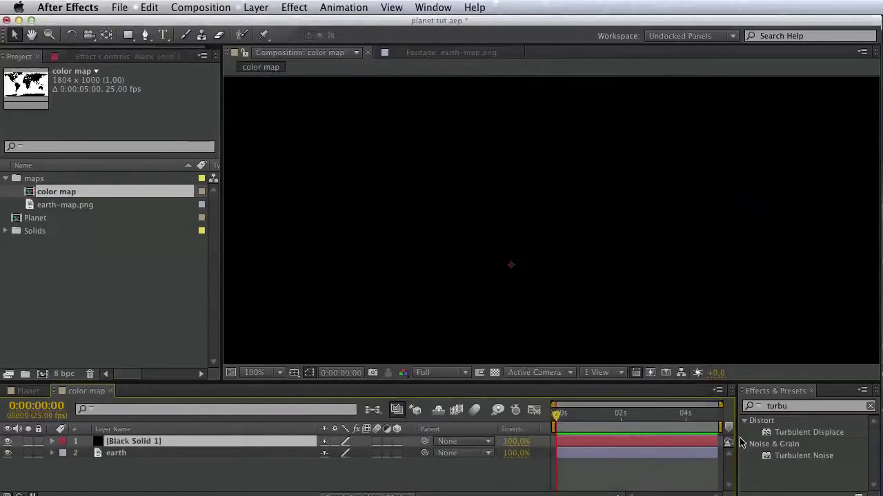
drag(800, 456, 270, 439)
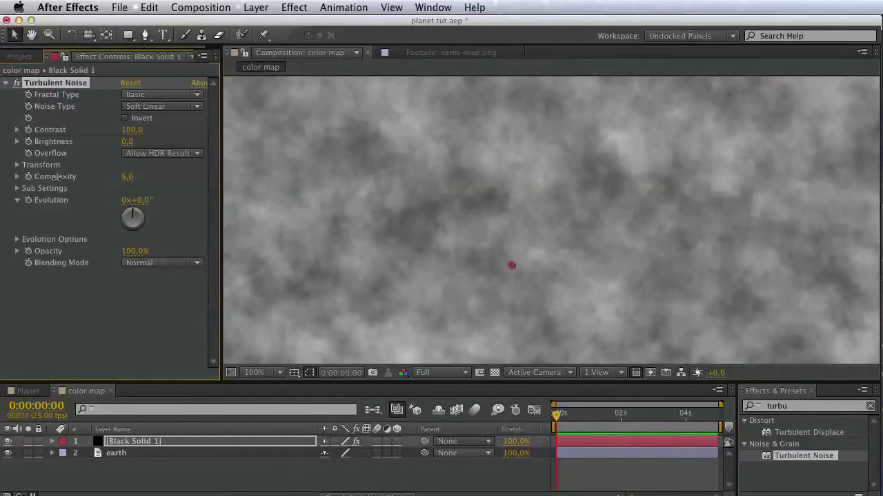
- Set the Turbulent Noise Complexity to 1.6 and its Contrast to 400
click(18, 176)
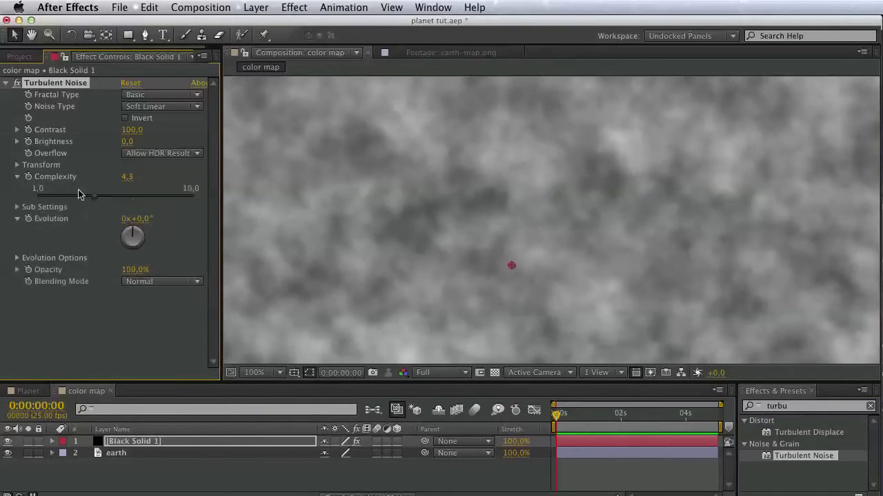
drag(78, 198, 47, 200)
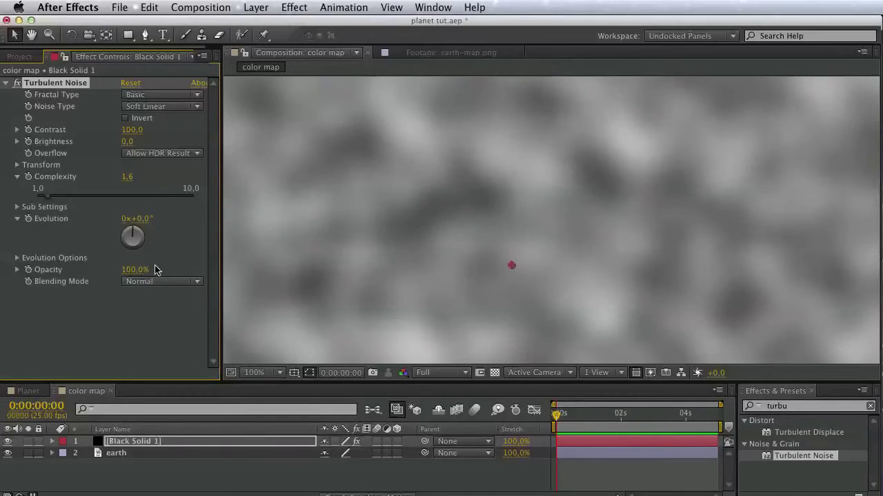
click(17, 130)
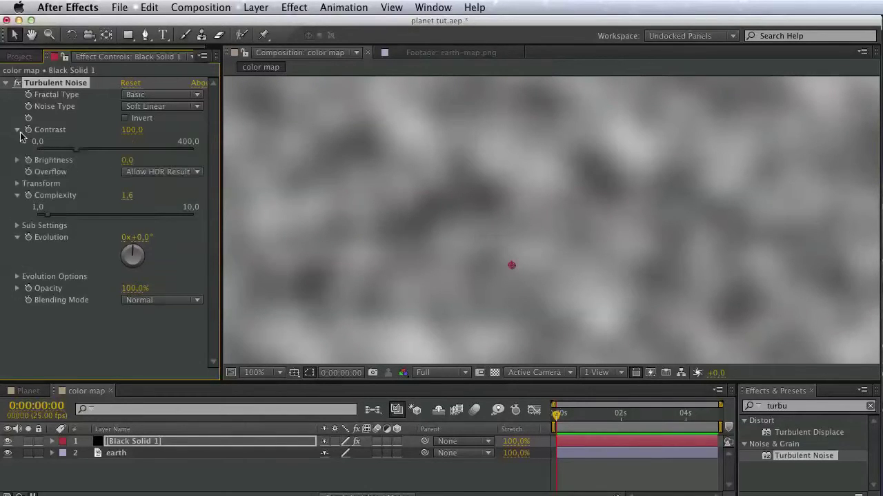
drag(94, 150, 259, 155)
key(super+z)
click(159, 145)
drag(158, 149, 190, 150)
- Try the Turbulent Smooth fractal type on the Turbulent Noise effect and return it to Basic
click(174, 96)
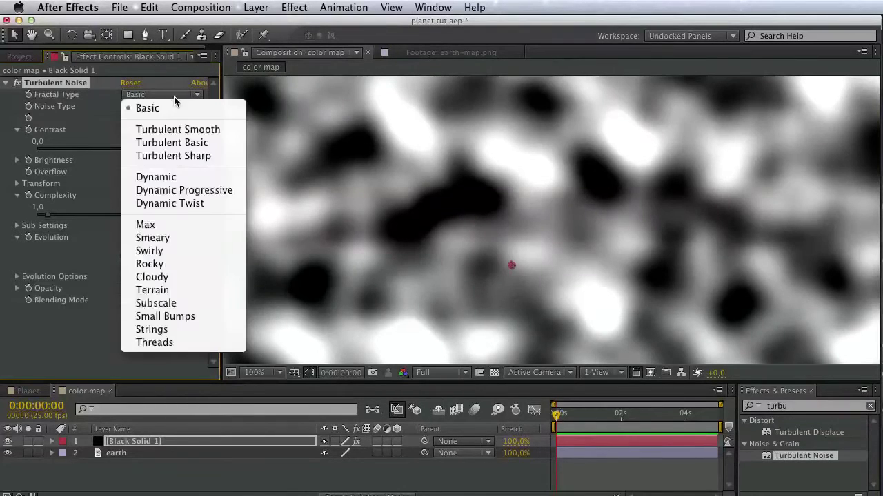
click(177, 130)
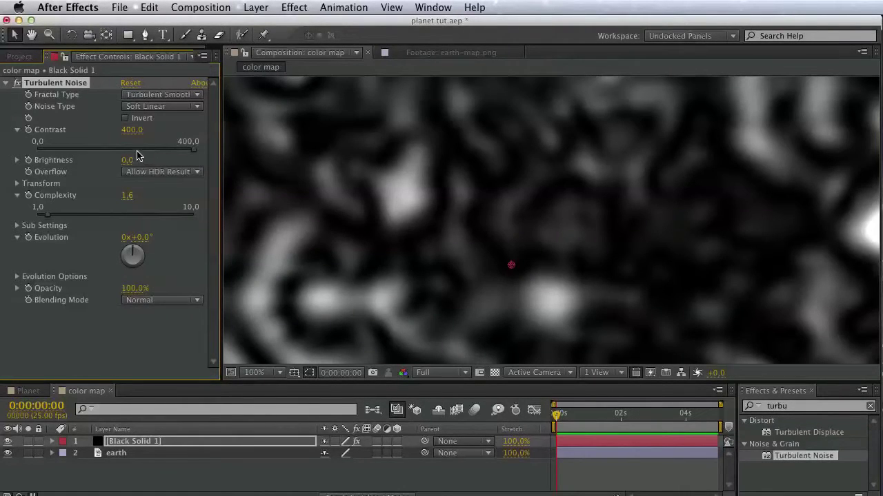
click(153, 97)
click(150, 105)
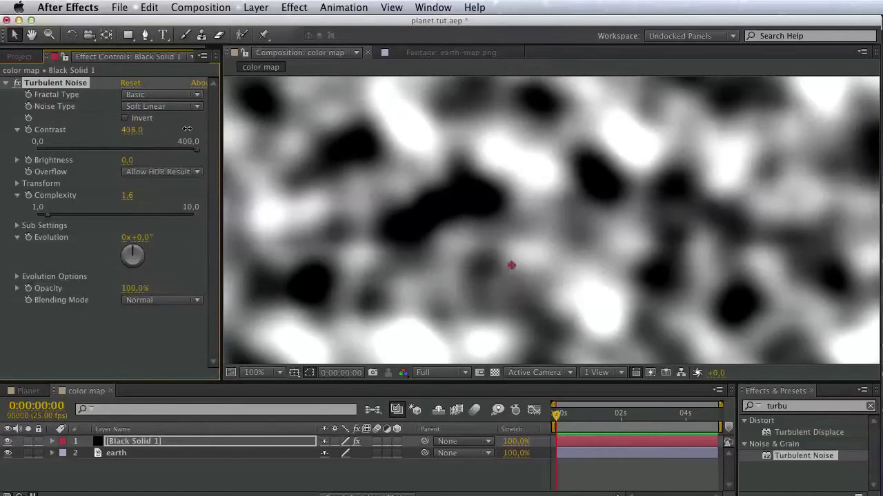
- Raise the Turbulent Noise Contrast to 1689 for hard-edged black and white patches
drag(187, 128, 605, 136)
drag(631, 168, 642, 258)
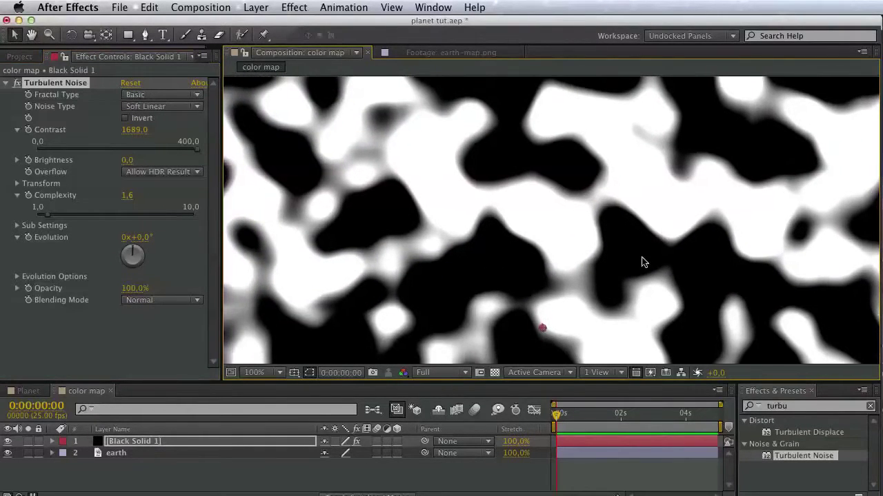
- Apply the Tint effect to the black solid and map black to the saved pink swatch
double_click(793, 406)
text(tint)
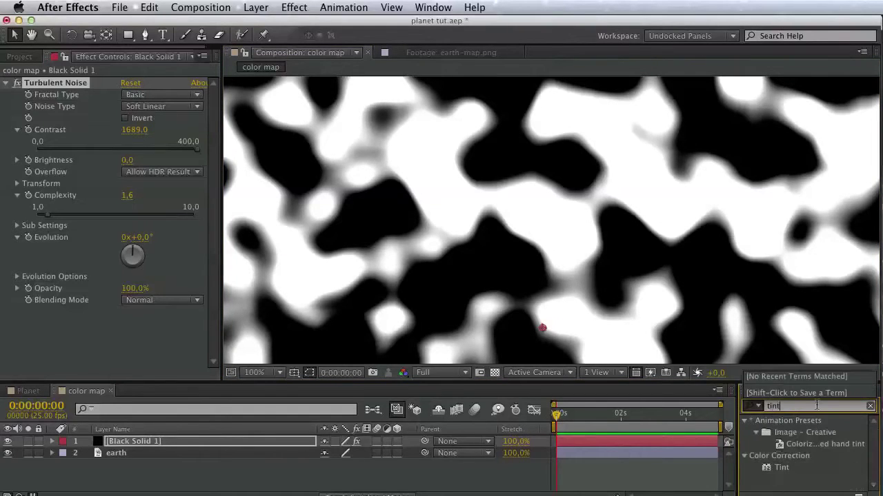
drag(782, 468, 152, 448)
click(127, 336)
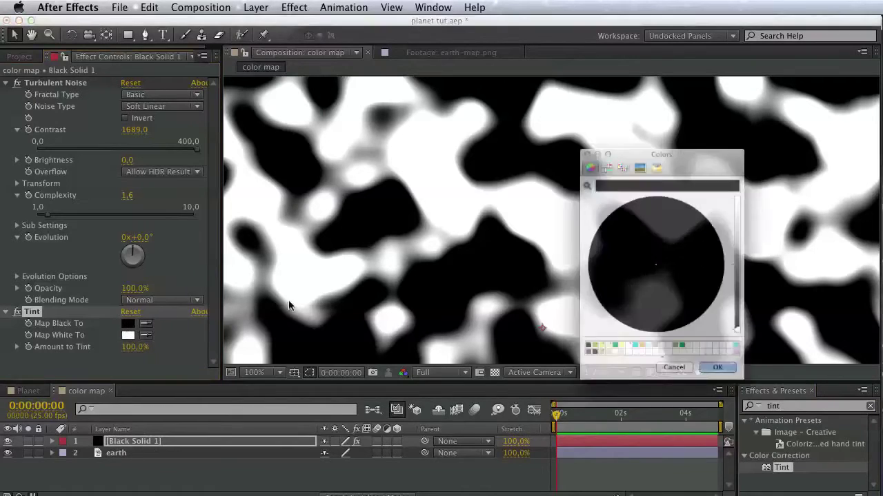
click(760, 381)
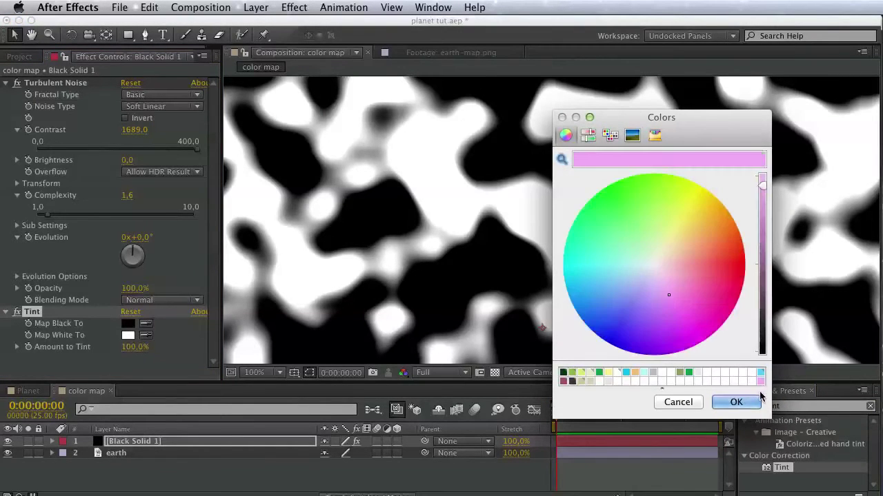
click(736, 402)
- Map white in the Tint effect to a lighter version of the saved pink swatch, with saturation lowered to about 21%
click(128, 335)
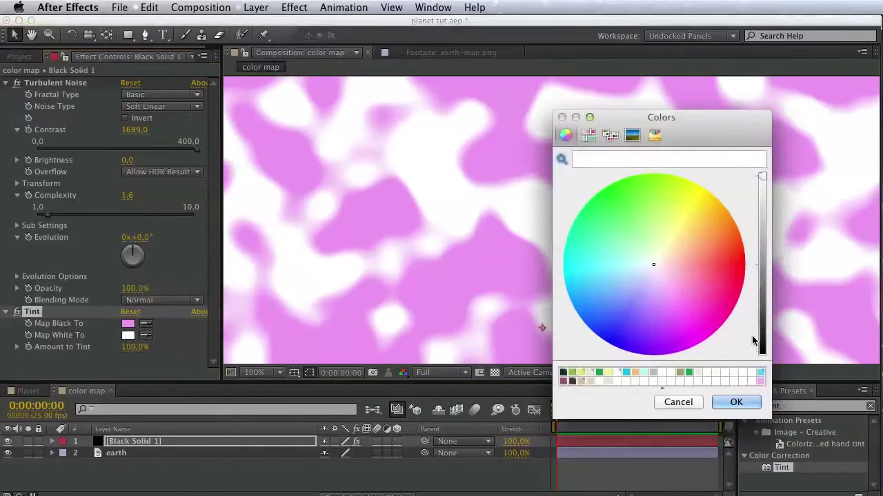
click(760, 381)
click(587, 135)
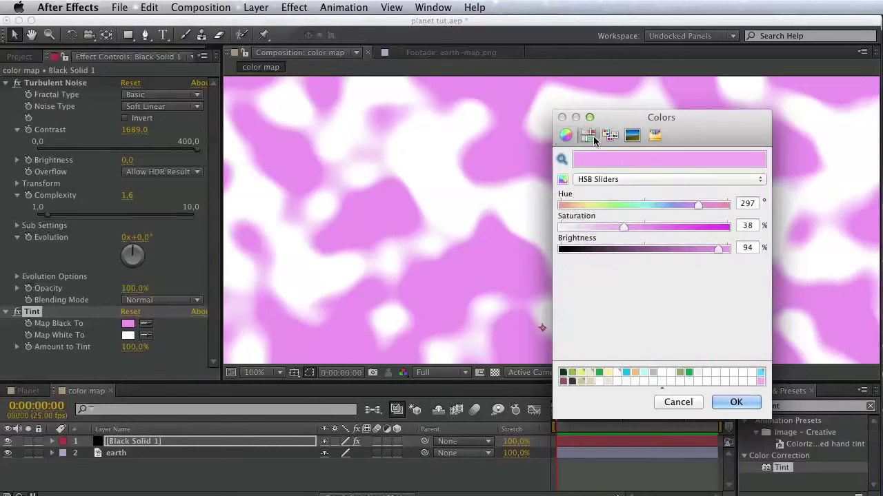
drag(630, 227, 594, 226)
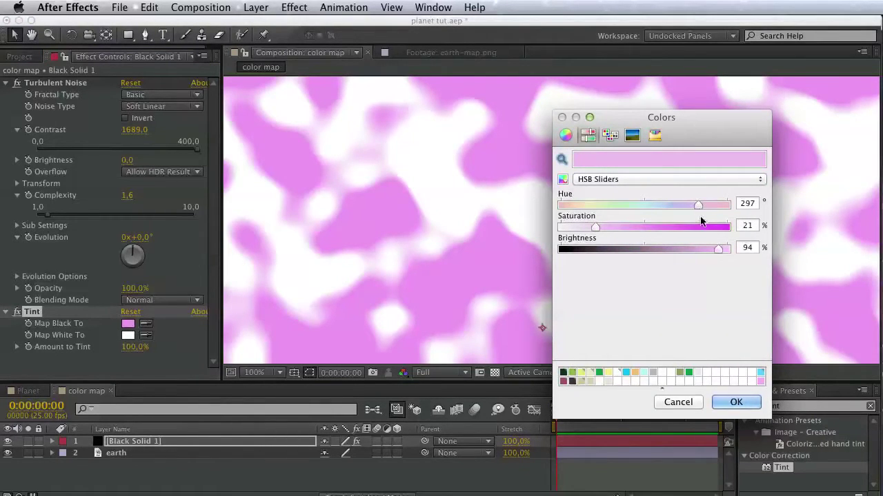
drag(595, 227, 589, 228)
click(735, 402)
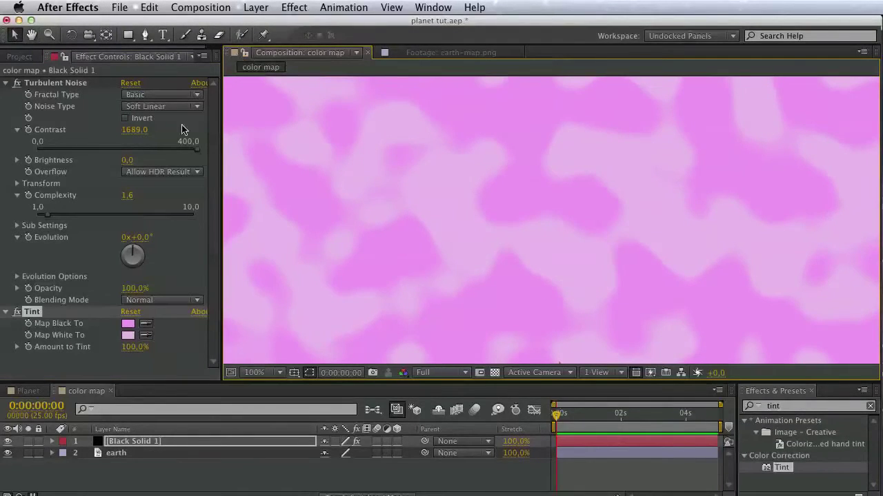
- Open the Planet composition and add the color map composition as its lowest layer, beneath earth-map.png
click(38, 56)
double_click(44, 218)
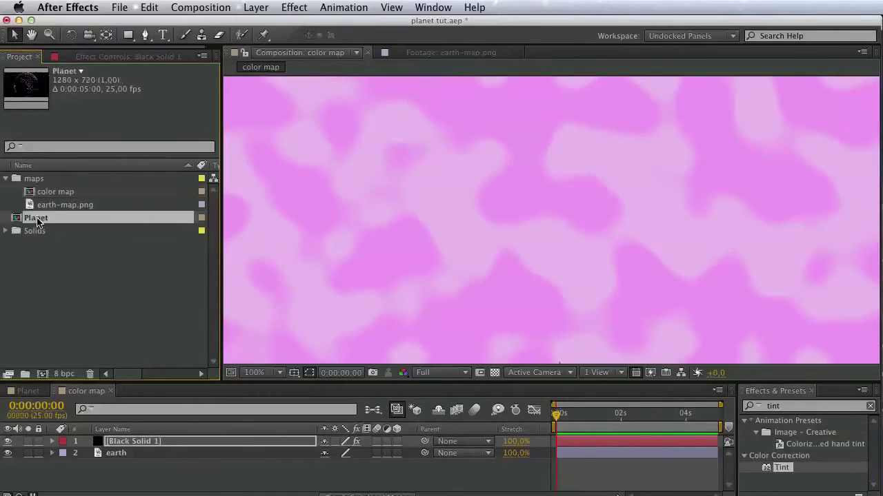
drag(53, 192, 121, 485)
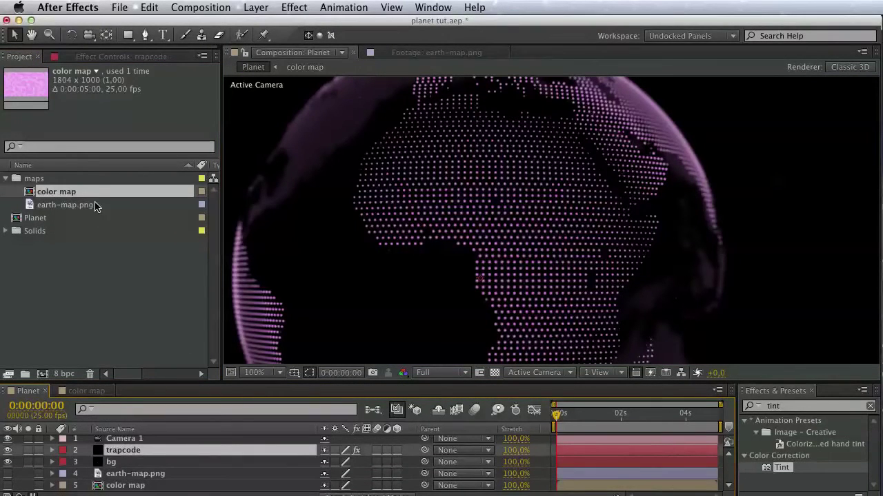
- Assign the color map layer to the Color and Alpha layer map of the trapcode layer's Form effect
click(88, 57)
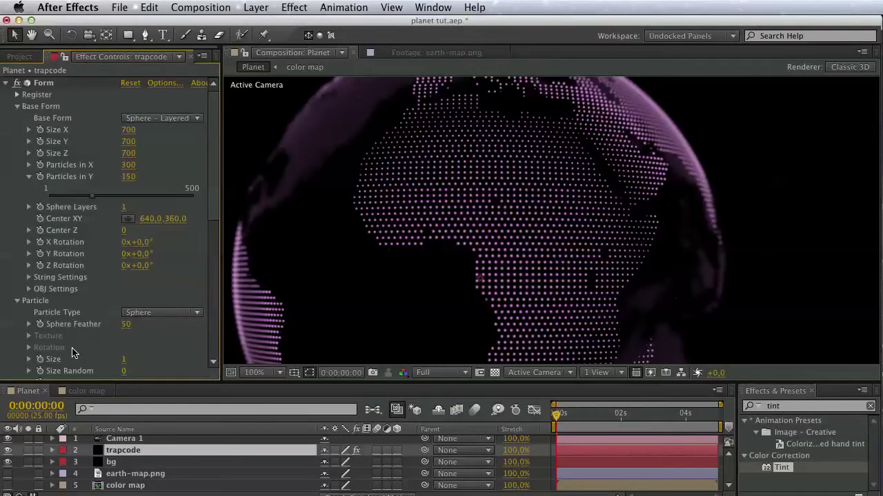
scroll(72, 353, down, 10)
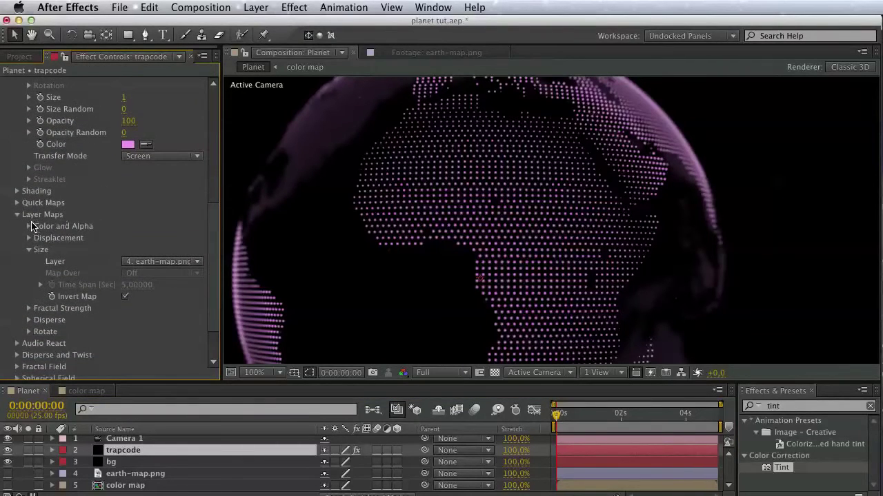
click(29, 226)
click(162, 238)
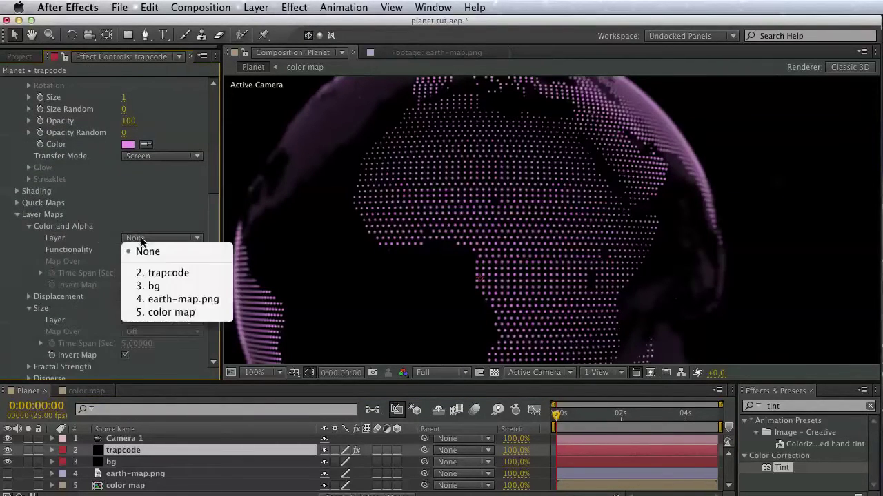
click(169, 315)
key(space)
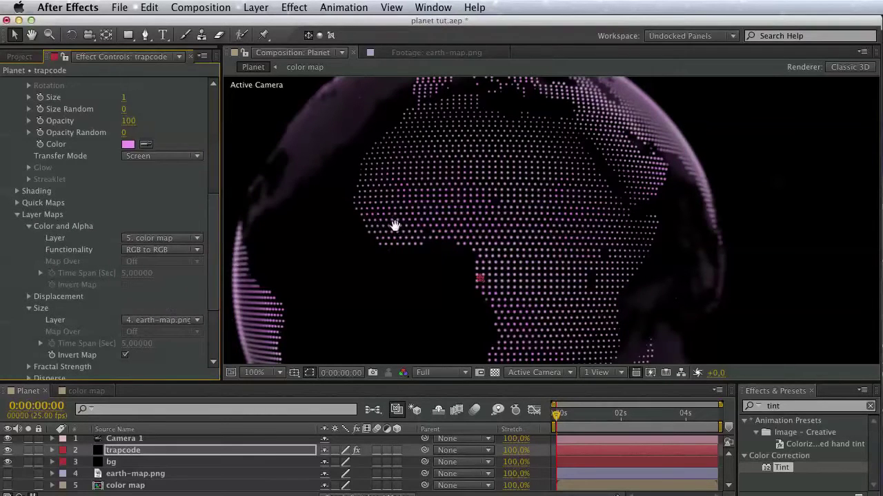
mouse_move(392, 216)
mouse_down()
mouse_move(400, 244)
mouse_move(393, 216)
mouse_up()
key(v)
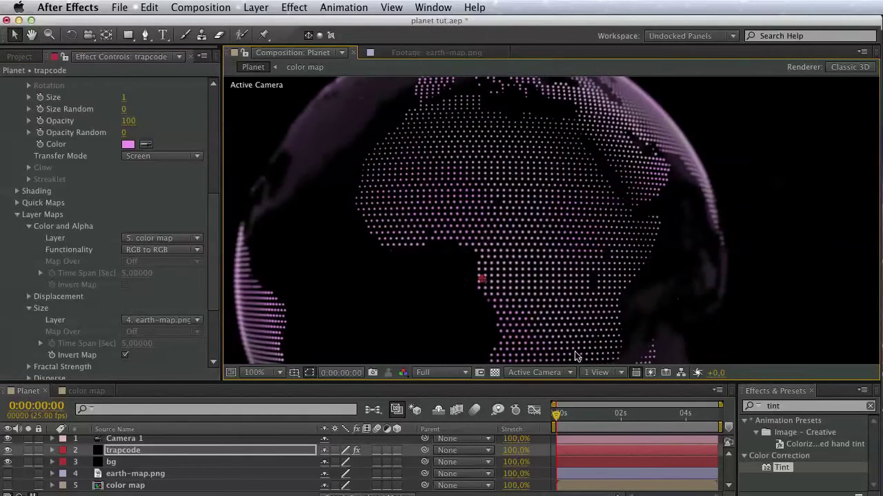
- In the color map composition, map the Tint effect's white to the saved light blue swatch and check the planet's coloring
double_click(148, 487)
click(130, 336)
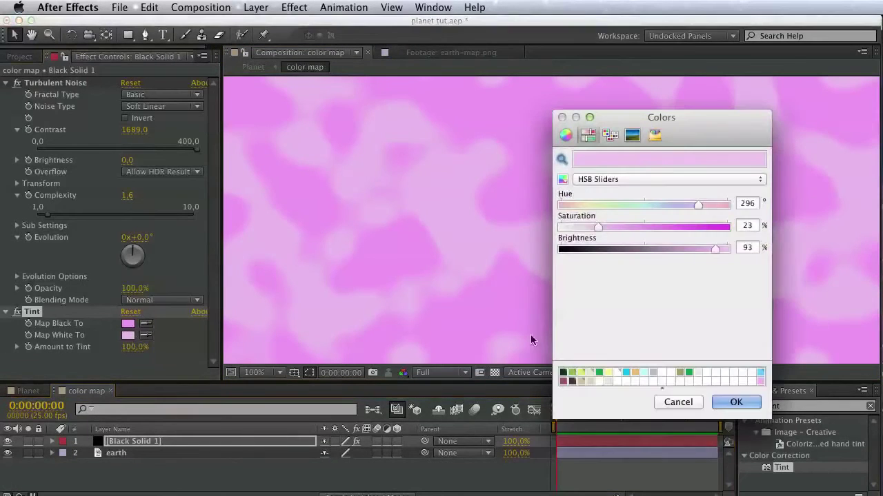
click(759, 373)
click(736, 402)
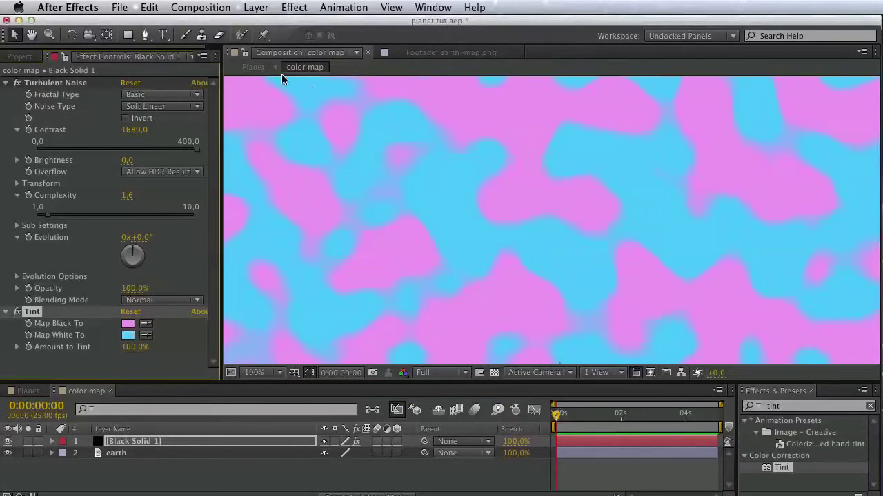
click(252, 68)
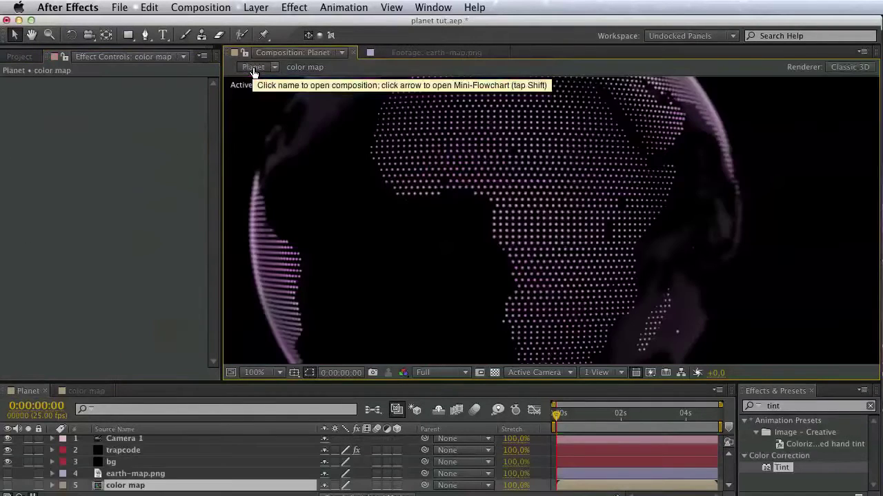
drag(398, 152, 404, 200)
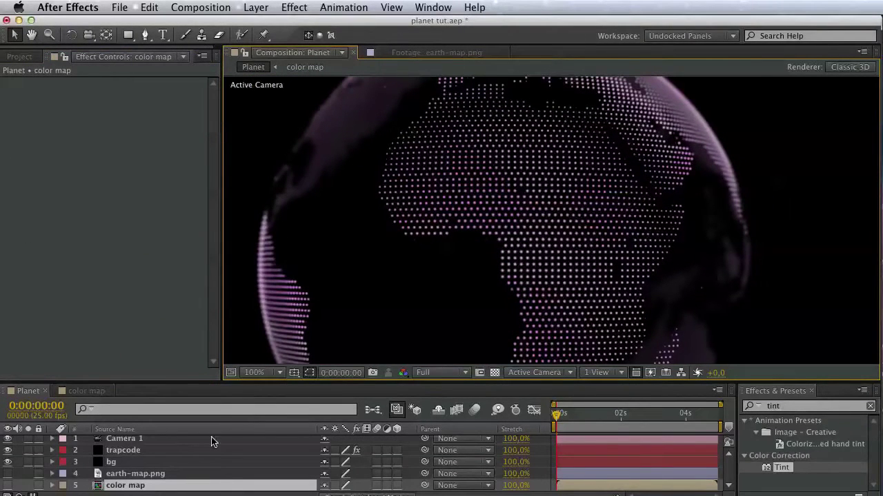
double_click(158, 486)
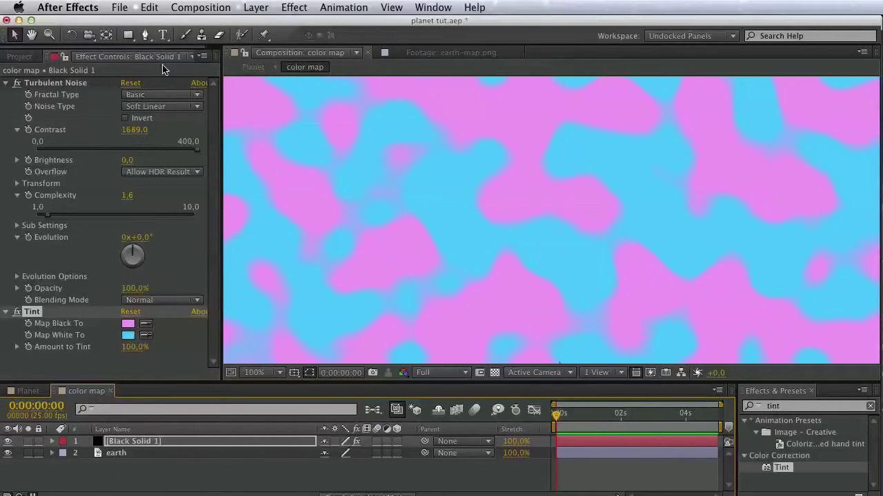
click(253, 67)
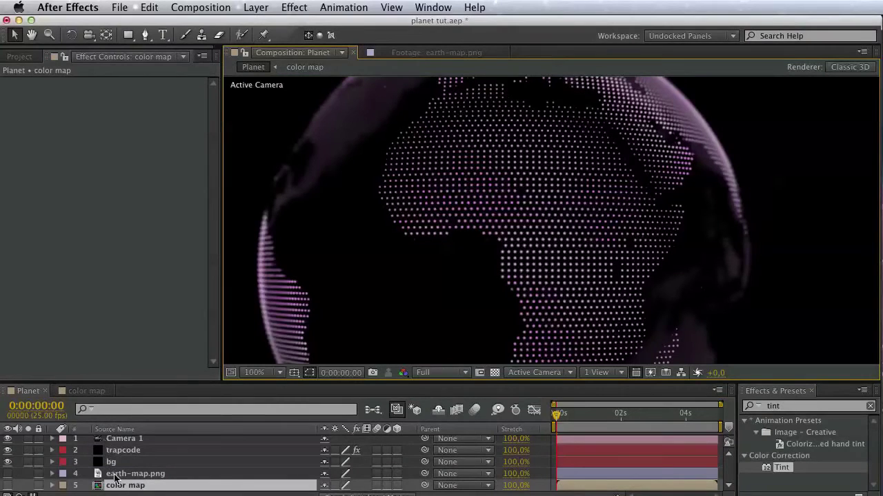
- Set the Form particles' Sphere Feather to 0 on the trapcode layer and inspect the planet
click(122, 451)
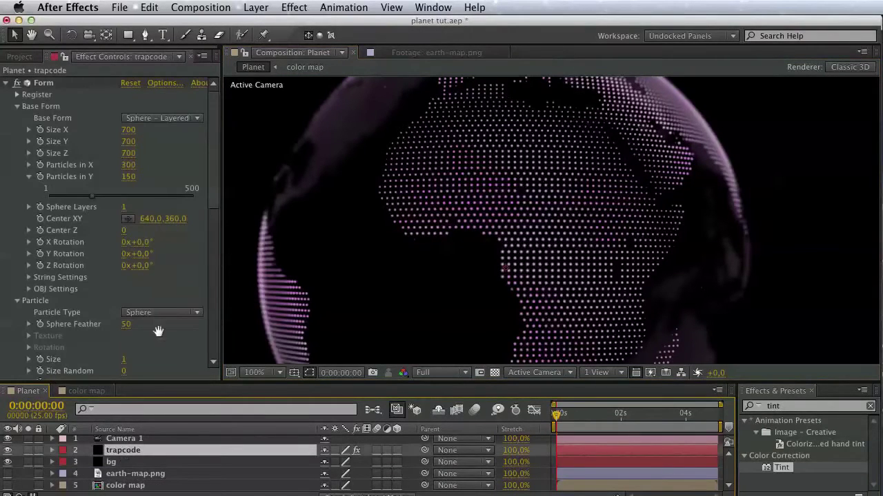
scroll(135, 283, down, 5)
scroll(27, 123, up, 5)
click(18, 103)
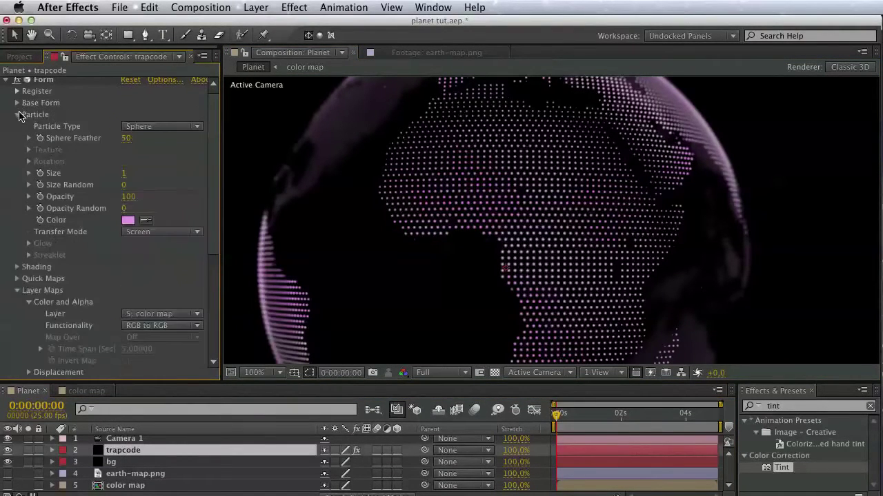
click(18, 114)
click(17, 115)
click(29, 138)
drag(136, 158, 45, 162)
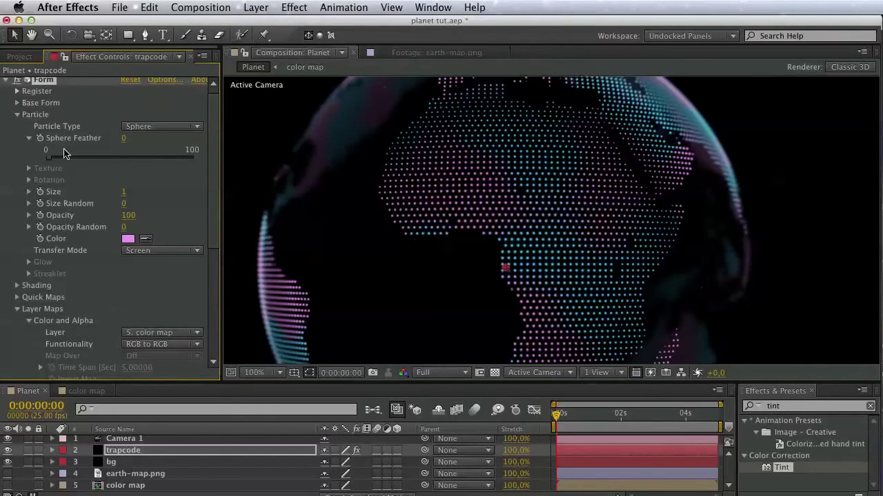
key(space)
mouse_move(432, 187)
mouse_down()
mouse_move(451, 293)
mouse_move(435, 192)
mouse_up()
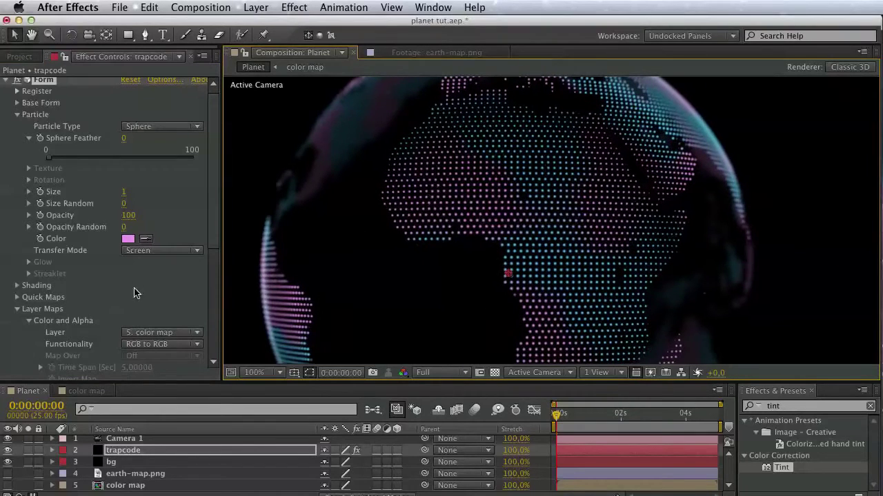
key(space)
drag(158, 294, 159, 290)
scroll(166, 297, down, 8)
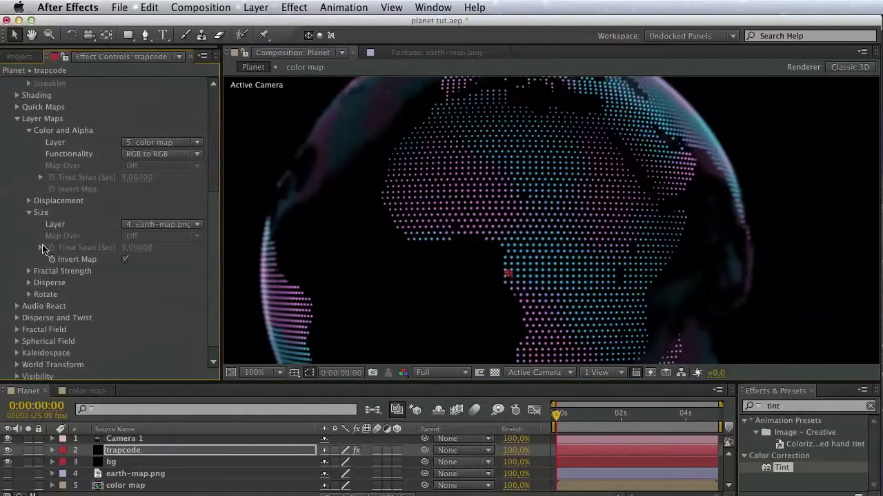
scroll(43, 248, up, 3)
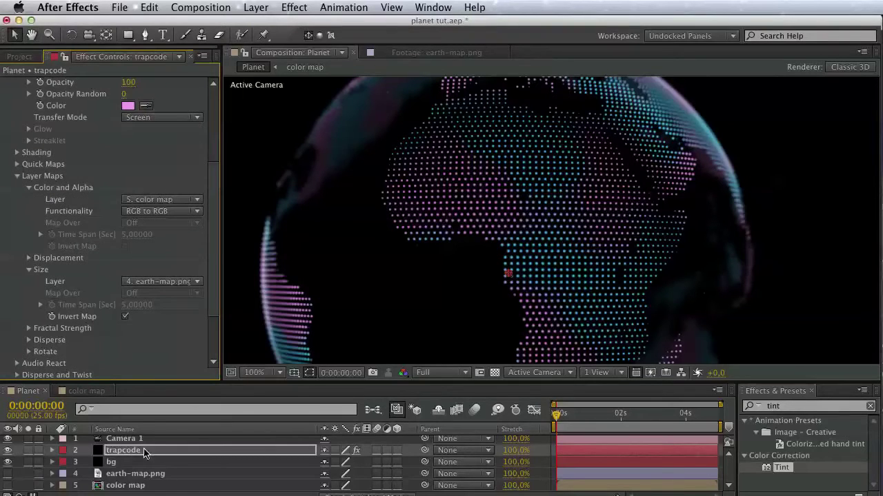
- In the color map composition, map the Tint effect's white to the saved pink swatch with saturation reduced to 7%, and return to Planet
double_click(124, 486)
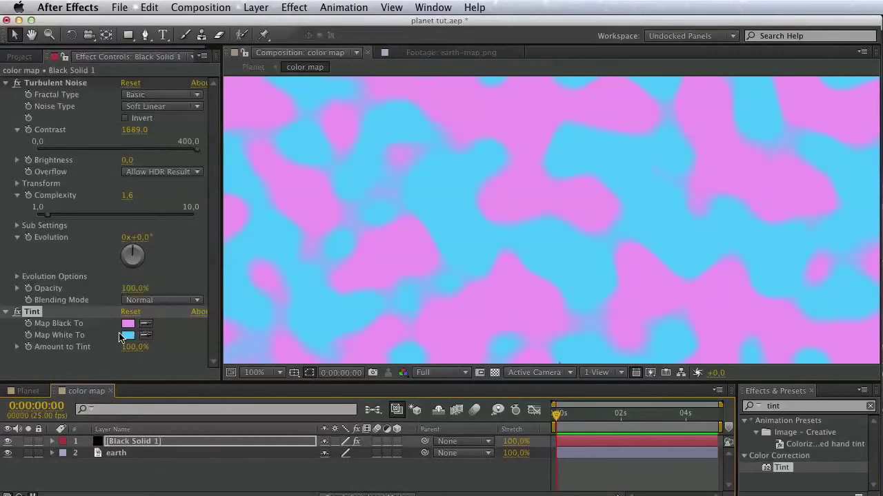
click(129, 335)
click(759, 381)
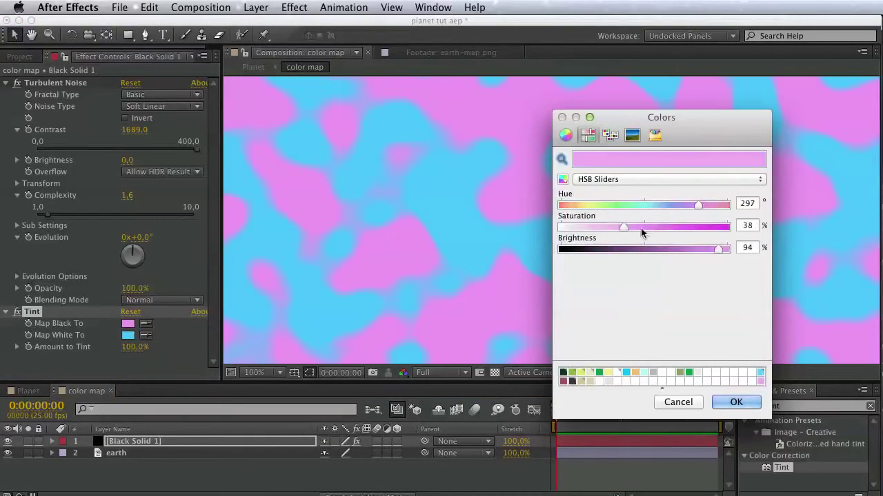
drag(638, 226, 570, 227)
click(735, 402)
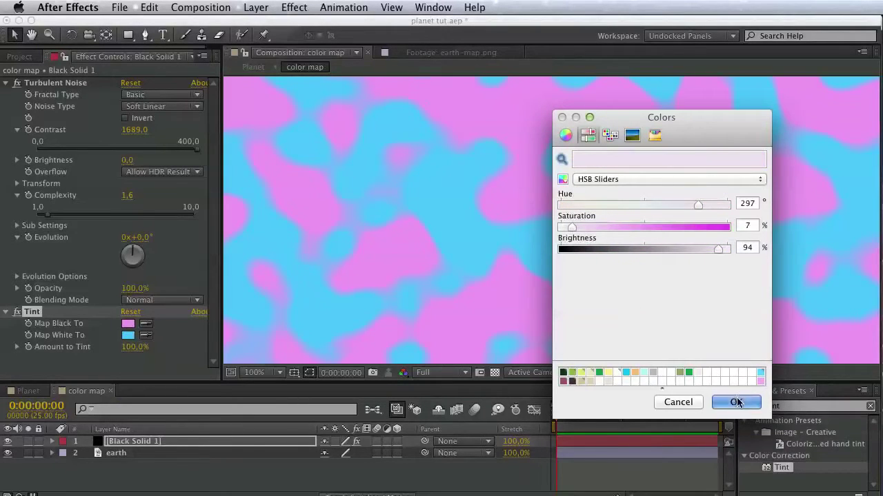
click(256, 68)
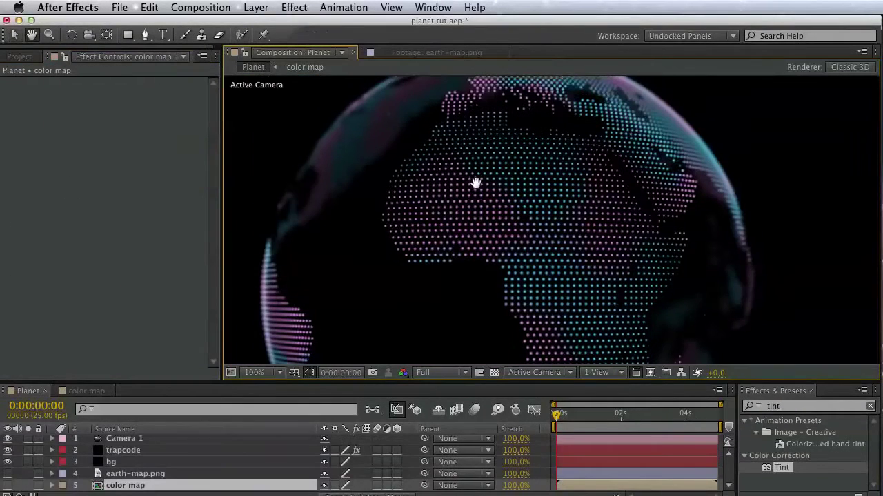
- Set the Sphere Feather of the trapcode layer's Form particles to 3 and save the project
click(150, 450)
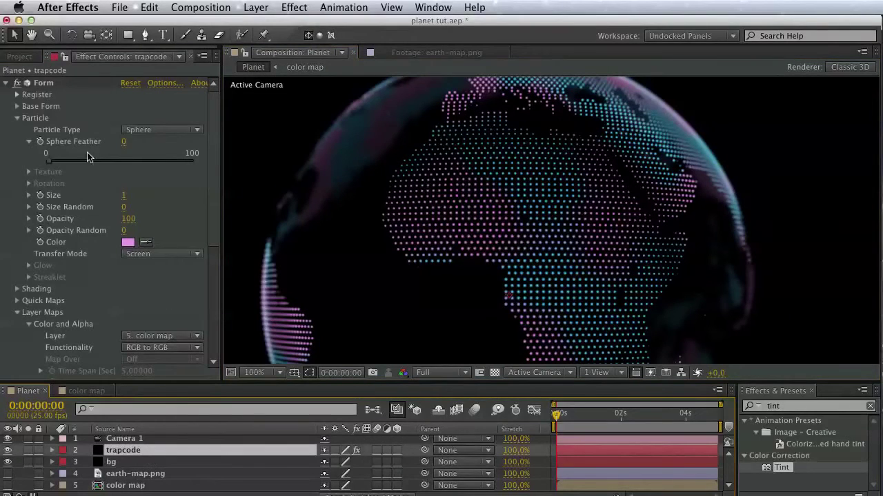
mouse_move(63, 160)
mouse_down()
mouse_move(84, 162)
mouse_move(52, 163)
mouse_up()
key(h)
drag(405, 228, 397, 177)
key(v)
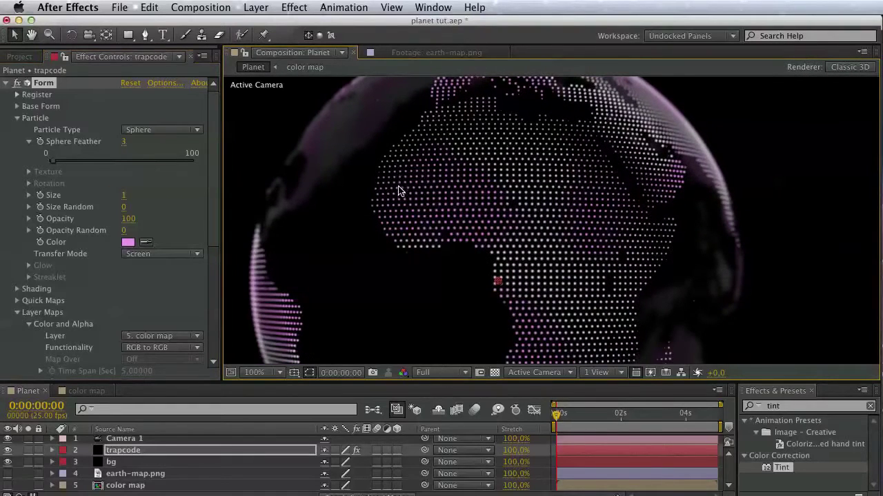
key(super+s)
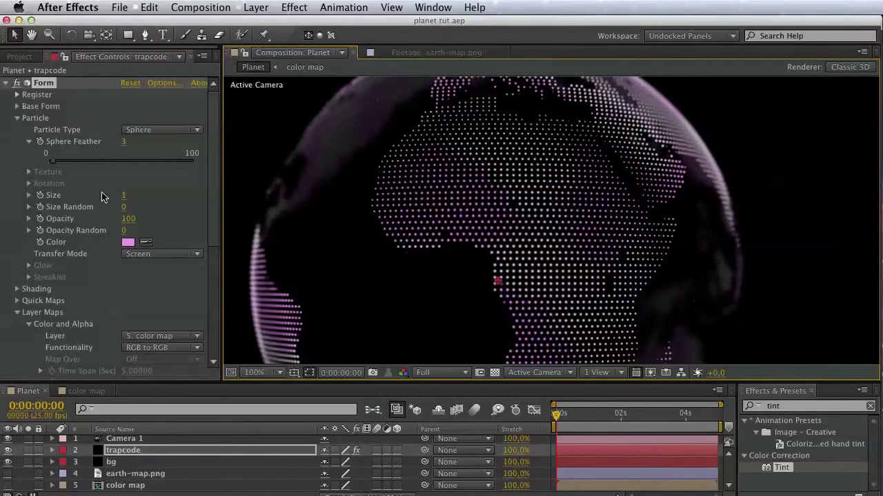
- Create a new composition from earth-map.png and rename its layer to "border"
click(18, 57)
click(55, 205)
drag(55, 204, 42, 374)
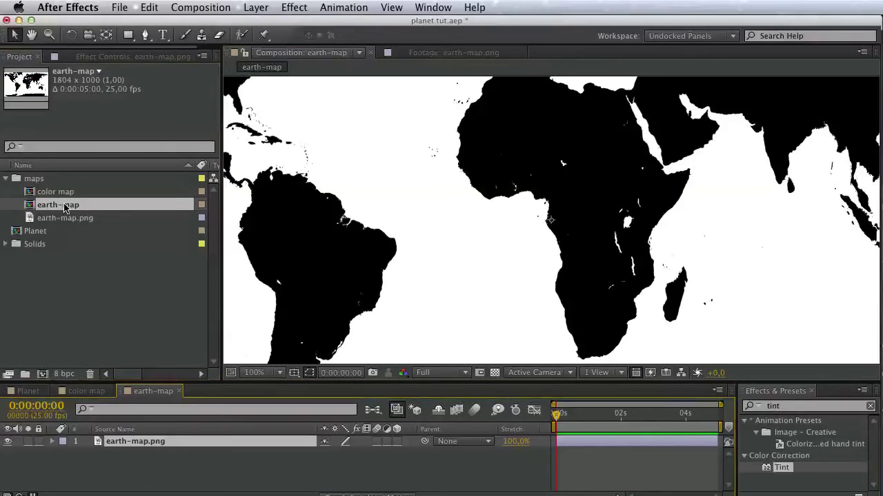
key(Return)
text(border)
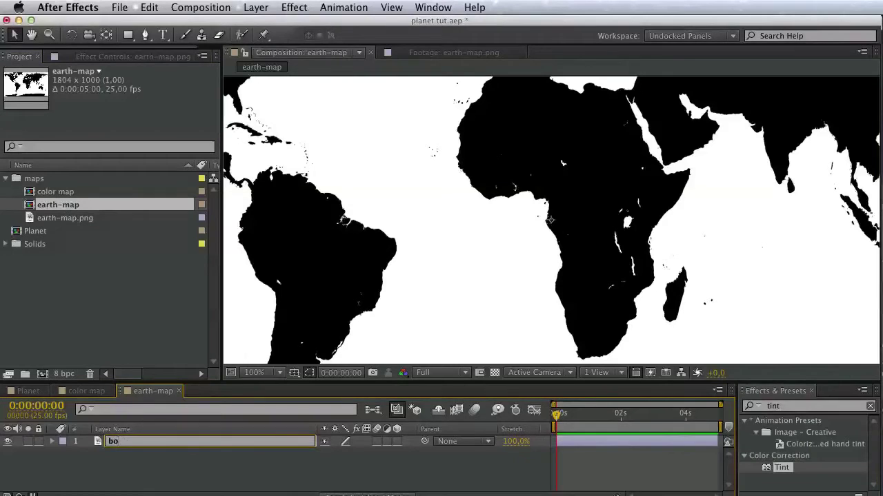
- Rename the new earth-map composition in the maps folder to "border"
click(69, 202)
key(Return)
text(bo)
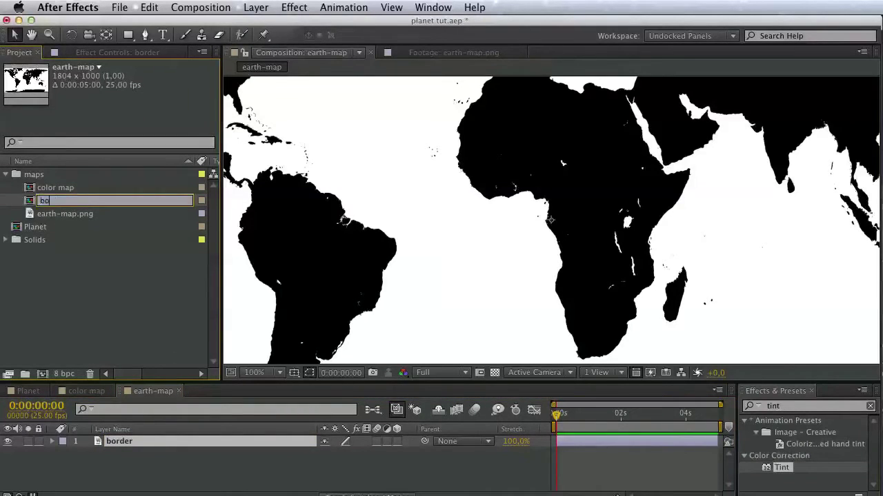
text(rder)
key(Return)
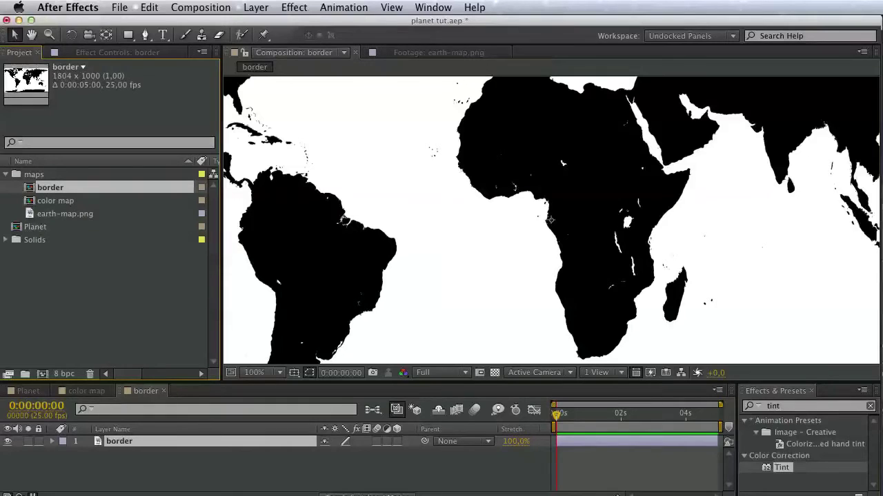
- Find the Edge Finder effect and apply it to the border layer
double_click(773, 407)
text(edge f)
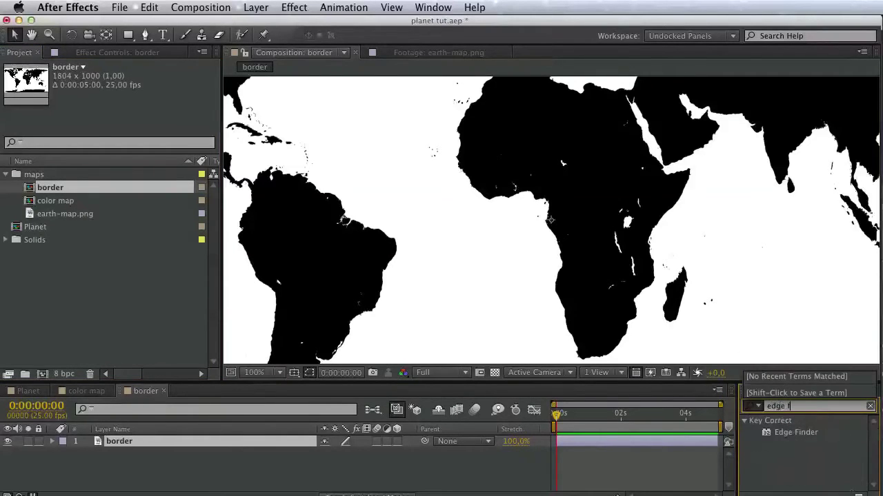
drag(800, 433, 228, 443)
- Switch to Chrome and open the Keying Suite product page on the Red Giant website
drag(814, 495, 461, 12)
mouse_move(497, 143)
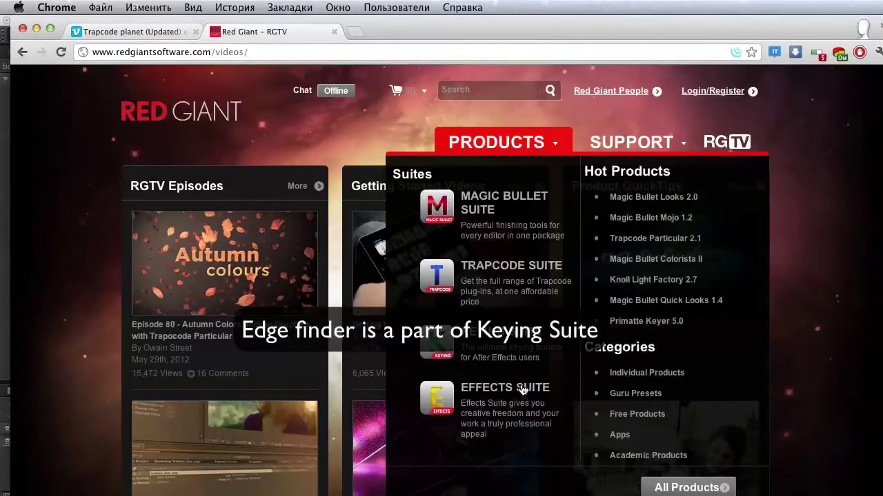
click(516, 335)
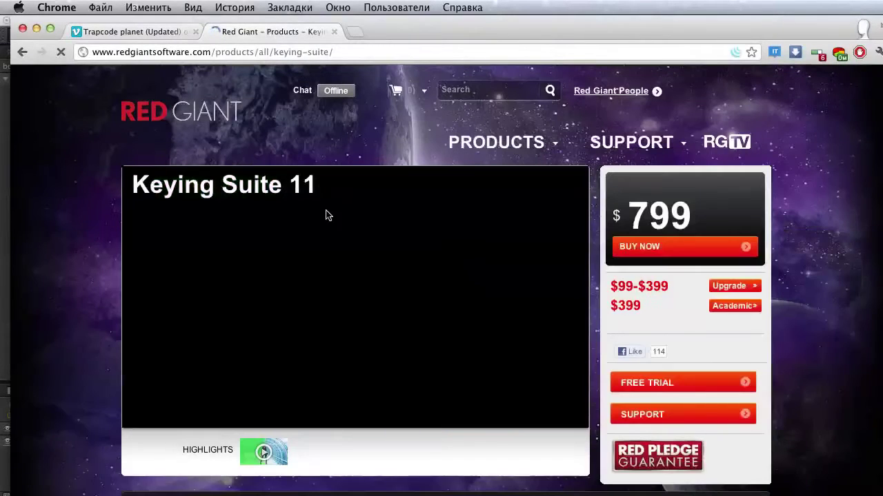
drag(321, 190, 205, 195)
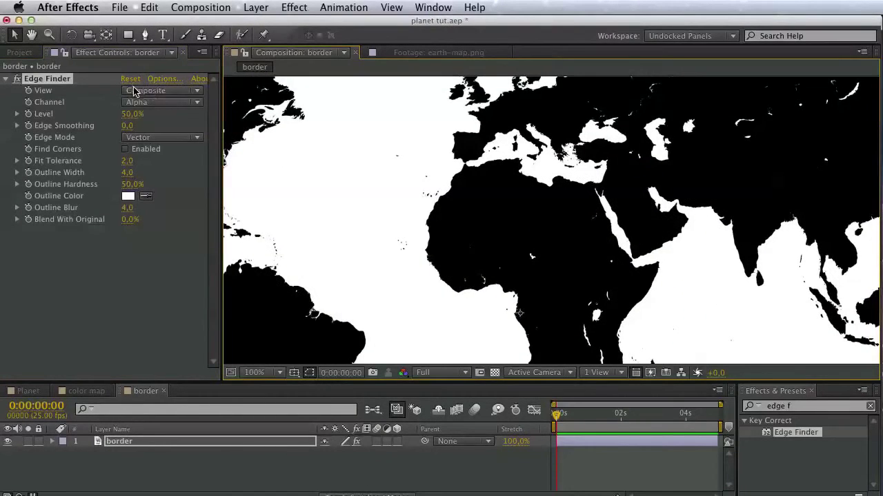
- Set the border layer's Edge Finder View to Outline and its Channel to Lightness
click(135, 91)
click(146, 115)
click(151, 104)
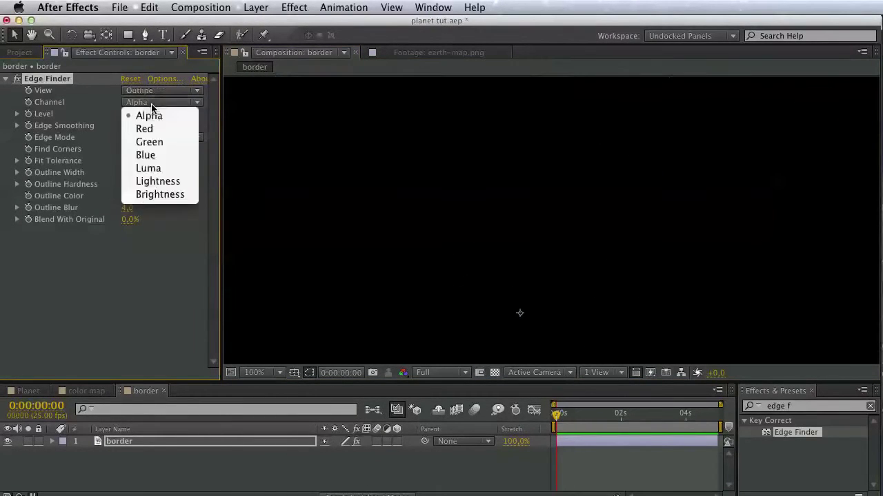
click(157, 182)
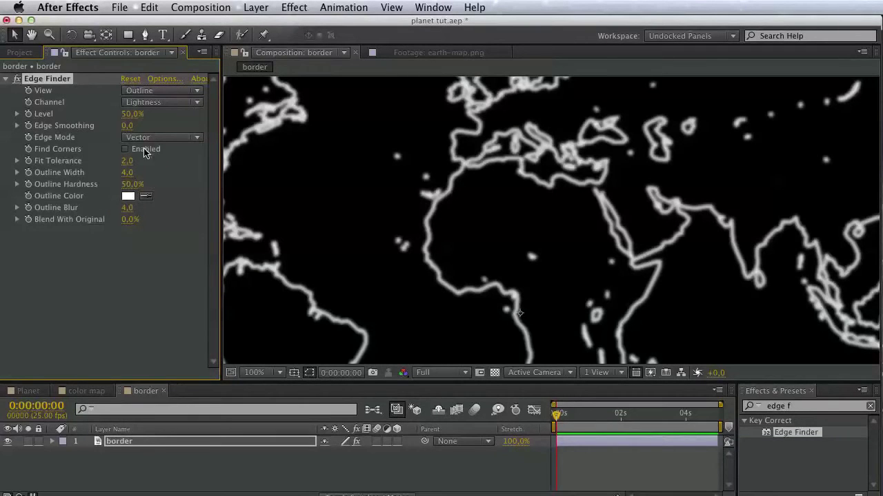
- Set Edge Finder's Edge Mode to Raster, Outline Width to 14.1 and Outline Blur to 5.2
drag(130, 163, 297, 182)
click(155, 138)
click(154, 163)
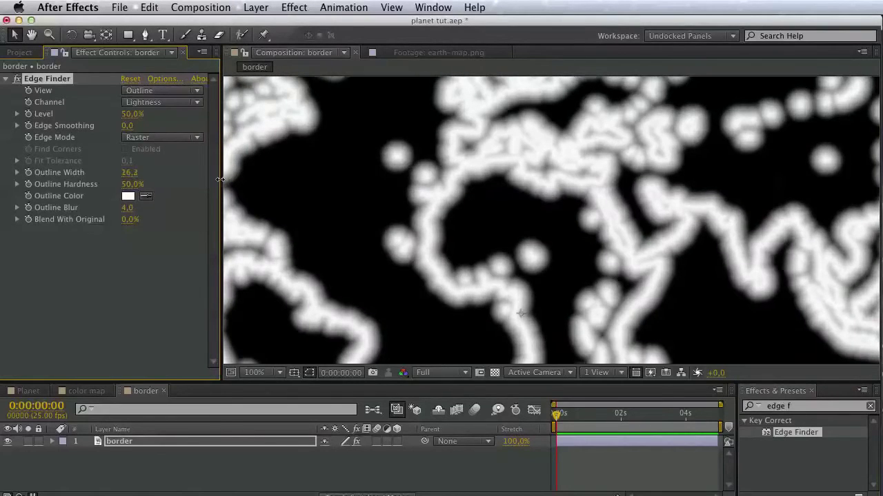
drag(220, 180, 38, 212)
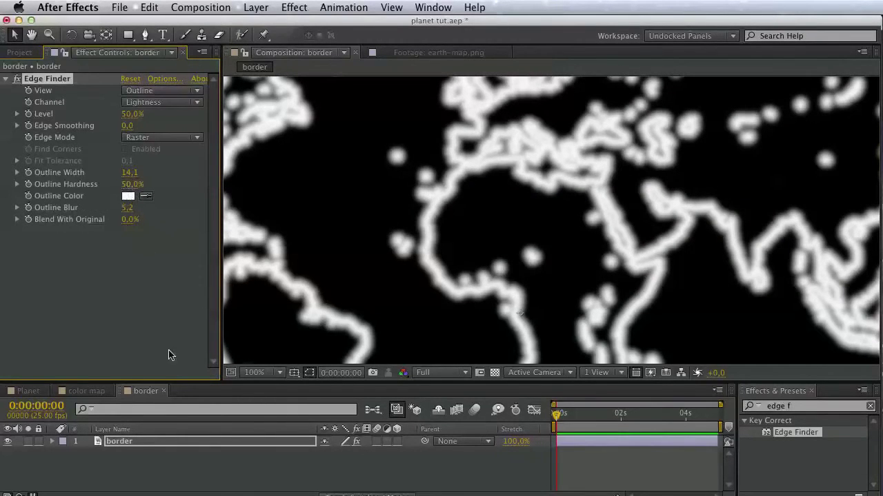
- Add earth-map.png above the border layer and use it as the border layer's inverted luma track matte
click(19, 52)
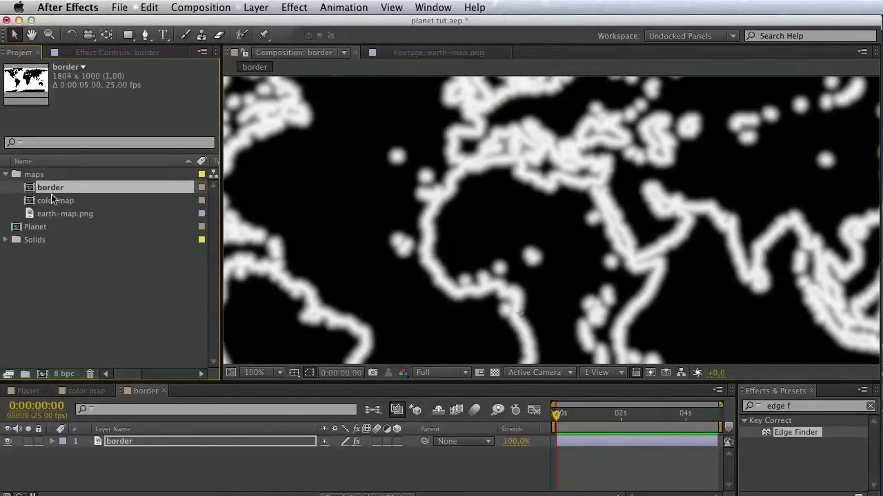
drag(61, 214, 148, 445)
click(449, 455)
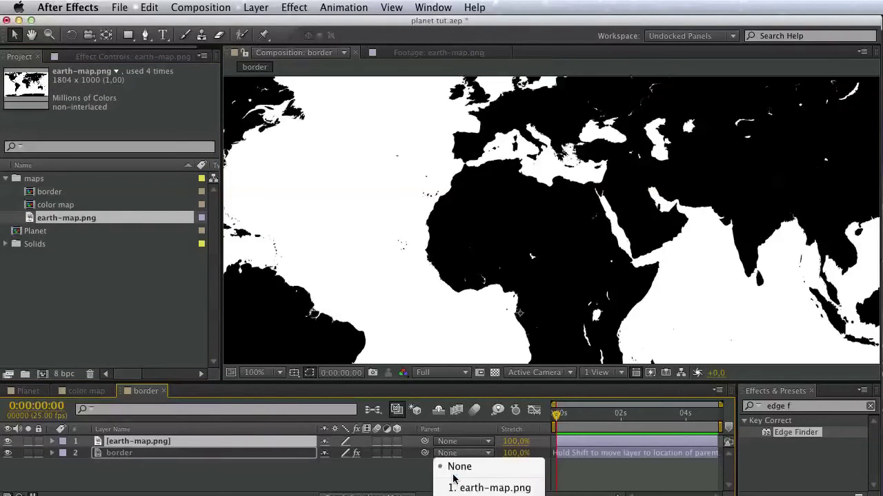
click(412, 470)
click(407, 493)
click(422, 454)
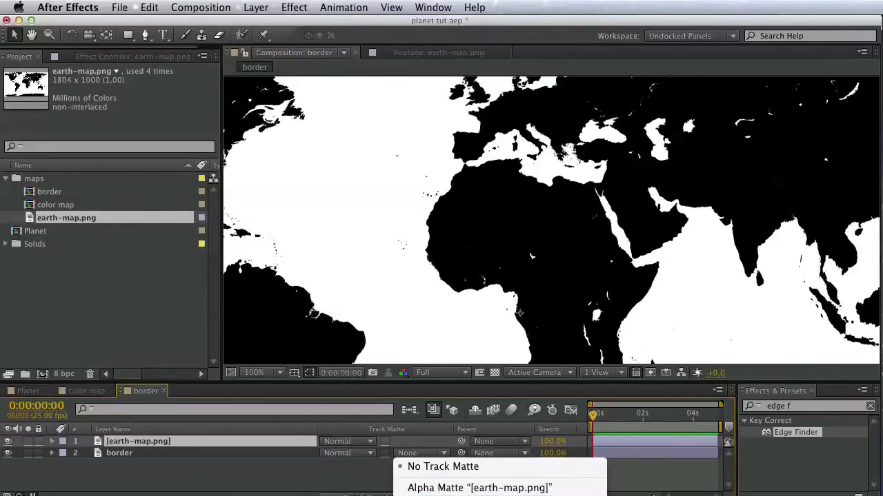
click(431, 495)
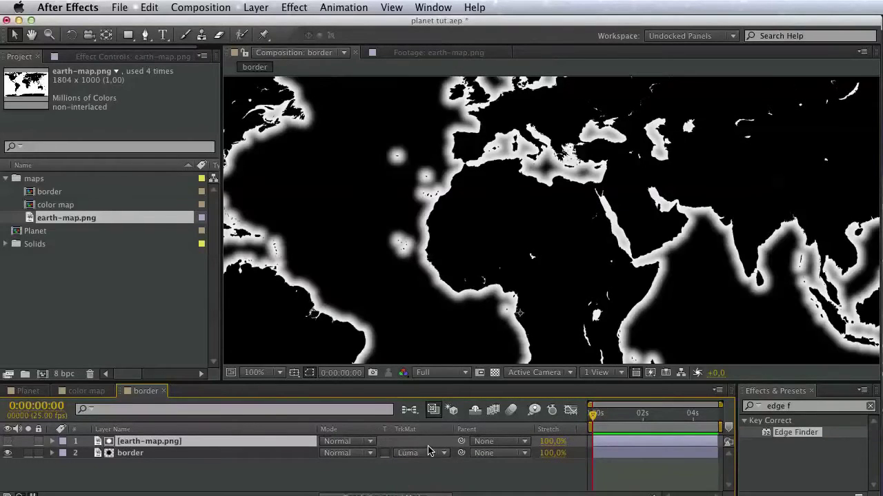
click(428, 455)
click(449, 495)
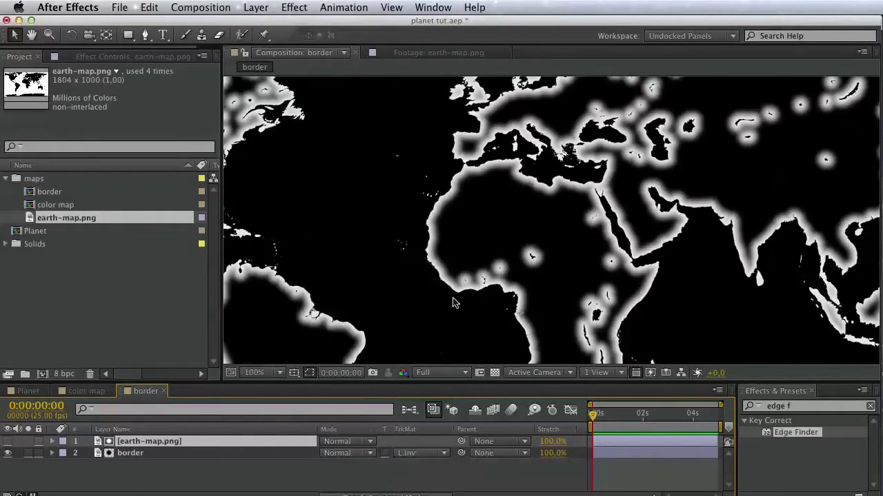
drag(473, 247, 455, 261)
- Find the Levels effect and apply it to the border layer
click(126, 459)
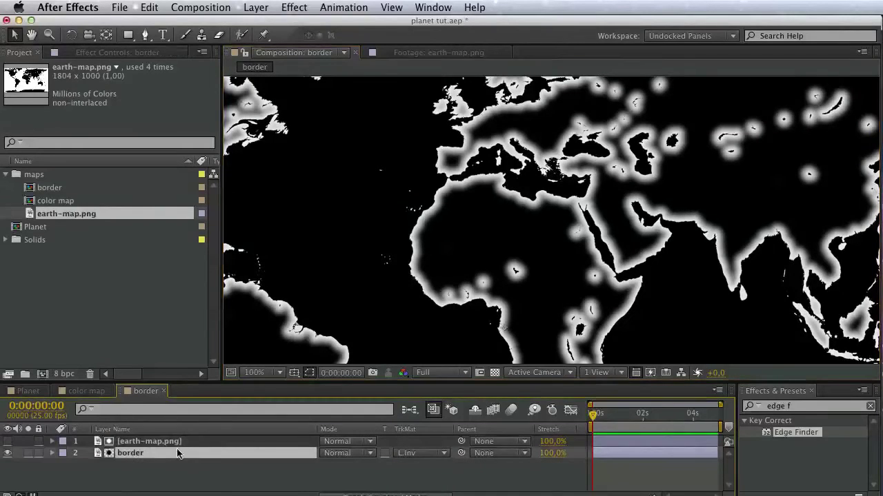
click(803, 408)
text(level)
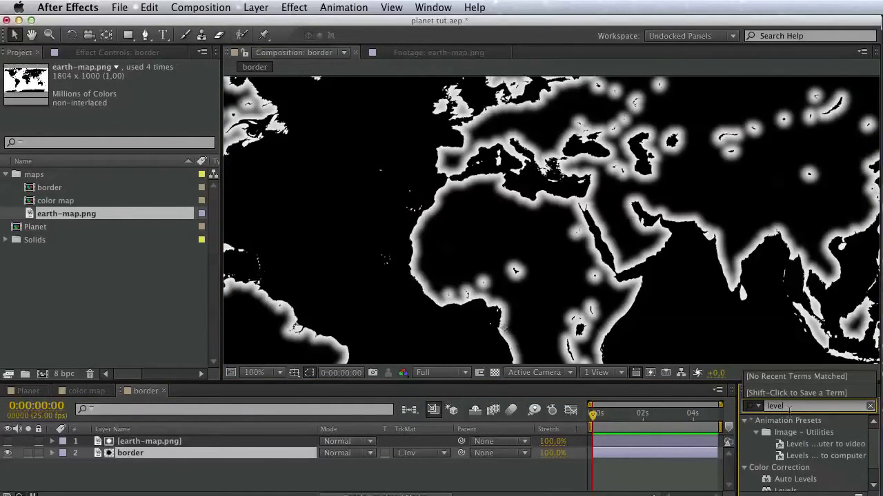
scroll(798, 452, down, 1)
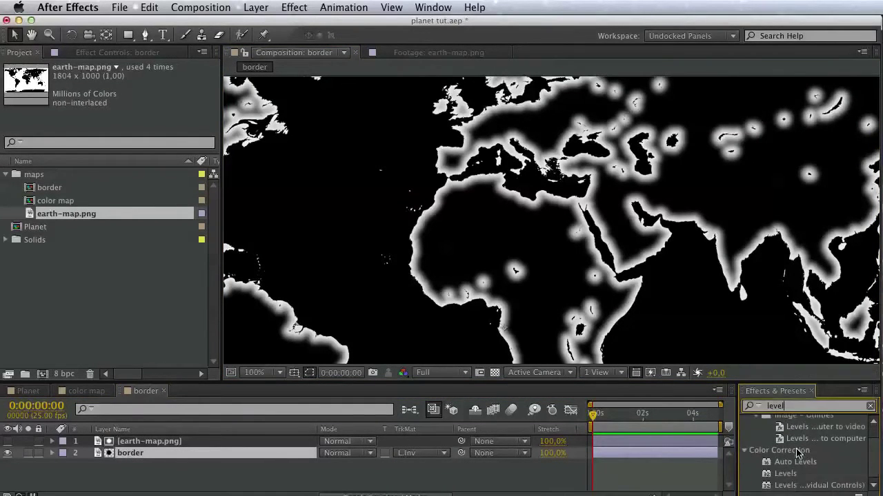
drag(786, 474, 147, 457)
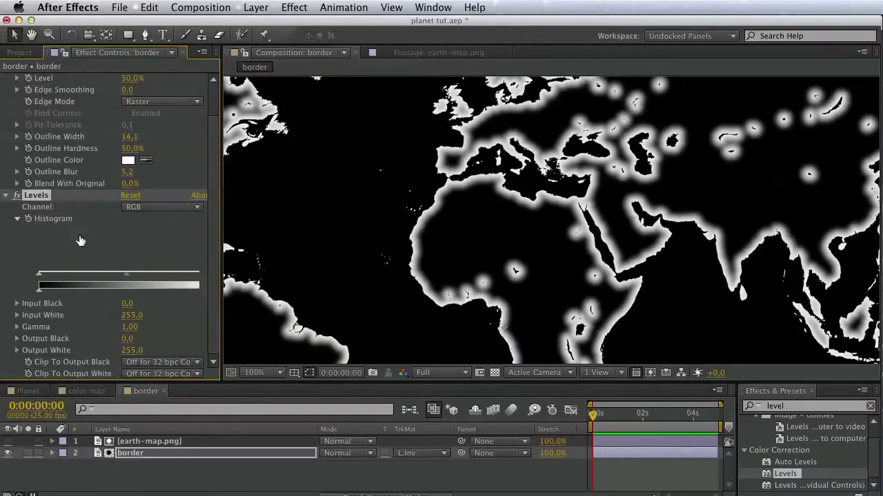
- Switch the border layer's Levels to the Alpha channel and lower Alpha Input White to 15
drag(222, 340, 289, 332)
click(220, 205)
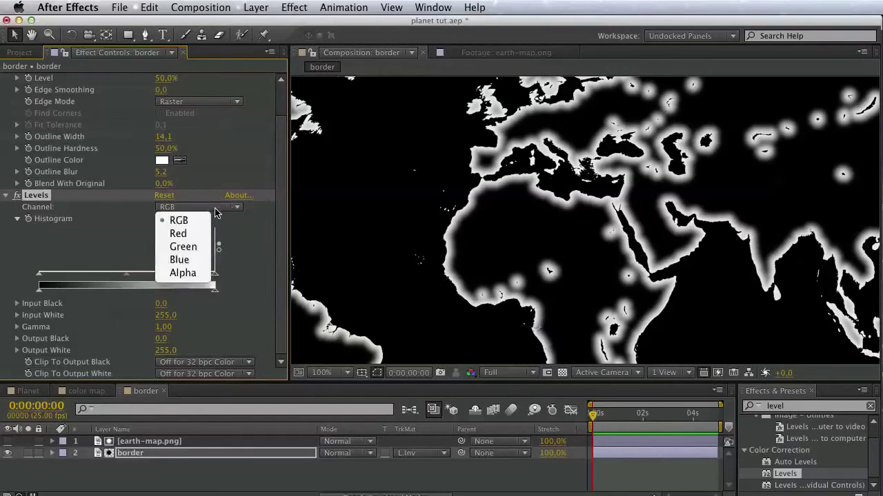
click(196, 273)
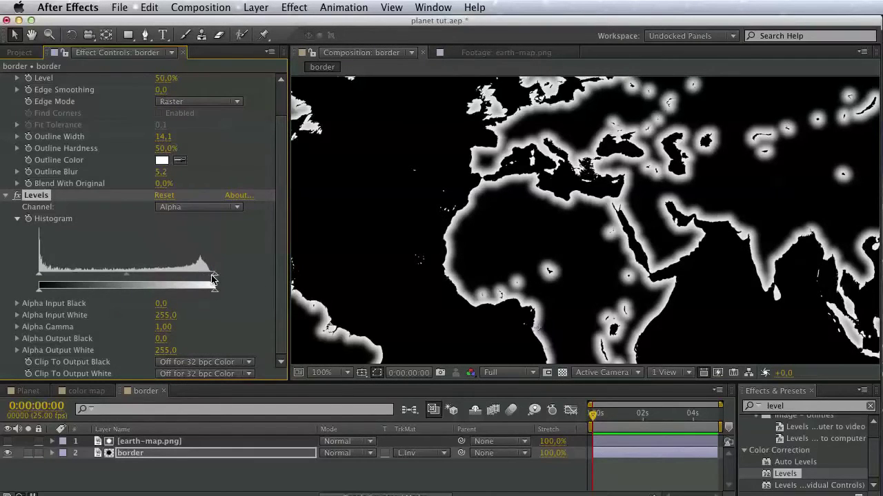
drag(159, 276, 48, 270)
- Reduce the Edge Finder Outline Width on the border layer to 5.4
scroll(126, 231, up, 3)
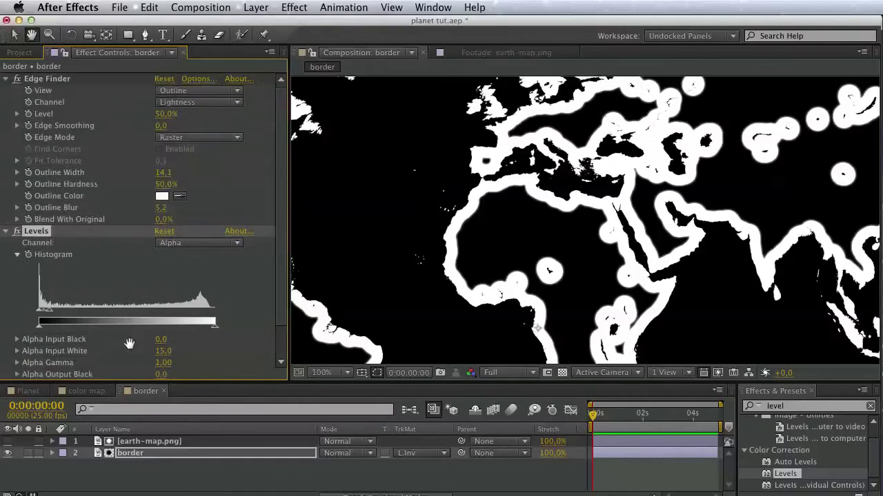
click(17, 173)
drag(75, 193, 61, 197)
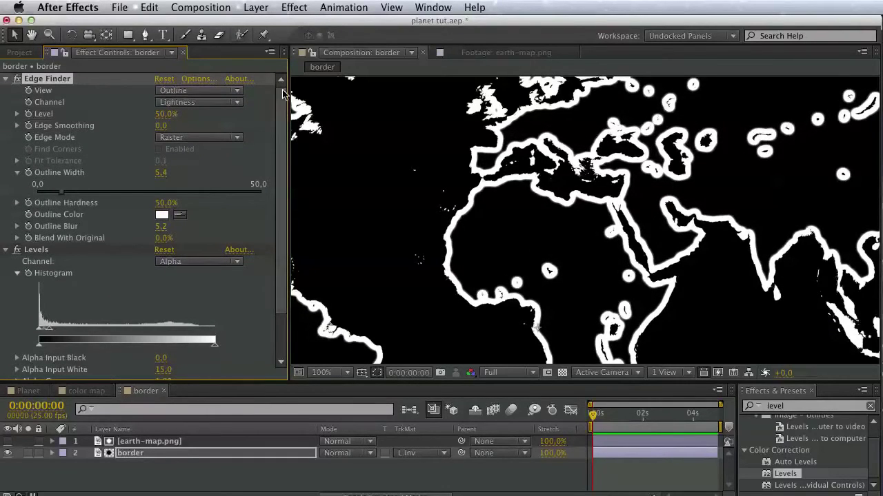
- Open the Planet composition, add the border composition below the color map layer and hide it
click(30, 54)
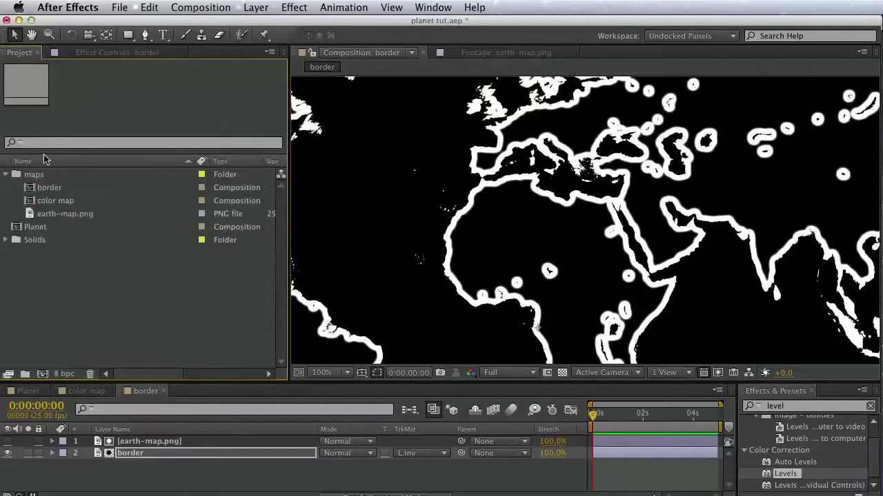
double_click(40, 229)
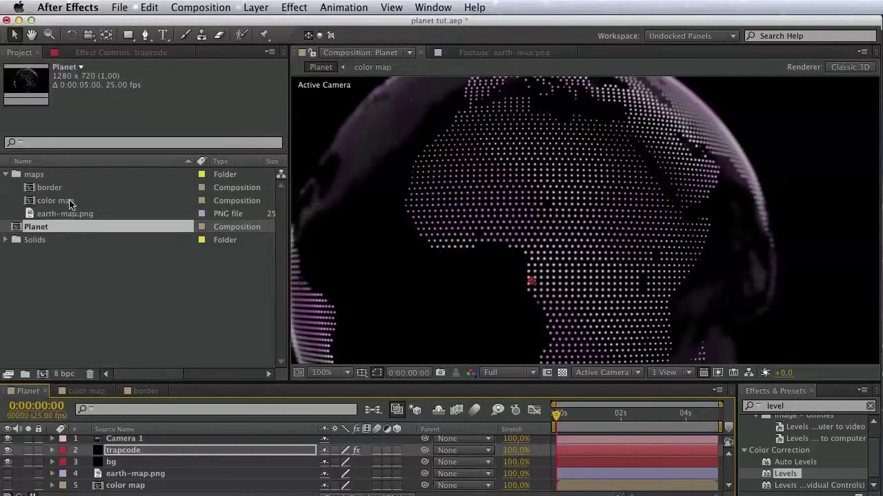
click(63, 189)
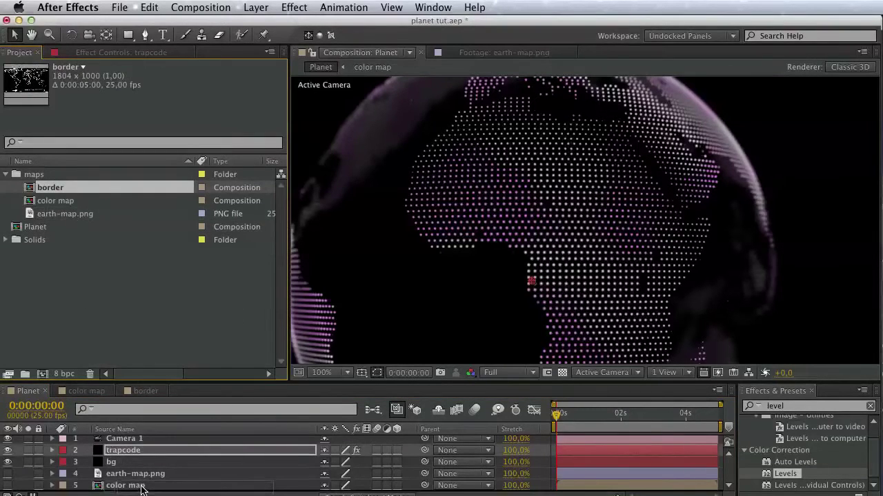
drag(141, 489, 141, 490)
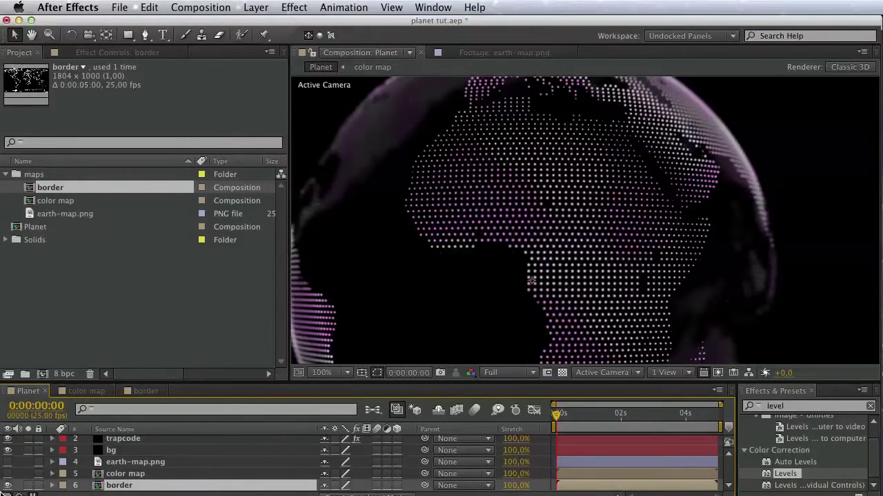
- Set the Rendering Transfer Mode of the trapcode layer's Form effect to Normal
click(144, 441)
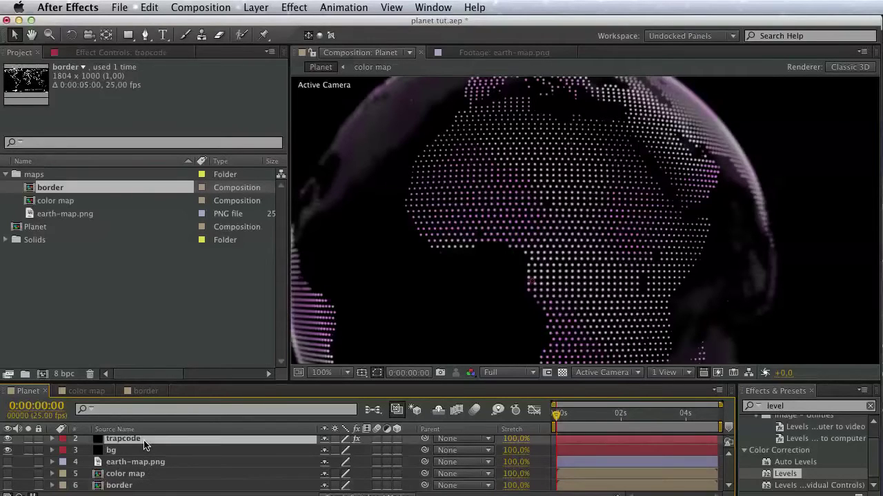
click(123, 53)
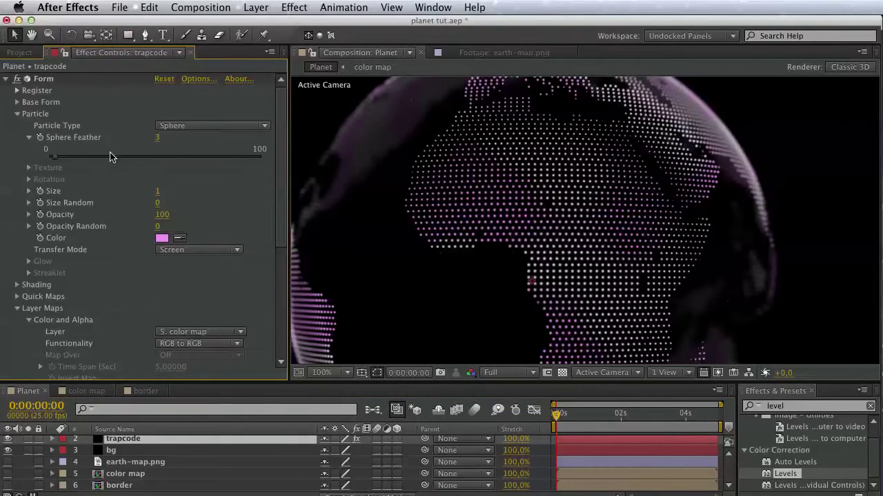
click(16, 115)
click(17, 148)
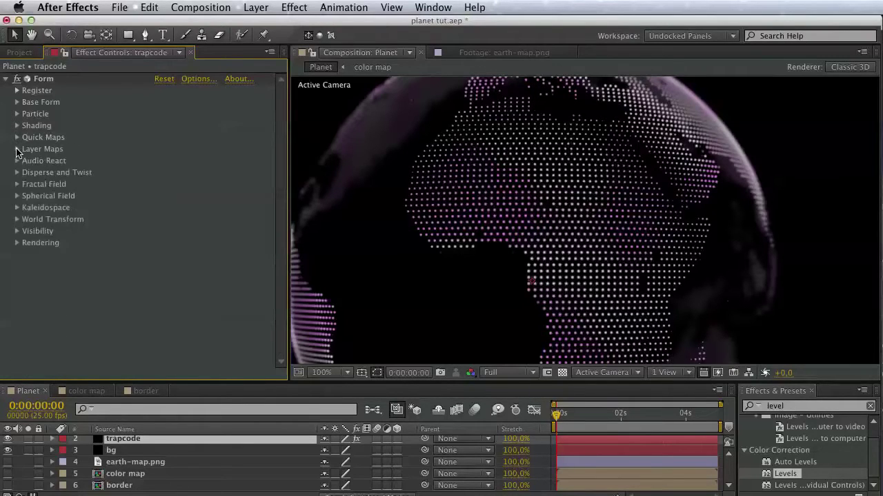
click(17, 243)
click(169, 267)
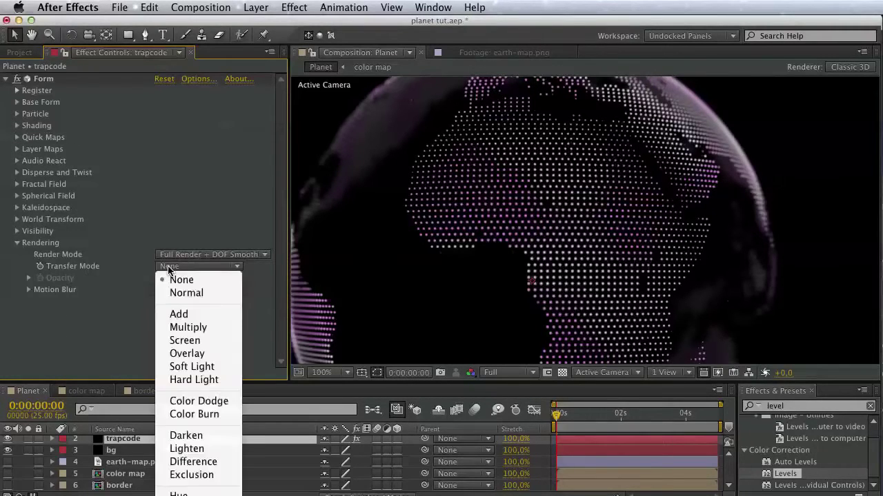
click(165, 290)
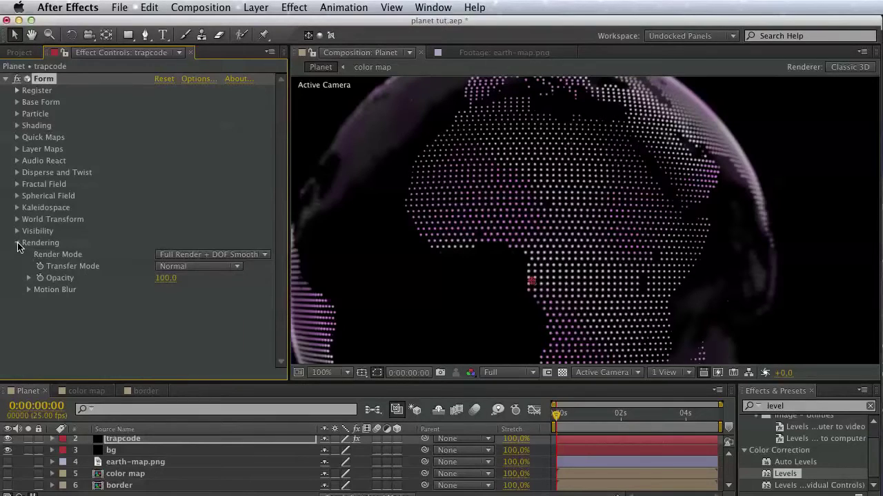
click(17, 243)
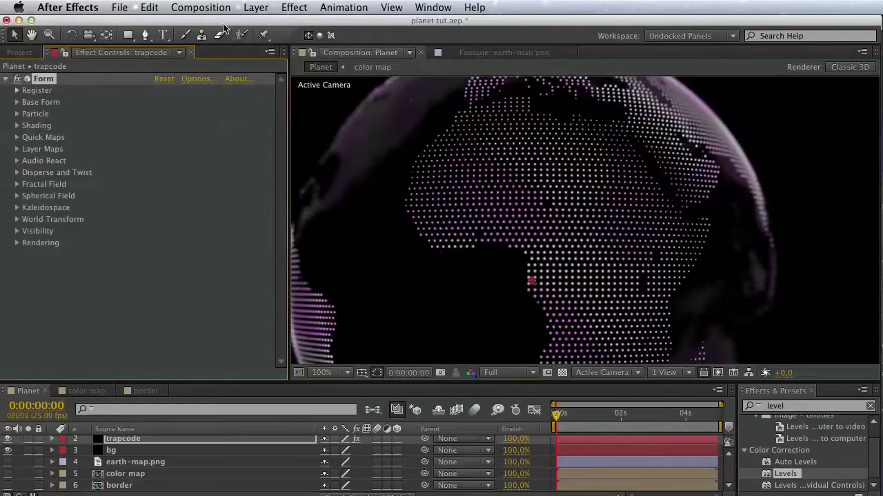
- Duplicate the Form effect on the trapcode layer
click(150, 7)
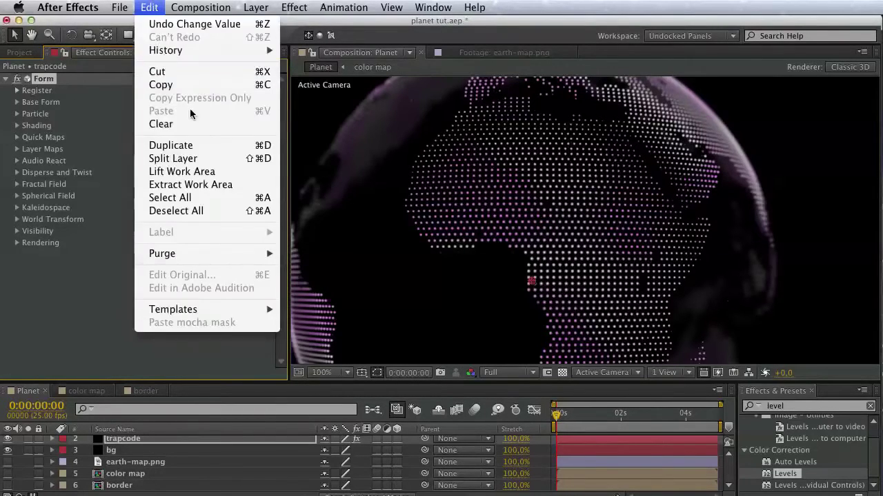
click(198, 147)
scroll(42, 141, up, 3)
- Rename the first Form effect to "main land" and collapse its settings
click(44, 82)
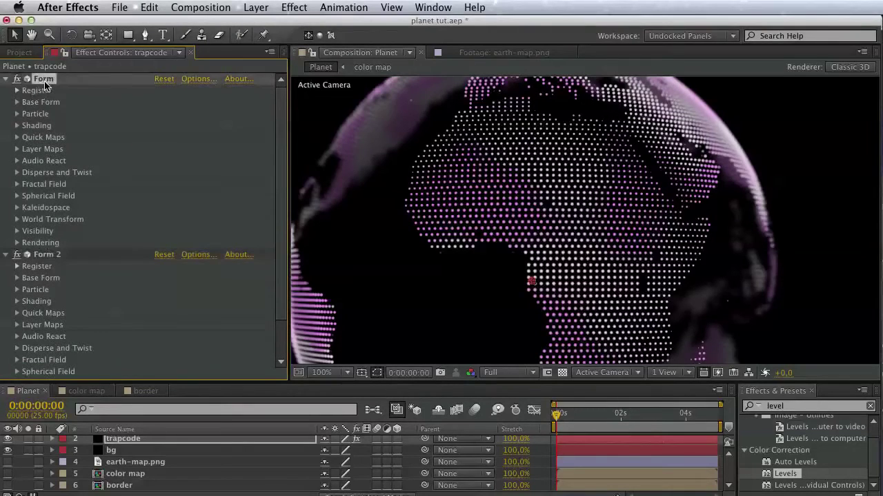
key(Return)
text(bo)
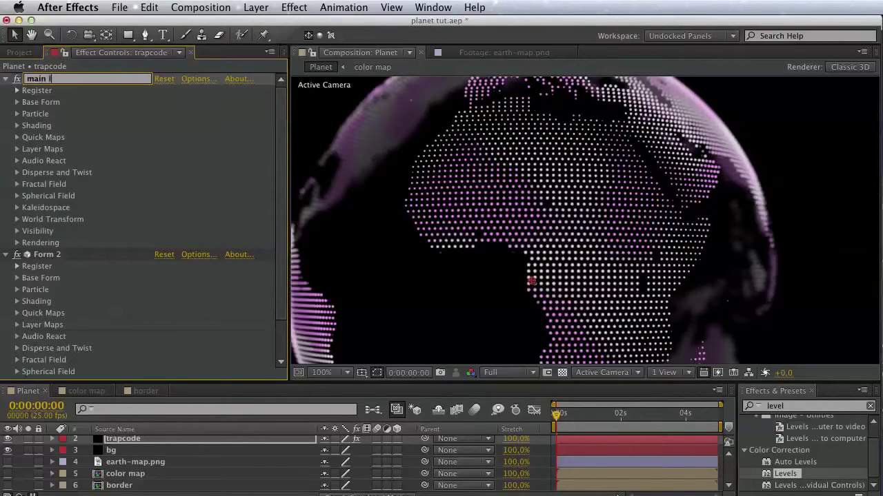
key(Return)
click(7, 80)
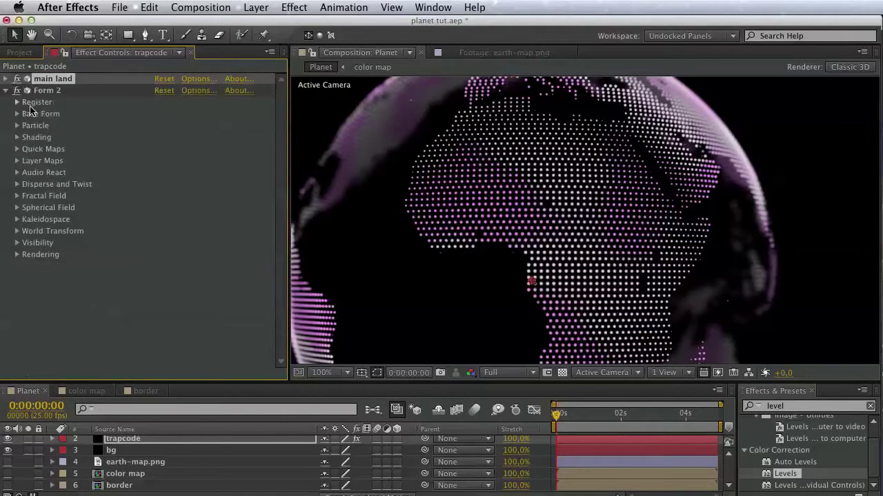
- Rename the second Form effect on the trapcode layer to "border"
click(50, 91)
key(Return)
text(b)
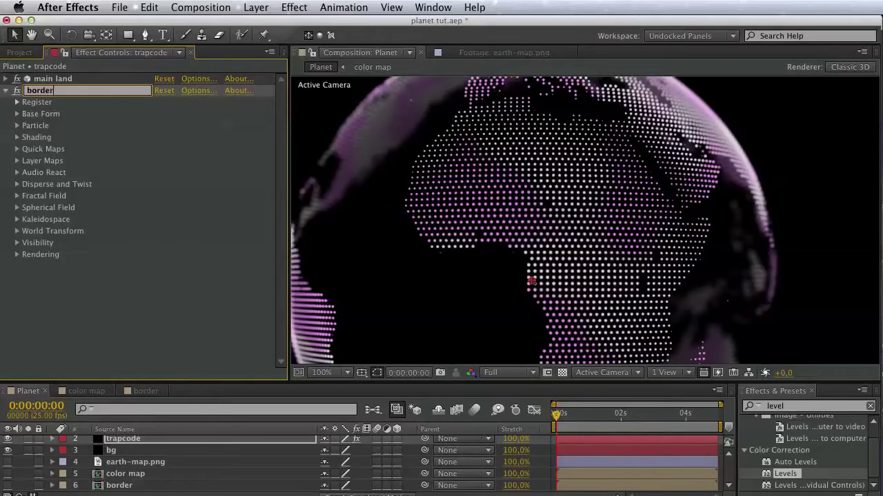
text(order)
key(Return)
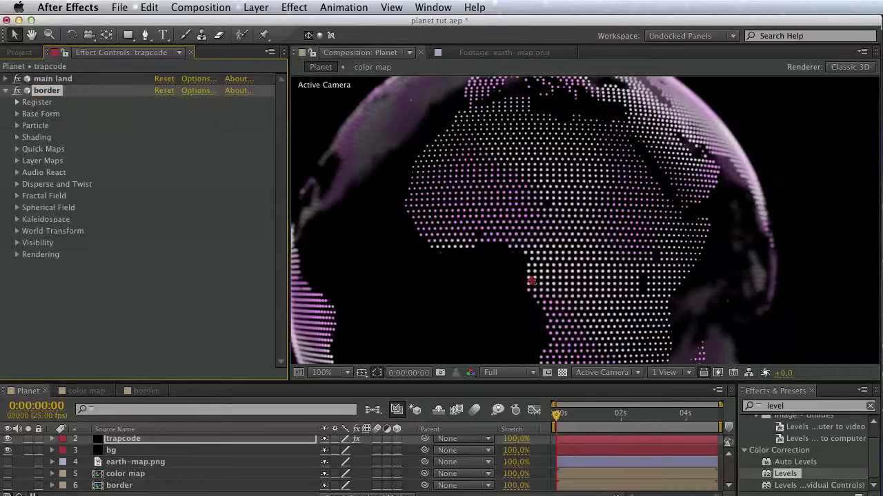
- In the border effect's Layer Maps, set the Color and Alpha layer to None and the Size layer to border
click(17, 161)
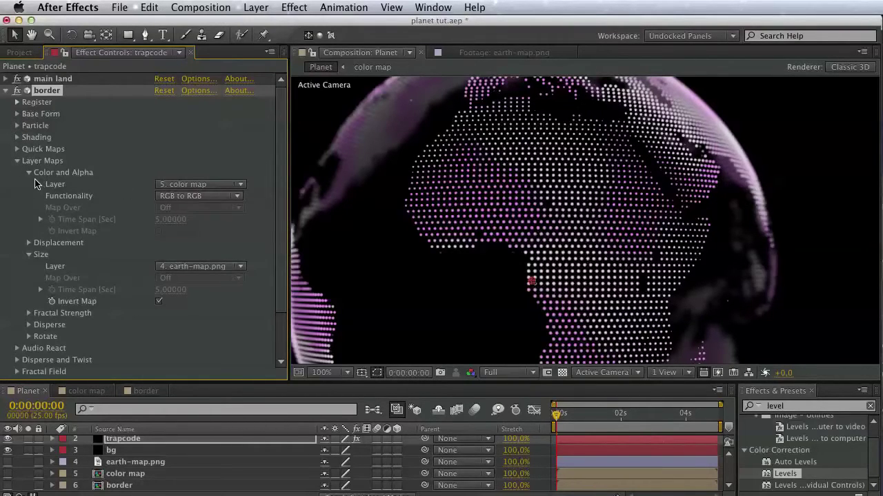
click(161, 185)
click(170, 197)
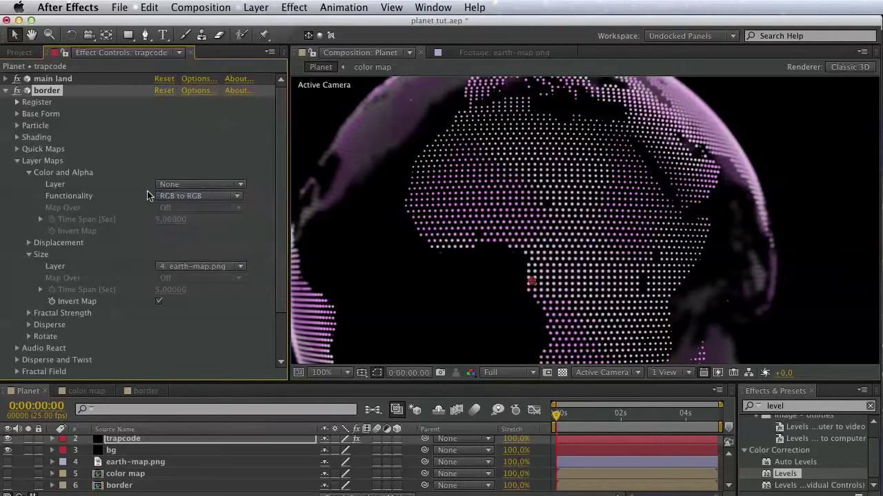
click(29, 173)
click(179, 207)
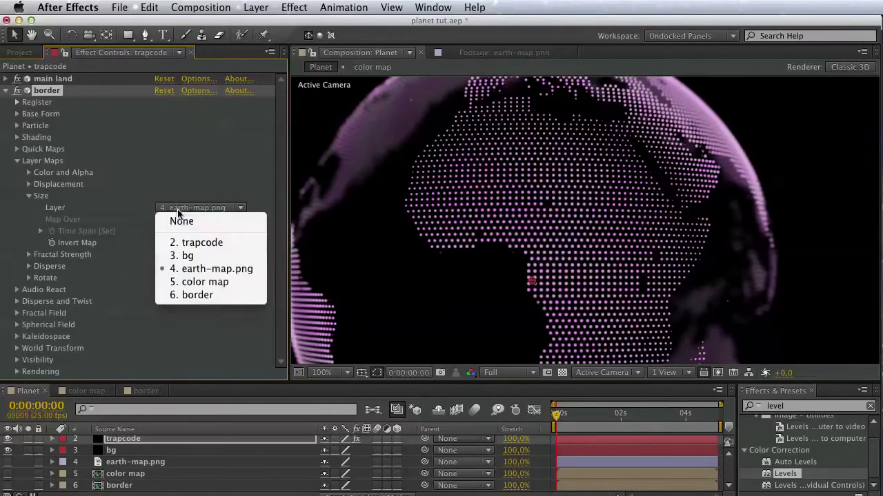
click(190, 295)
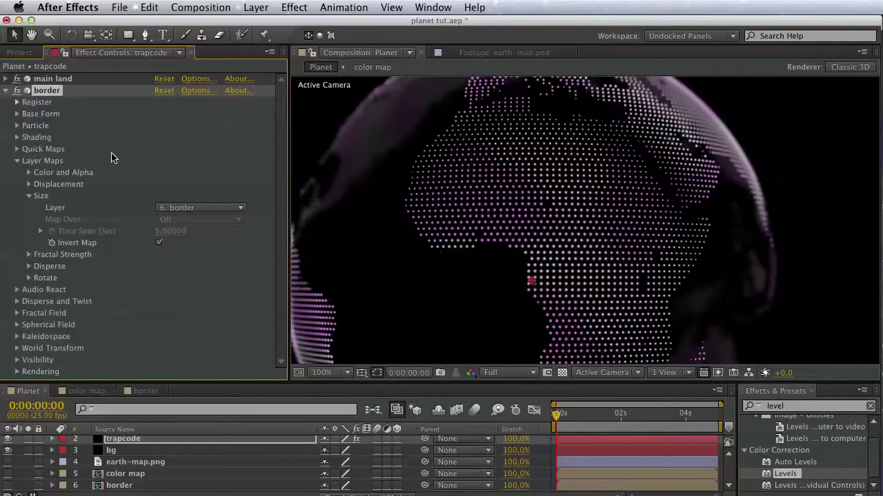
- Try the border effect's Rendering Transfer Mode at None and return it to Normal
click(16, 372)
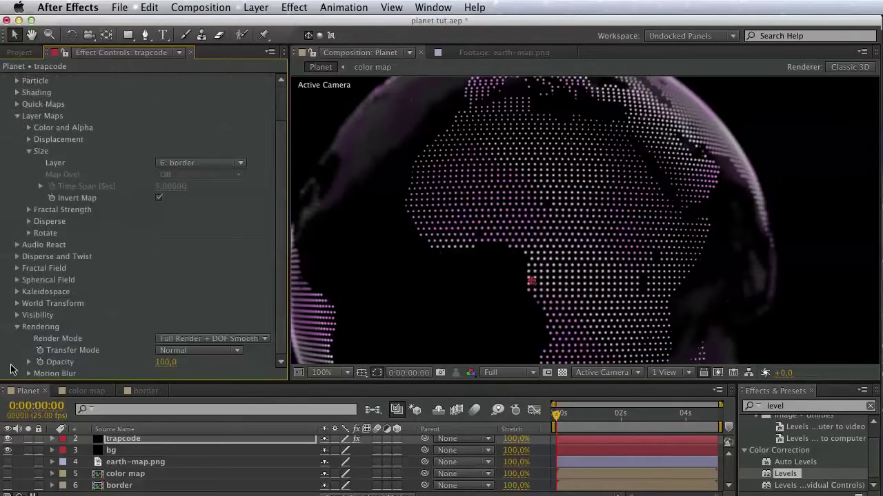
click(159, 351)
click(154, 342)
click(166, 351)
click(174, 361)
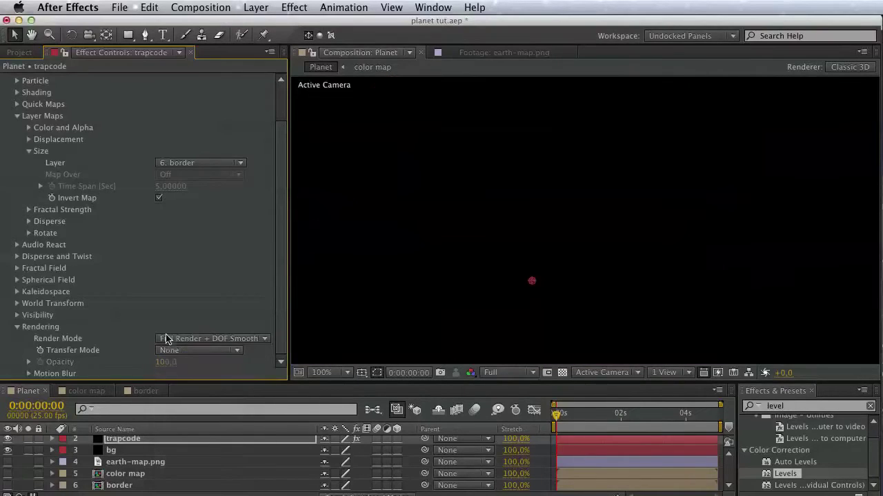
click(170, 351)
click(176, 378)
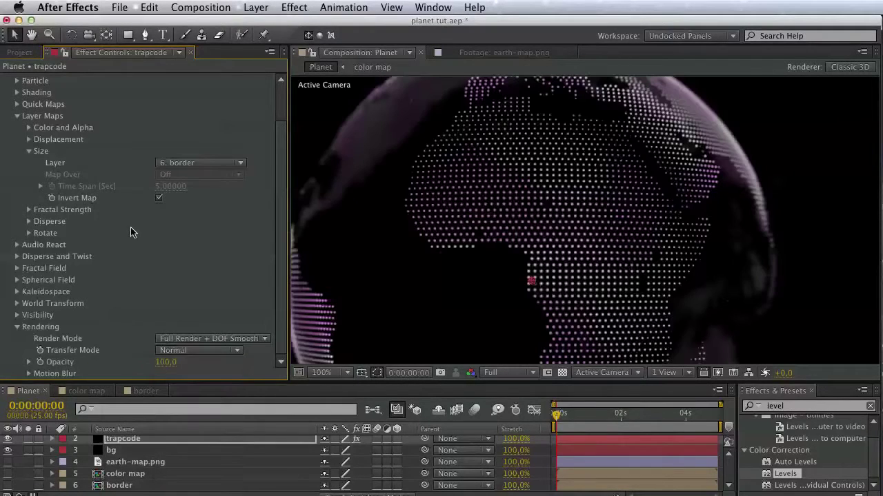
- Change the border effect's particle color to white and collapse its Particle settings
scroll(151, 331, up, 3)
key(v)
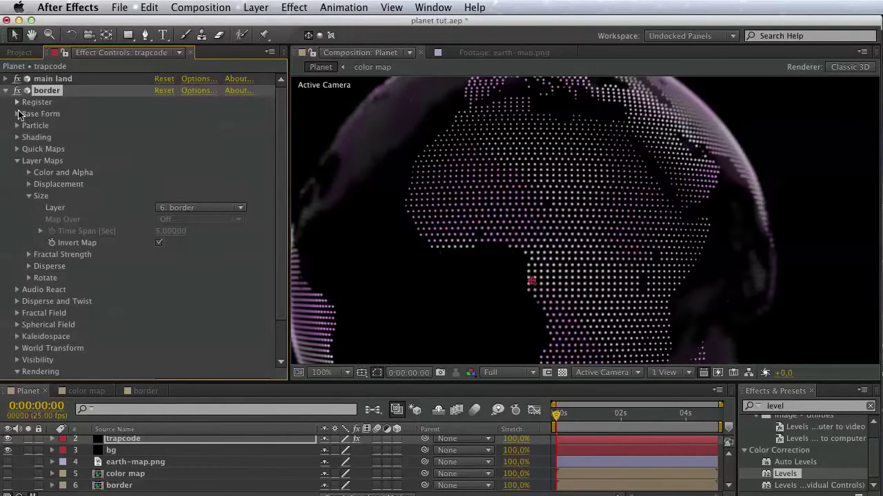
click(17, 125)
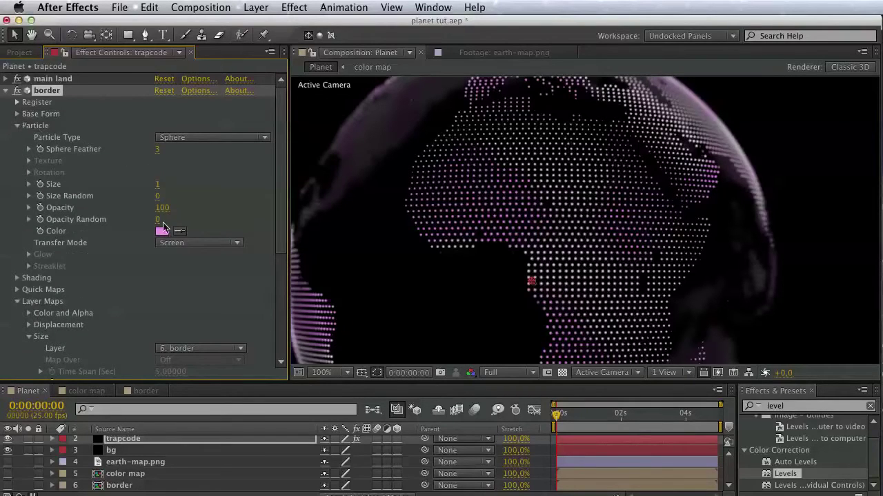
click(162, 231)
drag(577, 228, 559, 235)
click(736, 402)
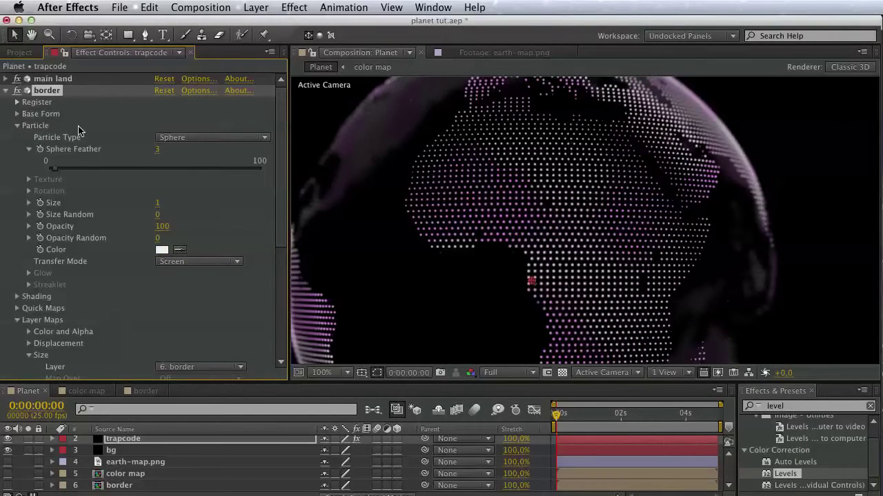
click(17, 126)
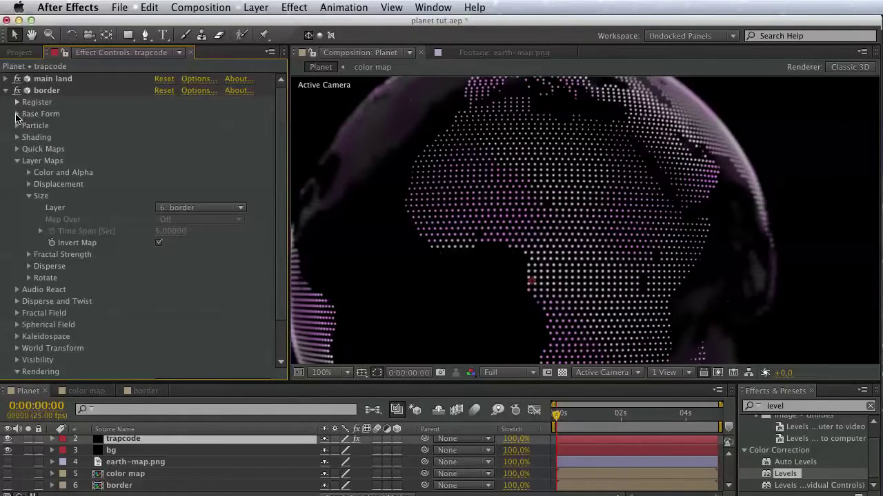
- Set the border effect's Base Form to 600 Particles in X and 300 Particles in Y
click(17, 113)
click(164, 173)
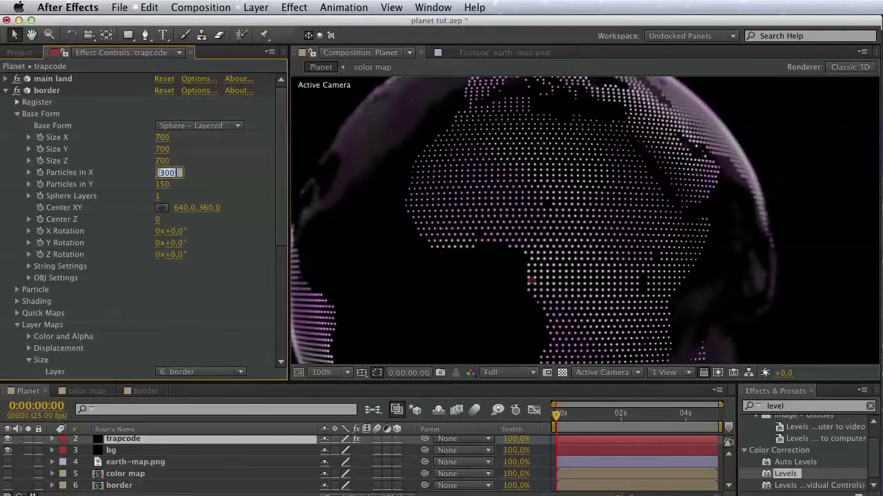
click(177, 172)
key(Tab)
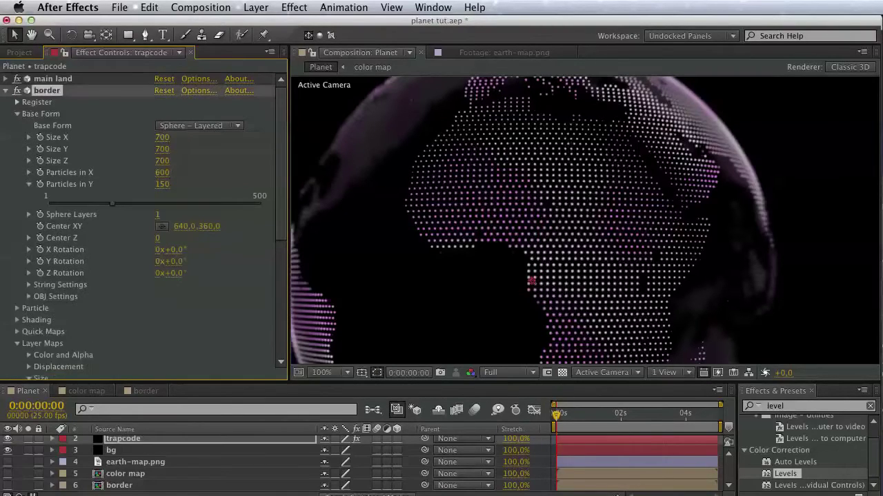
click(163, 184)
text(300)
key(Return)
- Turn off Invert Map for the border effect's Size map while main land is temporarily disabled, and re-enable main land
click(6, 91)
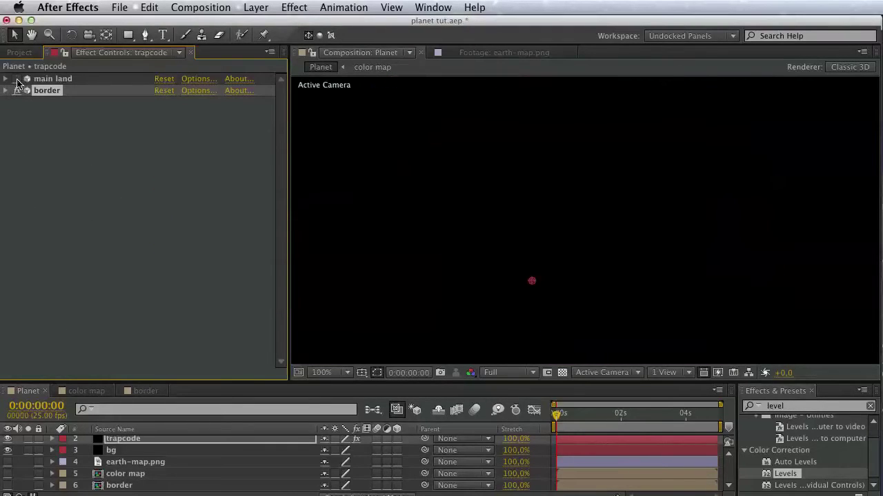
click(7, 91)
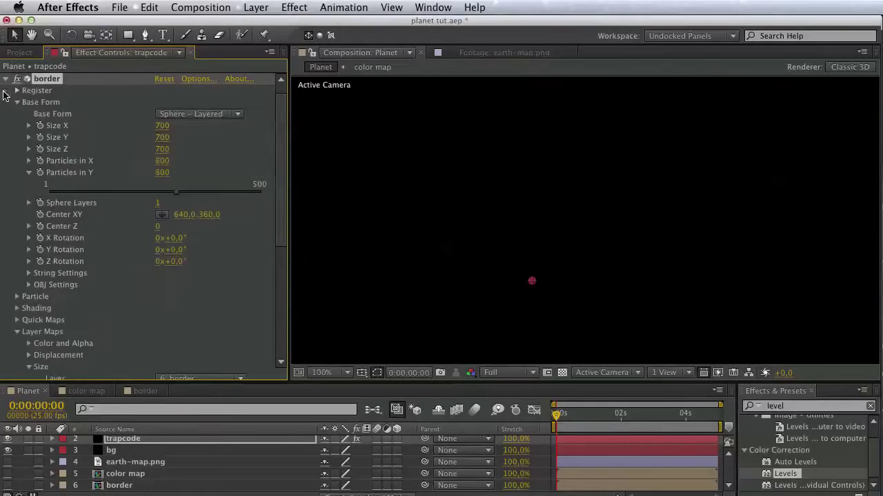
scroll(89, 207, down, 5)
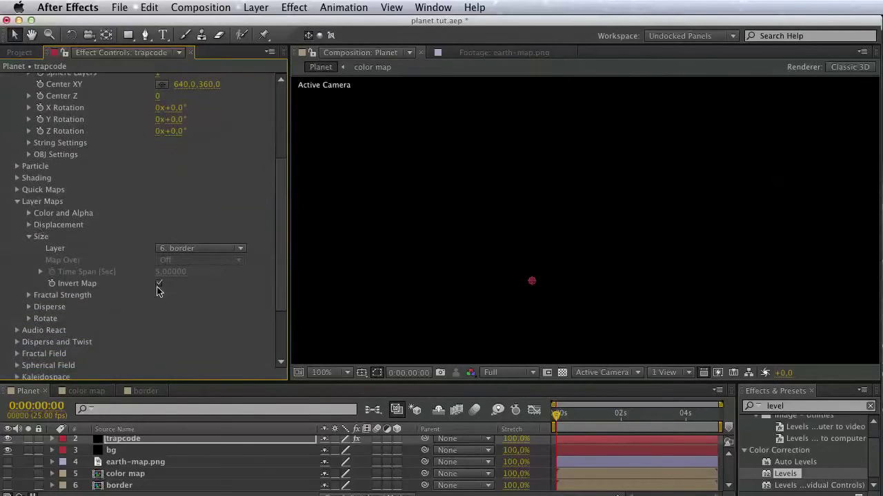
click(159, 285)
scroll(114, 170, up, 4)
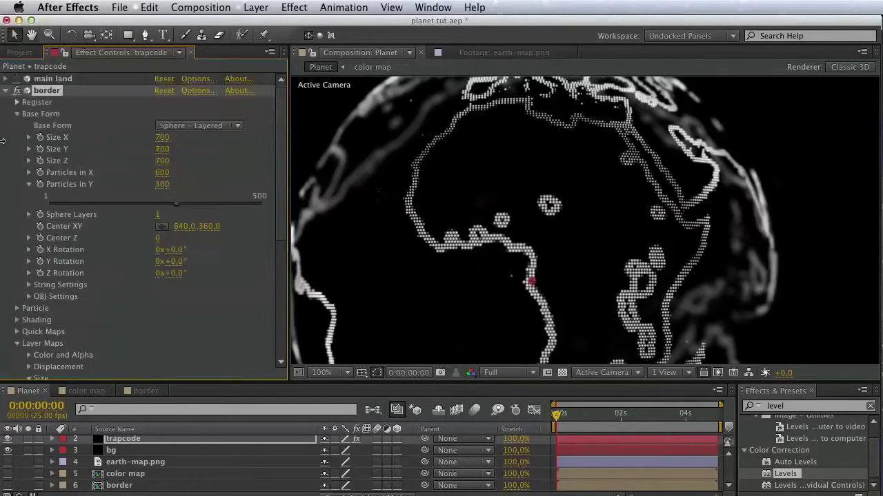
click(17, 79)
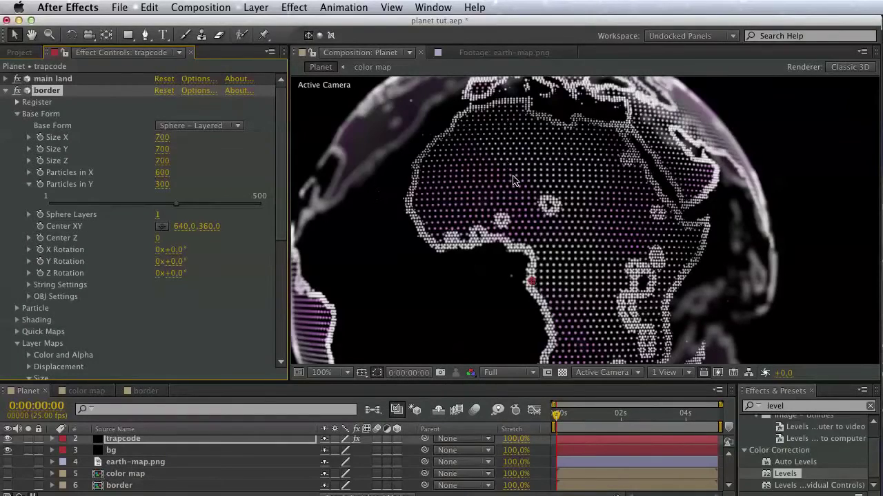
- Reduce the Edge Finder's Outline Width to 2.2 in the border composition and reselect the trapcode layer in Planet
key(space)
drag(513, 180, 501, 162)
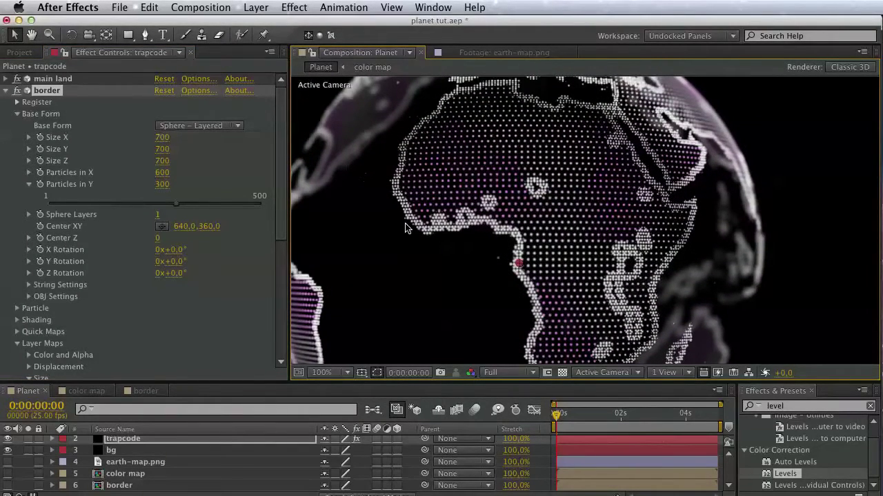
double_click(121, 485)
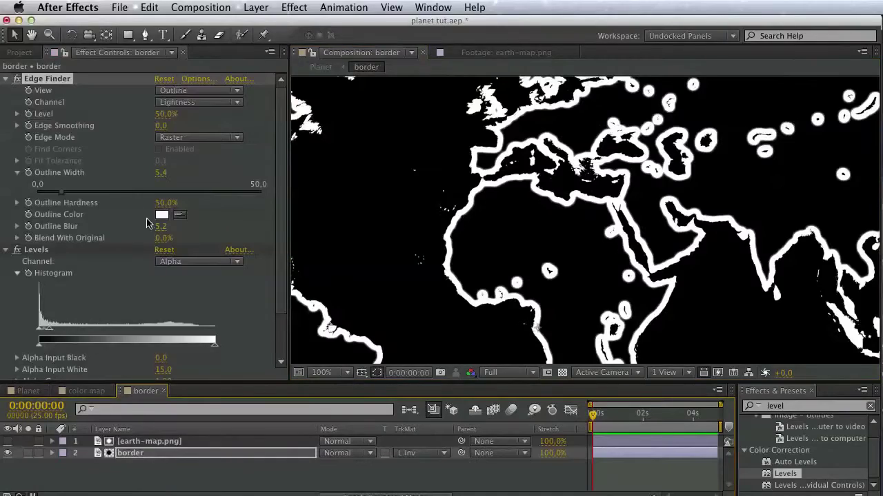
drag(70, 193, 49, 194)
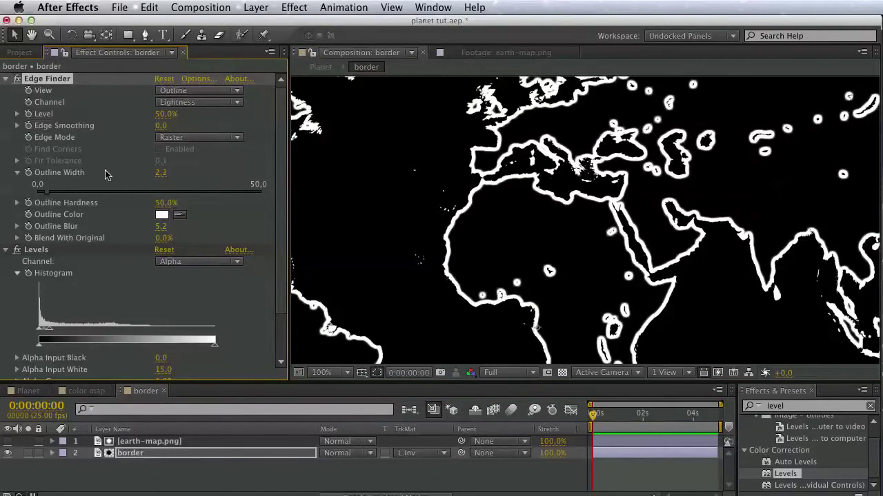
click(315, 68)
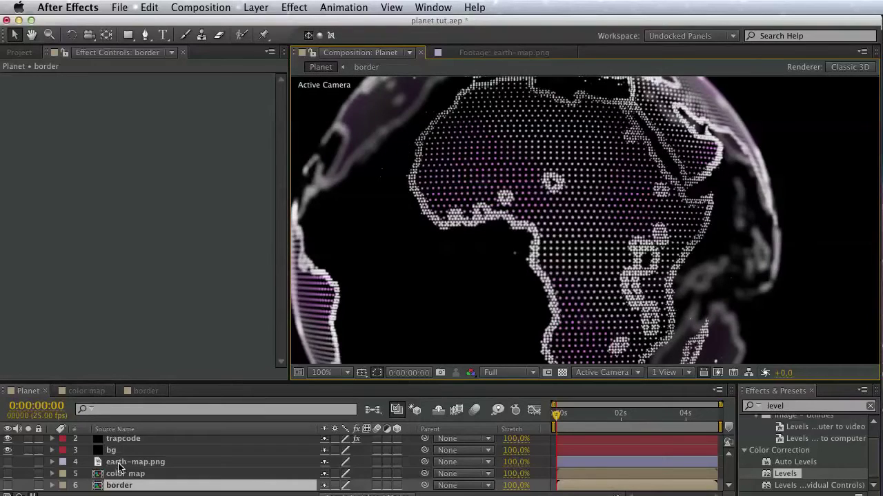
click(124, 440)
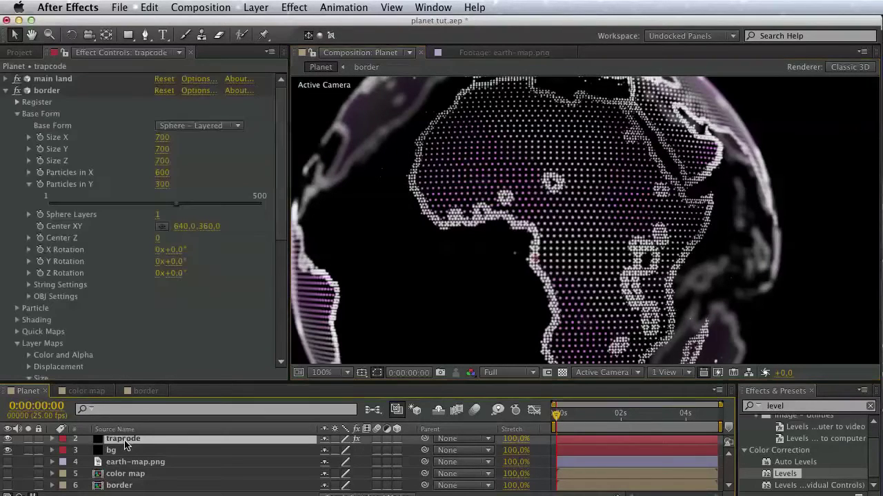
- Try the border effect's Particles in Y at 288 and set the value back to 300
click(173, 207)
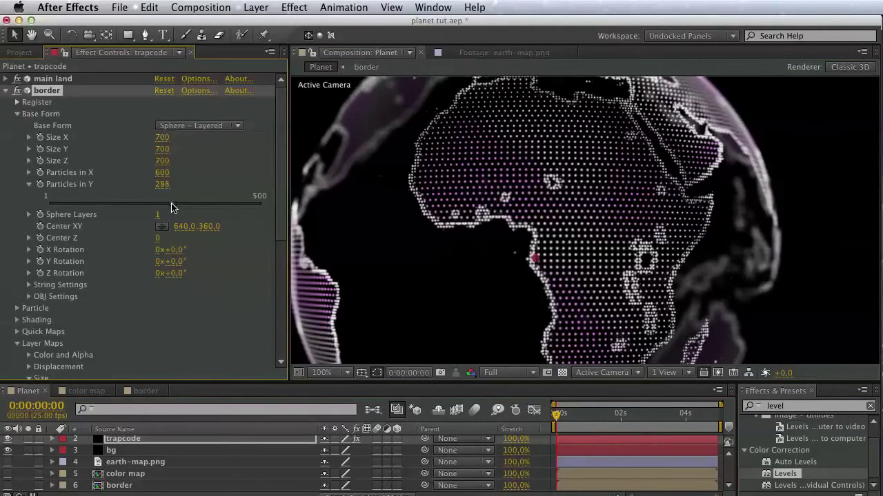
click(162, 186)
text(300)
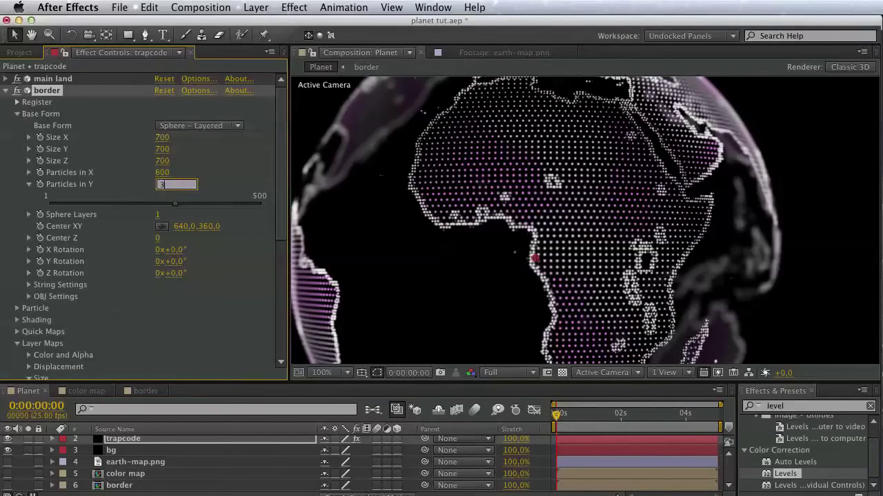
key(Return)
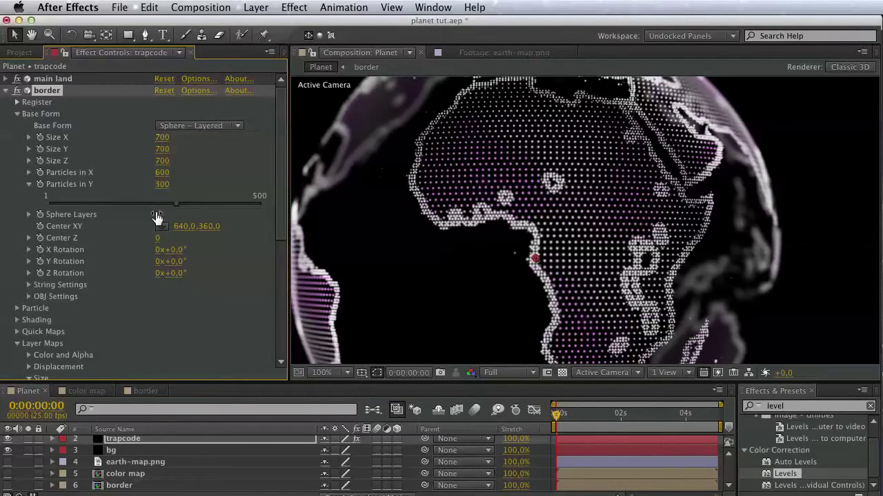
- Set the border effect's Sphere Feather to 0 and adjust its particle Size to 1
scroll(127, 281, down, 3)
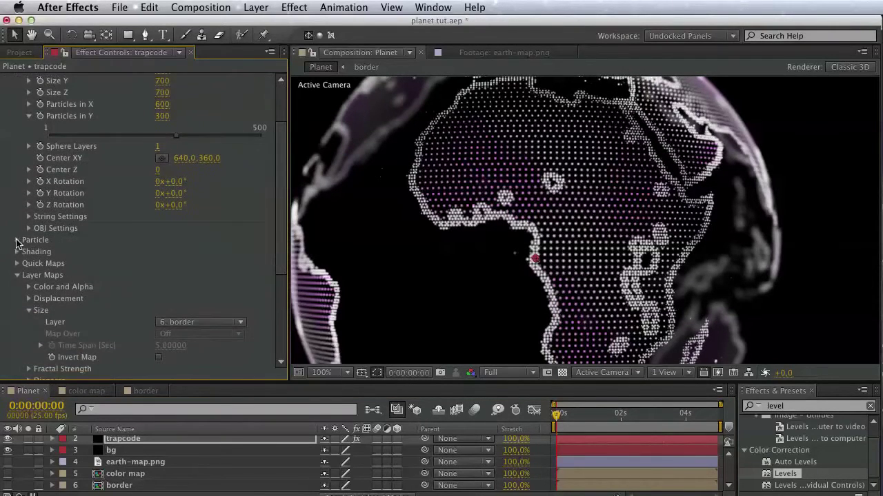
click(16, 240)
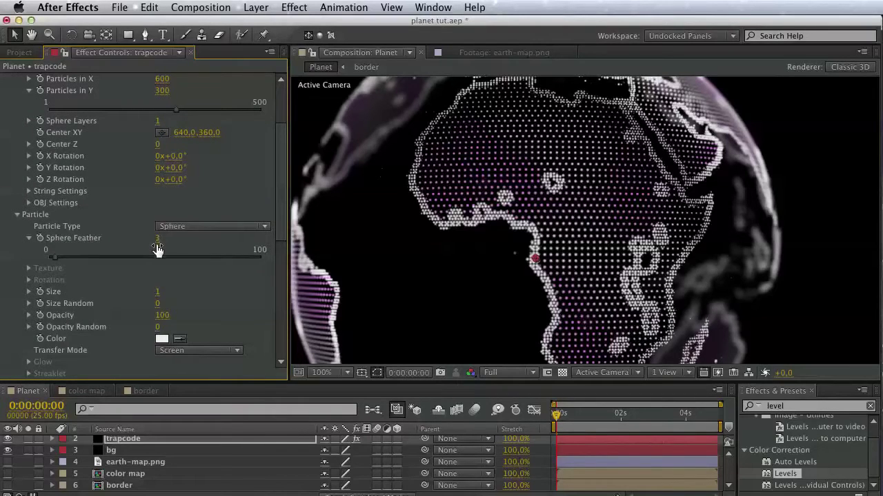
drag(52, 257, 40, 258)
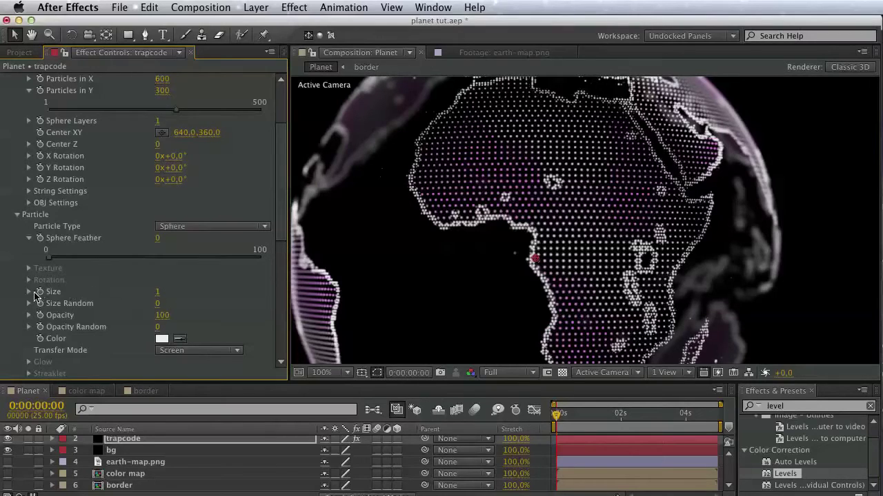
click(29, 292)
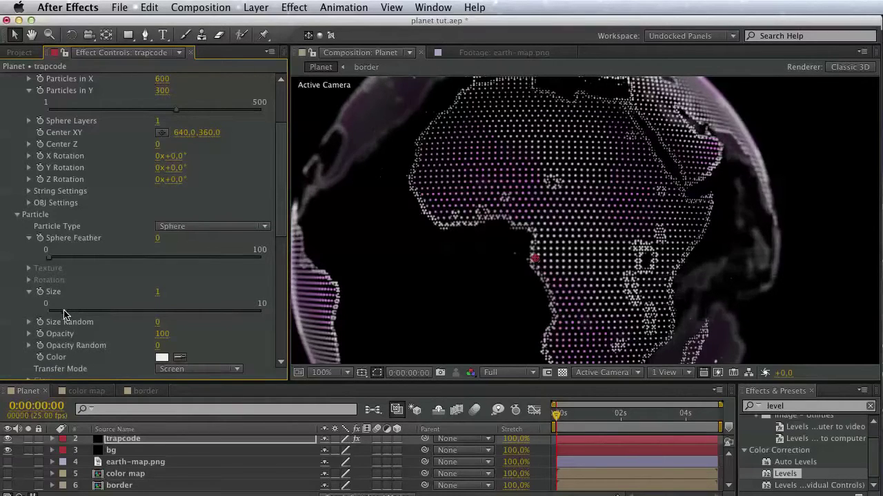
mouse_move(68, 315)
mouse_down()
mouse_move(92, 313)
mouse_move(73, 311)
mouse_up()
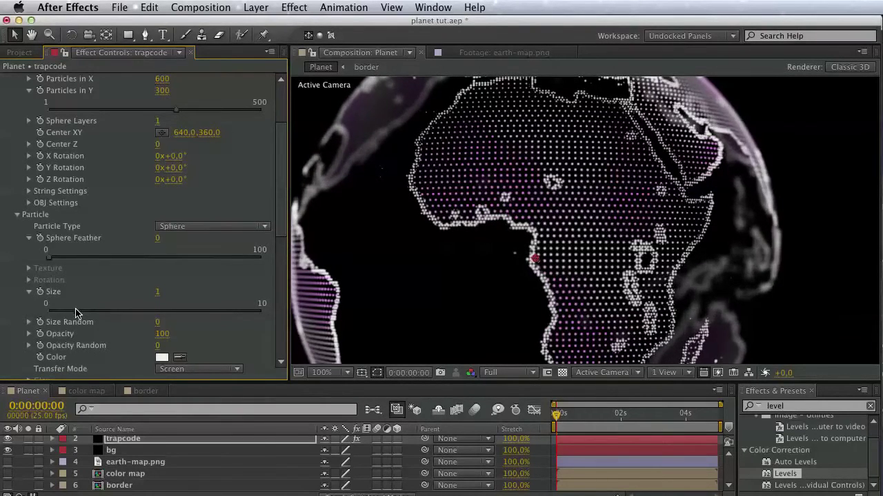
- Change the border effect's particle color to light blue
click(163, 358)
click(760, 373)
click(741, 401)
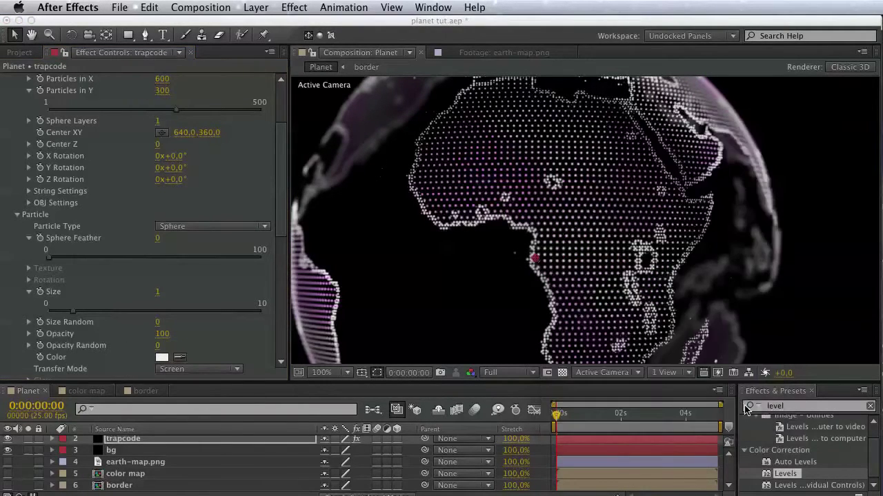
key(space)
drag(644, 295, 609, 302)
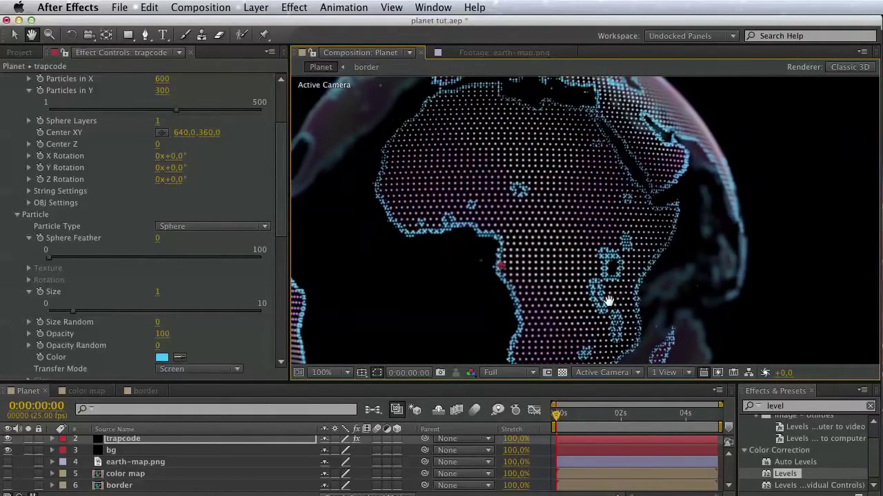
- Set the border effect's particle Transfer Mode to Add and inspect the planet's outlines
key(v)
click(176, 369)
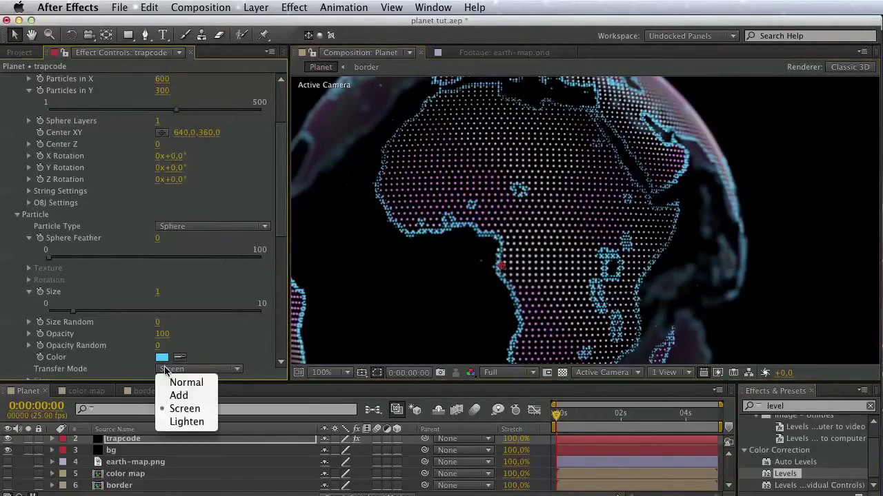
click(177, 394)
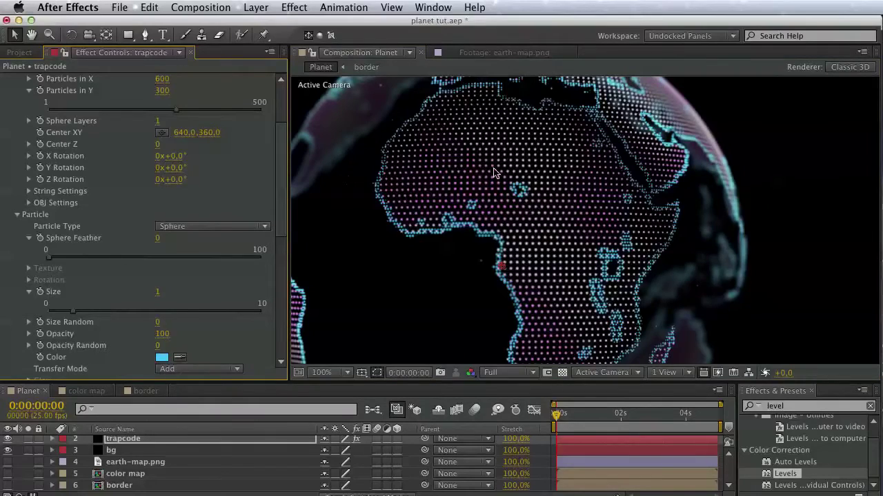
key(h)
mouse_move(502, 174)
mouse_down()
mouse_move(554, 251)
mouse_move(572, 224)
mouse_move(544, 235)
mouse_move(488, 170)
mouse_up()
key(v)
- Try the saved pink-violet swatch as the border effect's particle color
click(161, 357)
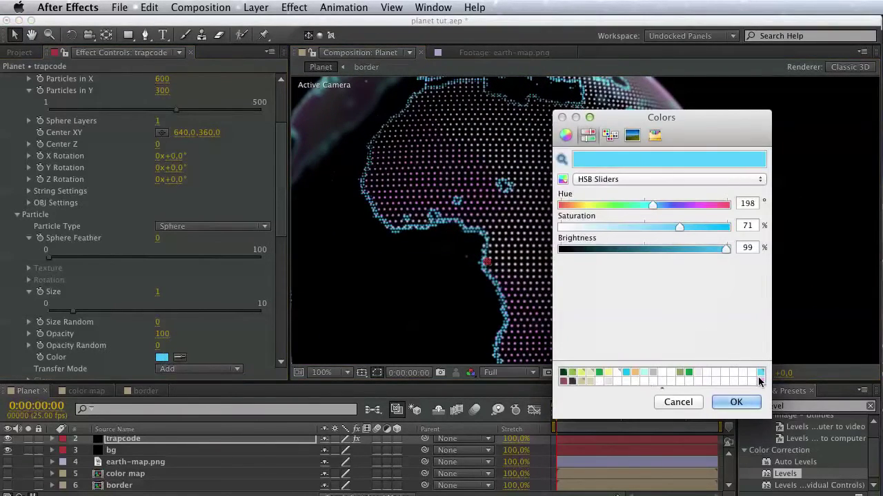
click(758, 376)
click(733, 400)
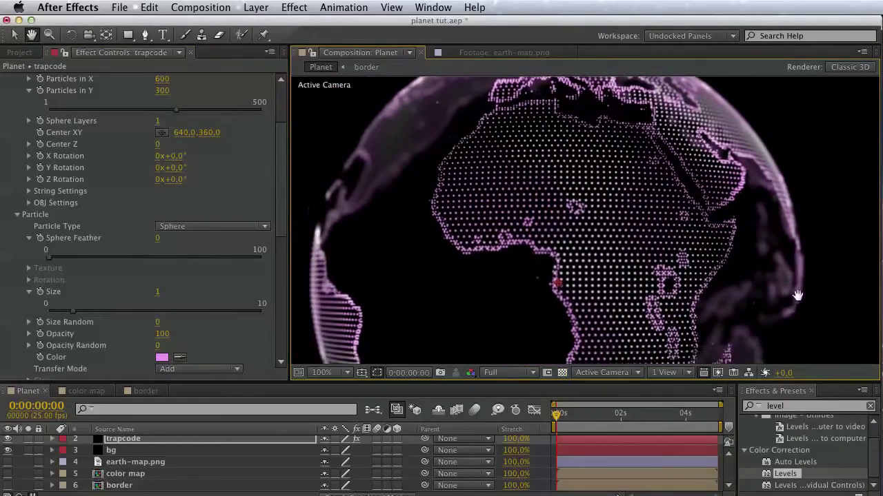
drag(466, 287, 346, 327)
- Set the border effect's particle color to the saved light blue swatch and save the project
click(162, 358)
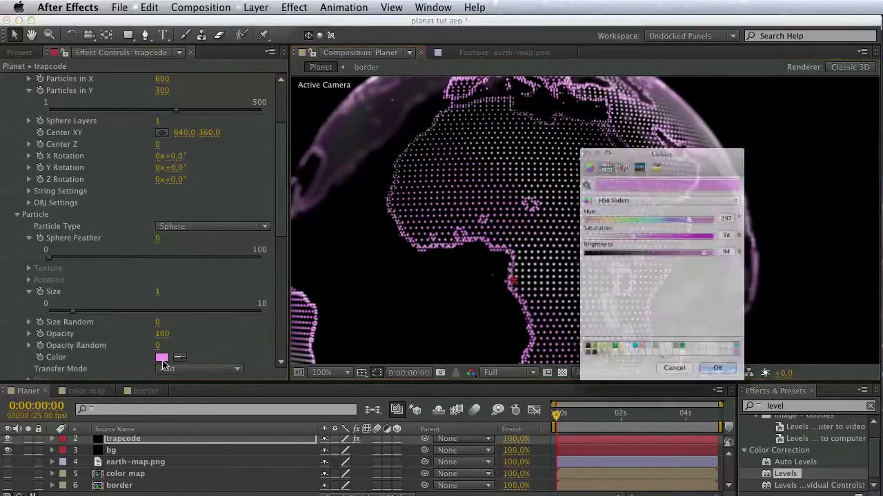
click(761, 373)
click(746, 403)
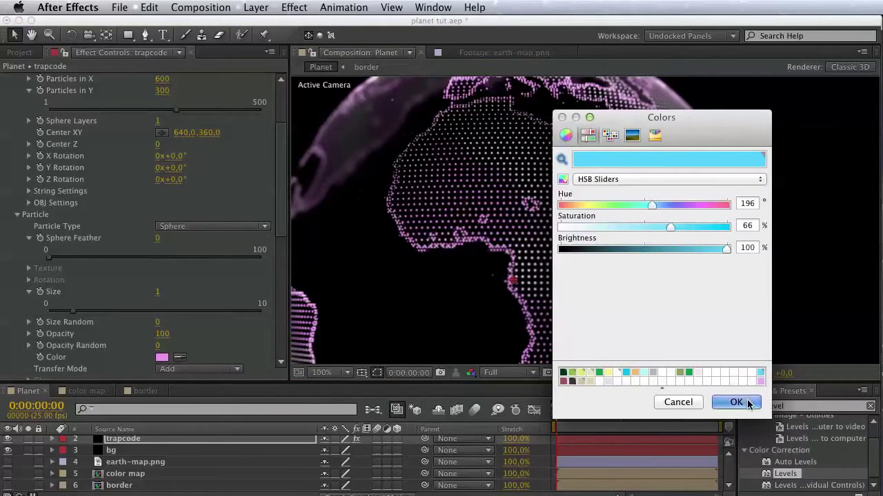
key(space)
drag(619, 277, 656, 302)
key(v)
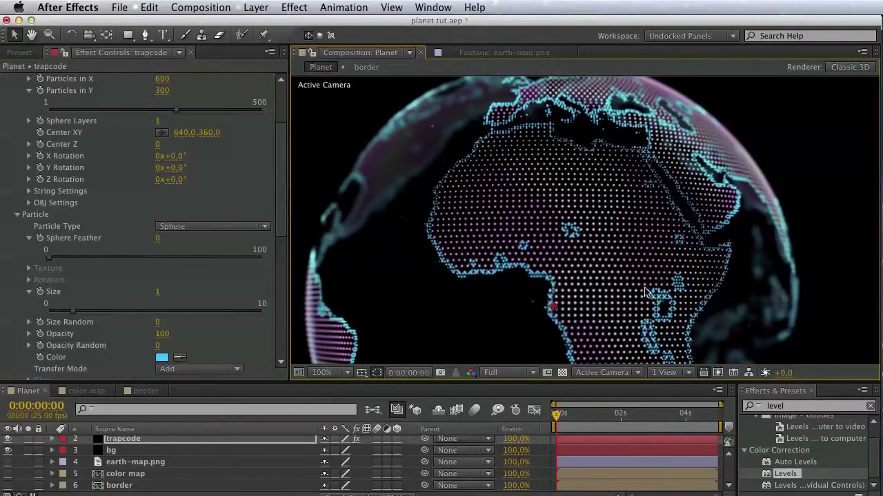
key(super+s)
- Collapse the Sphere Feather and Size sliders and examine the border effect's Layer Maps settings and the planet's outlines
drag(524, 268, 321, 262)
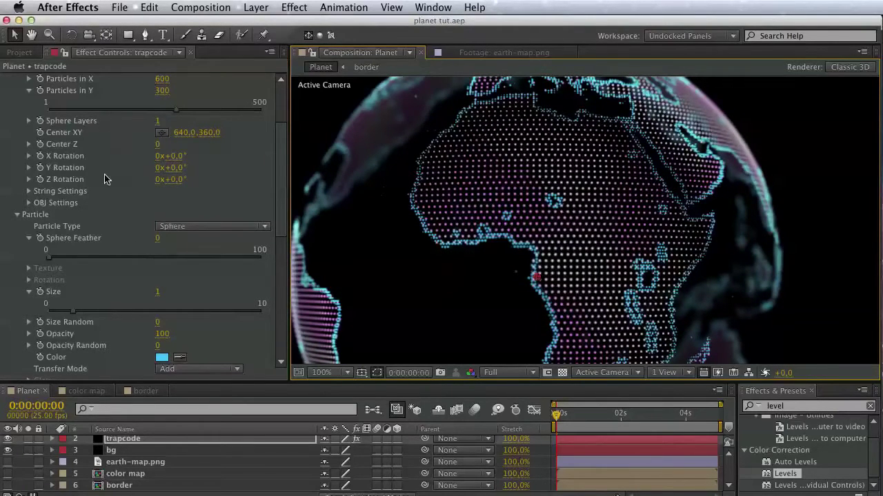
drag(54, 264, 222, 259)
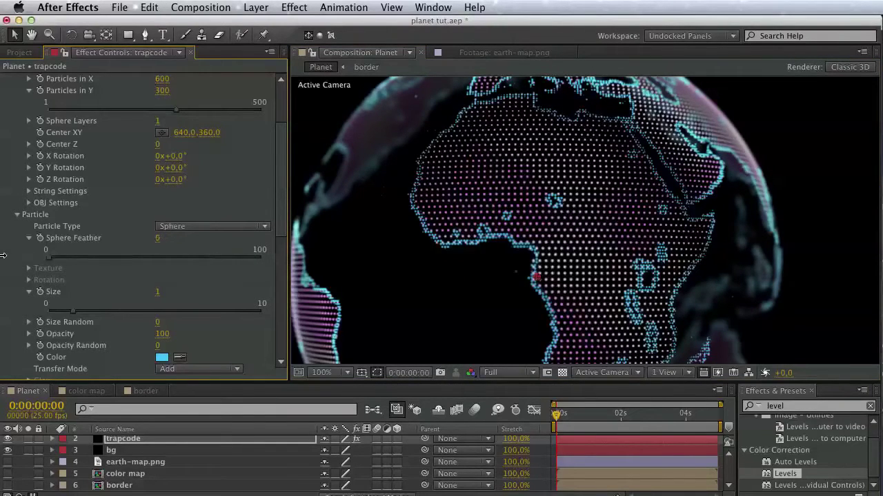
click(30, 239)
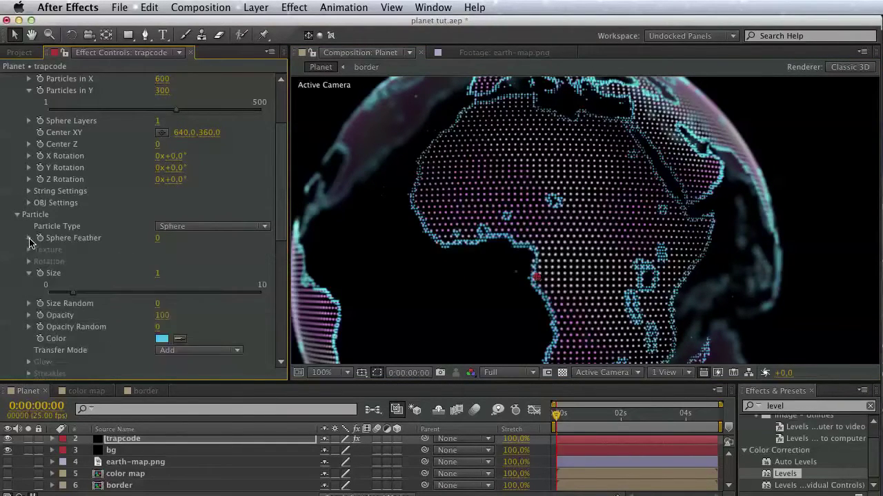
click(24, 274)
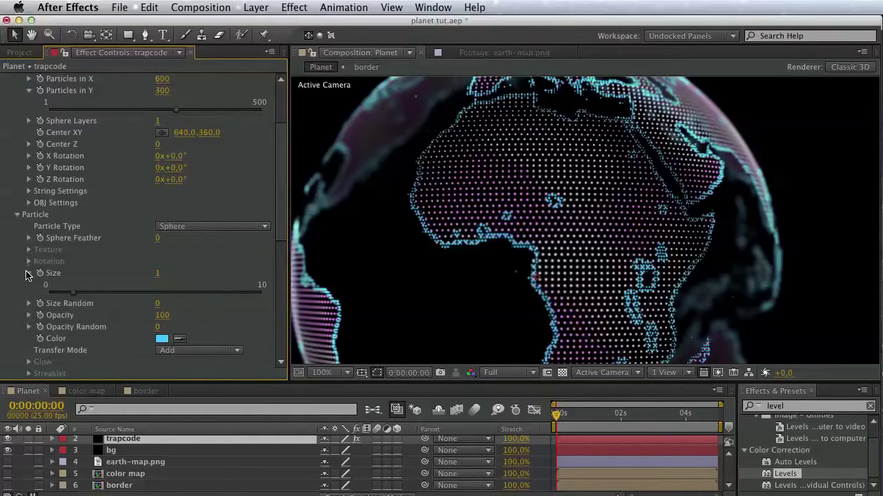
click(29, 273)
drag(108, 326, 108, 232)
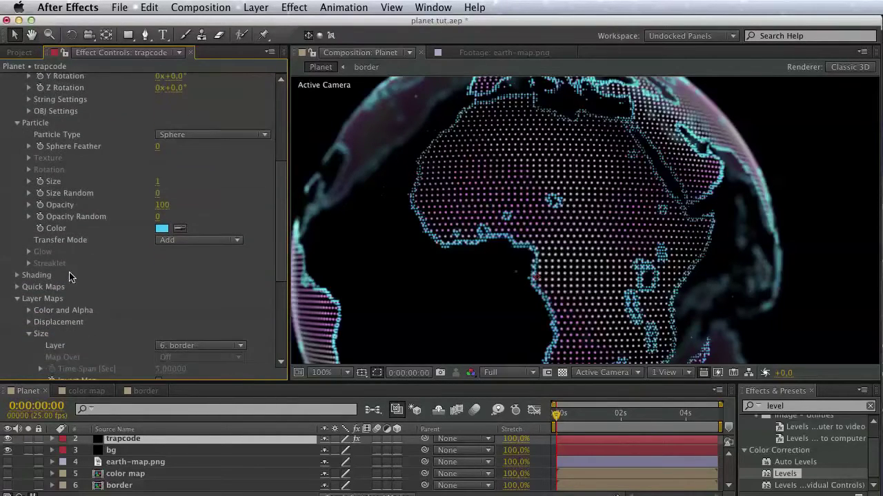
drag(72, 287, 81, 205)
drag(468, 224, 484, 253)
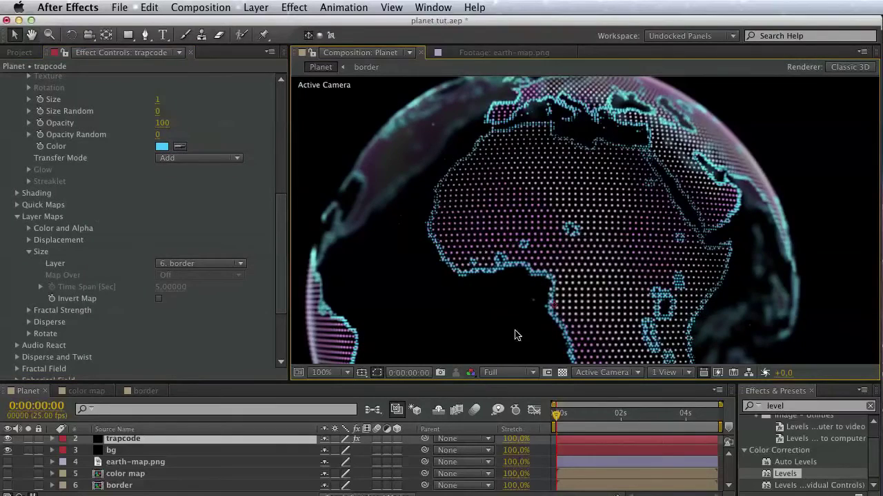
drag(522, 334, 522, 282)
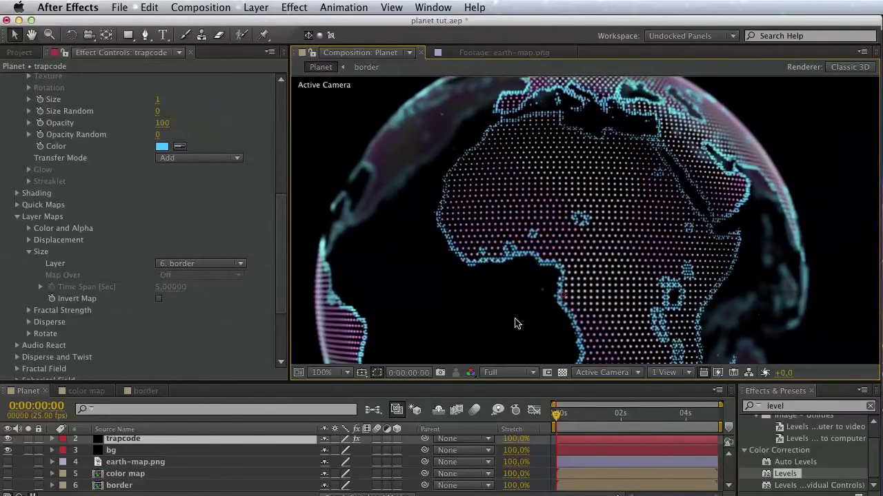
- Switch to QuickTime Player to examine the reference planet in trapcode planet bq.mov, and return to After Effects
key(super+Tab)
drag(401, 191, 279, 52)
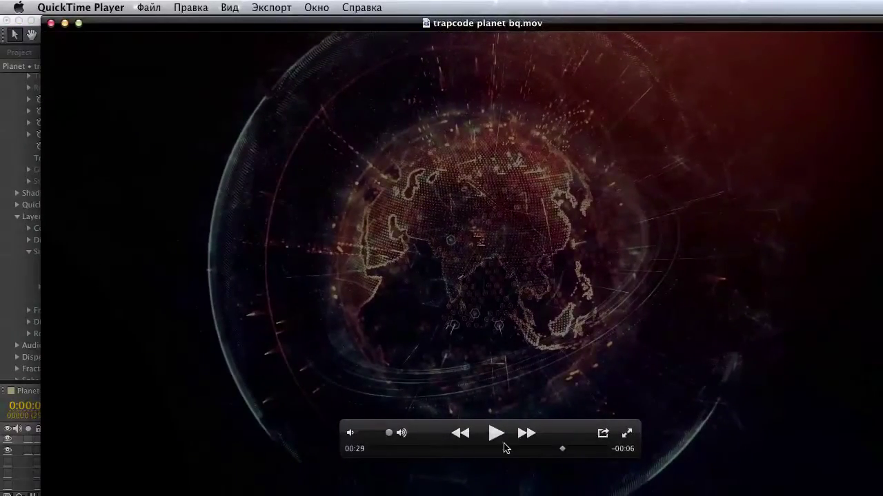
mouse_move(502, 448)
mouse_down()
mouse_move(481, 445)
mouse_move(494, 446)
mouse_up()
key(super+Tab)
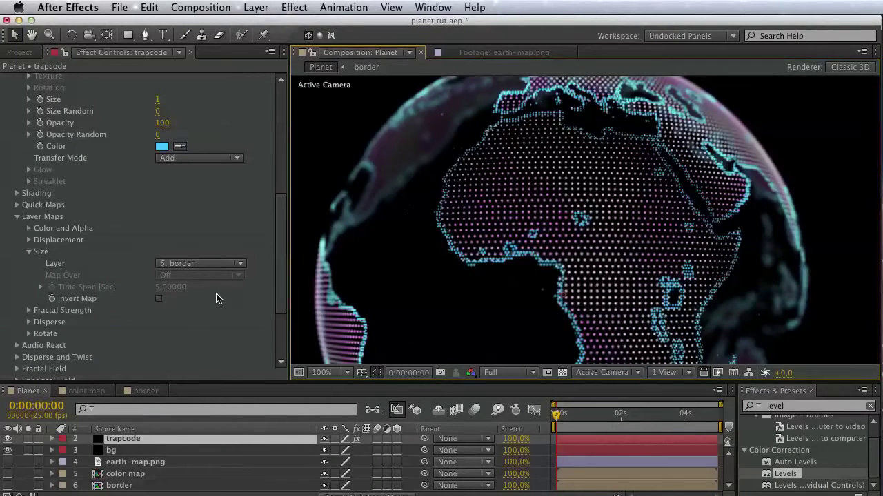
- Save the project and add a new adjustment layer to the Planet composition
key(ctrl+s)
scroll(90, 459, up, 1)
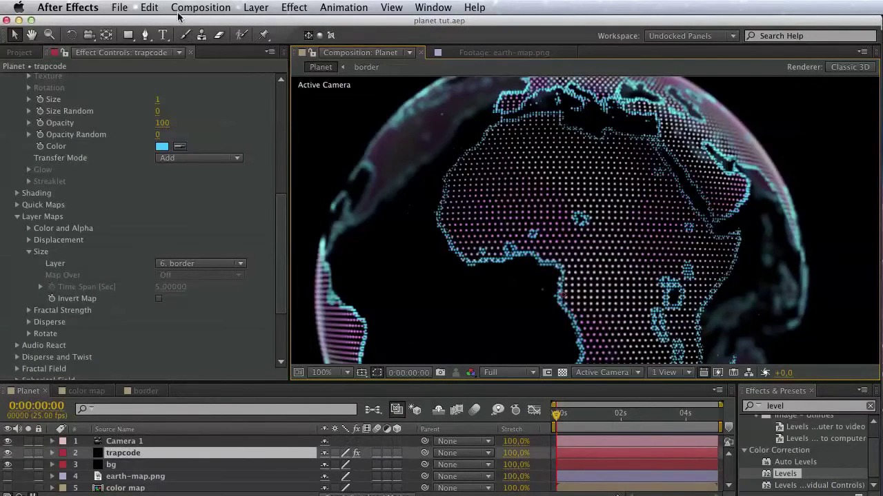
click(253, 6)
mouse_move(265, 24)
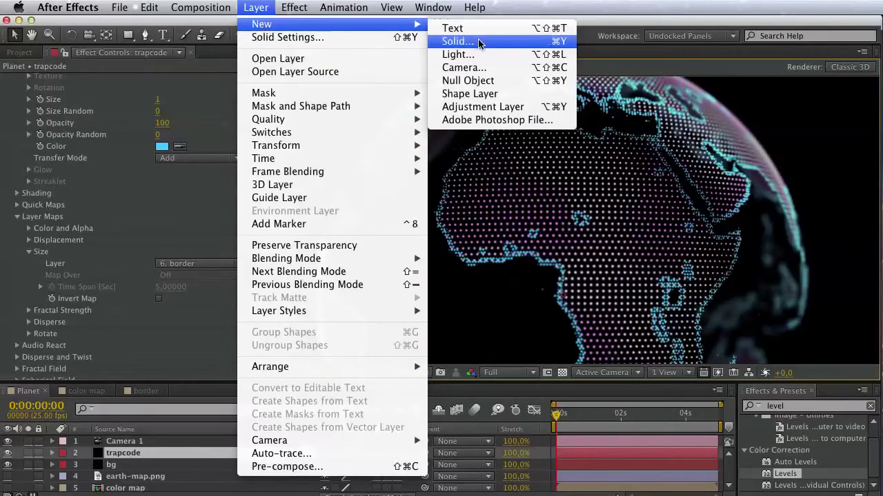
click(486, 107)
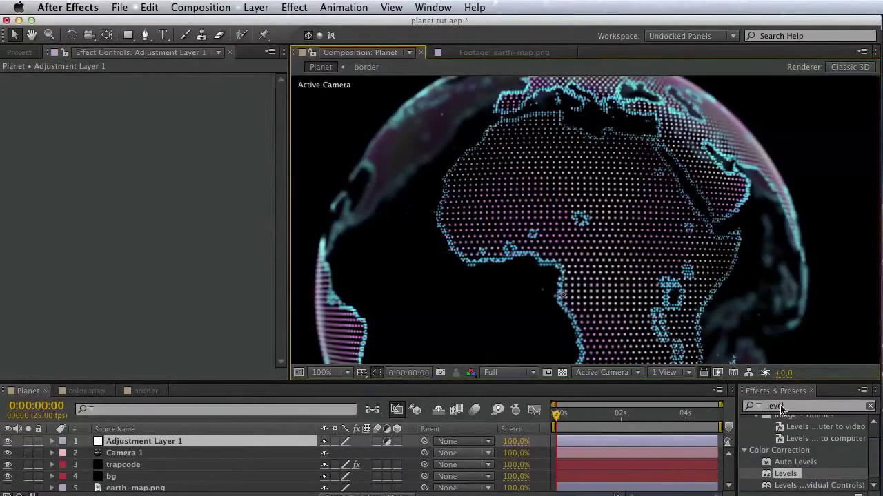
- Find the Stylize Glow effect and apply it to Adjustment Layer 1
click(778, 407)
text(glow)
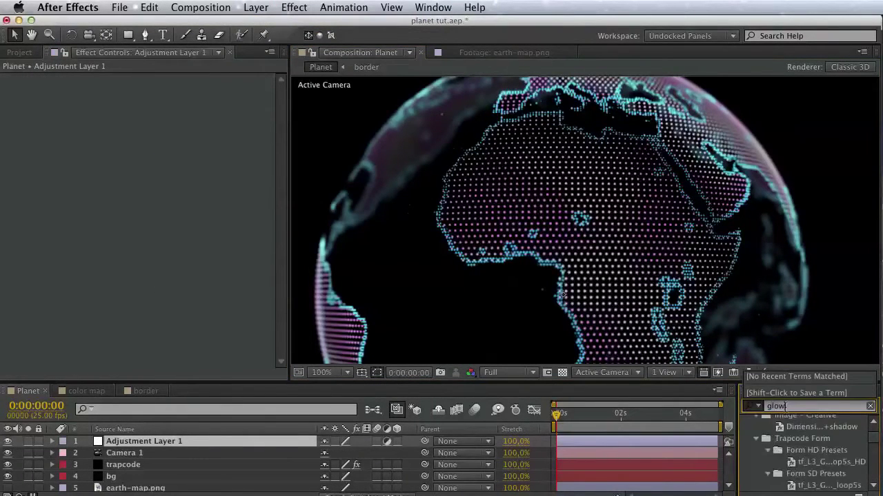
drag(870, 438, 869, 486)
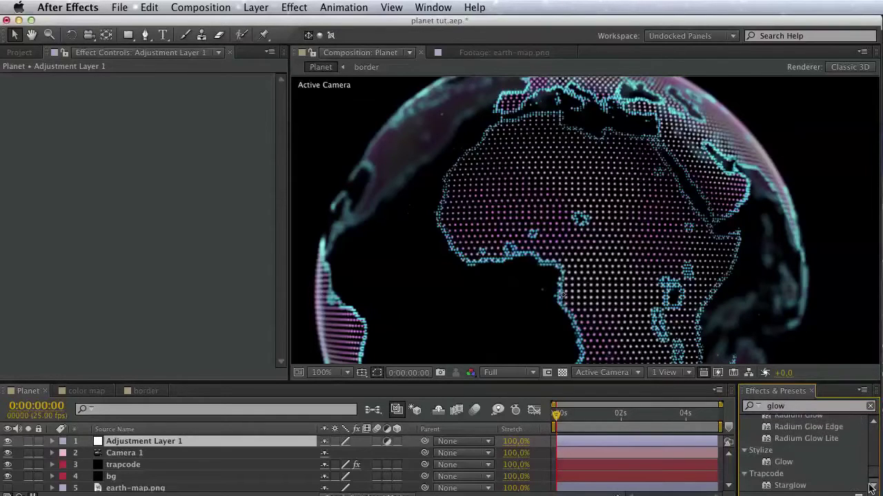
drag(791, 470, 183, 443)
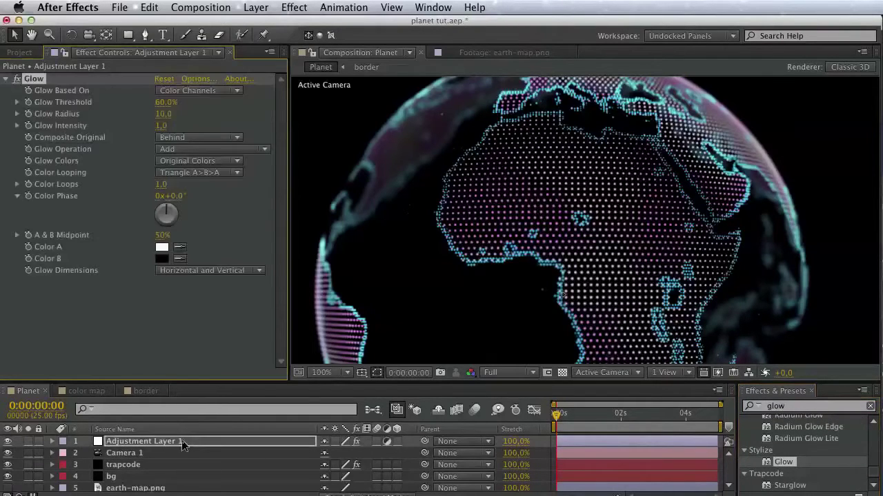
drag(509, 192, 482, 252)
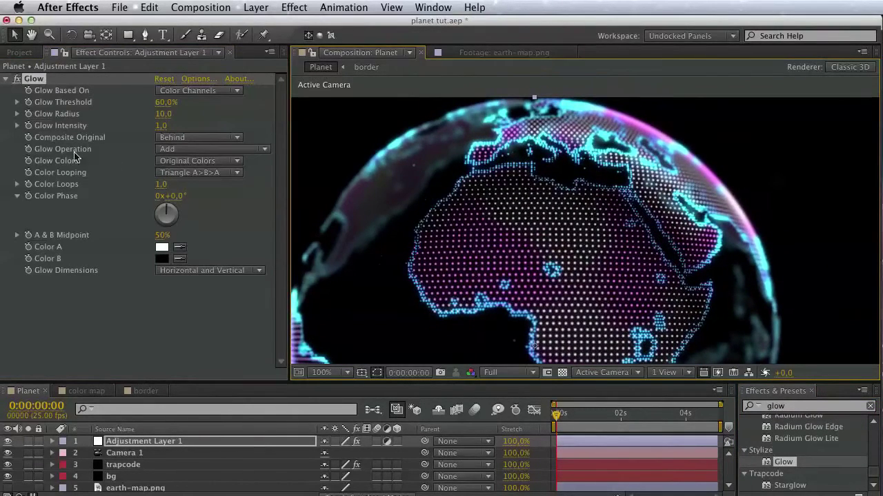
- Expose the Glow sliders and set Glow Threshold to 61.5%, Glow Radius to 32 and Glow Intensity to 2.1
click(17, 103)
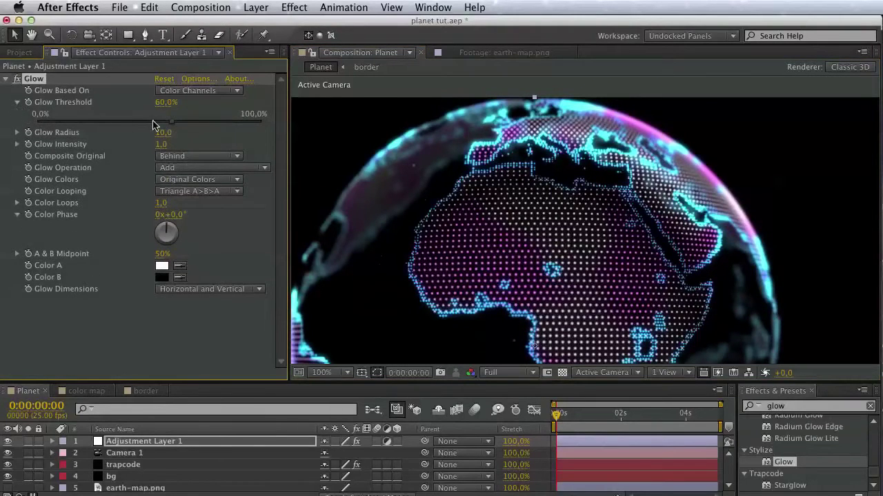
drag(153, 125, 176, 128)
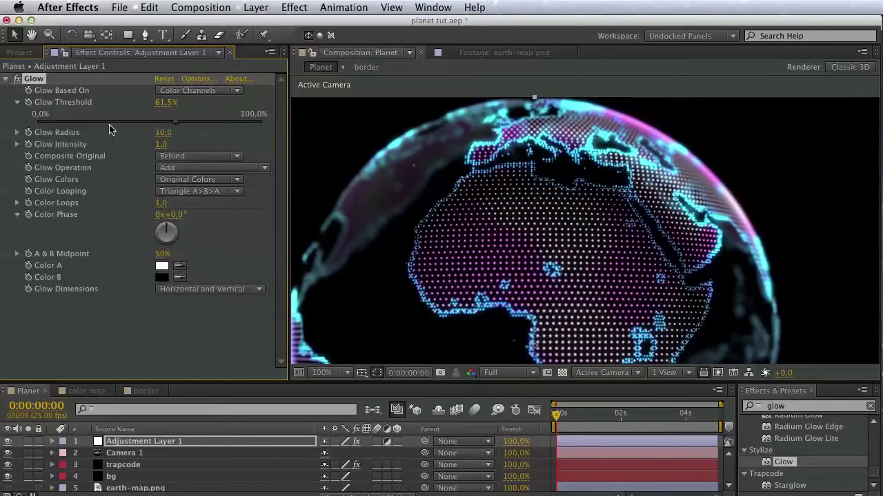
click(18, 136)
drag(93, 151, 134, 153)
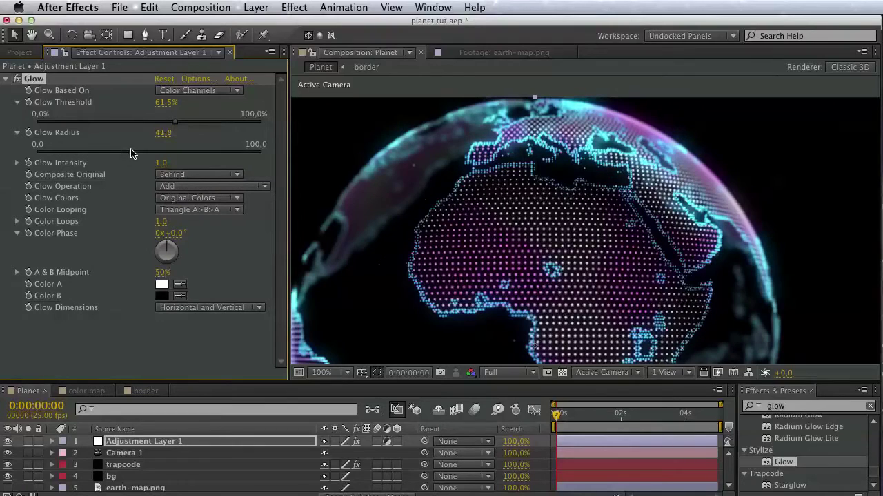
click(21, 165)
click(18, 164)
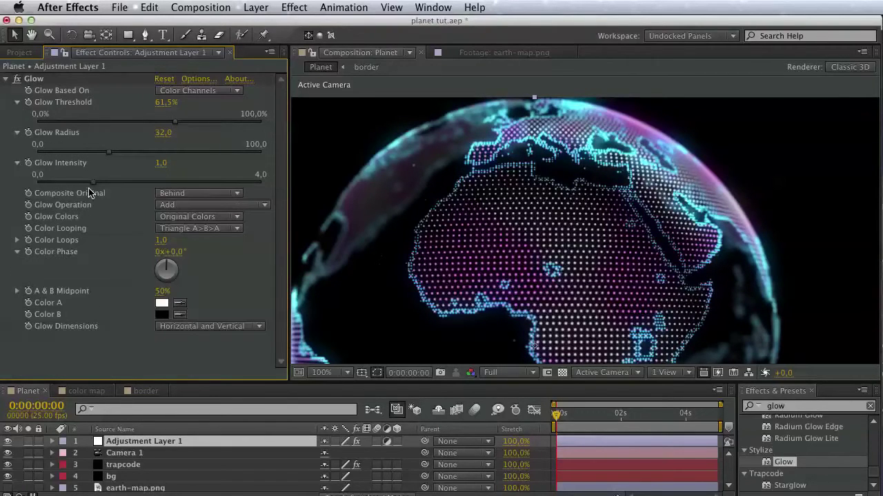
drag(96, 182, 157, 185)
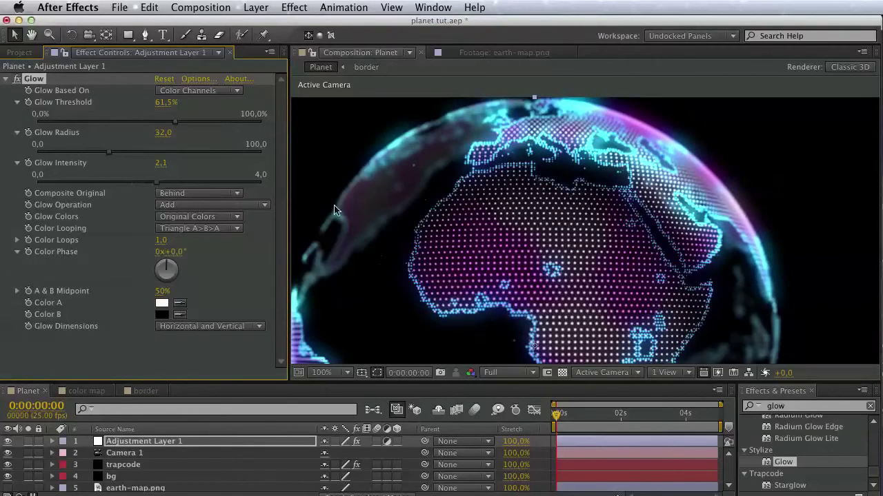
- Try the Glow effect with Threshold 14.8%, Radius 27.4 and Intensity 0.5
mouse_move(97, 154)
mouse_down()
mouse_move(55, 153)
mouse_move(90, 154)
mouse_up()
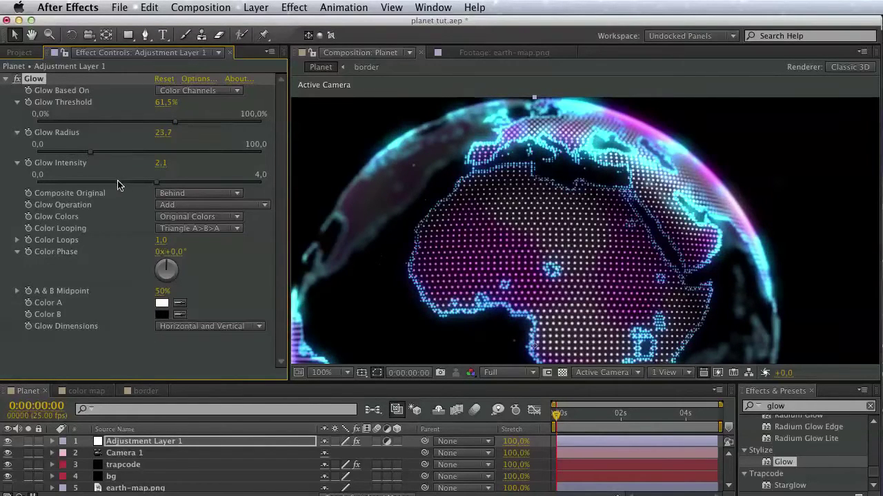
drag(117, 185, 72, 185)
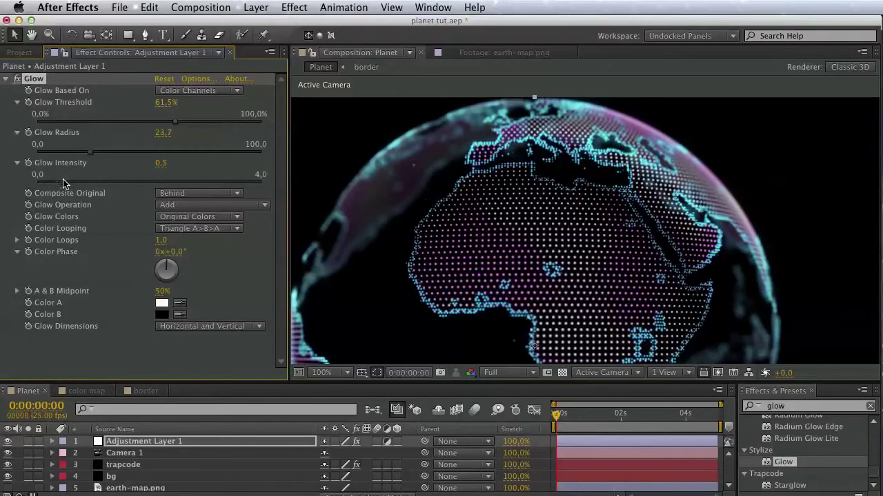
drag(136, 128, 72, 147)
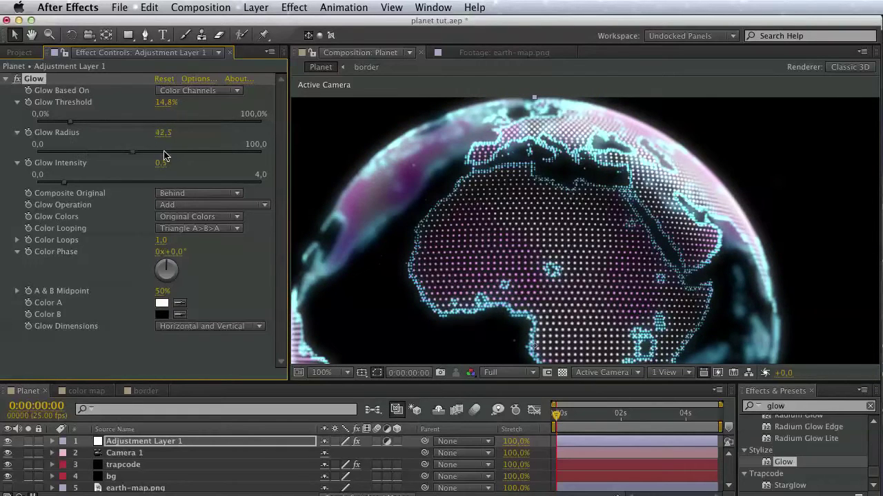
drag(132, 151, 99, 151)
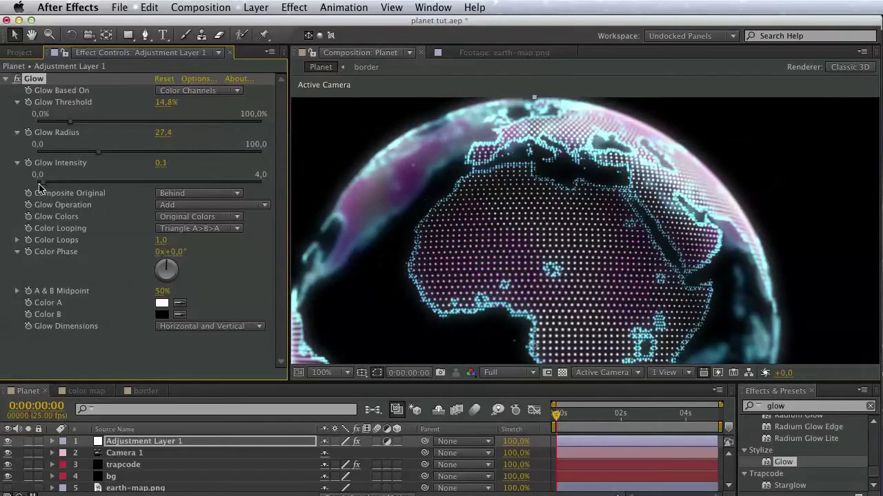
- Set the Glow effect's Intensity to 0.8, Radius to 41.8 and Threshold to 71.1%
drag(39, 186, 82, 183)
drag(185, 122, 204, 122)
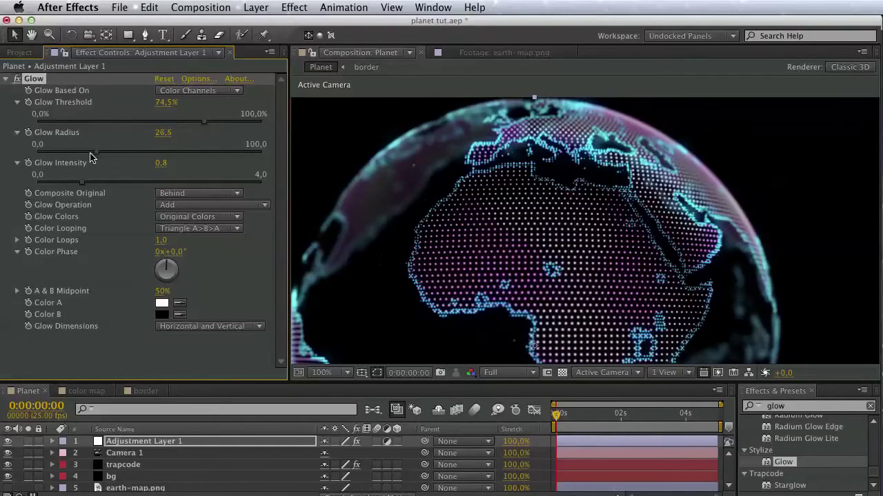
drag(90, 154, 46, 155)
mouse_move(128, 157)
mouse_down()
mouse_move(56, 156)
mouse_move(132, 157)
mouse_up()
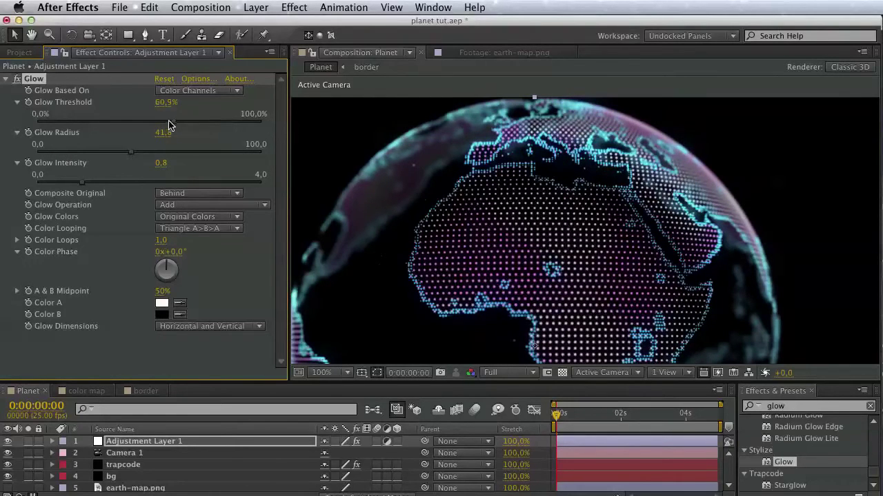
drag(169, 123, 199, 123)
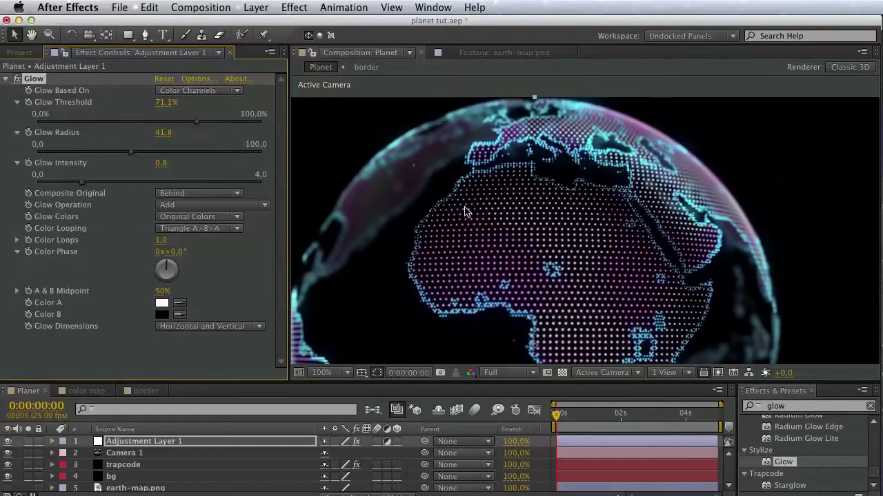
- Find the Magic Bullet Looks effect and apply it to Adjustment Layer 1
drag(465, 211, 516, 89)
drag(499, 140, 451, 198)
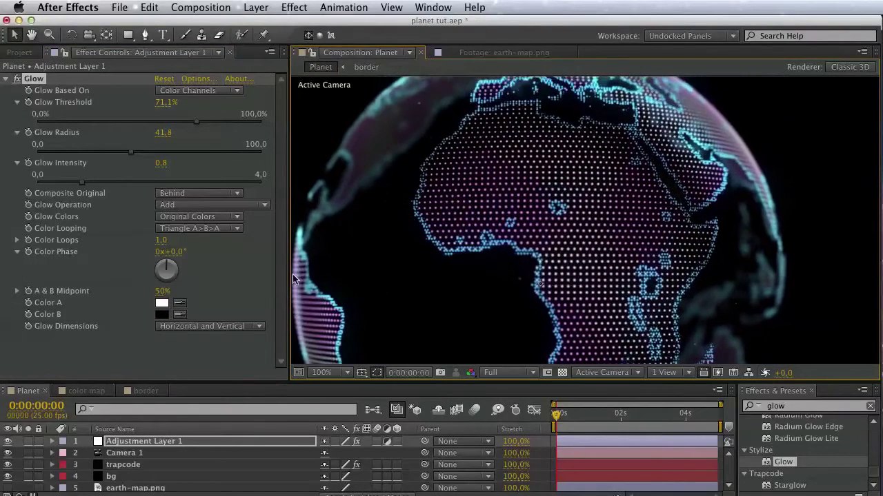
click(6, 80)
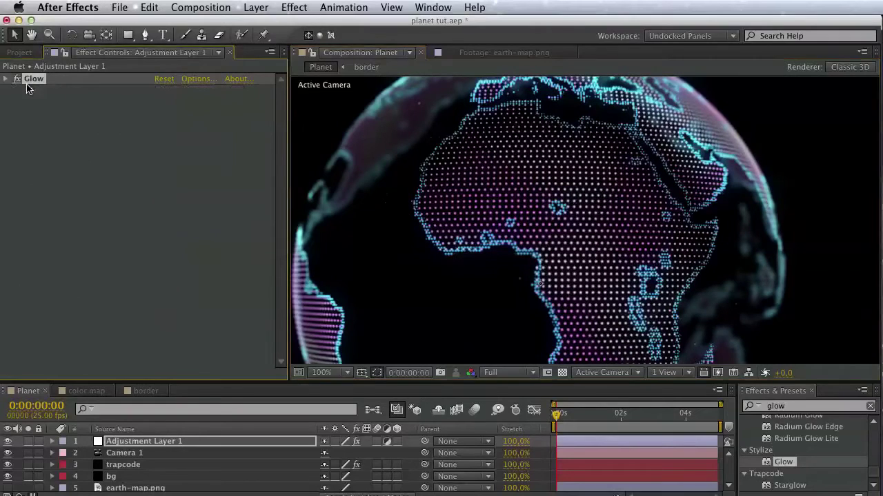
click(807, 407)
text(look)
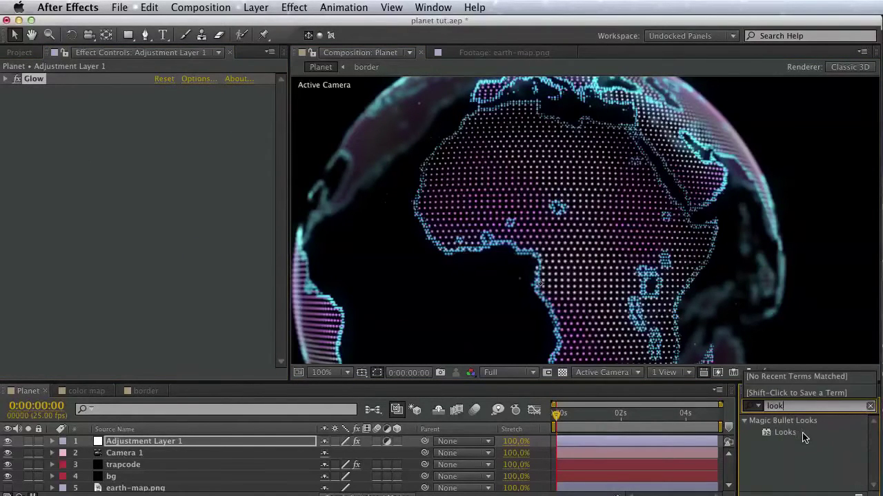
drag(803, 438, 152, 234)
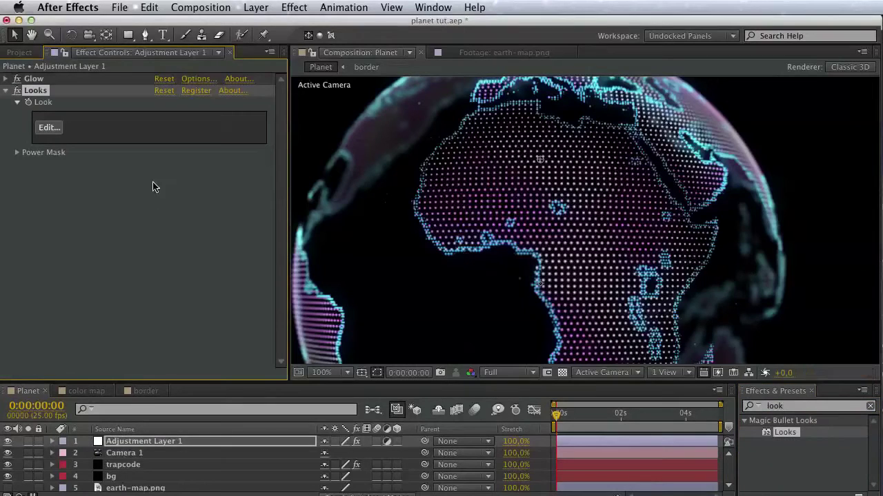
- Open the Looks editor and try the Ultimatum preset from the Cinematic group on the planet
click(54, 130)
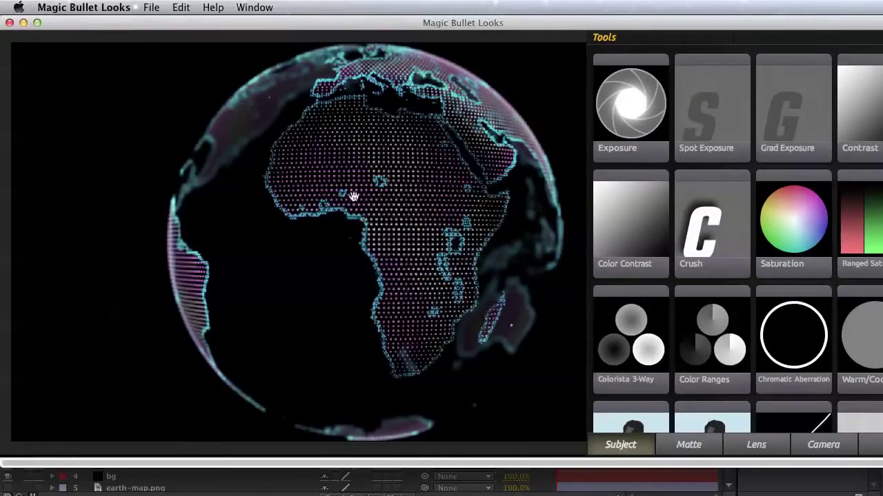
mouse_move(80, 154)
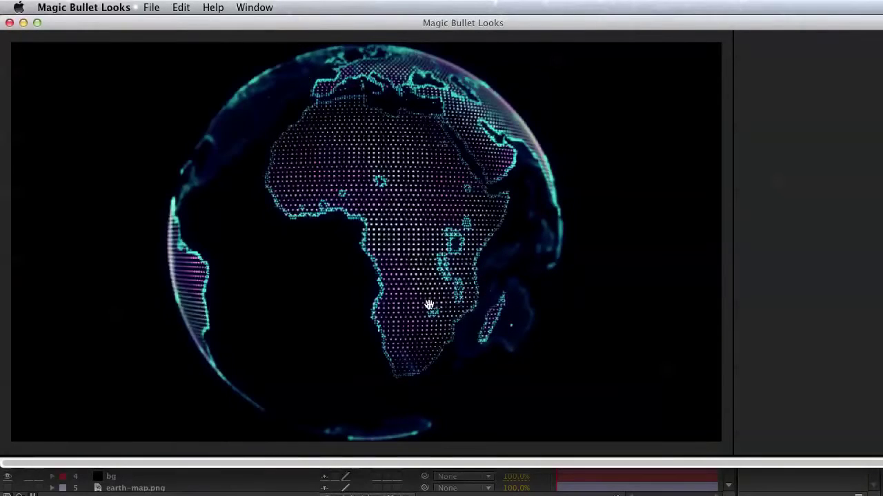
mouse_move(2, 271)
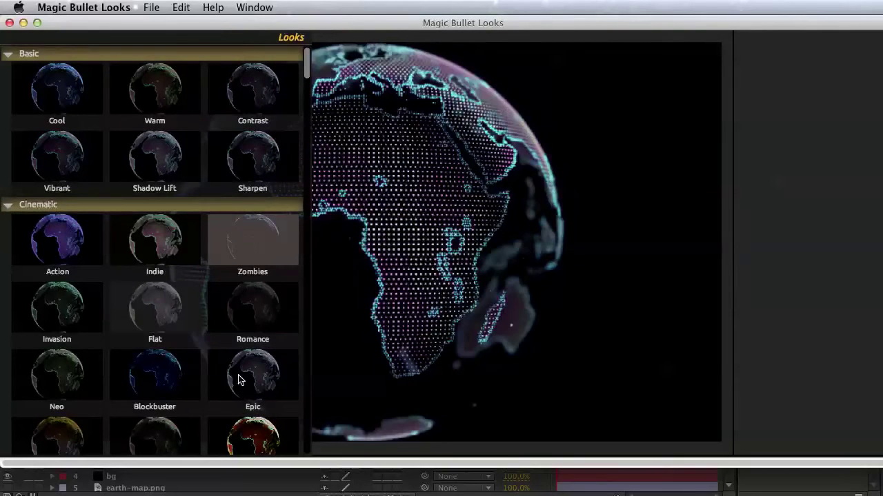
scroll(239, 381, down, 5)
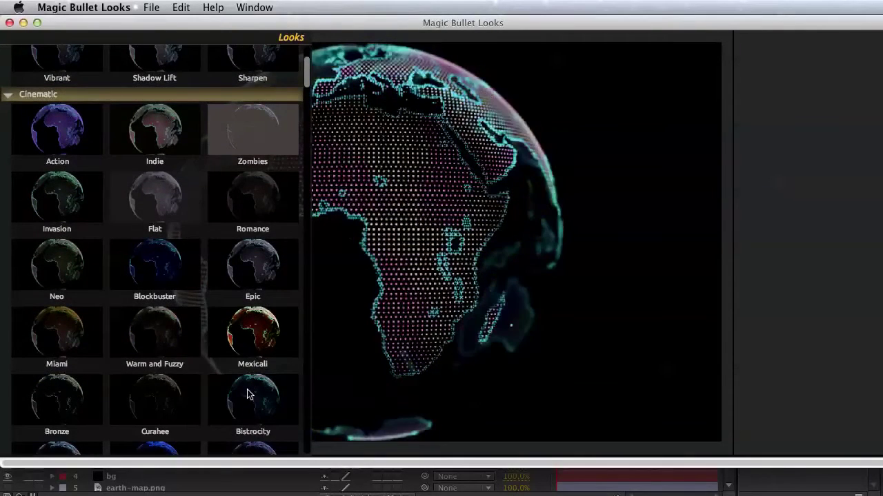
scroll(249, 393, down, 6)
click(248, 319)
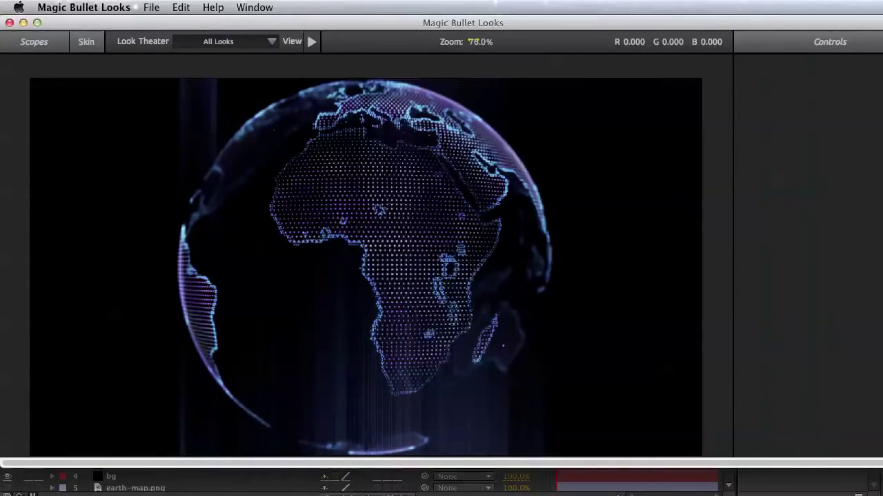
- Set the Looks editor's preview zoom to 100%
click(473, 42)
text(10)
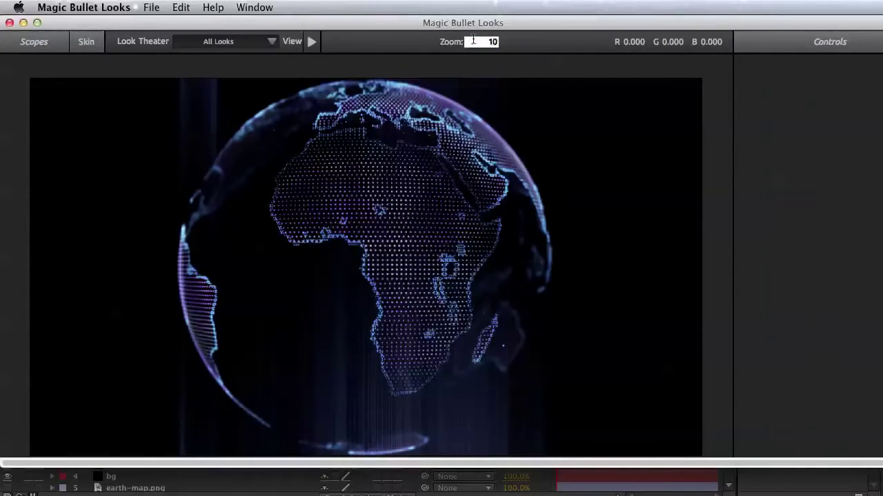
text(0)
key(Return)
- Preview looks from the Diffusion and Light, Monochromatic and Stylized groups on the planet, including Grad Sunset
mouse_move(3, 202)
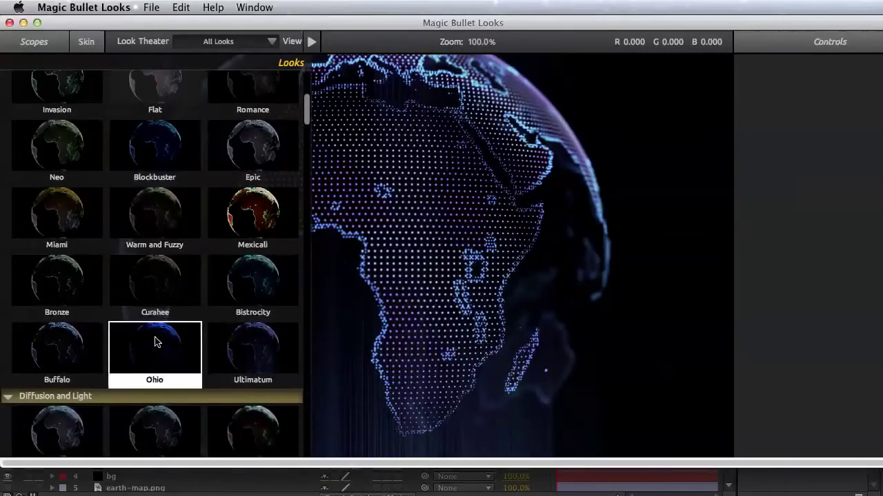
scroll(242, 359, down, 5)
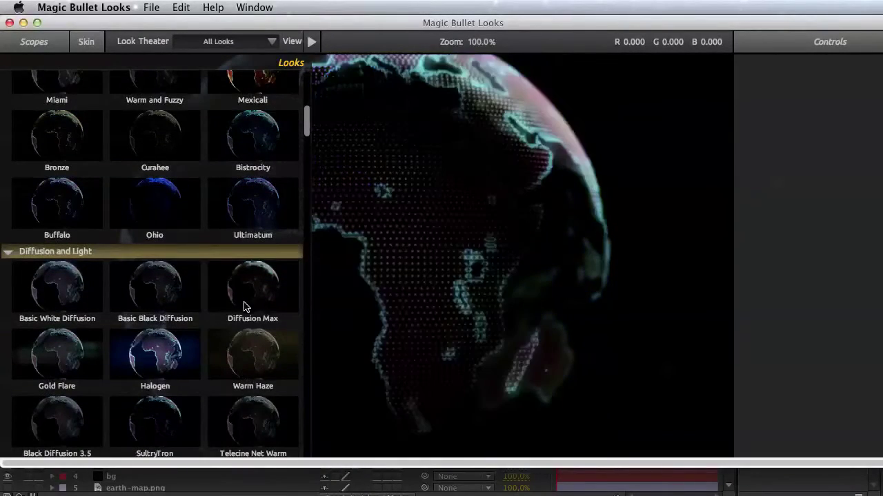
scroll(172, 359, down, 2)
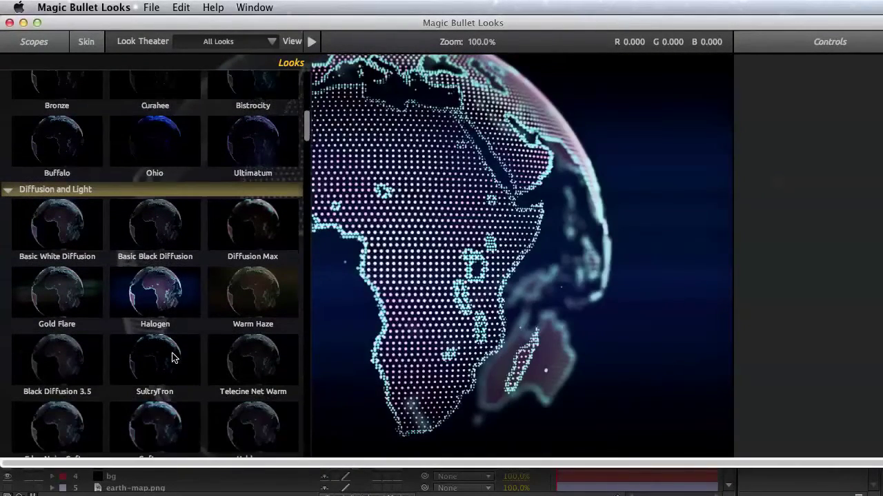
scroll(172, 357, down, 2)
scroll(193, 358, down, 2)
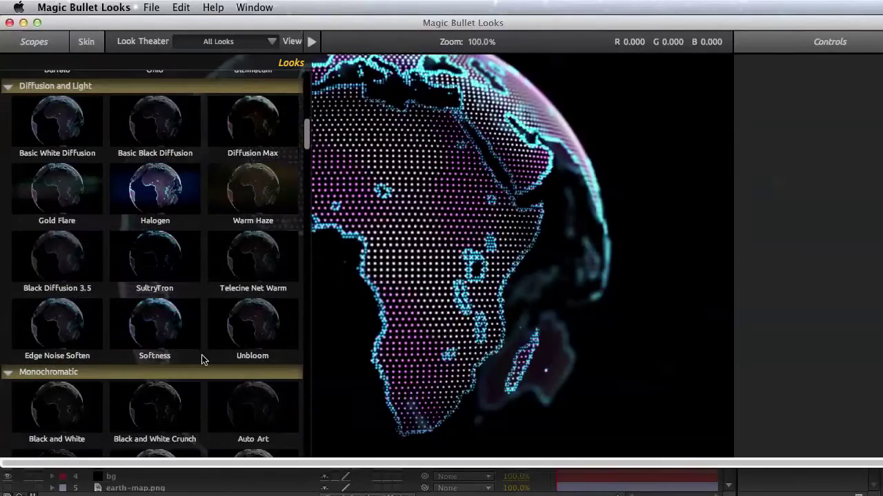
scroll(207, 359, down, 12)
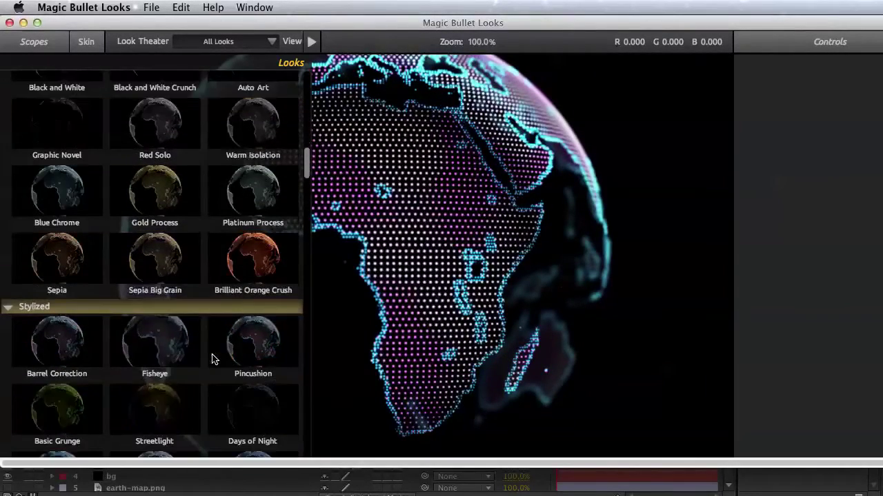
scroll(207, 352, down, 4)
scroll(197, 355, down, 5)
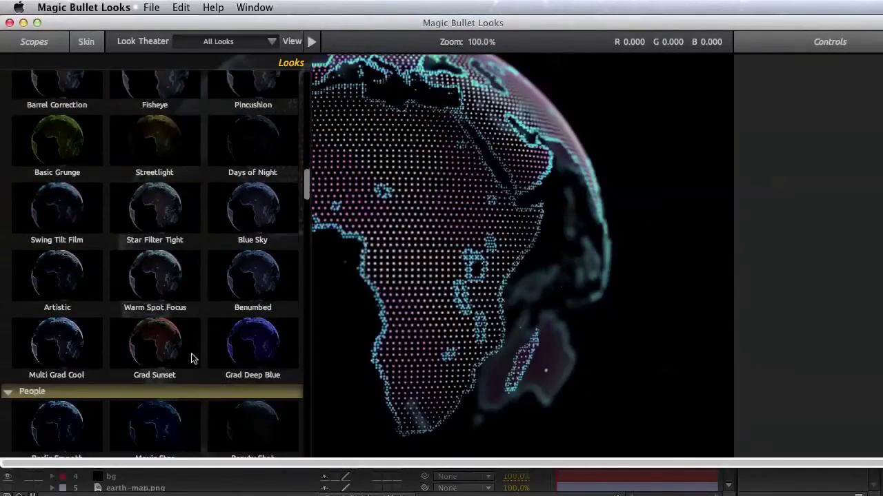
scroll(113, 342, down, 1)
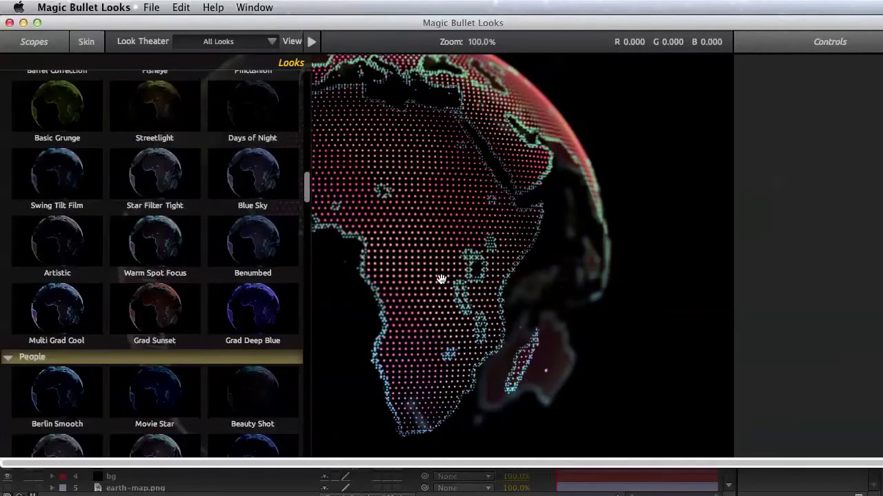
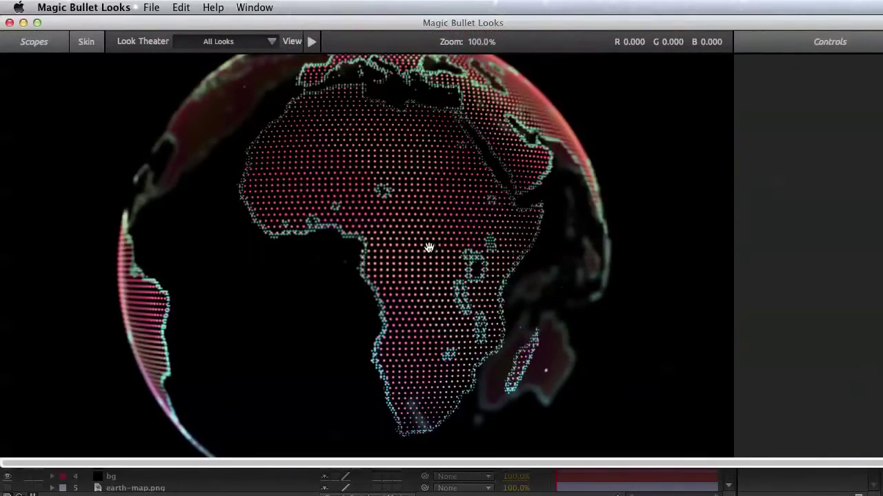
- Compare looks from the People, Classic Music Videos and Classic Popular TV groups on the planet
mouse_move(65, 270)
scroll(164, 362, down, 2)
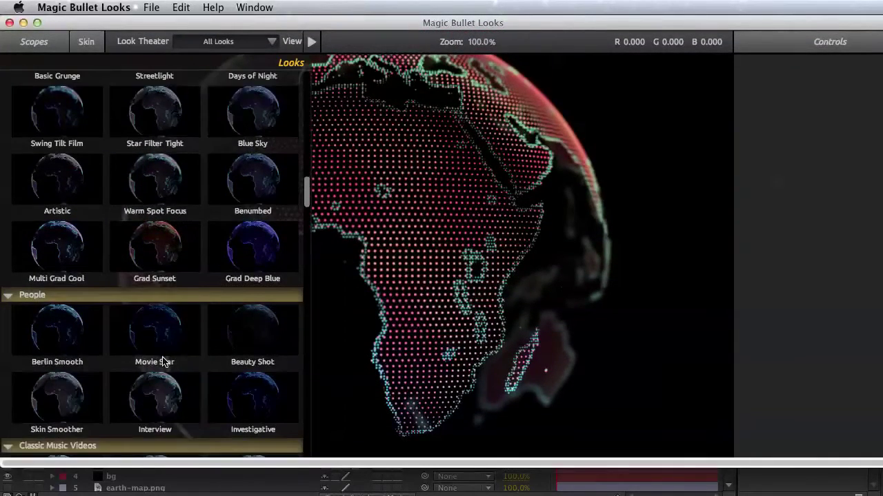
scroll(179, 397, down, 2)
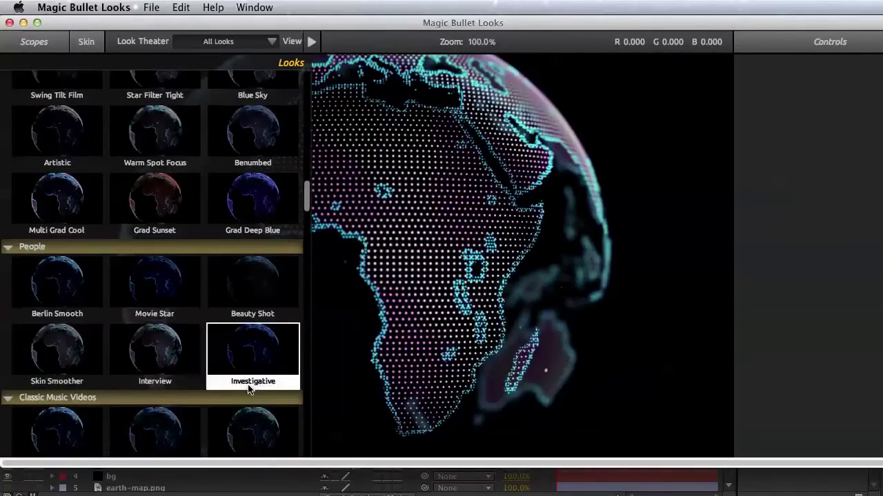
scroll(251, 431, down, 6)
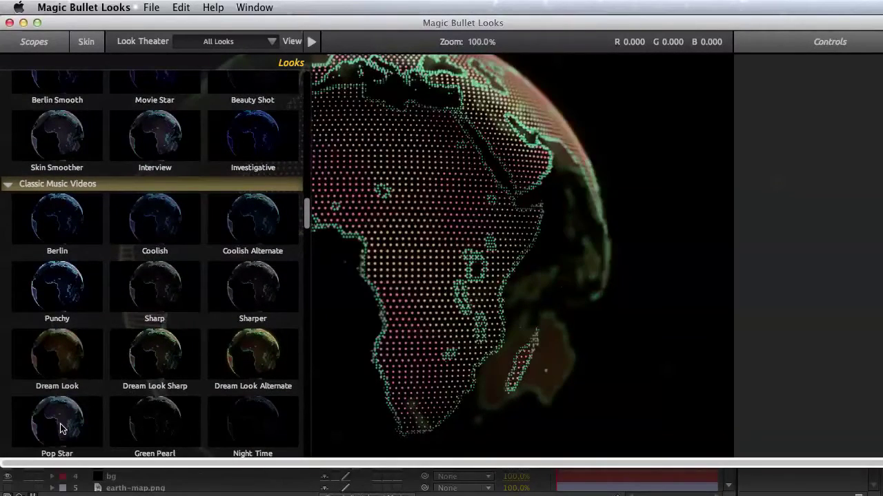
scroll(200, 420, down, 9)
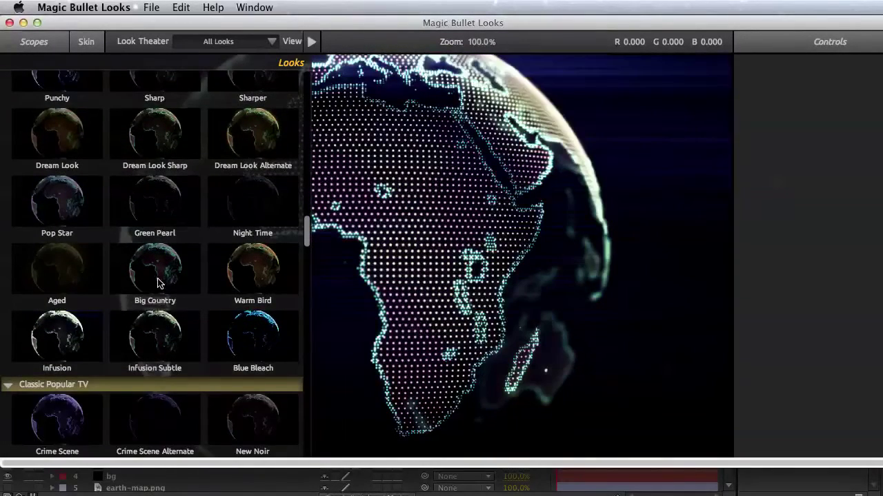
scroll(62, 359, down, 1)
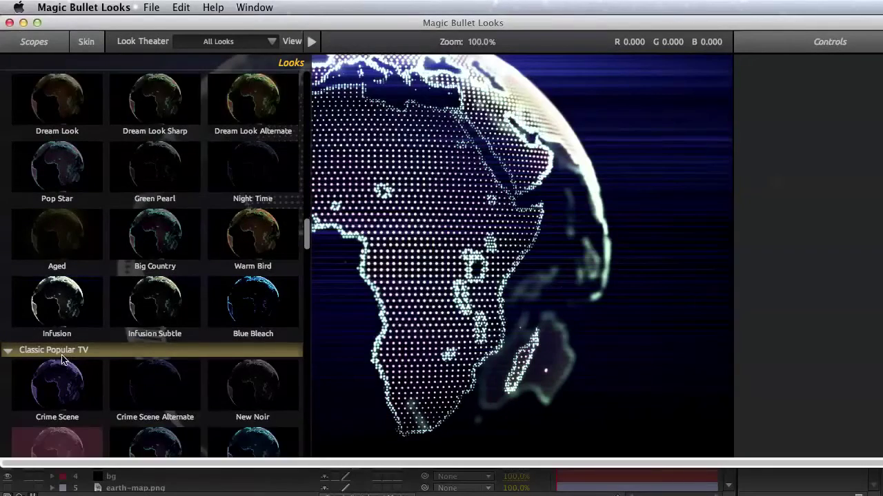
scroll(62, 359, down, 3)
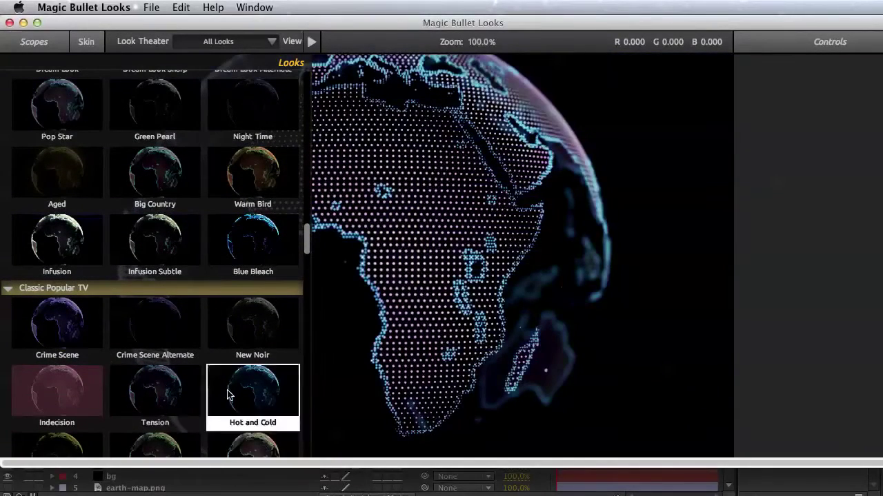
scroll(227, 394, down, 2)
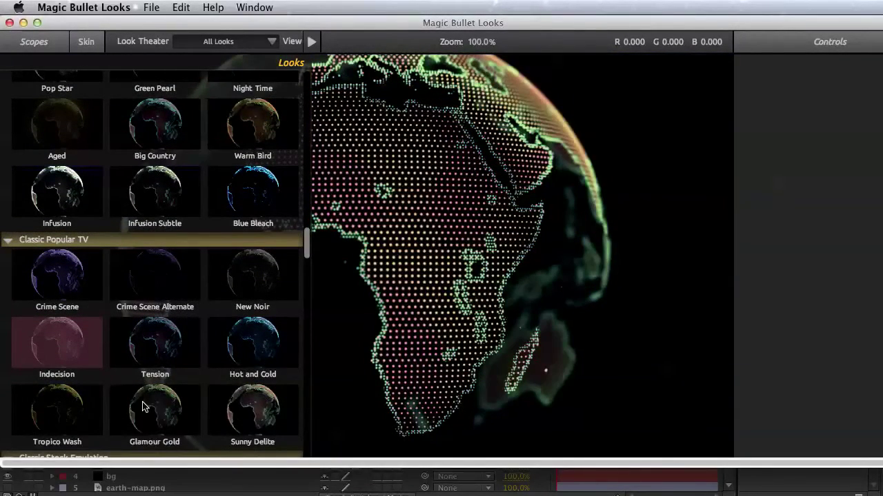
scroll(143, 407, down, 6)
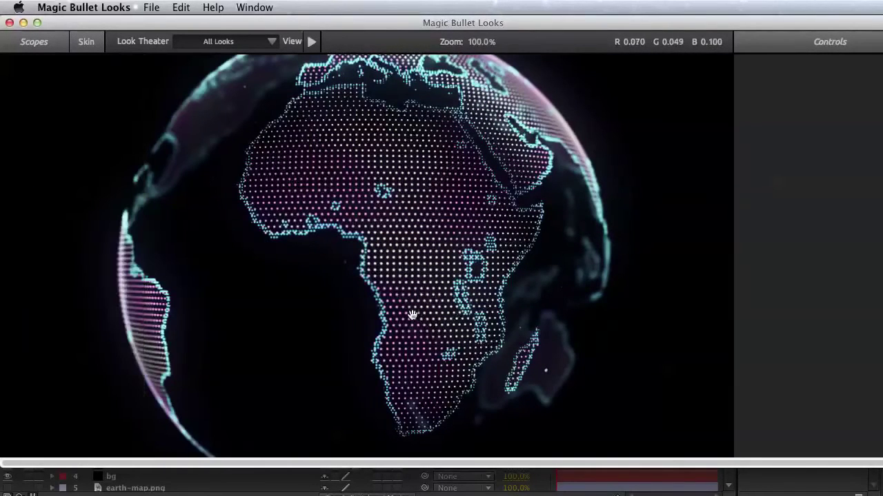
- Choose a warm orange-red look preset for the planet and return to the Planet composition in After Effects
mouse_move(24, 304)
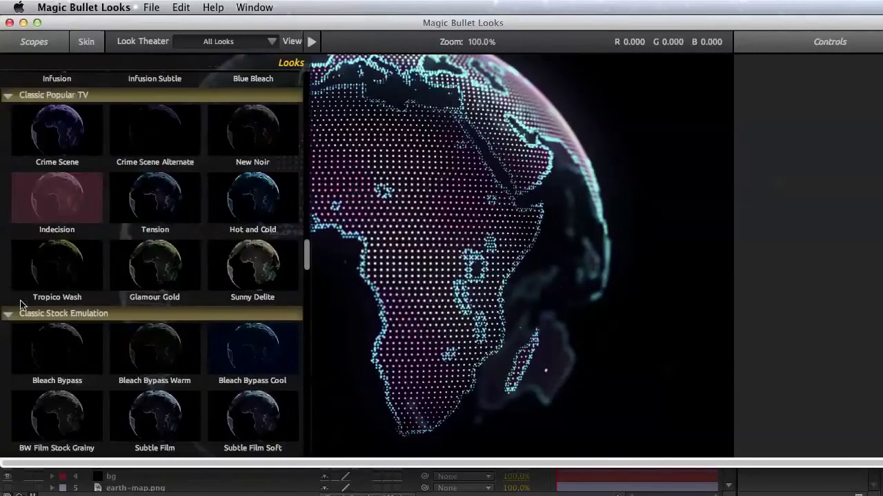
scroll(145, 366, down, 1)
scroll(87, 385, down, 1)
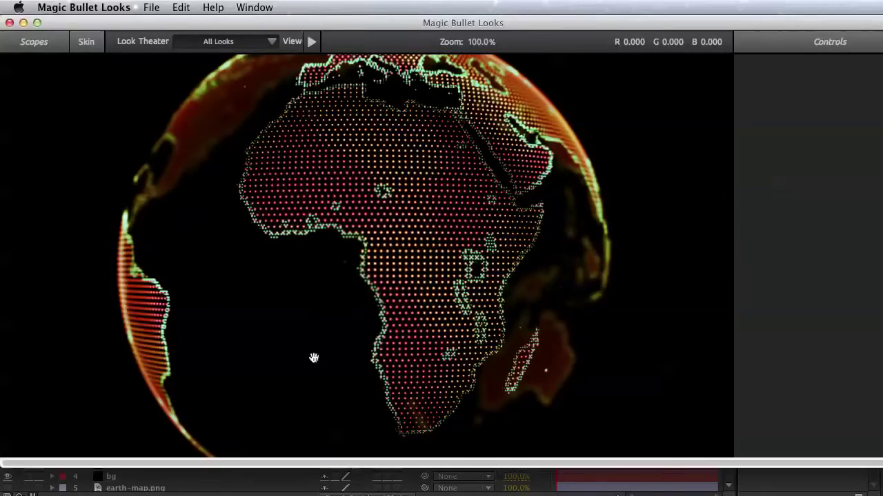
scroll(442, 244, down, 5)
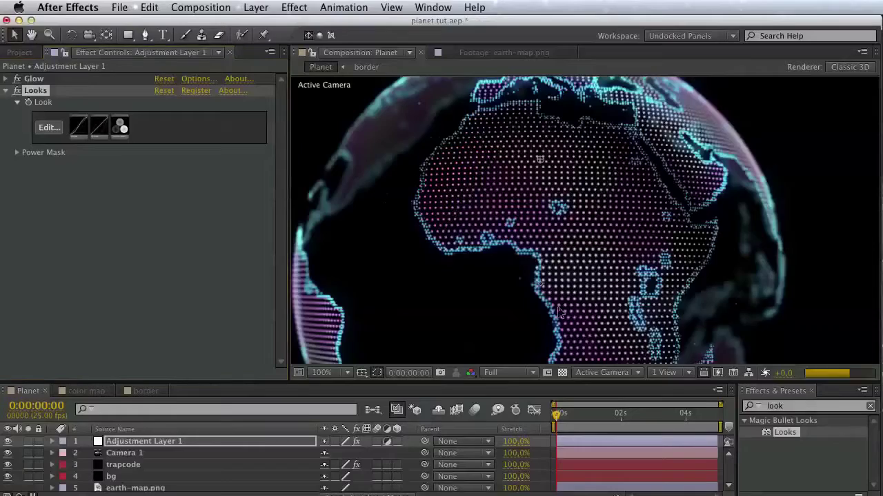
- Examine the planet's colours and edges in the composition view with the new look applied
key(space)
drag(577, 300, 653, 331)
scroll(554, 227, down, 1)
scroll(556, 228, up, 1)
key(space)
key(space)
drag(563, 311, 513, 274)
click(151, 223)
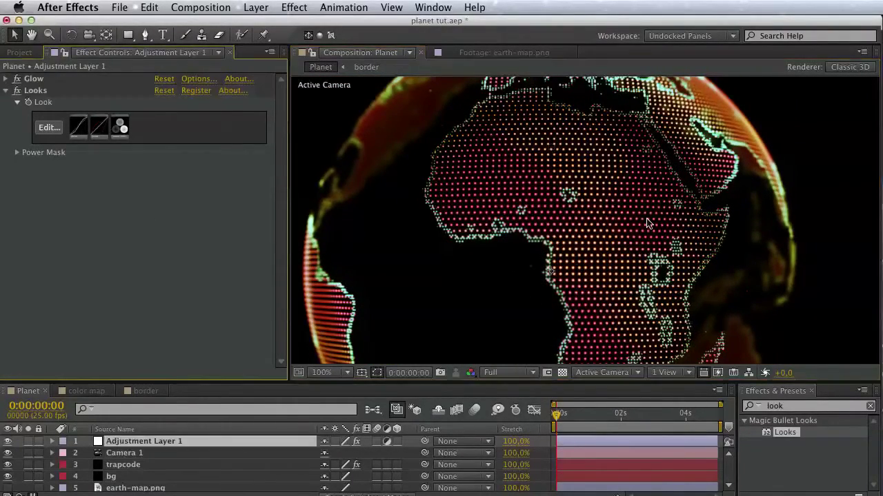
key(space)
drag(648, 221, 661, 282)
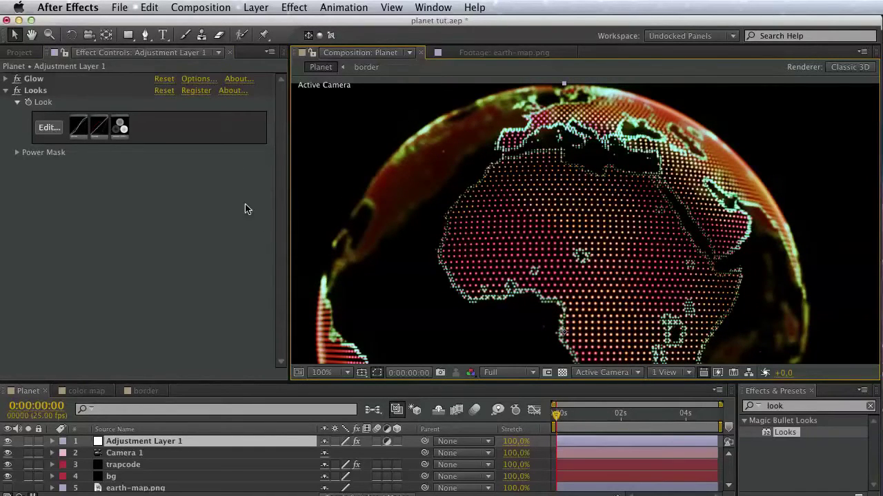
key(space)
drag(445, 258, 429, 209)
- Strengthen Camera 1's depth of field by setting Aperture to 337.1 pixels and Blur Level to 236%
click(127, 454)
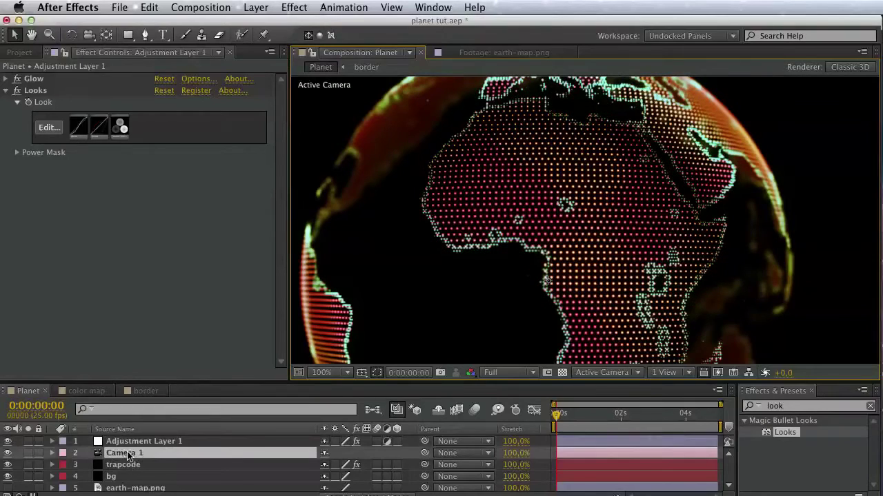
click(53, 453)
scroll(159, 462, down, 4)
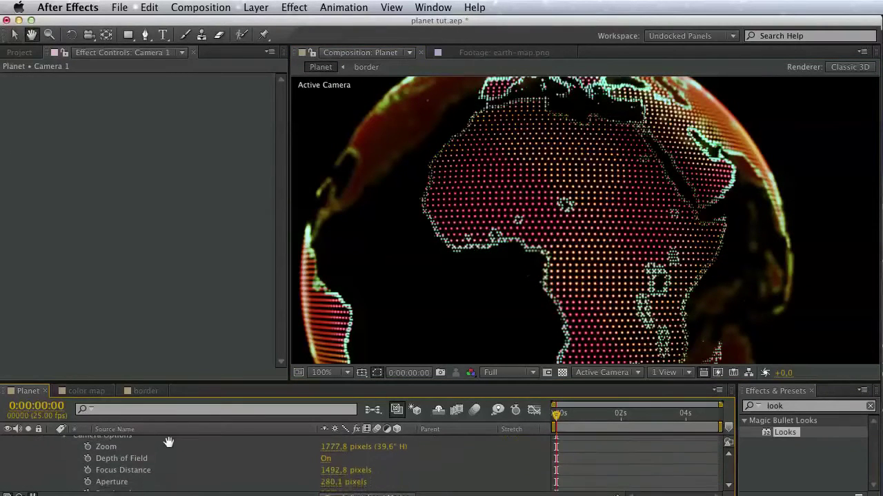
drag(332, 466, 386, 473)
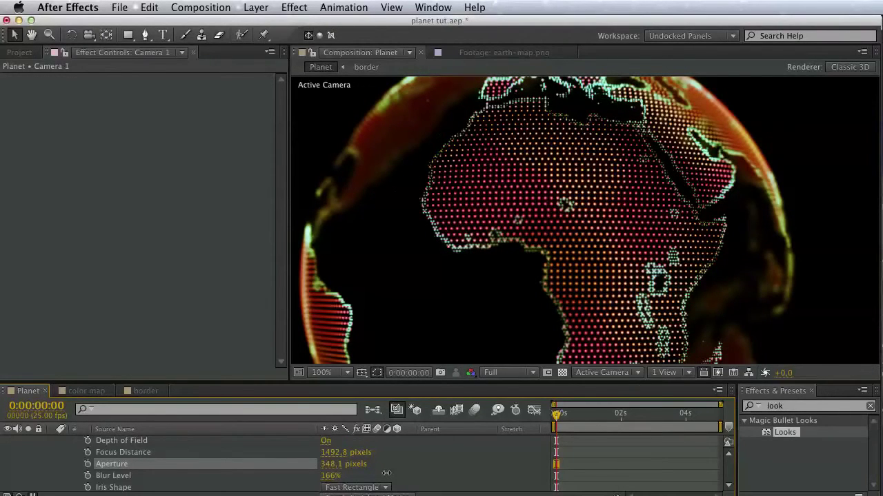
drag(330, 476, 373, 477)
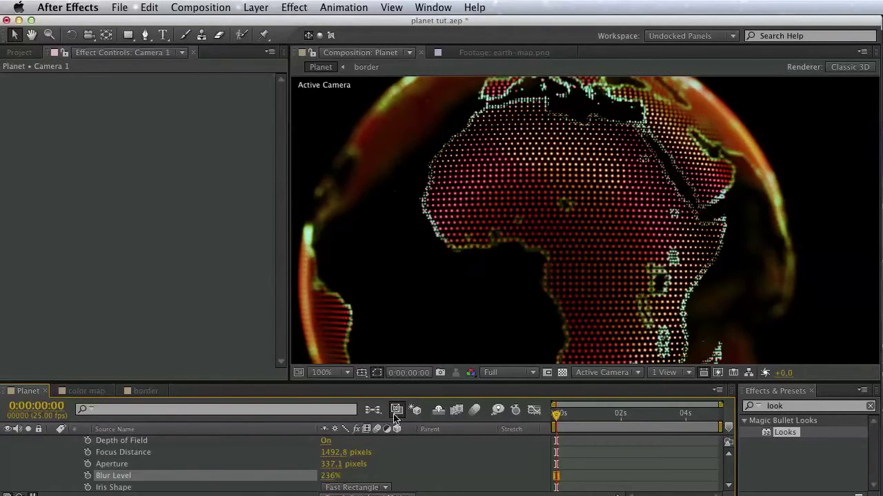
- Set Camera 1's Blur Level to 200% and Aperture to 300 pixels, and collapse its properties
drag(471, 282, 475, 322)
click(331, 476)
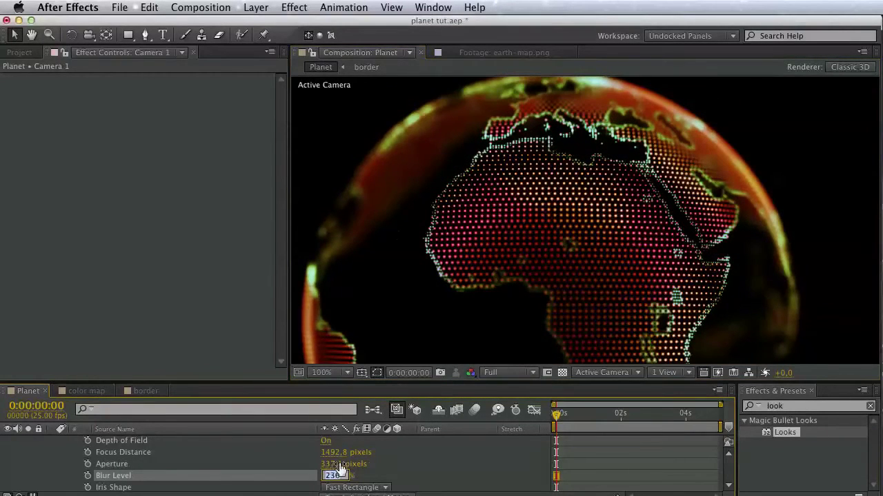
text(200)
click(344, 464)
text(300)
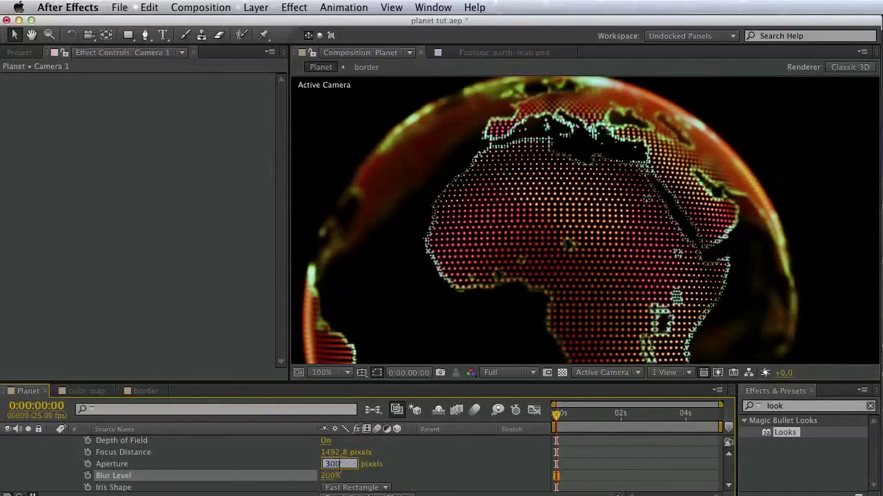
key(Return)
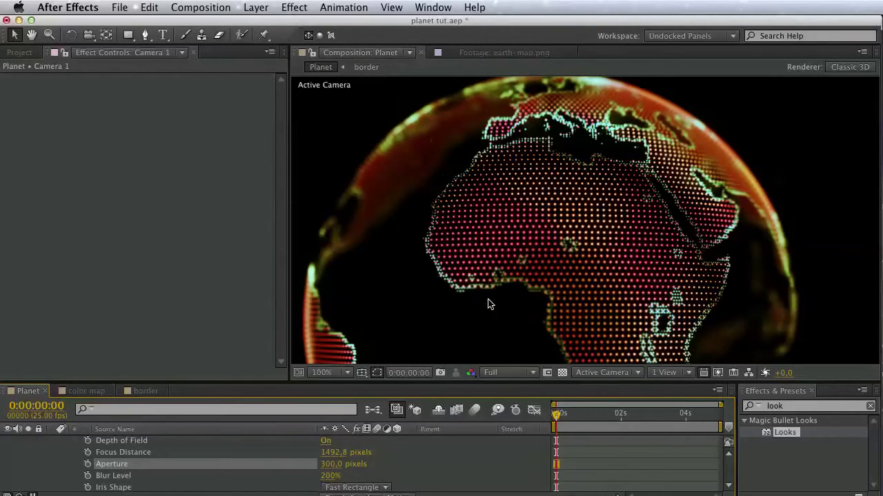
scroll(245, 457, up, 3)
click(52, 453)
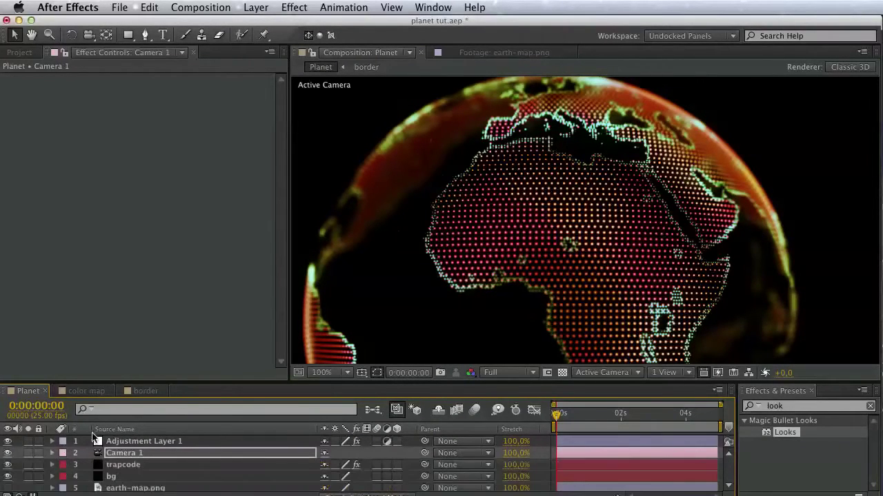
- Show the trapcode layer's effects, collapse the border effect and select the main land effect
drag(469, 305, 467, 246)
key(v)
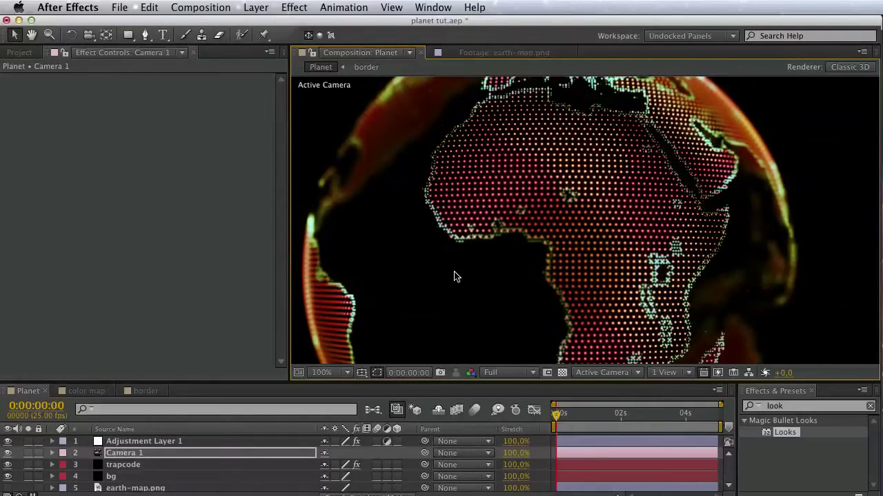
key(space)
drag(447, 278, 489, 301)
click(149, 443)
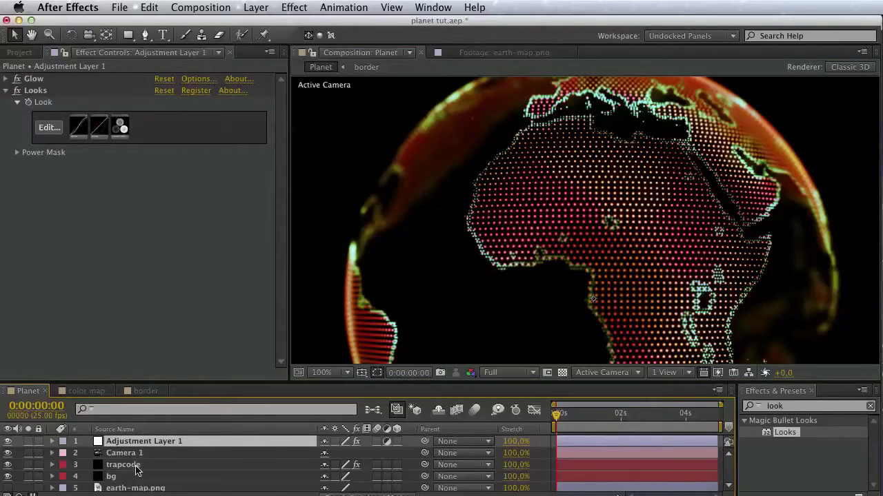
click(136, 466)
click(6, 92)
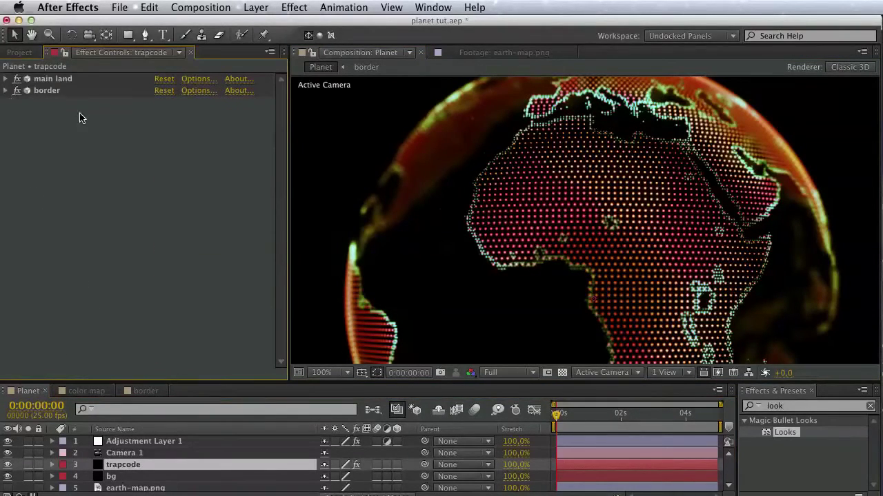
click(63, 81)
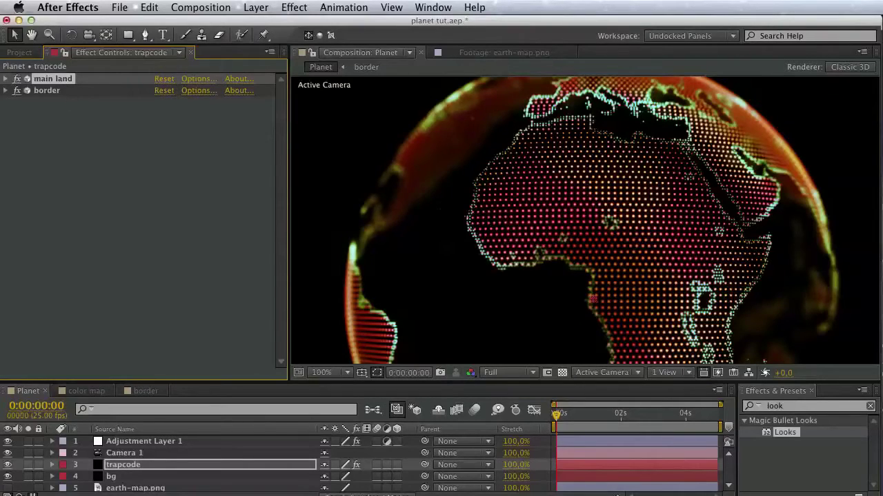
- Switch to QuickTime Player and examine the rings around the planet in trapcode planet bq.mov, and minimize the movie
key(super+Tab)
drag(308, 68, 249, 68)
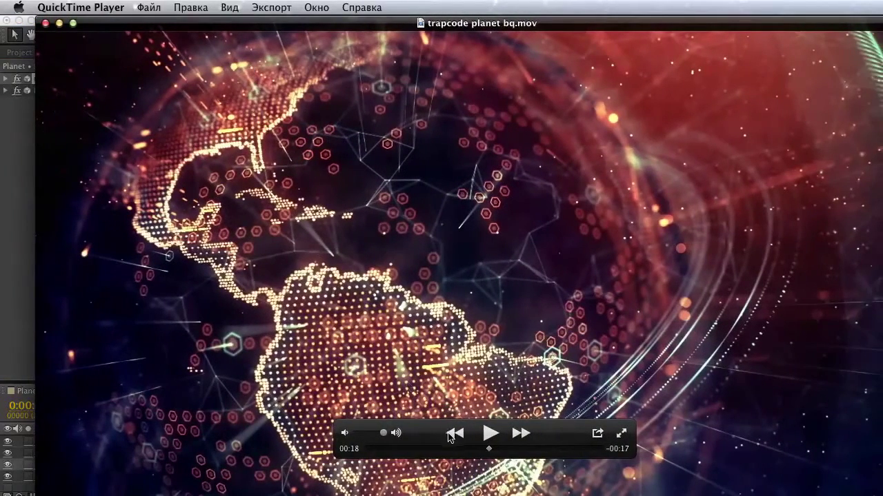
drag(488, 453, 482, 449)
drag(197, 24, 296, 495)
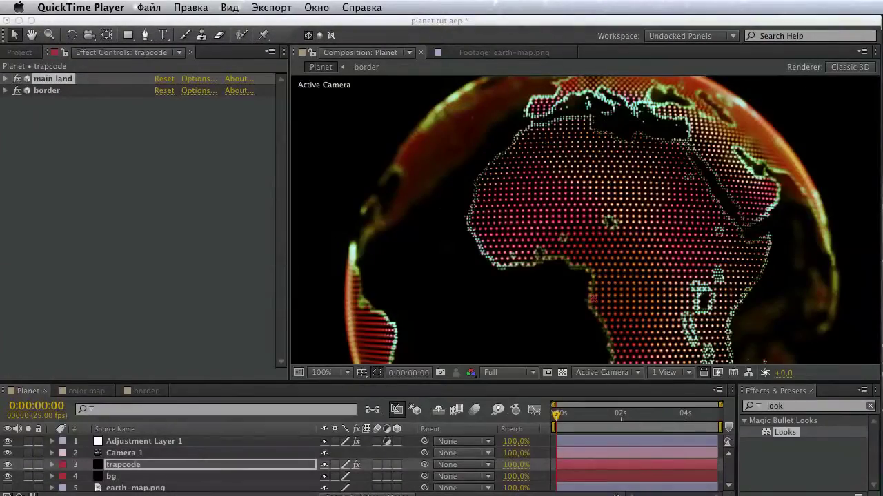
- Duplicate the main land effect in After Effects and place the copy below the border effect
click(766, 425)
double_click(774, 407)
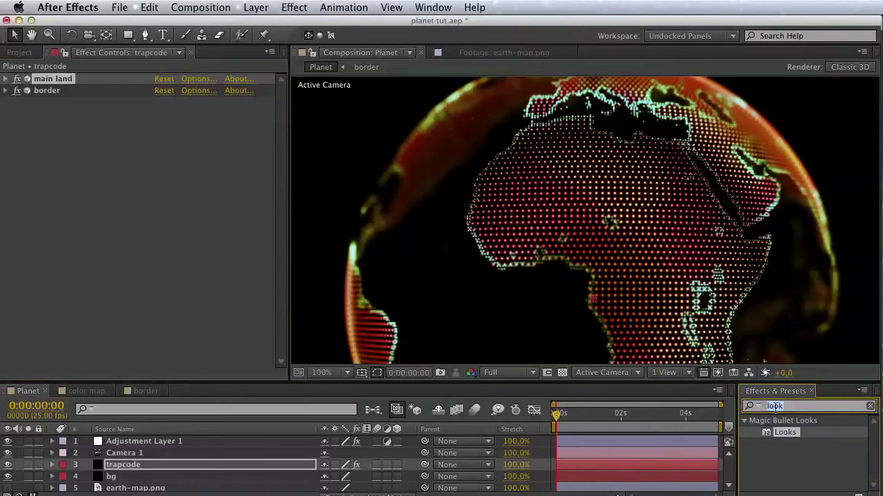
click(99, 129)
click(47, 79)
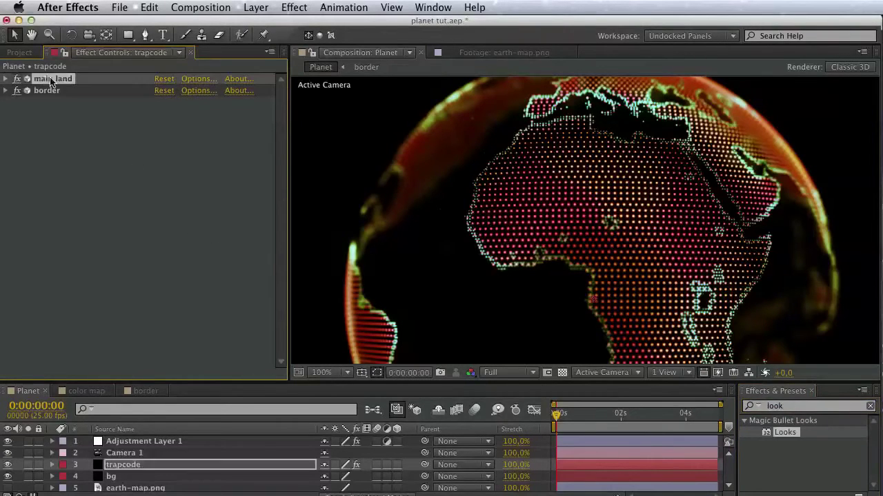
click(157, 7)
click(171, 145)
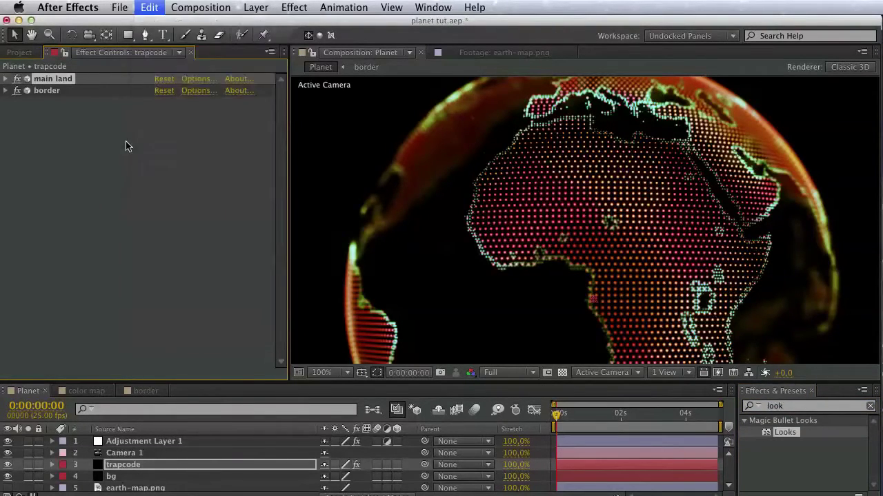
drag(48, 94, 56, 273)
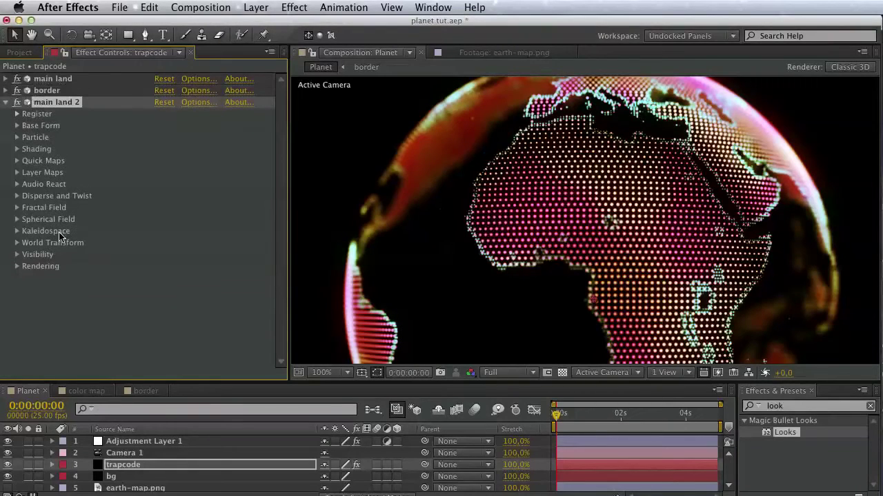
- Rename the duplicated main land effect as ring
key(Return)
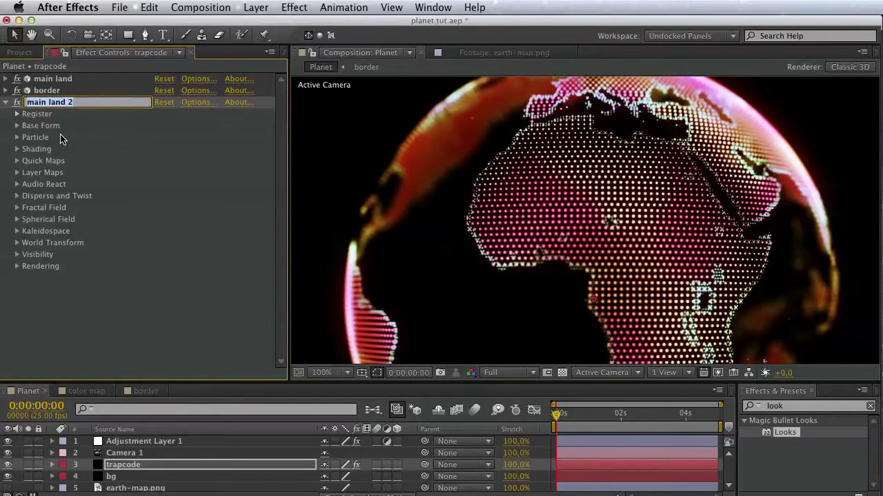
text(ring)
key(Return)
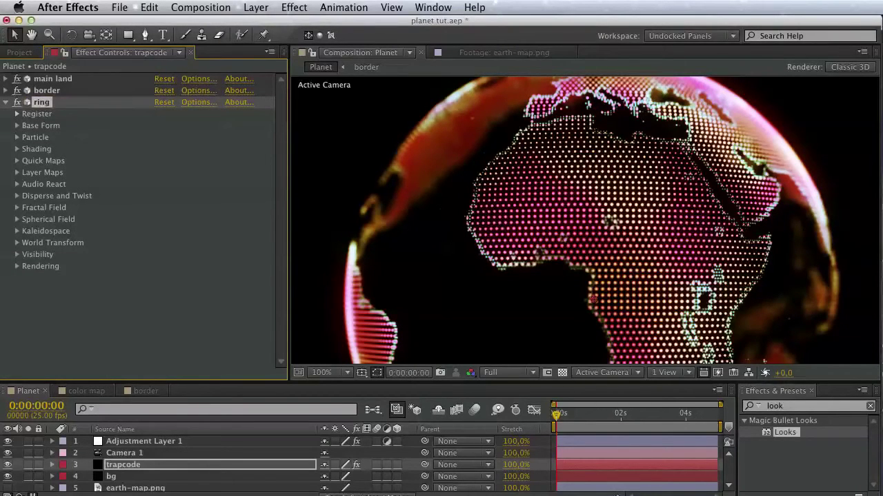
- In the ring effect's Base Form, set Particles in Y to 1 and Sphere Layers to 10
click(17, 125)
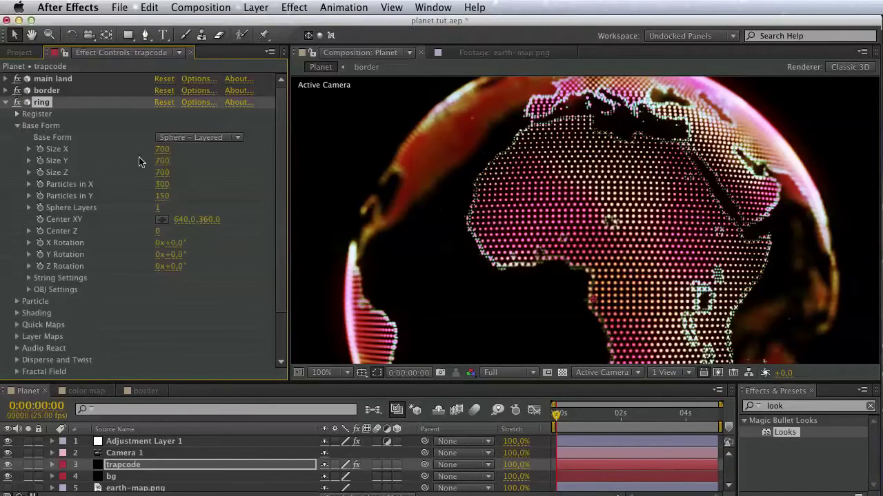
click(168, 195)
text(1)
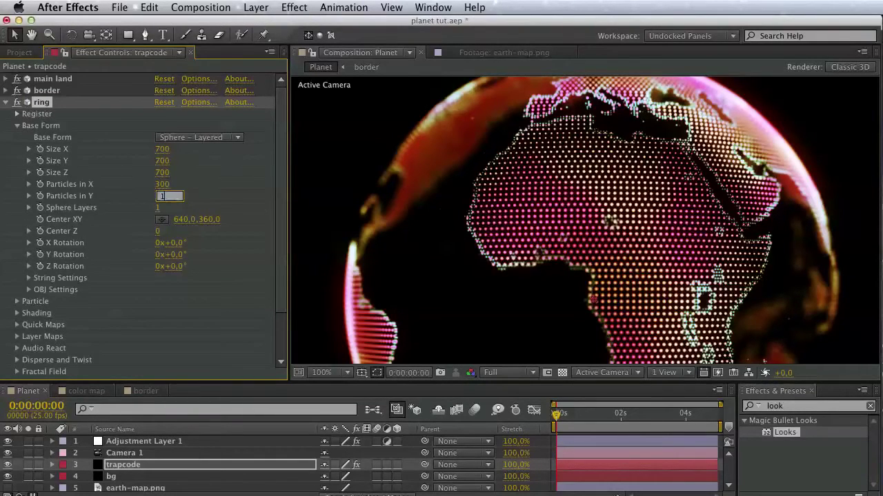
key(Return)
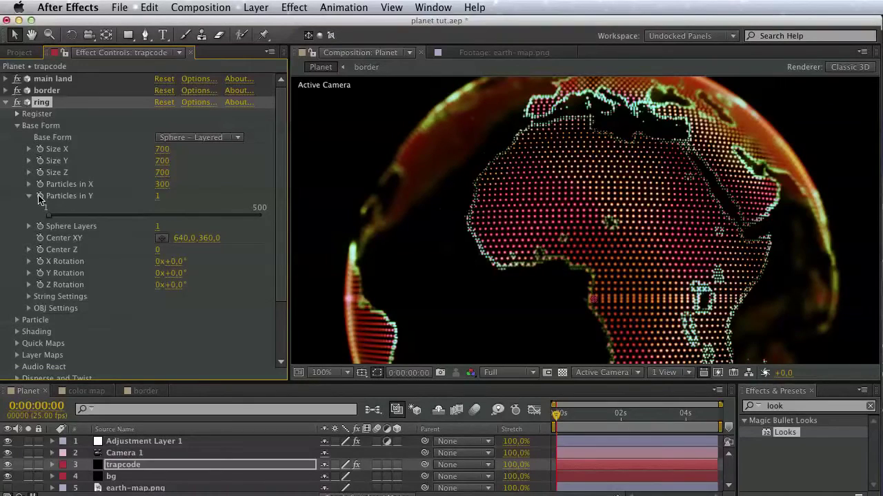
click(29, 197)
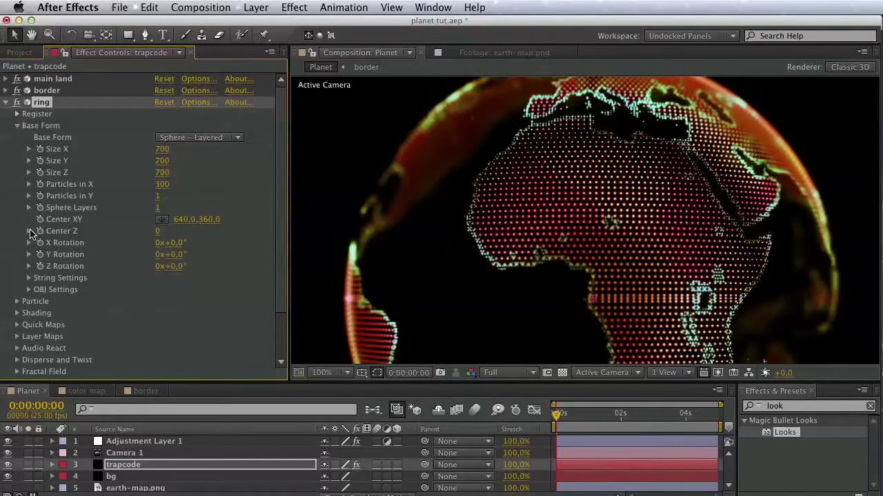
click(160, 210)
text(10)
key(Return)
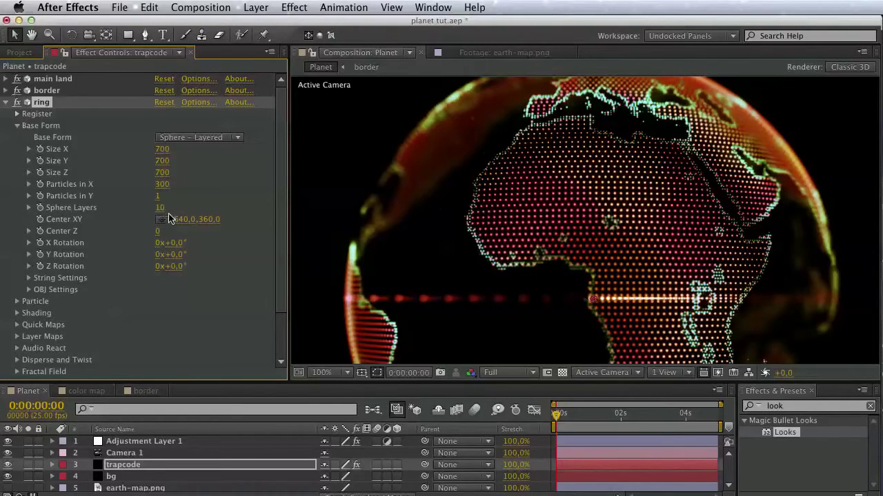
- Enlarge the ring's base form to Size X 1100, Size Y 110 and Size Z 1100
click(161, 152)
text(1100)
key(Tab)
text(110)
key(Tab)
text(10)
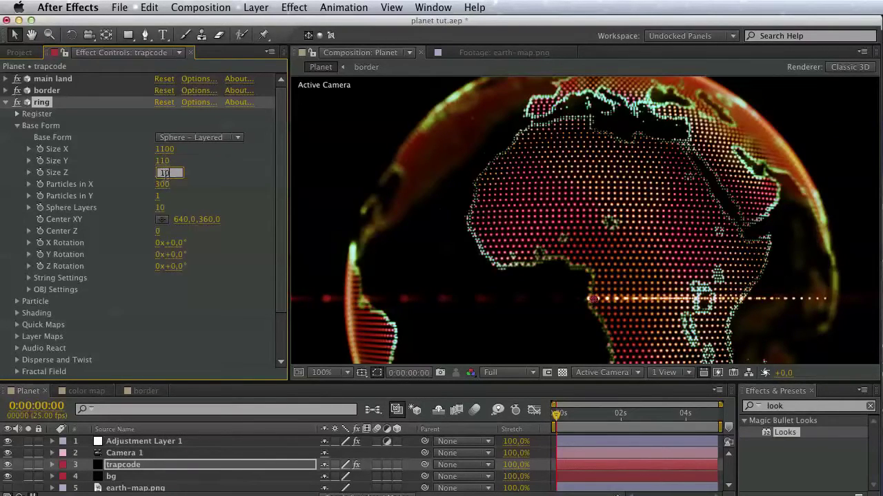
text(00)
key(Return)
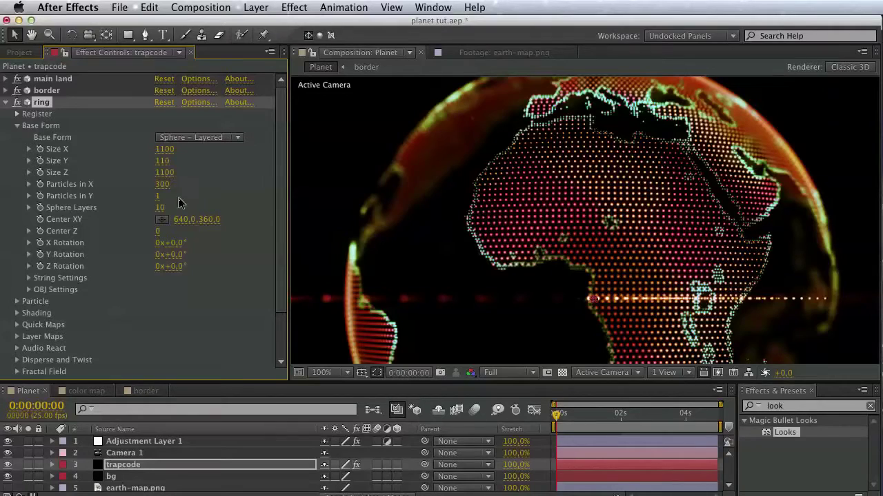
- Try the None transfer mode in the ring's Rendering settings and restore it to Normal
key(space)
drag(534, 297, 382, 240)
key(v)
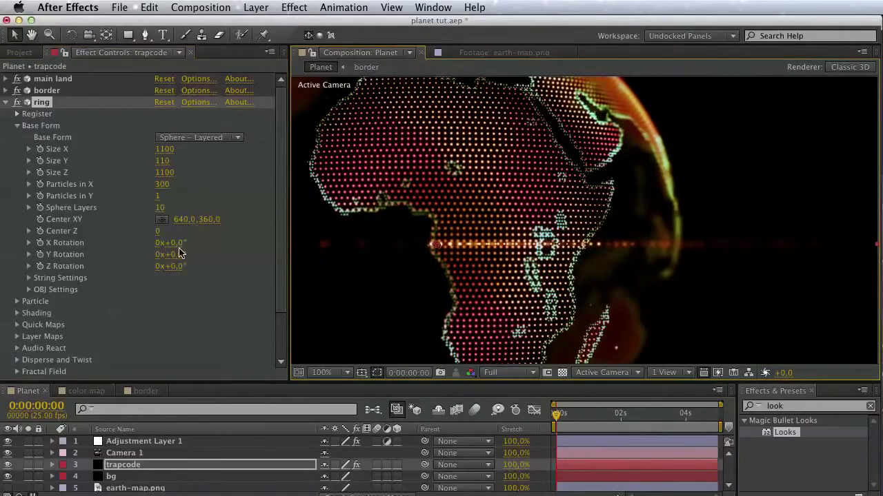
scroll(114, 306, down, 5)
click(17, 373)
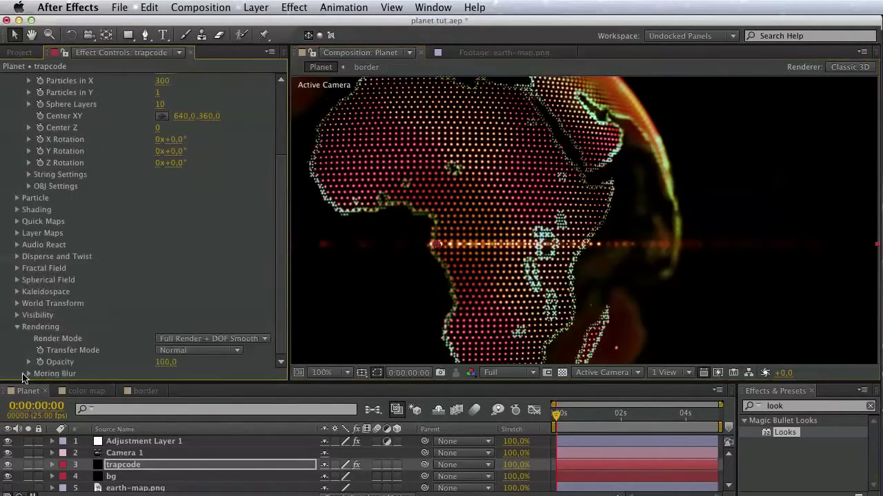
click(199, 350)
click(182, 364)
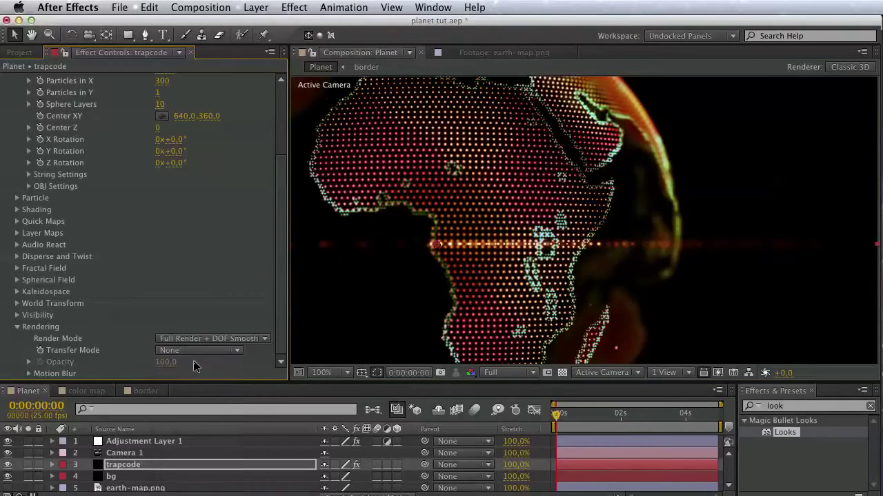
click(196, 350)
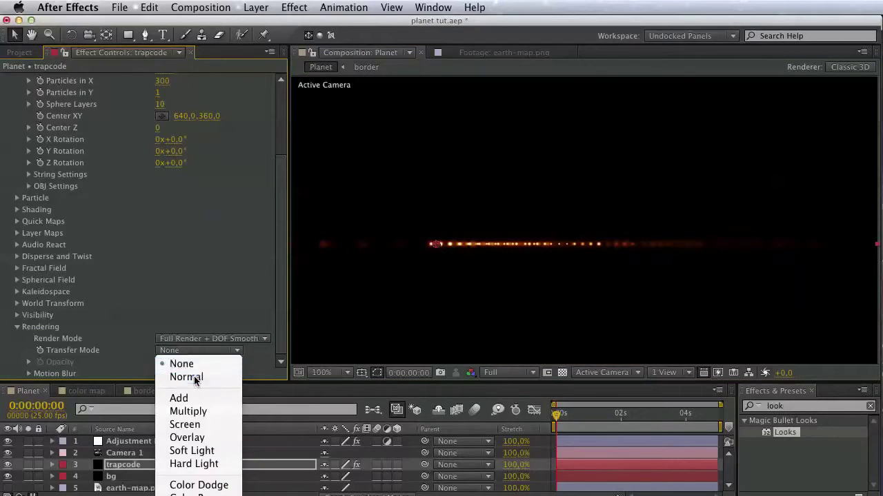
click(196, 377)
click(17, 327)
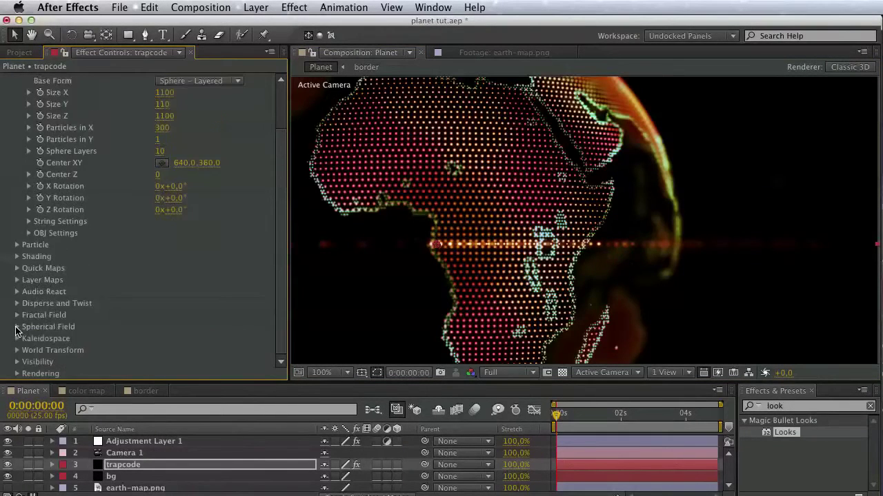
- Tilt the ring in World Transform with X Rotation at 23° and Z Rotation at -10°
click(18, 350)
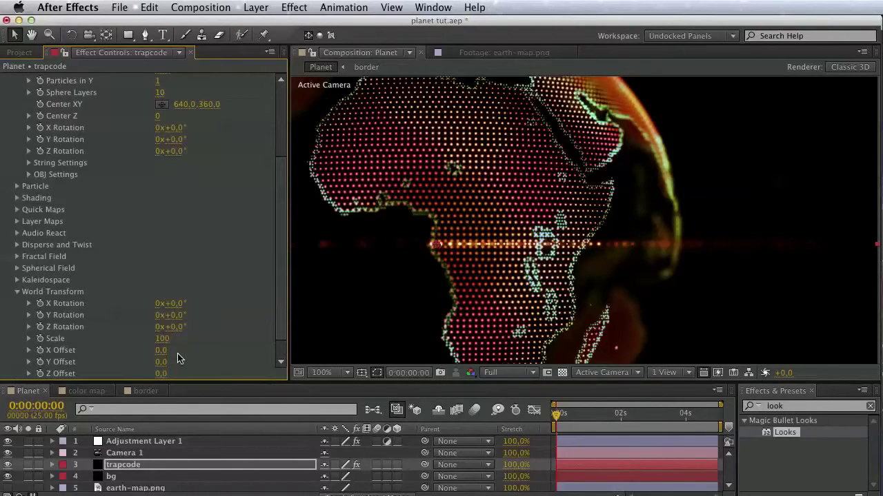
scroll(177, 358, down, 1)
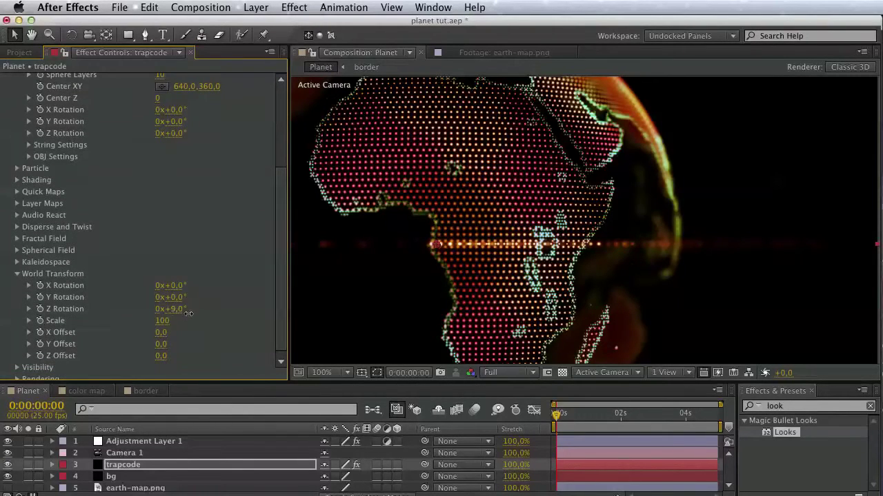
mouse_move(187, 314)
mouse_down()
mouse_move(167, 309)
mouse_move(197, 289)
mouse_up()
- Try 2000 for the ring's Particles in X and check the particle lines beside the planet
scroll(204, 282, up, 5)
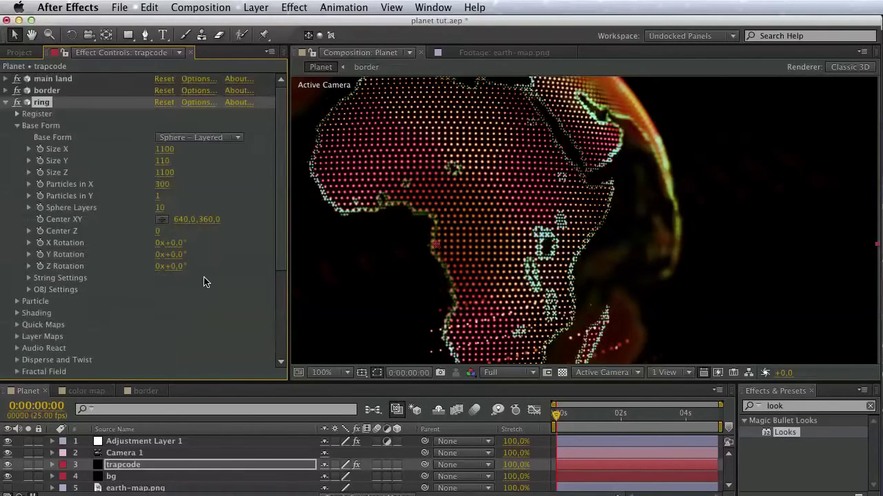
click(166, 185)
text(20)
key(Return)
key(space)
drag(660, 228, 611, 266)
- Set the ring's Particles in X to 1000
click(164, 185)
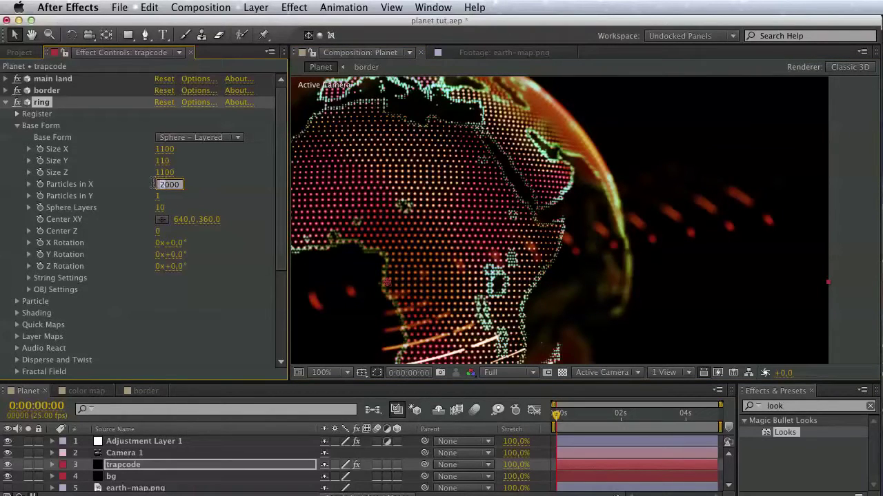
text(1000)
key(Return)
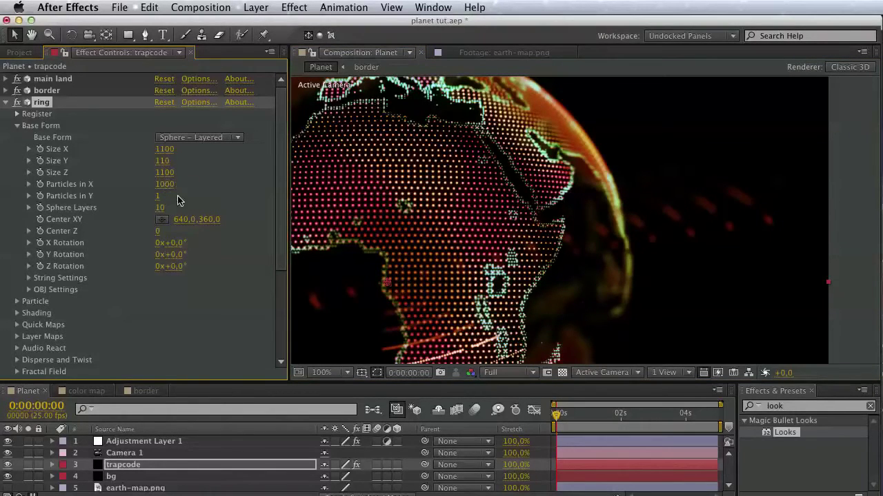
- Set the Sphere Feather of the ring's particles to 0
scroll(120, 261, down, 3)
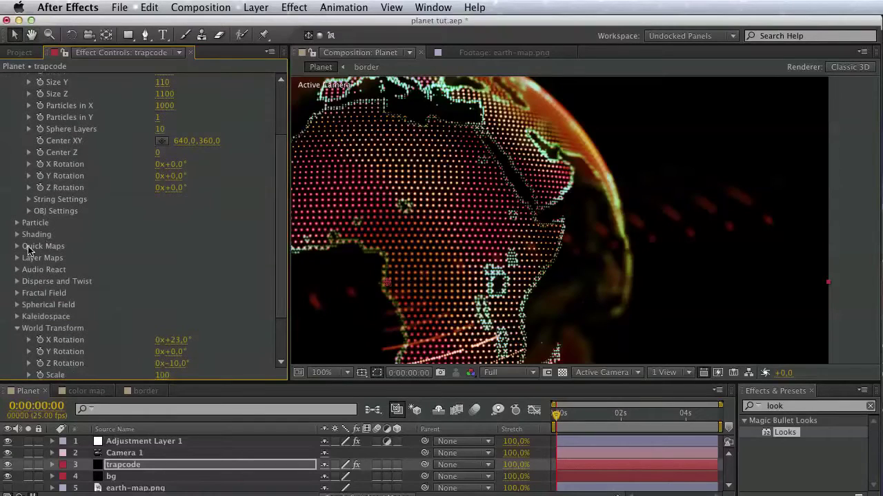
click(17, 223)
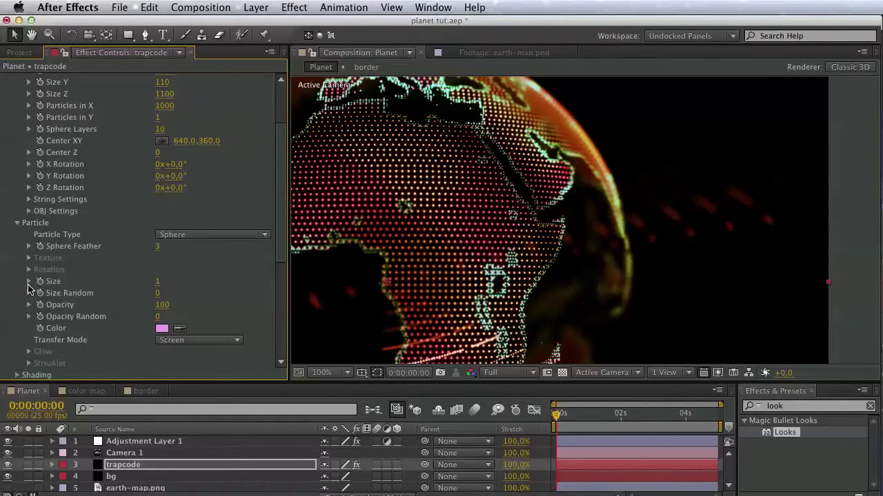
click(28, 247)
drag(51, 267, 45, 268)
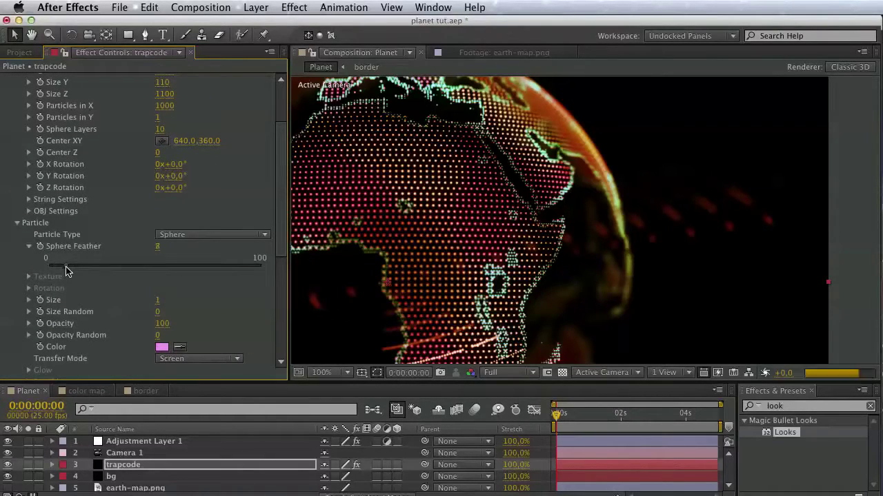
click(29, 247)
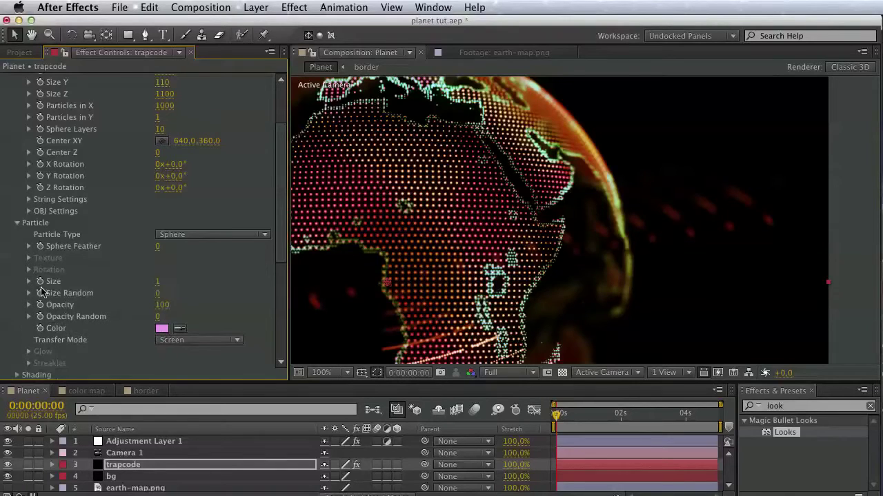
- Try a particle Size of 3 for the ring and check it against the whole planet
click(29, 282)
drag(80, 306, 107, 306)
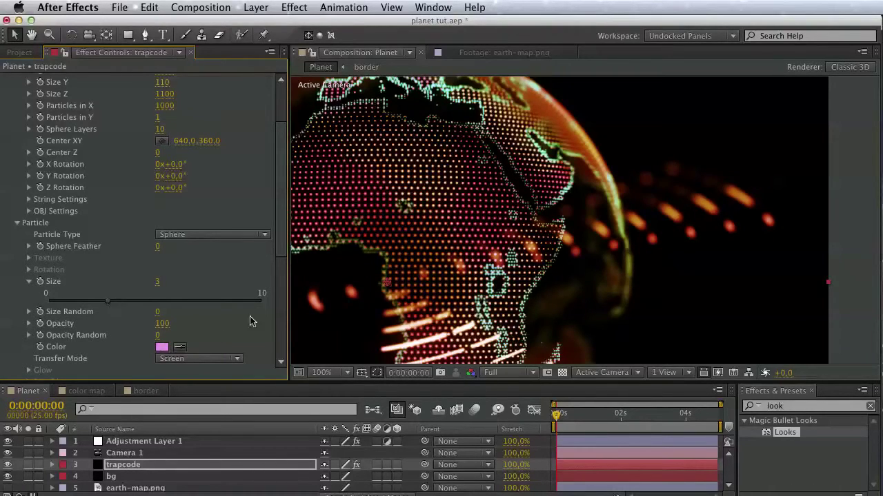
key(space)
drag(460, 281, 566, 236)
scroll(494, 231, down, 1)
key(space)
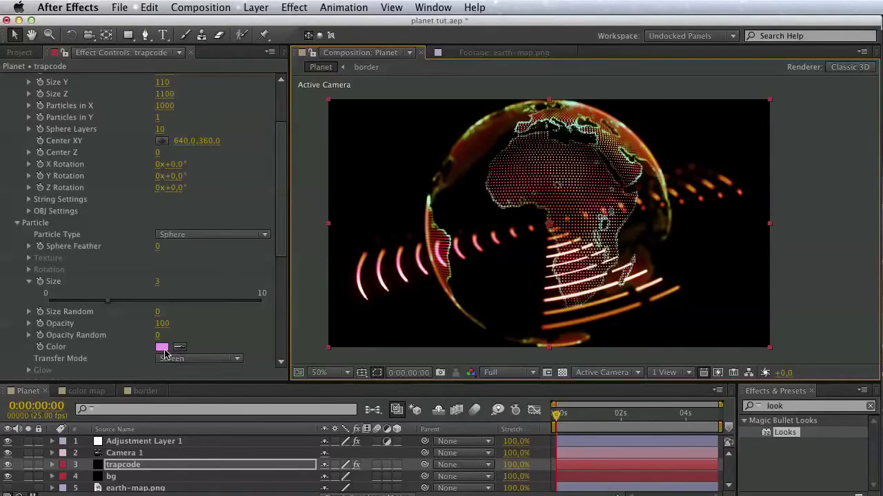
- Try a light blue particle color for the ring and restore the pink color
click(163, 348)
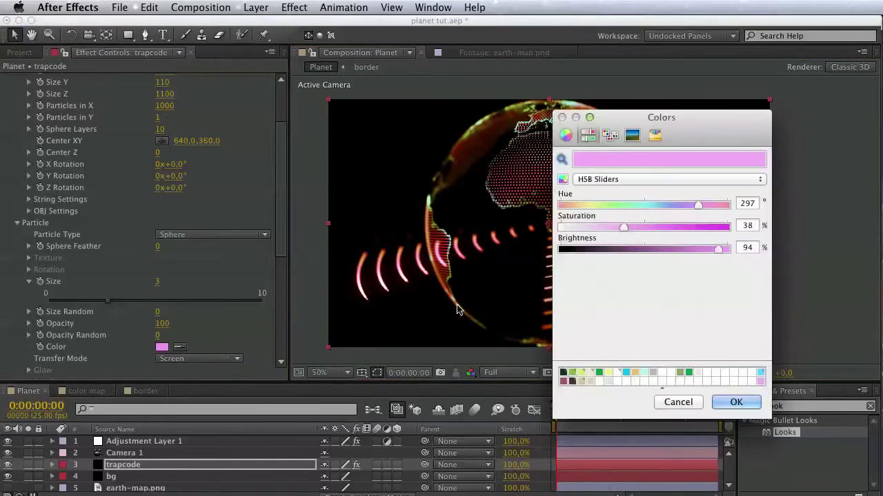
click(760, 373)
click(736, 402)
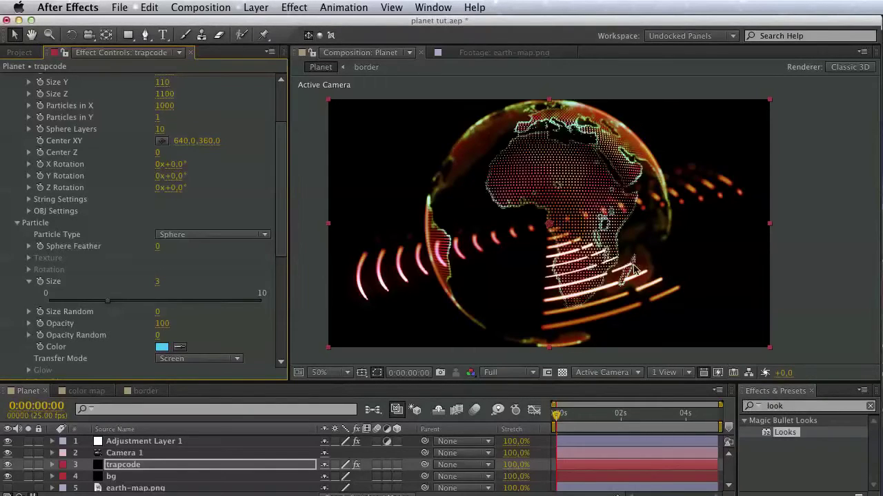
click(162, 348)
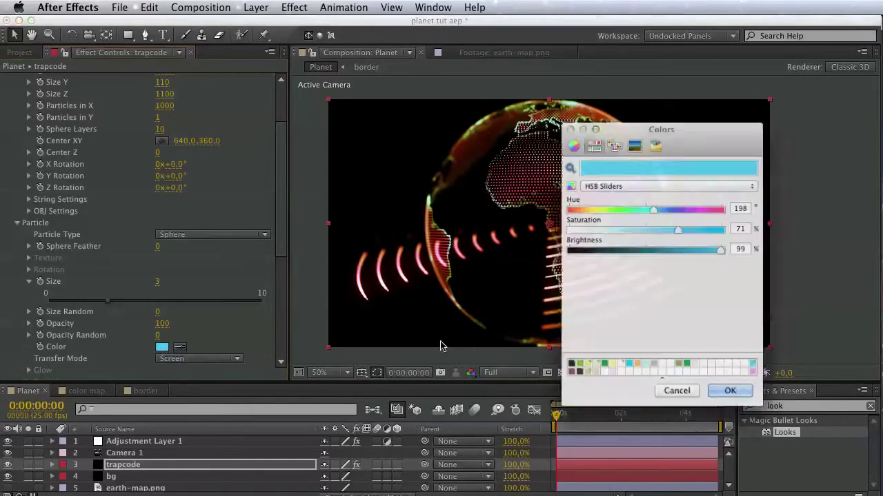
click(736, 402)
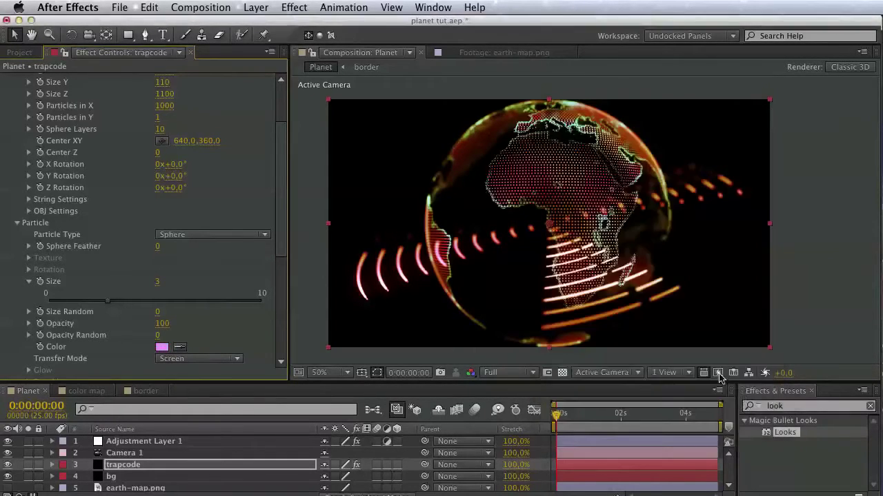
- Set the ring's particle Size to 2
scroll(164, 345, up, 5)
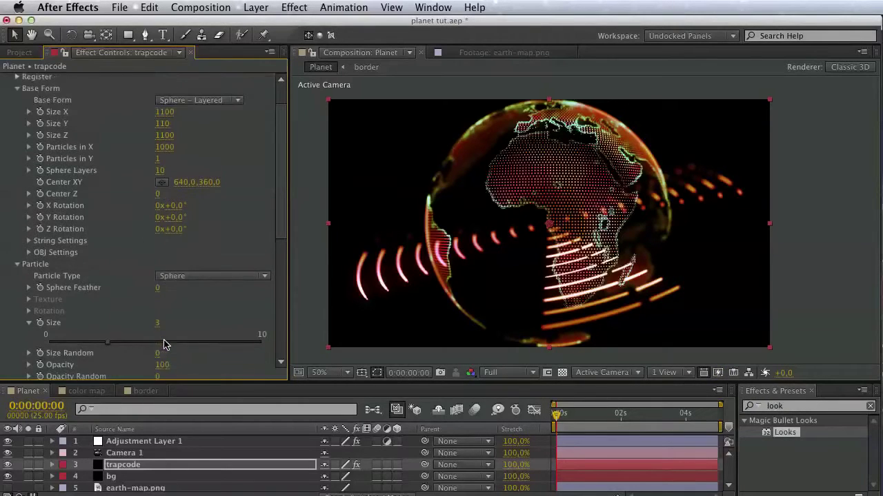
scroll(177, 321, down, 6)
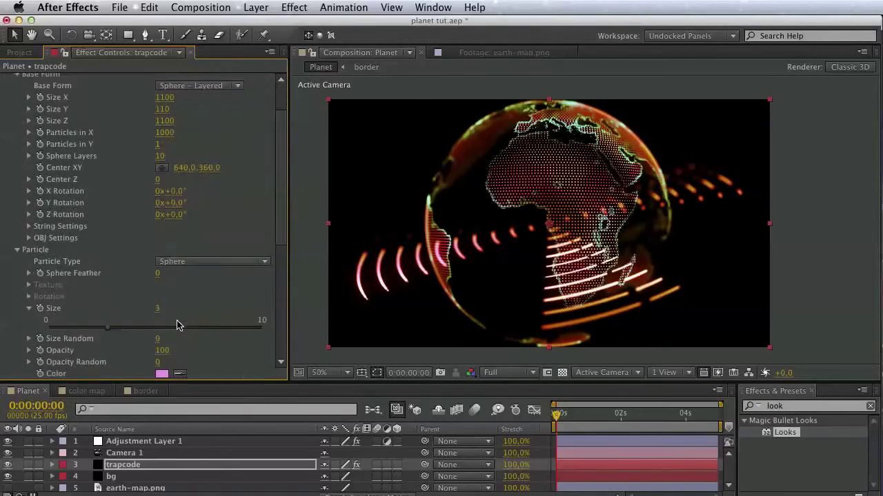
drag(100, 292, 87, 294)
scroll(118, 236, up, 3)
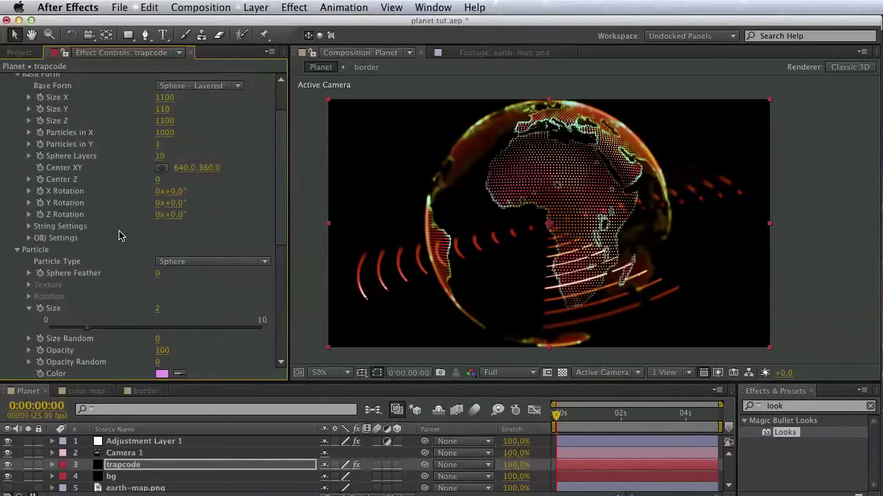
- Set the ring effect's Base Form Size Y to 1100
scroll(118, 236, up, 4)
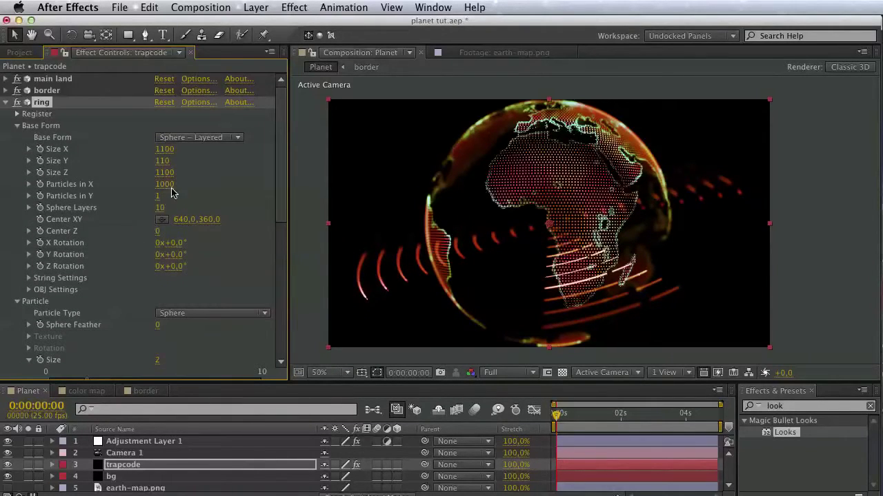
click(163, 163)
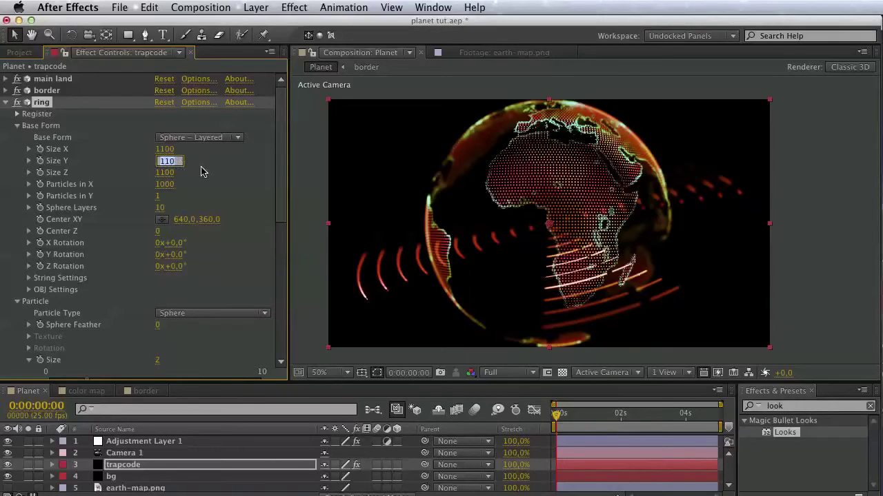
text(110)
key(Return)
- Set Sphere 1 in the ring effect's Spherical Field to strength 100 and radius 500
scroll(161, 282, down, 6)
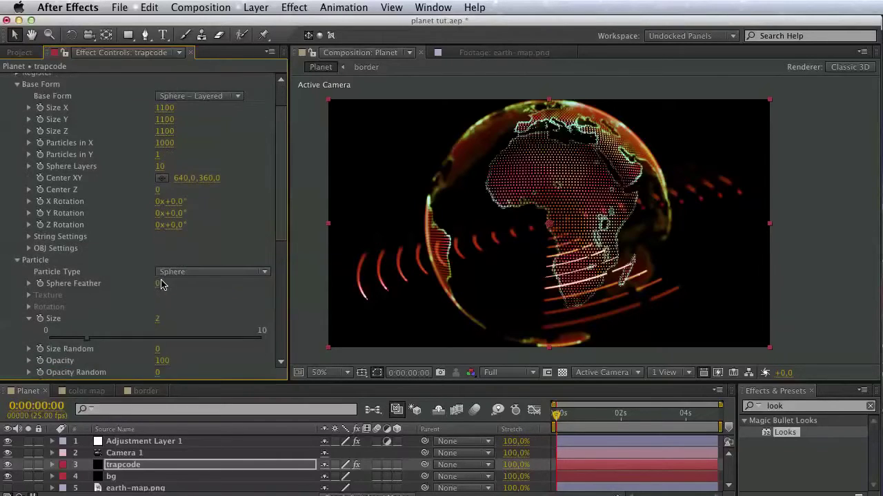
scroll(144, 294, down, 5)
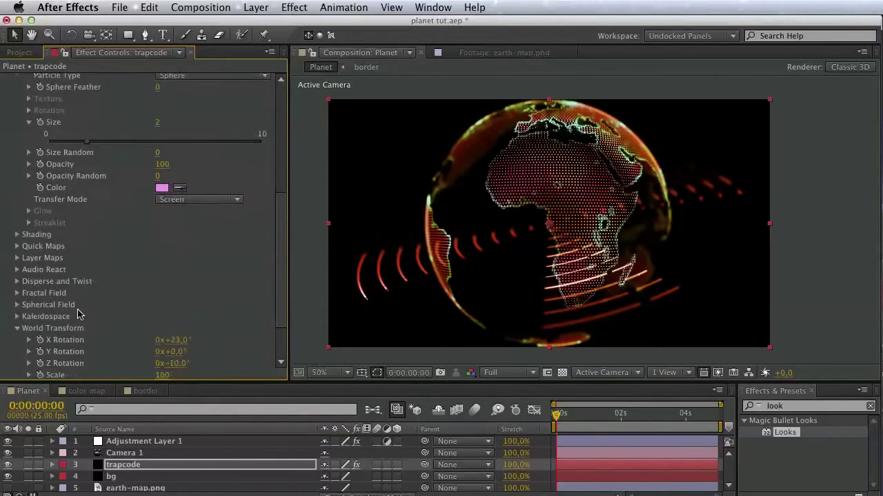
click(17, 305)
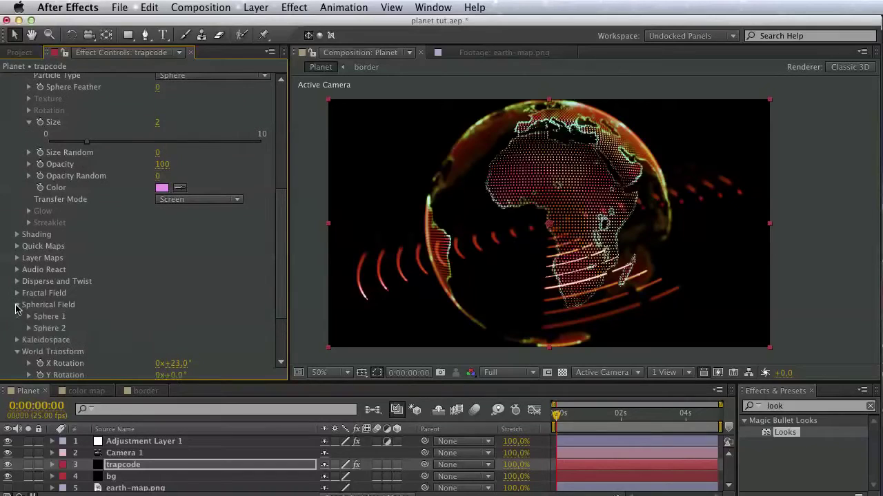
click(28, 318)
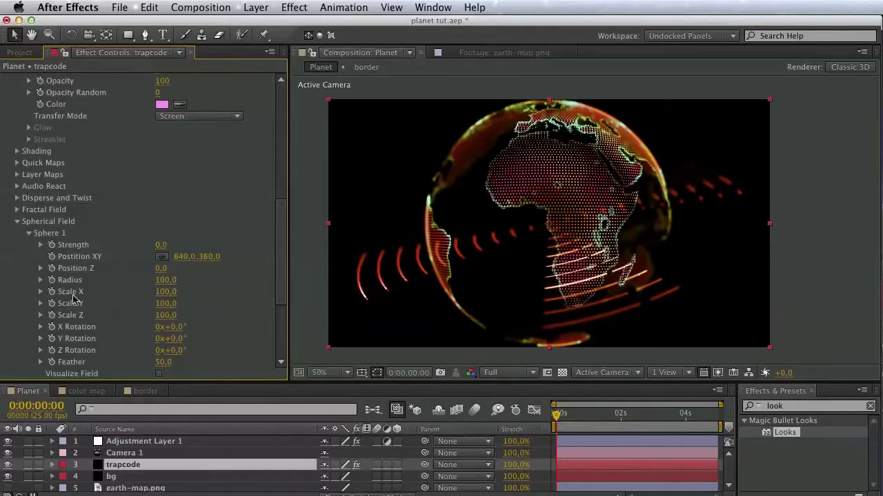
click(165, 247)
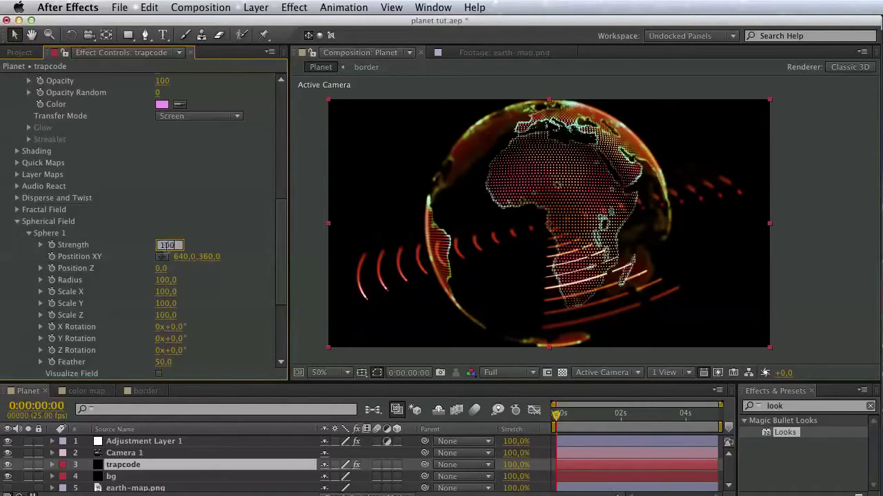
click(169, 279)
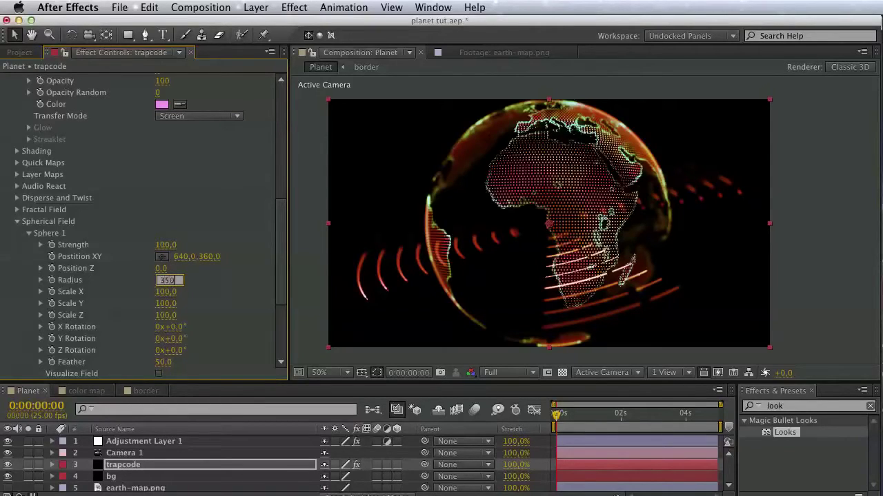
key(Return)
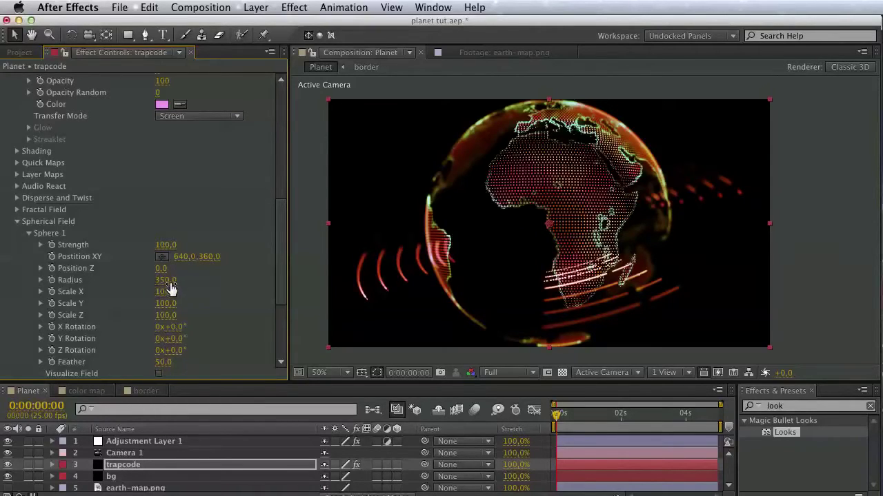
click(168, 280)
key(Return)
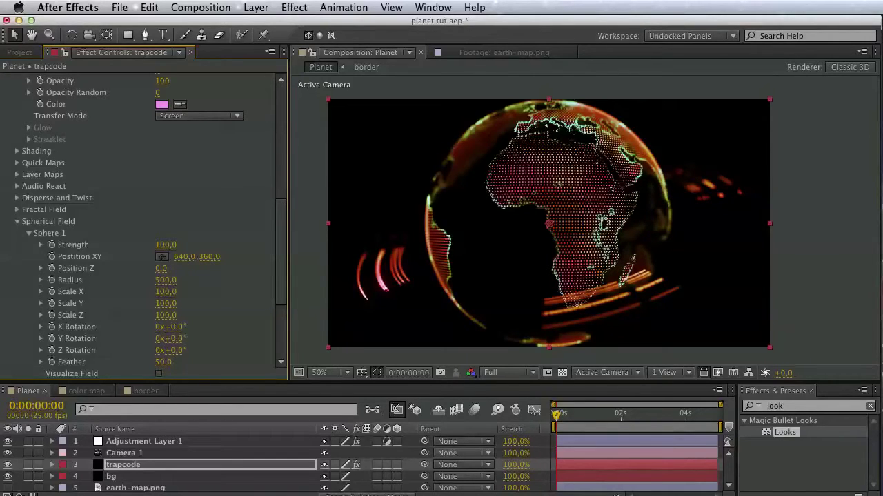
- Switch Camera 1's Depth of Field off and back on to compare the image
click(130, 455)
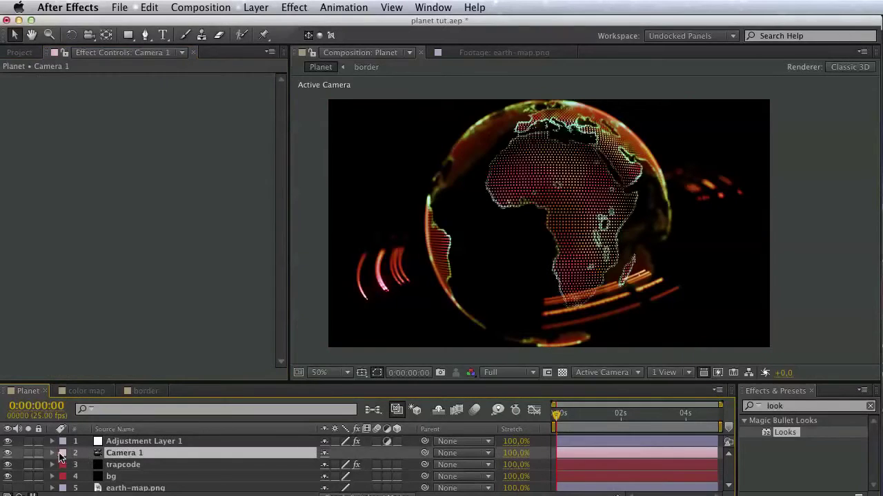
click(53, 453)
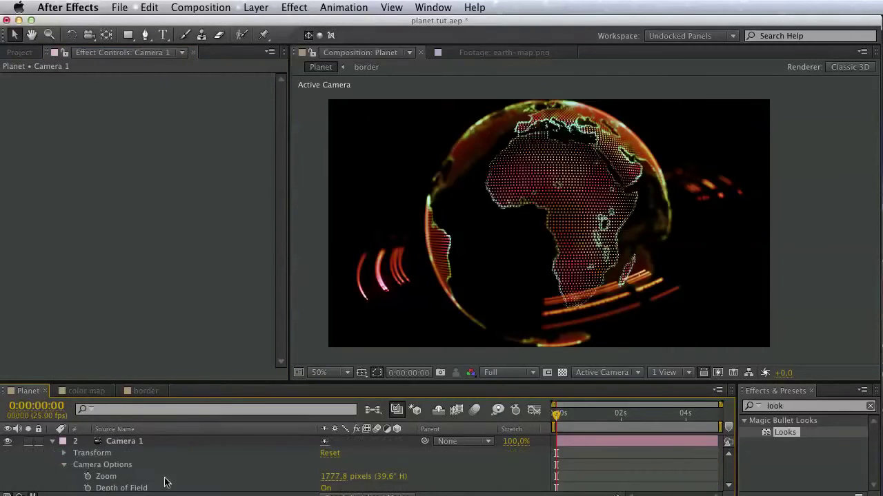
scroll(166, 483, down, 2)
click(325, 463)
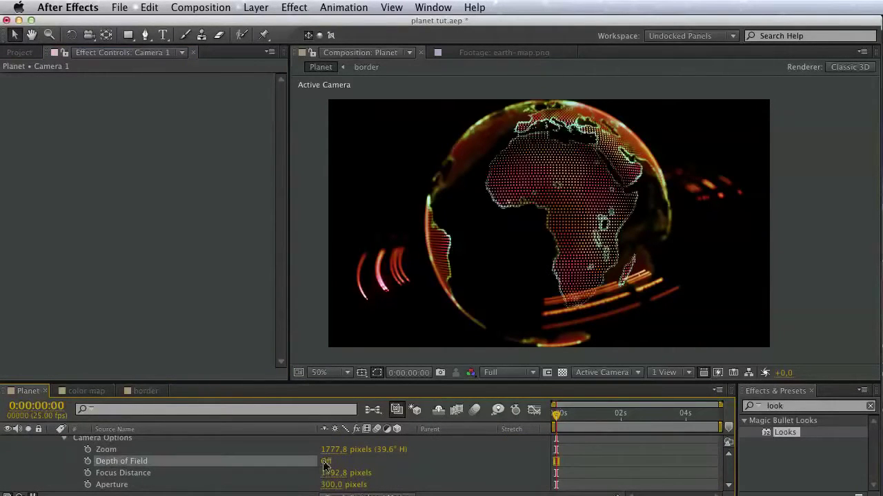
click(325, 464)
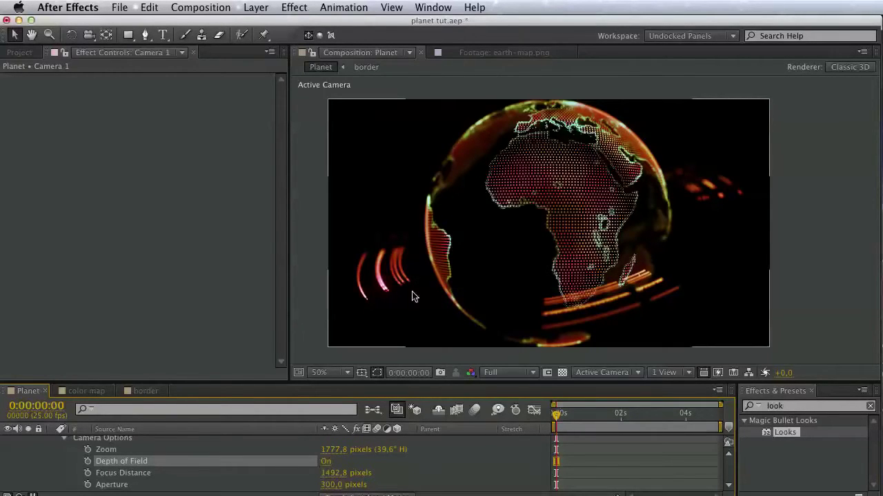
- Select Adjustment Layer 1 and compare the image with its Looks effect disabled and re-enabled
scroll(162, 453, up, 2)
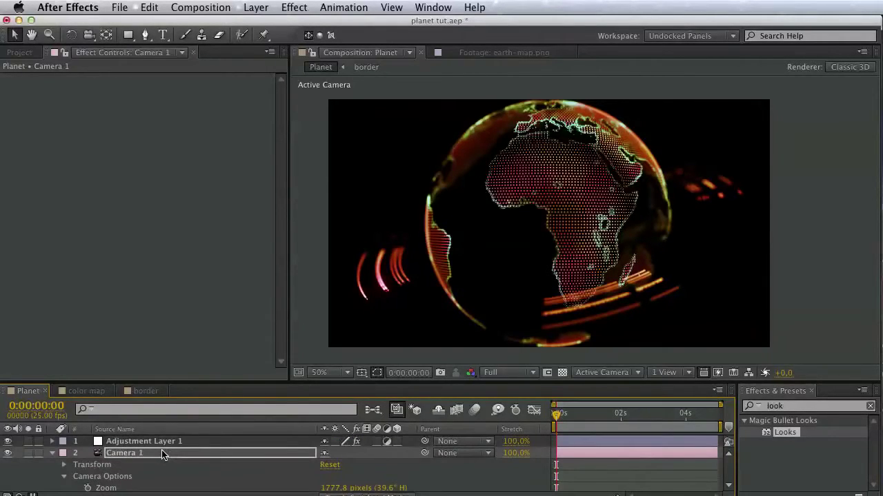
click(162, 453)
click(158, 442)
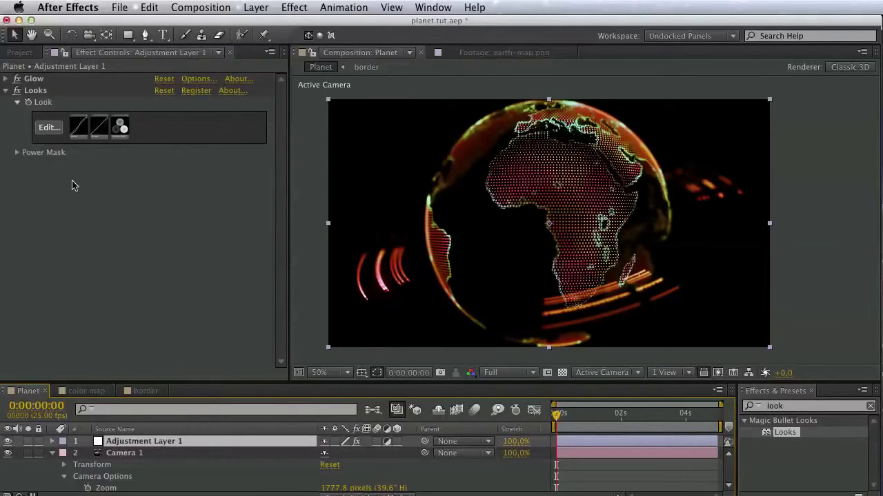
click(16, 90)
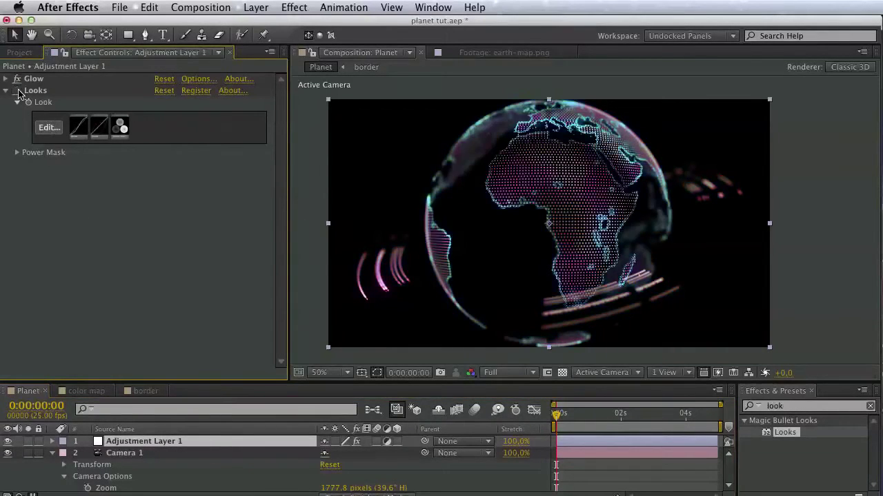
click(16, 90)
- Replace the adjustment layer's Redscale look with a purple-cyan preset combining Curves, Color Contrast, Gradient, Ranged Saturation and Auto Shoulder, and apply it
click(49, 127)
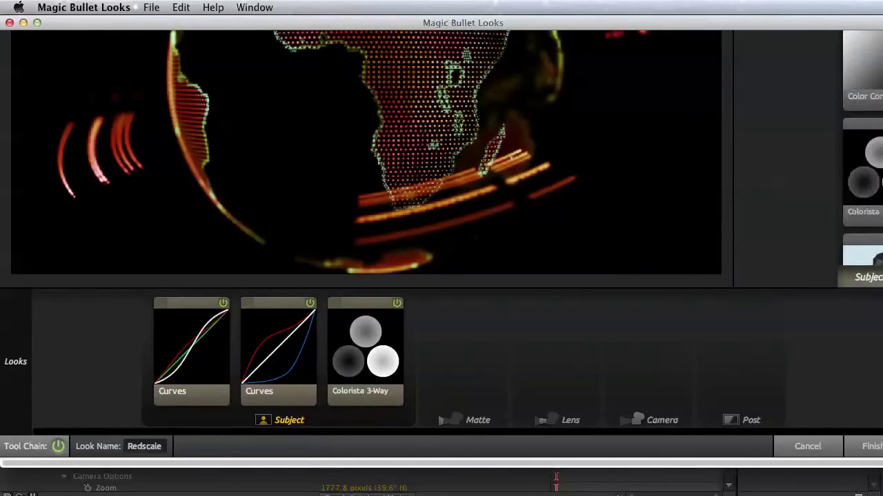
scroll(442, 244, up, 5)
mouse_move(24, 245)
scroll(207, 338, down, 1)
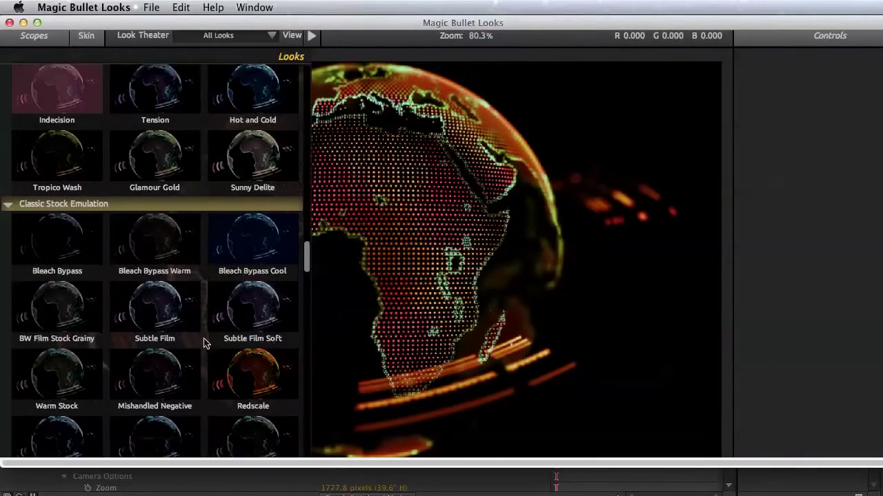
scroll(222, 393, down, 2)
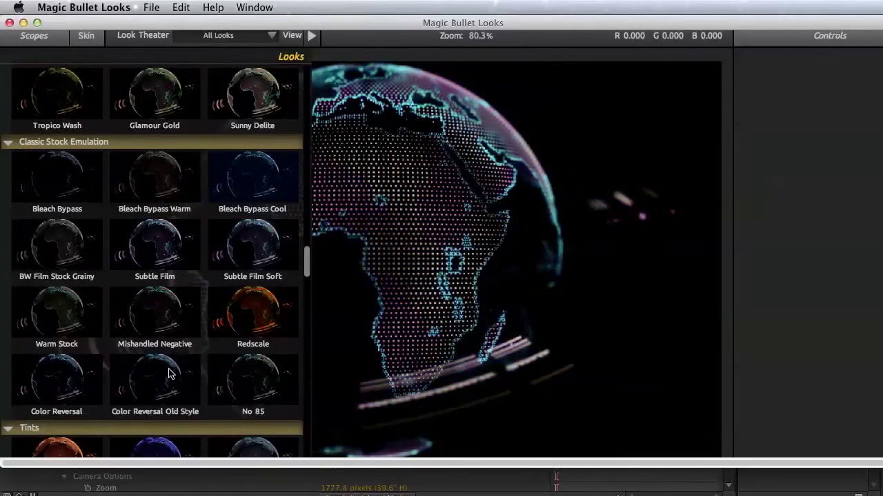
scroll(211, 384, down, 2)
scroll(186, 421, down, 5)
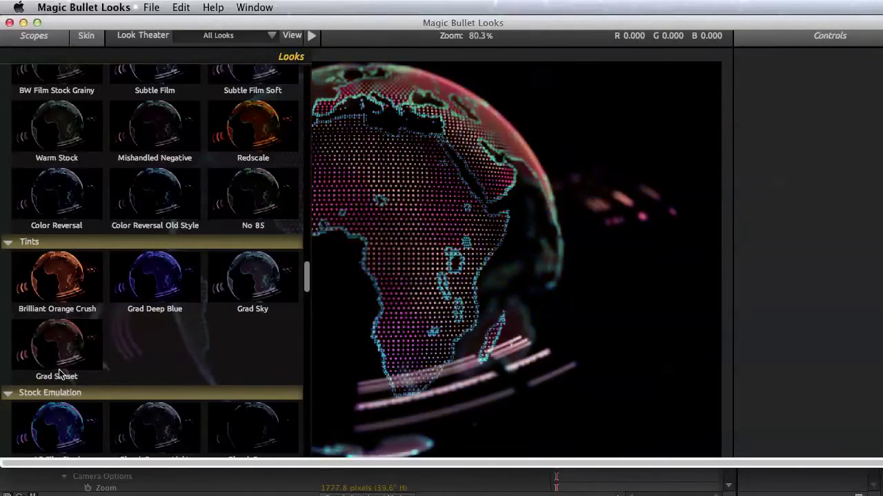
scroll(87, 383, down, 1)
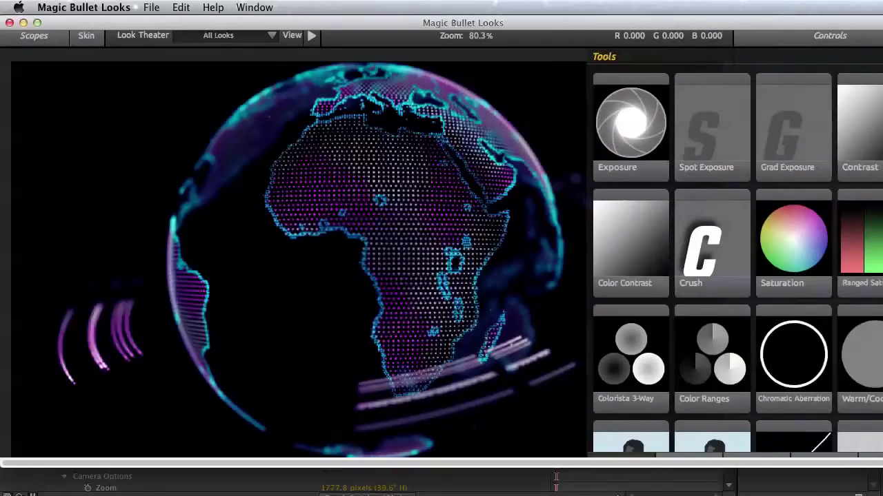
scroll(442, 244, down, 5)
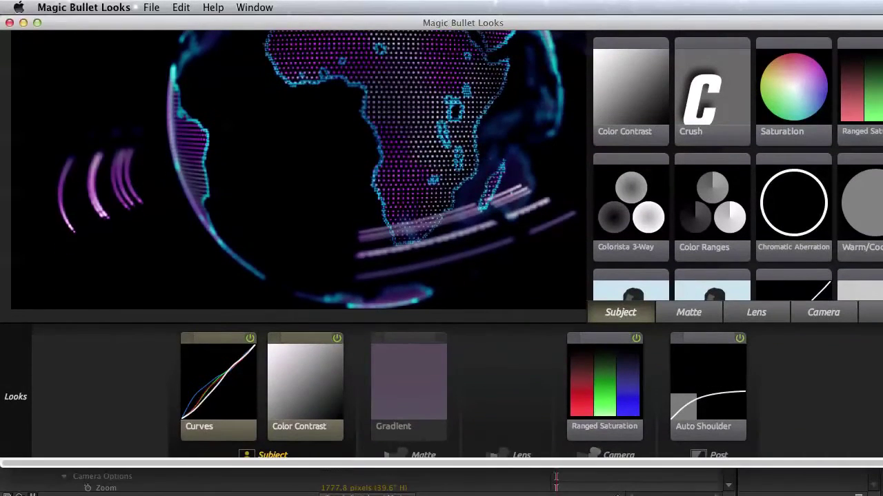
scroll(441, 245, down, 2)
click(863, 448)
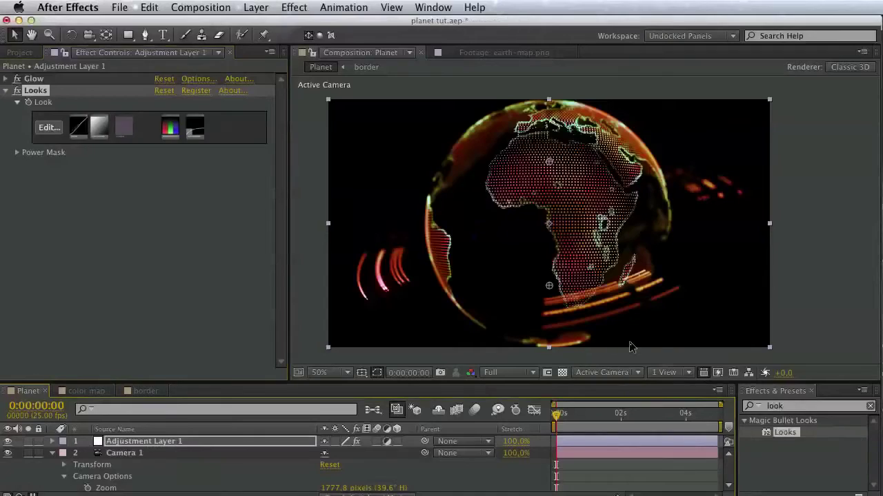
- Collapse Camera 1's properties and set the Size layer map of the trapcode layer's ring effect to None
scroll(560, 288, up, 1)
key(space)
mouse_move(557, 263)
mouse_down()
mouse_move(553, 335)
mouse_move(503, 297)
mouse_move(449, 351)
mouse_move(518, 335)
mouse_move(509, 219)
mouse_move(529, 196)
mouse_move(694, 256)
mouse_up()
key(v)
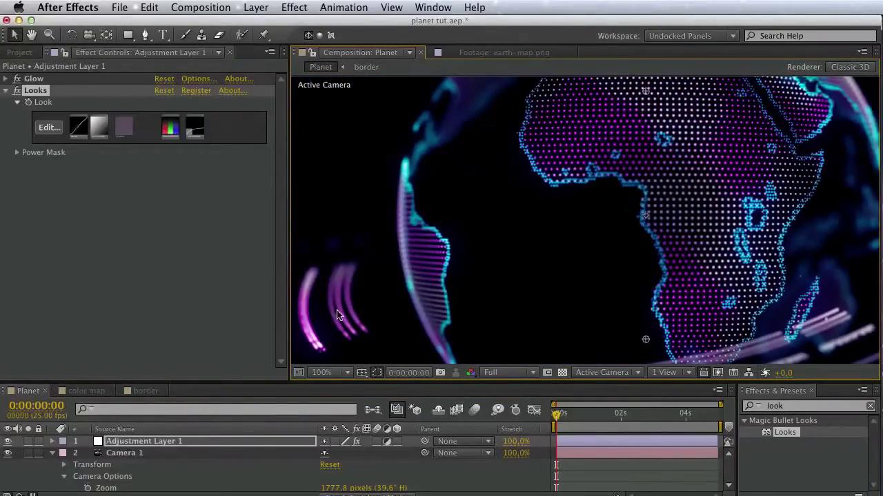
click(53, 454)
click(123, 465)
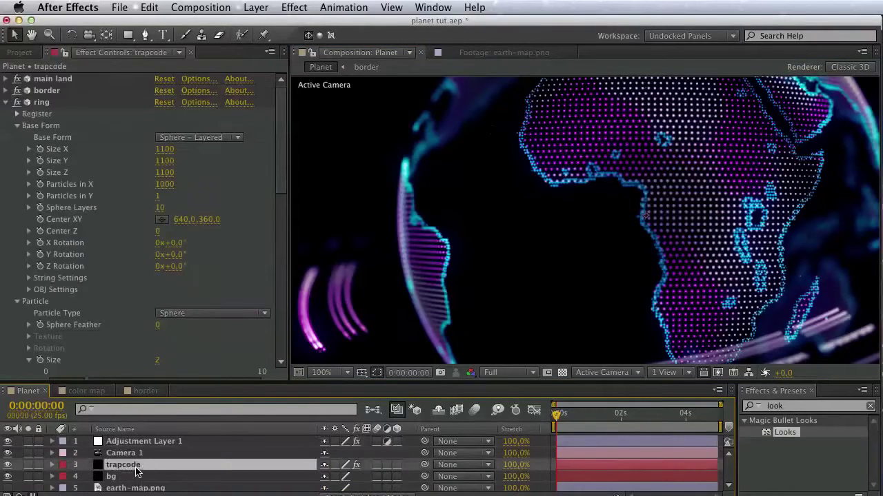
scroll(72, 207, down, 10)
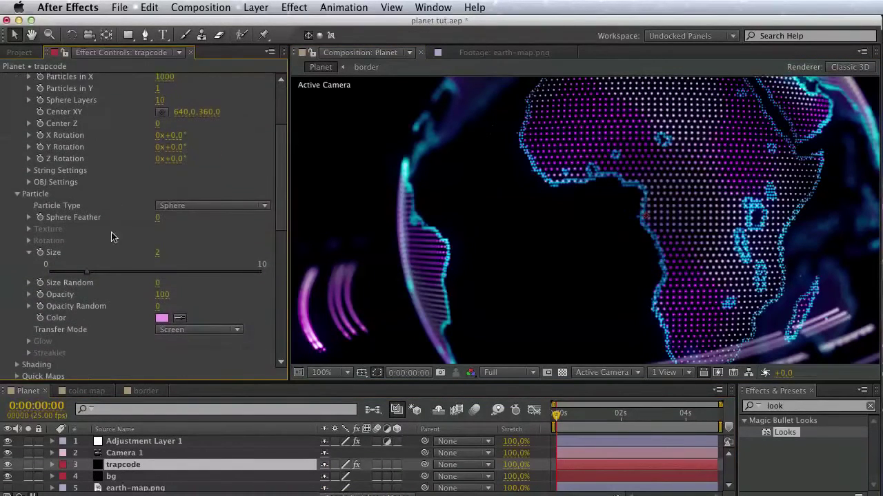
scroll(48, 319, down, 4)
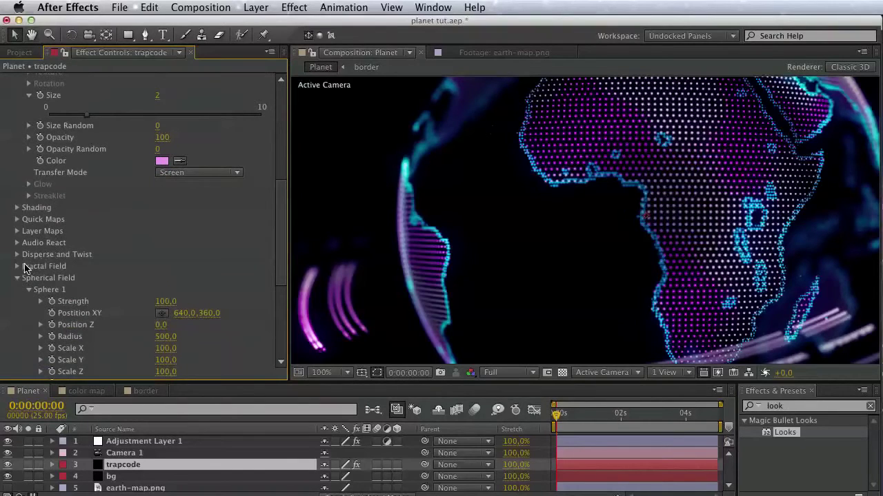
click(16, 231)
scroll(18, 235, down, 2)
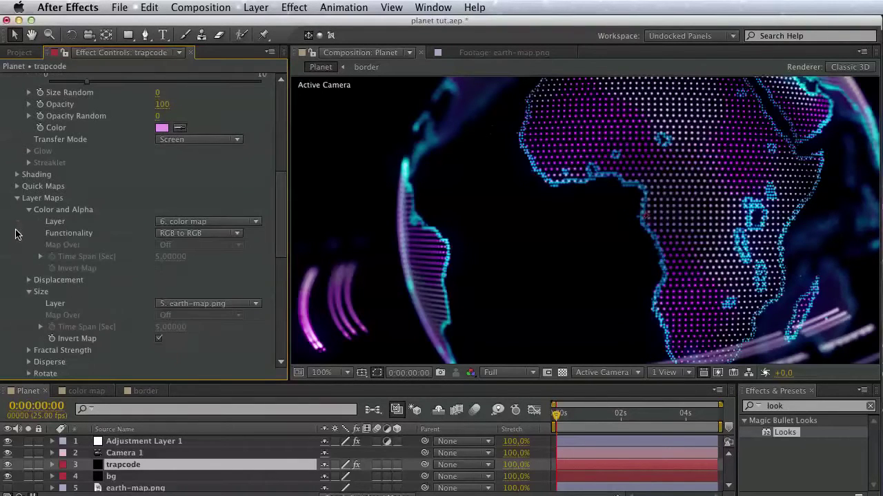
click(169, 303)
click(172, 312)
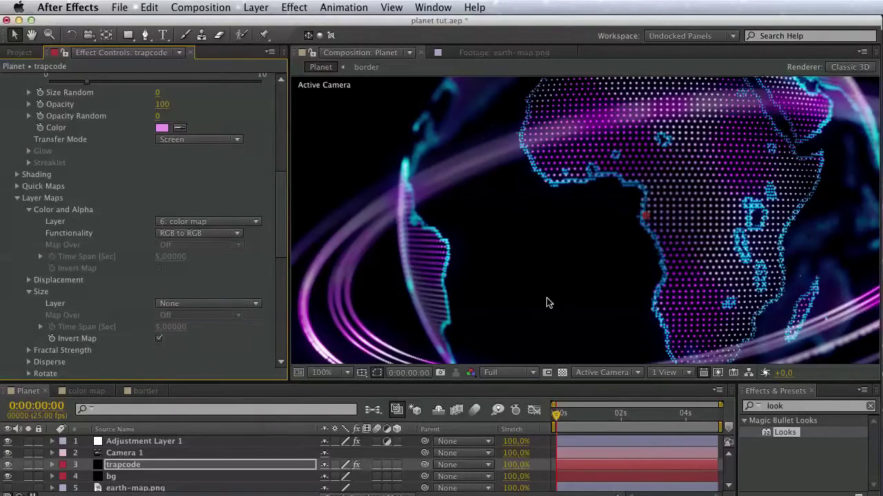
- Reduce the ring effect's particle size to 1
drag(547, 302, 303, 320)
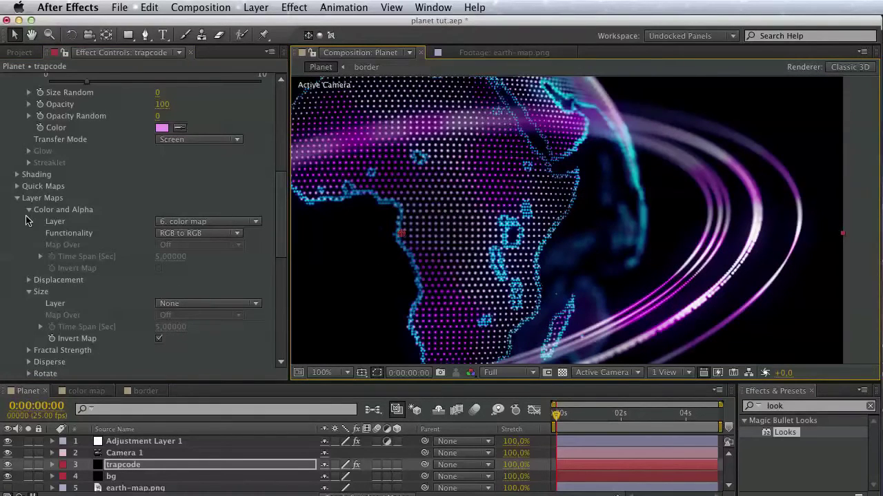
scroll(33, 173, up, 6)
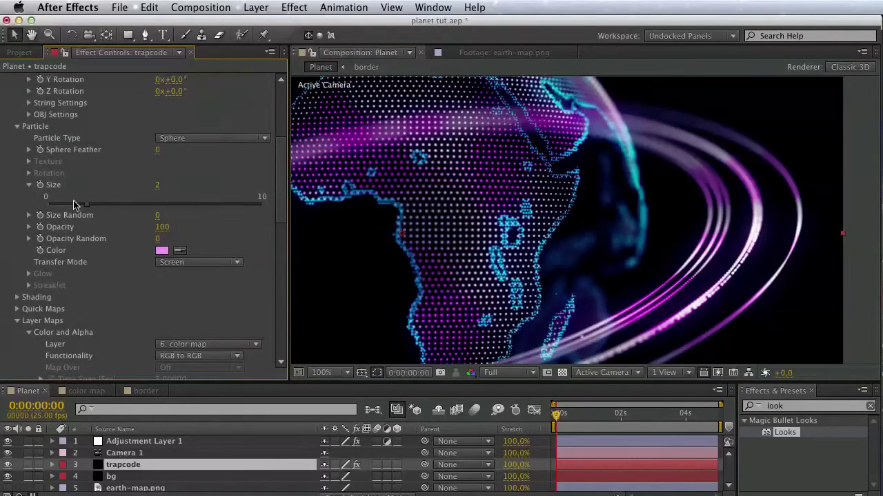
drag(81, 208, 74, 211)
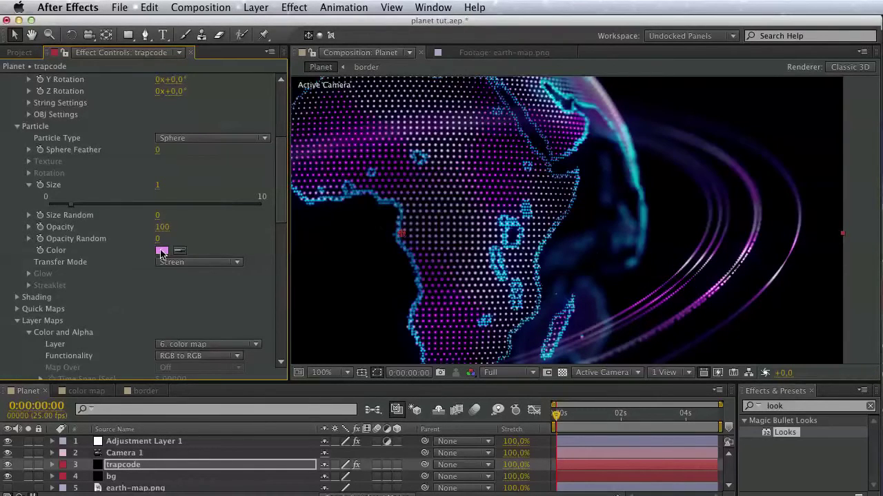
- Change the ring's particle color to light blue with hue 196, saturation 66% and brightness 100%
click(162, 251)
click(761, 378)
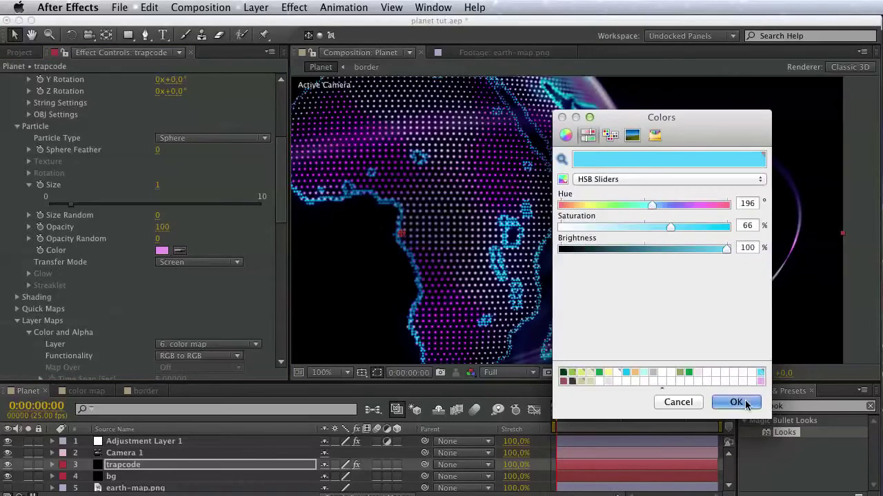
click(735, 402)
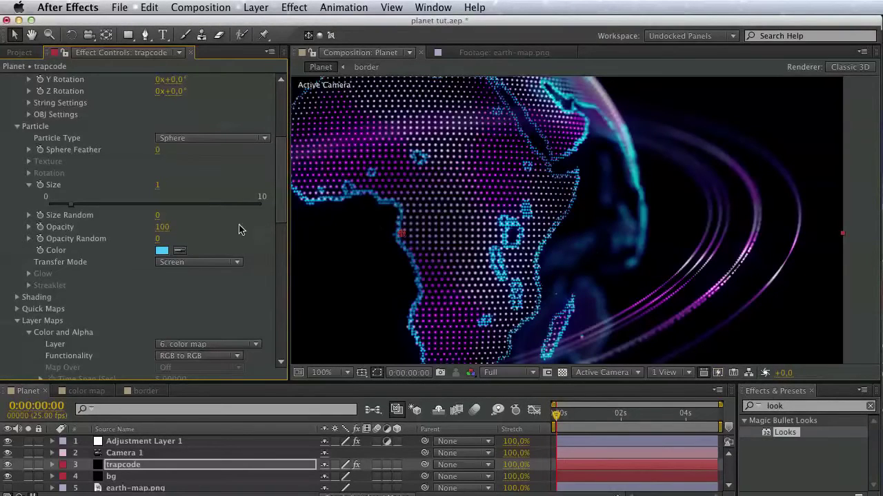
- Set the ring effect's Color and Alpha layer map to None
click(230, 264)
drag(111, 296, 128, 179)
click(198, 225)
click(203, 238)
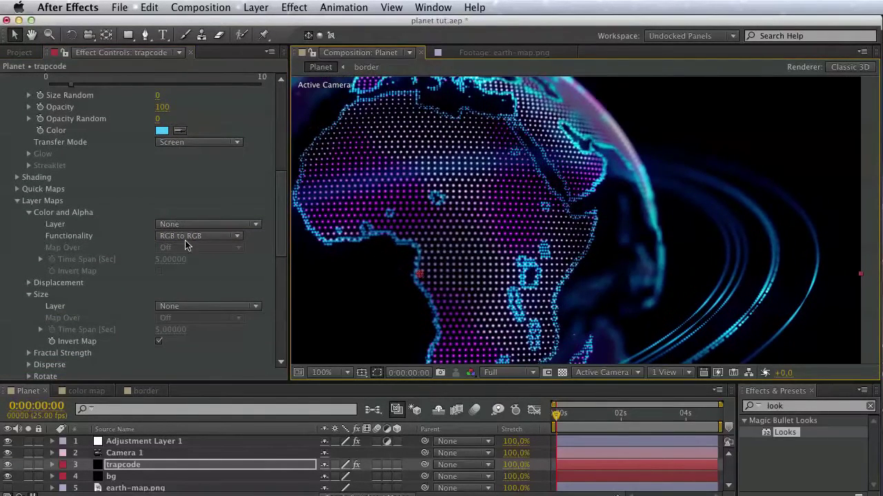
scroll(117, 235, up, 8)
key(space)
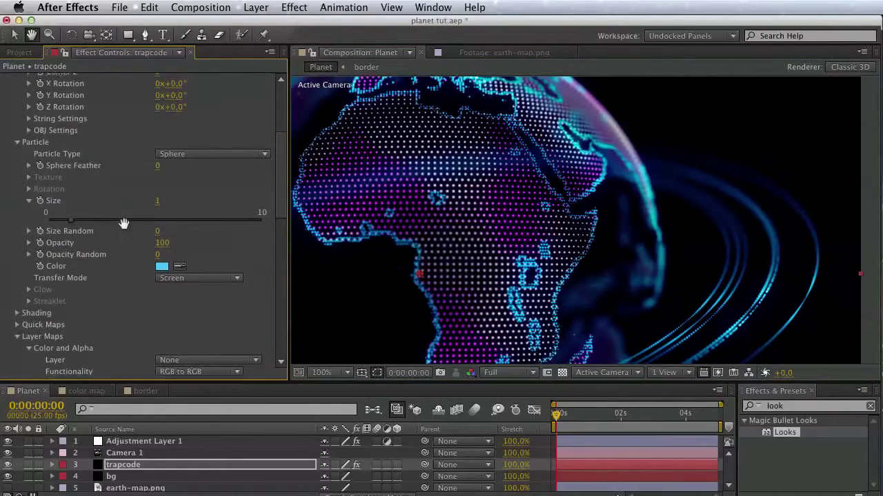
scroll(124, 223, up, 4)
scroll(581, 271, down, 2)
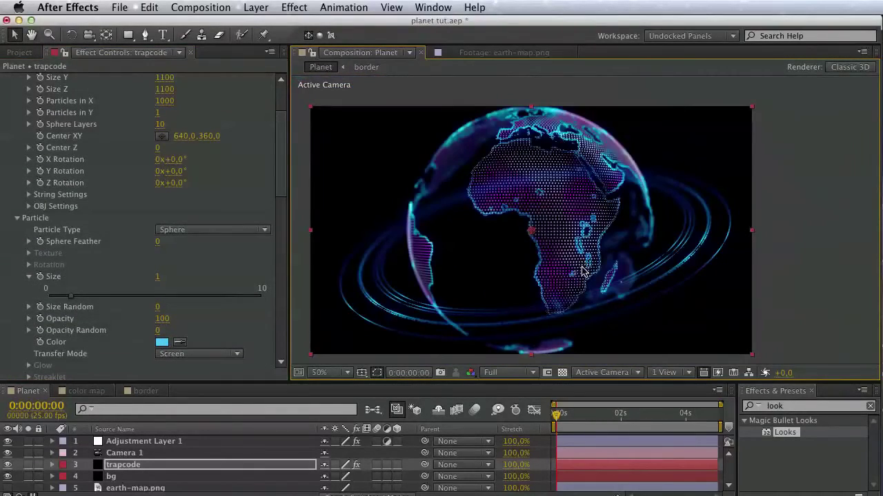
scroll(581, 271, up, 2)
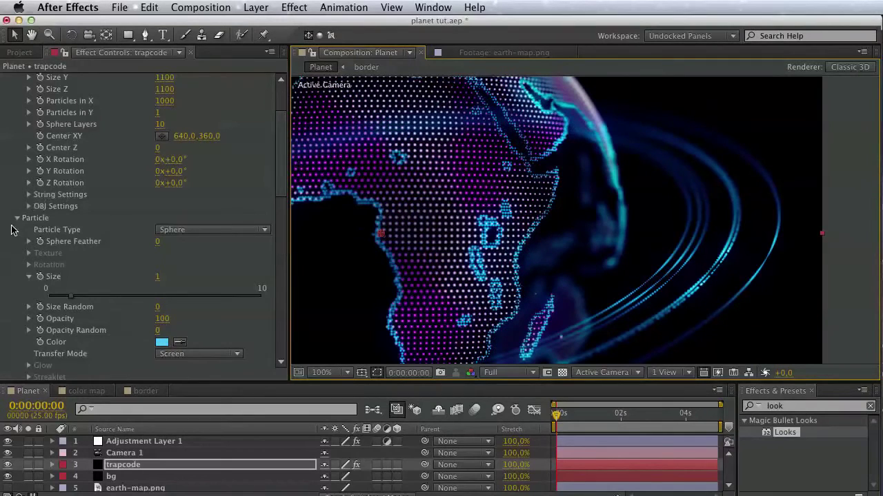
- Collapse the ring effect's Layer Maps and set the Feather of Sphere 1 in its Spherical Field to 56.4
scroll(42, 235, down, 11)
key(space)
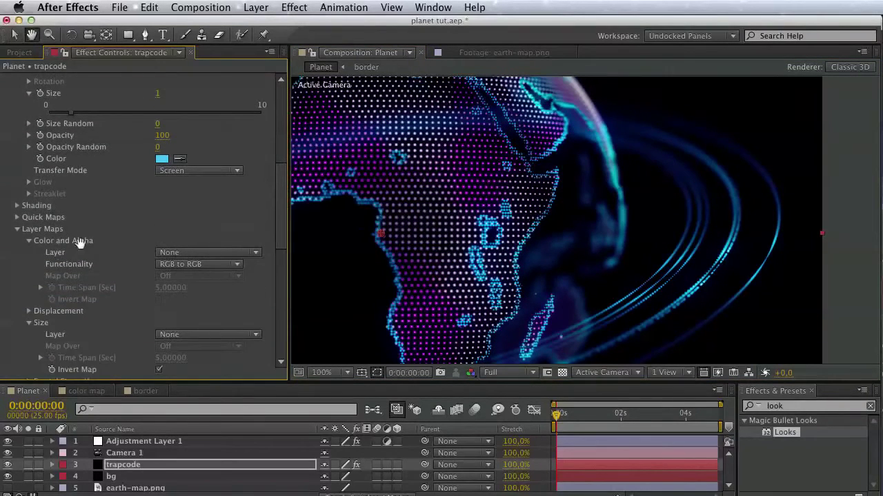
scroll(79, 242, down, 3)
click(17, 183)
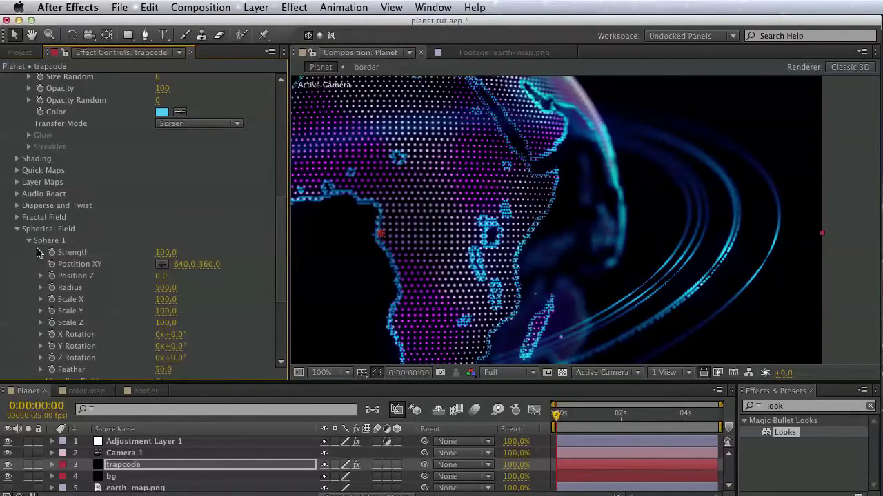
scroll(108, 260, down, 3)
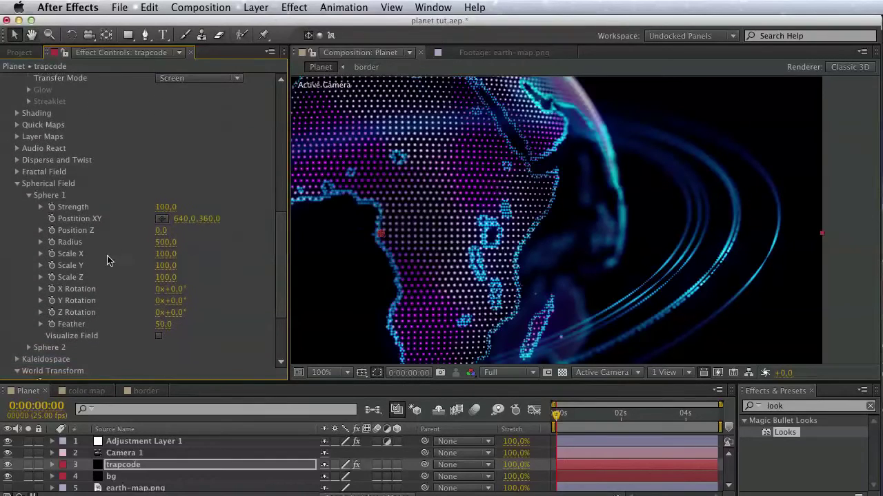
click(40, 324)
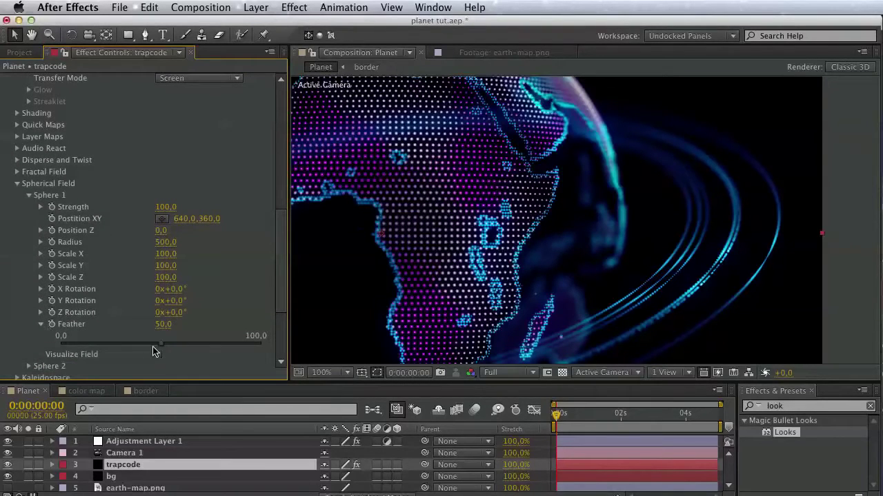
drag(152, 345, 69, 343)
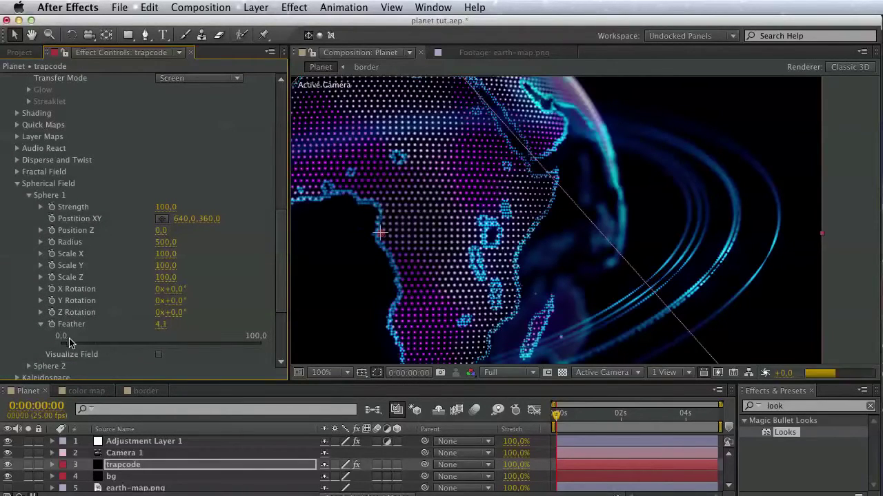
drag(135, 345, 200, 350)
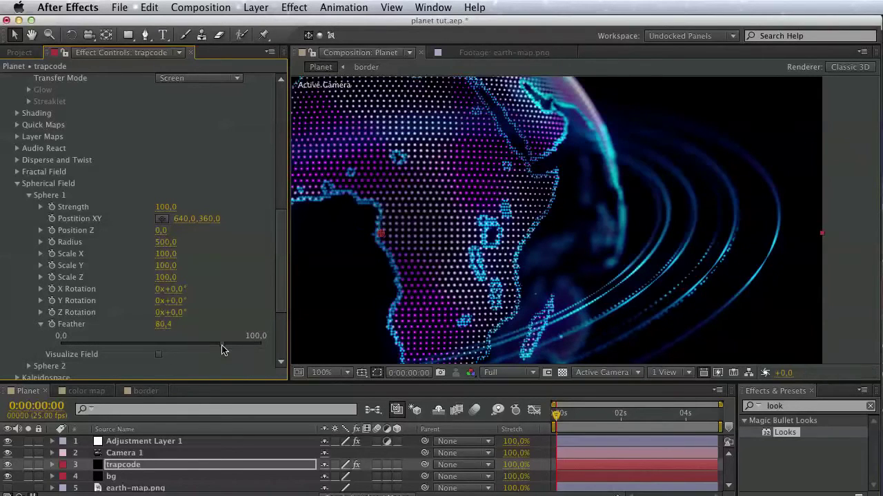
drag(359, 295, 605, 149)
drag(403, 189, 464, 247)
click(204, 346)
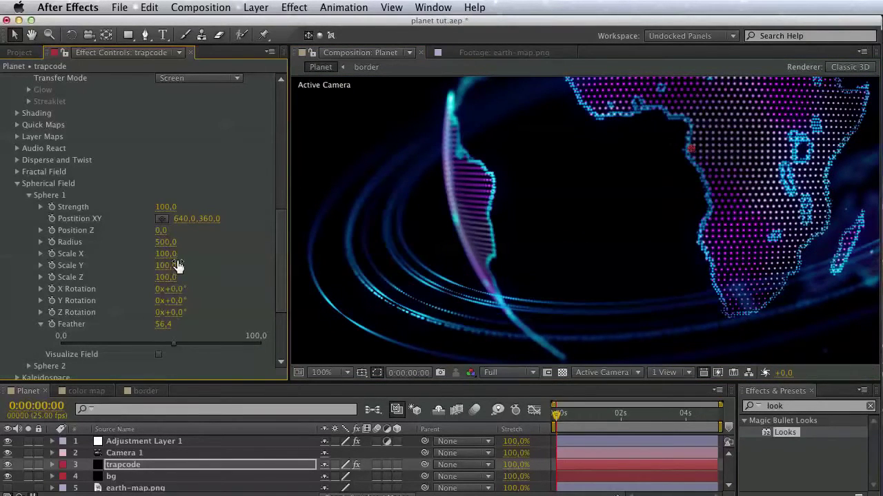
- Reduce the ring effect's Sphere Layers to 5
scroll(171, 276, up, 3)
scroll(166, 241, up, 8)
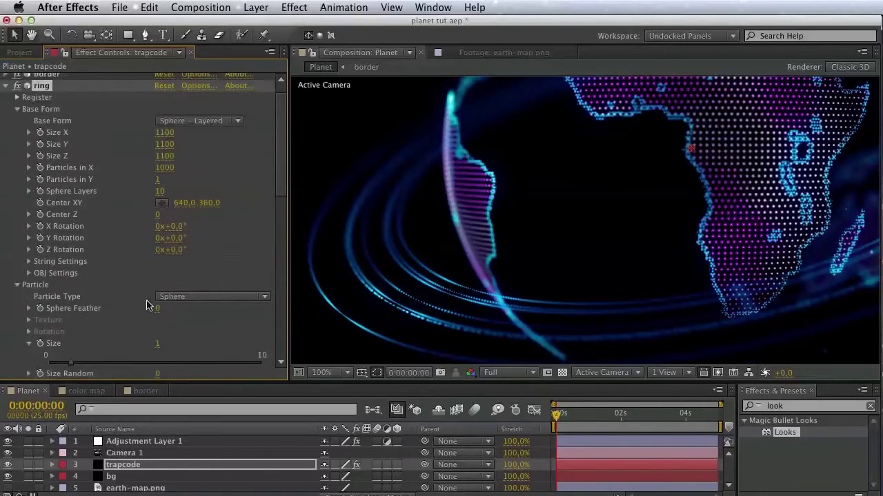
click(160, 191)
text(5)
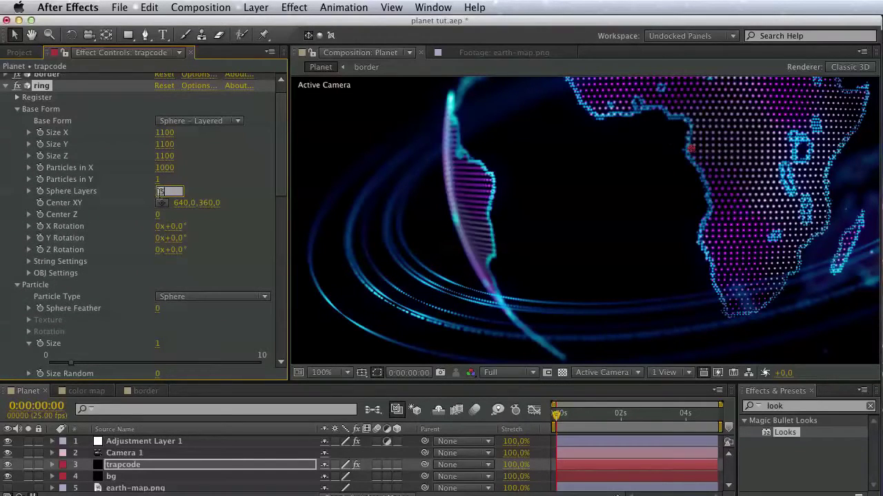
key(Return)
key(space)
drag(568, 188, 312, 289)
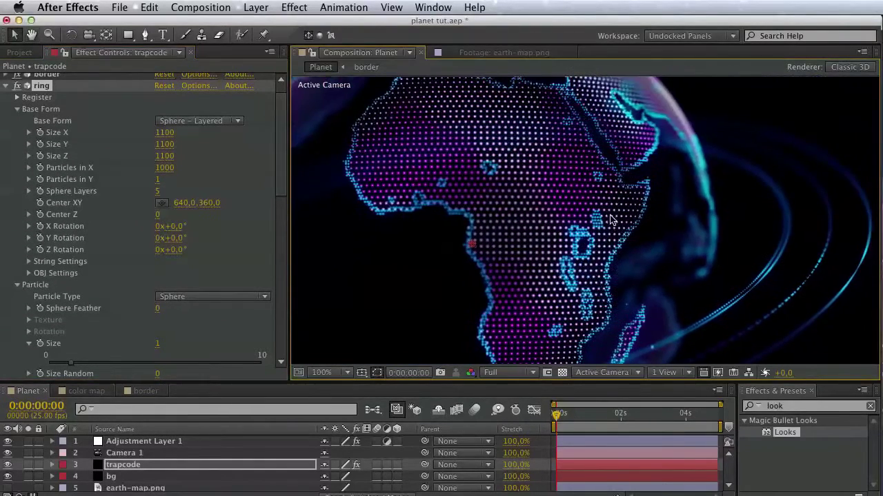
- Save the project
scroll(69, 297, down, 5)
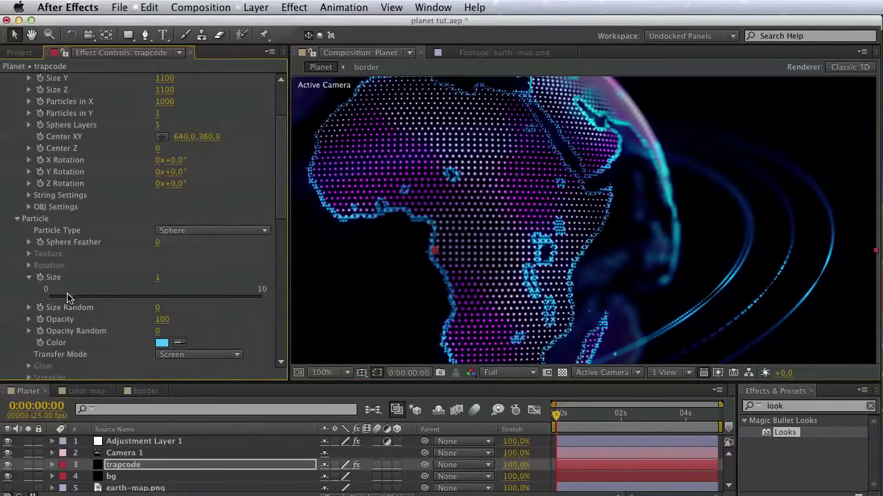
key(space)
mouse_move(104, 321)
mouse_down()
mouse_move(117, 307)
mouse_move(118, 327)
mouse_up()
key(space)
drag(518, 245, 680, 256)
key(v)
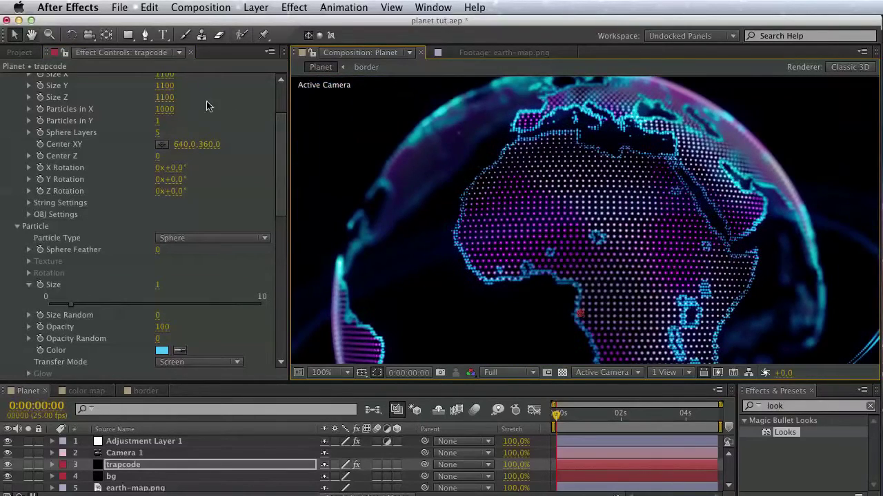
click(129, 7)
click(131, 112)
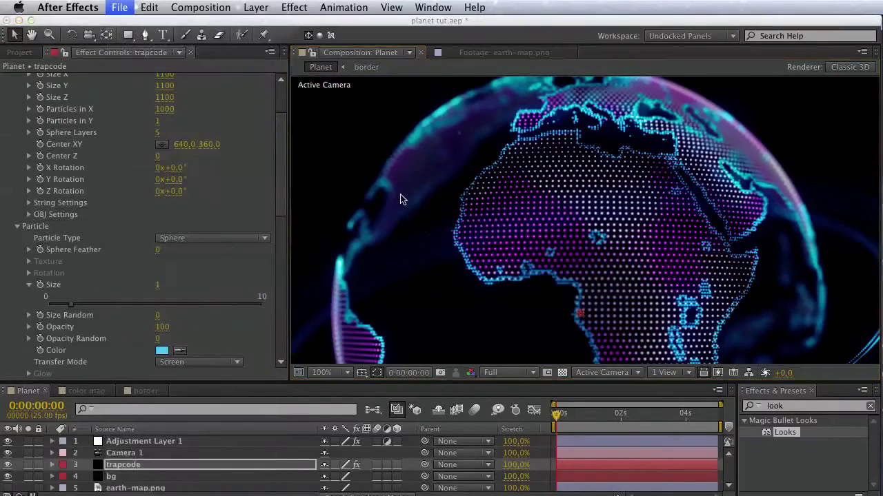
- Try Twist values of 7 and 1 on the ring effect under Disperse and Twist
key(h)
drag(403, 197, 261, 137)
key(v)
click(18, 227)
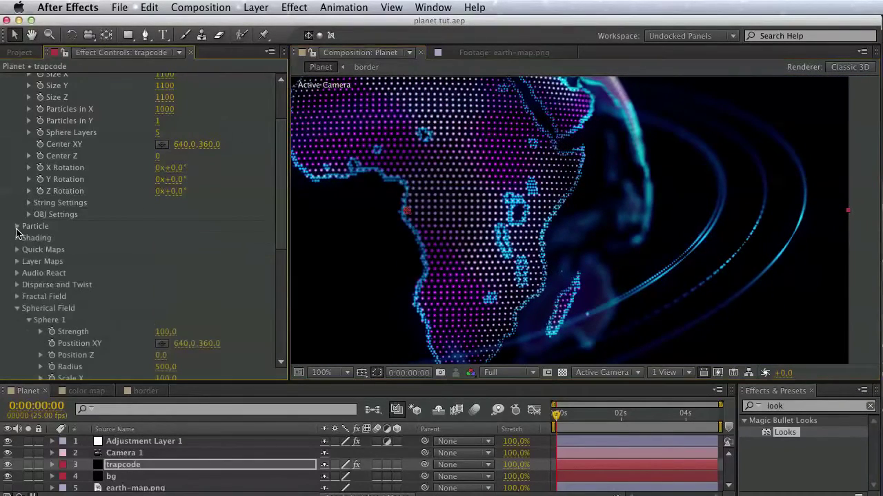
scroll(19, 258, down, 2)
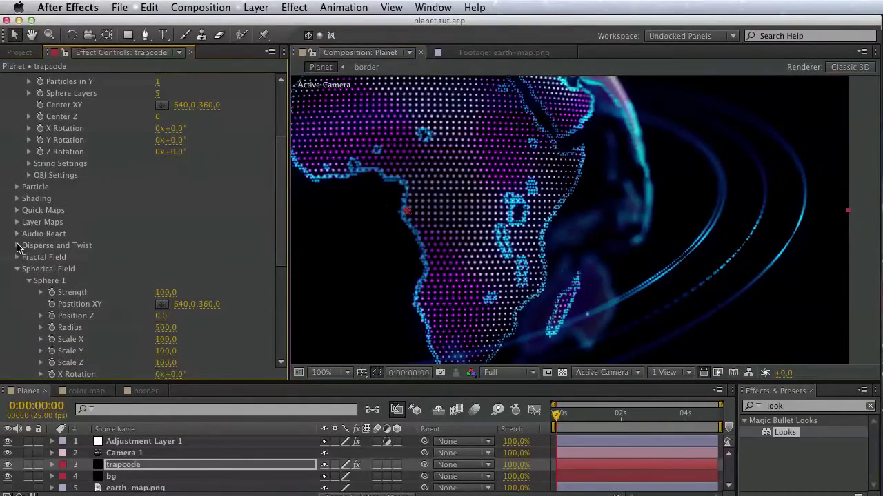
scroll(17, 272, down, 2)
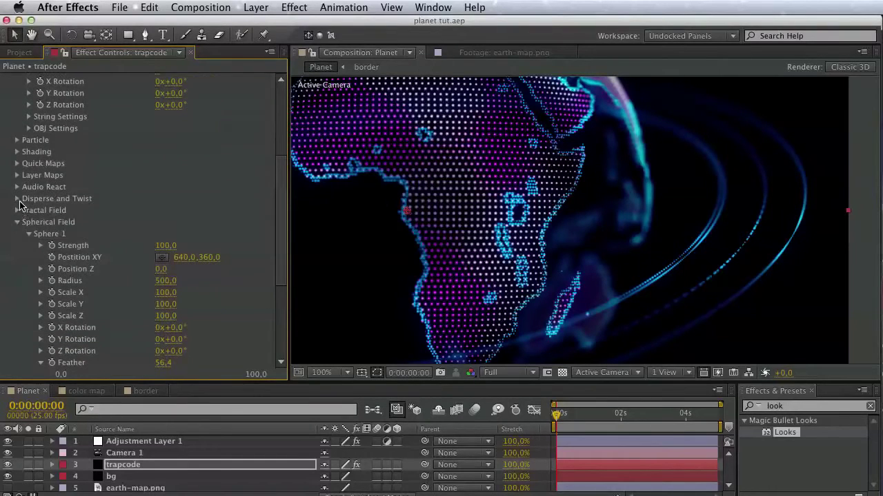
click(18, 199)
click(28, 222)
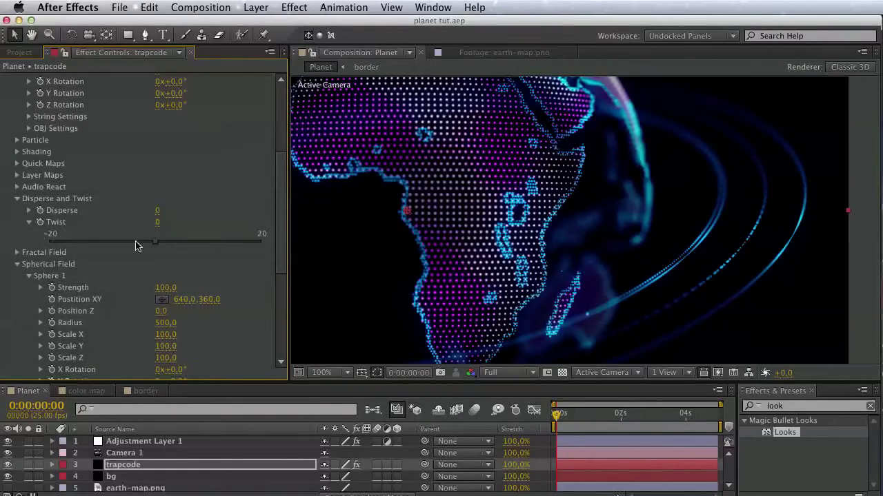
drag(155, 243, 193, 245)
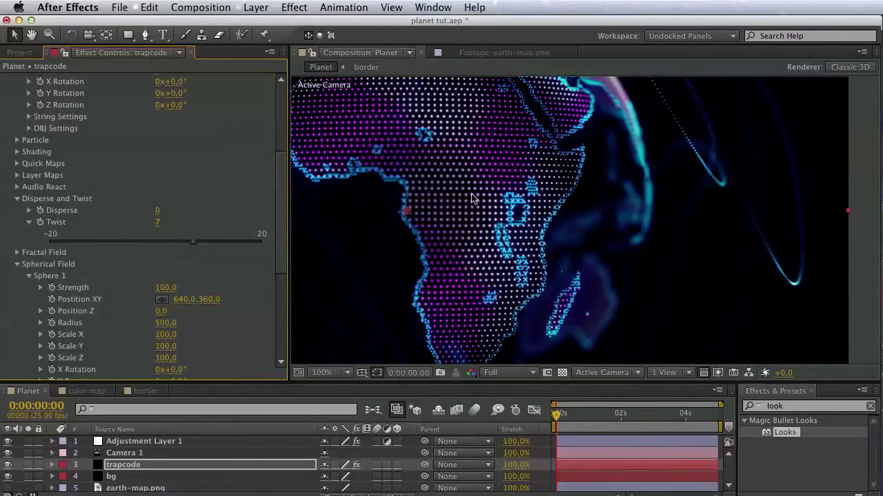
scroll(473, 199, down, 2)
mouse_move(616, 244)
mouse_down()
mouse_move(601, 209)
mouse_move(611, 234)
mouse_up()
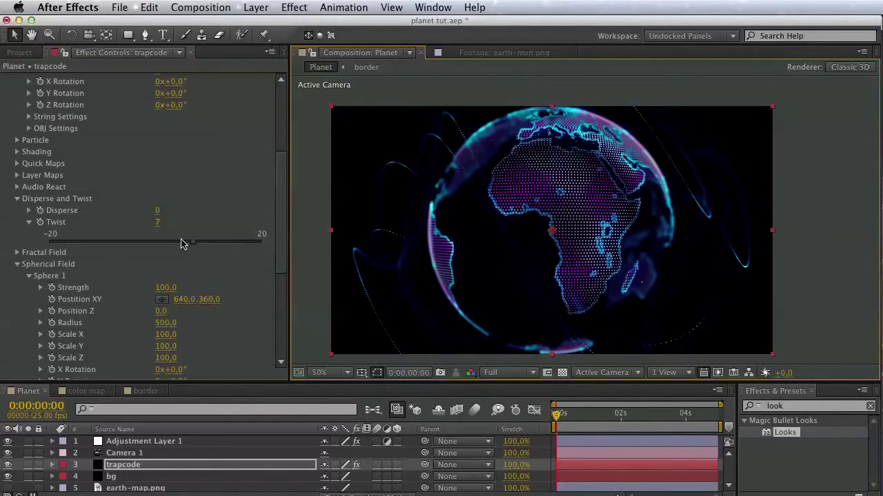
drag(169, 246, 152, 249)
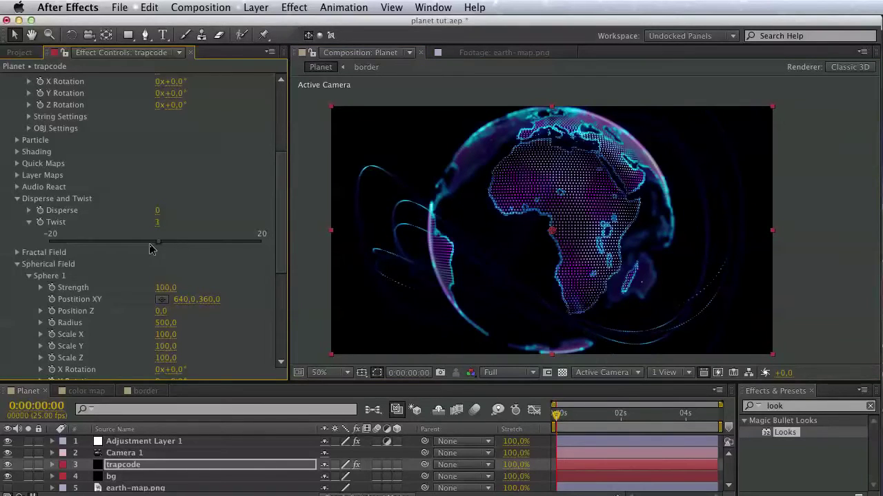
- Reset the ring effect's Twist to 0
click(157, 222)
text(0)
key(Return)
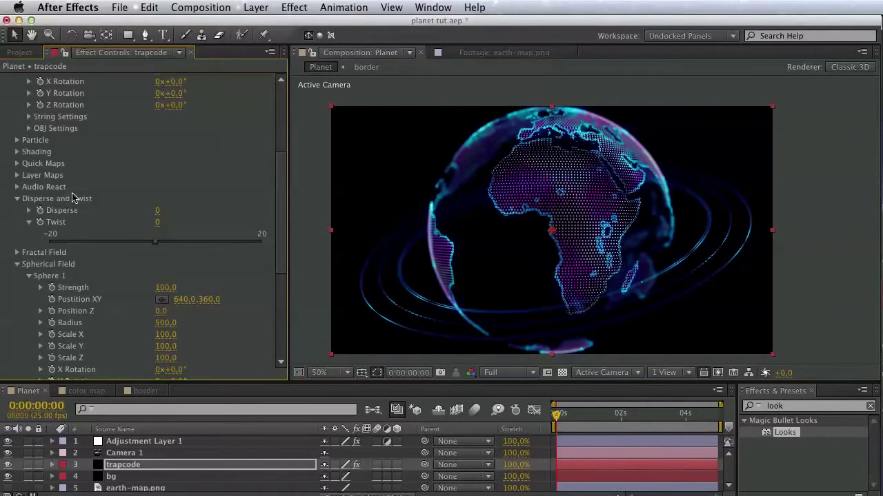
- Collapse the ring effect and duplicate it on the trapcode layer
scroll(82, 195, up, 5)
click(6, 103)
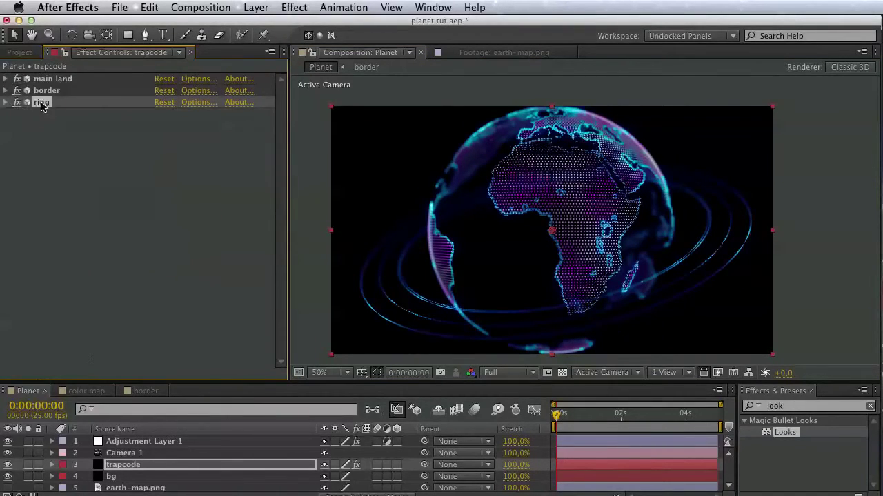
click(150, 7)
click(166, 146)
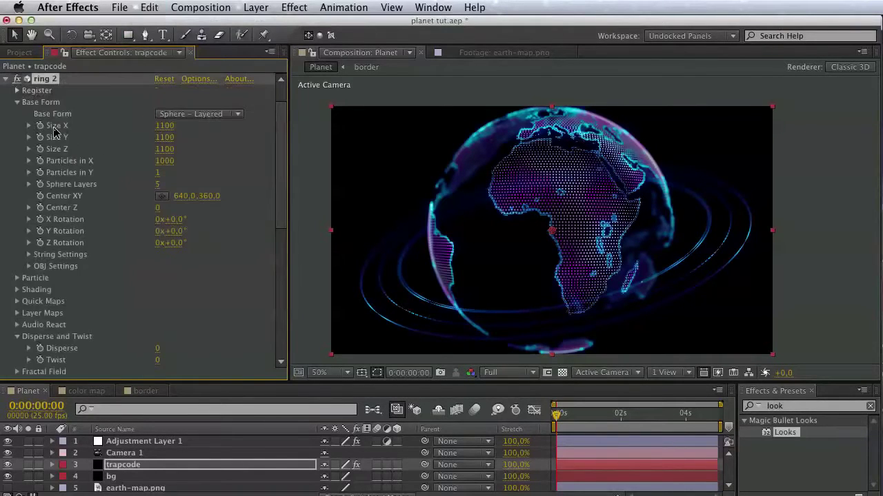
- Set Size X, Size Y and Size Z of the duplicated ring effect to 750
click(171, 127)
text(750)
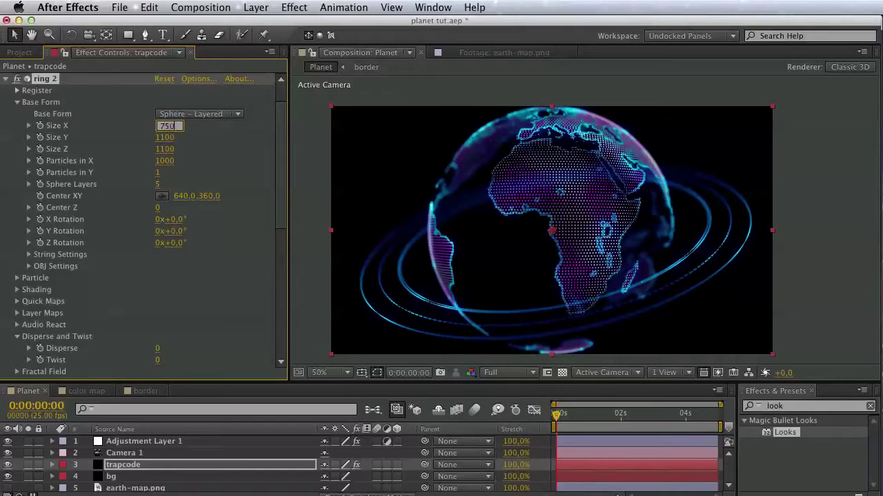
key(Tab)
text(750)
click(169, 150)
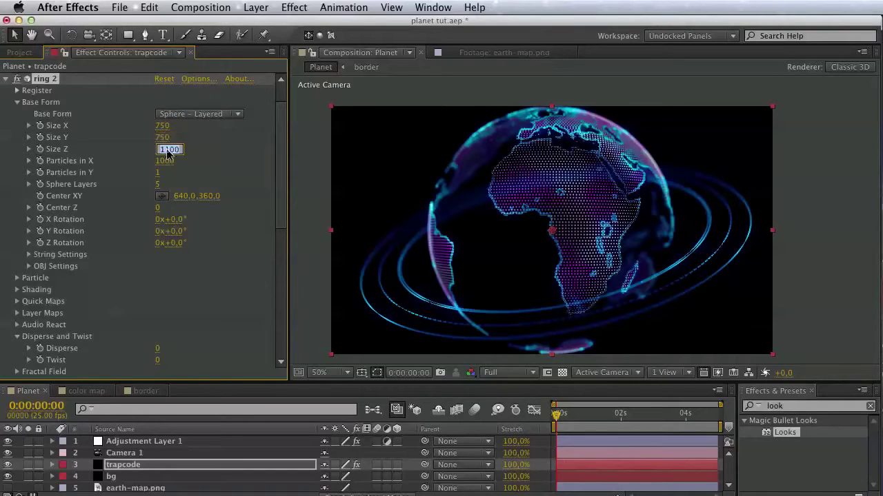
text(750)
click(223, 173)
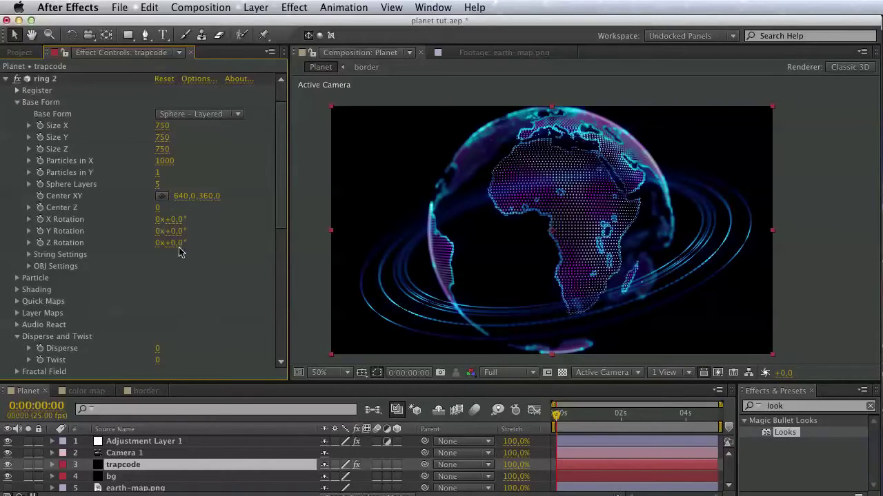
- Reduce the Sphere Layers of the ring 2 effect to 1
key(h)
drag(186, 282, 190, 138)
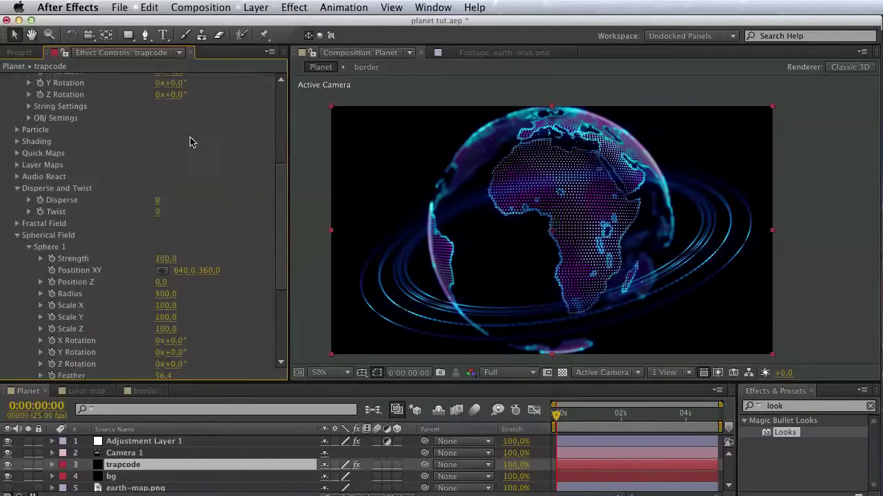
drag(195, 201, 193, 86)
drag(116, 242, 110, 174)
key(v)
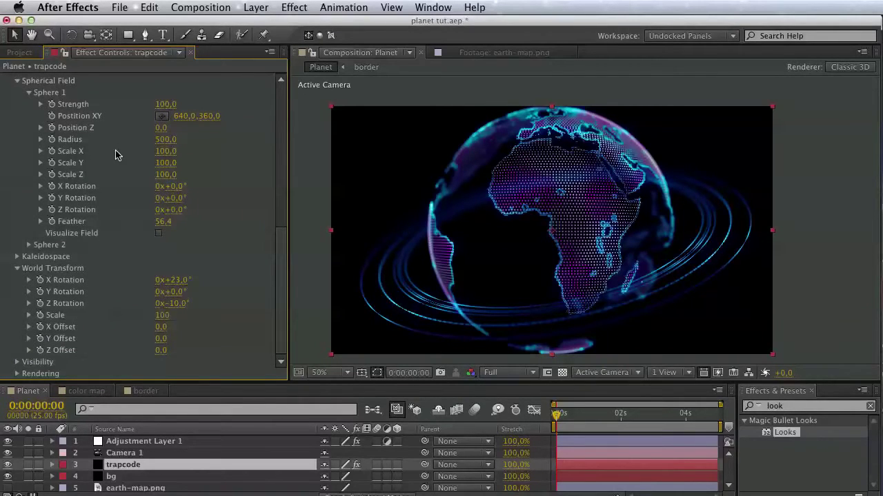
scroll(117, 207, up, 5)
scroll(118, 271, up, 3)
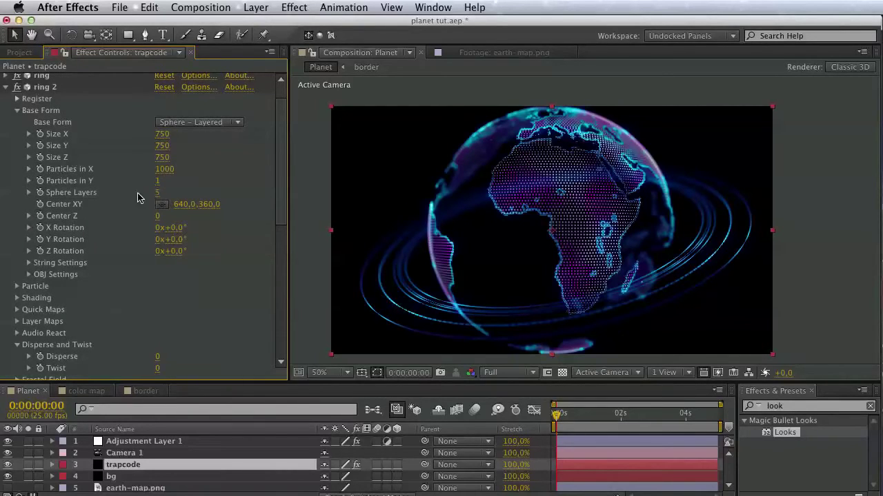
click(158, 194)
key(Return)
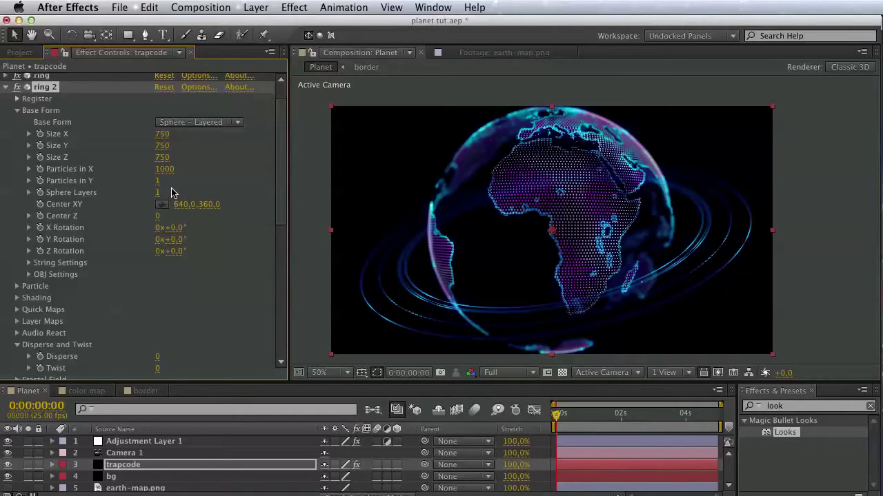
drag(212, 254, 215, 134)
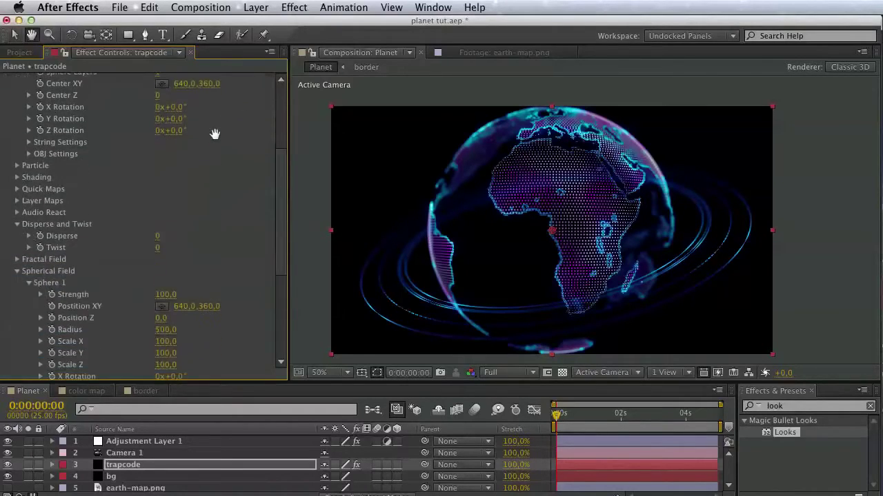
- Set the Particles in Y of the ring 2 effect to 5
drag(218, 205, 216, 147)
drag(222, 252, 223, 216)
scroll(220, 215, up, 6)
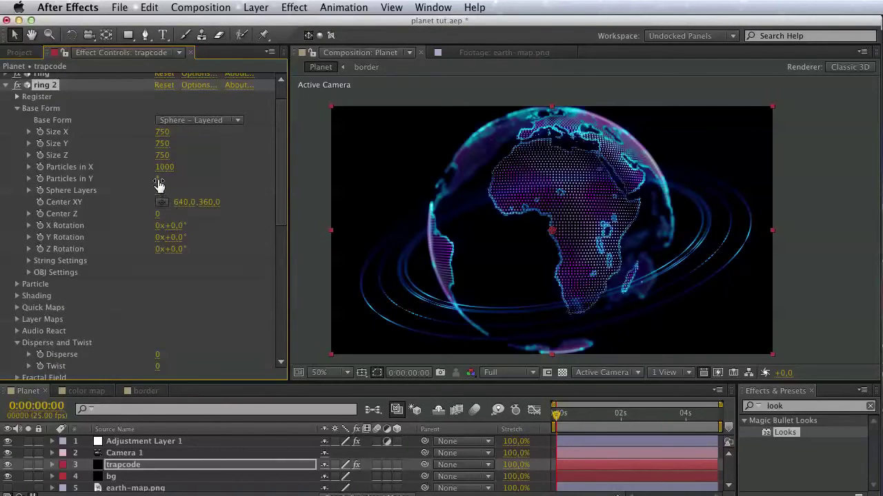
click(158, 180)
text(5)
key(Return)
scroll(83, 152, up, 2)
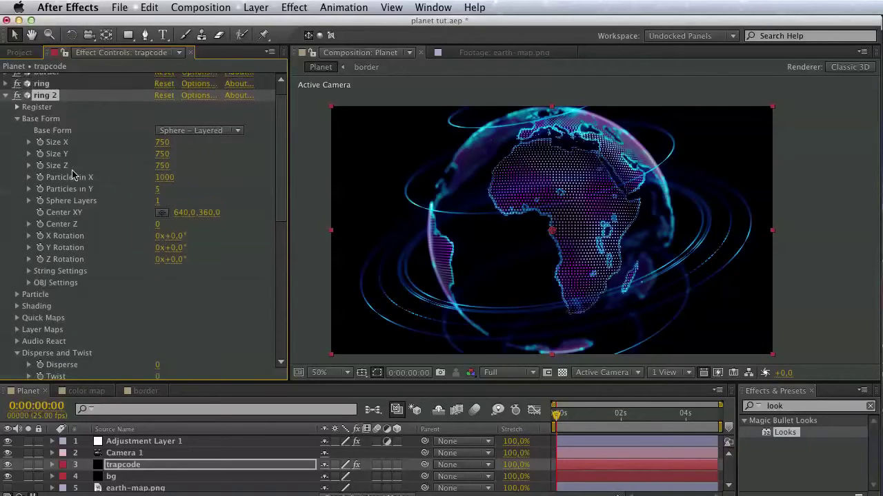
- Disable the original ring effect and set the Twist of ring 2 to 13
click(17, 103)
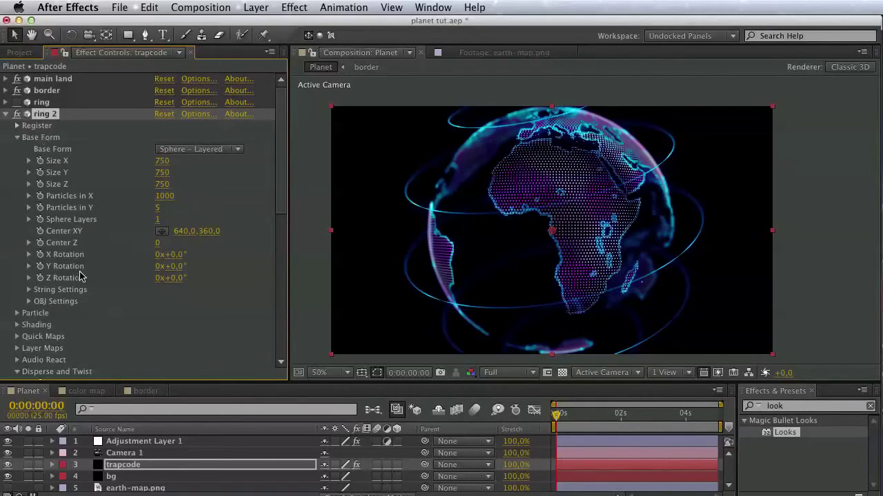
scroll(86, 276, down, 8)
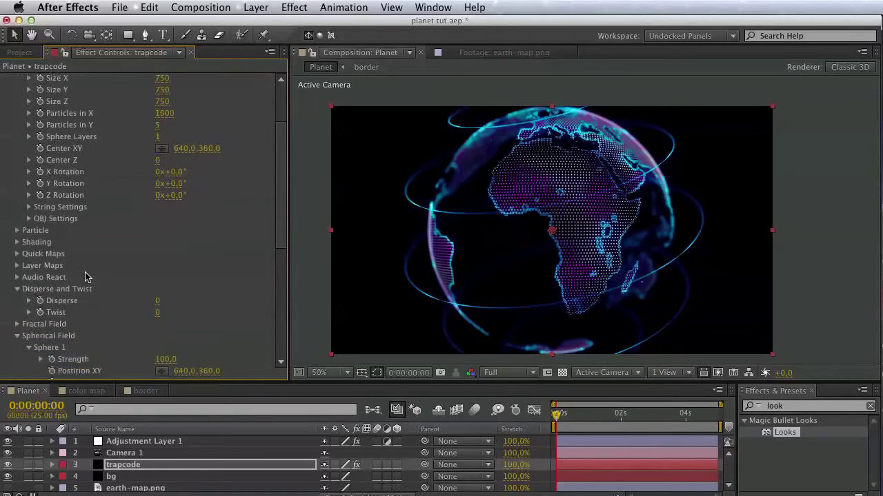
scroll(85, 277, down, 2)
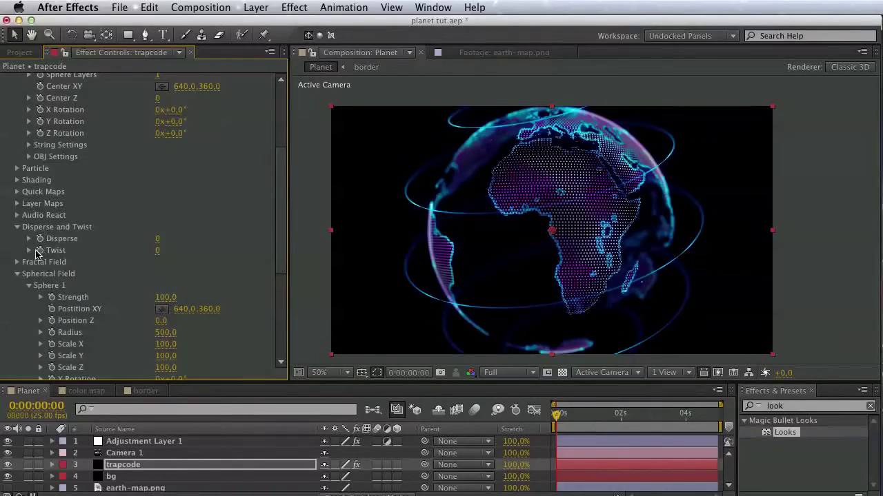
click(29, 251)
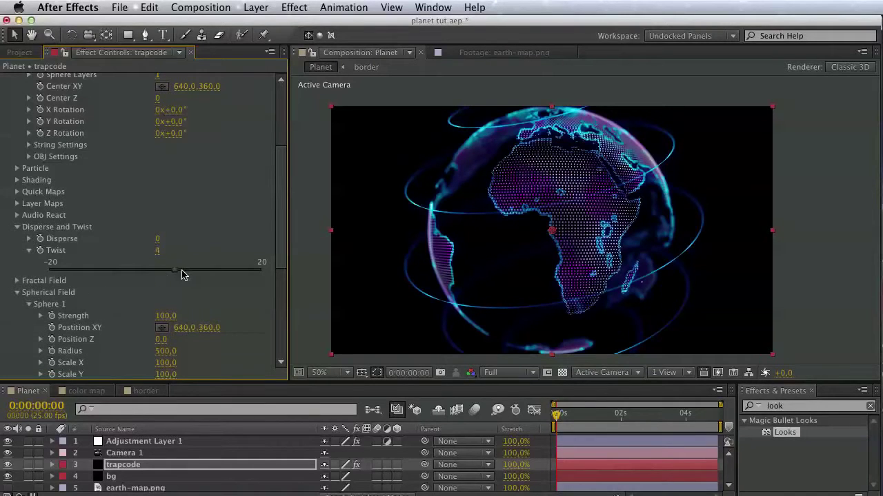
drag(181, 274, 262, 285)
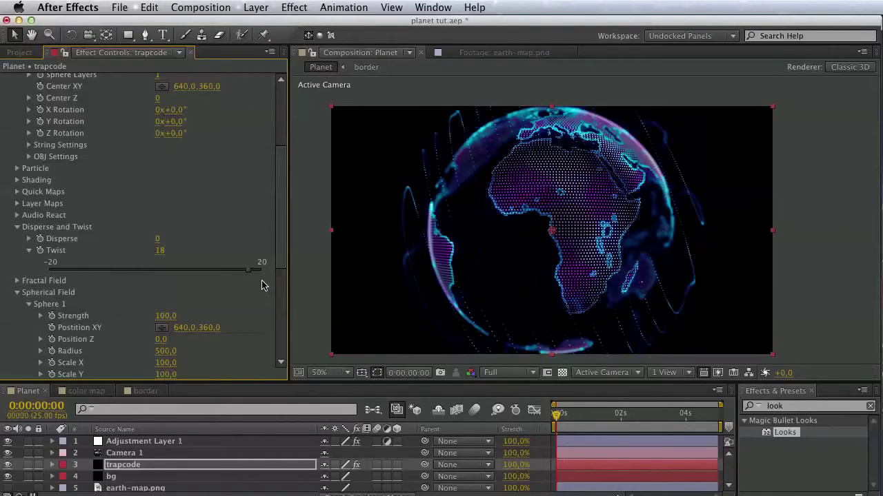
click(225, 271)
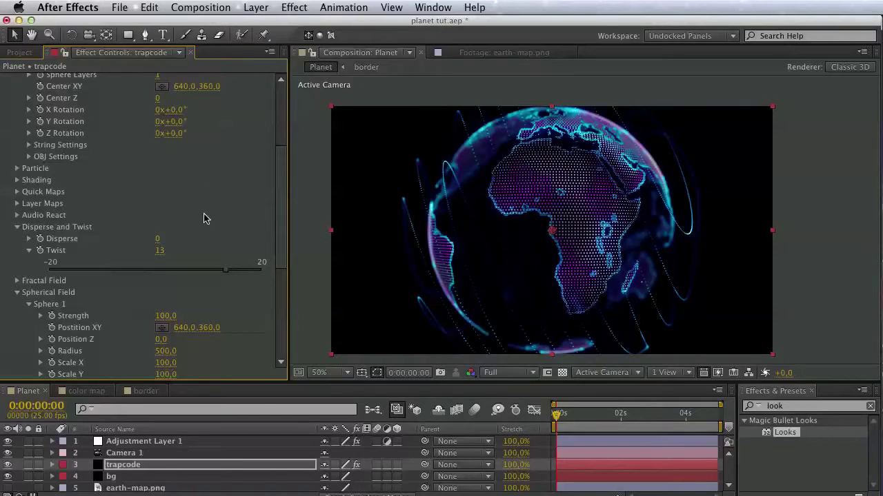
- Reduce the Particles in Y of ring 2, trying 3 and settling on 2
scroll(204, 218, up, 7)
click(158, 208)
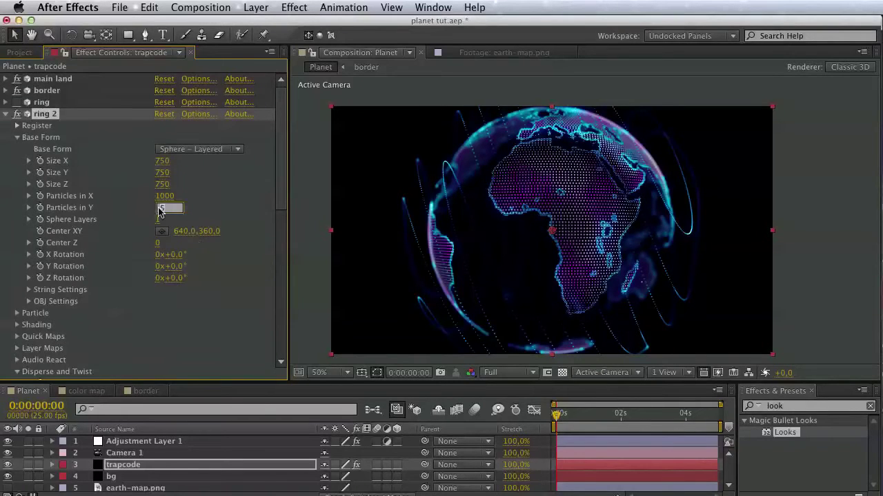
text(3)
key(Return)
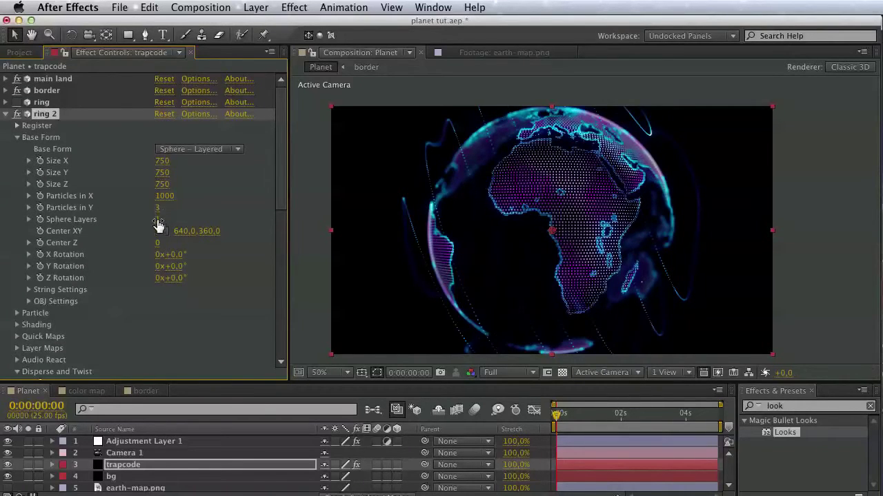
click(159, 209)
text(2)
key(Return)
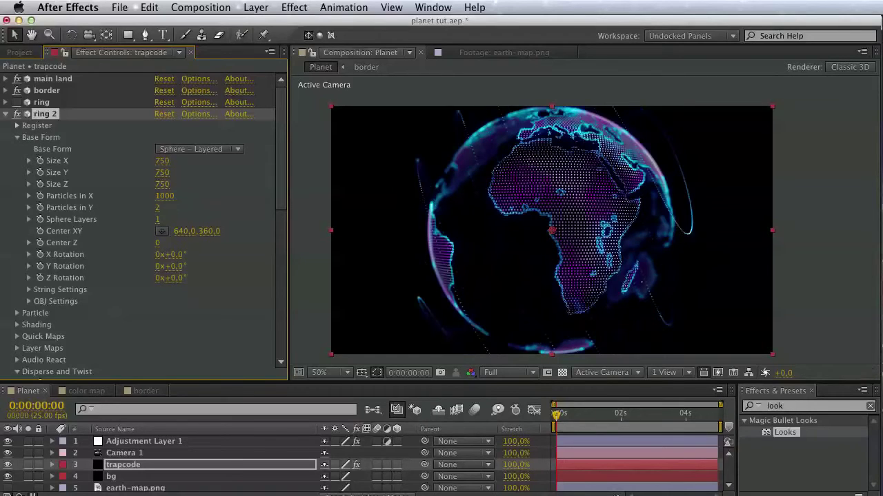
- Set Size X, Size Y and Size Z of the ring 2 effect to 700
scroll(583, 296, up, 3)
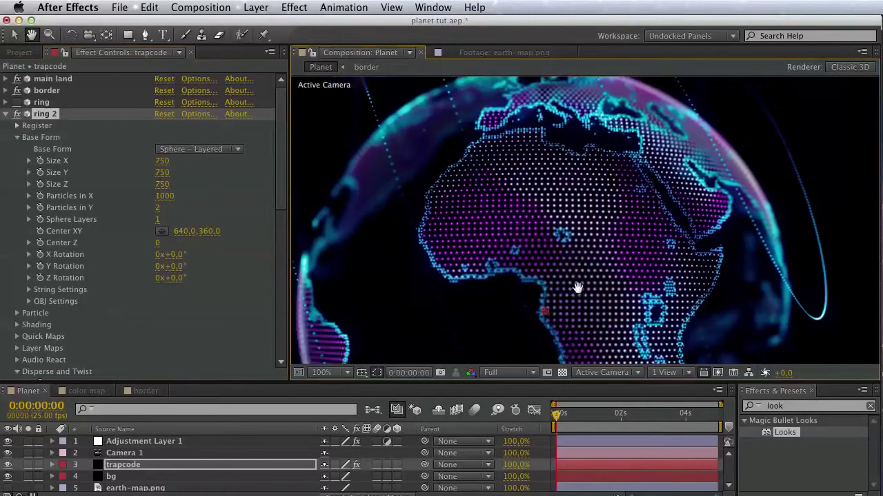
click(162, 161)
text(700)
key(Return)
click(162, 173)
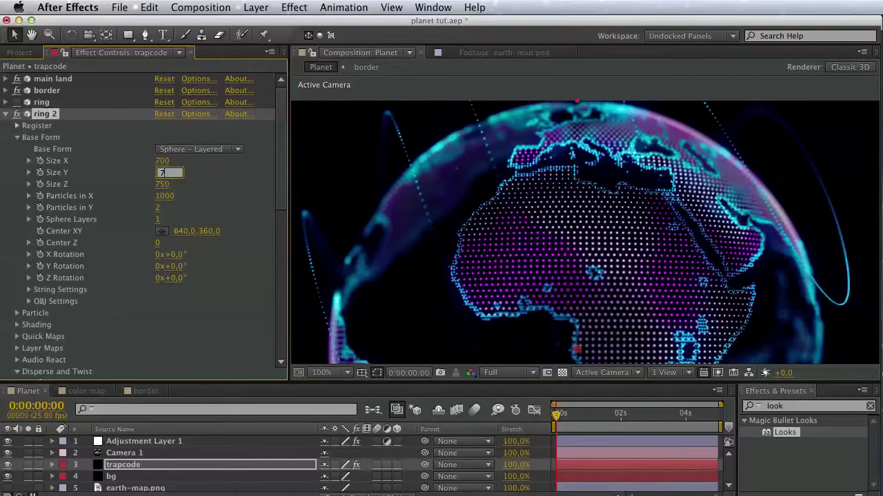
text(700)
click(163, 184)
text(700)
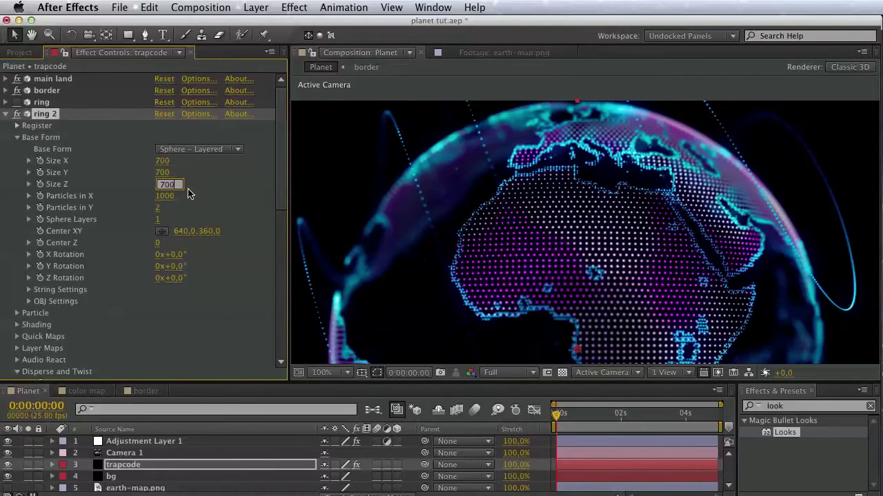
key(Return)
- Set the Strength of Sphere 1 in ring 2's Spherical Field to 0
key(space)
drag(644, 222, 654, 111)
key(v)
scroll(216, 303, down, 10)
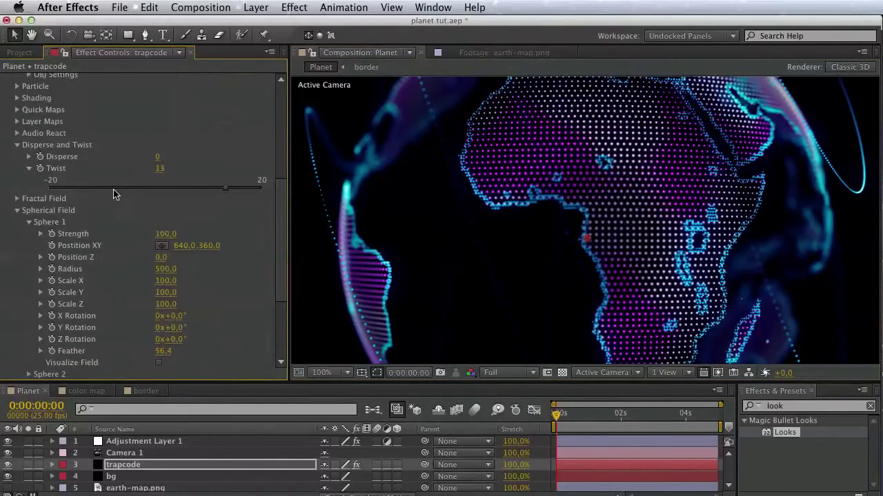
scroll(21, 221, down, 3)
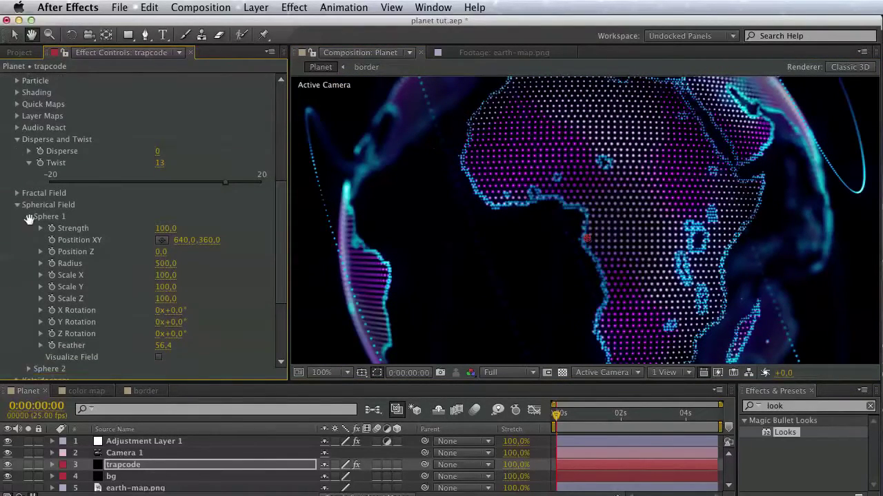
click(165, 204)
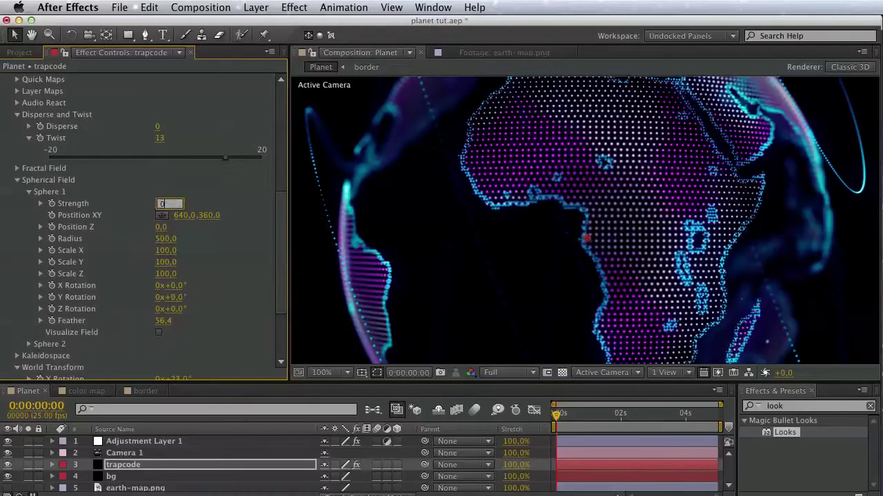
text(0)
key(Return)
key(h)
drag(450, 198, 436, 255)
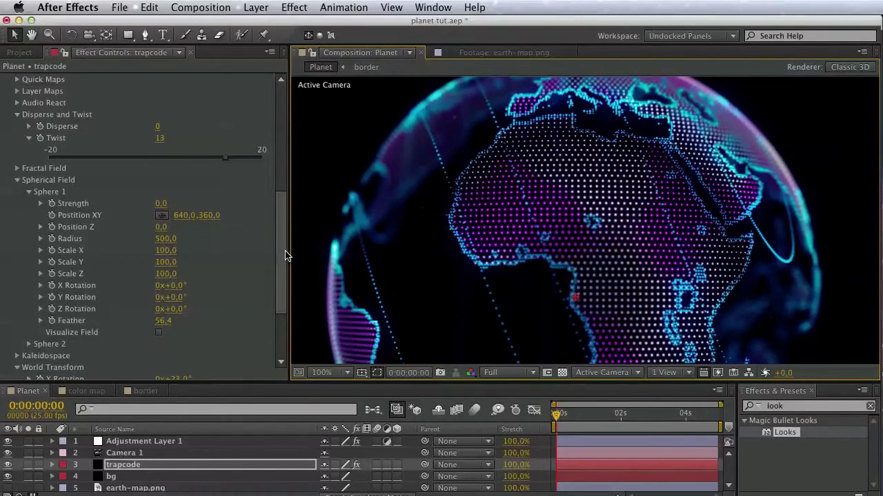
- Set Size X, Size Y and Size Z of the ring 2 effect to 730
drag(285, 253, 286, 112)
click(163, 160)
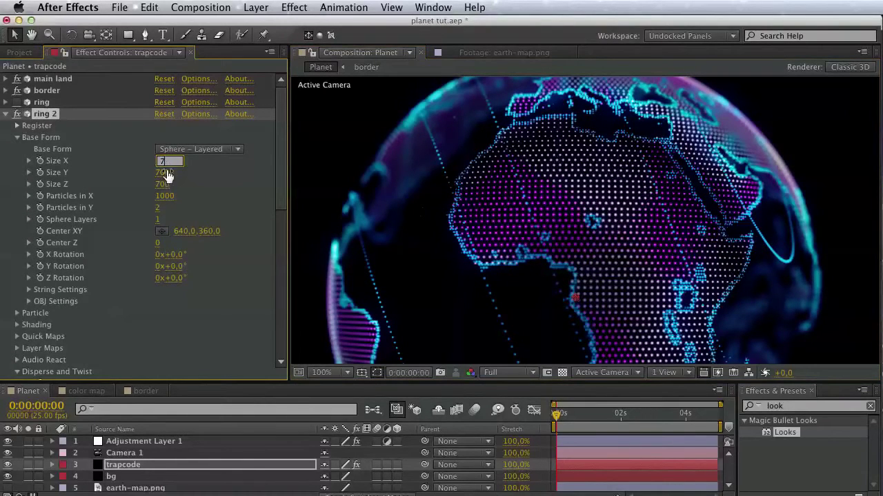
text(730)
key(Tab)
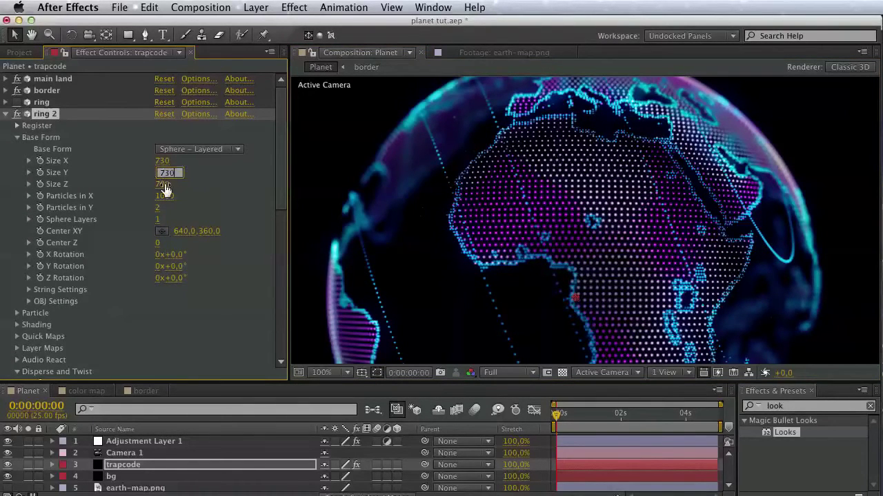
key(Tab)
text(73)
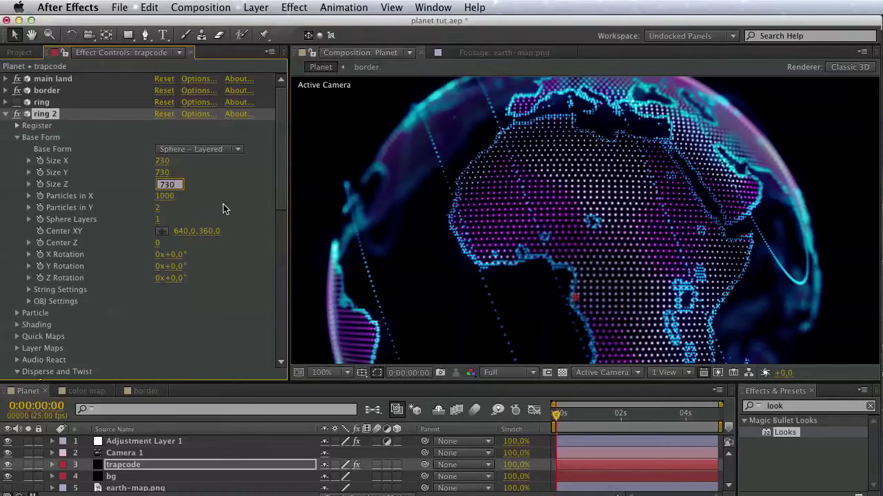
key(Return)
- Raise ring 2's Particles in X to 2000, and further to 3000
click(166, 197)
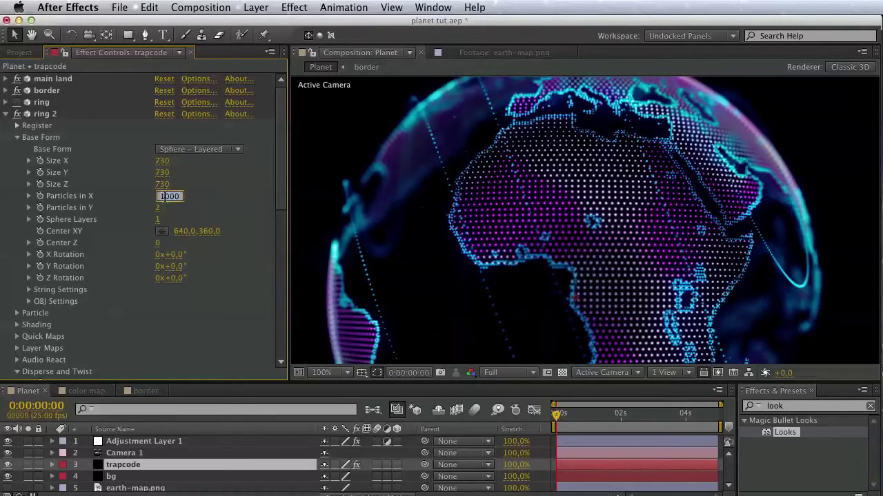
text(2000)
key(Return)
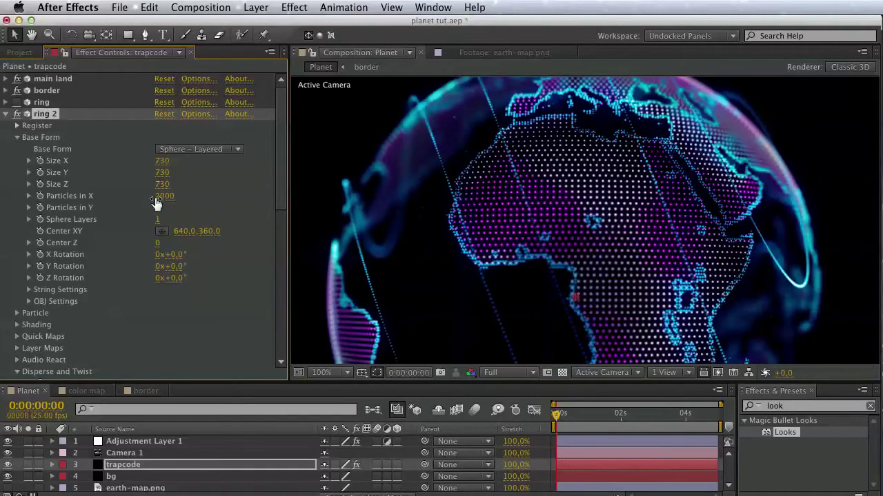
click(167, 197)
click(164, 197)
click(222, 205)
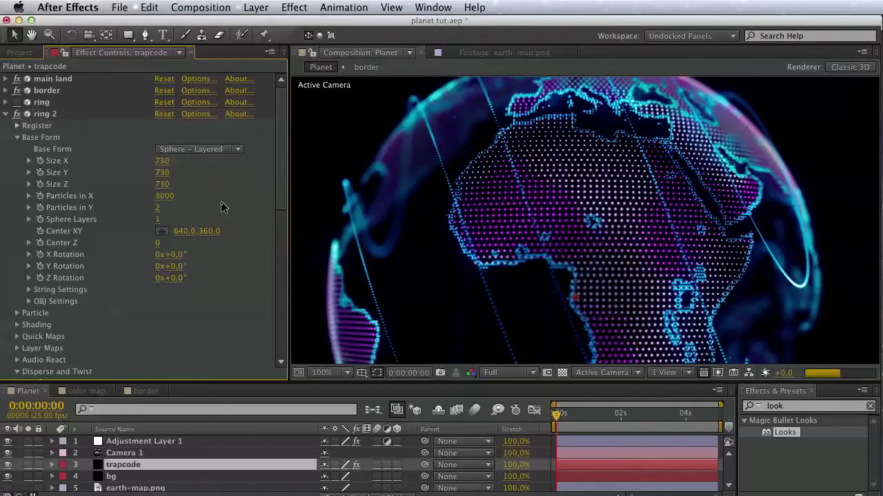
key(space)
drag(470, 211, 476, 173)
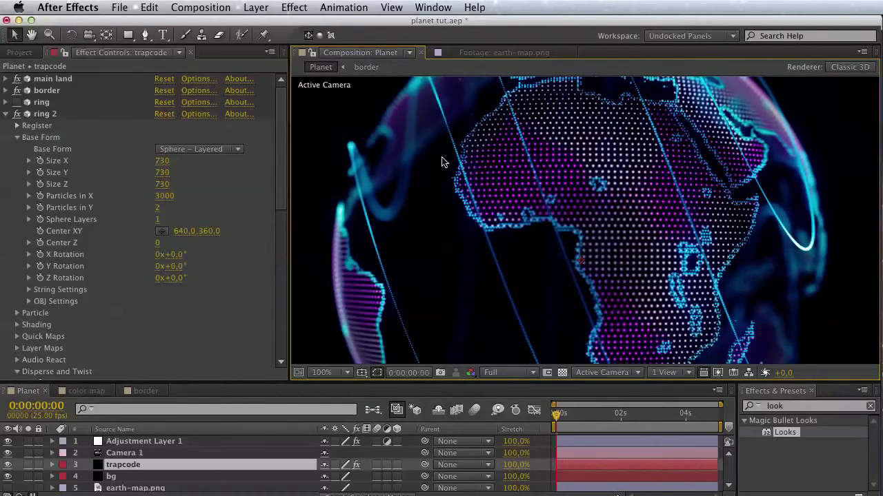
- Try a Particles in Y value of 3 for the ring 2 effect
click(160, 209)
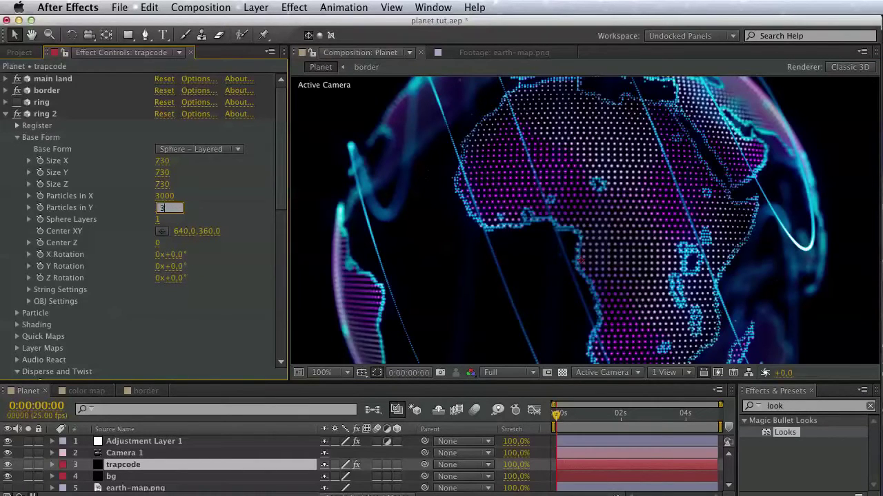
text(3)
key(Return)
drag(525, 162, 524, 216)
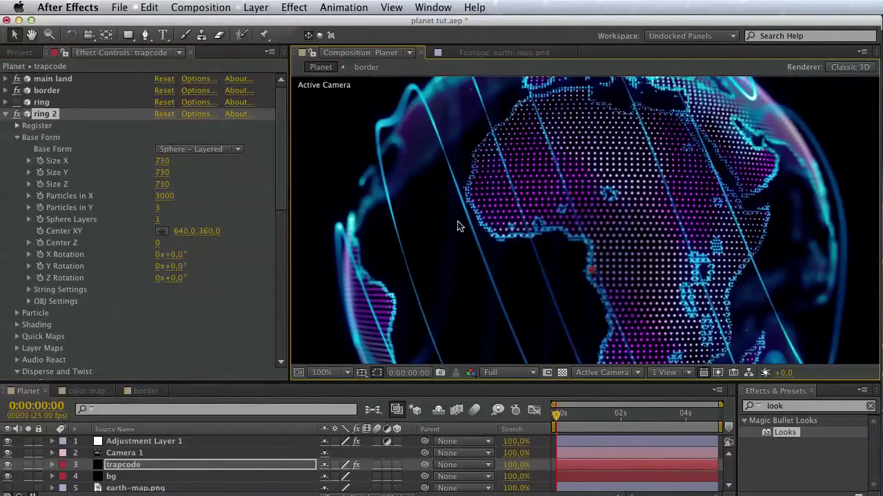
- Reduce the Particles in Y of the ring 2 effect to 1
click(159, 208)
text(1)
key(Return)
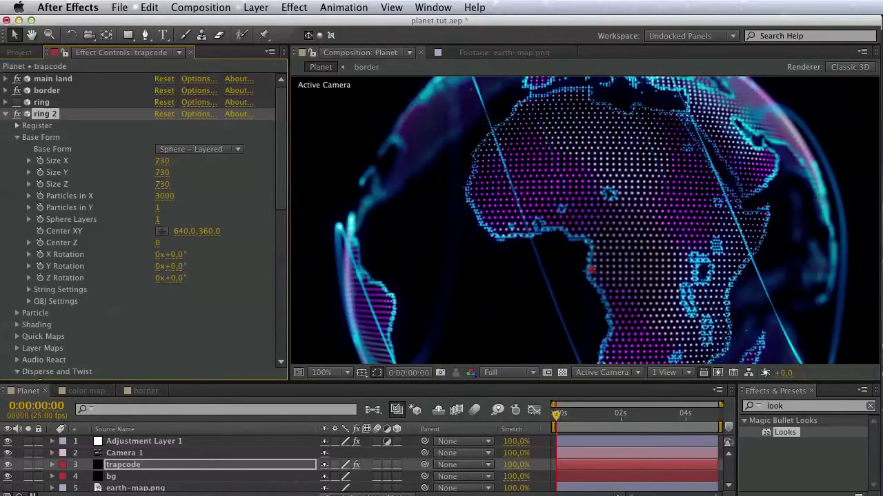
- Re-enable the original ring effect and collapse the settings of ring 2
drag(566, 269, 522, 112)
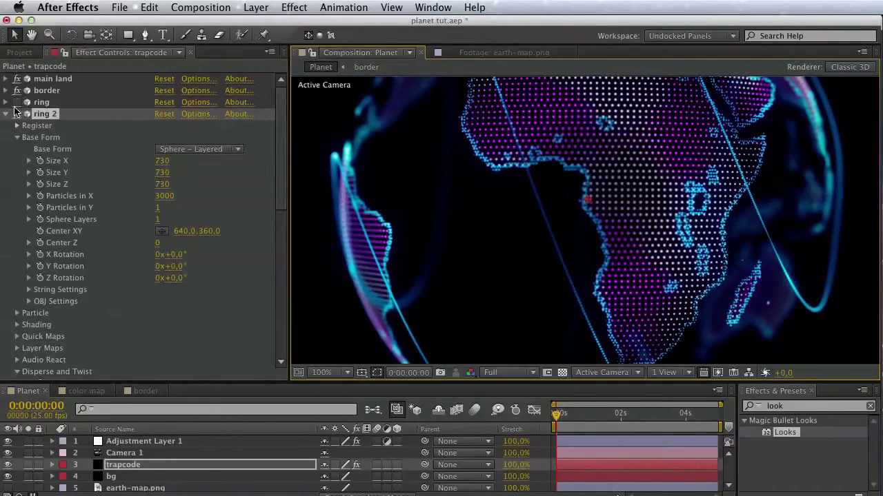
click(15, 112)
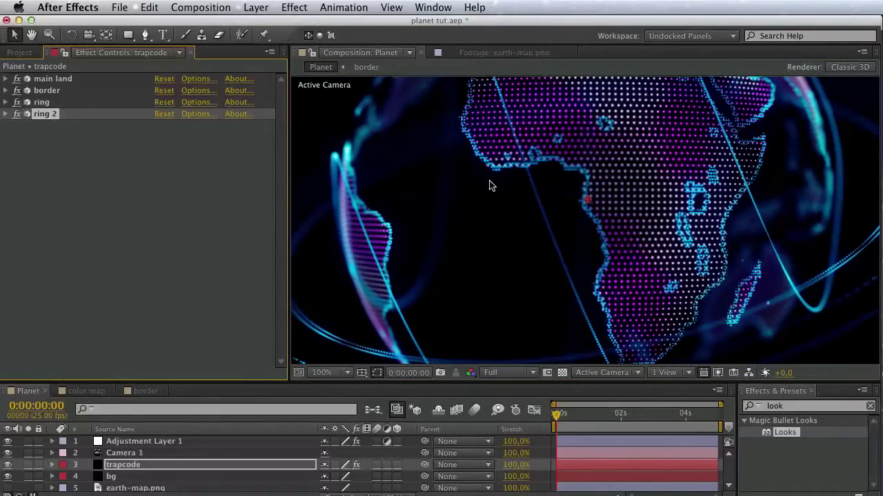
drag(489, 185, 489, 268)
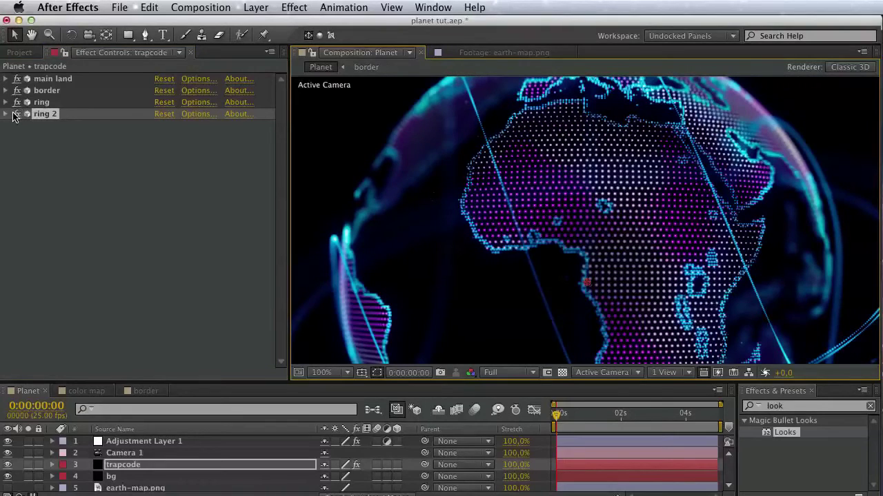
- Change the particle color of the ring 2 effect from blue to a light pink-violet
click(6, 115)
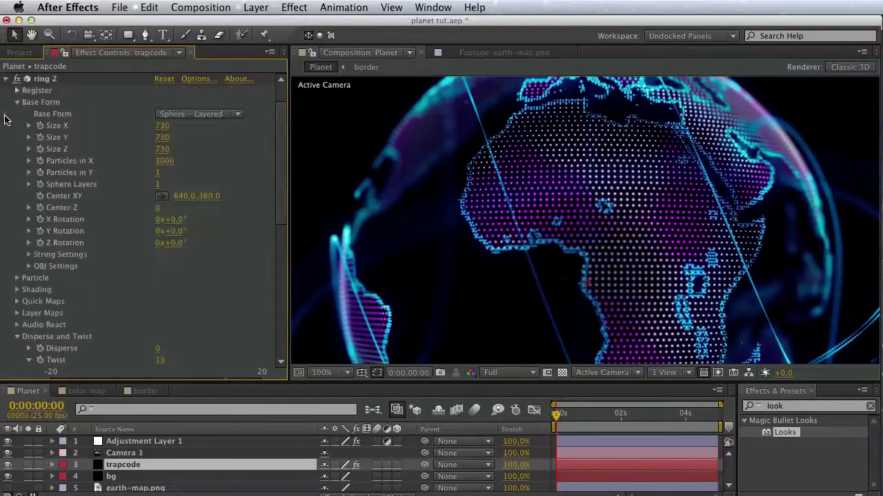
scroll(195, 218, down, 5)
scroll(70, 179, up, 3)
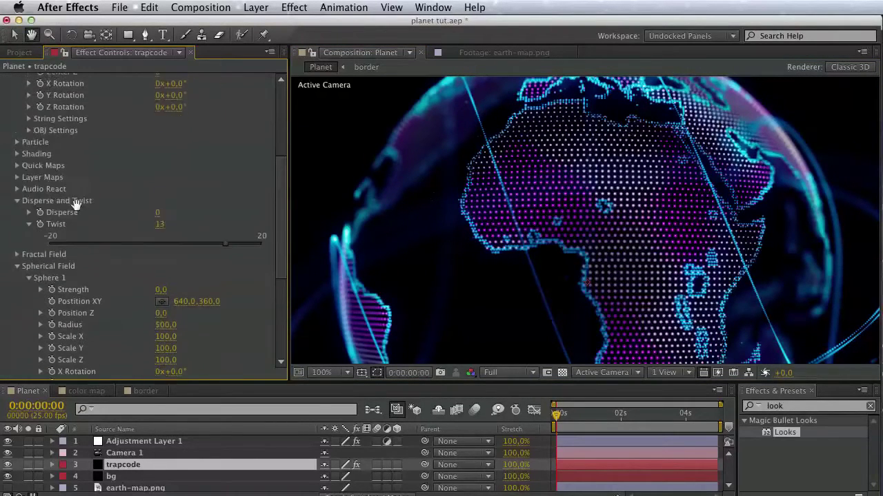
click(16, 204)
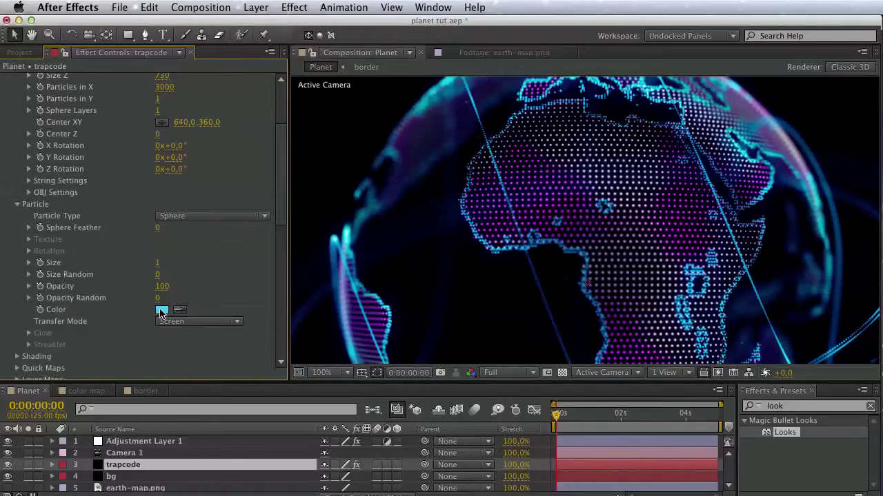
click(161, 312)
click(733, 402)
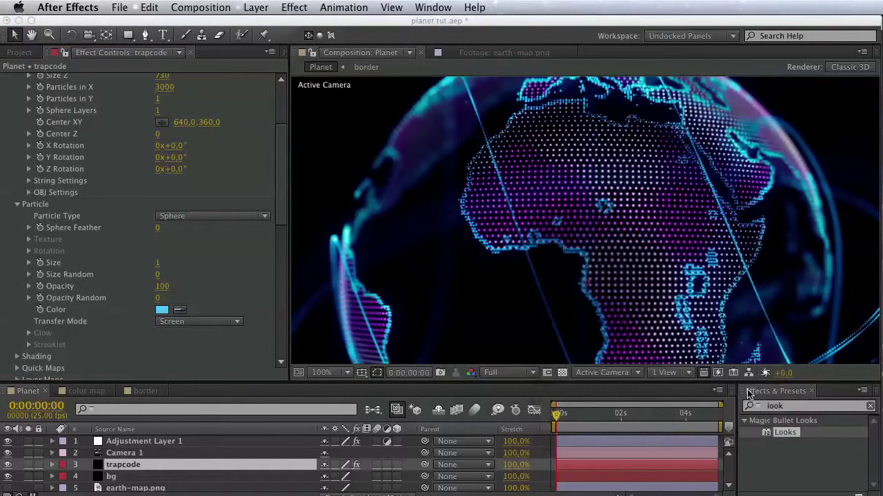
key(space)
drag(682, 307, 644, 305)
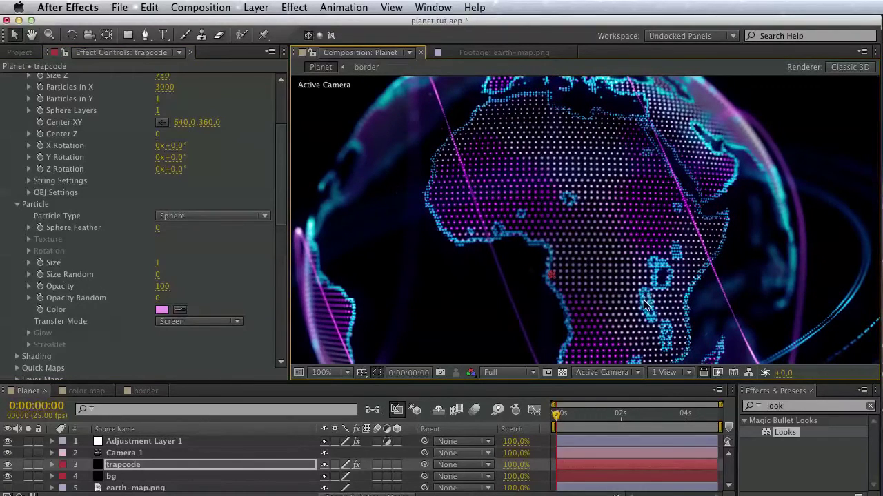
- Save the project and collapse the settings of the ring 2 effect
key(super+s)
scroll(120, 241, up, 5)
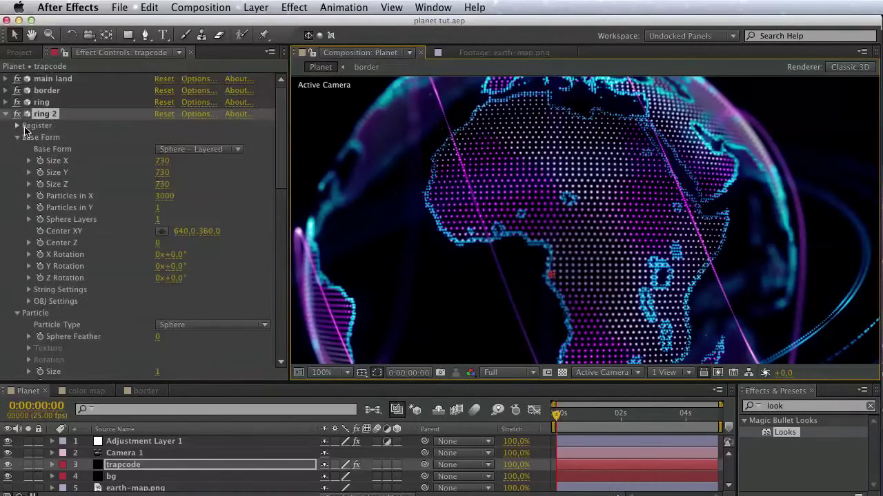
click(5, 113)
- Duplicate the main land effect and move the copy below ring 2 in the effect stack
click(45, 81)
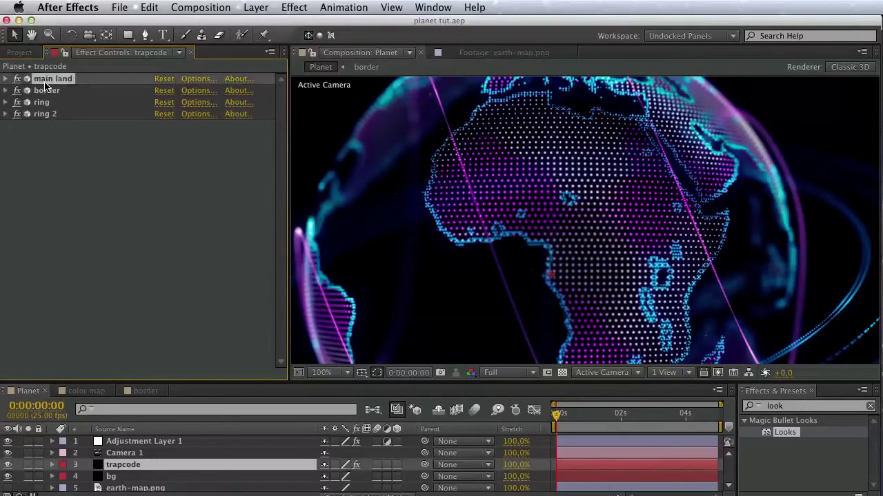
click(48, 170)
click(40, 91)
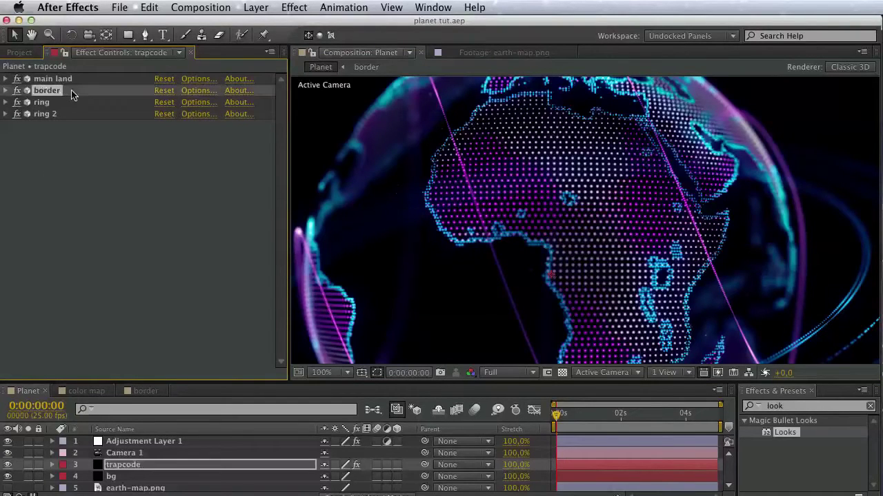
click(52, 79)
click(150, 8)
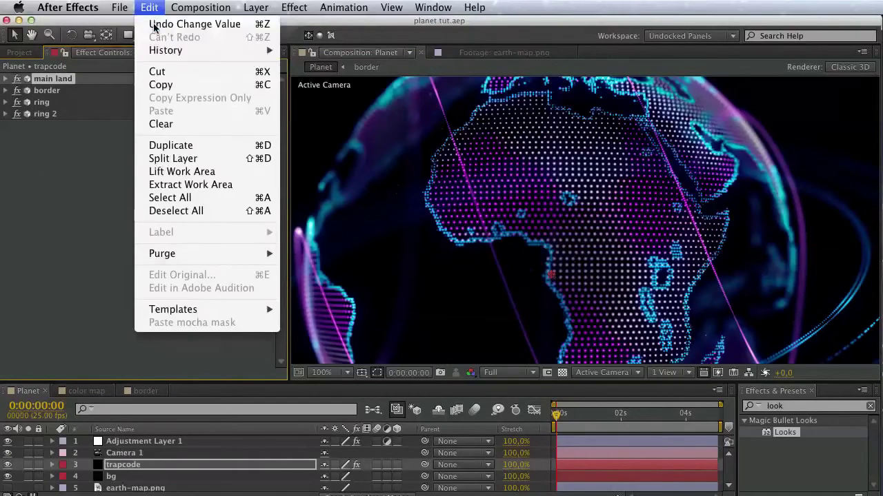
click(171, 145)
click(8, 92)
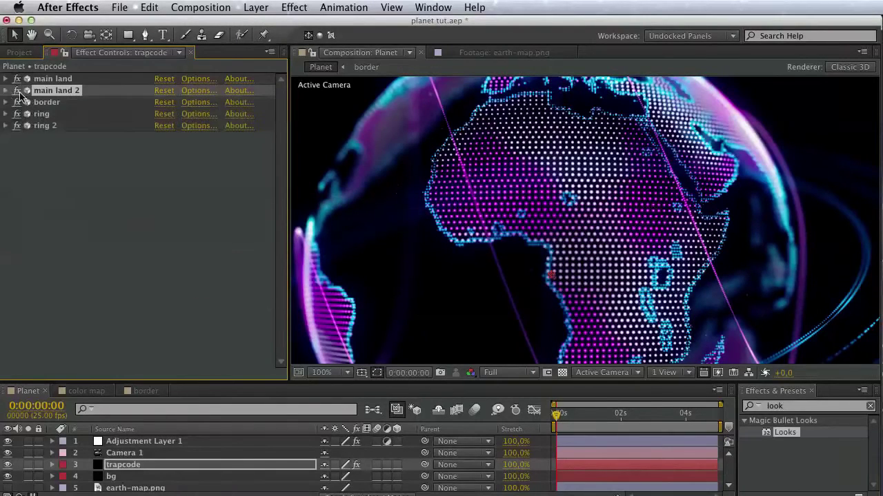
drag(56, 91, 48, 143)
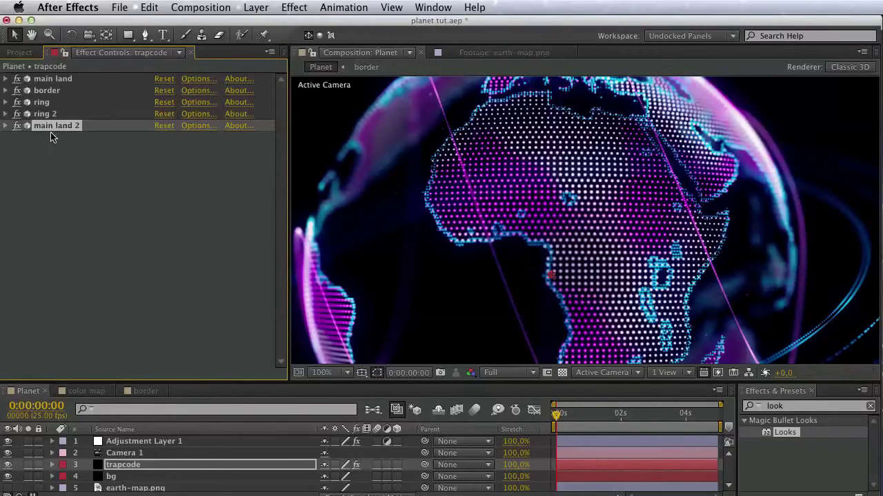
- Rename the duplicated main land effect as land 2
key(Return)
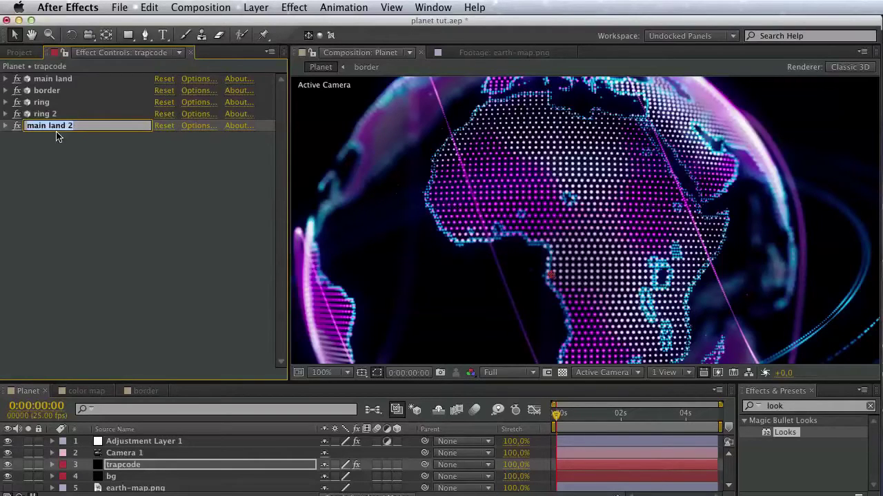
text(land 2)
key(Return)
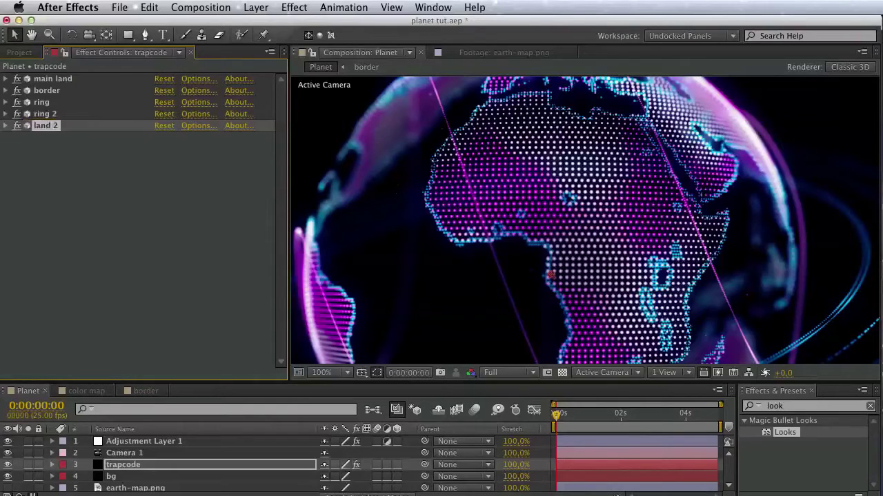
- Try base form sizes of 1000 in X, 1000 in Y and 100 in Z for the land 2 effect
click(6, 126)
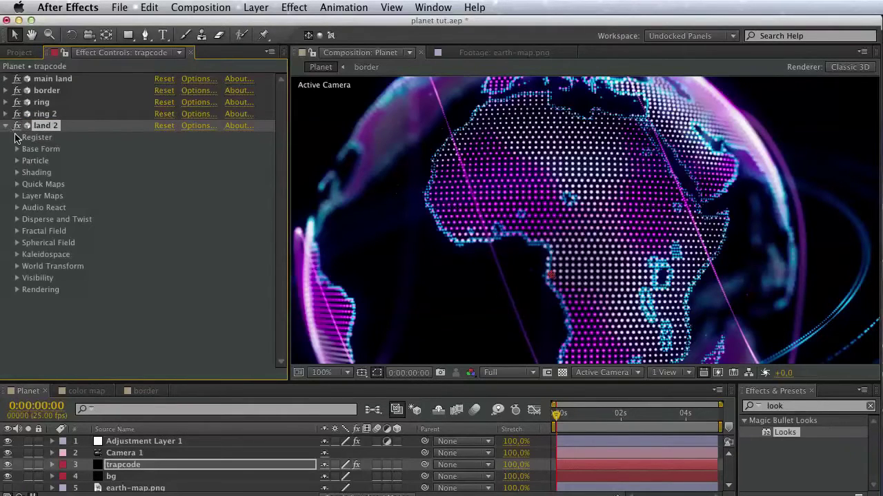
click(17, 150)
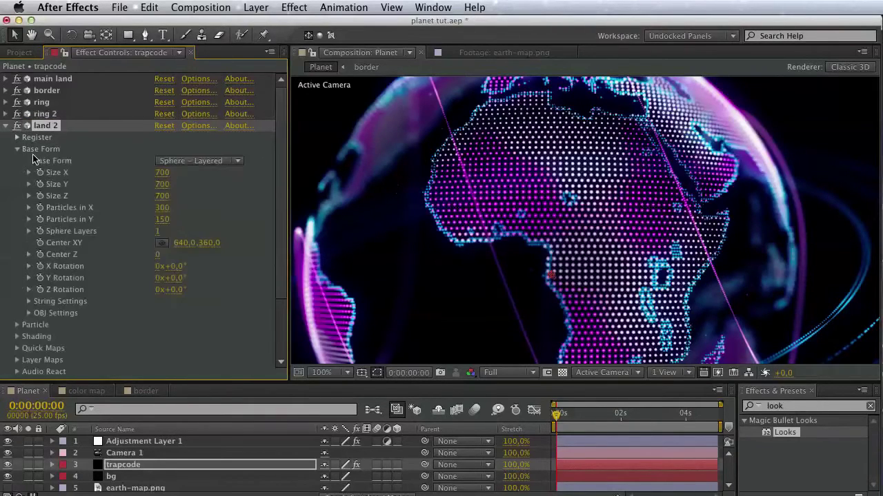
click(163, 173)
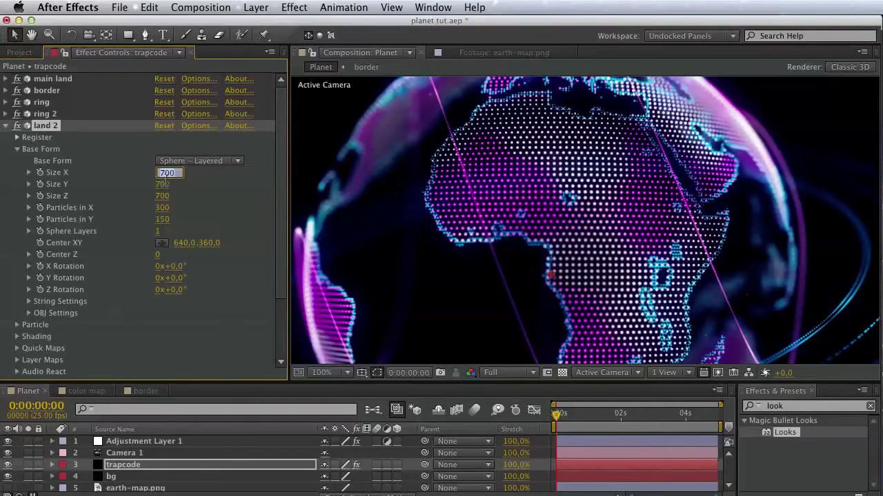
text(1000)
click(164, 184)
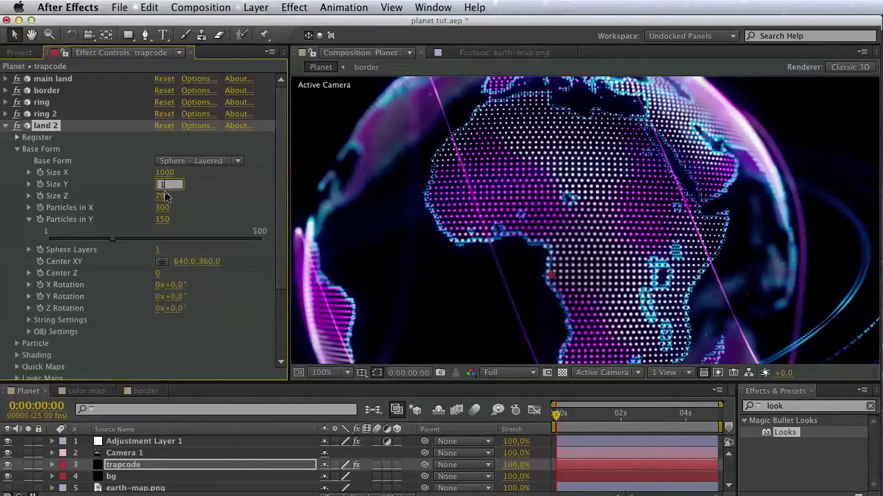
text(1000)
key(Return)
click(162, 197)
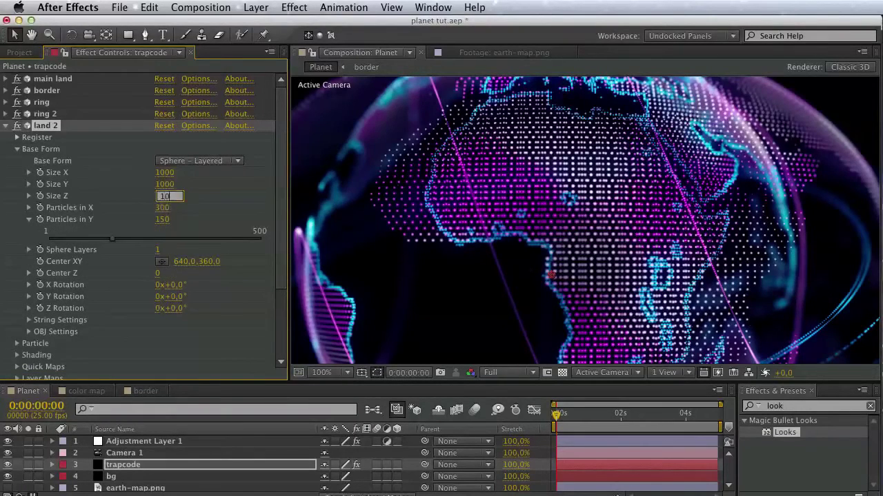
text(100)
key(Return)
scroll(662, 211, down, 2)
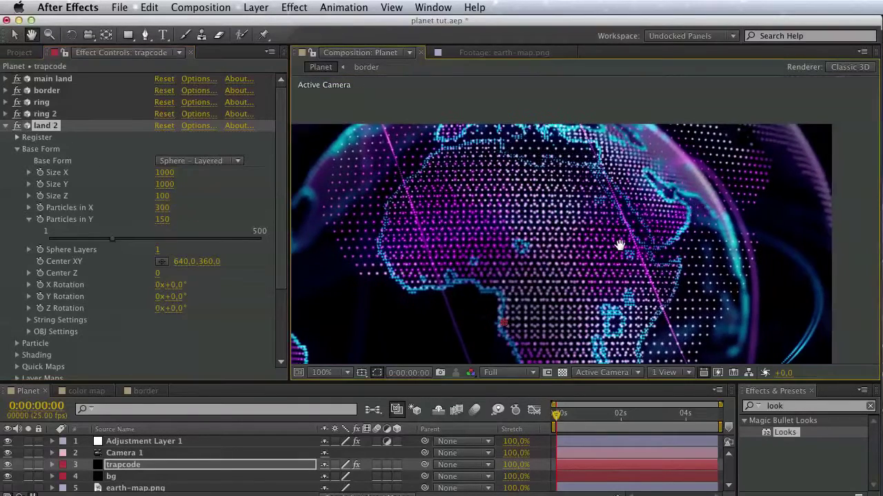
drag(636, 239, 651, 167)
- Set Size X, Size Y and Size Z of the land 2 effect's base form to 1200
click(171, 173)
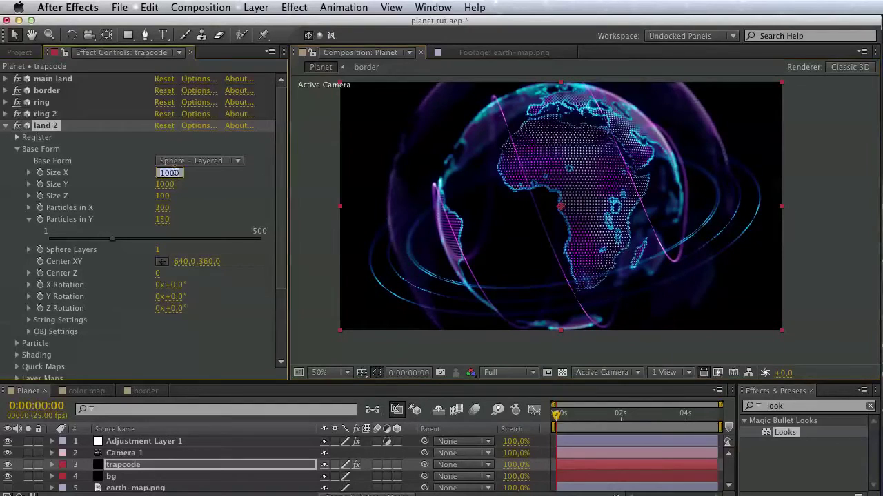
text(1200)
click(168, 185)
text(1200)
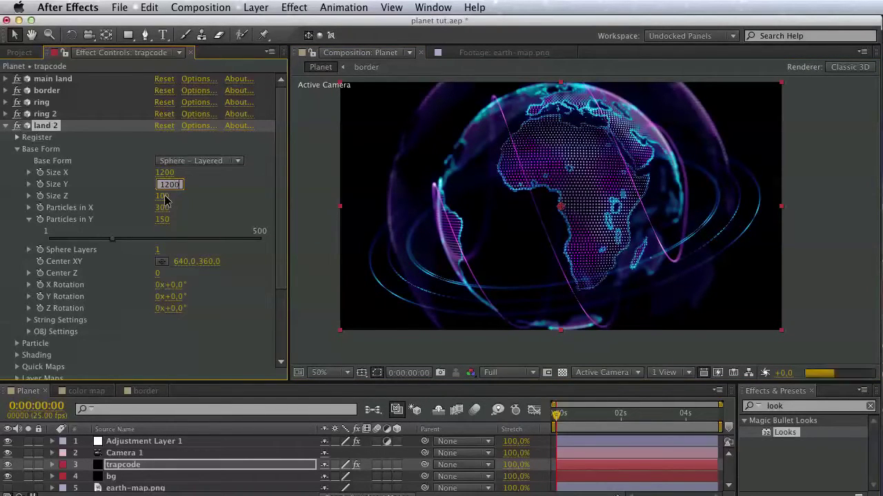
key(Return)
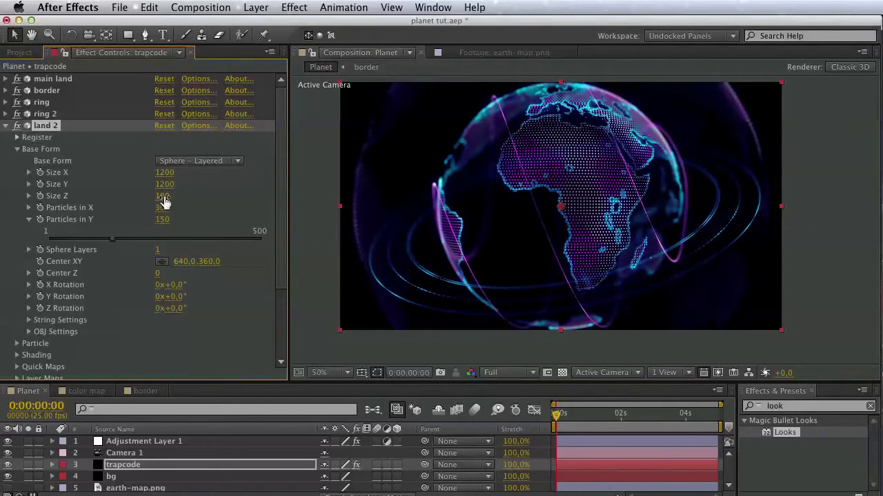
click(163, 196)
text(1200)
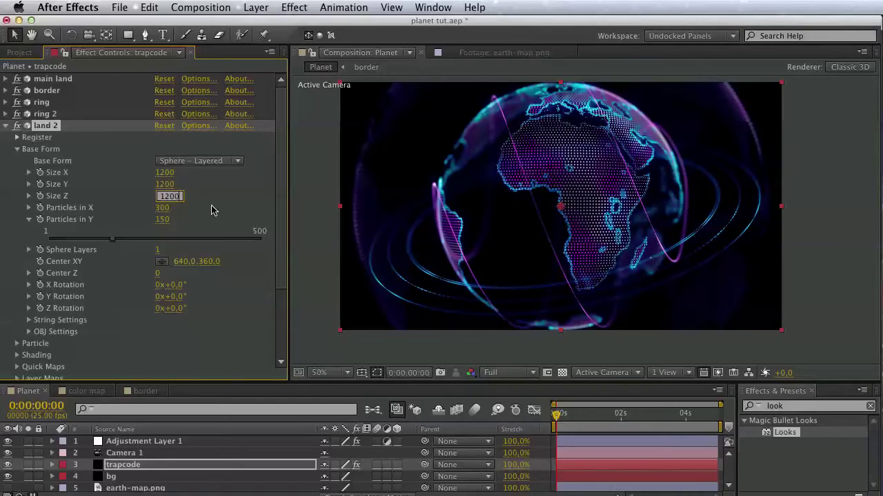
key(Return)
key(space)
mouse_move(512, 197)
mouse_down()
mouse_move(515, 206)
mouse_move(515, 195)
mouse_up()
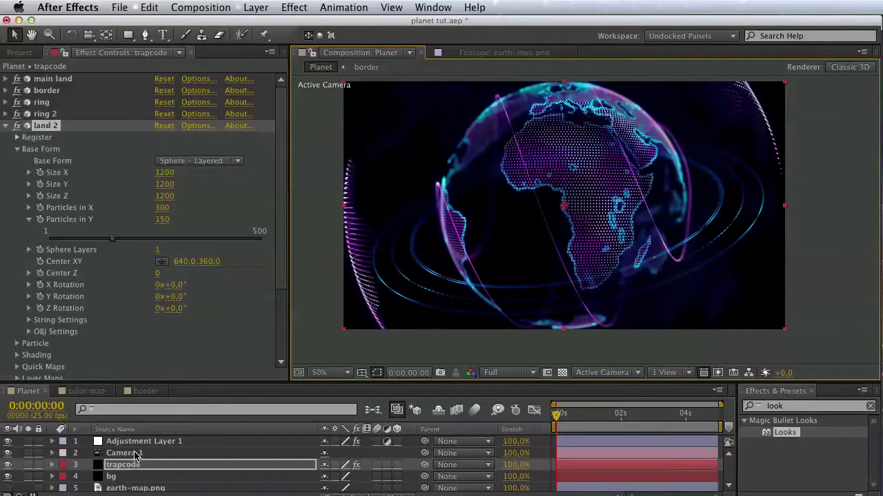
- Reduce Camera 1's Zoom to about 1418.8 pixels and collapse the camera's properties
click(131, 453)
click(53, 453)
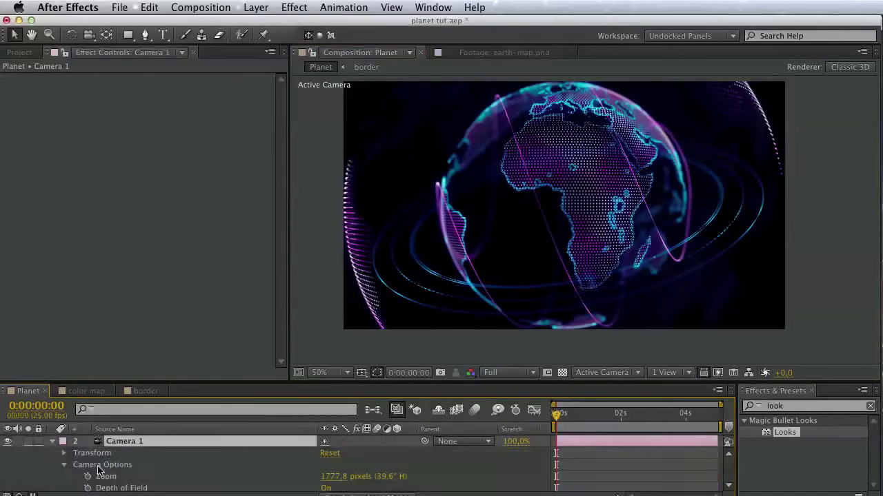
scroll(193, 473, down, 3)
click(327, 459)
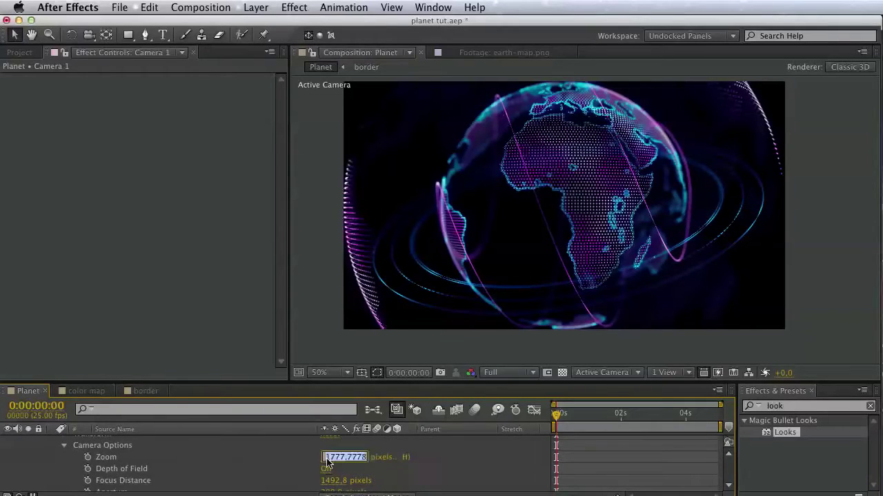
click(288, 457)
drag(327, 458, 194, 449)
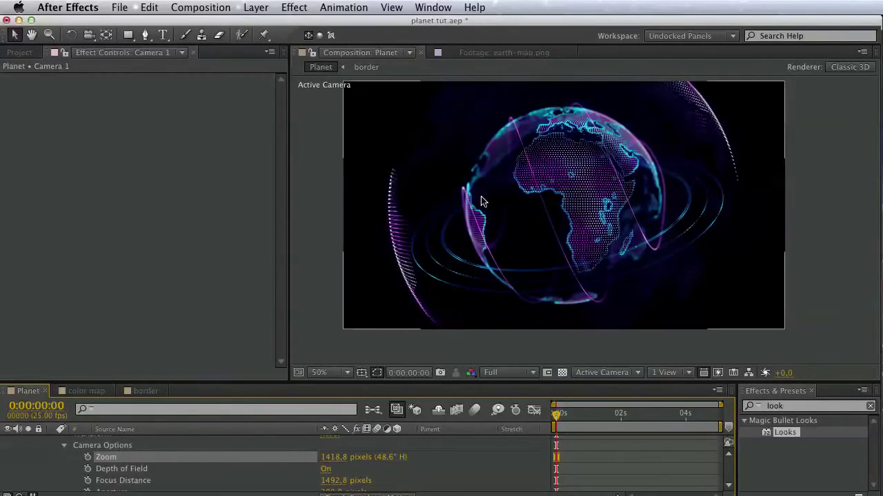
key(h)
drag(479, 197, 659, 147)
scroll(476, 230, up, 2)
key(v)
scroll(113, 473, up, 3)
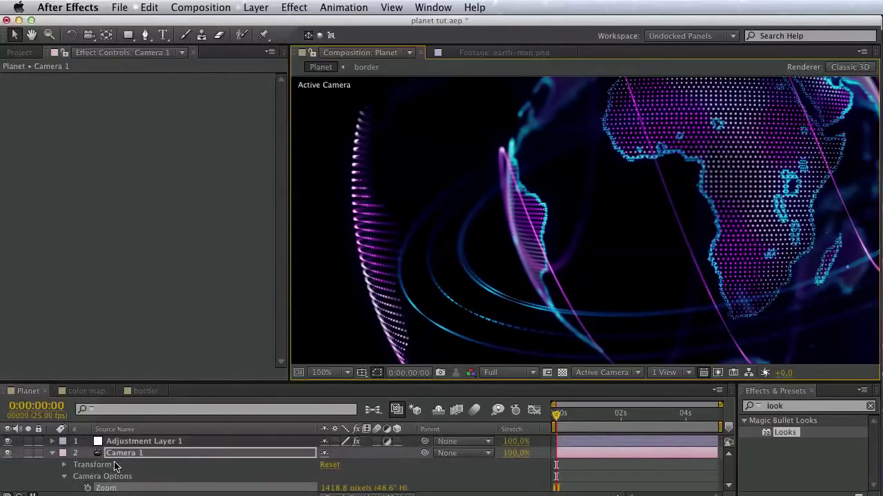
click(51, 453)
- Change the particle color of the land 2 effect on the trapcode layer to light blue and collapse its settings
click(90, 466)
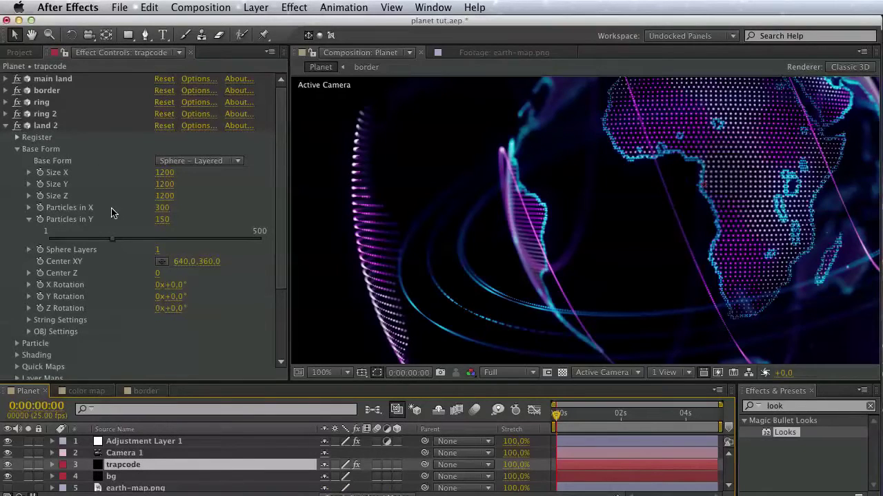
scroll(114, 291, down, 5)
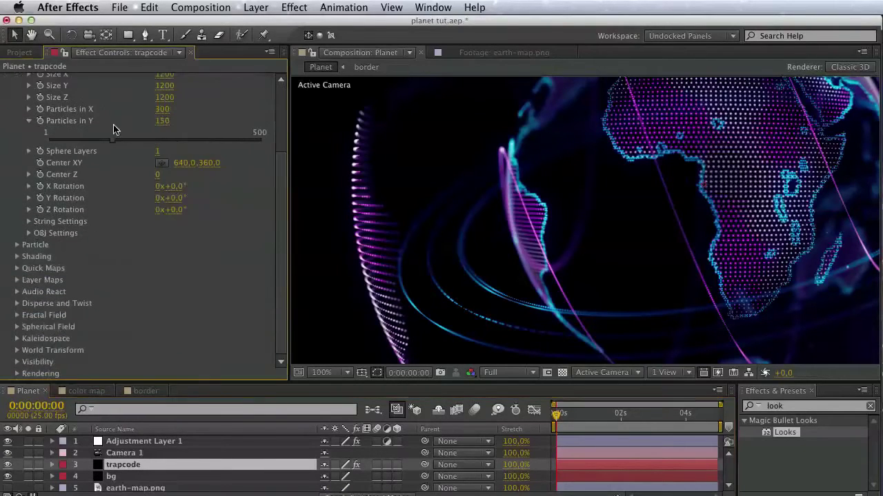
click(17, 244)
click(162, 338)
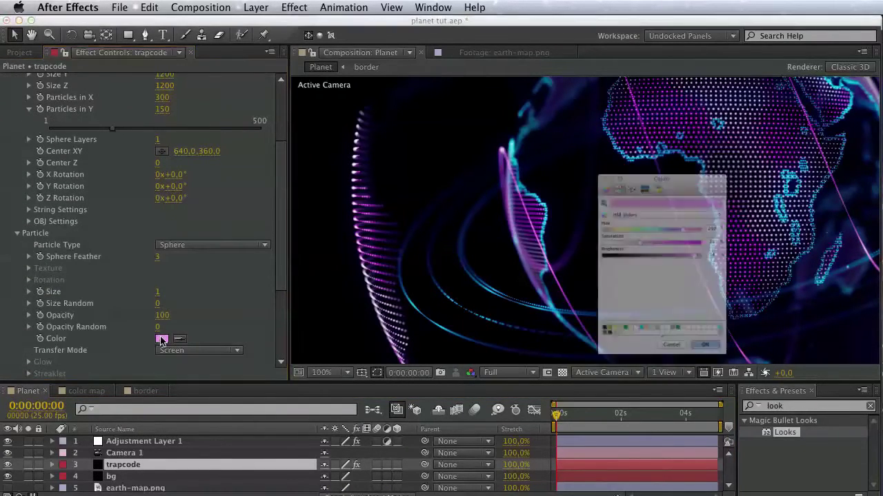
click(760, 373)
click(736, 402)
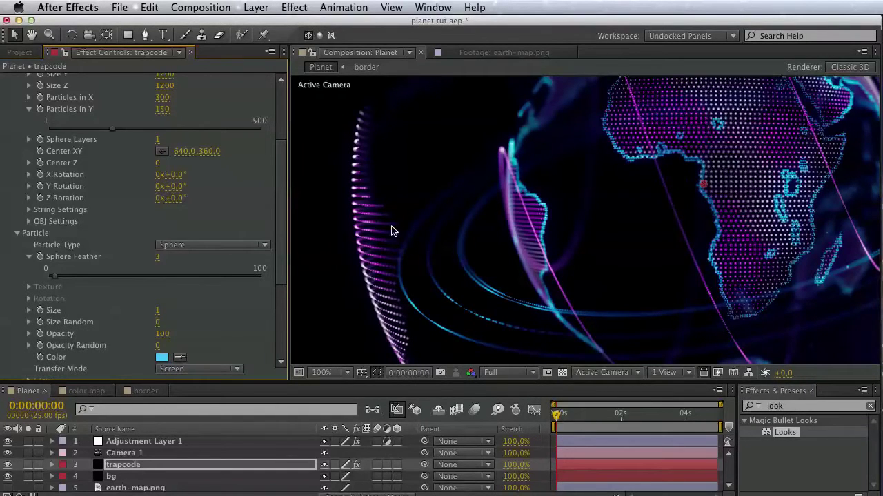
scroll(158, 243, up, 5)
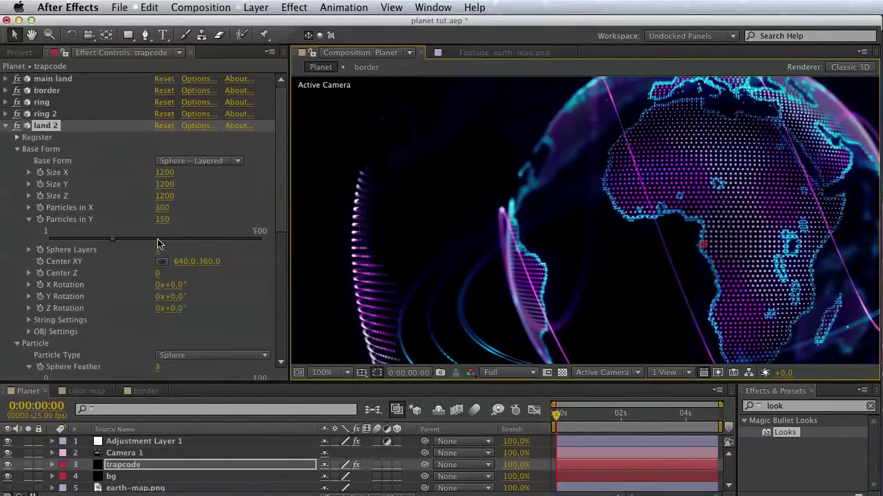
scroll(90, 253, down, 3)
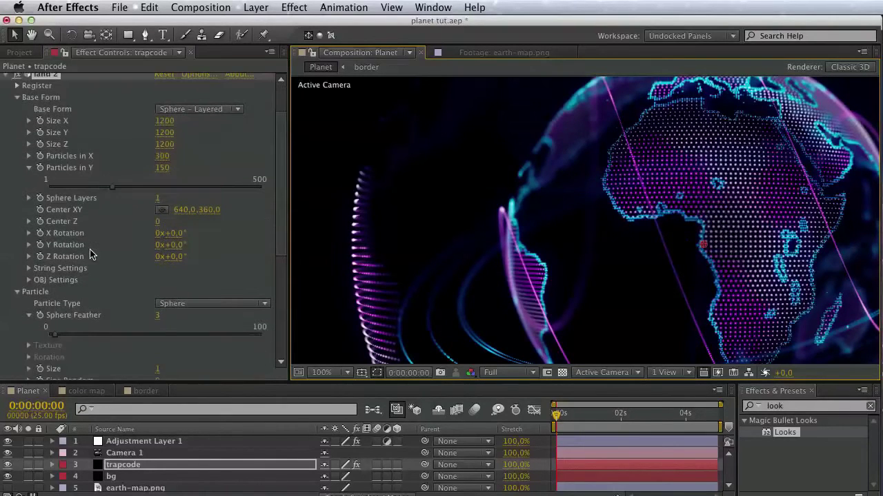
click(9, 76)
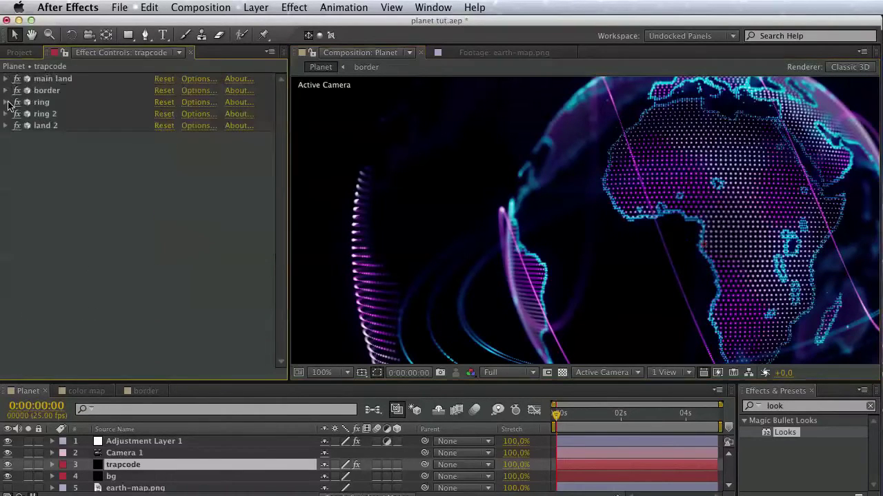
- Set the particle color of the land 2 effect to the saved light blue swatch
click(45, 126)
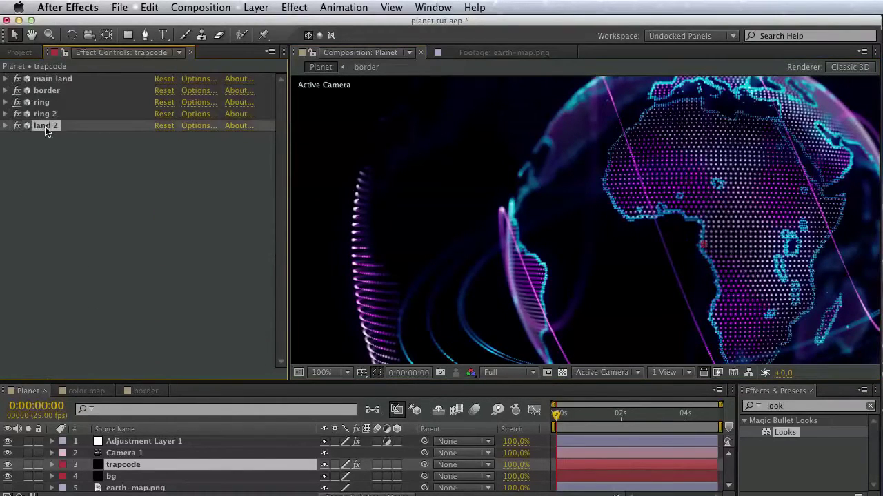
click(5, 126)
scroll(82, 222, down, 5)
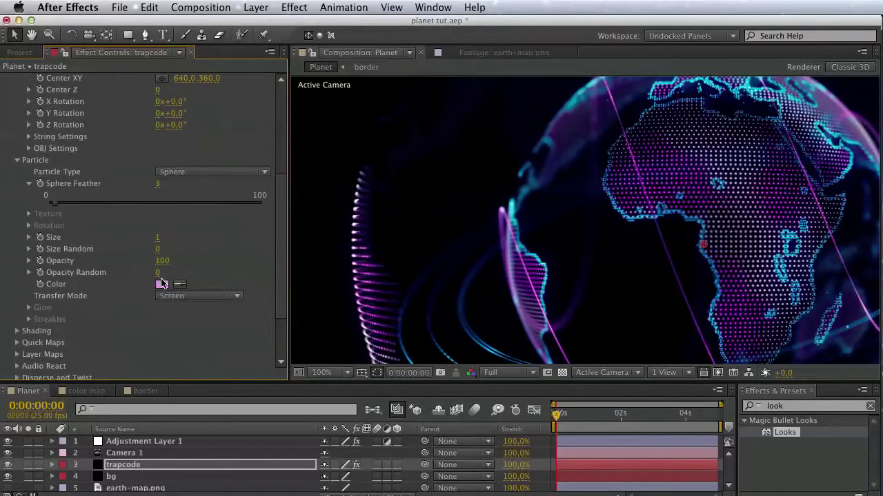
click(161, 283)
click(760, 373)
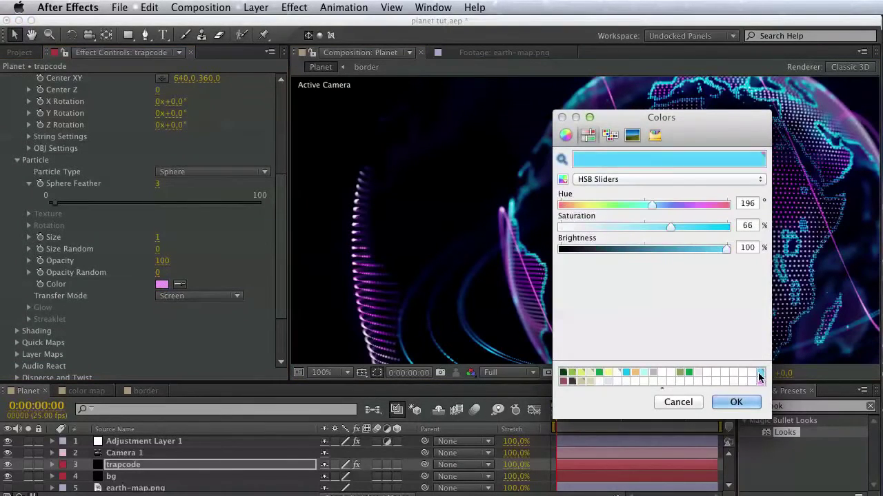
click(735, 403)
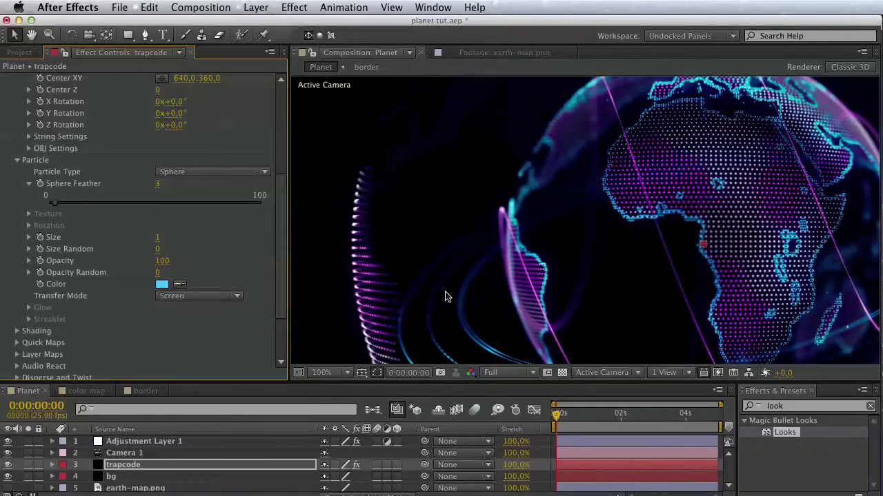
- Set the Sphere Feather of the land 2 particles to 0
drag(93, 203, 46, 202)
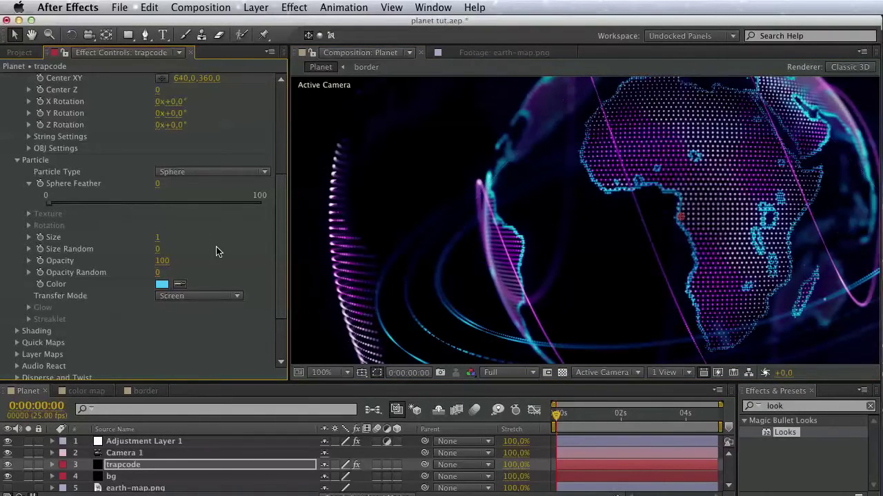
drag(216, 249, 216, 333)
drag(204, 194, 215, 353)
key(v)
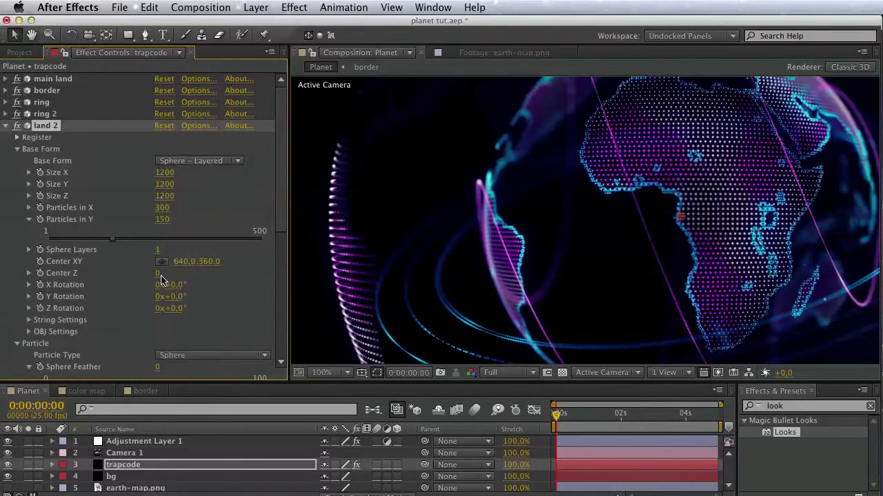
- Disable the main land, border, ring and ring 2 effects to isolate land 2
drag(16, 114, 21, 80)
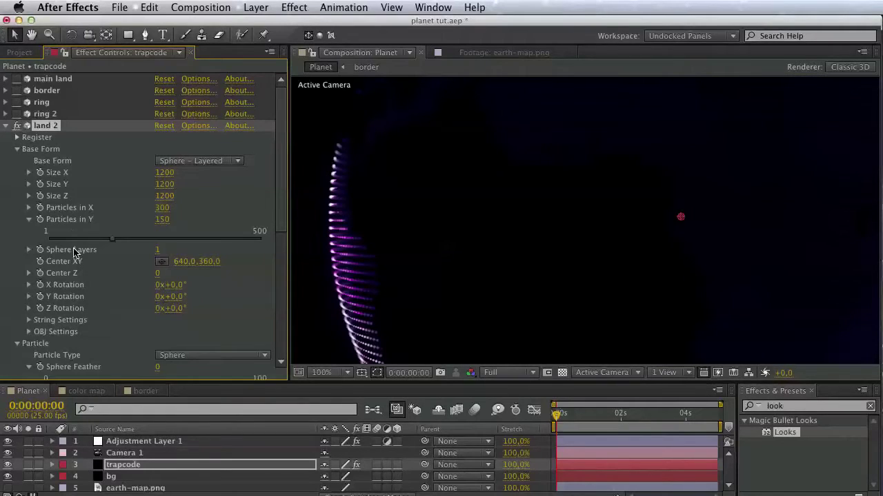
scroll(73, 252, down, 3)
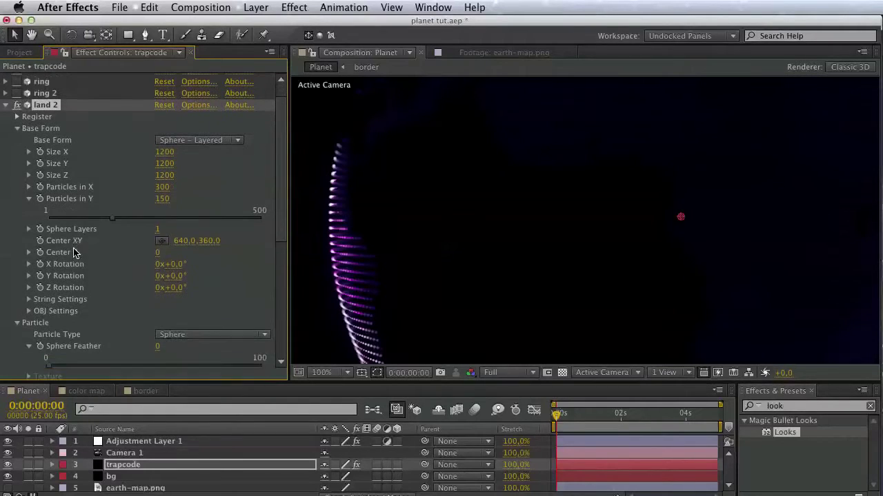
click(8, 442)
scroll(93, 258, down, 10)
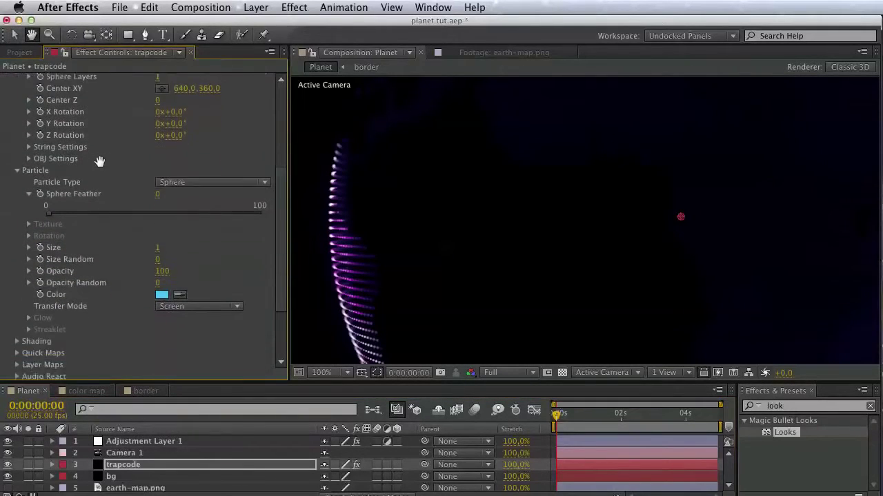
scroll(111, 267, up, 5)
scroll(118, 340, down, 5)
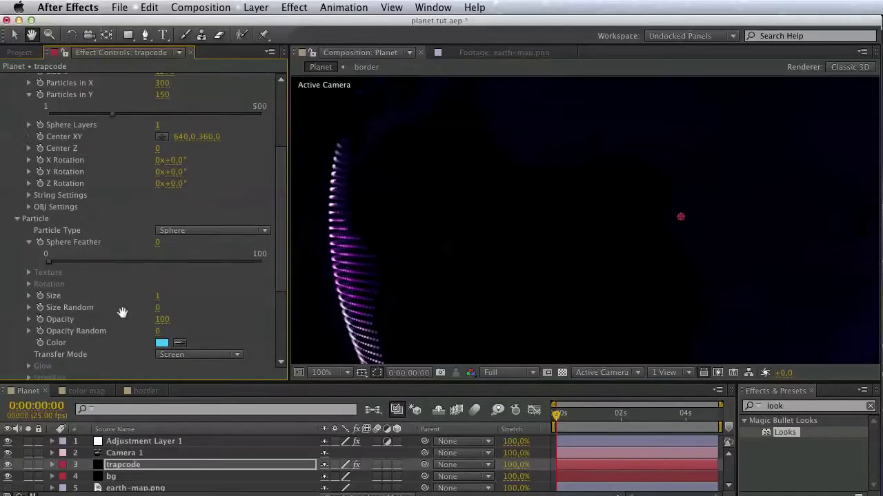
- Try red as the land 2 particle color and return it to the saved light blue swatch
click(161, 284)
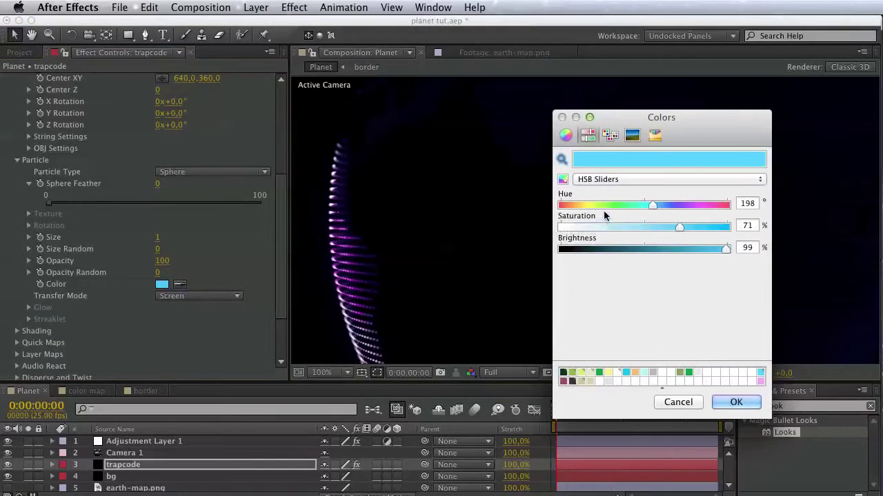
click(560, 205)
click(733, 402)
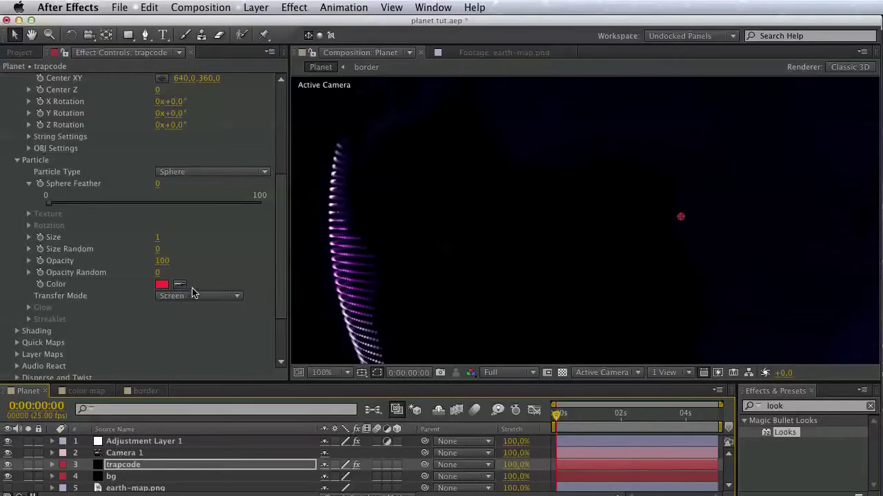
click(162, 285)
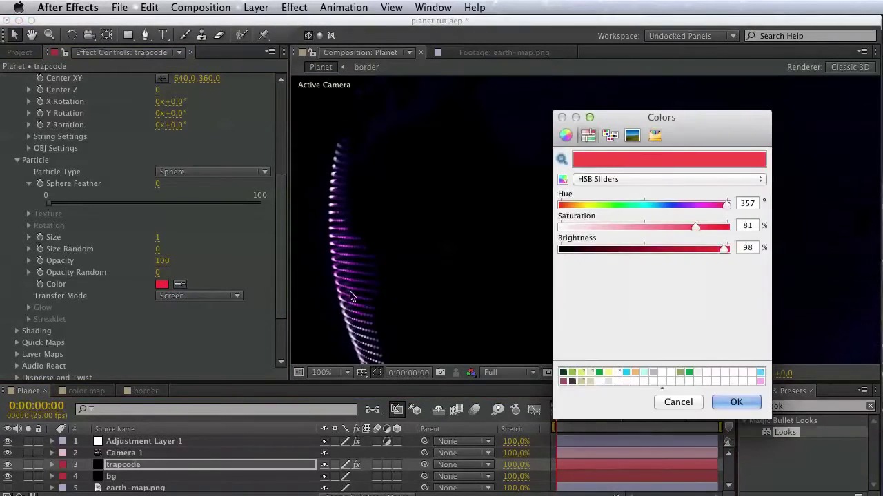
click(759, 372)
click(758, 400)
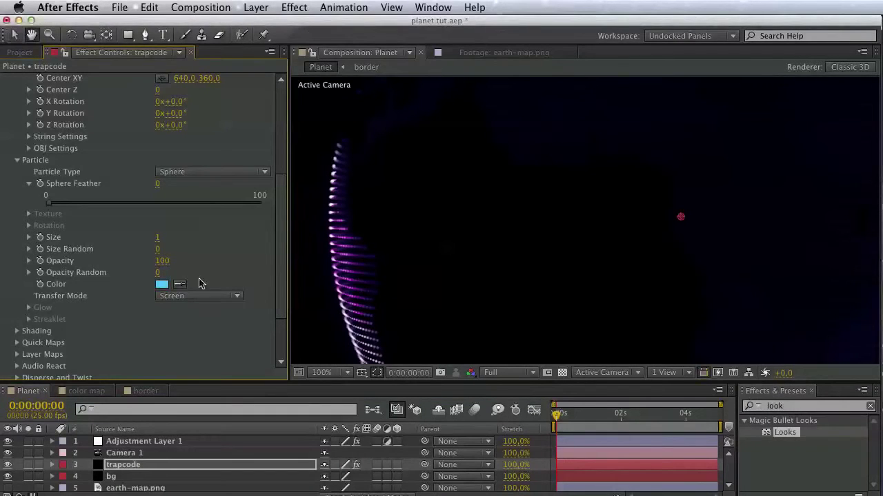
- Try the Normal and Add transfer modes on the land 2 particles and return to Screen
scroll(222, 276, up, 1)
scroll(222, 276, up, 8)
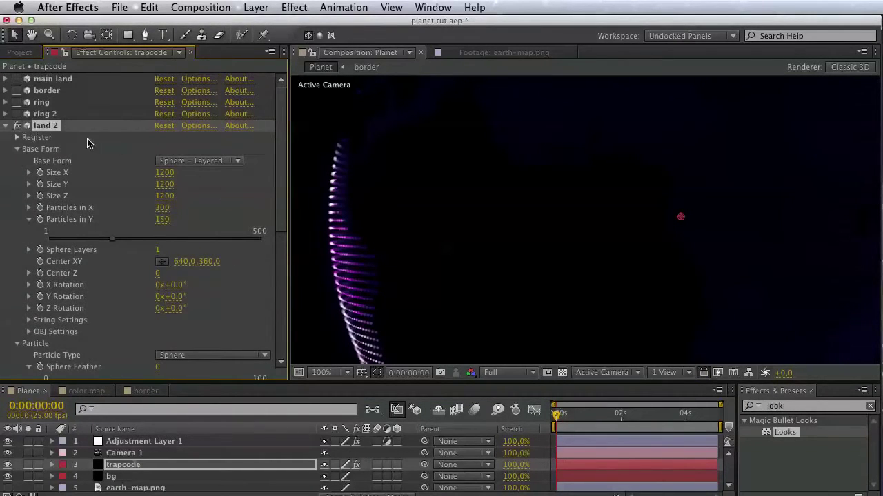
click(17, 149)
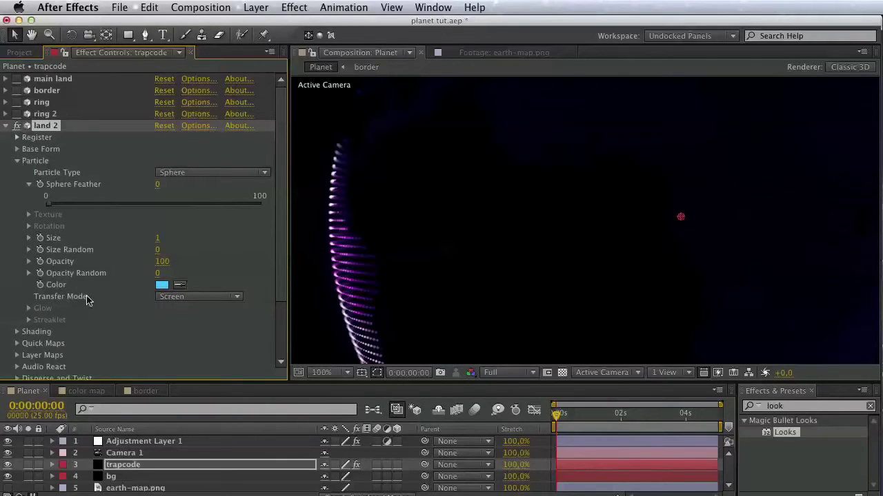
click(185, 298)
click(187, 315)
click(196, 304)
click(183, 323)
click(187, 298)
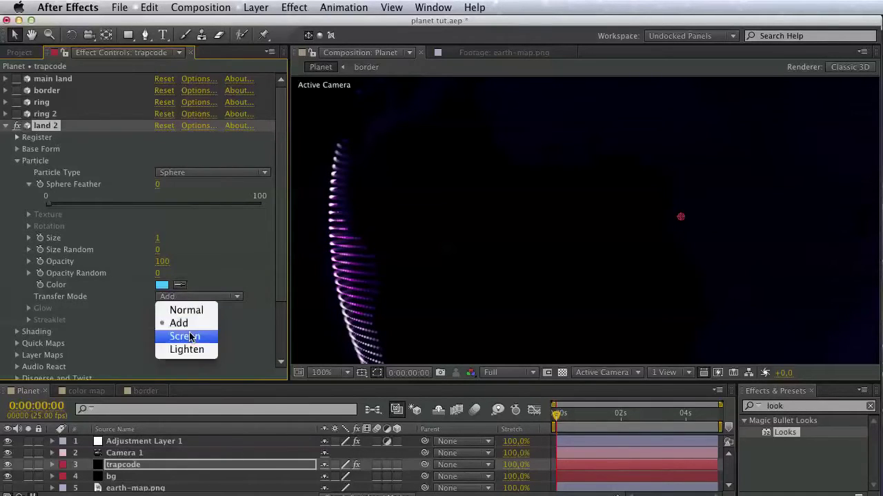
click(191, 337)
- Try None as the Size layer map of land 2 and reassign the earth-map.png layer
scroll(103, 253, down, 3)
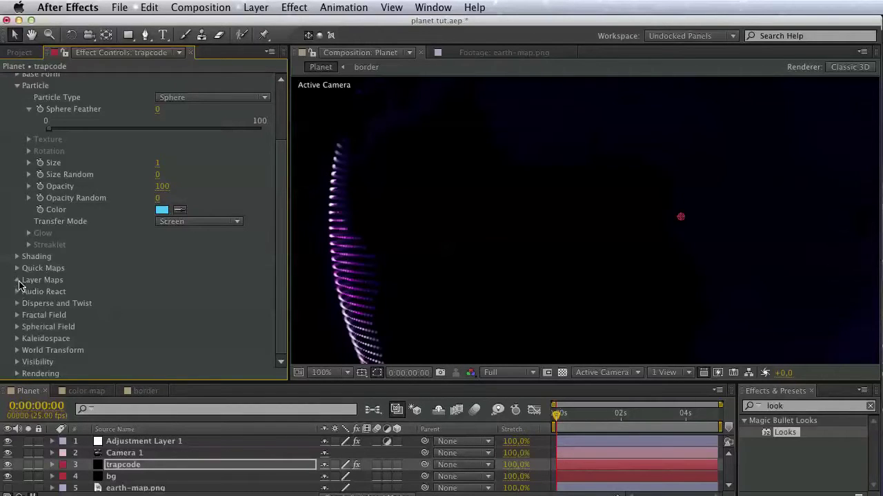
click(17, 280)
scroll(19, 285, down, 3)
click(165, 304)
click(174, 316)
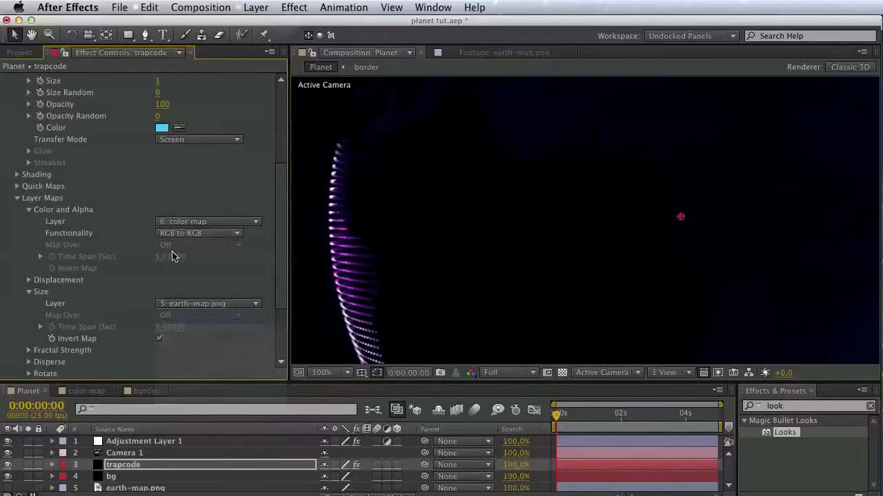
click(177, 307)
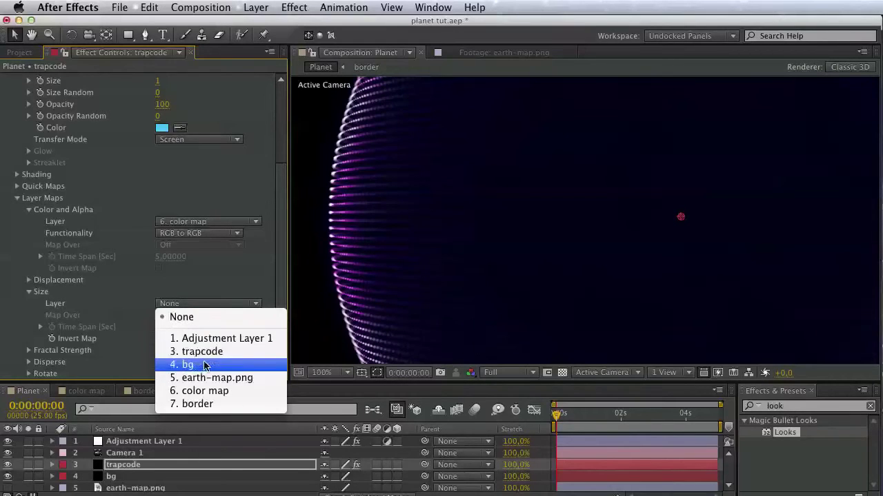
click(219, 377)
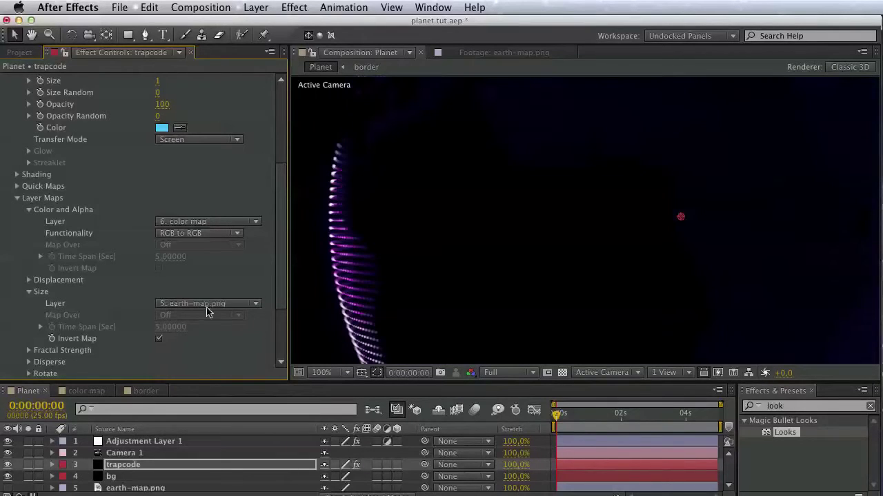
- Set the Color and Alpha layer map of the land 2 effect to None
click(182, 226)
click(181, 232)
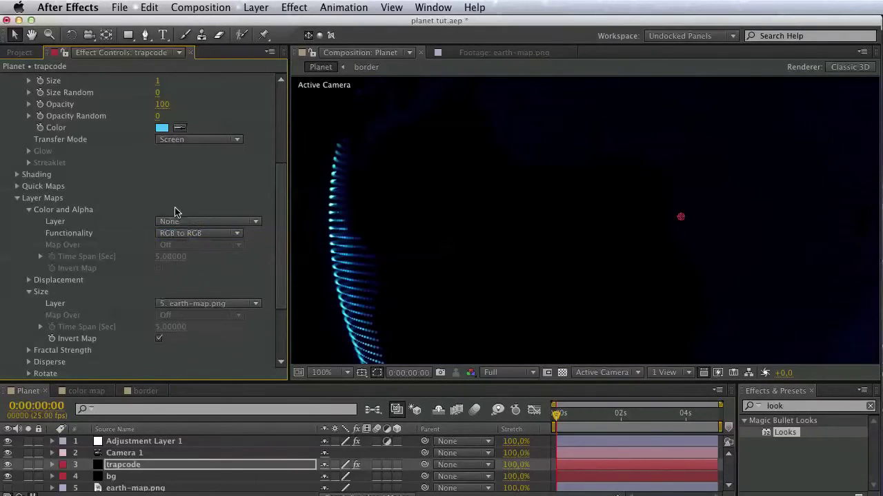
drag(178, 200, 180, 353)
drag(117, 225, 43, 235)
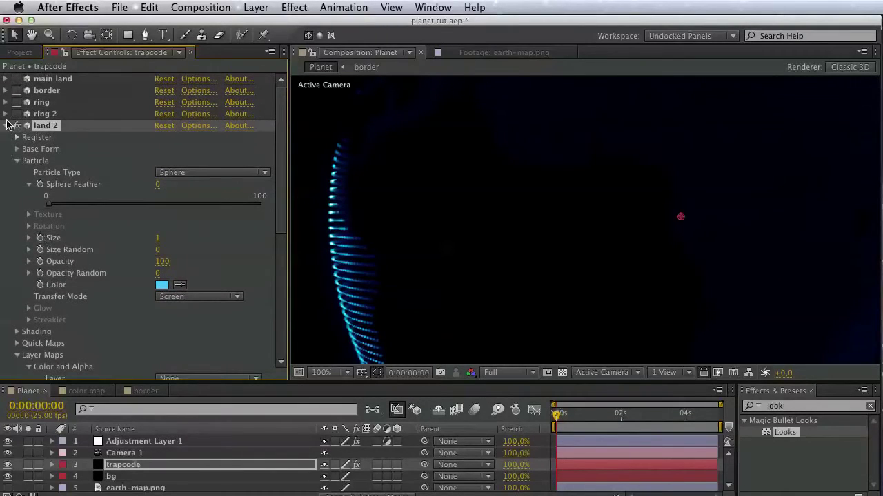
- Re-enable the main land, border, ring and ring 2 effects on the trapcode layer
drag(17, 114, 17, 79)
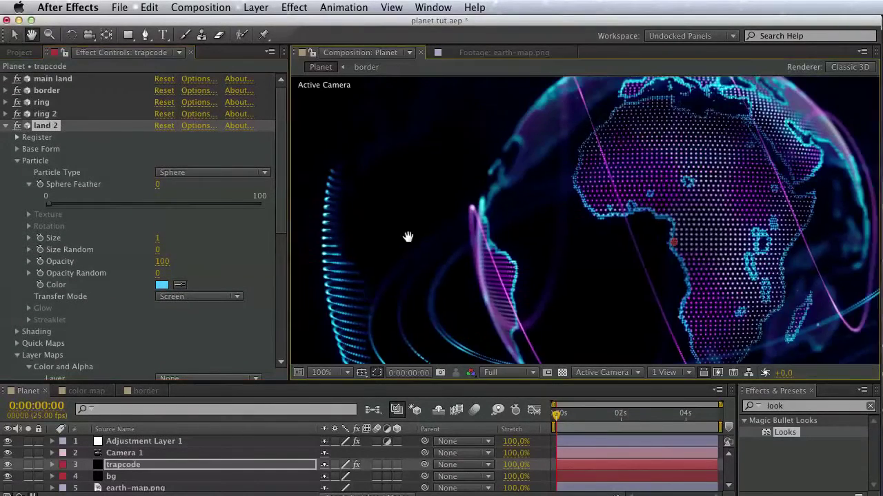
key(space)
drag(312, 217, 136, 297)
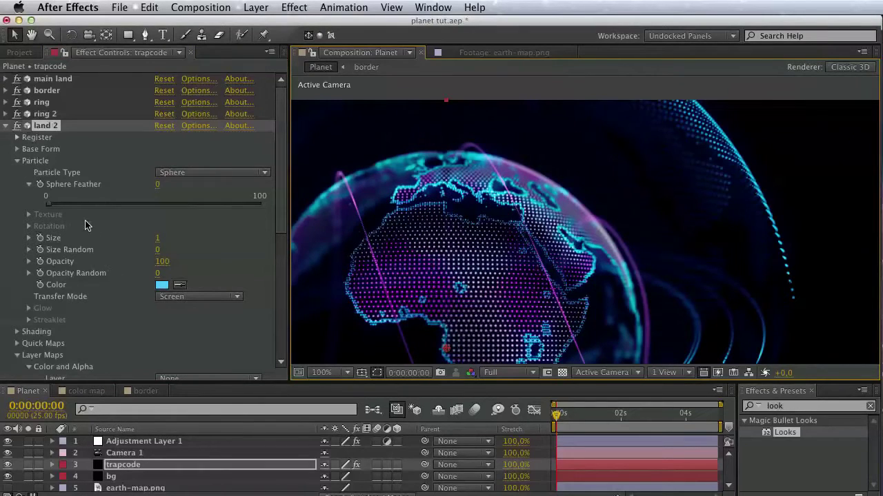
- Set the particle Size of the land 2 effect to 0.8 and collapse the effect's settings
click(158, 239)
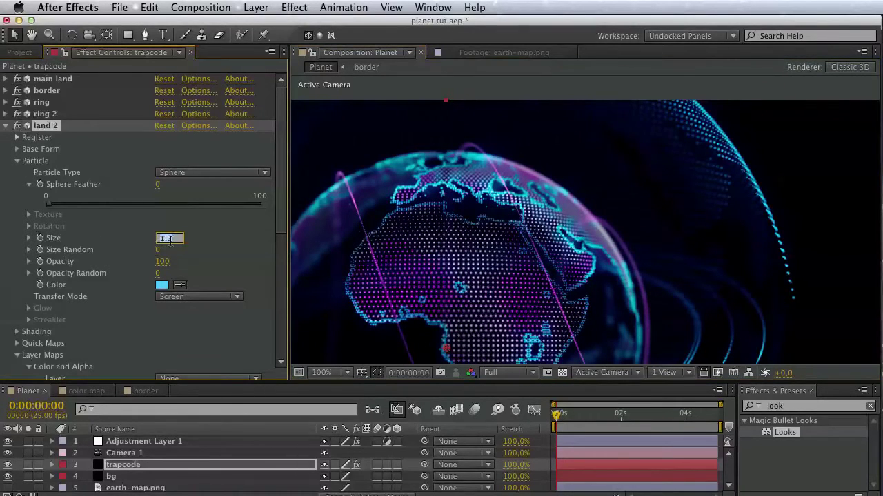
text(0.8)
key(Return)
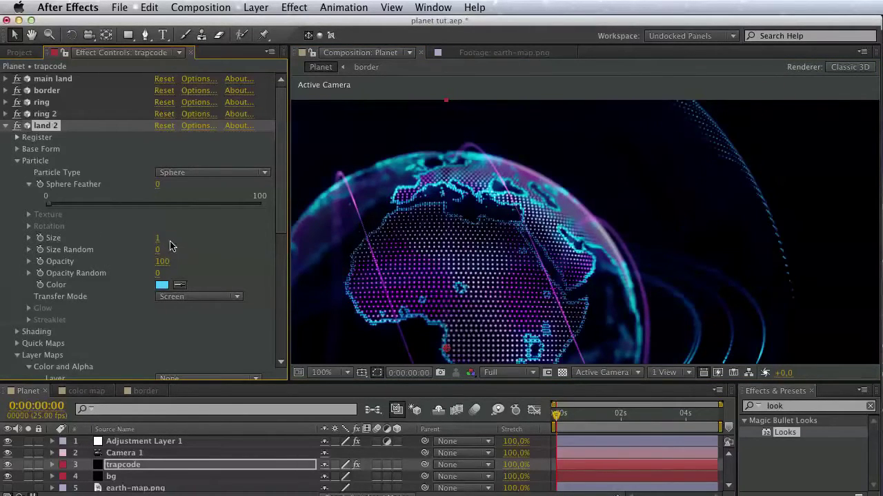
drag(530, 218, 683, 153)
drag(485, 234, 565, 151)
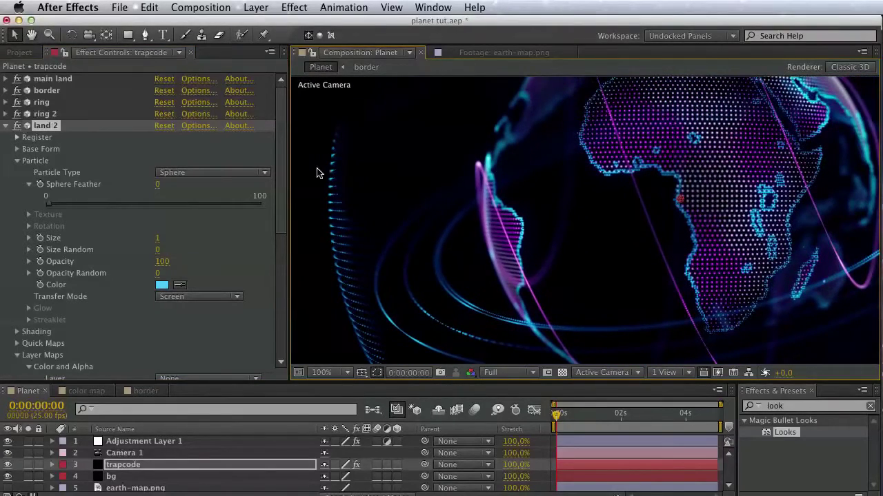
click(7, 126)
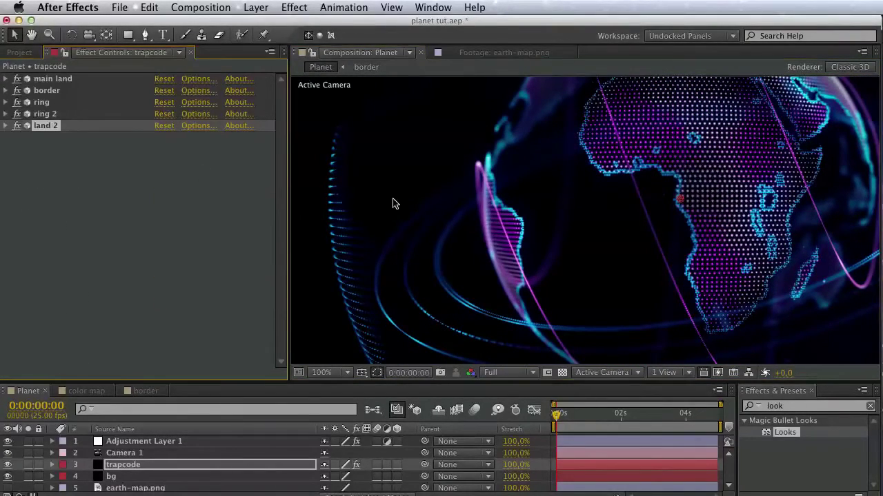
- Check the planet's framing in the composition and save the project
key(space)
drag(393, 198, 321, 317)
drag(459, 214, 454, 260)
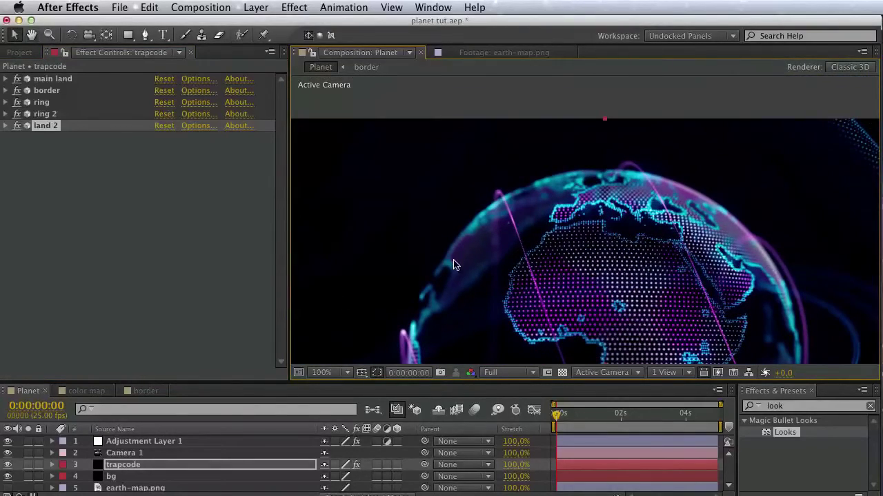
key(super+s)
- Search the effects for "partic" and add Trapcode Particular to the trapcode layer below the land 2 effect
key(space)
drag(597, 216, 499, 128)
click(775, 408)
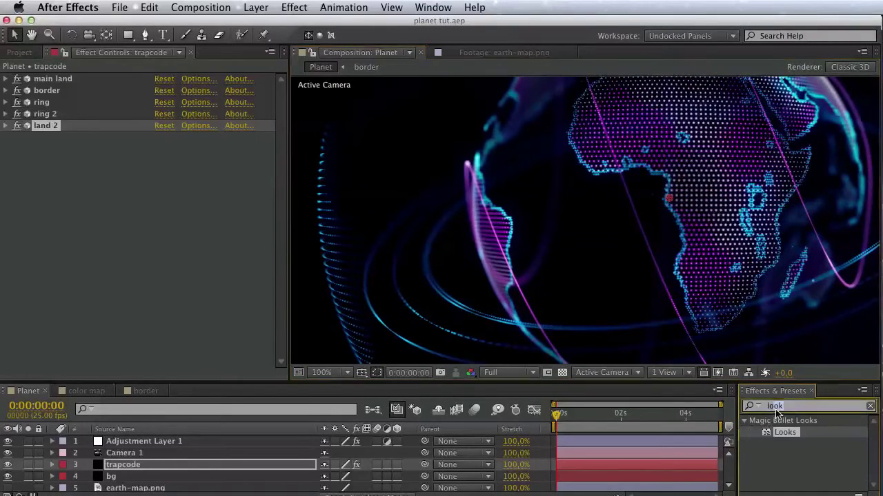
text(pa)
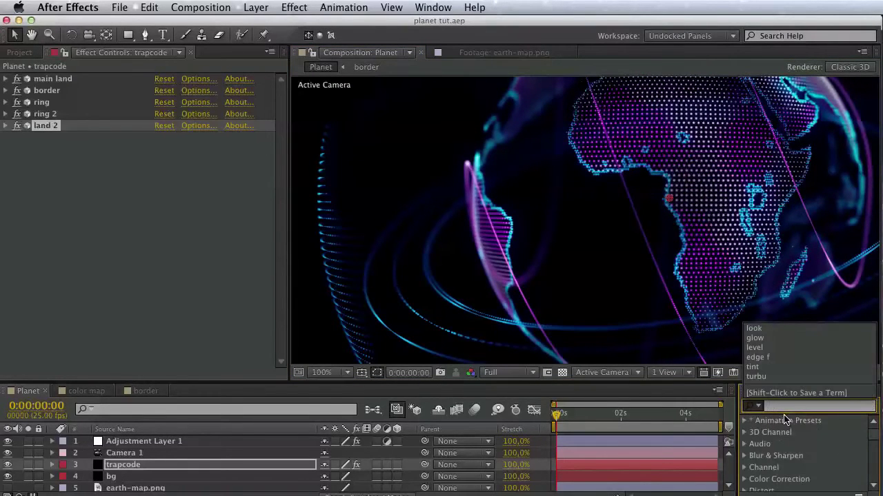
text(rtic)
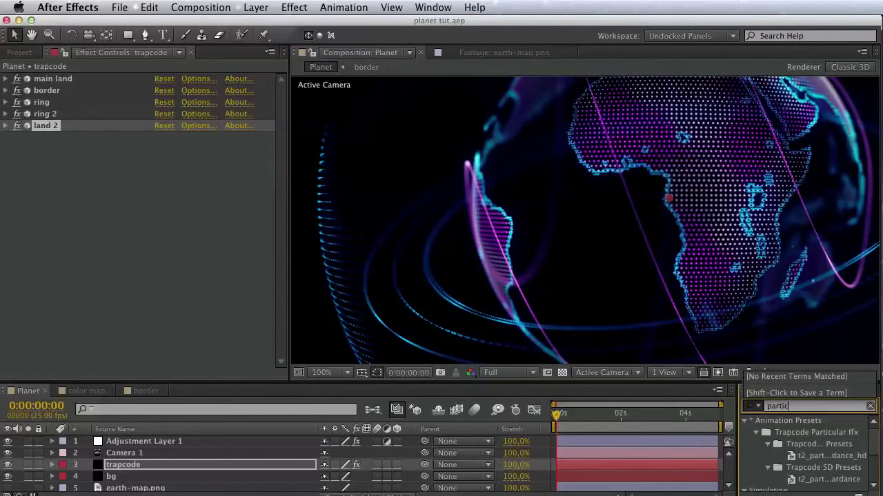
scroll(865, 445, down, 3)
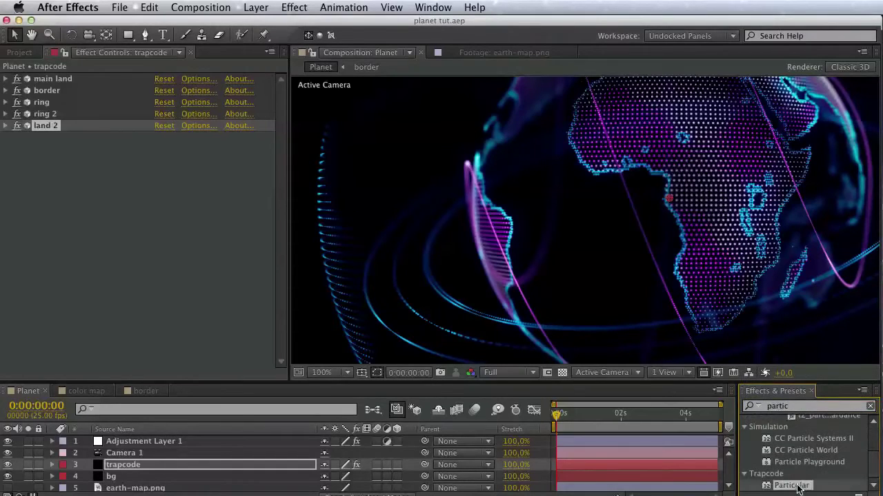
drag(798, 488, 41, 176)
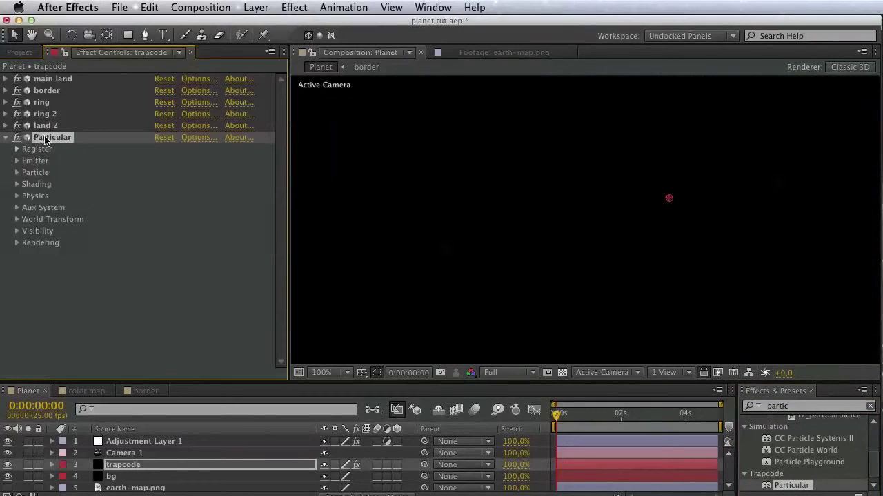
- Rename the newly added Particular effect on the trapcode layer as "force line"
key(Return)
text(force line)
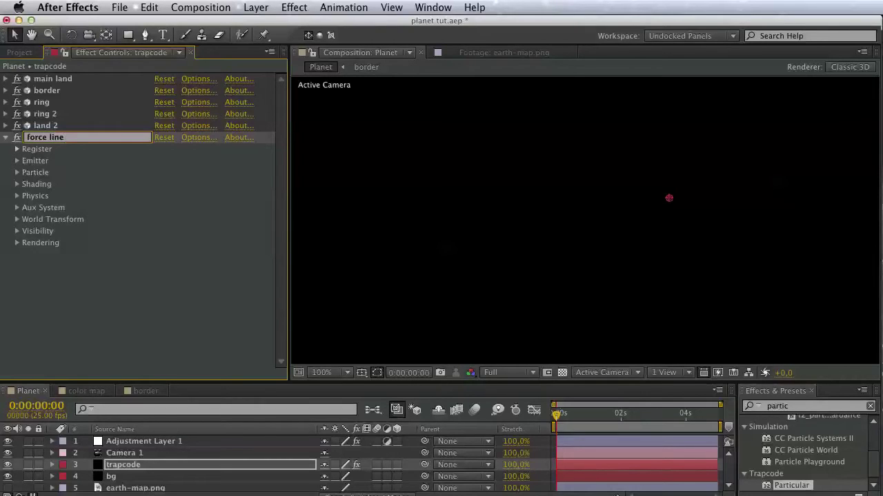
key(Return)
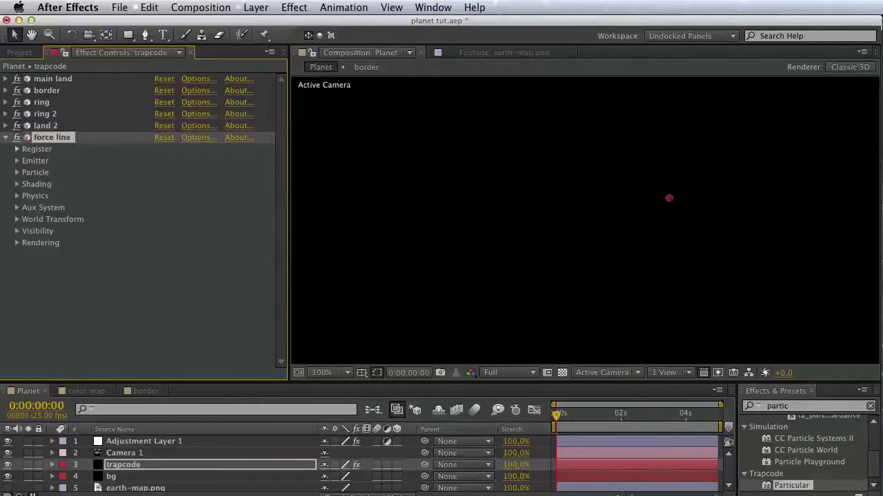
- Go to 0:00:02:08 and set the force line emitter's Velocity to 350 and Velocity Random to 0
click(16, 161)
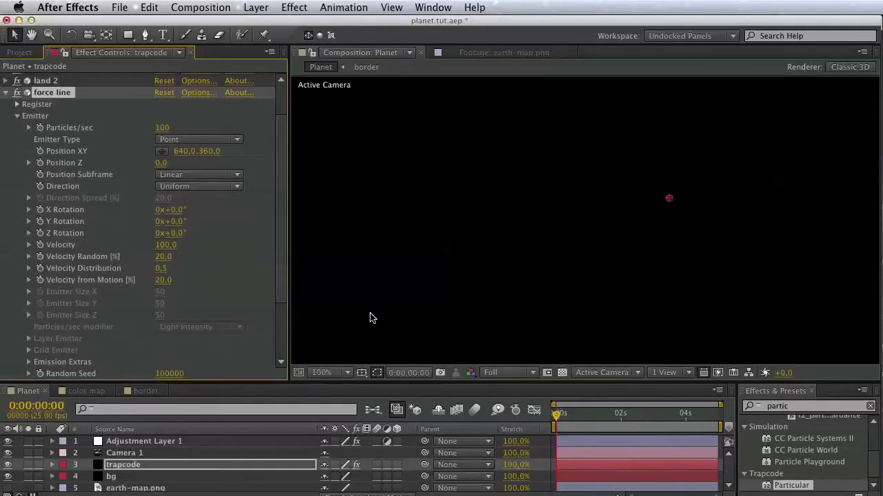
click(561, 418)
drag(561, 418, 631, 415)
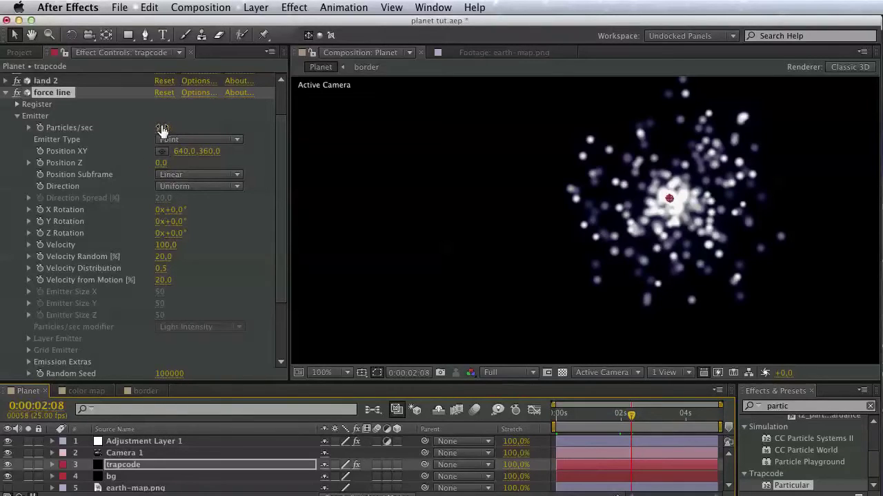
click(169, 245)
text(350)
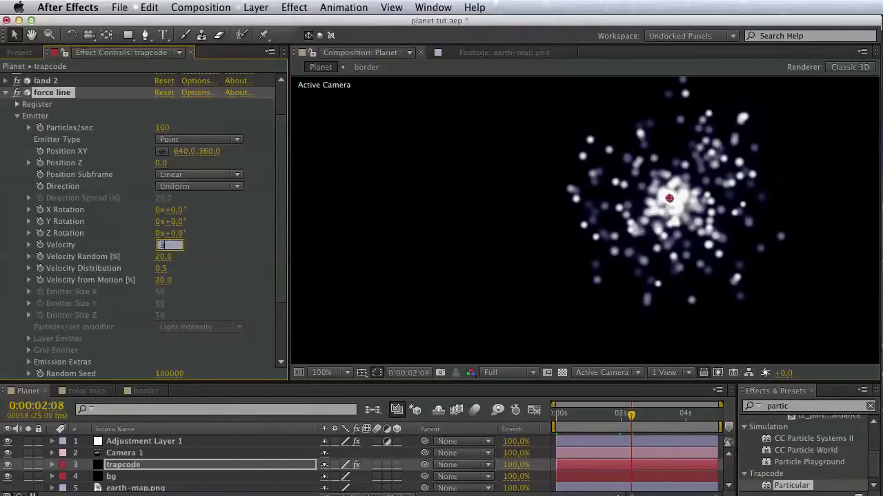
click(165, 259)
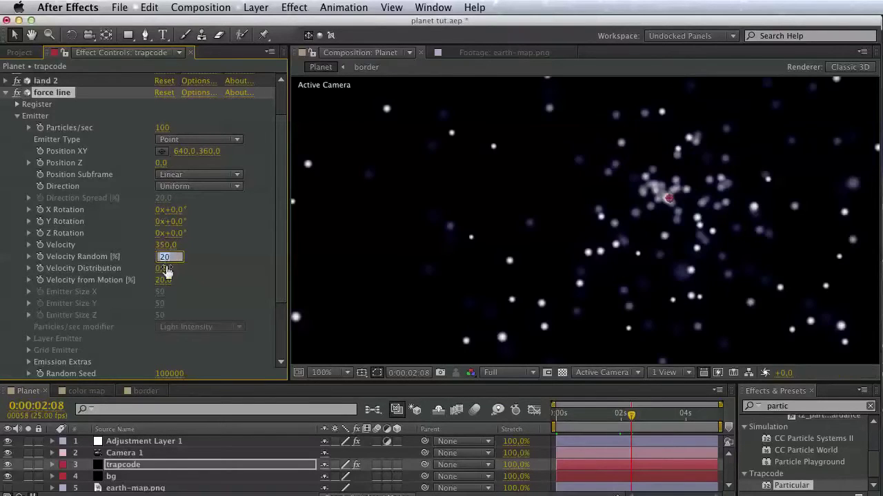
text(0)
click(199, 285)
- Change the force line particle Color to the saved light blue swatch
scroll(42, 304, down, 5)
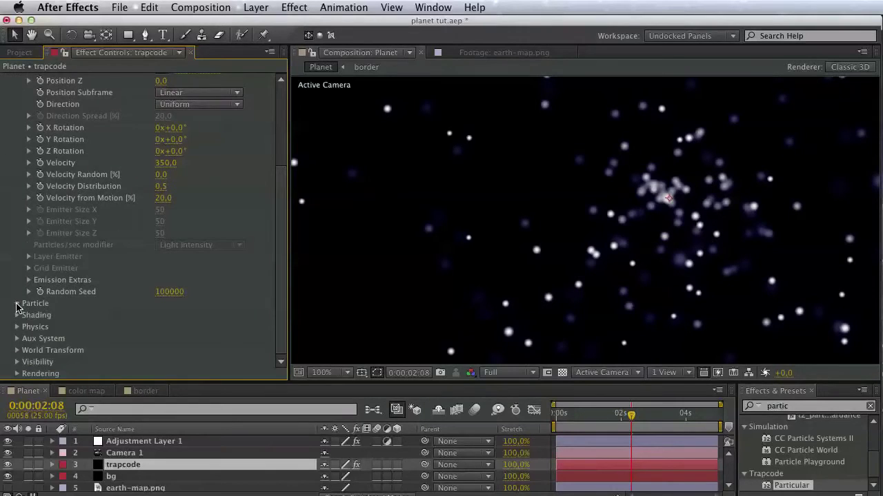
click(18, 308)
scroll(18, 308, down, 10)
click(161, 304)
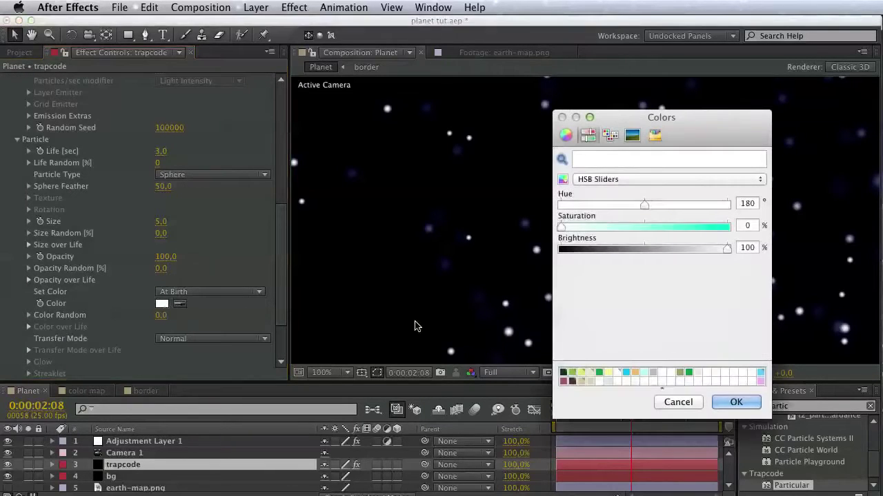
click(760, 381)
click(760, 372)
click(744, 400)
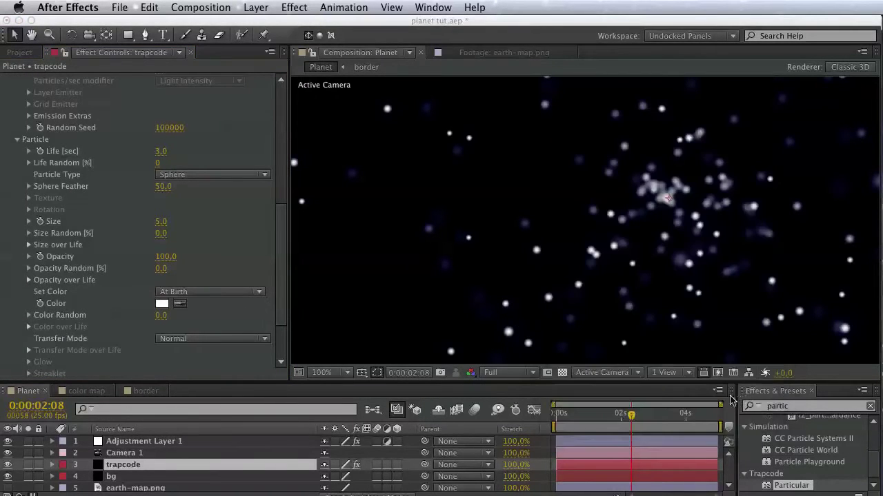
- Set the force line particle Life to 2 seconds and Size to 0
click(161, 151)
text(2)
key(Return)
scroll(198, 207, down, 3)
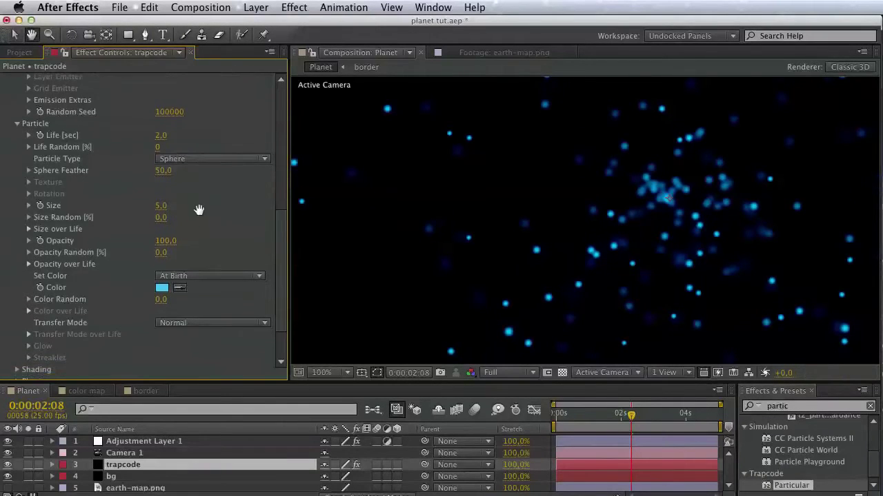
click(161, 171)
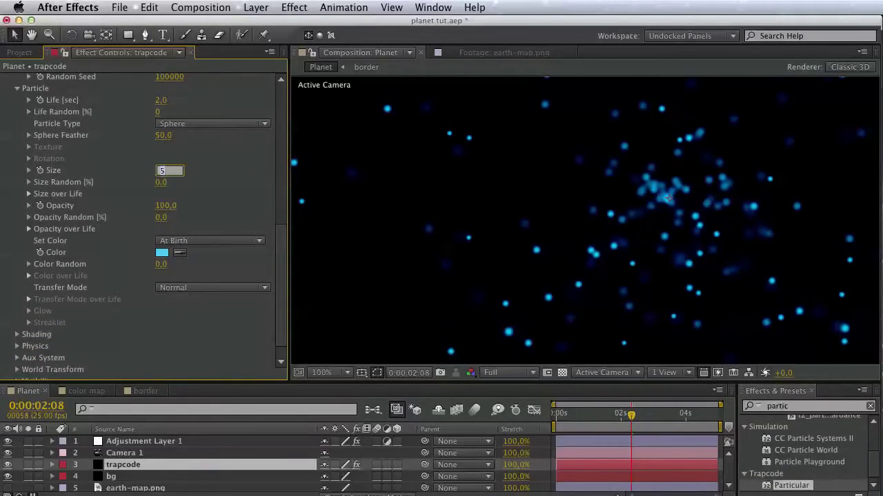
text(0)
key(Return)
- Set the force line's Aux System to emit continuously
scroll(199, 318, down, 1)
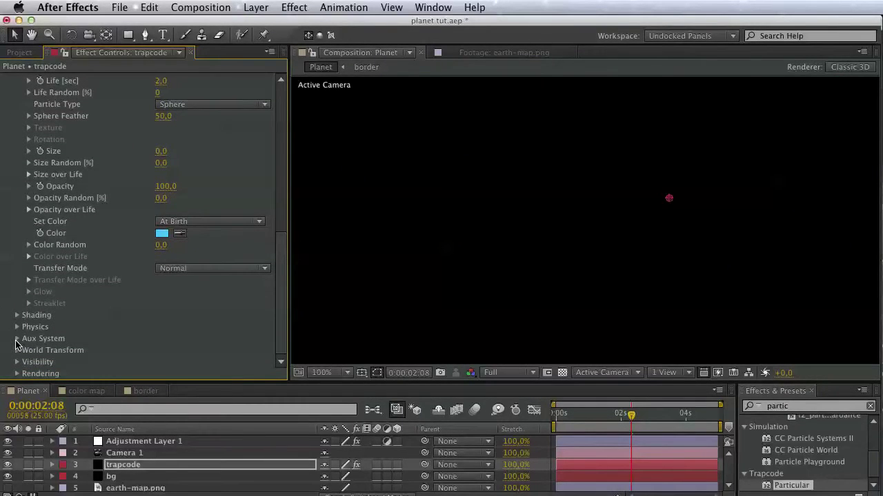
click(17, 339)
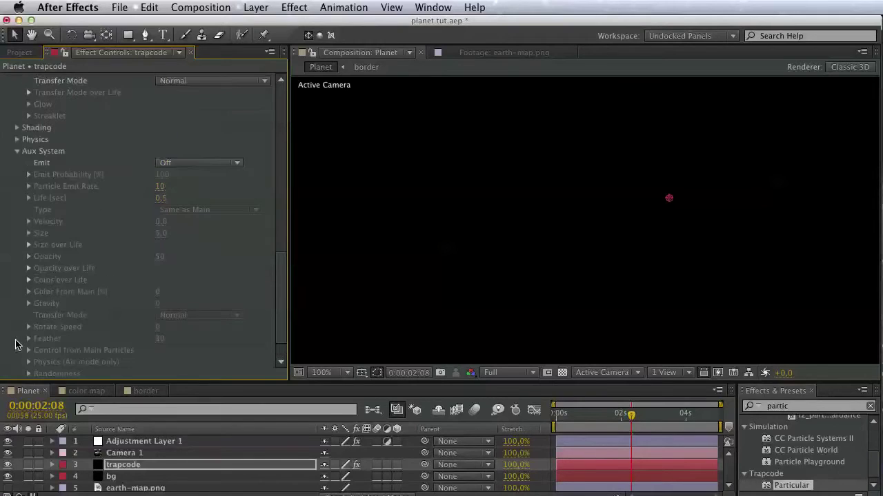
click(181, 163)
click(181, 203)
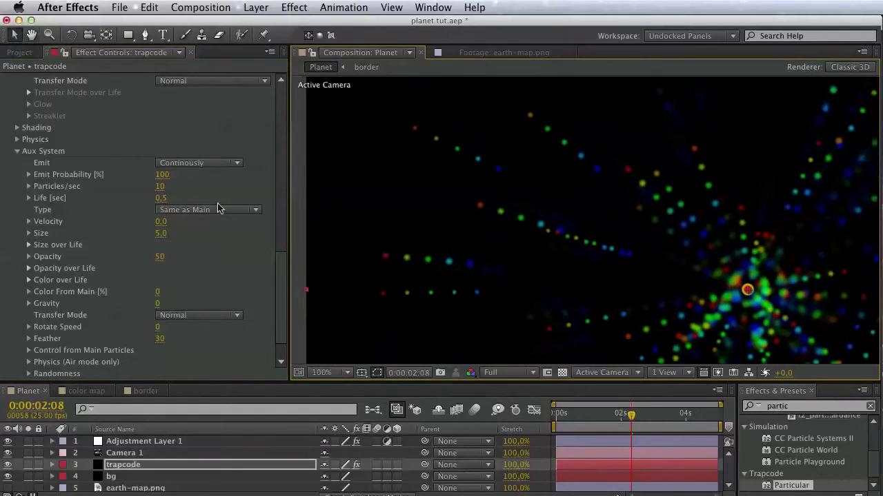
- Set the force line's rendering Transfer Mode to Normal and check the particles over the planet
scroll(138, 289, down, 2)
click(16, 374)
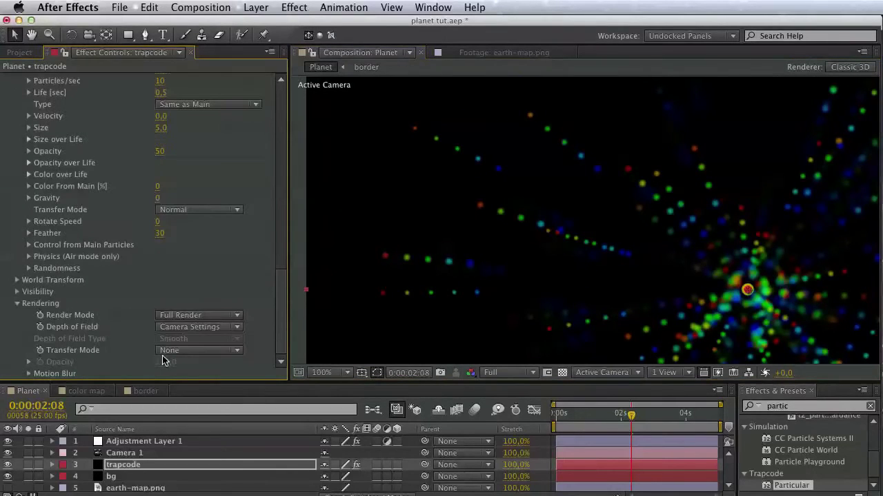
click(178, 350)
click(185, 377)
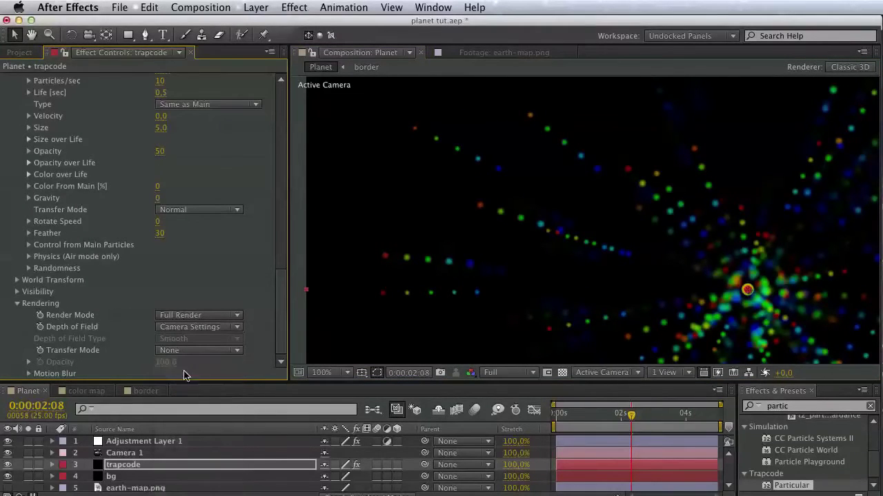
key(space)
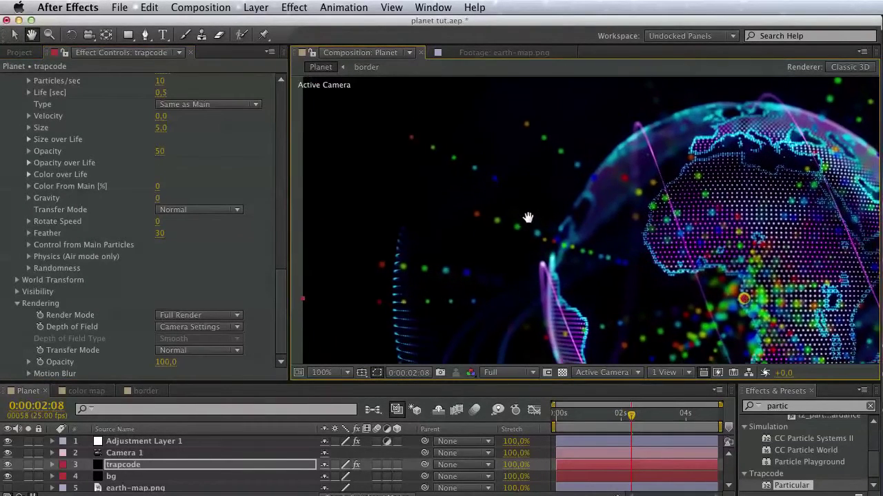
drag(529, 216, 464, 134)
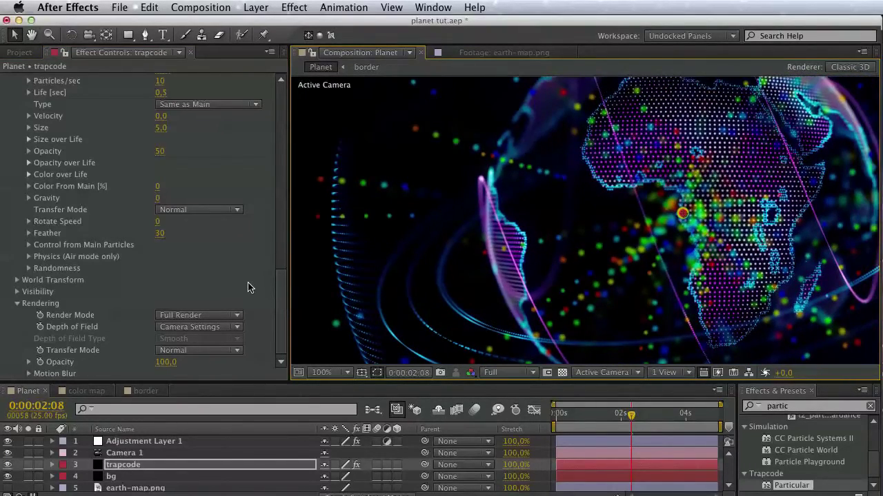
- Set the force line emitter's Velocity to 300
drag(281, 290, 284, 119)
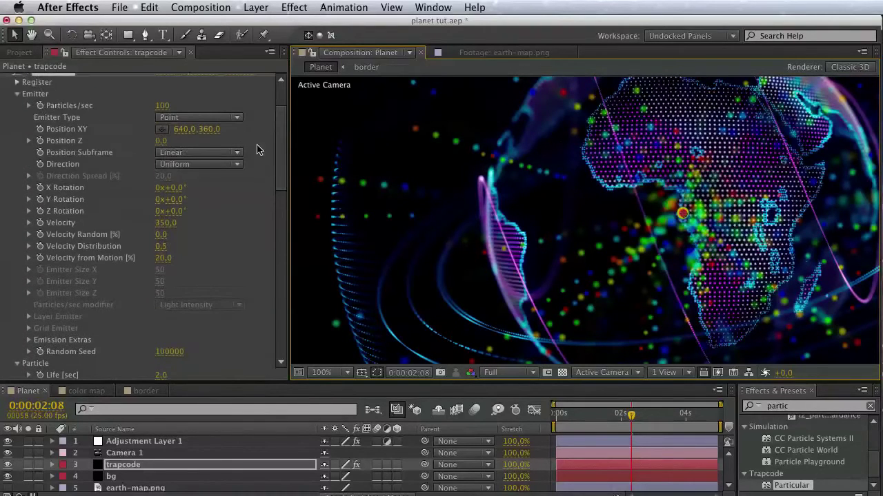
drag(167, 224, 157, 225)
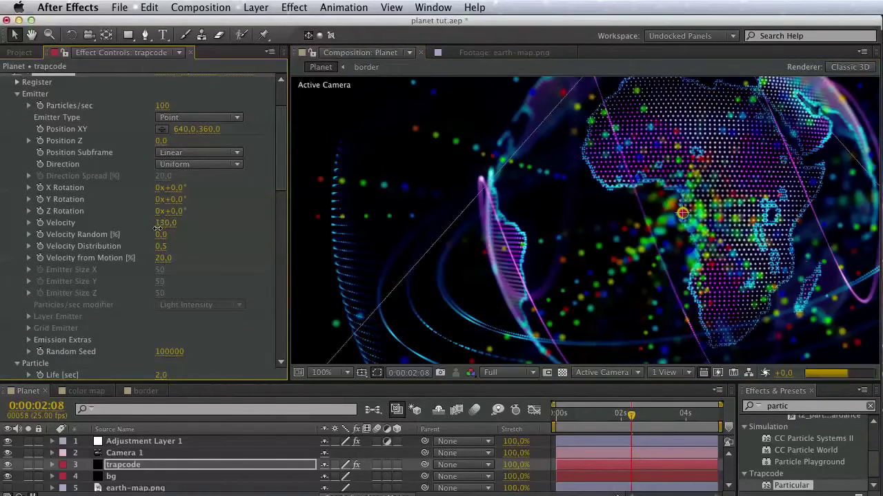
click(166, 224)
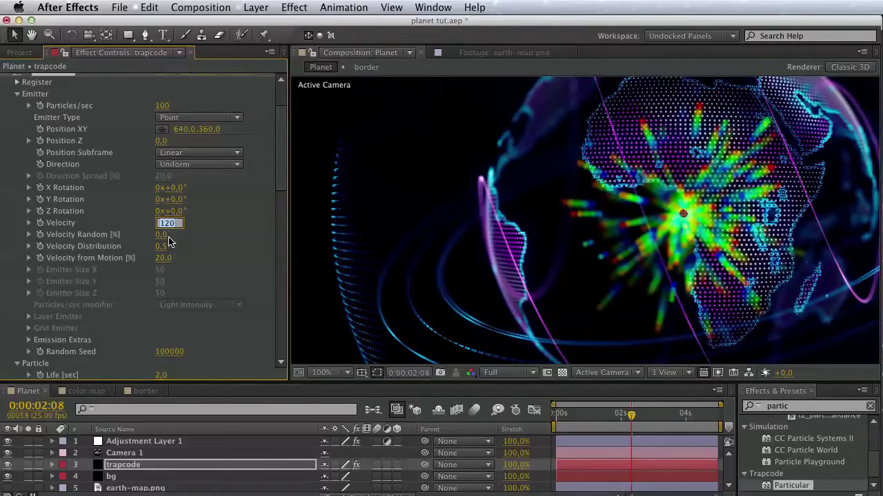
text(300)
key(Return)
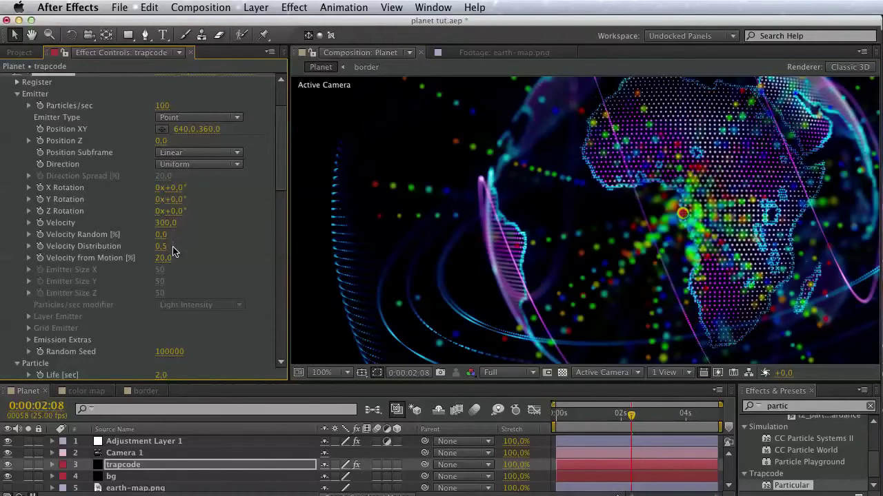
- Set the Aux System's Life to 1 second and its Particles/sec to 100
scroll(173, 252, down, 10)
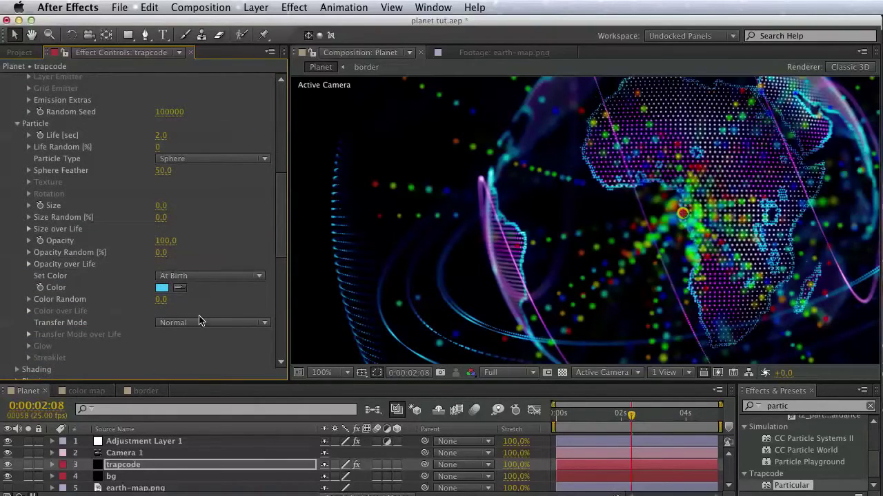
scroll(200, 321, down, 10)
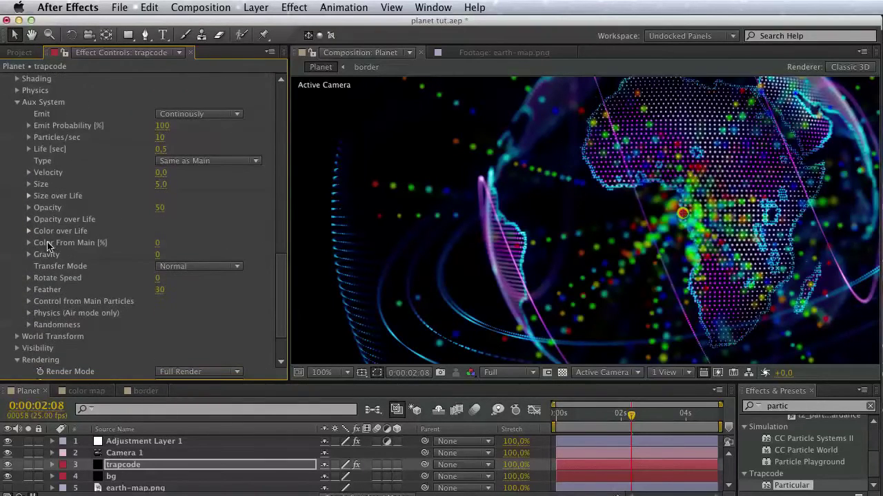
click(160, 149)
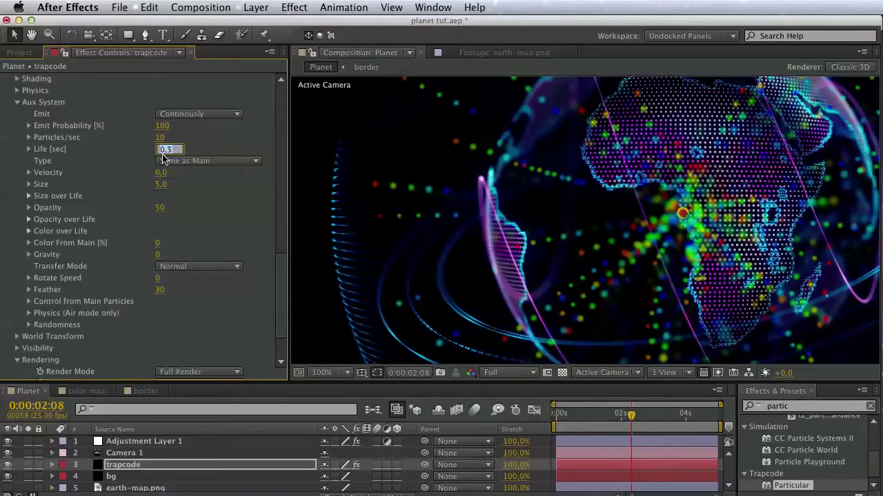
text(1)
key(Return)
click(161, 138)
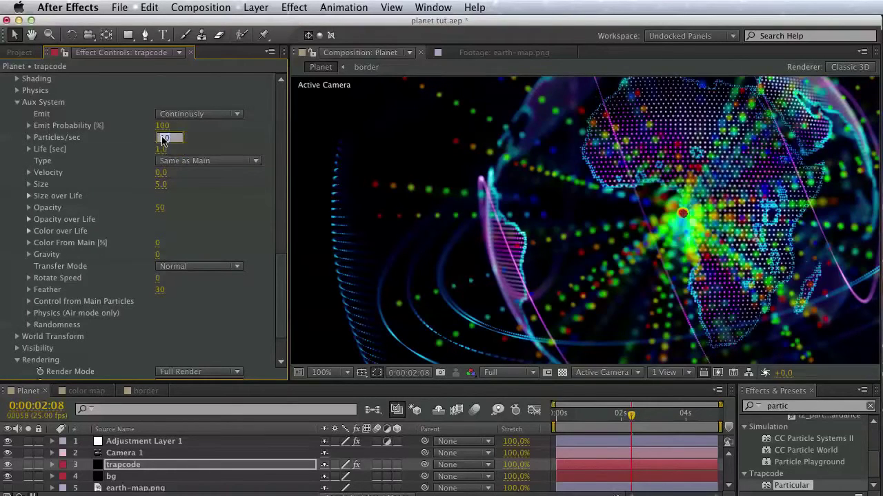
text(100)
key(Return)
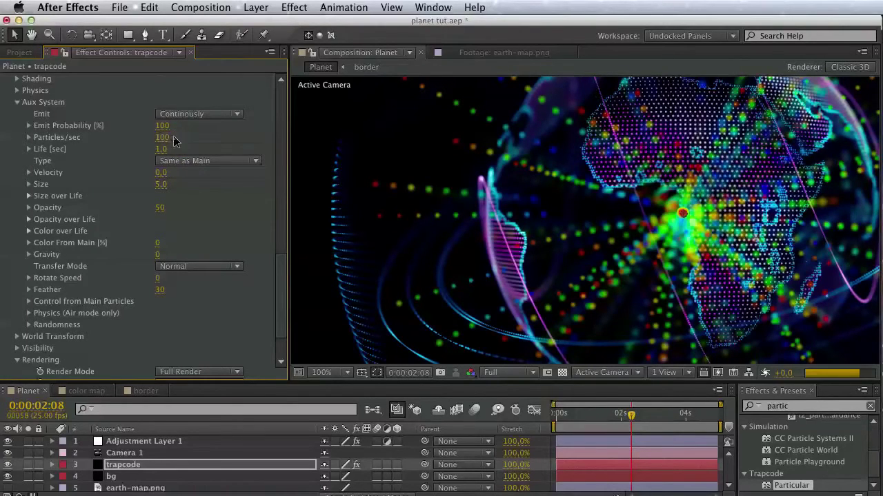
- Set the Aux System's Size to 1 and apply the linear falloff preset to its Size over Life
click(165, 185)
text(0)
key(BackSpace)
text(1)
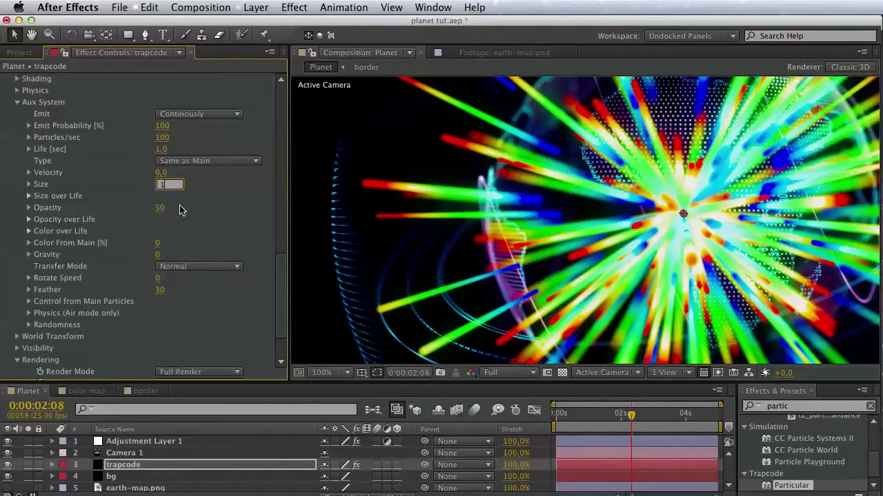
key(Return)
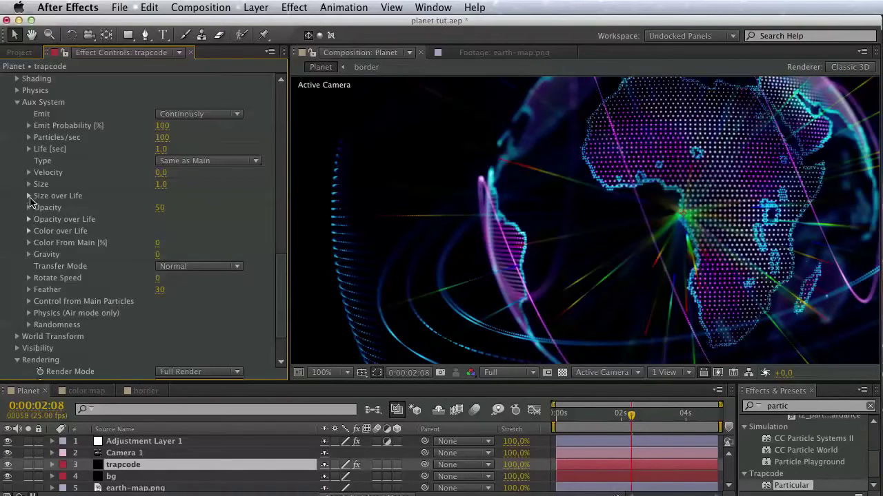
click(29, 196)
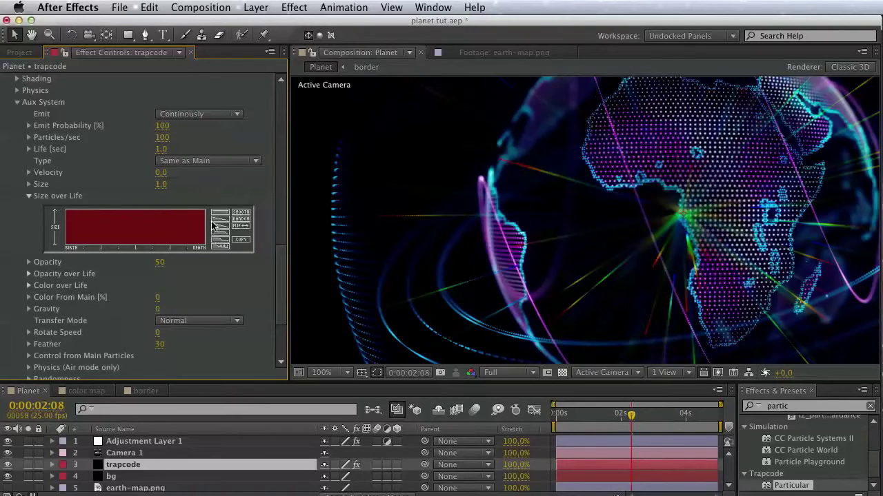
click(214, 225)
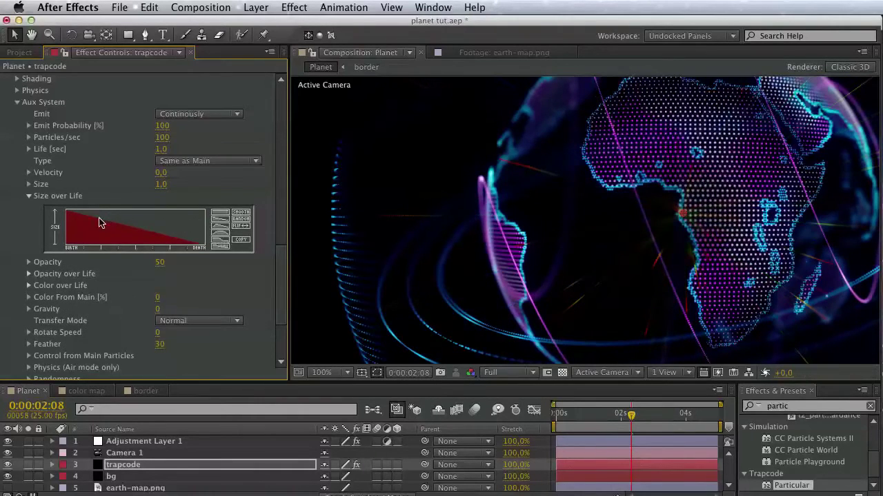
click(29, 197)
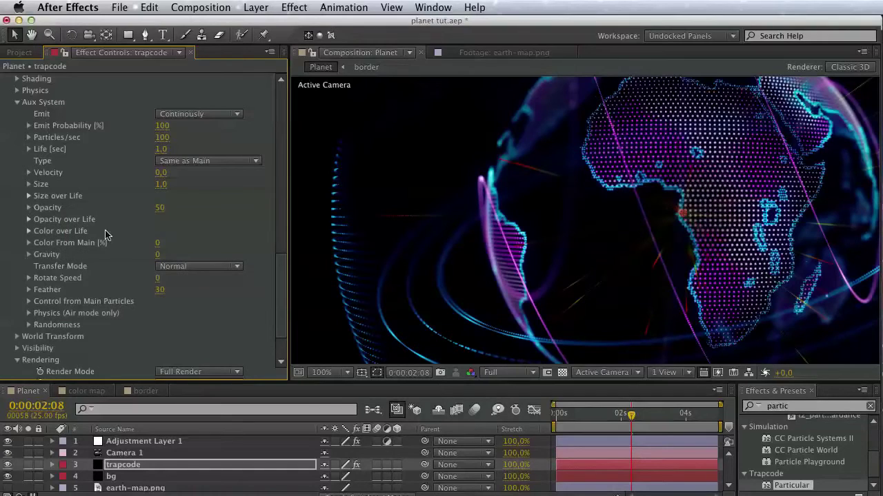
- Set the Aux System's Opacity to 100
click(160, 208)
text(10)
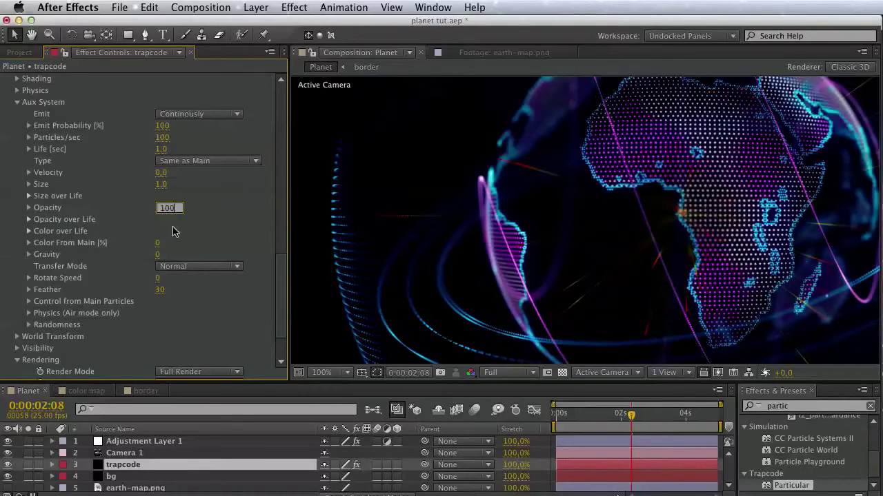
text(0)
key(Return)
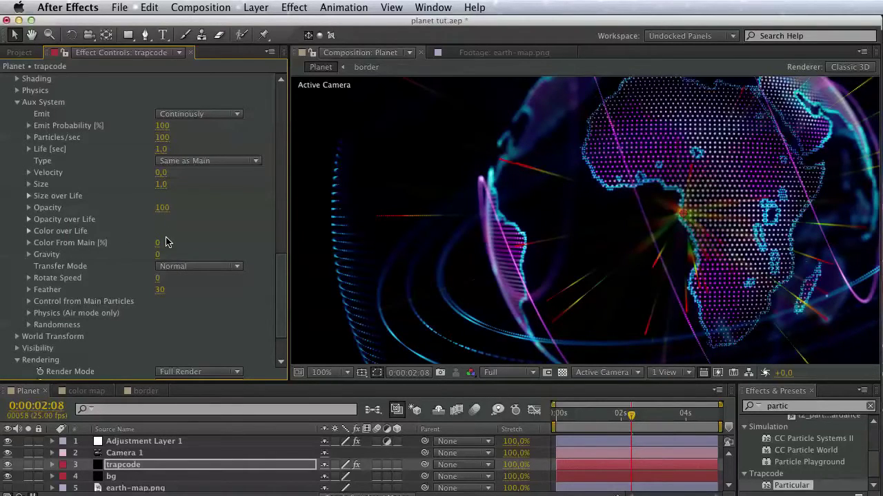
- Set the Aux System's Feather to 100 and expand the Control from Main Particles settings
click(160, 290)
text(100)
key(Return)
click(29, 302)
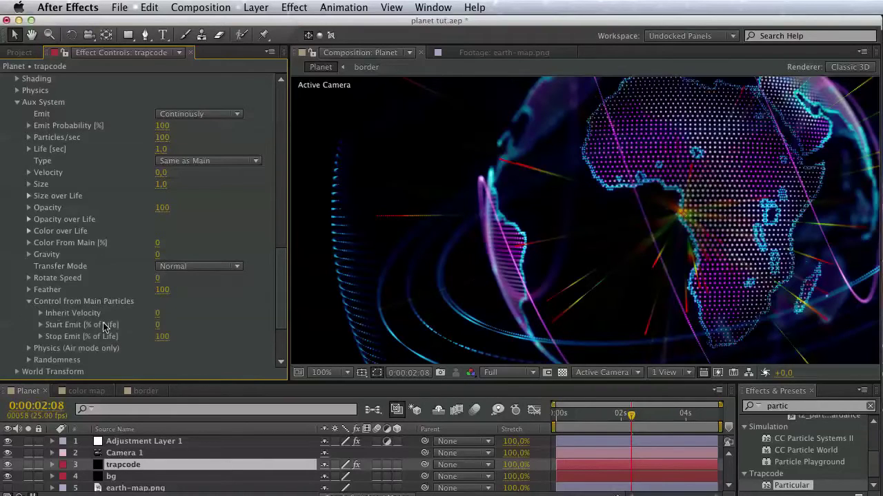
- Set the Aux System's Start Emit to 50% of life under Control from Main Particles
click(157, 325)
text(50)
key(Return)
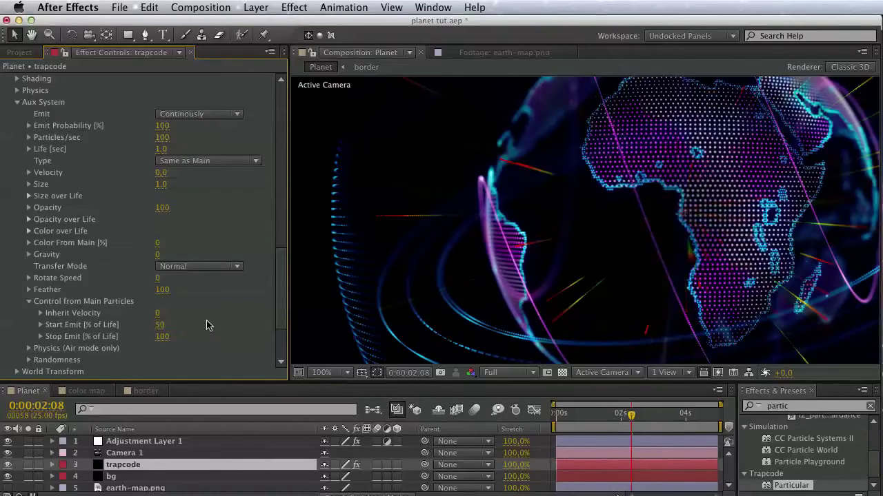
key(space)
drag(716, 211, 627, 252)
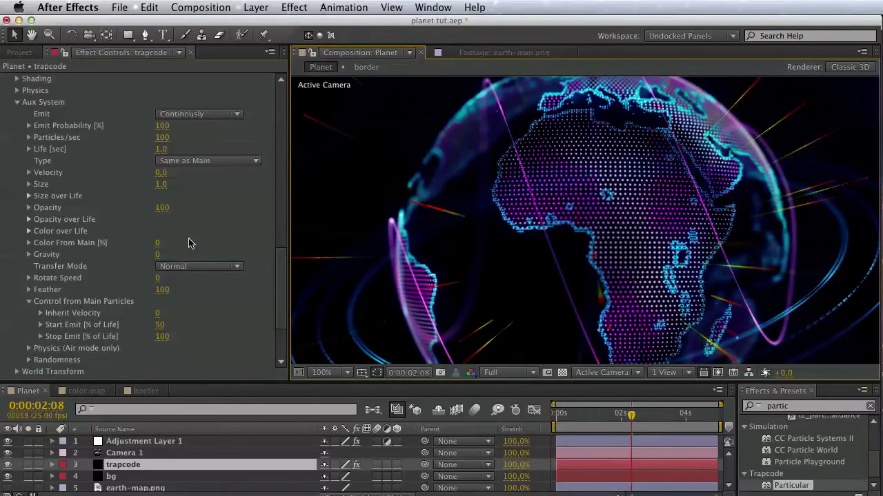
- Set the force line emitter's Velocity to 350, entered as 700/2
scroll(190, 242, up, 10)
key(h)
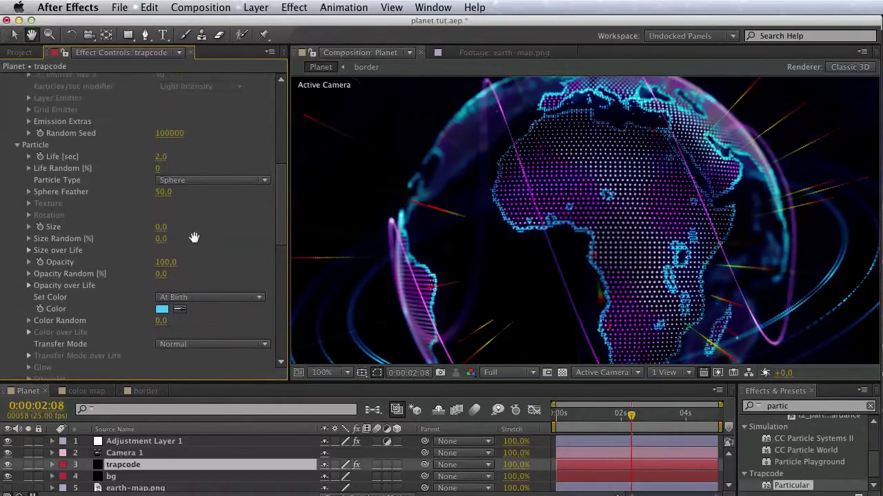
scroll(194, 237, up, 10)
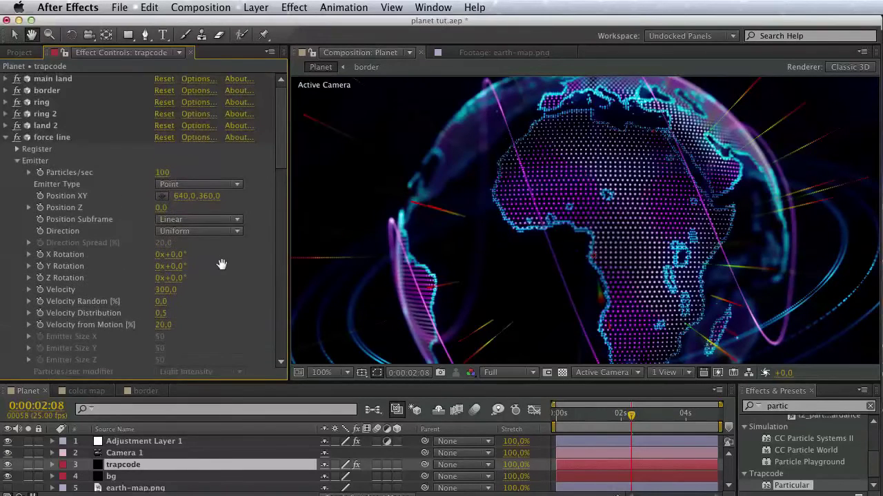
key(v)
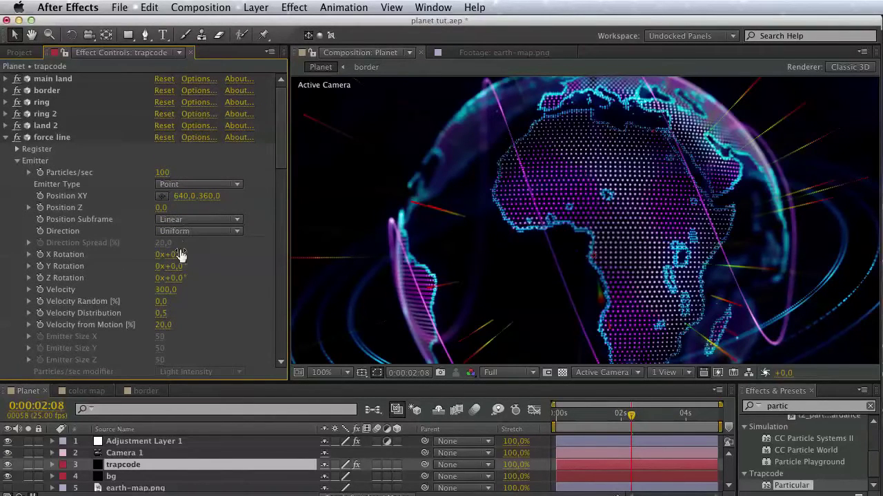
click(172, 290)
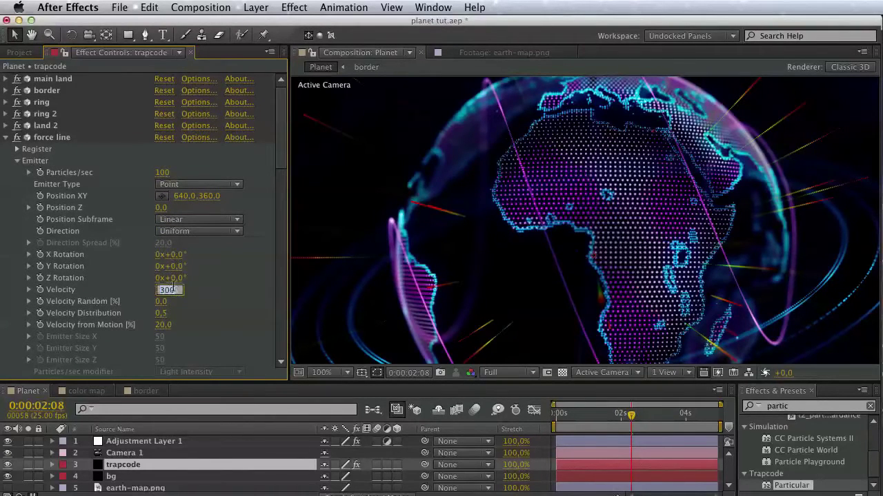
text(700/2)
key(Return)
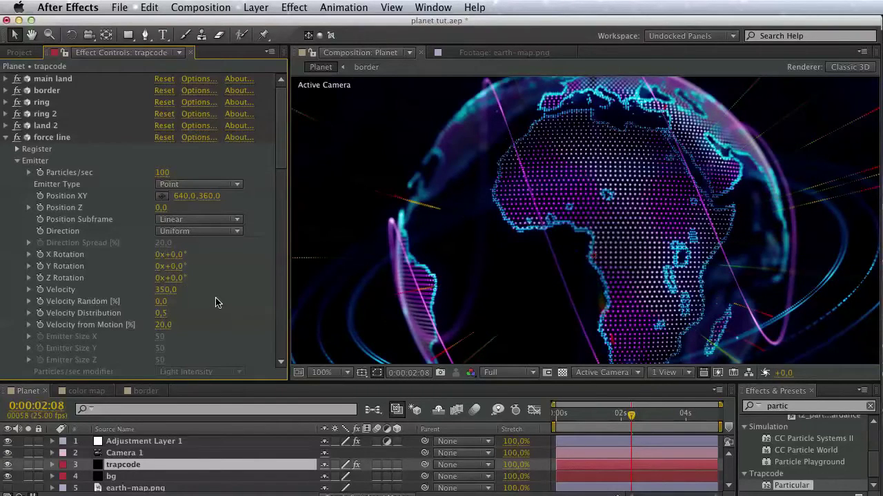
drag(418, 266, 733, 219)
key(v)
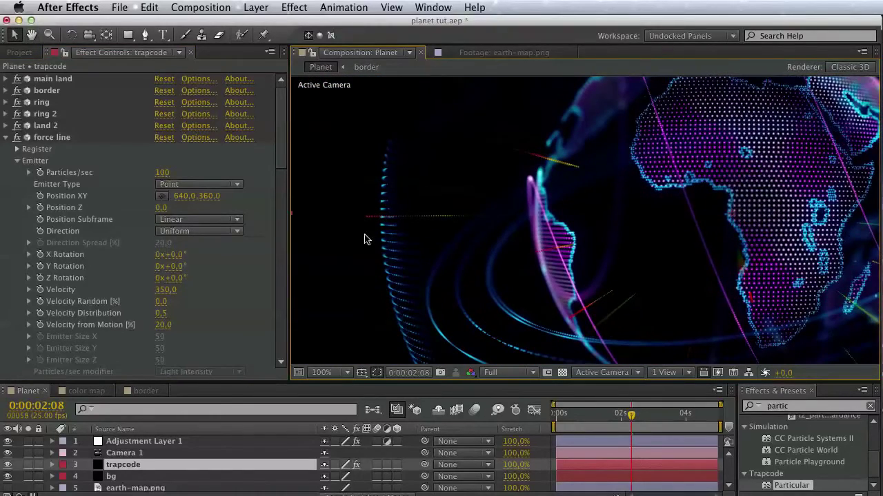
- Set the force line's particle Life to 1.8 seconds and move the current time to 0:00:02:13
scroll(187, 279, down, 10)
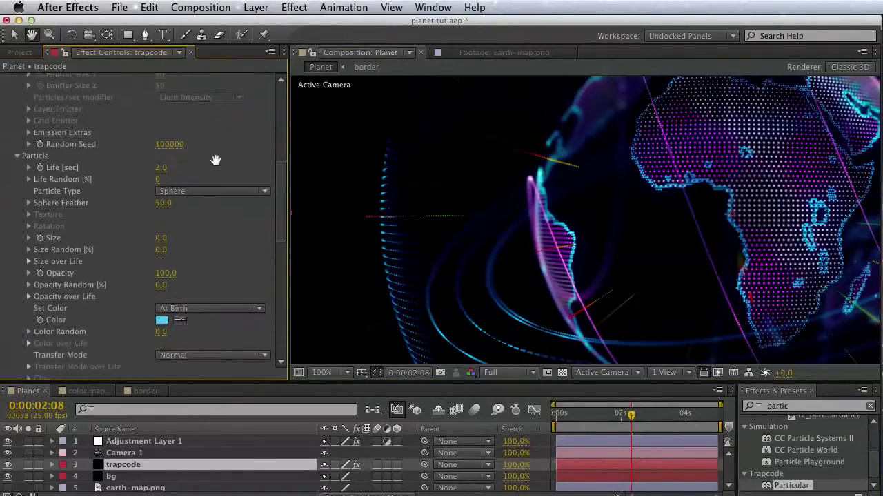
click(164, 168)
text(1)
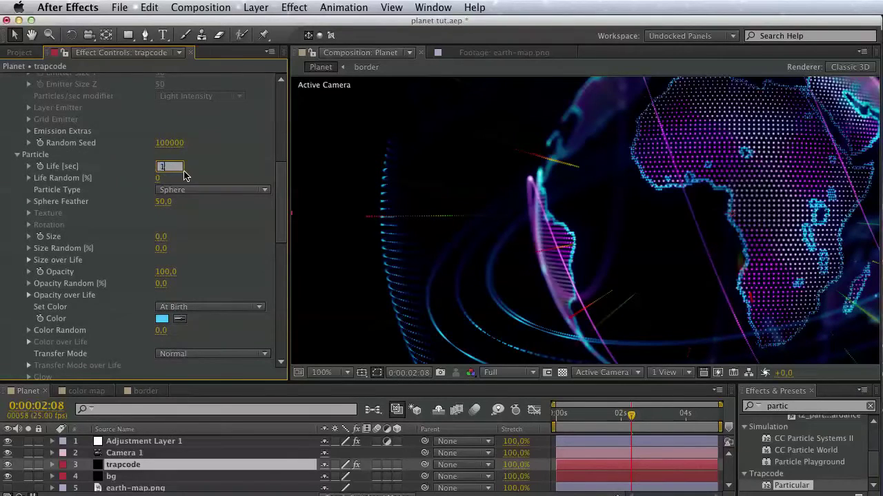
text(.8)
key(Return)
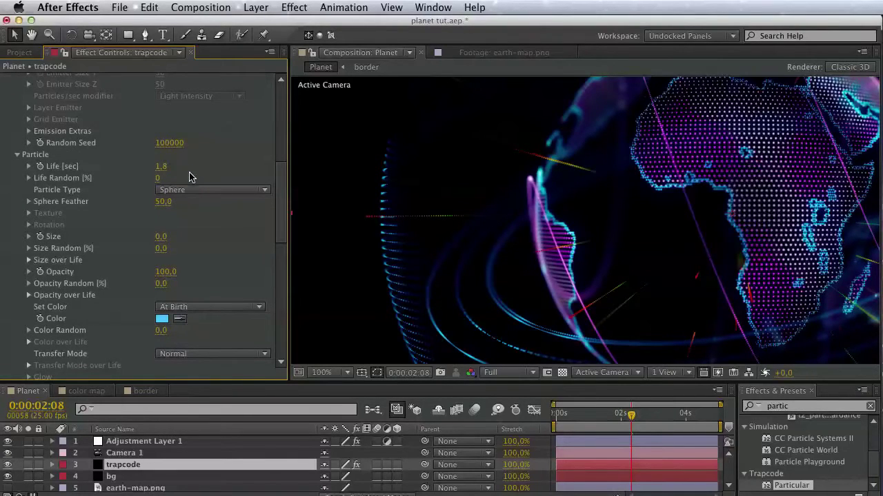
click(162, 166)
click(193, 167)
drag(626, 414, 638, 415)
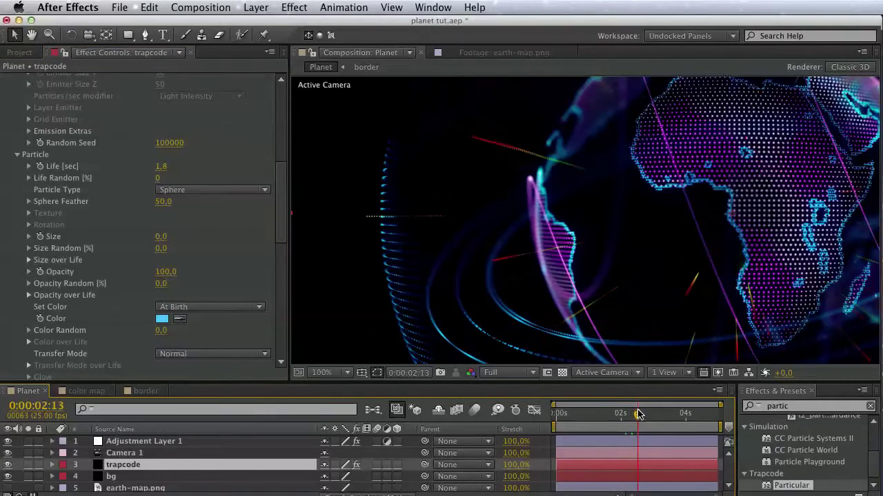
key(space)
drag(628, 264, 360, 320)
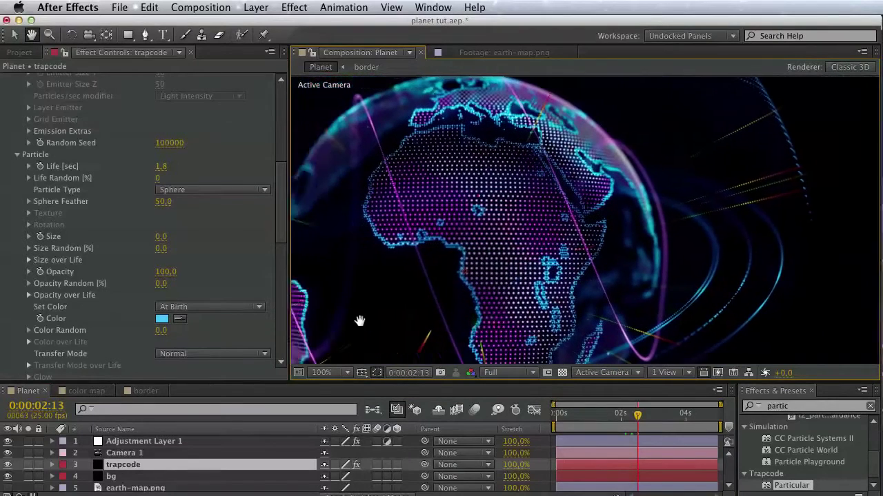
key(v)
- Try force line particle Life values of 1.5 and 0.7 seconds
click(160, 166)
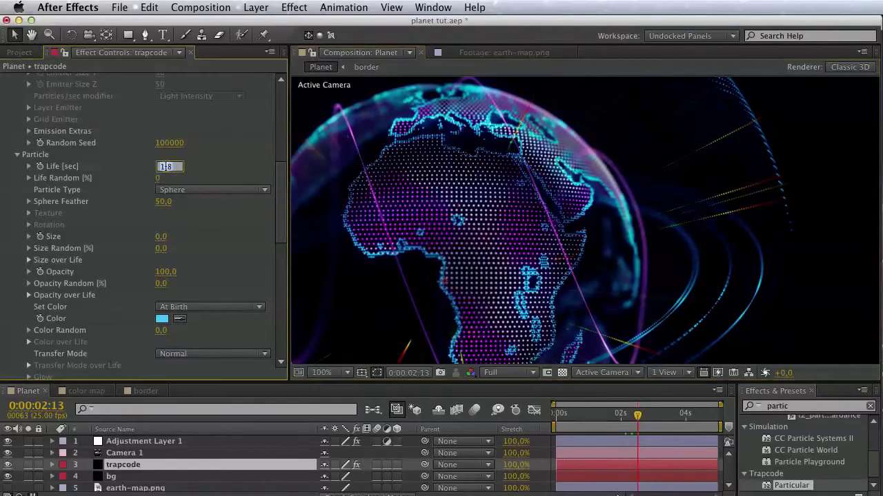
text(1)
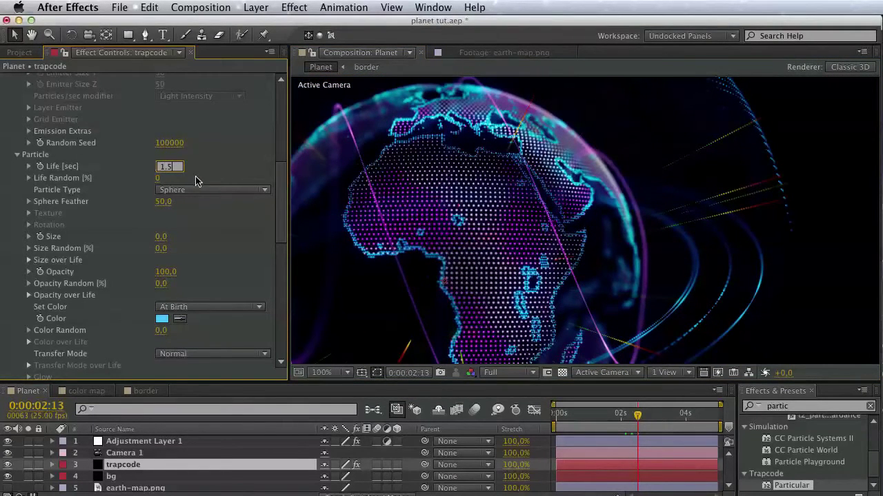
text(.5)
key(Return)
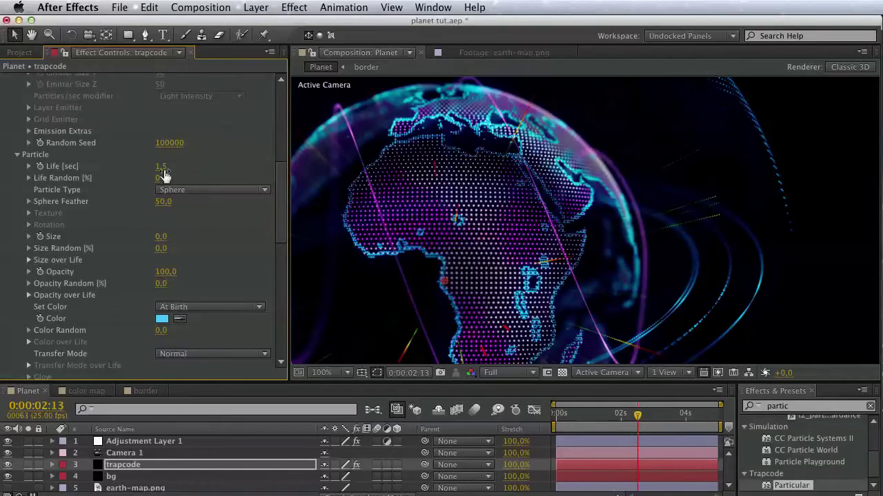
click(164, 166)
text(0,7)
key(Return)
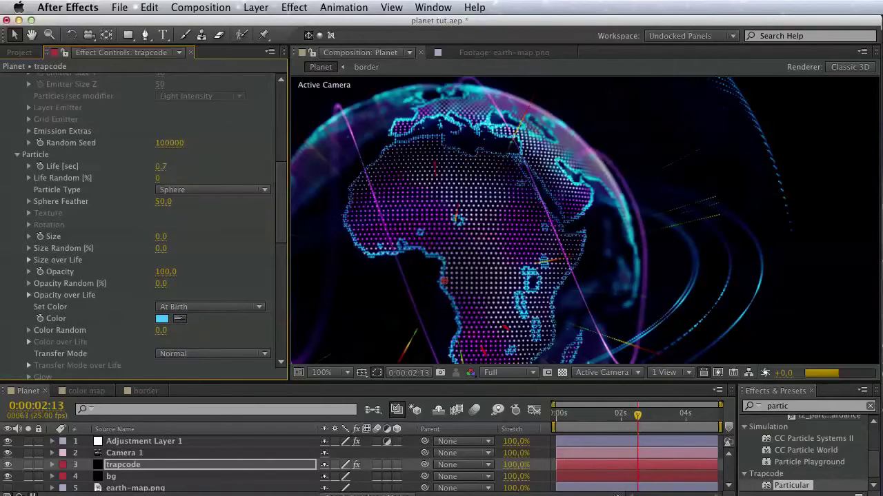
- Set the force line's particle Life to 1.7 seconds
click(162, 167)
text(1)
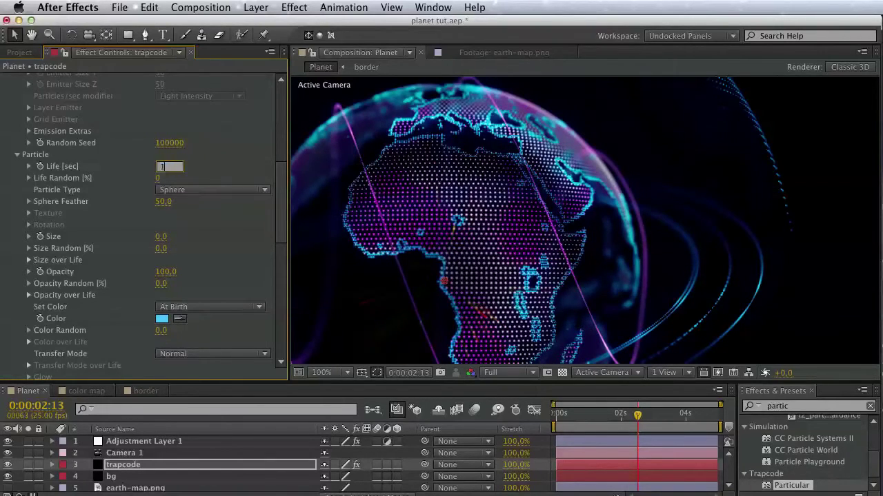
key(Return)
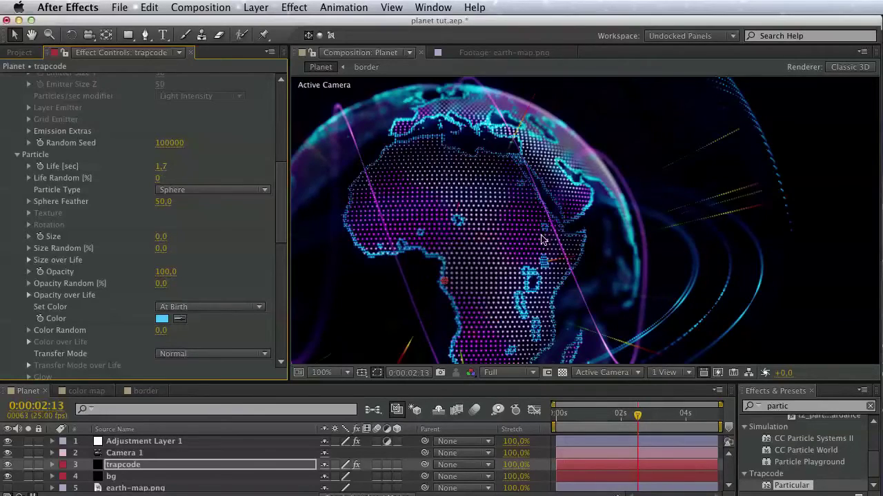
drag(545, 240, 832, 149)
drag(808, 193, 706, 191)
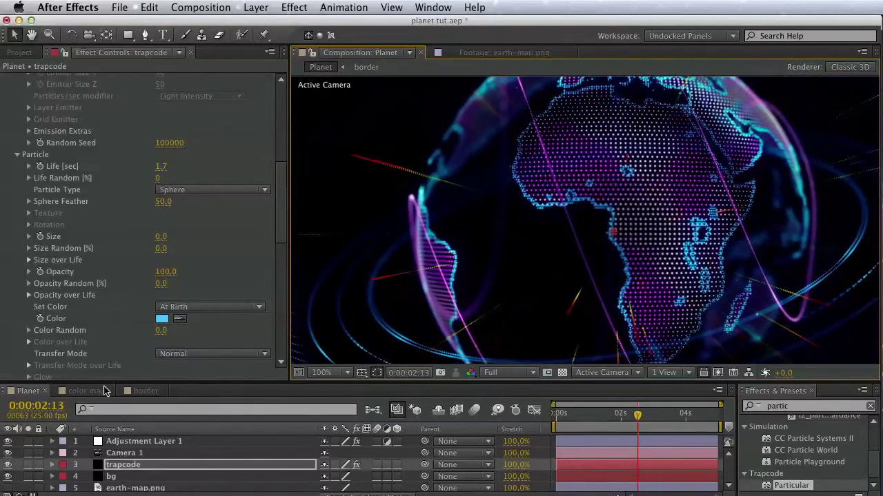
- Set the Aux System's Color From Main to 100%
scroll(115, 340, down, 2)
scroll(116, 340, down, 15)
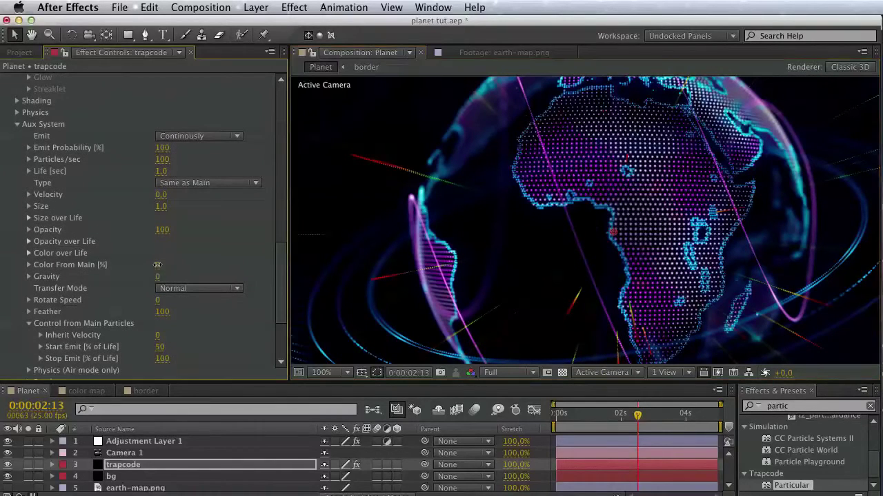
click(157, 265)
text(100)
key(Return)
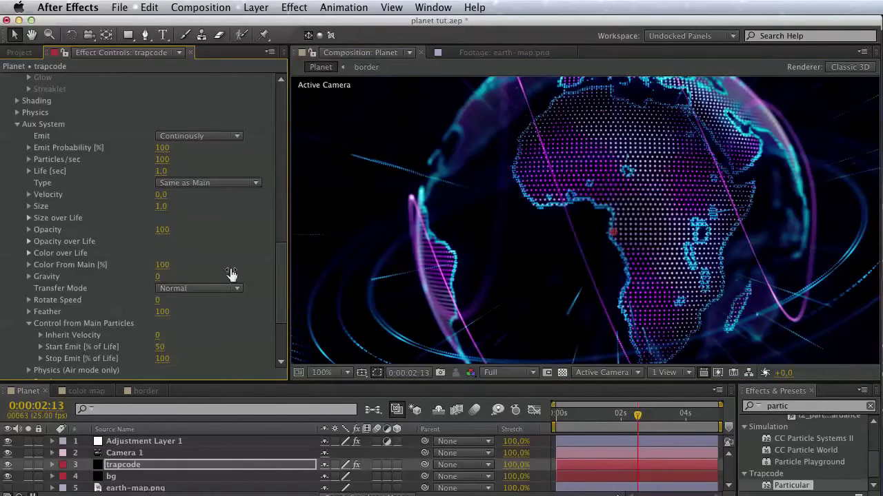
- Set the Aux System's Particles/sec to 150
key(h)
drag(466, 272, 506, 179)
key(v)
click(163, 160)
text(15)
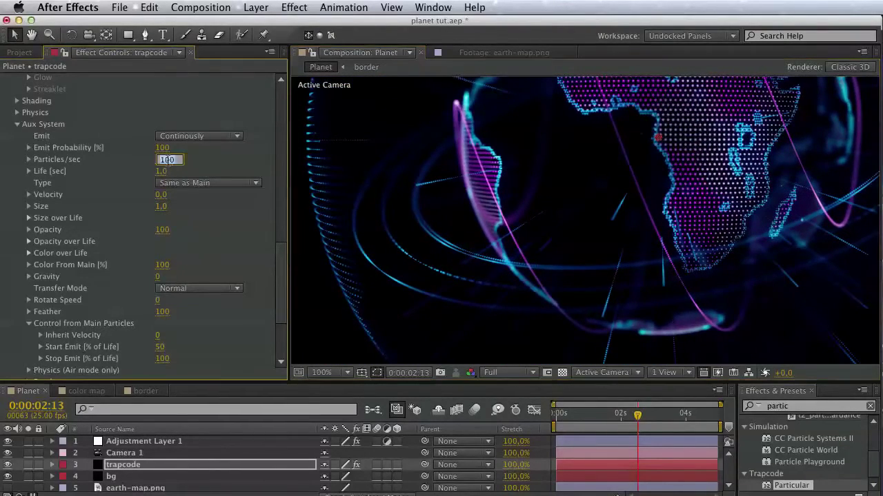
key(Return)
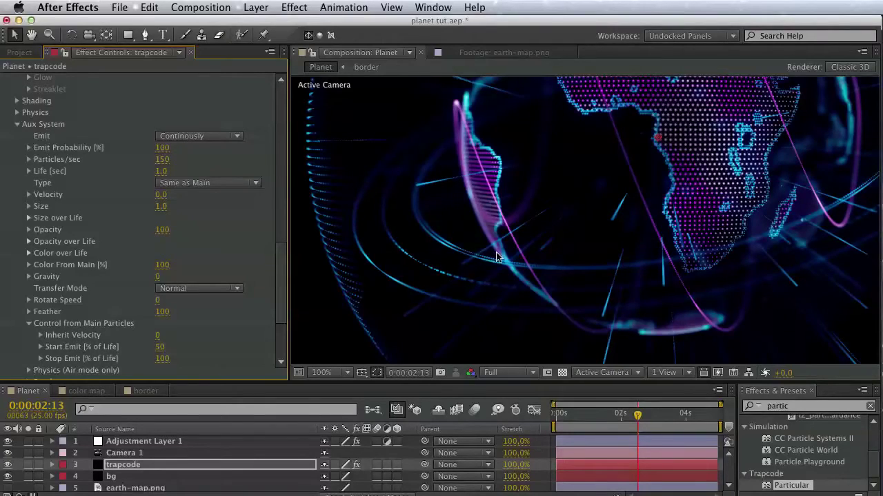
- Save the project
key(h)
drag(498, 256, 552, 310)
key(v)
key(super+s)
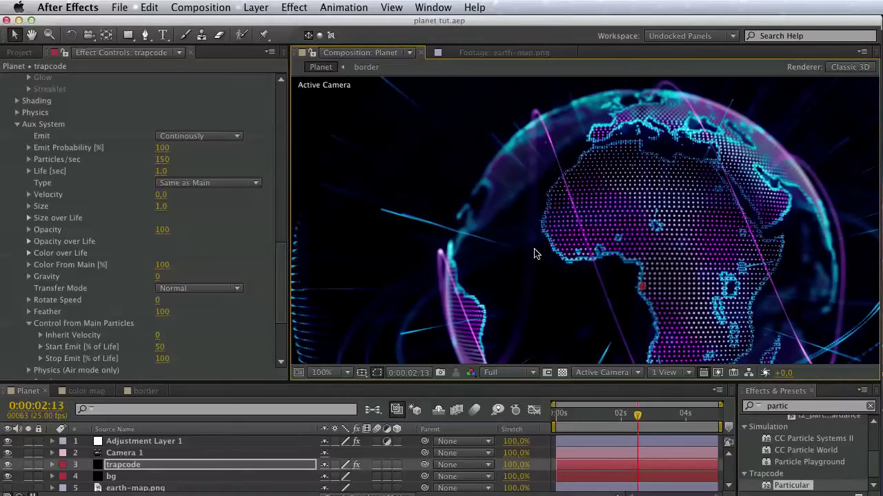
key(h)
drag(639, 224, 616, 149)
key(v)
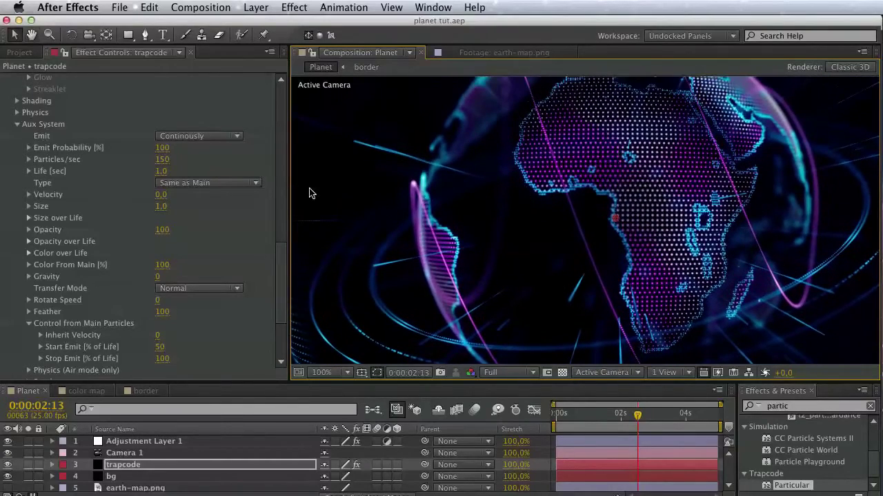
- Collapse the force line effect's open property groups, including Aux System, Emitter and Particle
click(21, 125)
scroll(42, 138, up, 10)
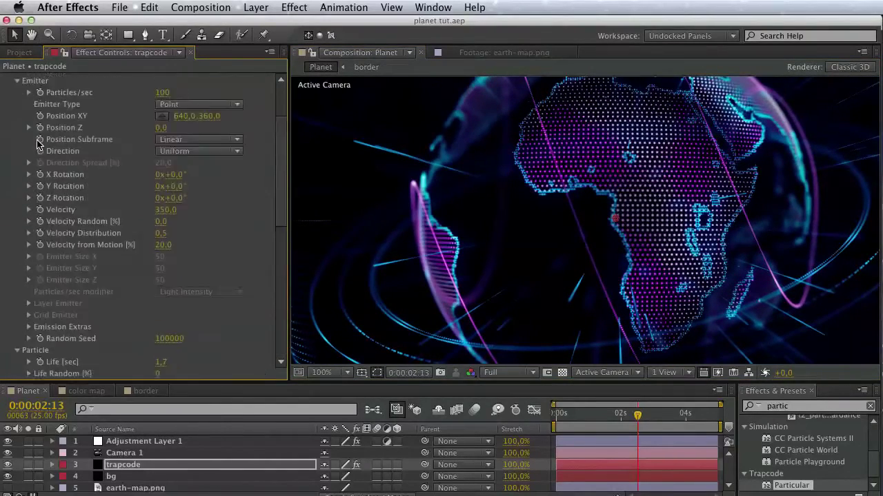
scroll(34, 149, up, 4)
click(18, 161)
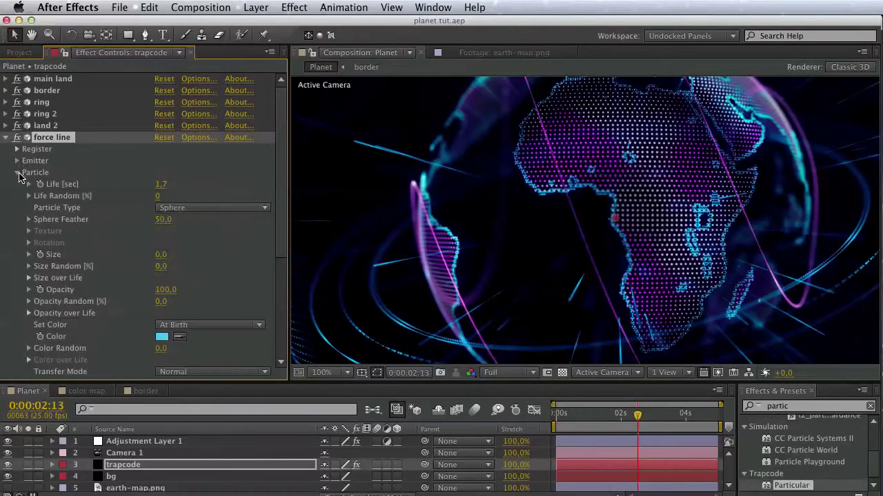
click(18, 172)
click(18, 243)
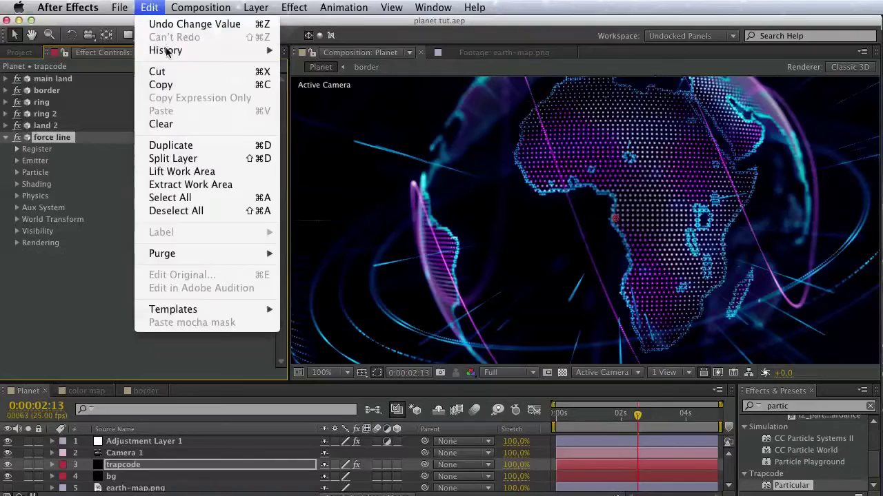
- Duplicate the force line effect and disable the border, ring, ring 2, land 2 and original force line effects
click(193, 146)
click(6, 138)
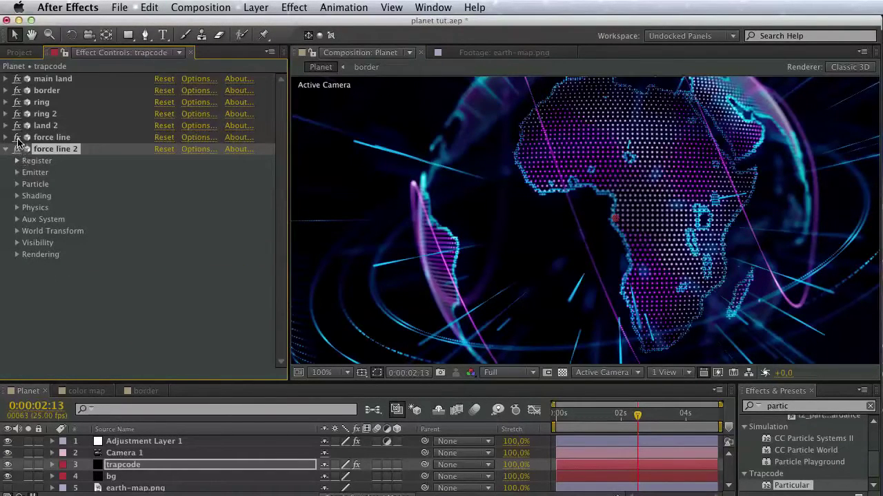
drag(17, 137, 17, 90)
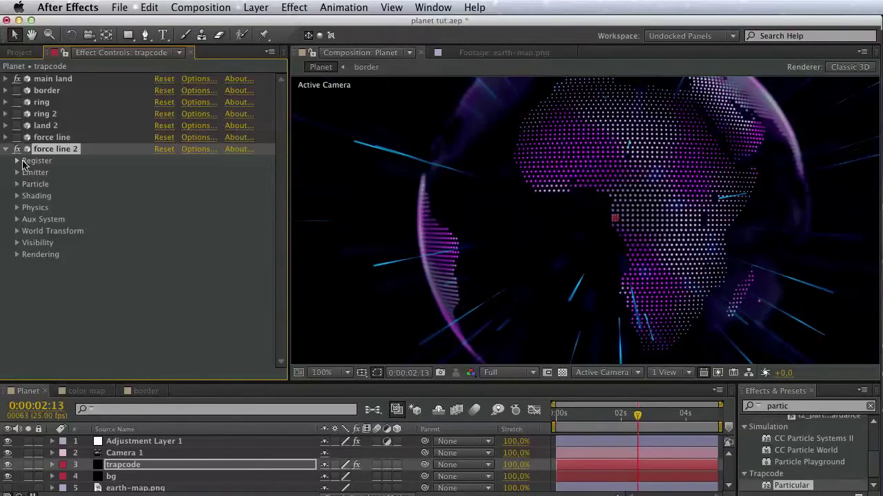
- Set force line 2's Emitter Type to Sphere
click(16, 172)
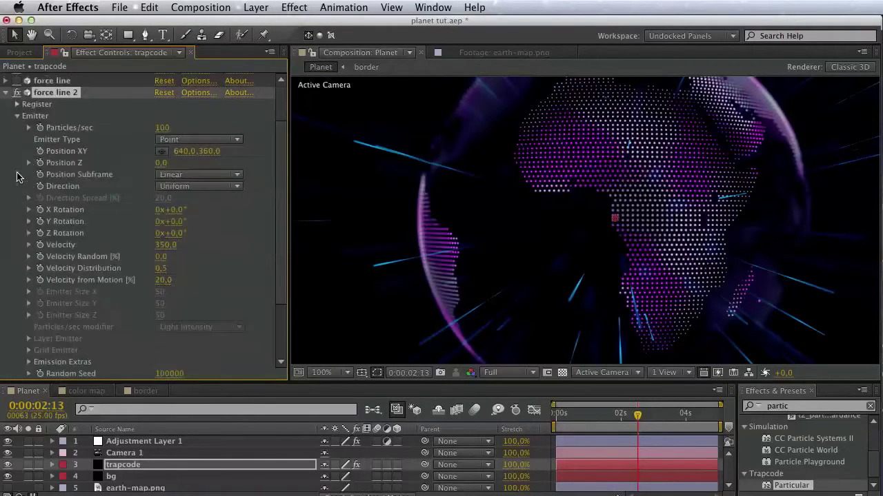
click(190, 140)
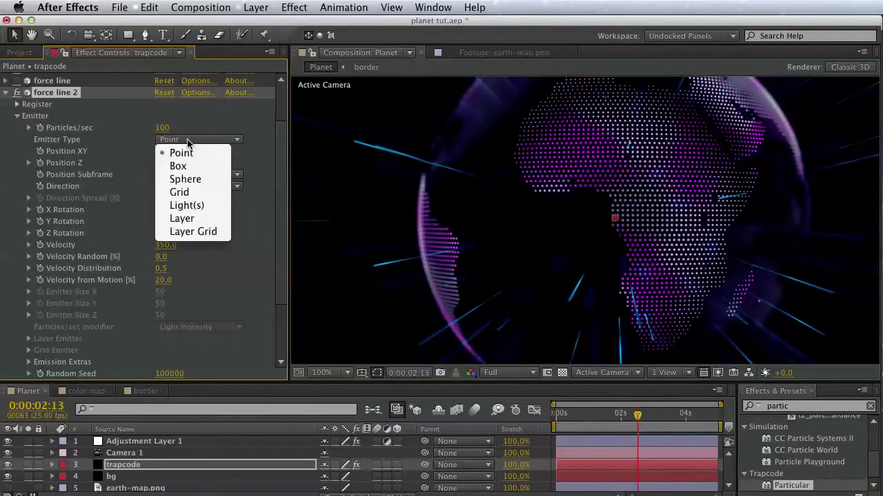
click(187, 181)
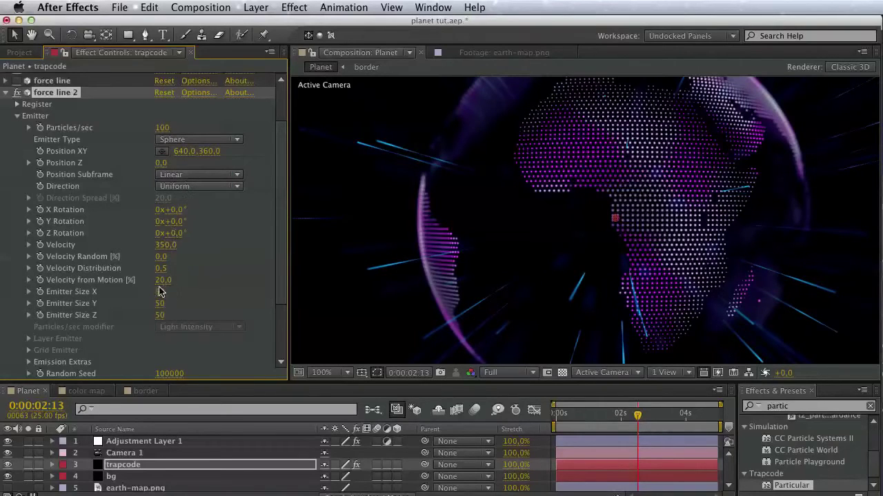
- Set force line 2's Emitter Size X, Y and Z to 700 each
click(159, 292)
text(700)
click(160, 305)
text(7)
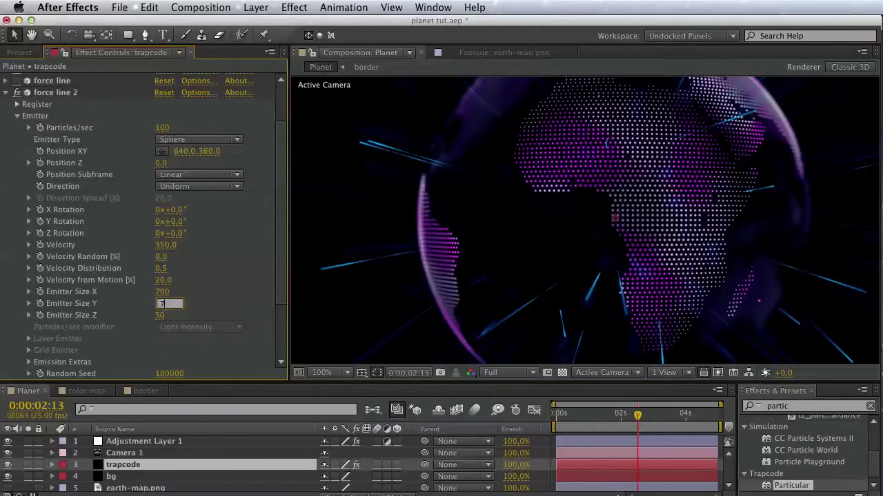
click(162, 315)
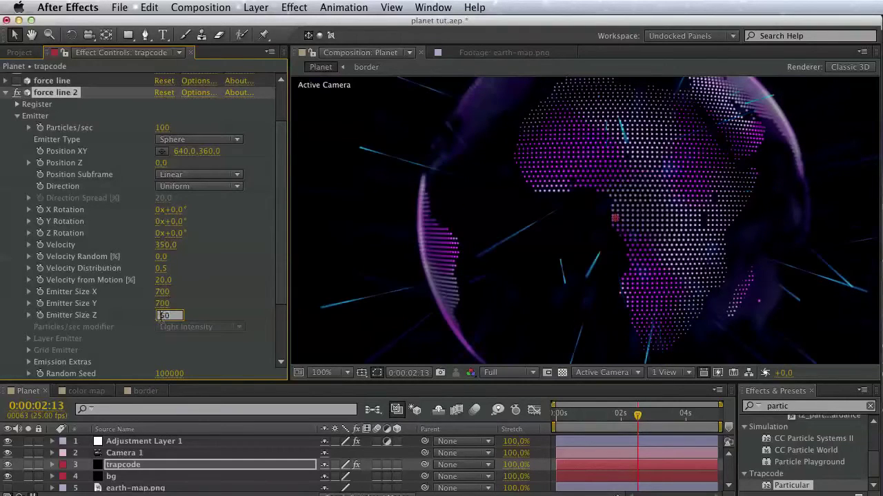
text(700)
key(Return)
- Change force line 2's particle Color to the saved pink-violet swatch
drag(235, 268, 238, 300)
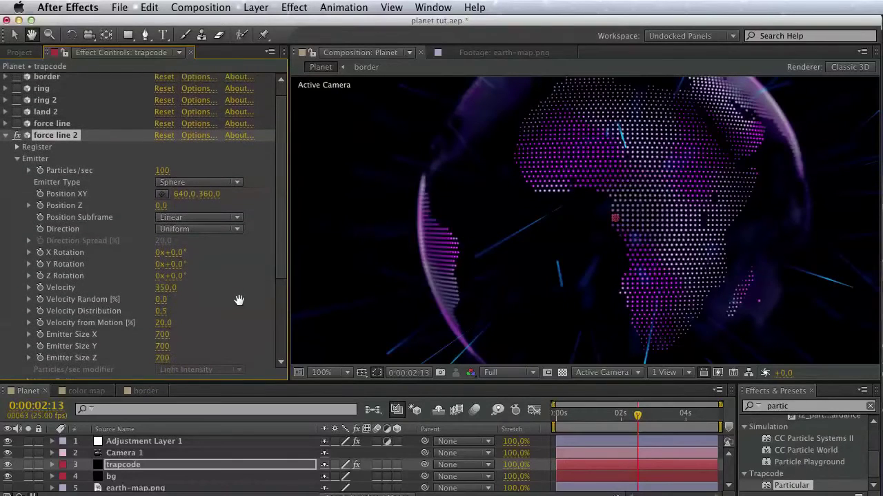
key(v)
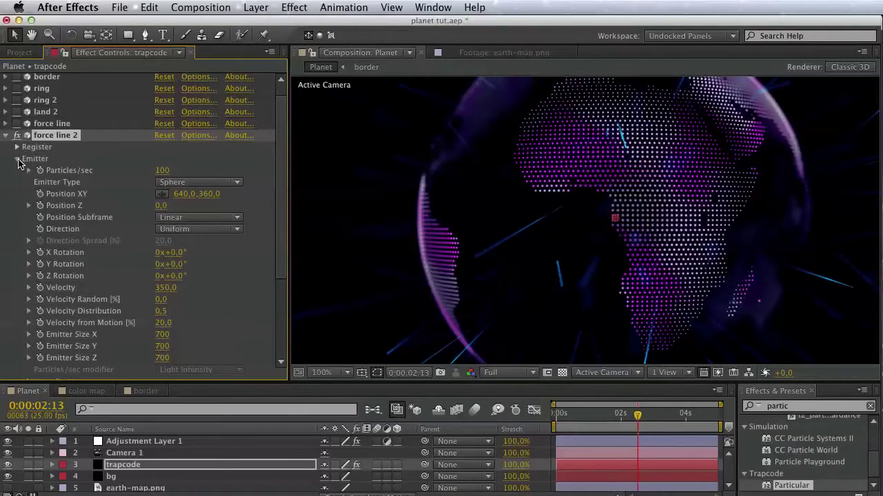
scroll(58, 279, down, 5)
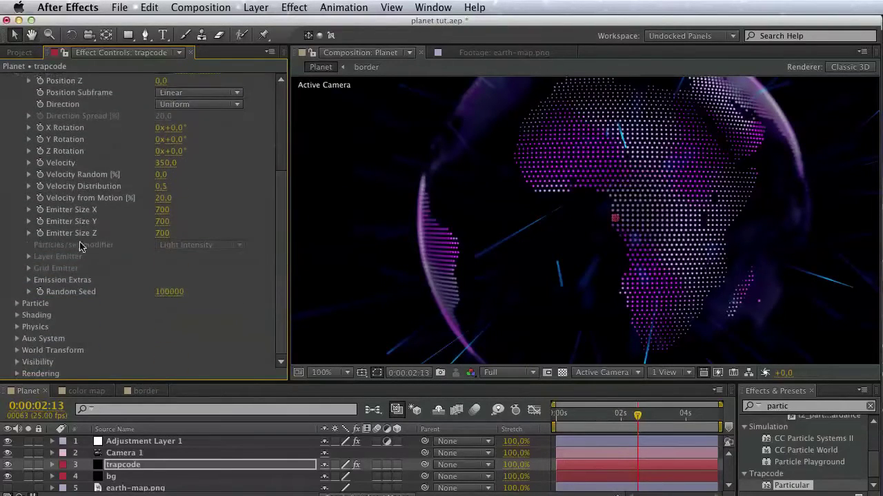
click(17, 303)
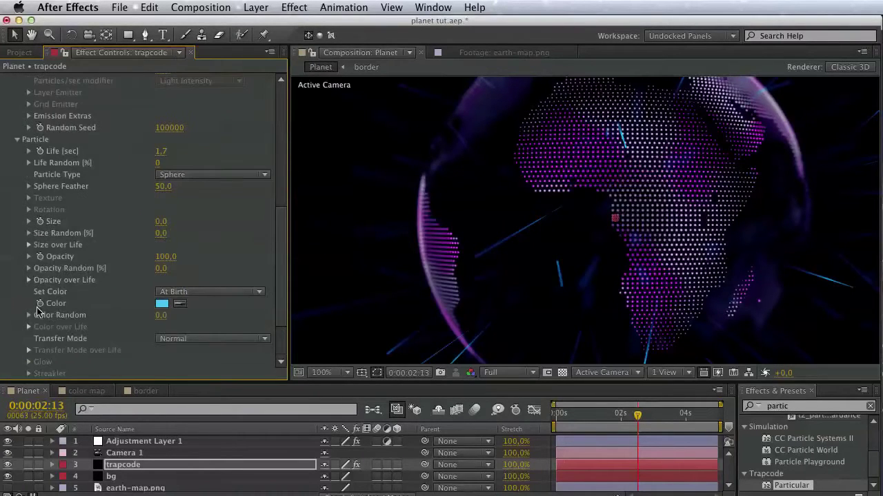
click(161, 304)
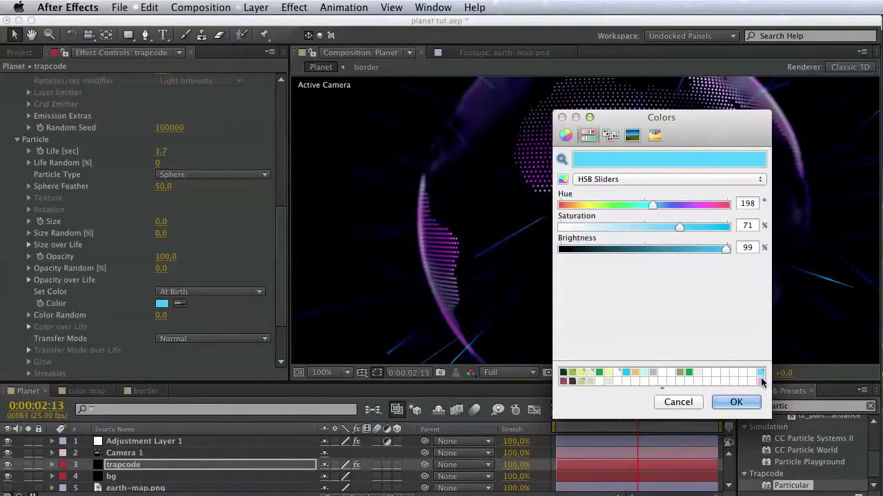
click(753, 372)
click(730, 391)
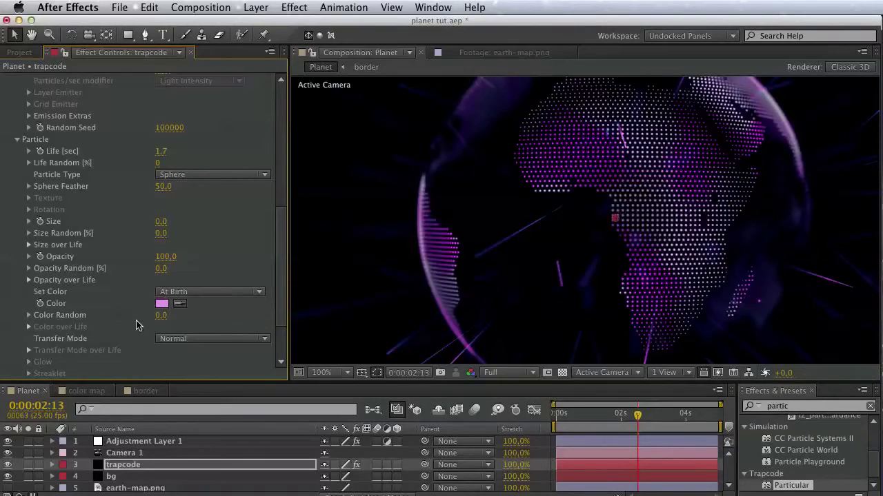
- Set the Spherical Field Strength to 100 in force line 2's Air physics
drag(140, 330, 136, 258)
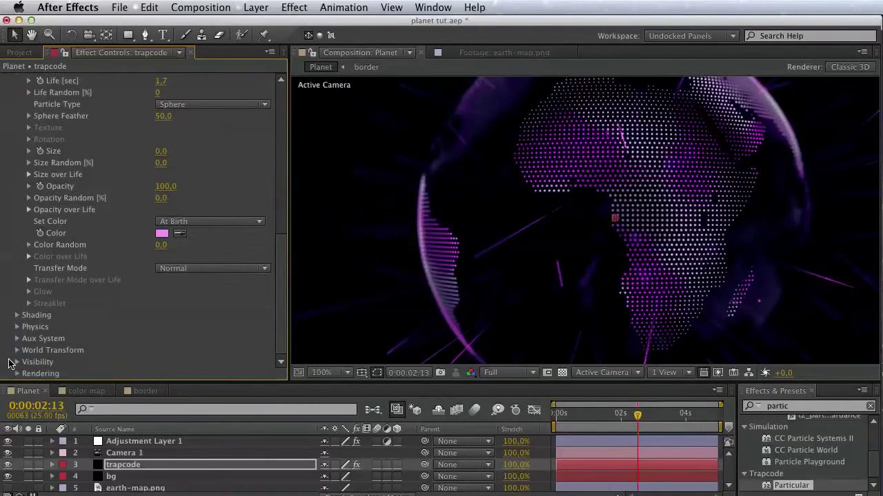
click(17, 327)
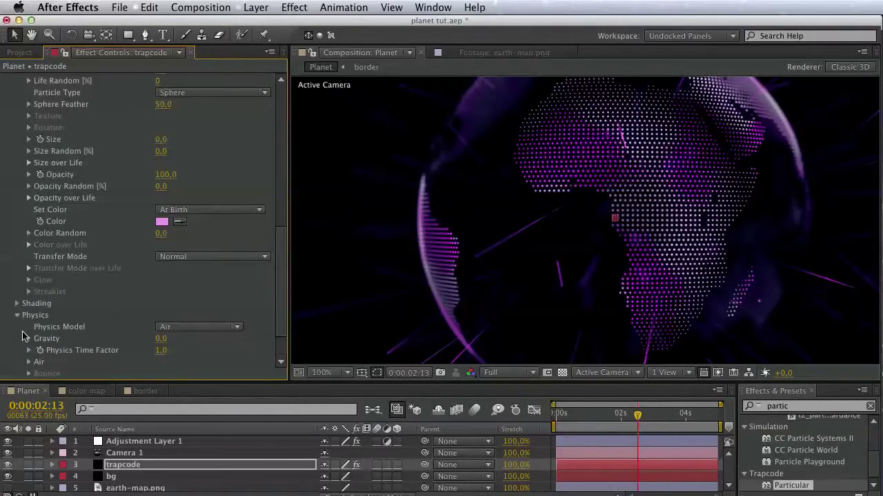
click(28, 362)
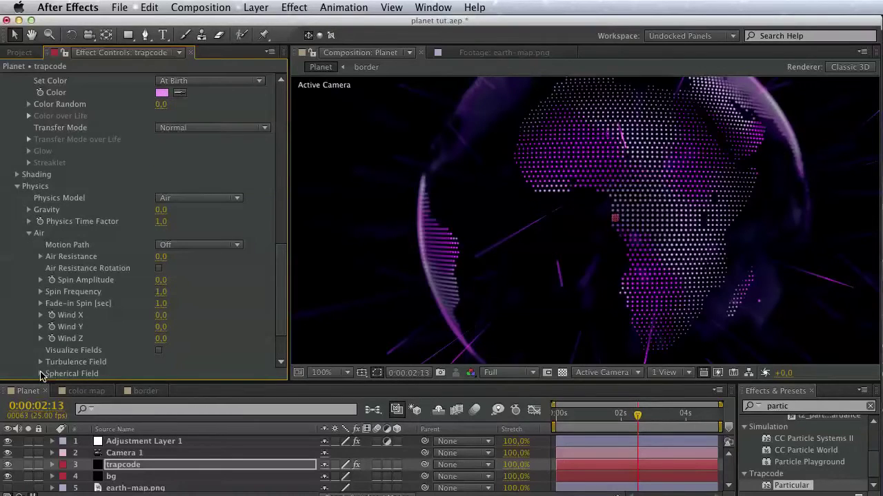
click(40, 372)
click(160, 327)
text(100)
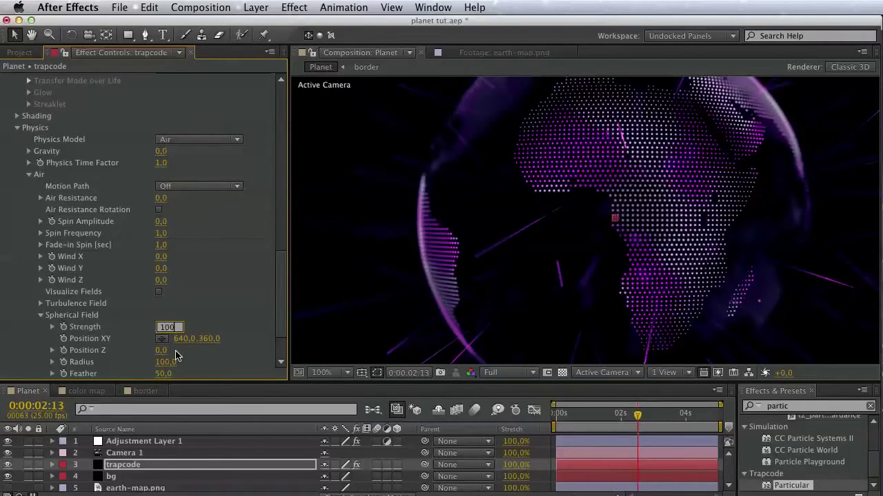
key(Return)
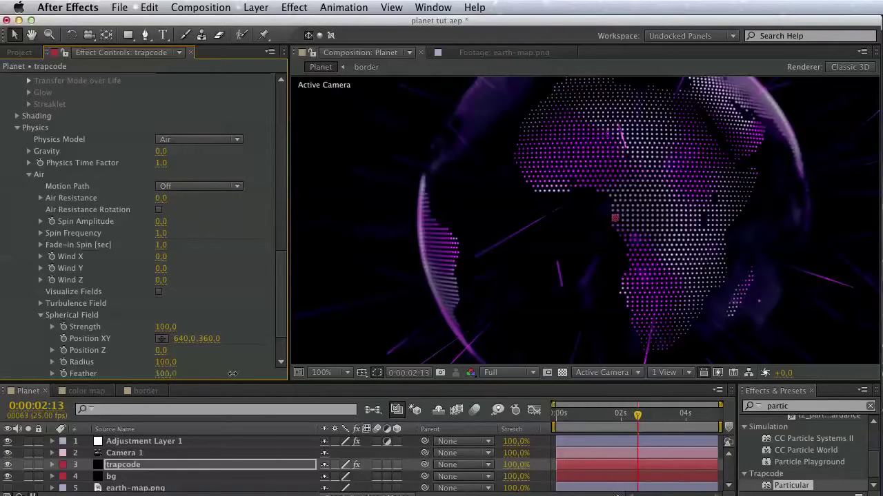
- Set force line 2's Spherical Field Feather to 0 and Radius to 350
drag(233, 373, 94, 376)
click(166, 362)
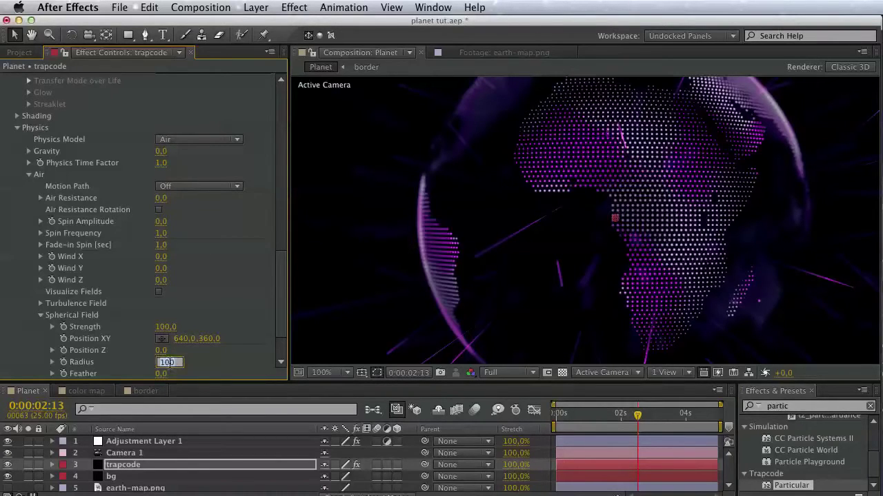
text(350)
key(Return)
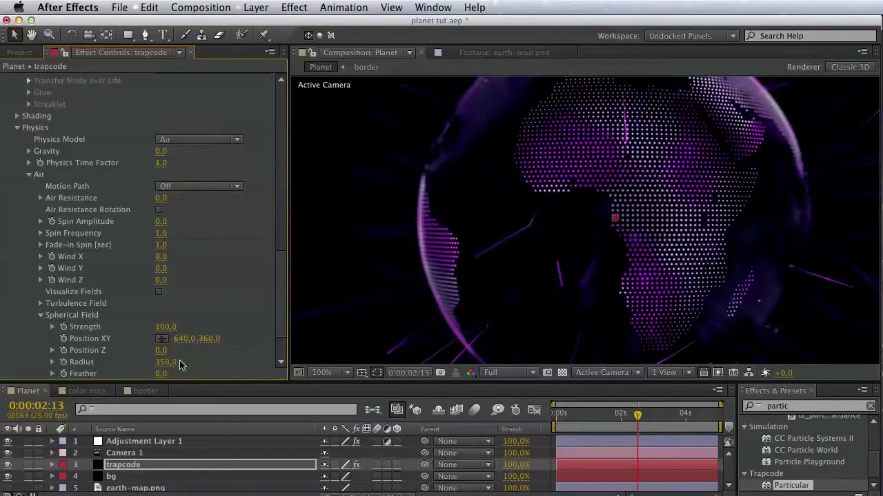
key(space)
drag(433, 245, 430, 354)
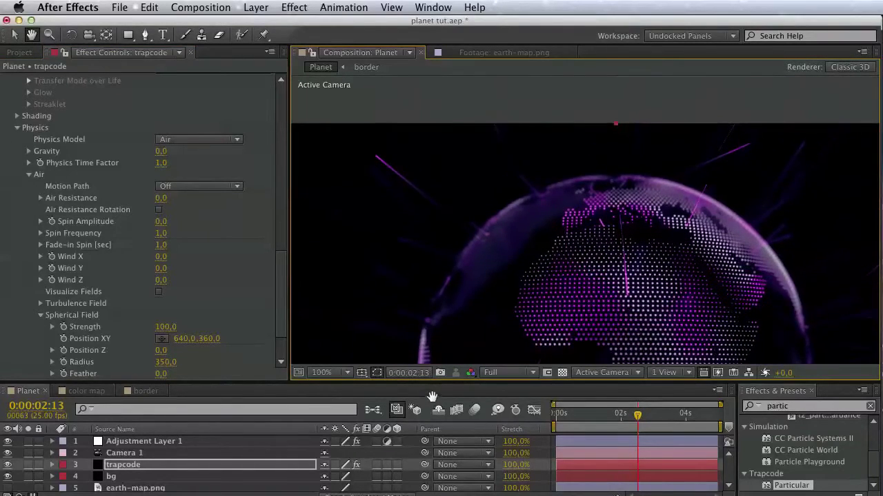
key(v)
- In force line 2's Aux System, set Start Emit to 0% of life and Particles/sec to 100
drag(287, 293, 282, 316)
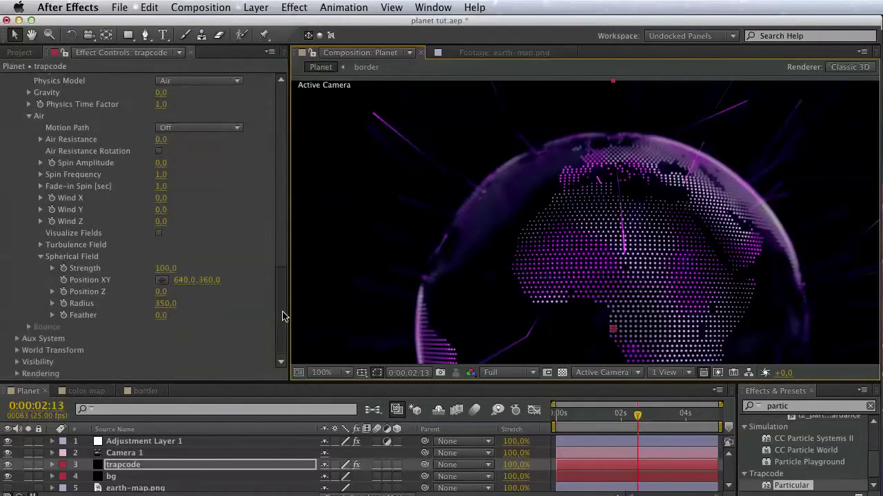
click(14, 340)
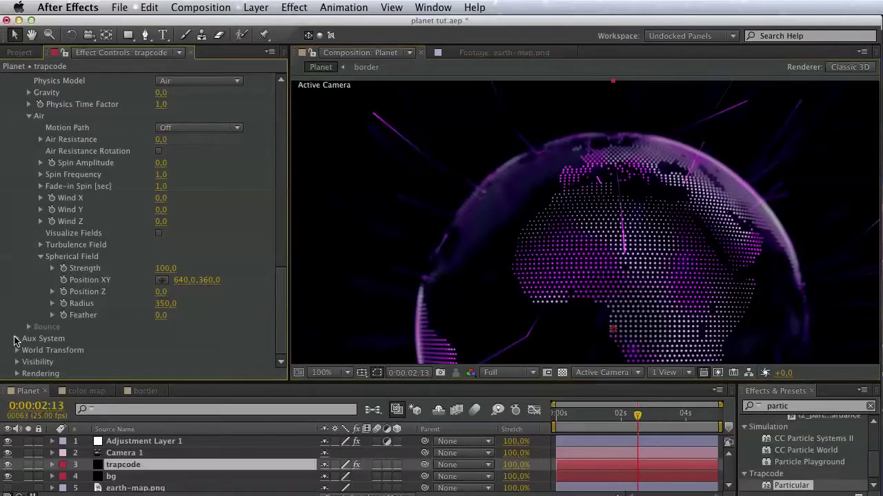
click(17, 339)
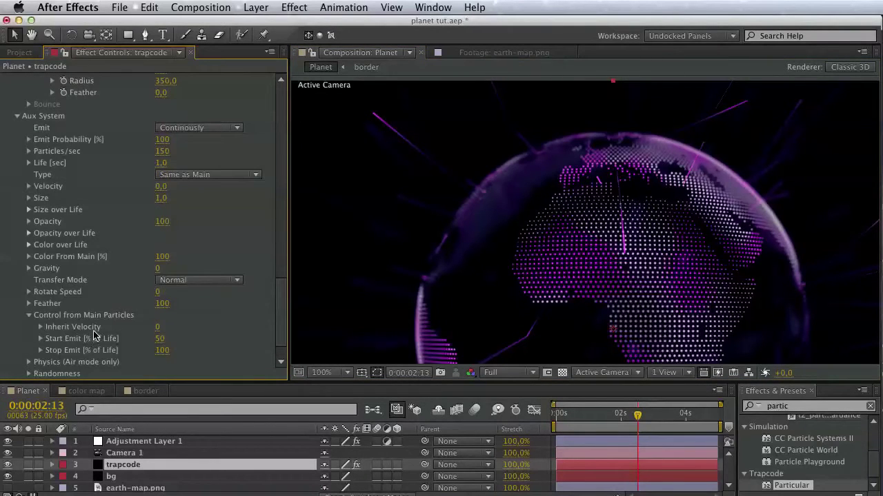
click(159, 338)
text(0)
key(Return)
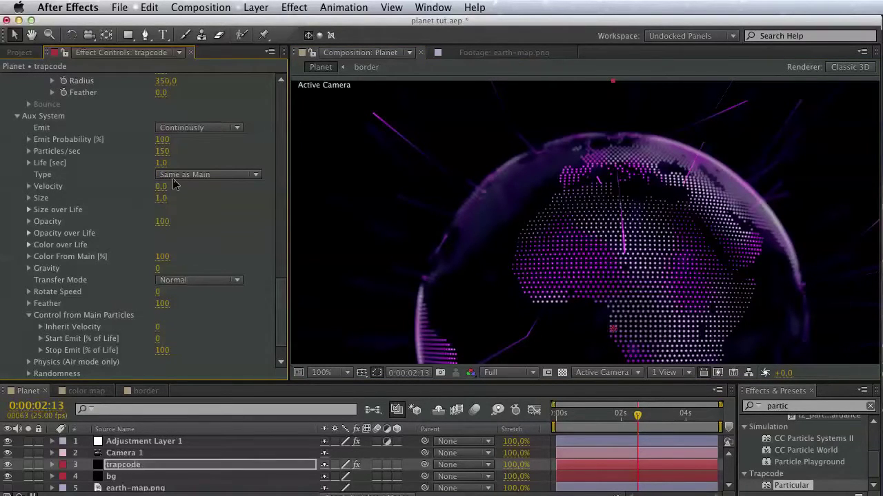
click(162, 151)
text(100)
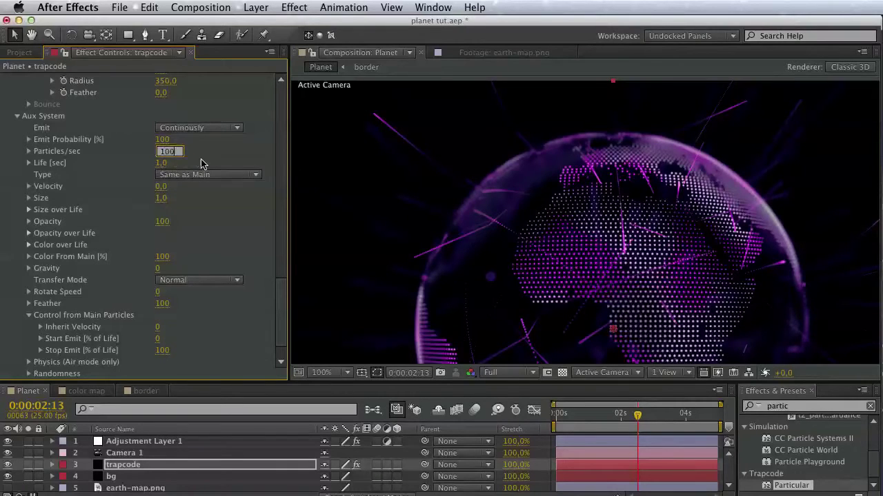
key(Return)
- Reduce force line 2's emitter Velocity to about 113.6
key(space)
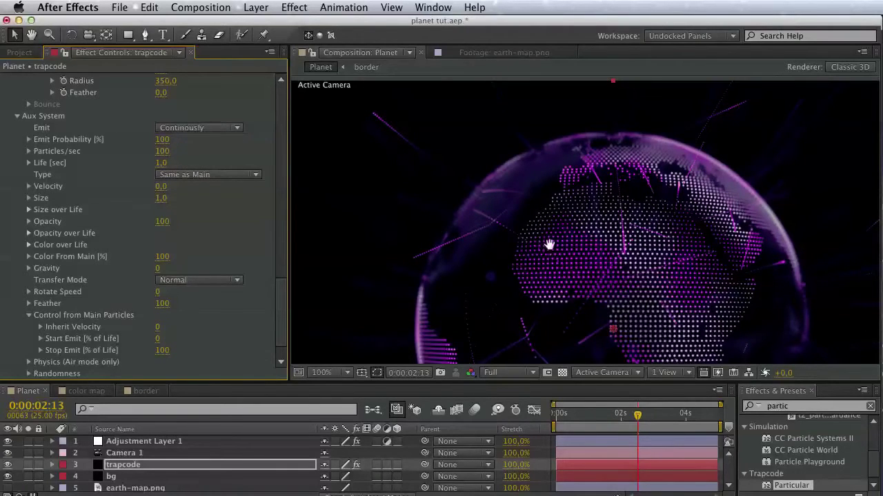
drag(549, 245, 529, 93)
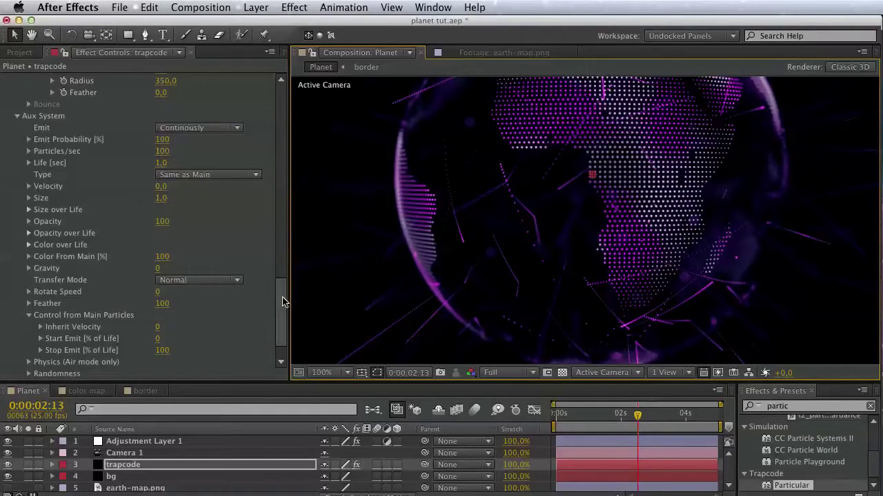
drag(281, 300, 284, 112)
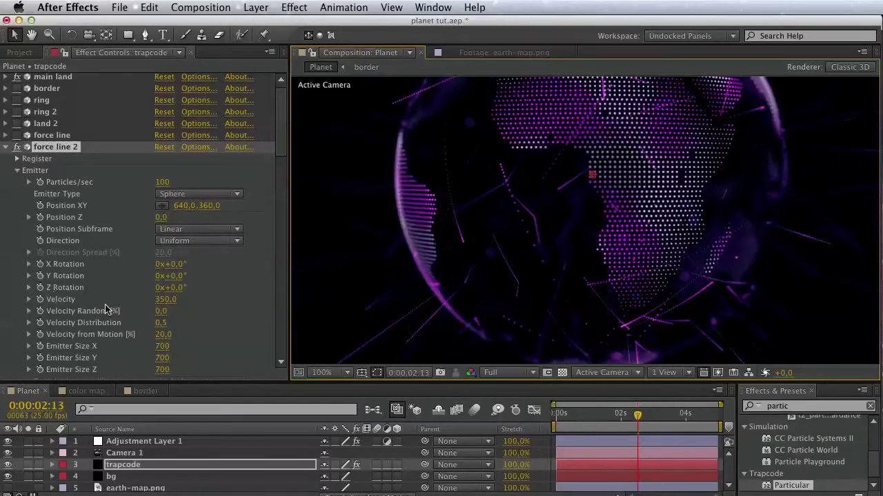
click(28, 299)
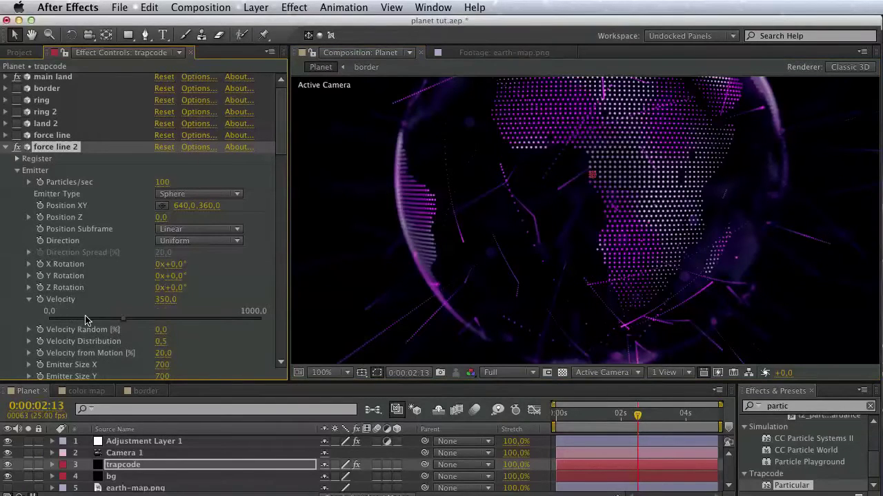
click(86, 318)
drag(86, 318, 73, 319)
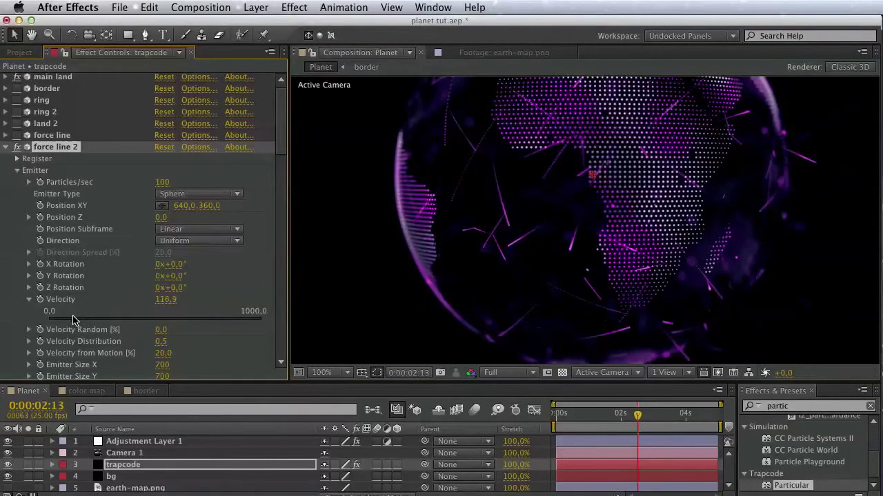
- Set force line 2's emitter Particles/sec to 30
drag(514, 191, 506, 228)
click(163, 182)
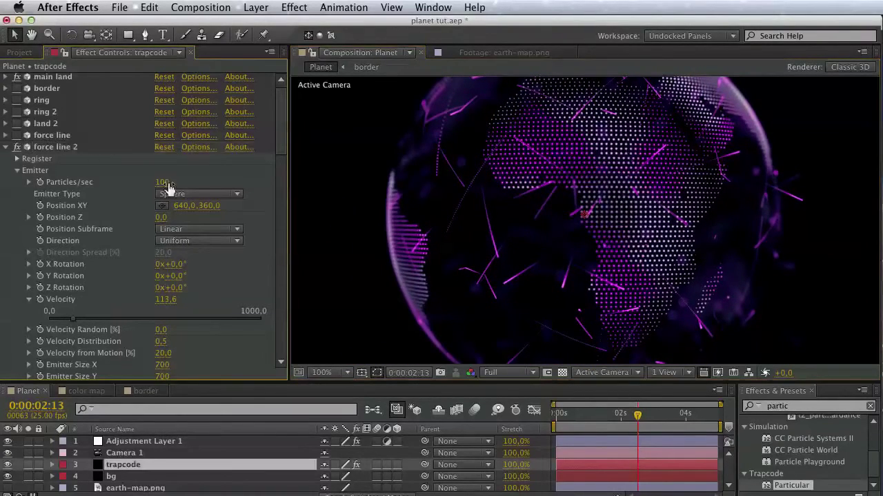
text(30)
key(Return)
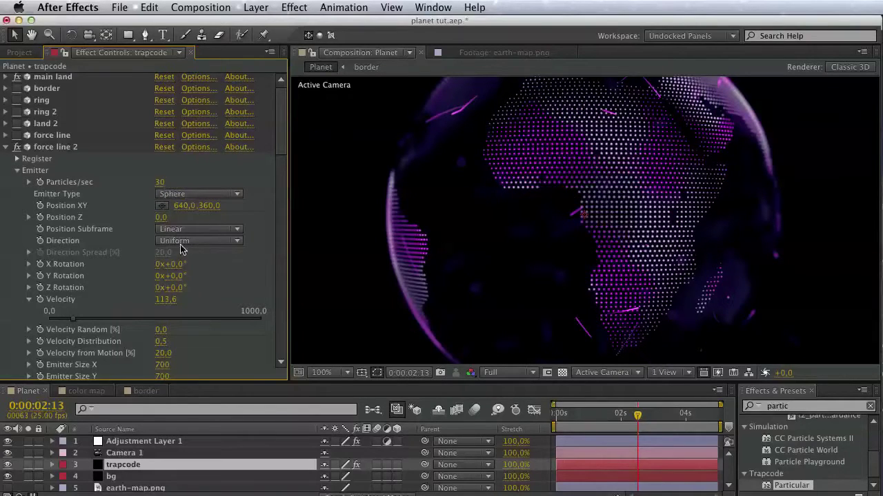
- Set force line 2's particle Life to 3 seconds and move the current time to 0:00:04:08
scroll(181, 250, down, 6)
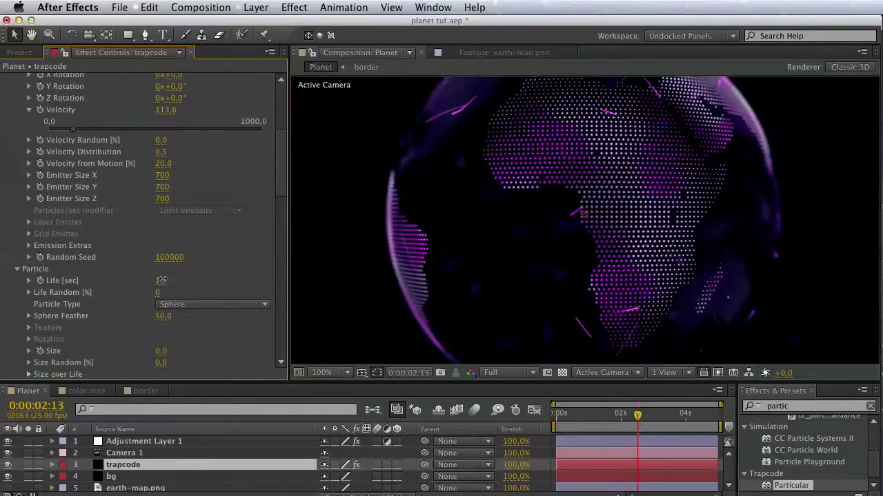
click(160, 281)
text(5)
key(Return)
click(161, 281)
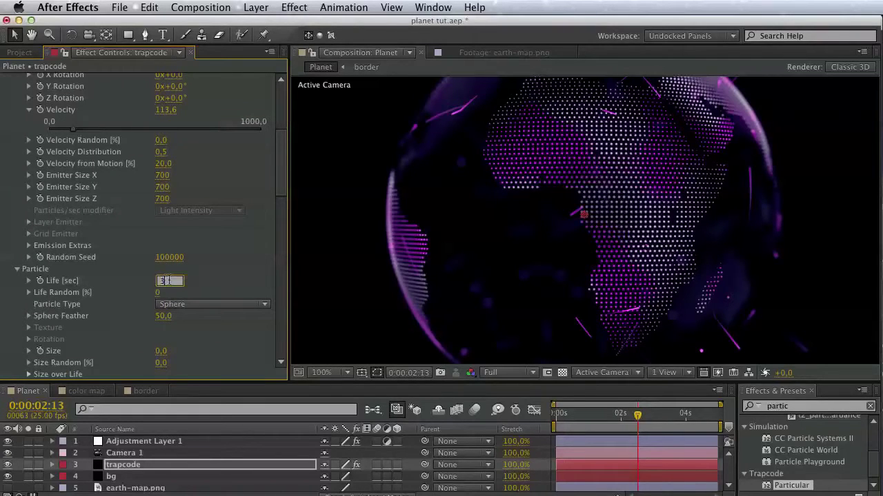
text(3)
key(Return)
click(696, 418)
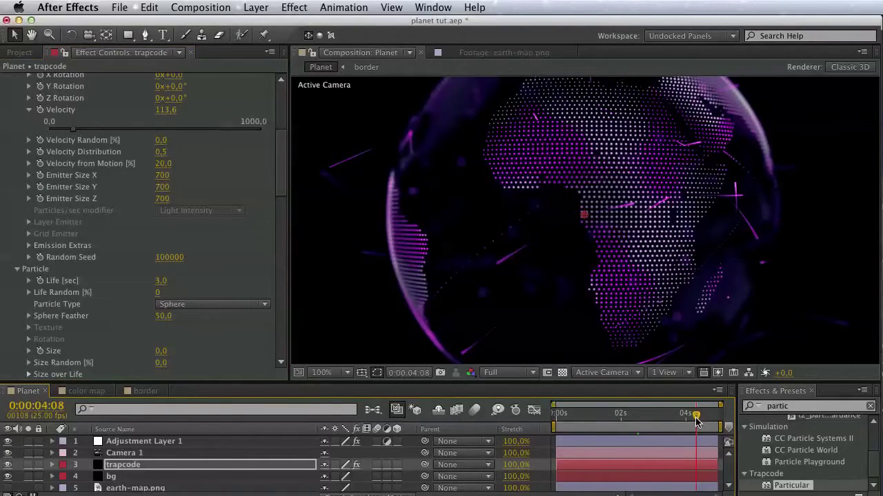
key(space)
drag(648, 243, 584, 246)
- Collapse force line 2, re-enable the border, ring, ring 2, land 2 and force line effects, and save the project
scroll(20, 207, up, 5)
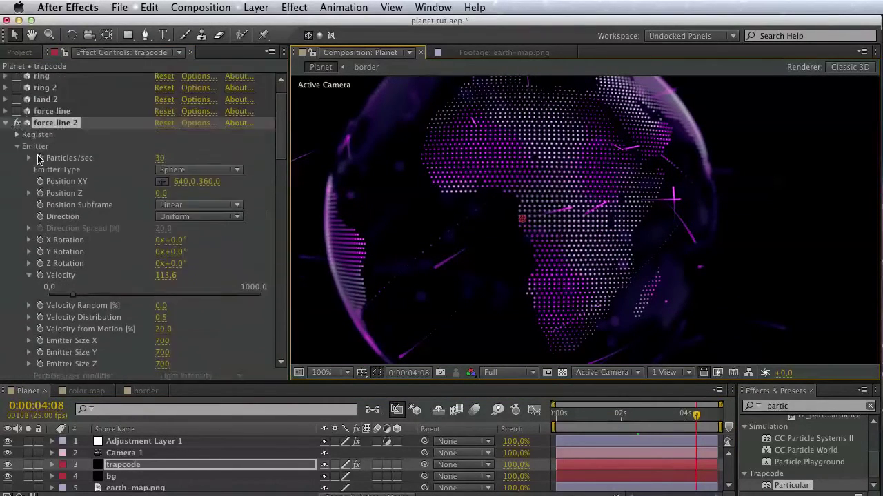
click(7, 149)
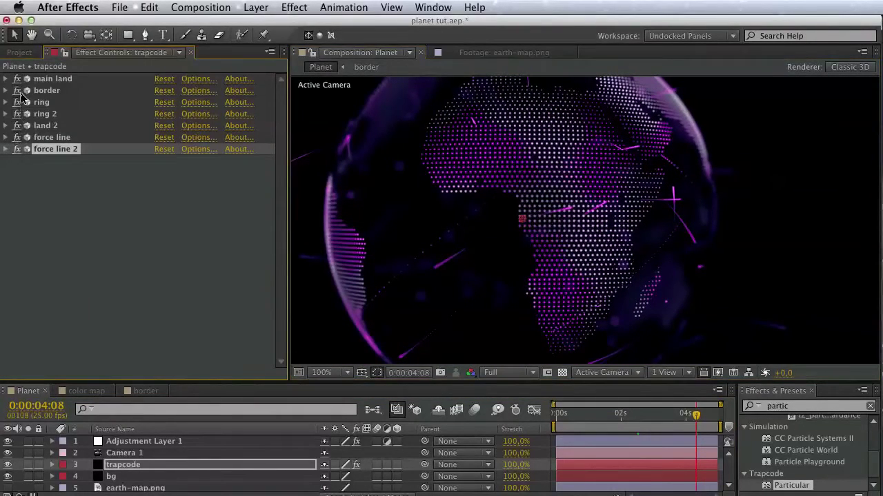
drag(519, 241, 548, 294)
key(super+s)
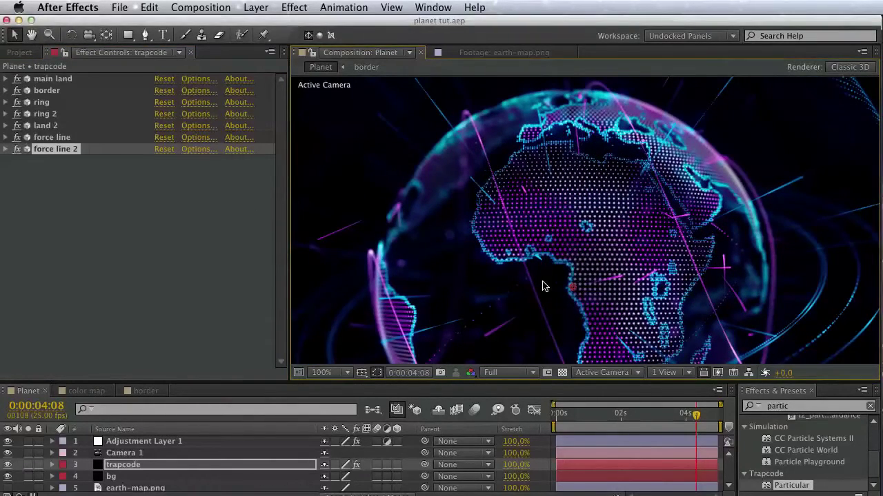
click(224, 215)
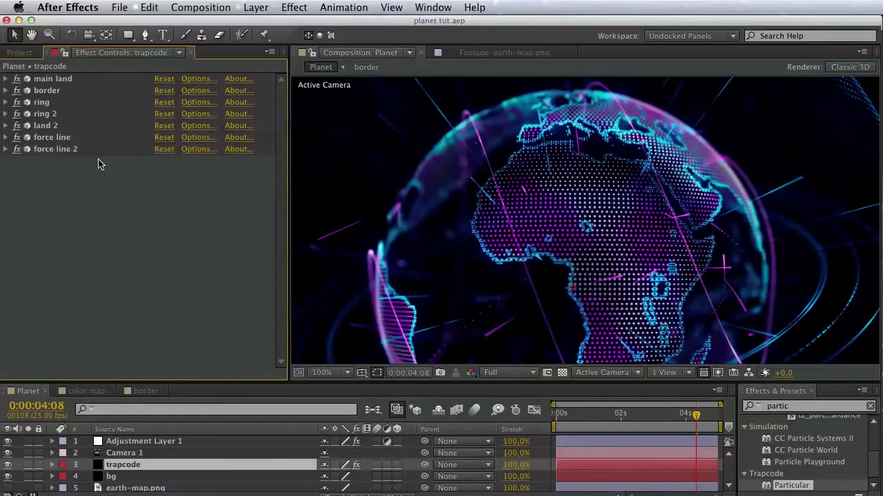
- Find the Trapcode Form effect and add it to the trapcode layer below force line 2
click(52, 84)
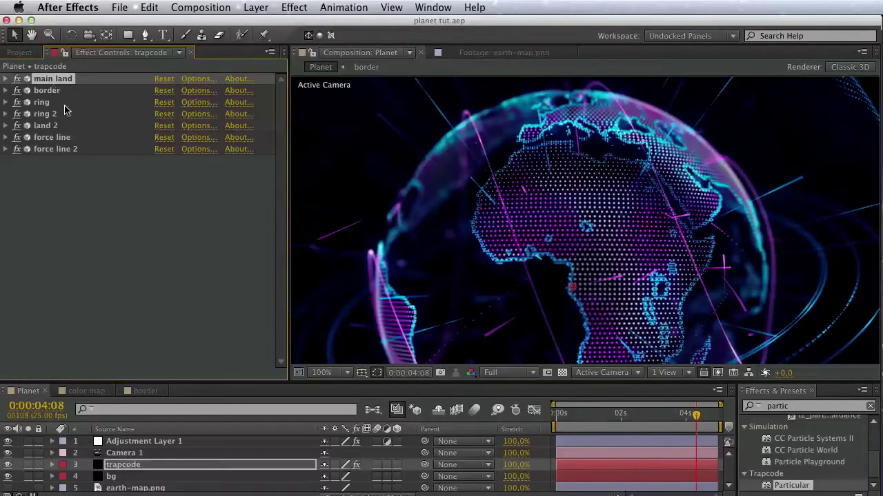
click(84, 170)
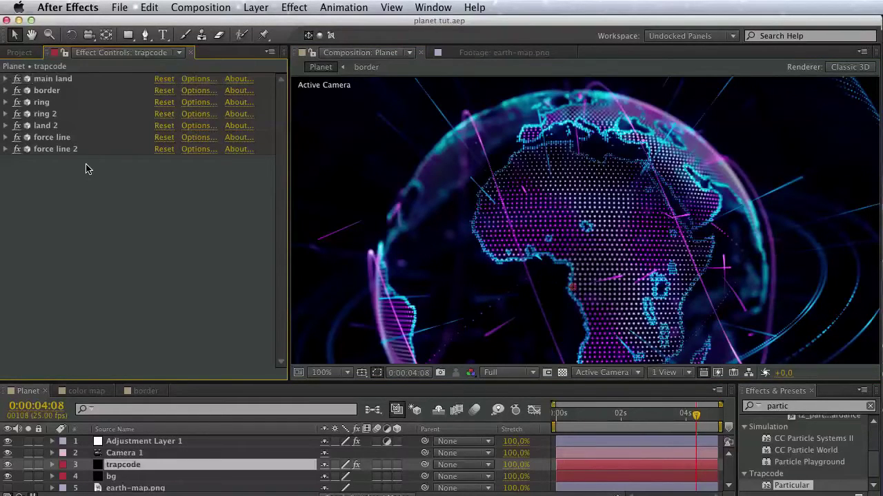
click(793, 407)
text(form)
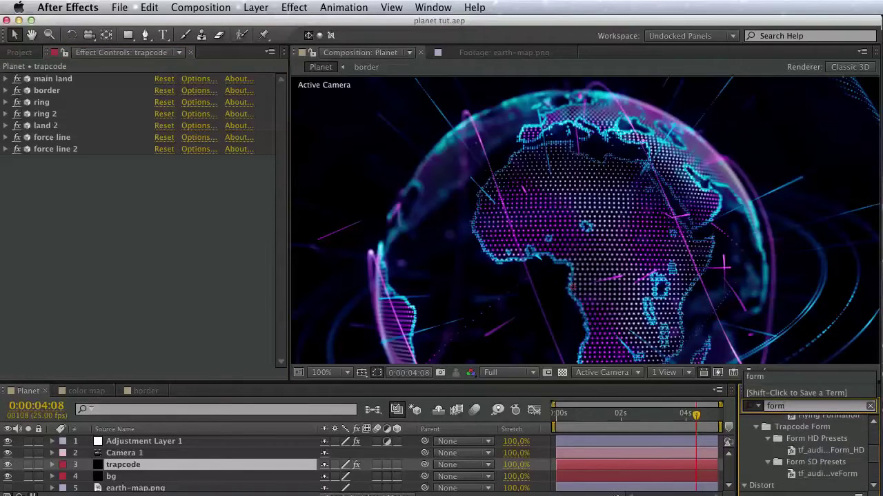
scroll(866, 483, down, 2)
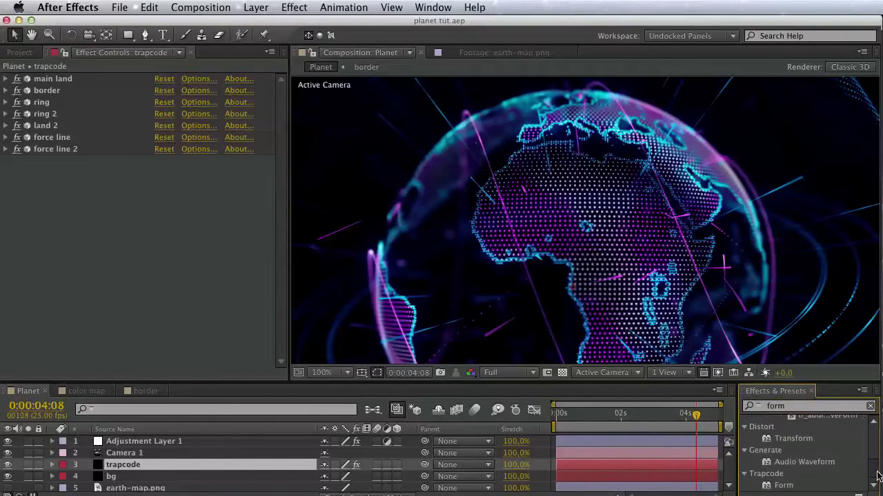
click(783, 485)
drag(131, 264, 55, 173)
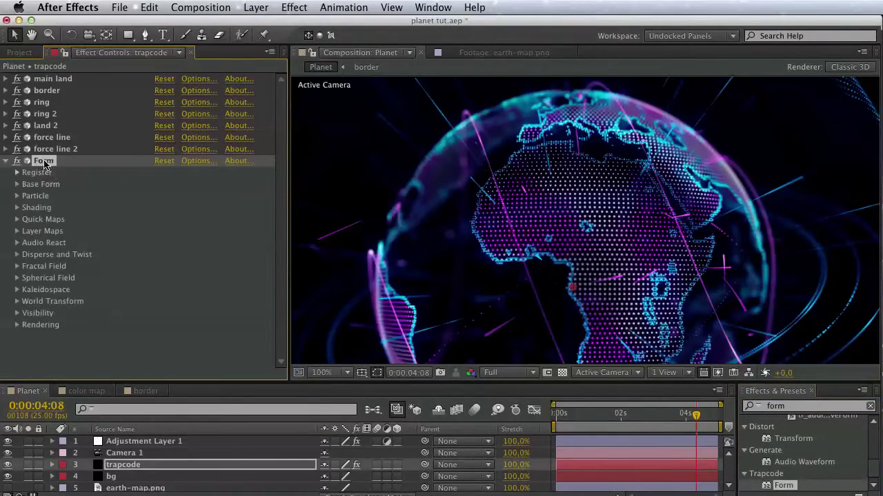
- Rename the new Form effect as city
key(Return)
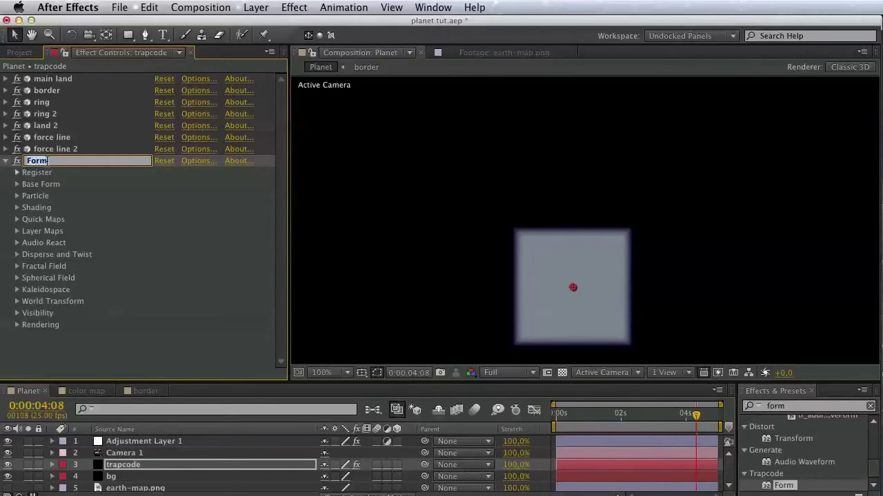
text(city)
key(Return)
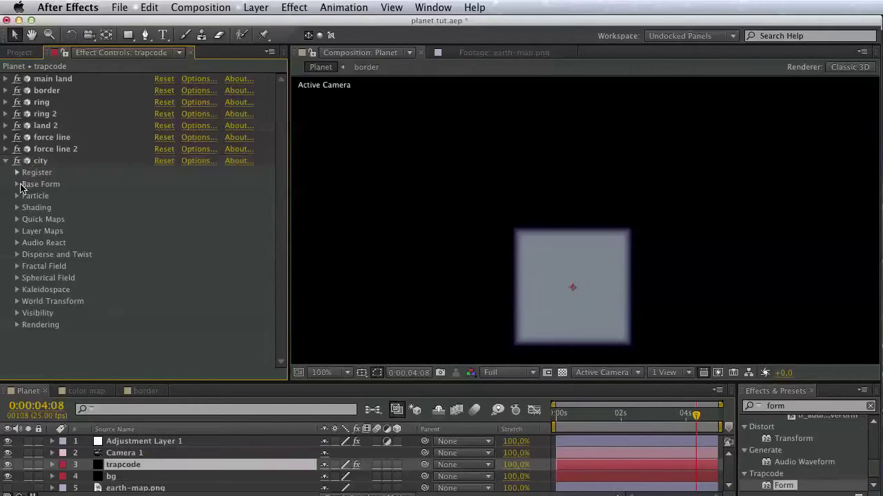
- Change the city effect's Base Form type to Sphere - Layered
click(18, 184)
click(171, 198)
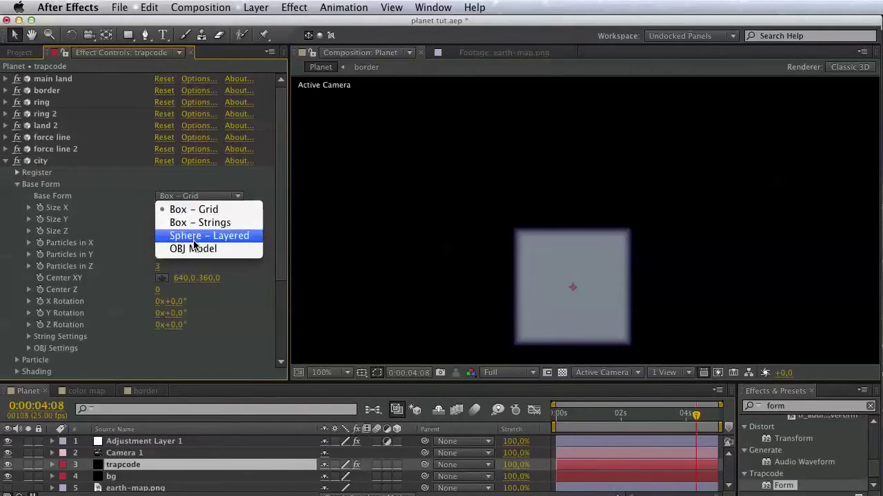
click(192, 237)
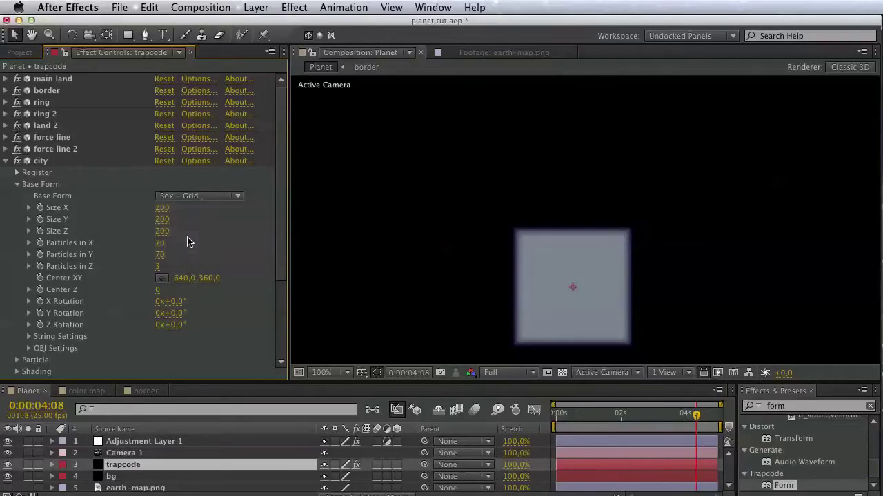
- Set the city sphere's Size X, Size Y and Size Z to 700 each
click(163, 208)
text(700)
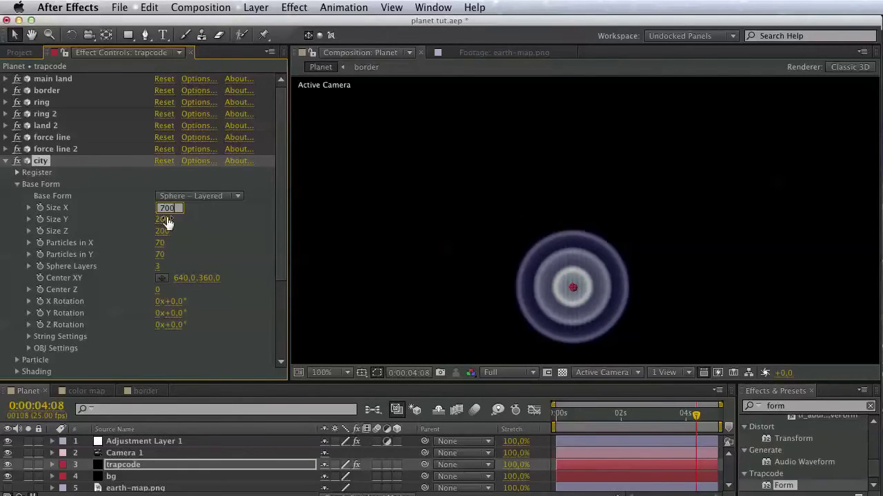
click(166, 221)
text(700)
click(166, 233)
text(700)
key(Return)
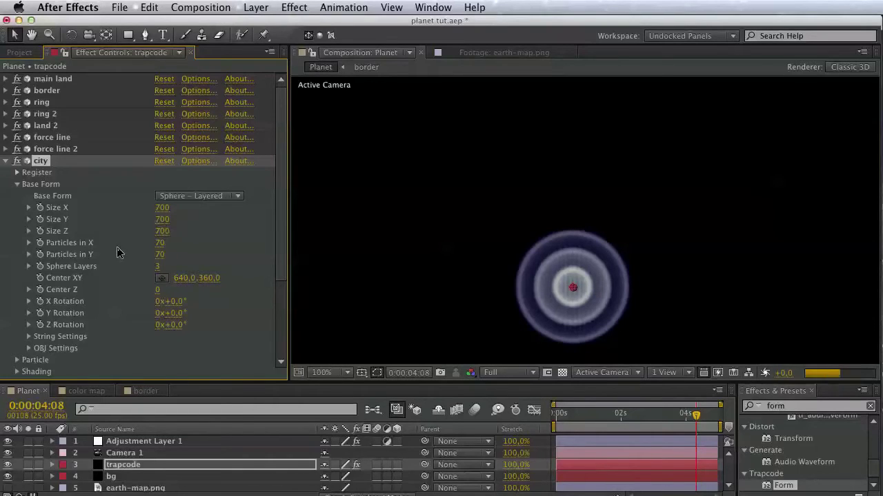
- Set the city effect's Sphere Layers to 1, then collapse Base Form and expand its Particle settings
click(158, 267)
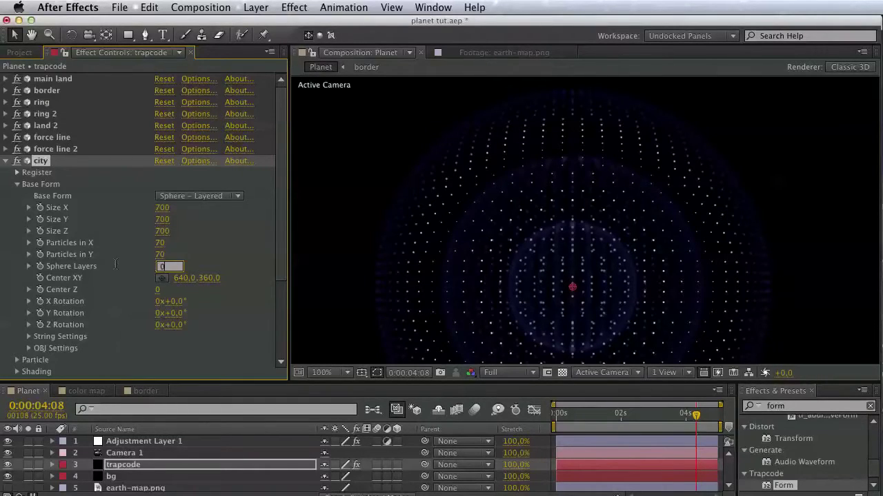
text(1)
key(Return)
click(17, 185)
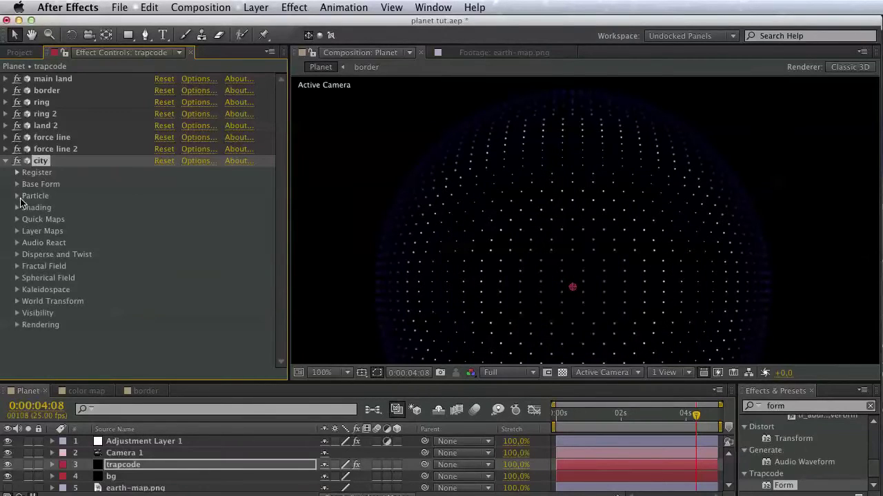
click(17, 196)
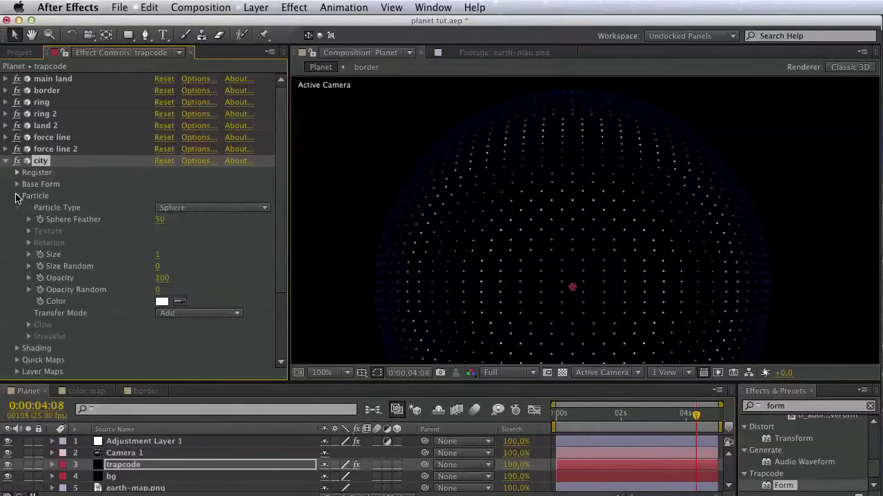
- Start a new composition in the project and set its width and height to 50 px
click(19, 53)
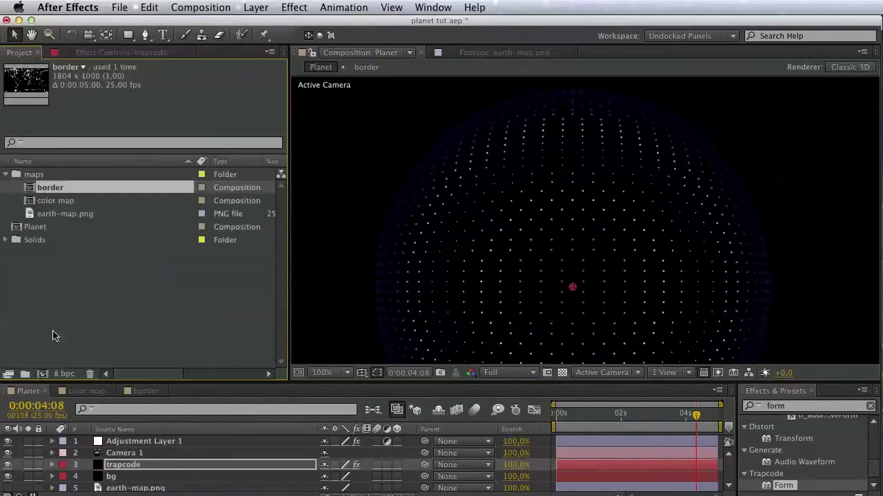
click(42, 374)
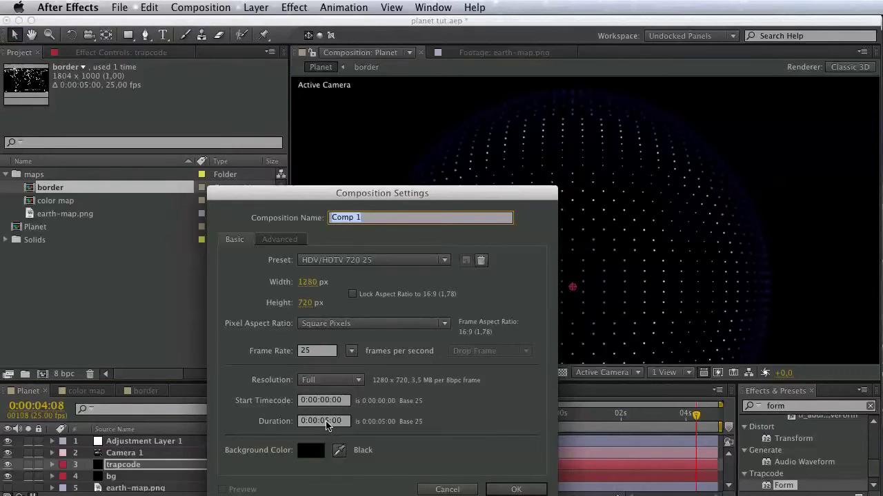
click(307, 282)
text(30)
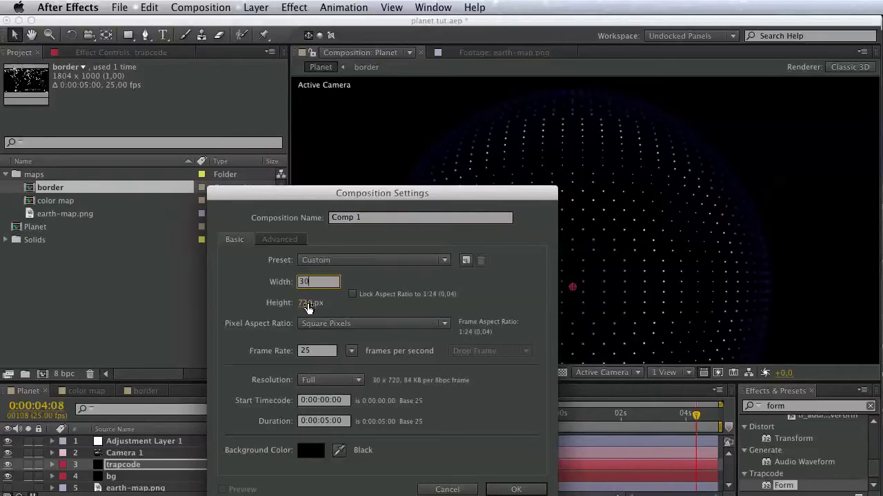
click(308, 304)
click(309, 284)
text(50)
click(308, 302)
text(50)
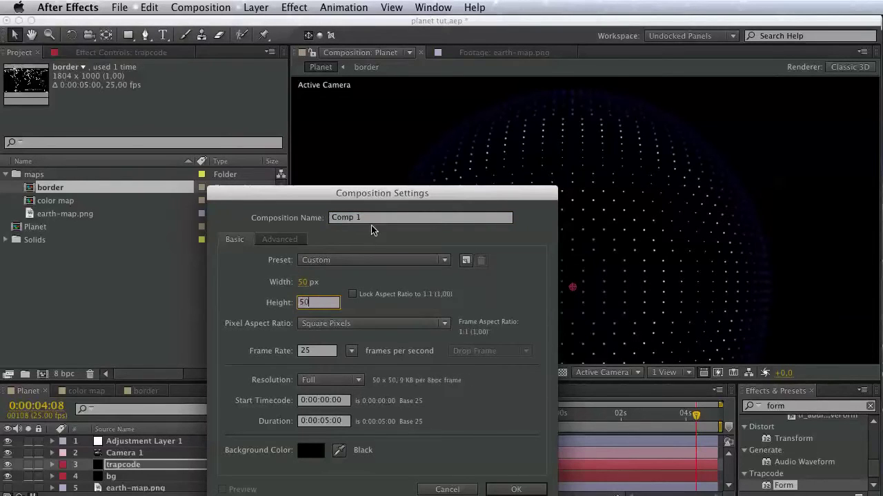
- Name the new composition city and create it
key(Tab)
text(c)
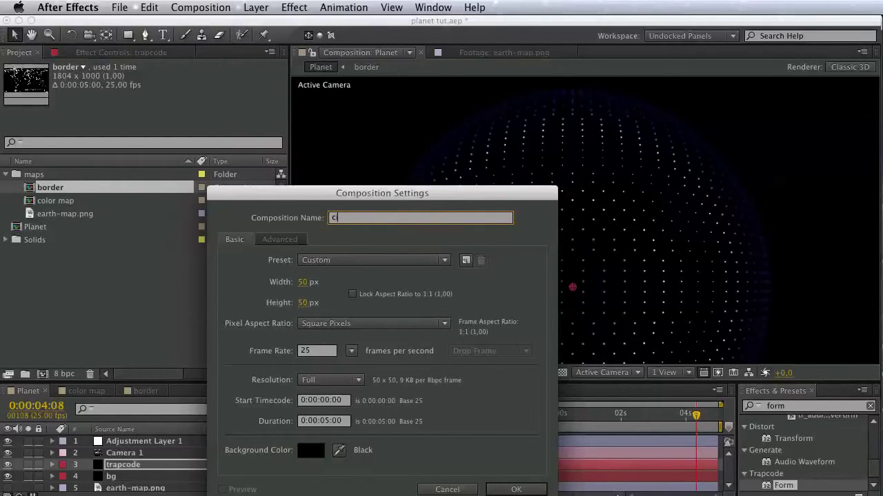
text(ity)
key(Return)
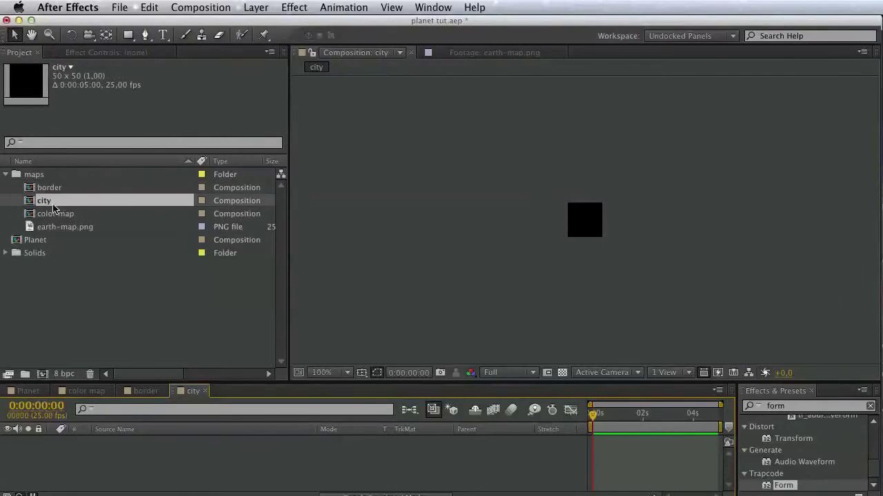
- Draw an upright polygon from the centre of the city composition, nearly filling the frame
key(period)
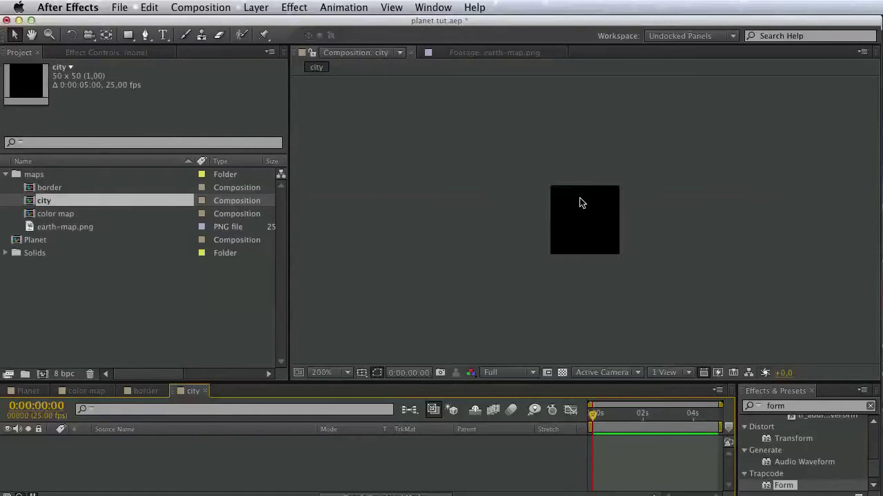
drag(128, 35, 176, 65)
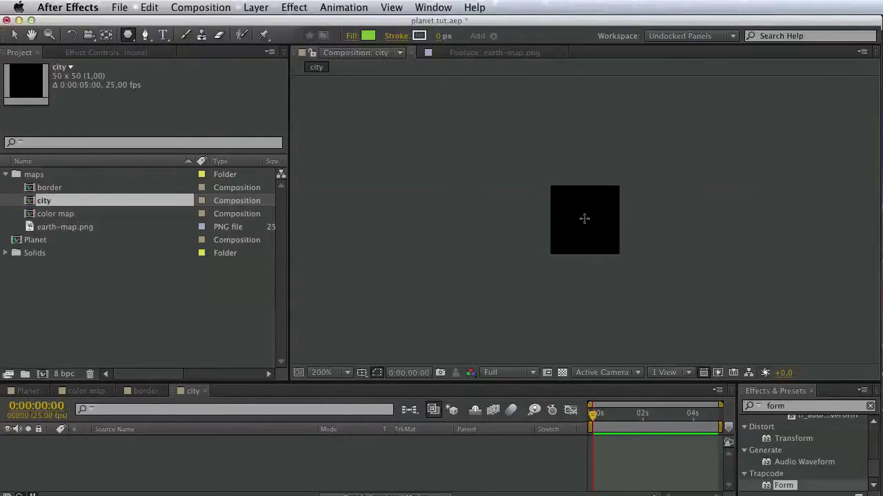
drag(584, 219, 606, 242)
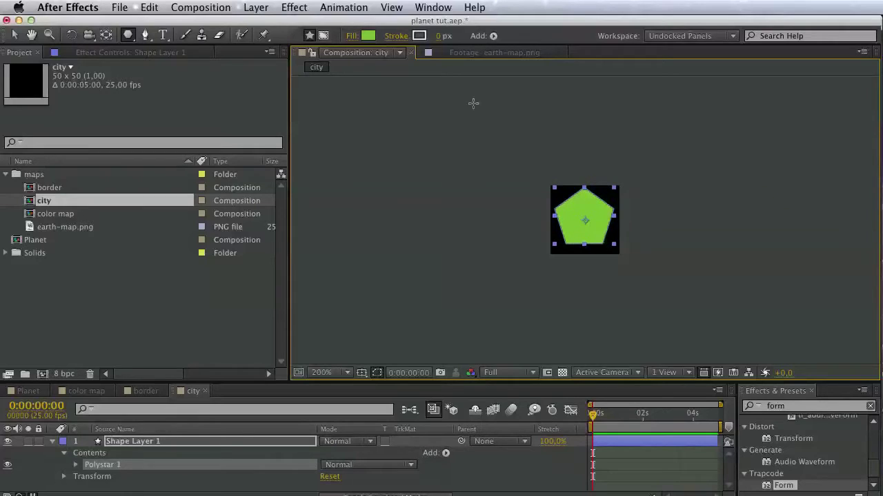
- Remove the polygon's fill by setting its fill type to none
click(350, 35)
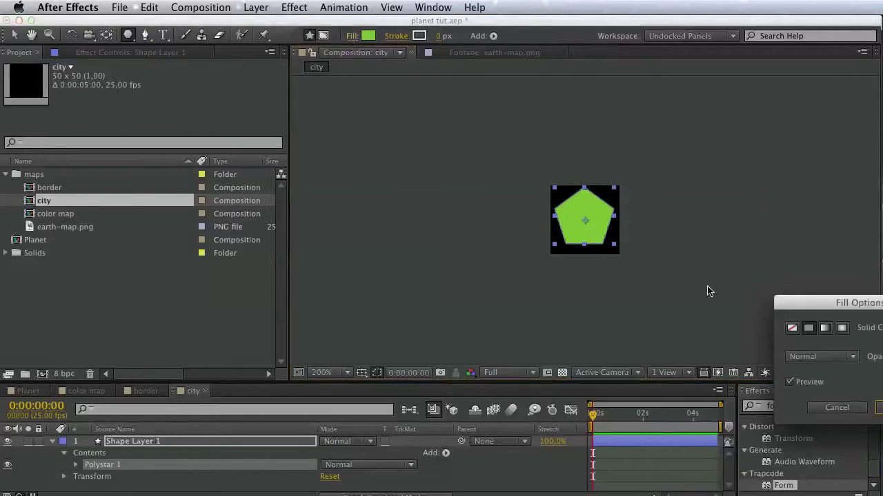
click(791, 328)
click(879, 408)
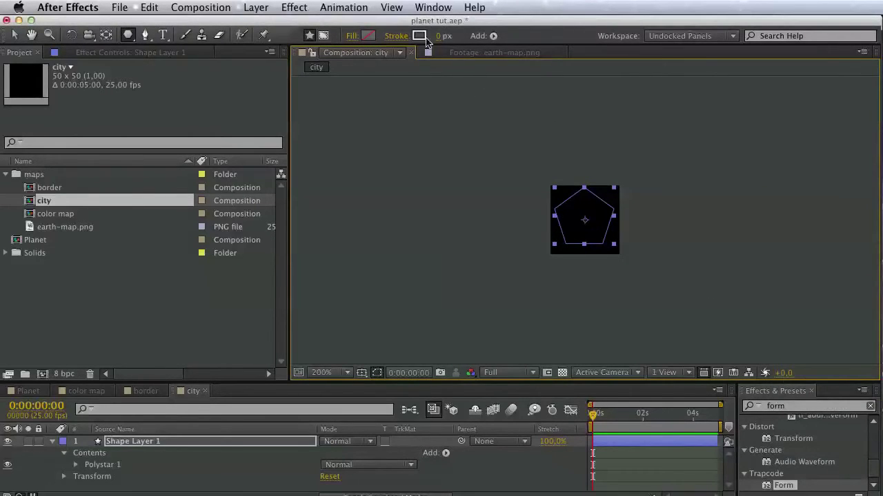
- Set the polygon's stroke width to 3 px
click(444, 36)
text(2)
key(Return)
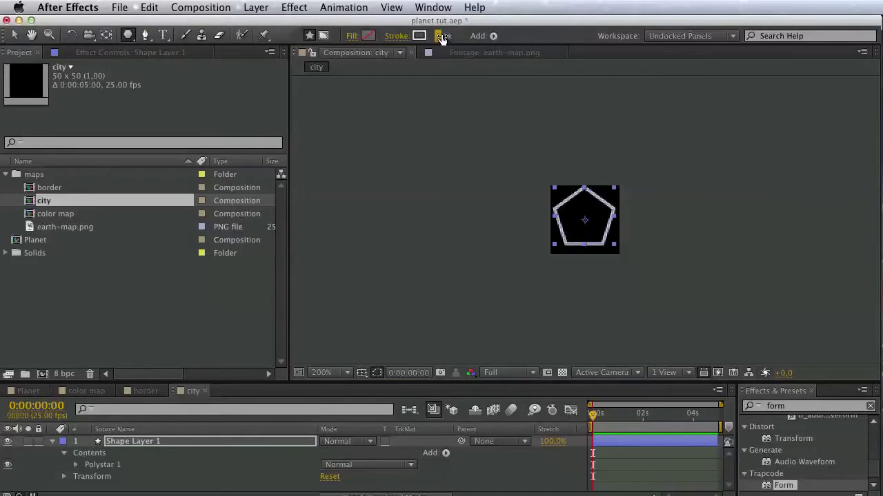
click(439, 36)
text(3)
key(Return)
- Change the polygon's stroke color to the saved pink swatch with hue 297, saturation 38 and brightness 94
click(421, 37)
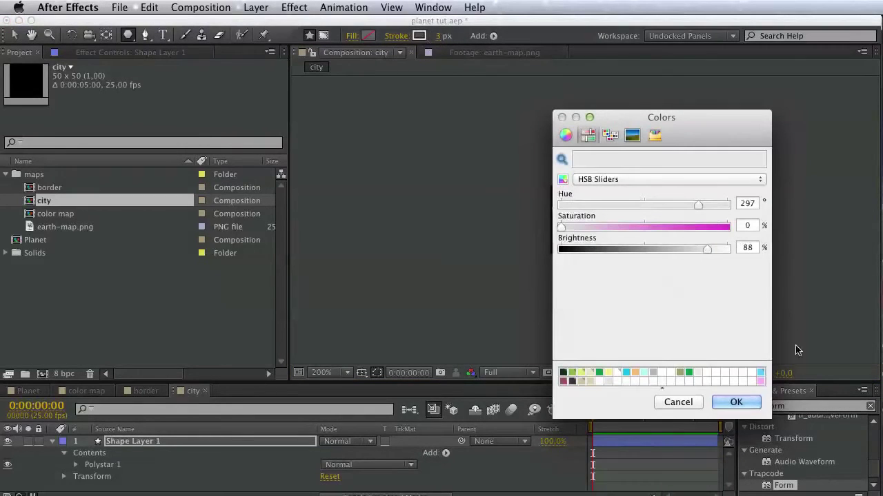
click(761, 378)
click(761, 382)
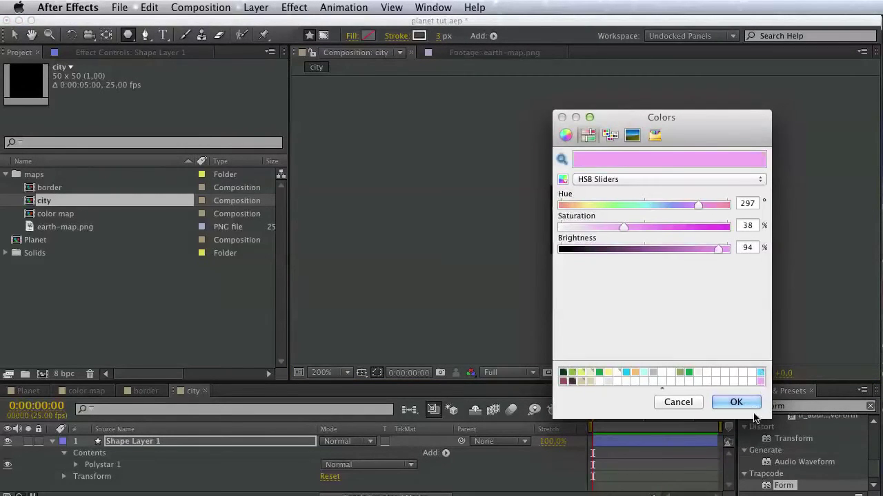
click(735, 402)
- Set the Points of Polystar Path 1 to 6 to turn the pentagon into a hexagon
scroll(583, 221, up, 1)
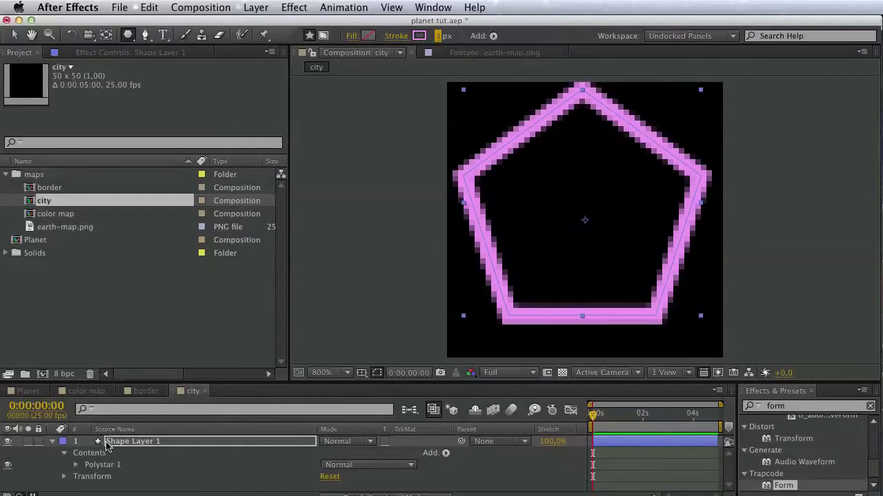
click(77, 465)
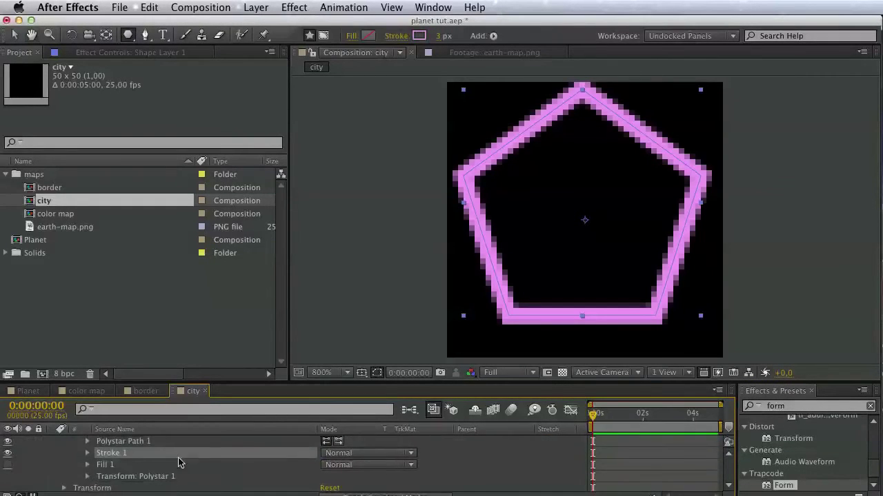
click(88, 454)
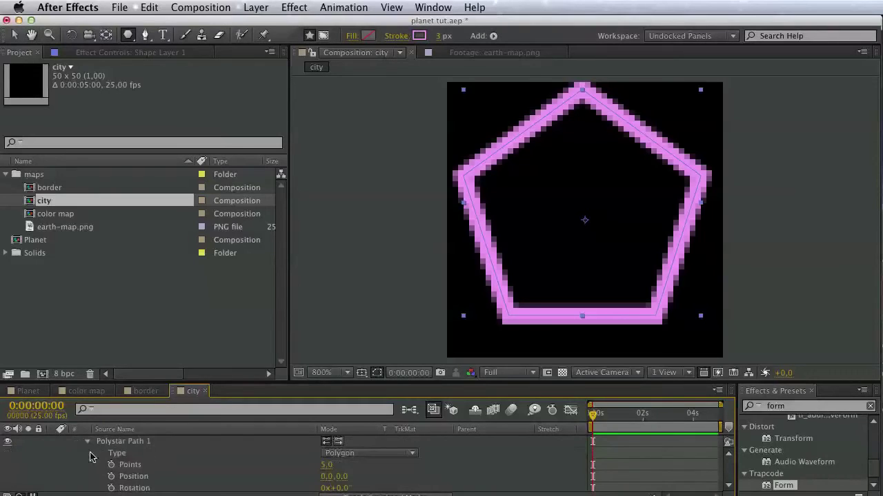
drag(327, 465, 329, 455)
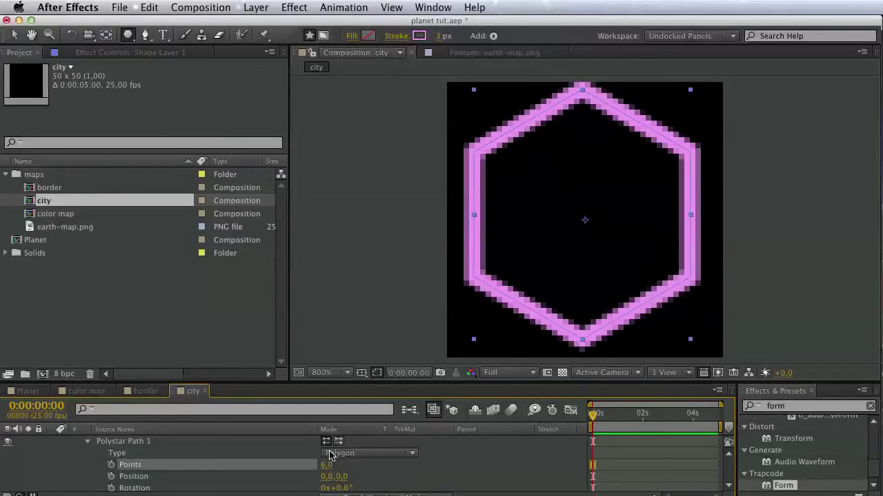
- Draw a circle outward from the hexagon's center on the same shape layer using the Ellipse tool
key(v)
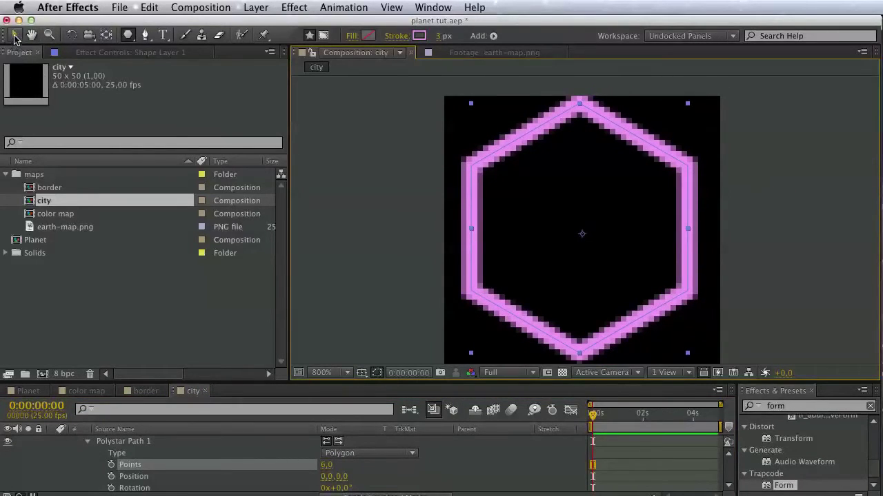
key(h)
drag(578, 221, 572, 202)
key(v)
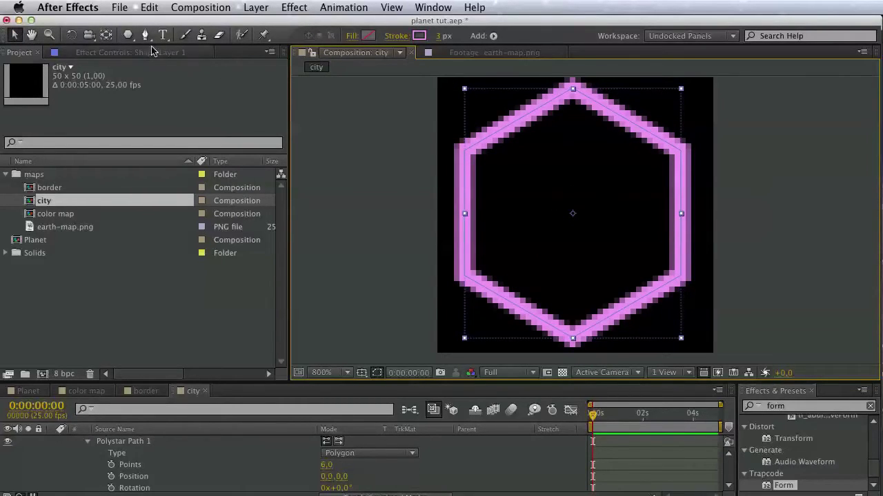
drag(127, 35, 183, 64)
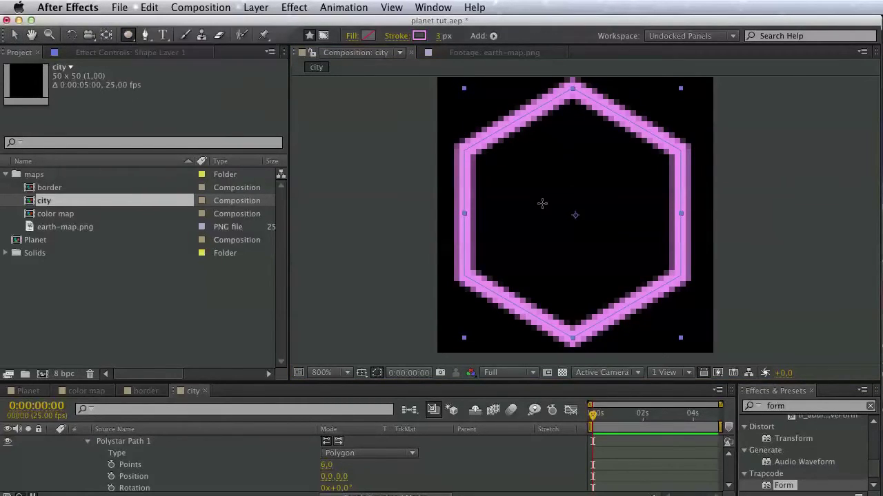
drag(574, 216, 609, 251)
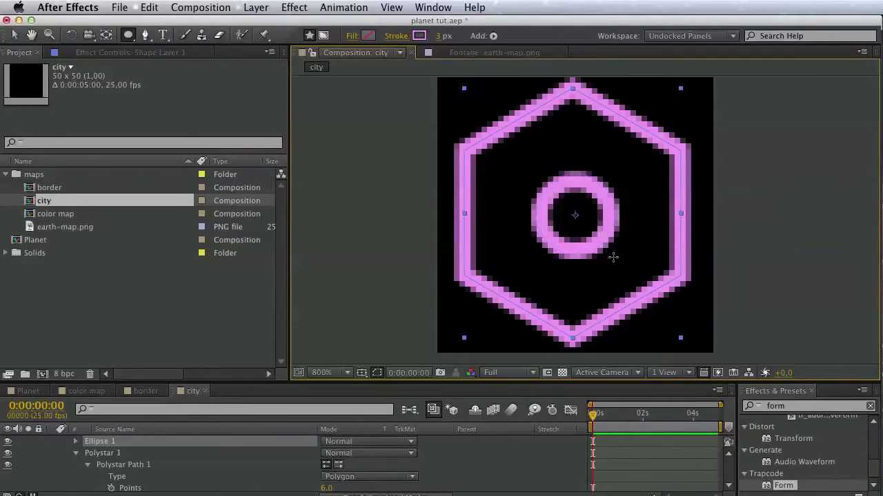
- Create a new composition named "city tower" and move it into the maps folder
click(148, 278)
click(44, 374)
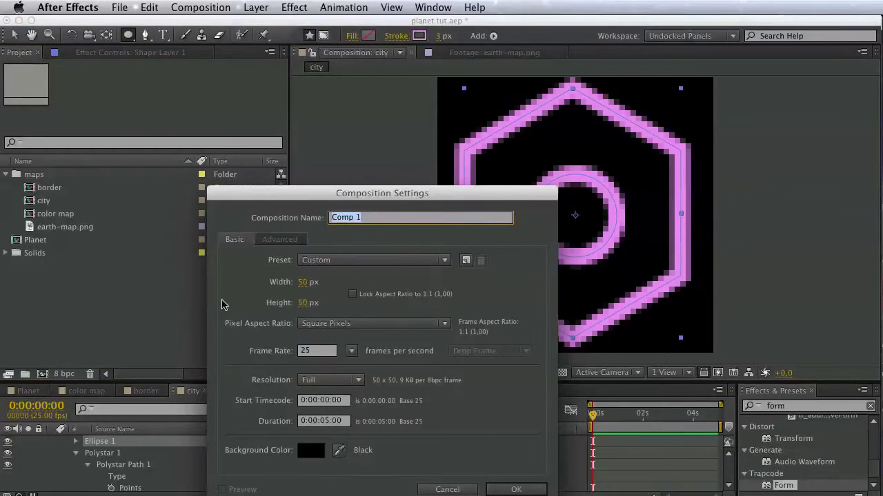
text(city tower)
key(Return)
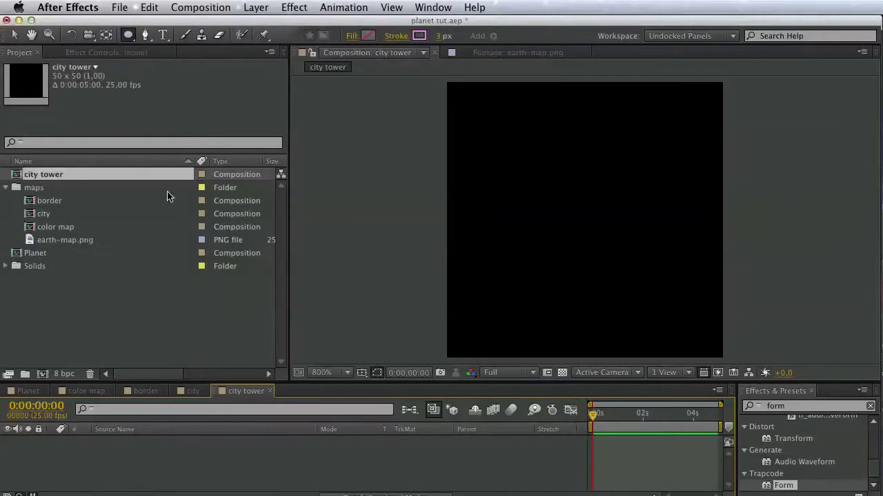
drag(76, 179, 83, 192)
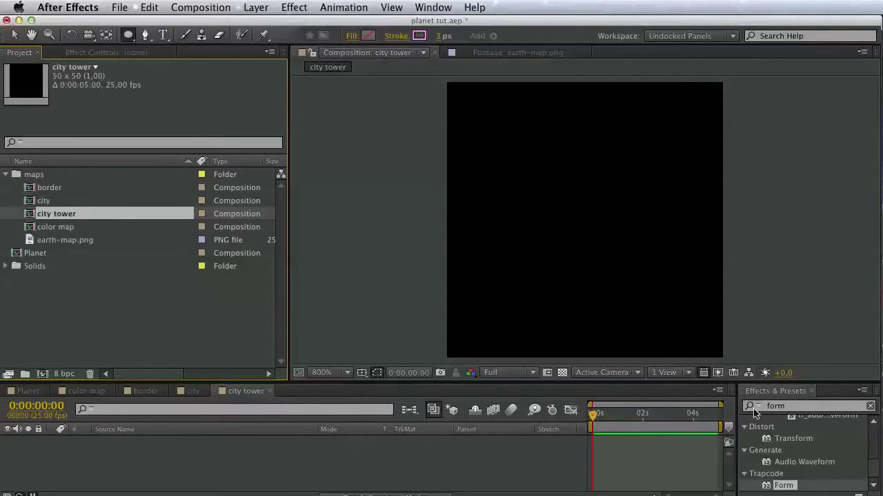
- Set the city tower composition's width to 20 px and height to 100 px
click(718, 391)
click(754, 474)
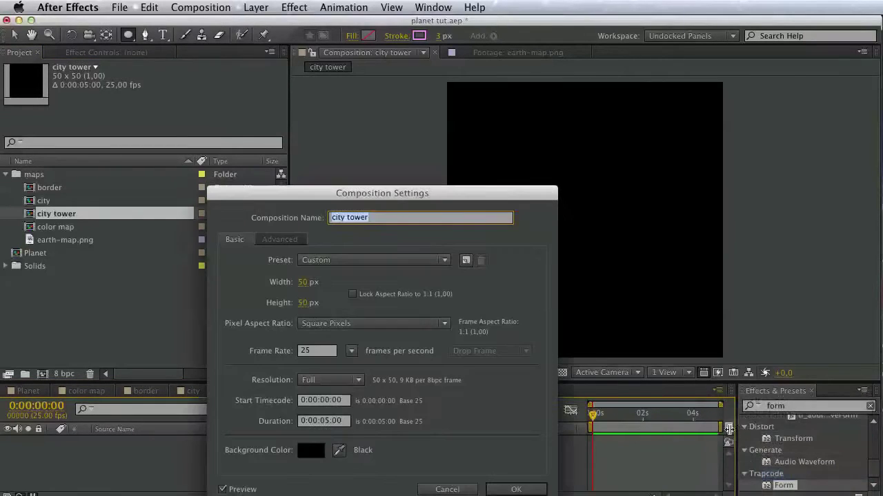
click(305, 282)
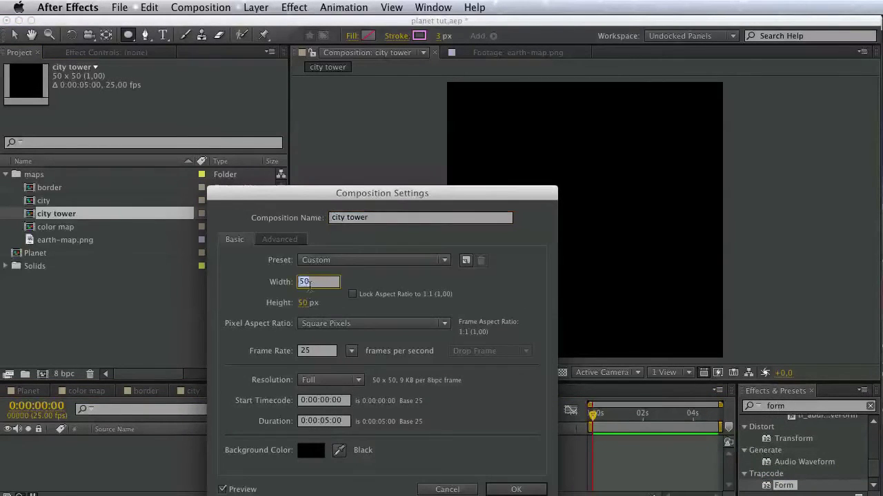
text(20)
click(307, 303)
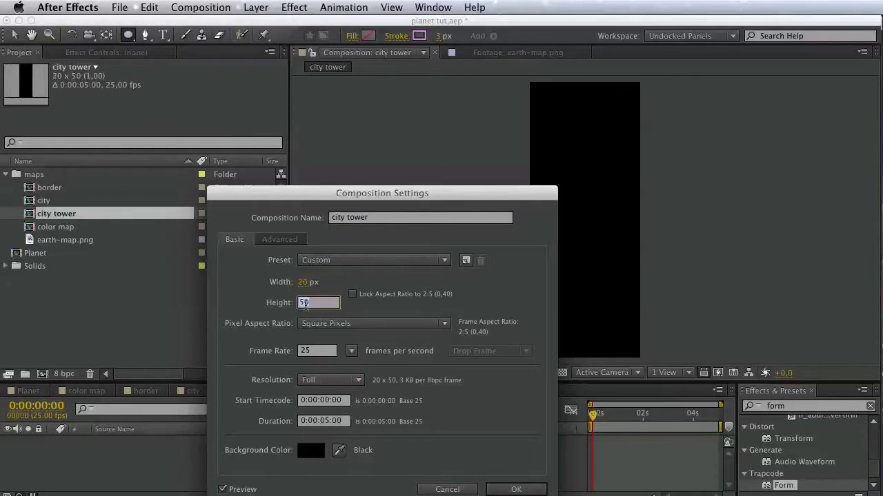
text(100)
click(516, 489)
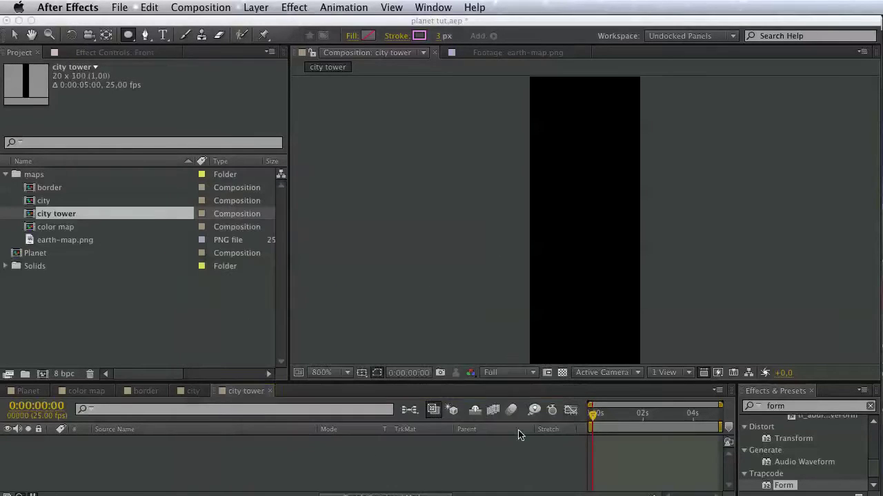
- Show the title/action safe guides in the city tower composition and activate the Pen tool for drawing in its upper part
click(361, 372)
click(404, 385)
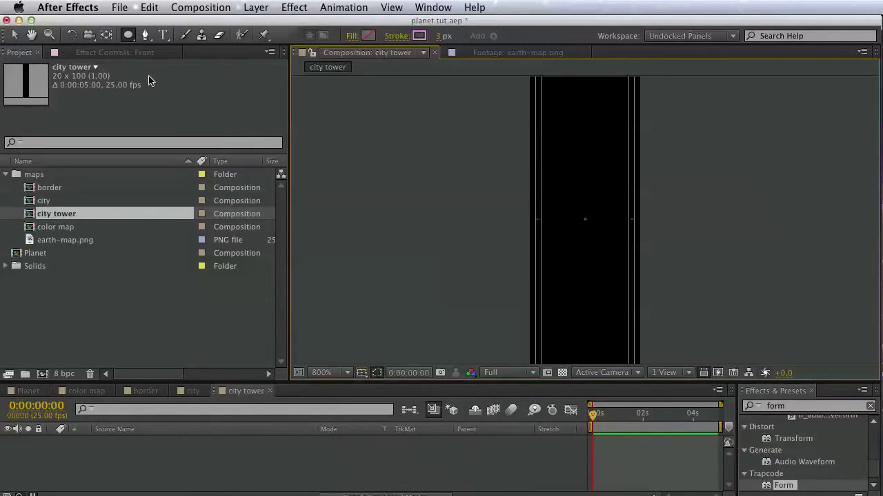
click(128, 36)
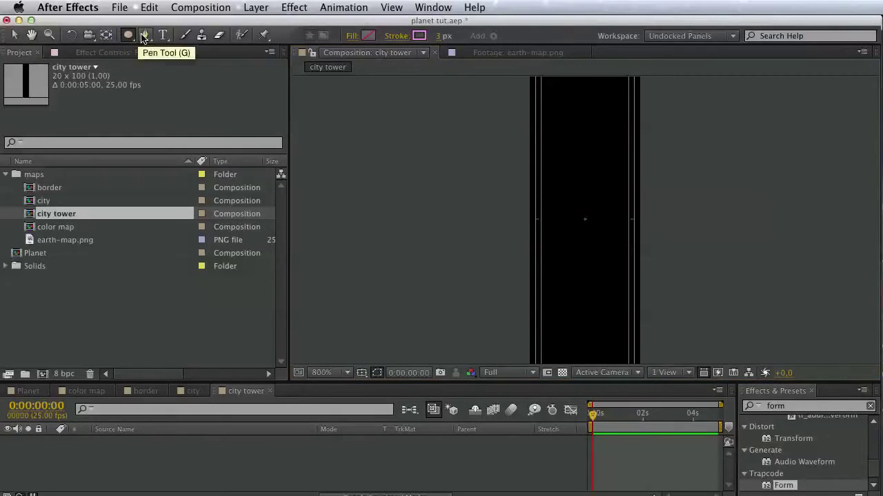
click(145, 34)
scroll(655, 191, down, 2)
scroll(551, 292, up, 1)
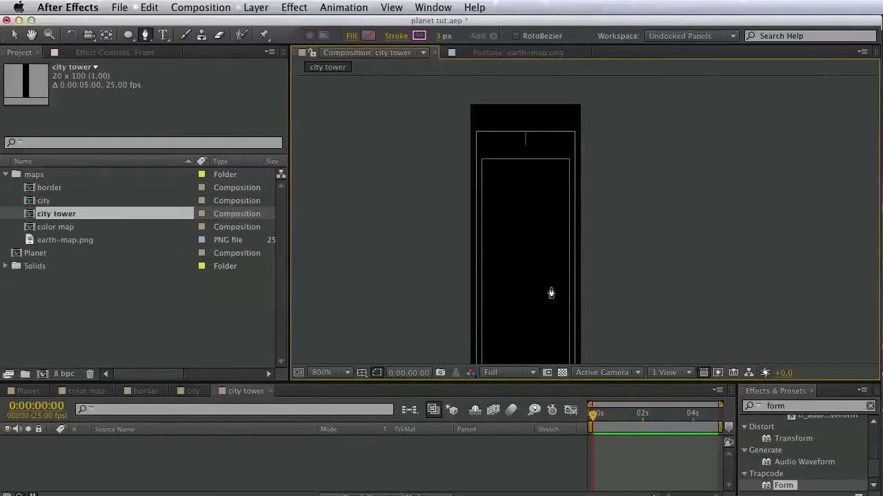
drag(549, 287, 581, 252)
drag(578, 207, 584, 219)
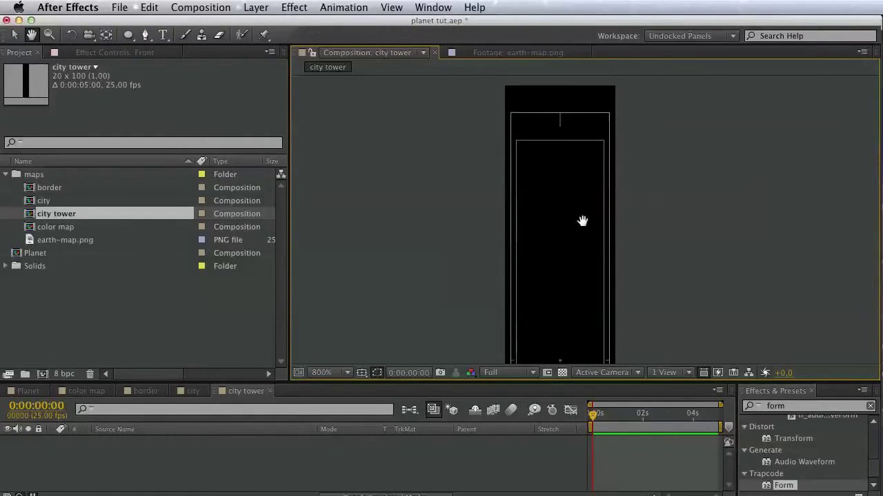
- Draw a tall, narrow triangle with the Pen tool in the city tower composition and set its stroke width to 2 px
key(g)
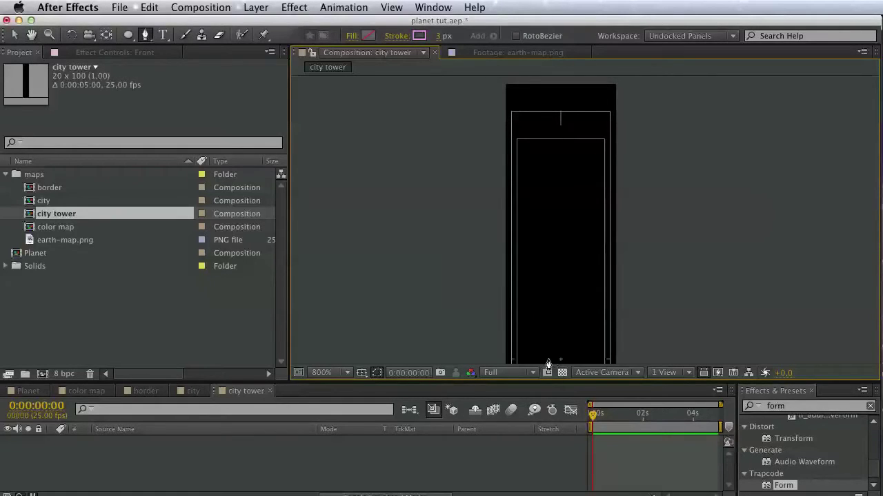
click(547, 358)
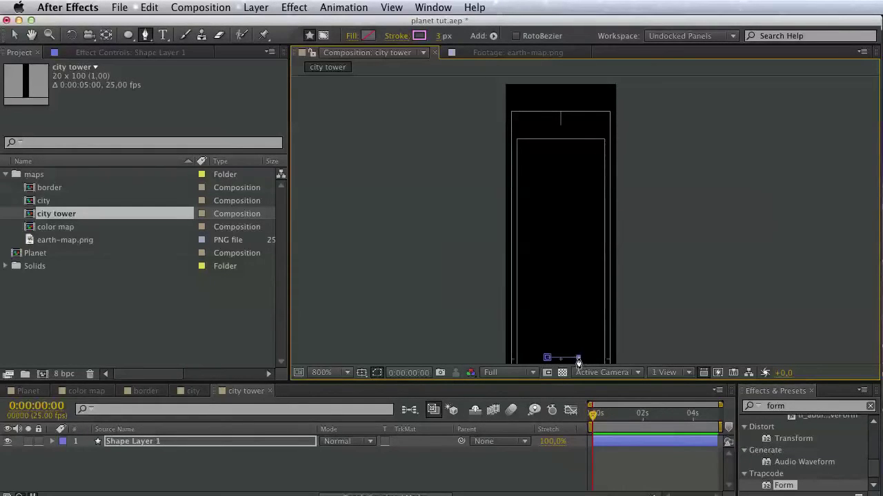
click(562, 89)
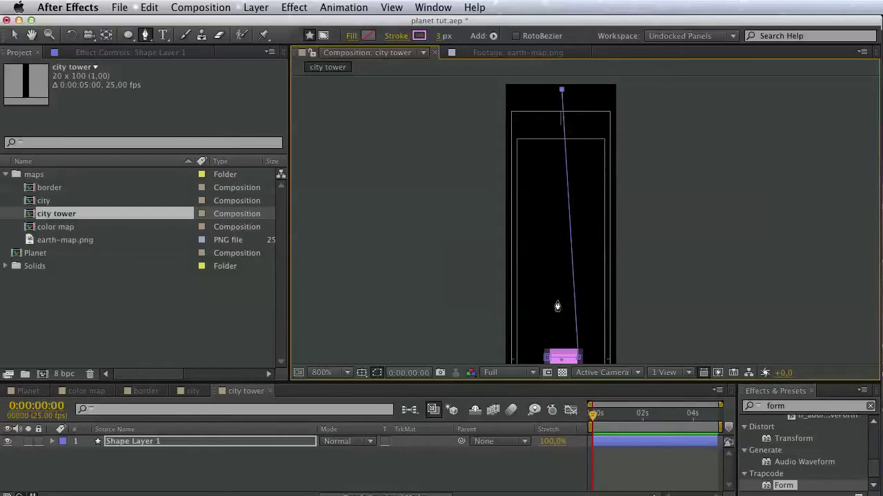
click(546, 359)
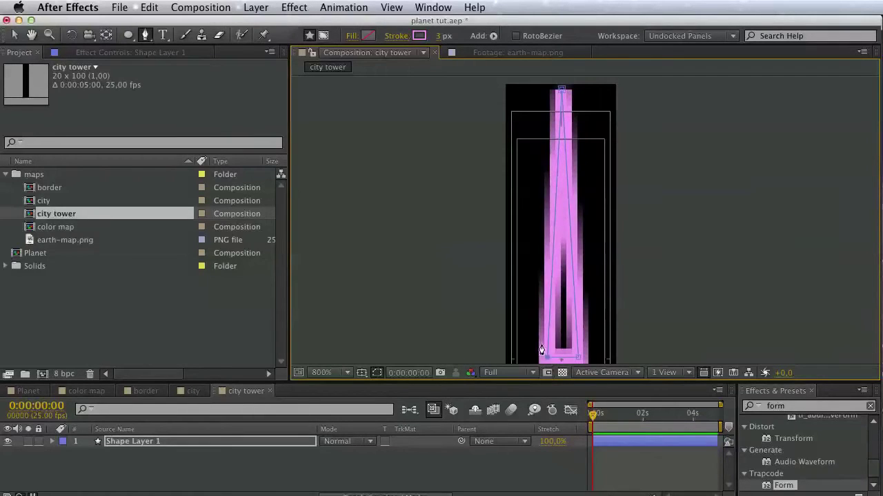
click(438, 36)
key(Down)
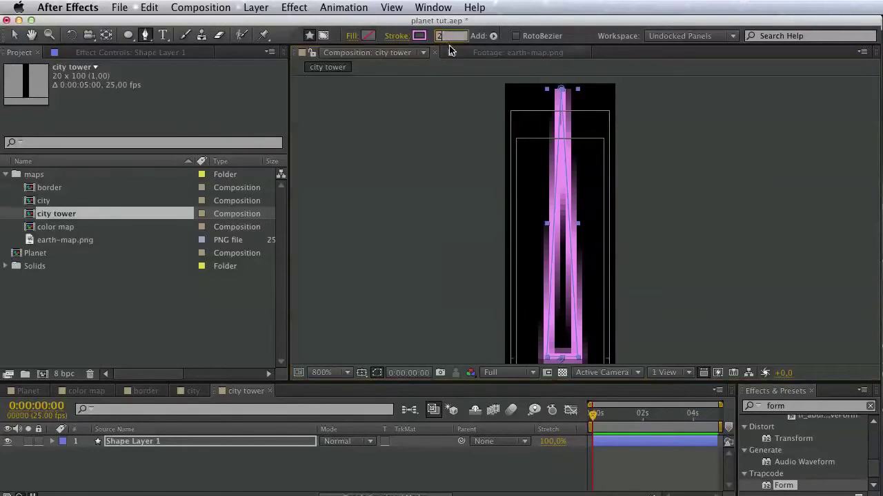
key(Return)
- Add the city and city tower compositions as hidden layers at the end of the Planet layer stack and save the project
double_click(34, 254)
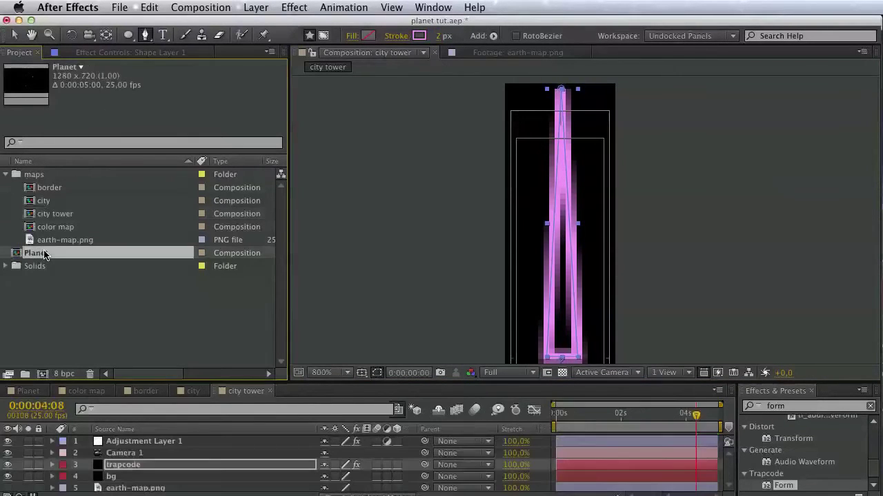
click(44, 200)
shift+click(54, 214)
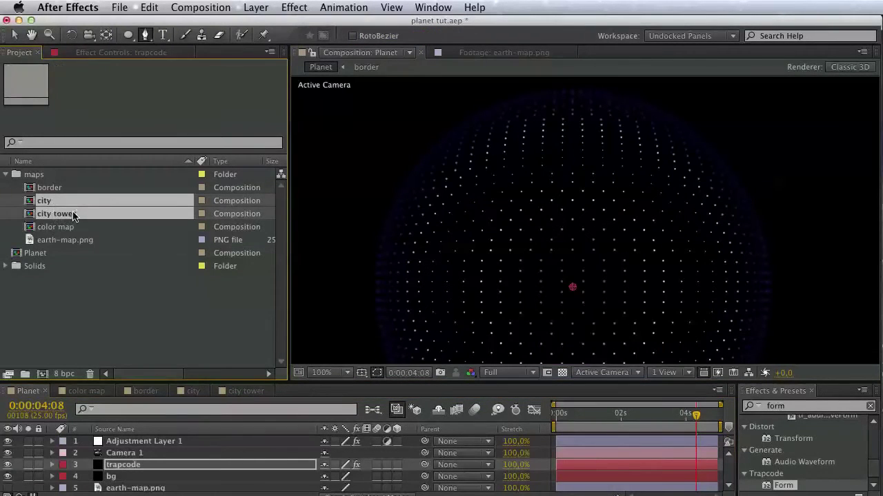
mouse_move(74, 215)
mouse_down()
mouse_move(157, 461)
mouse_move(147, 490)
mouse_up()
click(8, 486)
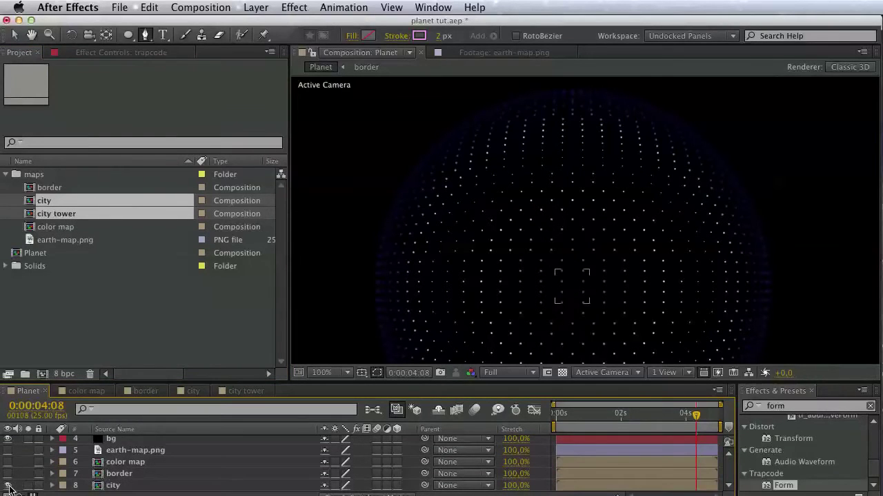
scroll(25, 488, down, 1)
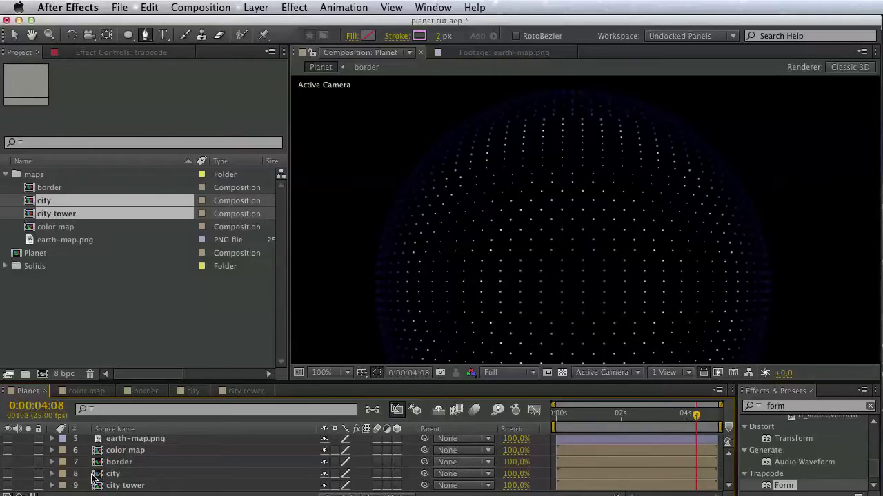
key(super+s)
- Set the Particle Type of the trapcode layer's city effect to Textured Polygon
scroll(152, 479, up, 4)
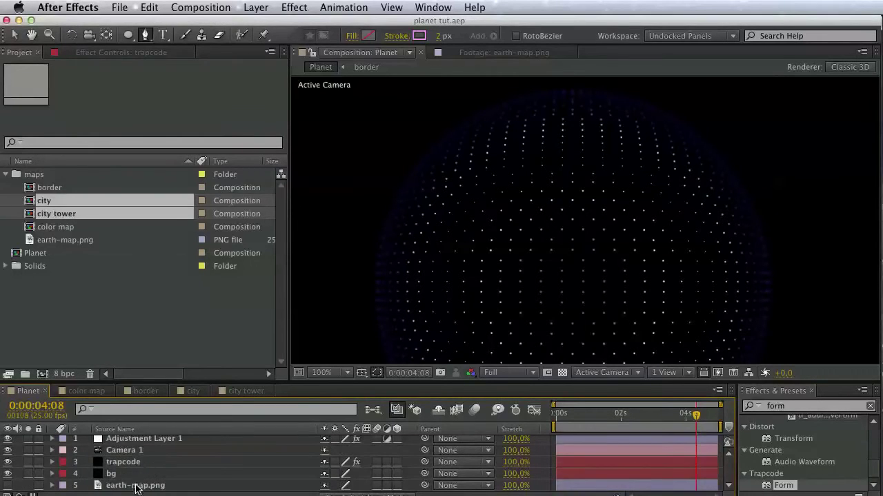
click(136, 487)
click(135, 466)
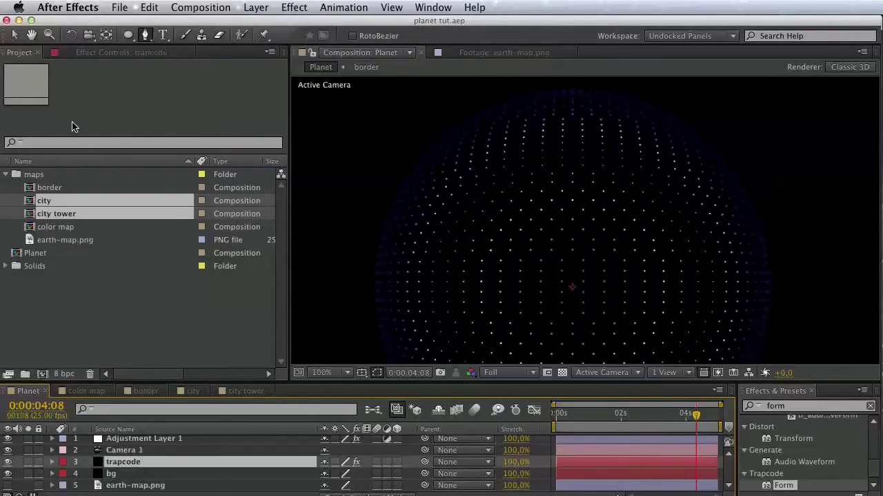
key(F3)
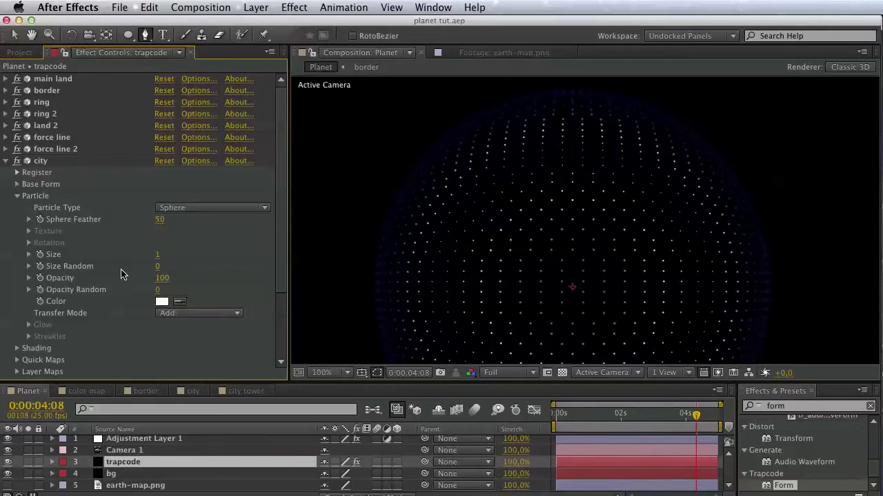
scroll(120, 275, down, 5)
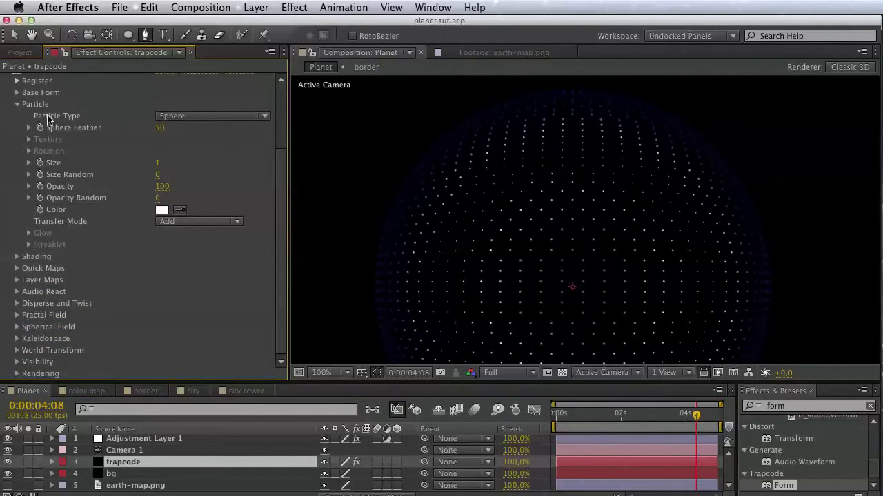
click(176, 116)
click(226, 235)
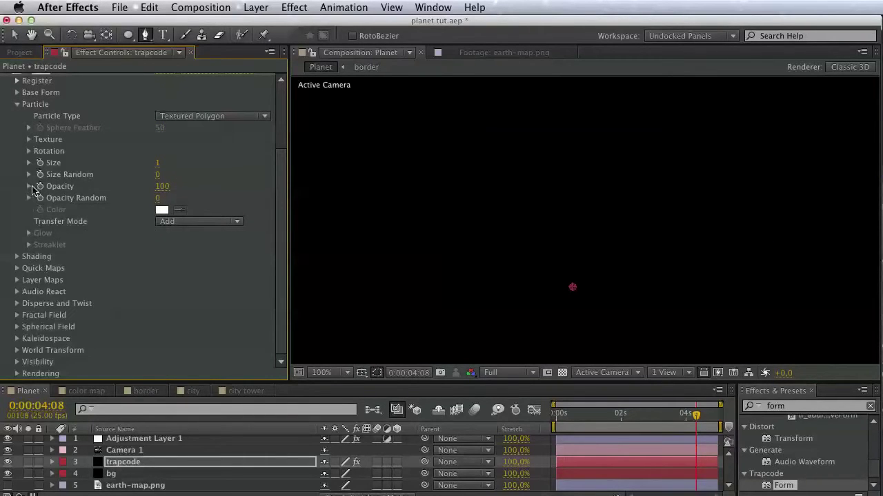
- Use the city layer as the particle texture and set the particle Size to 20
click(29, 140)
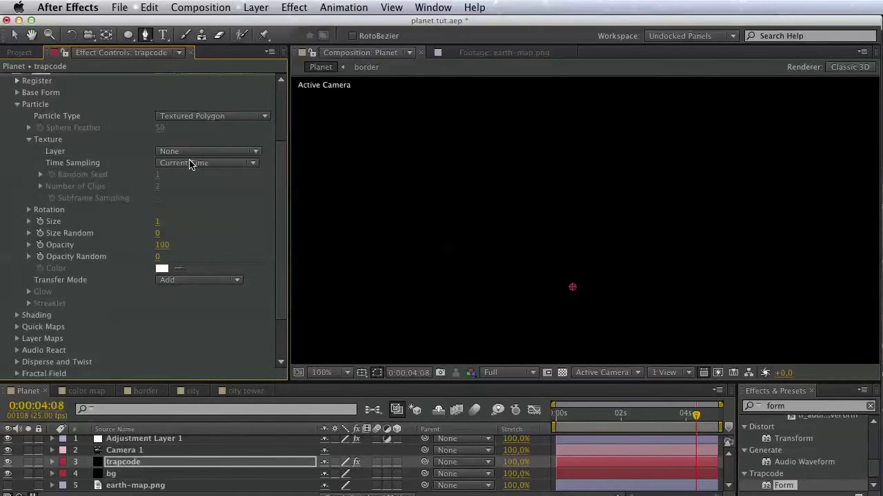
click(191, 152)
click(233, 266)
click(159, 222)
key(Return)
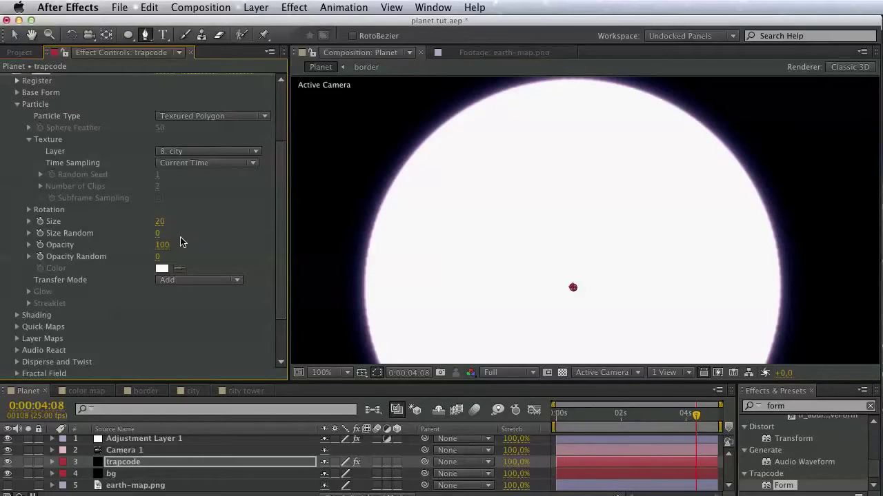
click(163, 222)
- Create a new composition from earth-map.png and rename it city
click(19, 53)
click(71, 285)
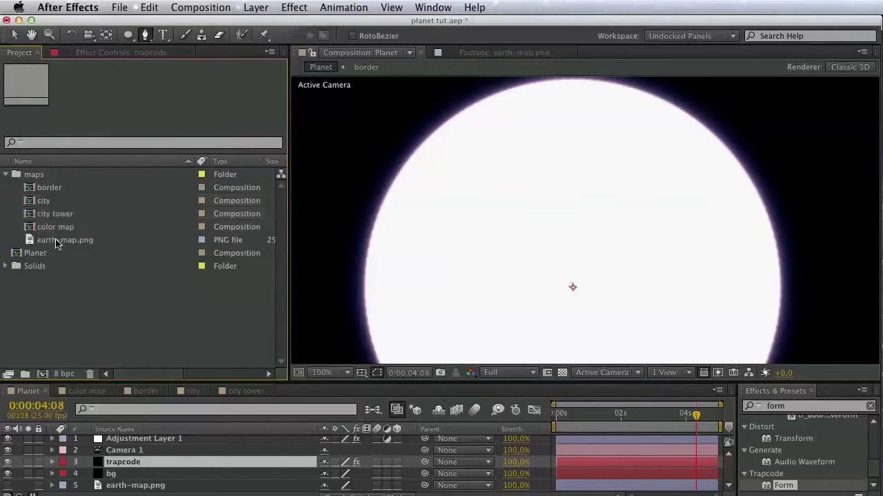
drag(53, 242, 43, 372)
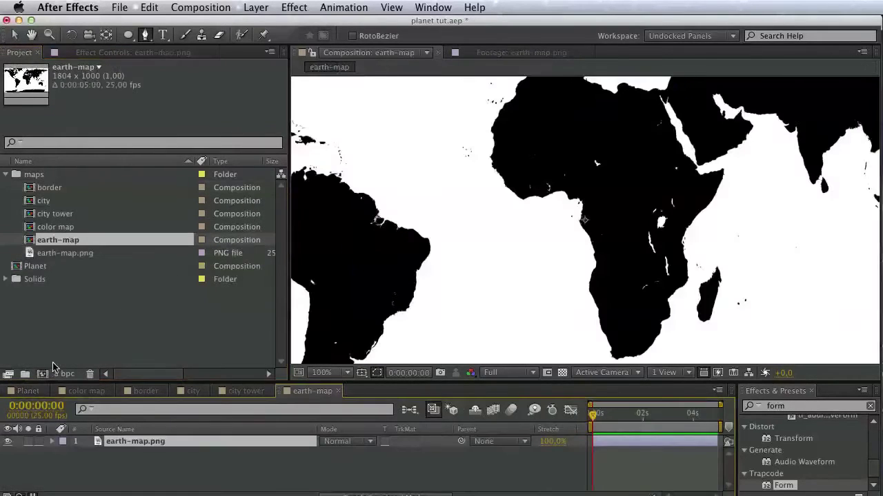
click(62, 241)
key(Return)
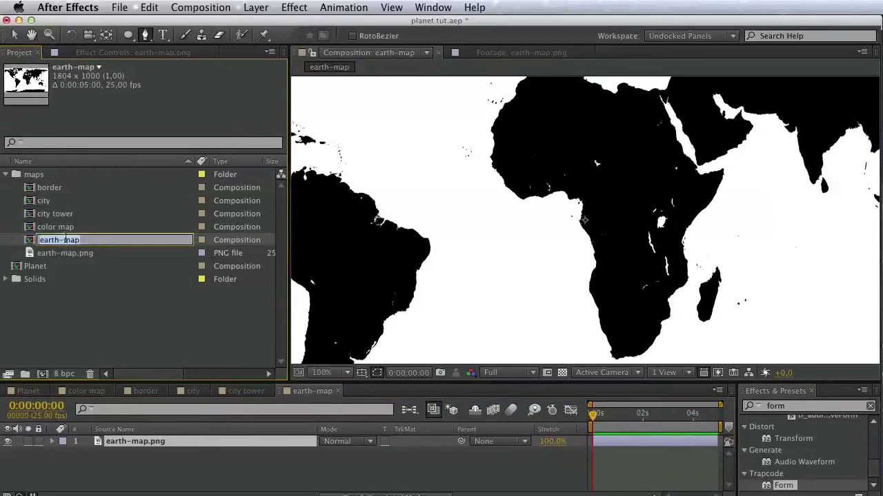
text(city)
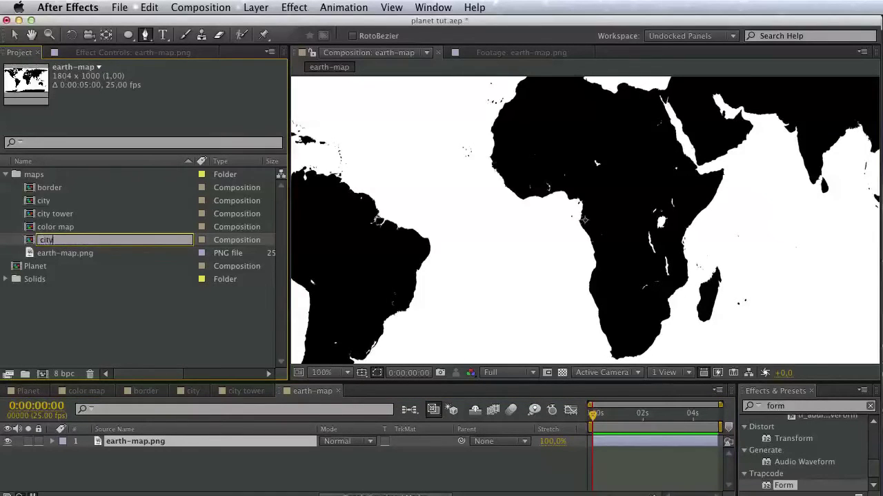
key(Return)
- Create a composition-sized black solid above the earth-map.png layer and apply the Turbulent Noise effect to it
click(158, 444)
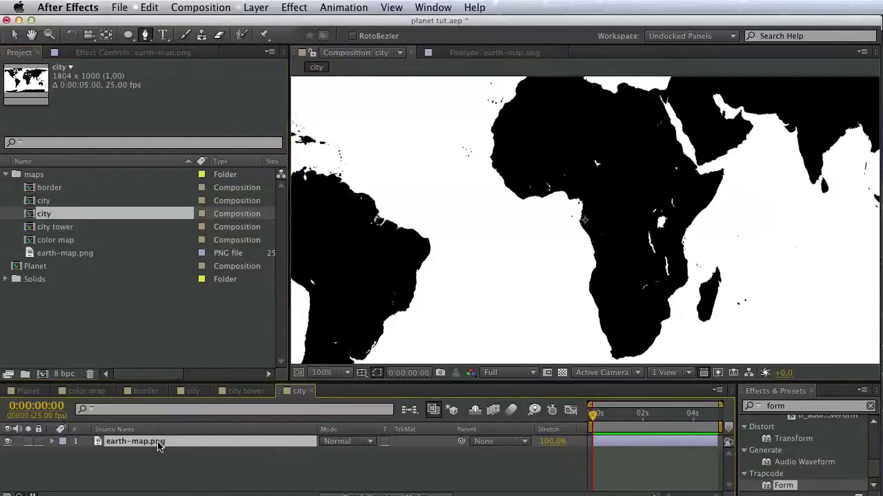
click(782, 407)
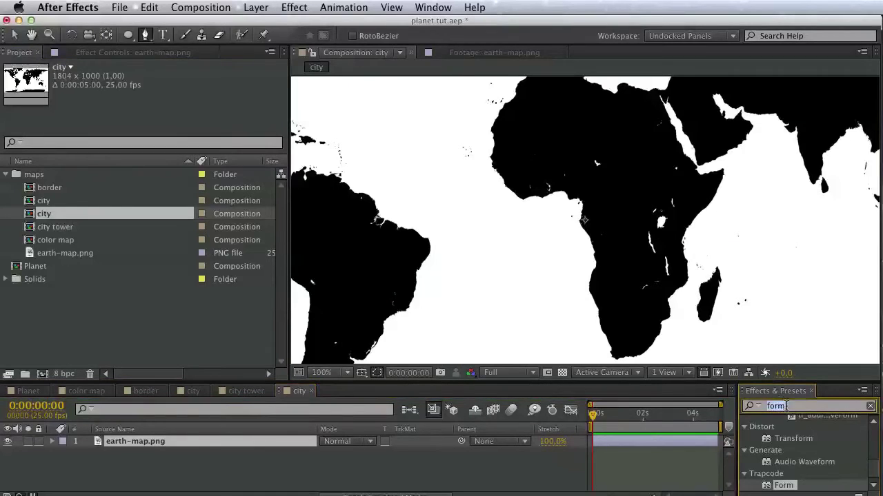
text(turbu)
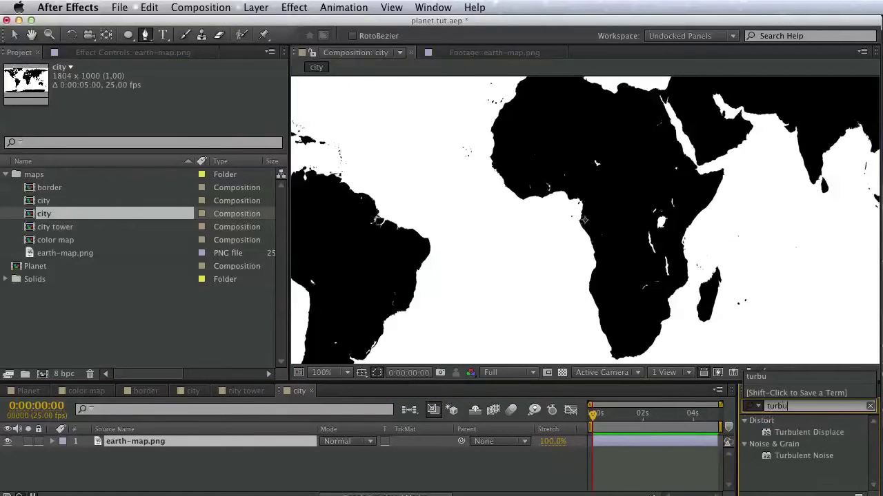
click(293, 471)
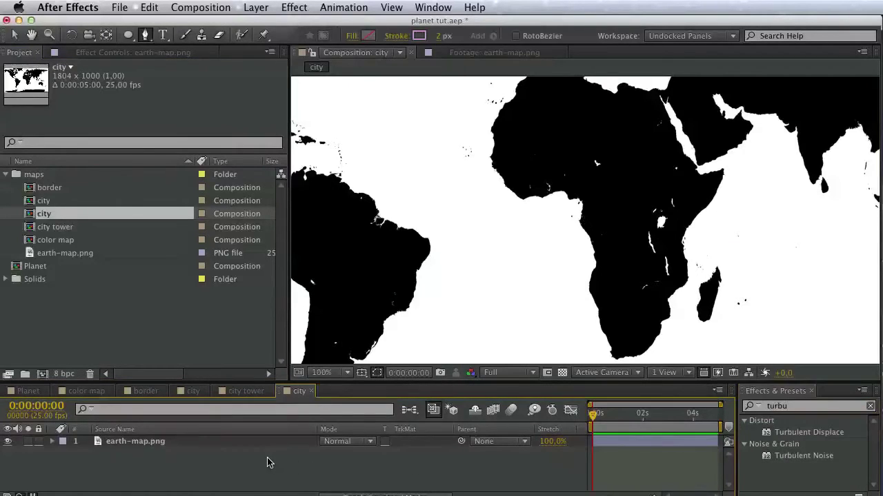
right_click(269, 462)
mouse_move(306, 469)
click(513, 495)
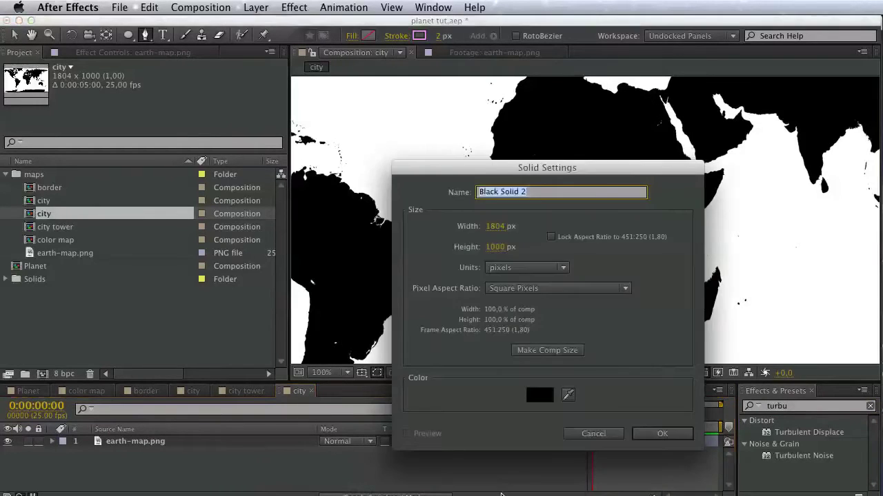
key(Return)
click(800, 457)
double_click(802, 456)
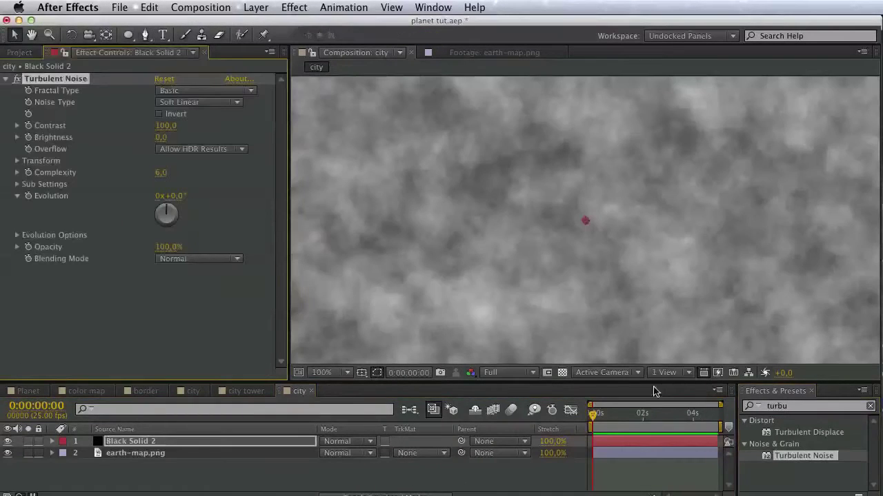
- Set the Turbulent Noise Complexity to 1
click(160, 171)
text(1)
key(Return)
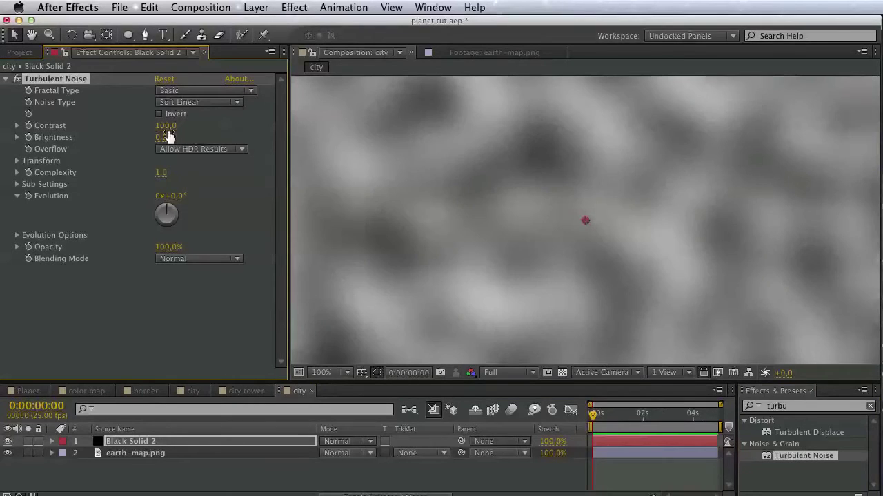
- Raise the Turbulent Noise Contrast to 2229
click(18, 126)
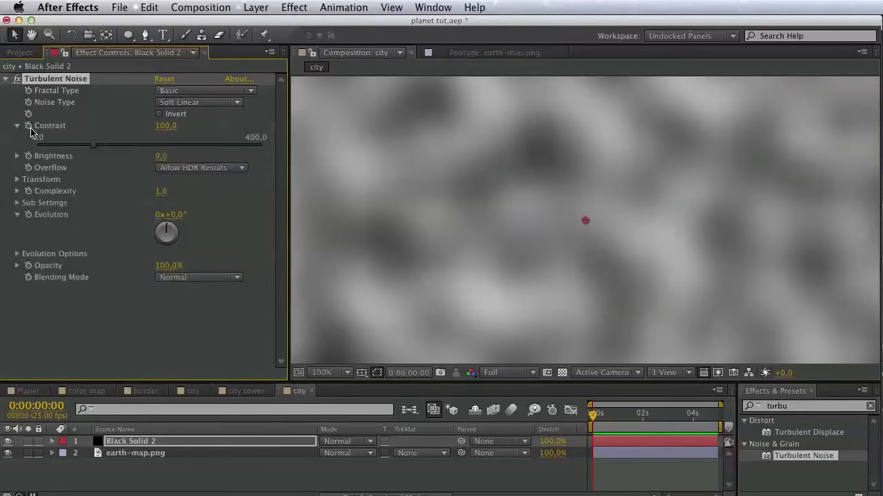
drag(134, 145, 312, 152)
drag(163, 126, 834, 128)
drag(290, 126, 292, 127)
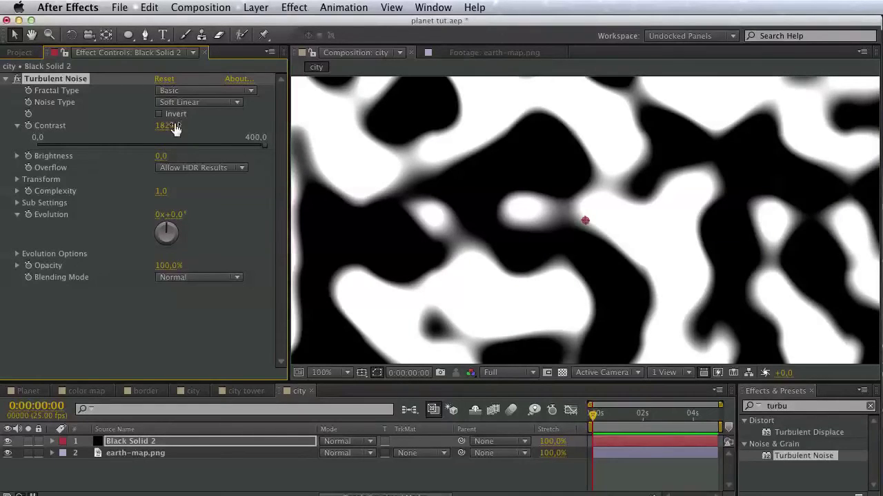
drag(171, 126, 447, 128)
click(17, 155)
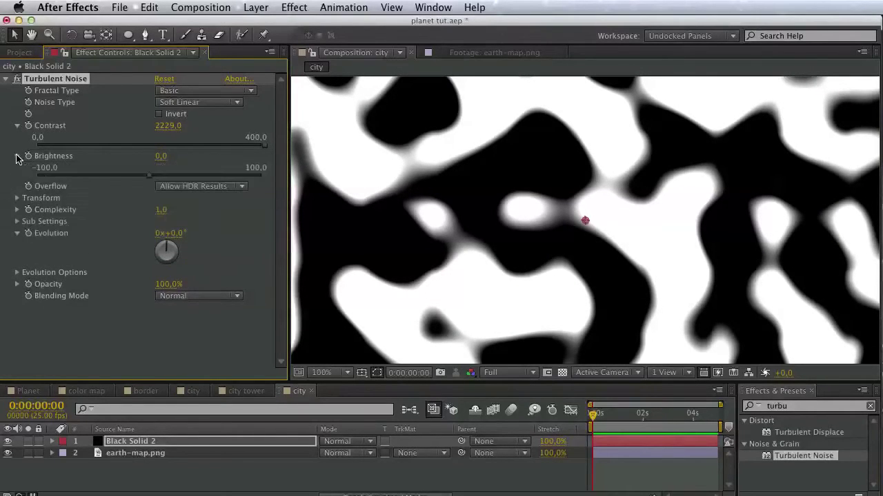
click(17, 155)
- Reduce the Turbulent Noise Scale to about 61.4 and set its Contrast to about 150.2
click(17, 179)
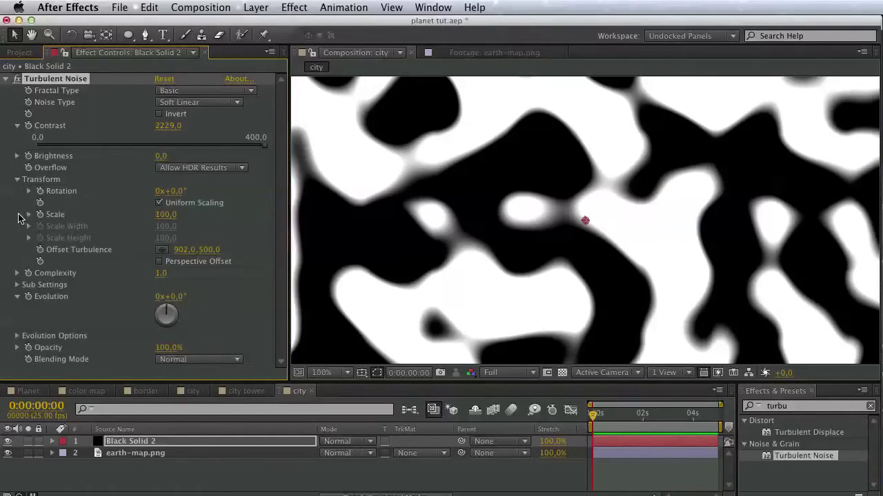
click(29, 215)
mouse_move(76, 235)
mouse_down()
mouse_move(48, 238)
mouse_move(64, 235)
mouse_up()
drag(153, 146, 121, 147)
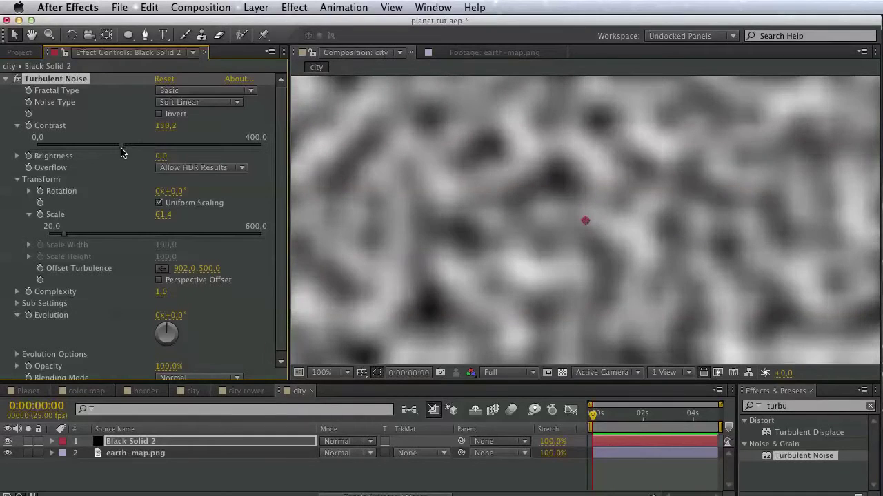
- Find the Levels effect and apply it to Black Solid 2 below Turbulent Noise
click(773, 405)
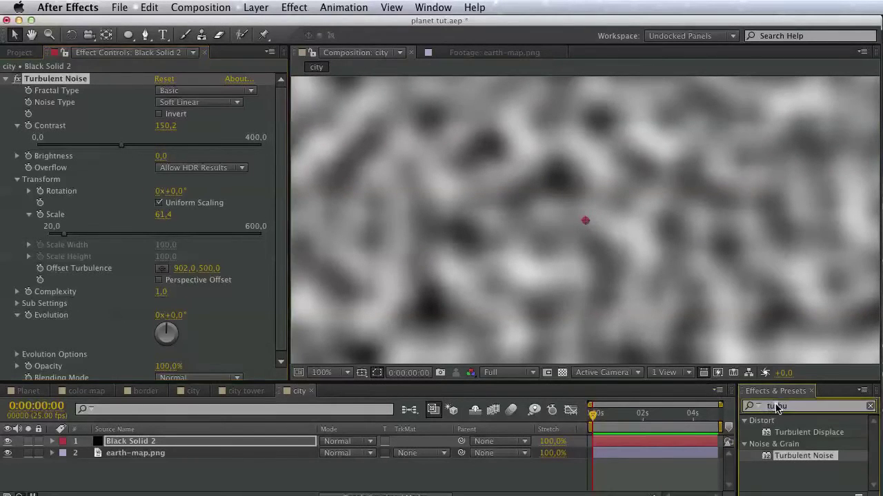
text(level)
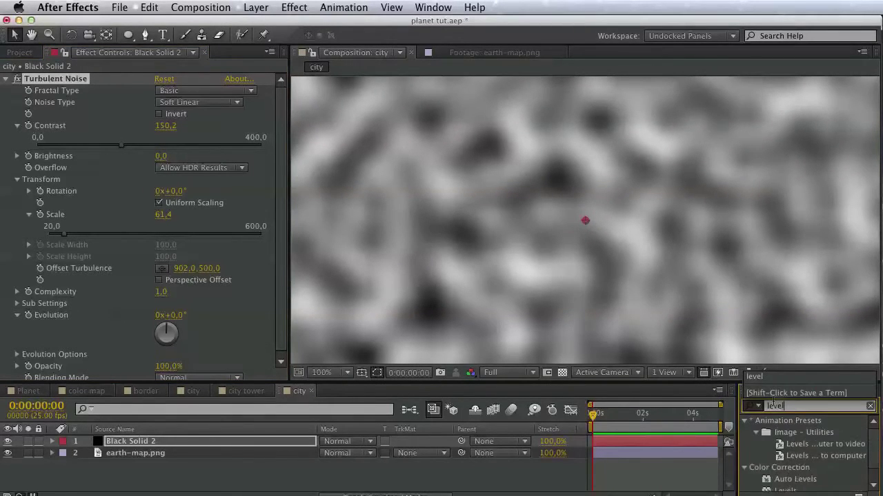
scroll(837, 461, down, 1)
click(785, 474)
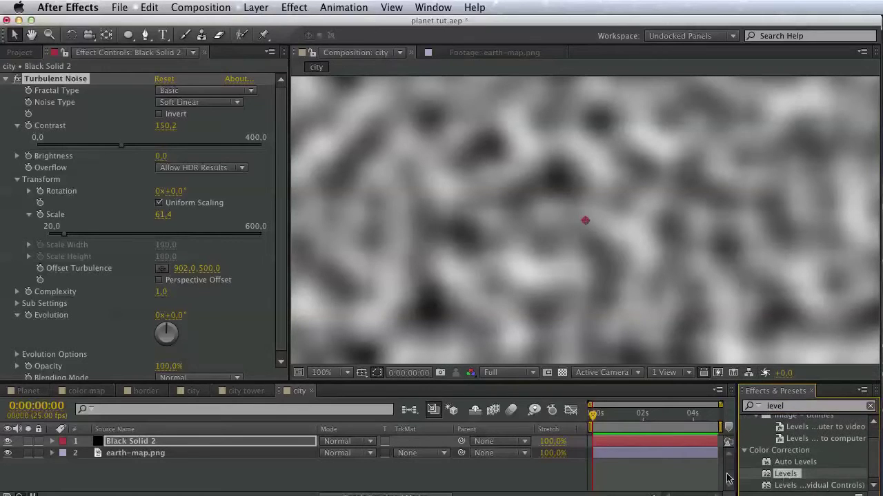
drag(218, 390, 169, 441)
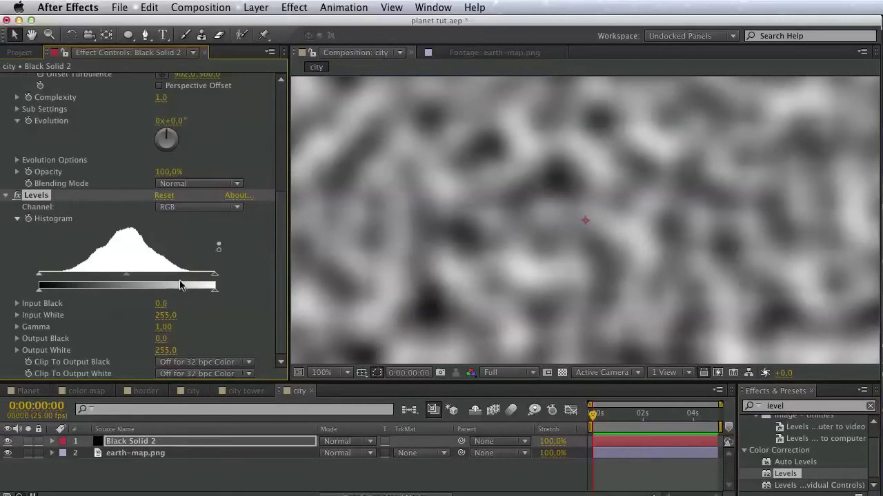
- Set the Levels Input Black to 57 and Input White to about 143 on the noise solid
drag(213, 276, 84, 277)
scroll(384, 264, down, 2)
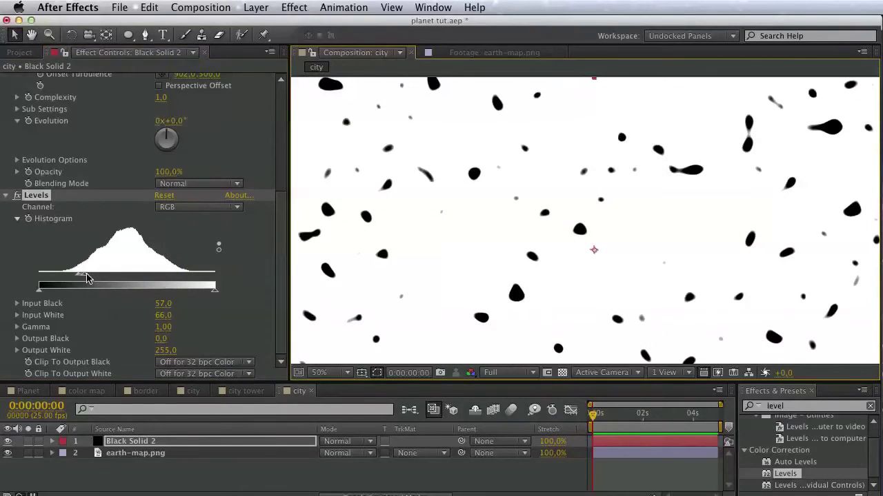
drag(85, 278, 121, 279)
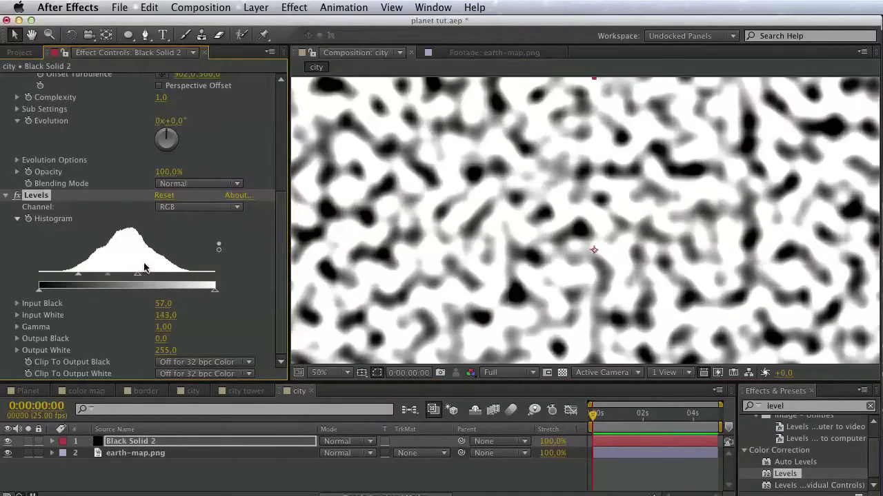
- Raise the Turbulent Noise Scale to about 116 and set the Levels Input Black to 70 and Input White to 73
scroll(33, 311, up, 6)
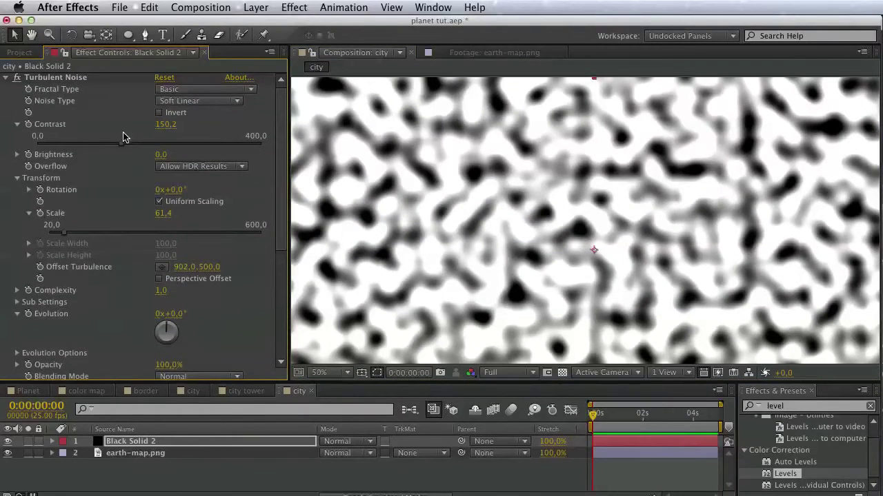
drag(67, 237, 85, 236)
scroll(109, 255, down, 5)
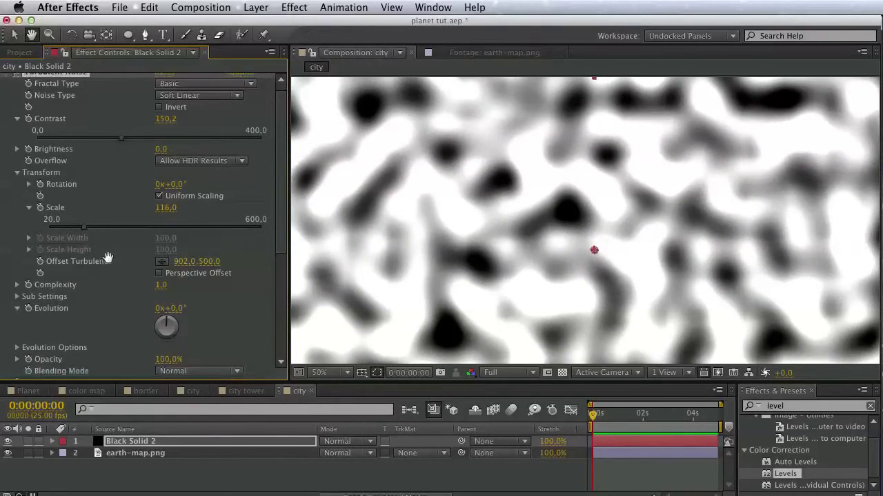
drag(138, 276, 89, 276)
scroll(717, 182, down, 1)
scroll(737, 187, up, 1)
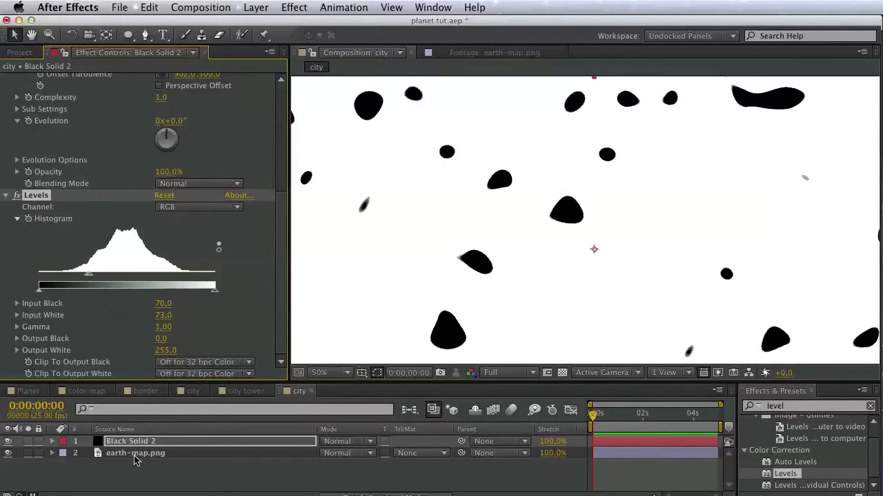
- Move earth-map.png above Black Solid 2 and use it as a Luma Inverted track matte for the solid
drag(135, 460, 157, 439)
click(418, 454)
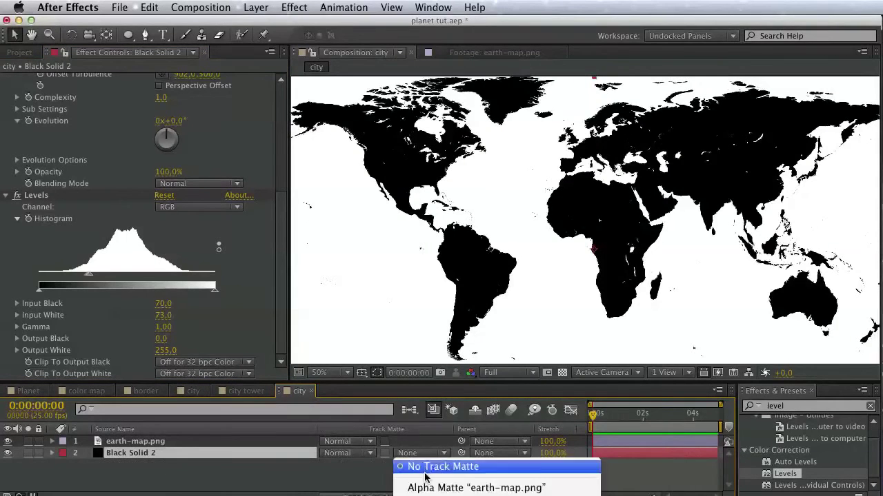
click(427, 487)
click(417, 454)
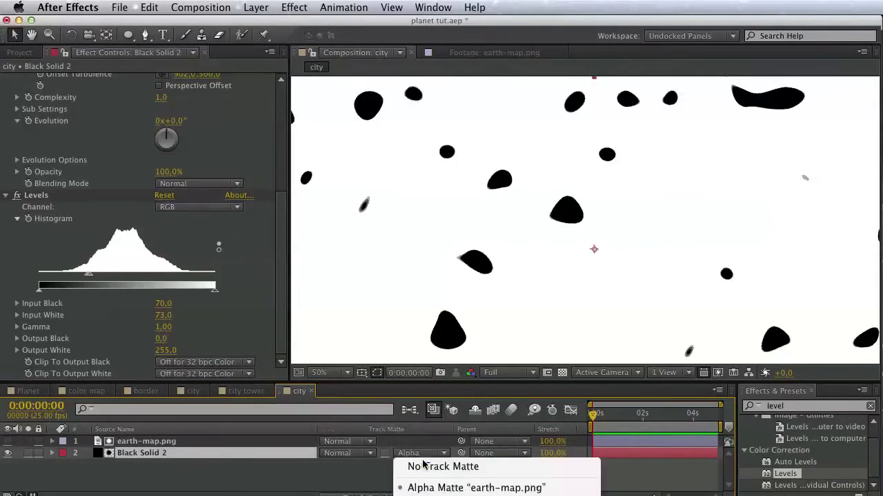
click(433, 476)
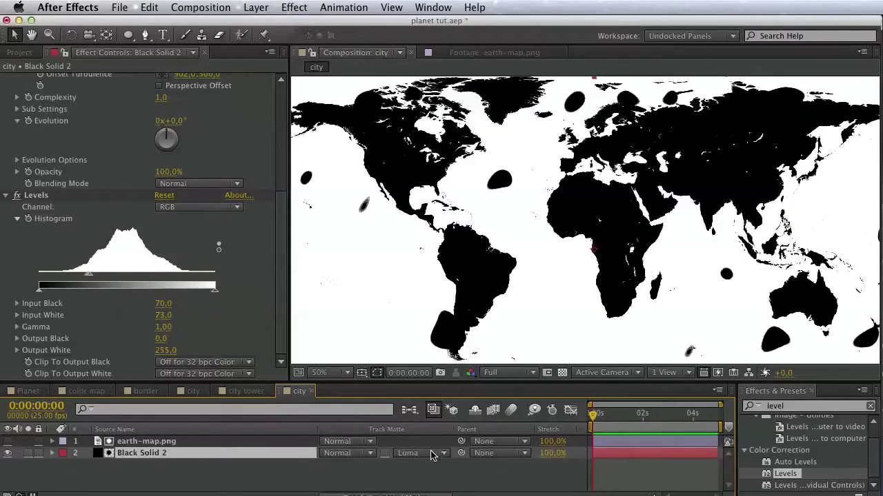
click(436, 453)
click(434, 494)
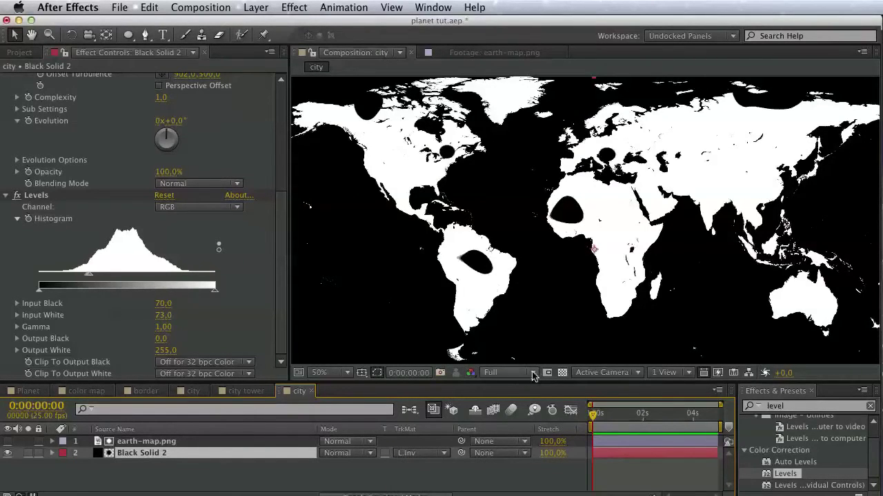
- Check the transparency grid and switch the track matte of Black Solid 2 to Luma
click(562, 372)
click(561, 373)
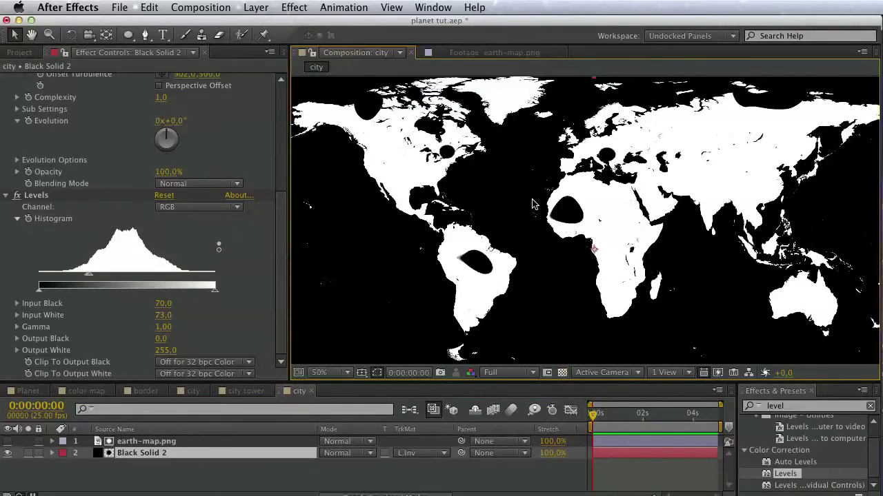
click(436, 453)
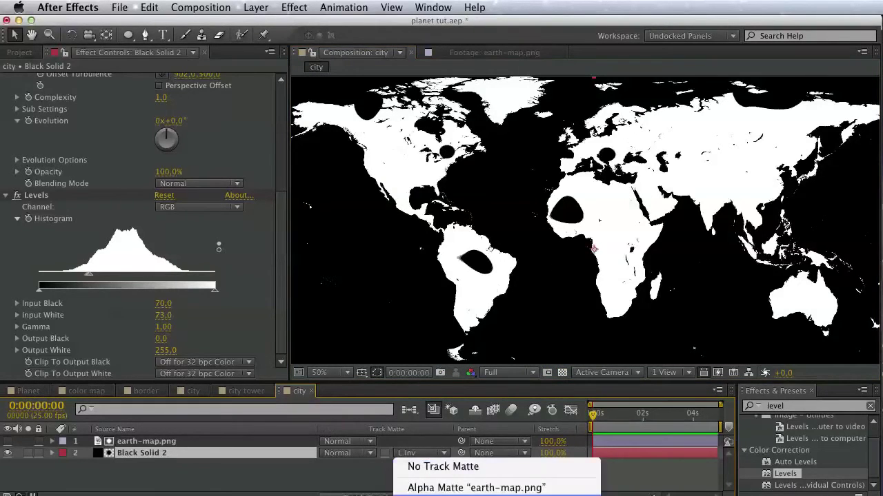
key(Up)
key(Return)
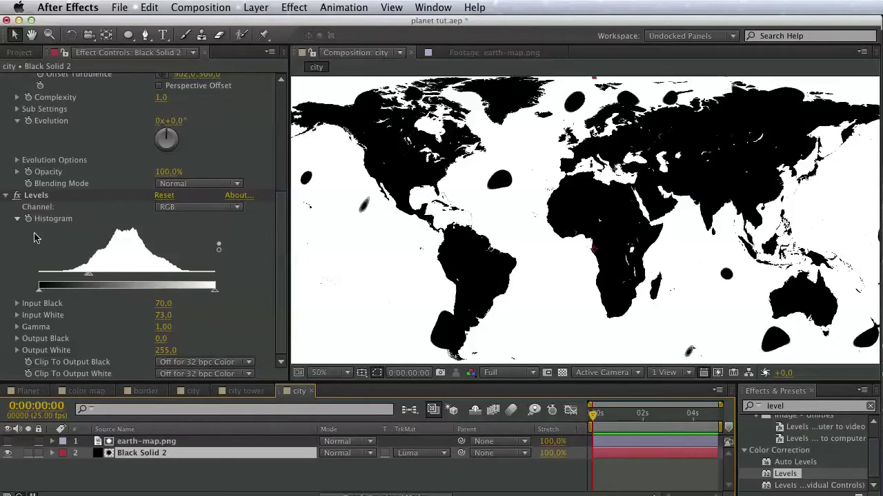
- Find the Invert effect and apply it to Black Solid 2 after Levels
click(803, 407)
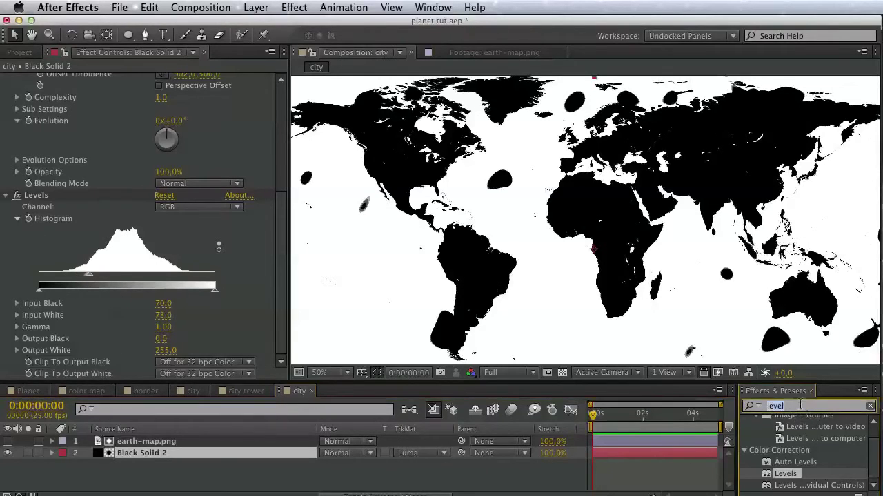
key(BackSpace)
text(invert)
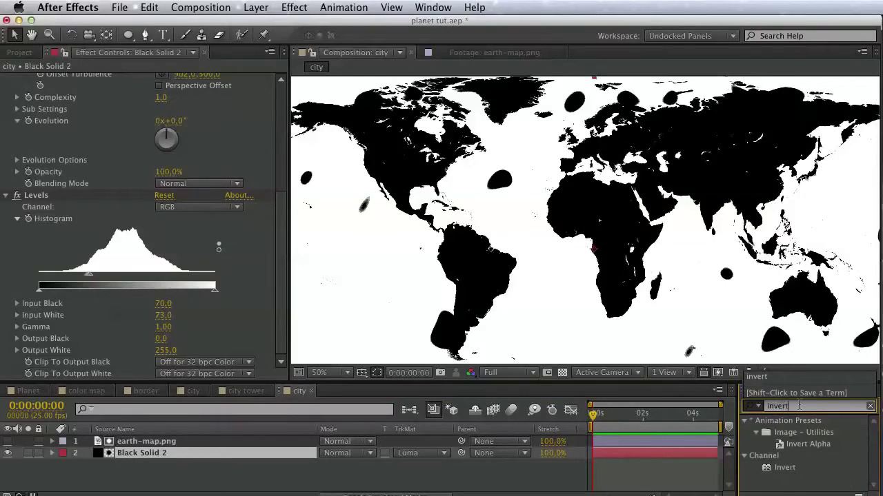
drag(779, 469, 98, 455)
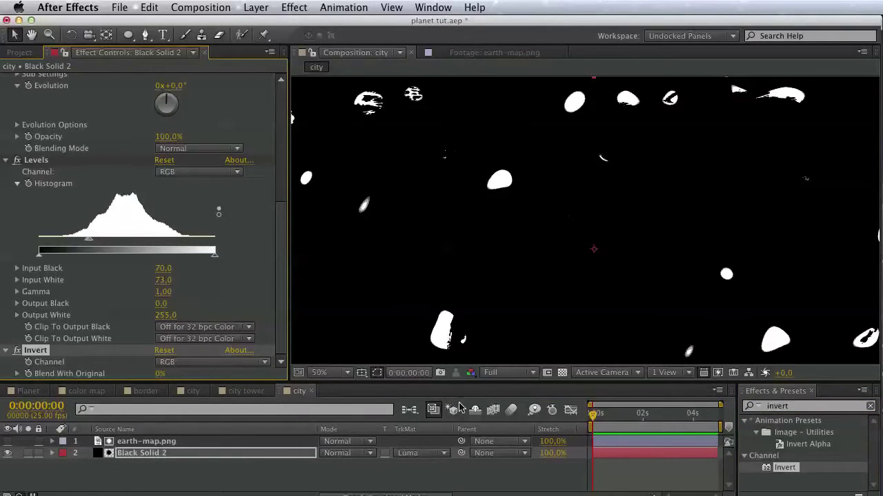
- Set the track matte of Black Solid 2 to Luma Inverted, using earth-map.png
click(438, 452)
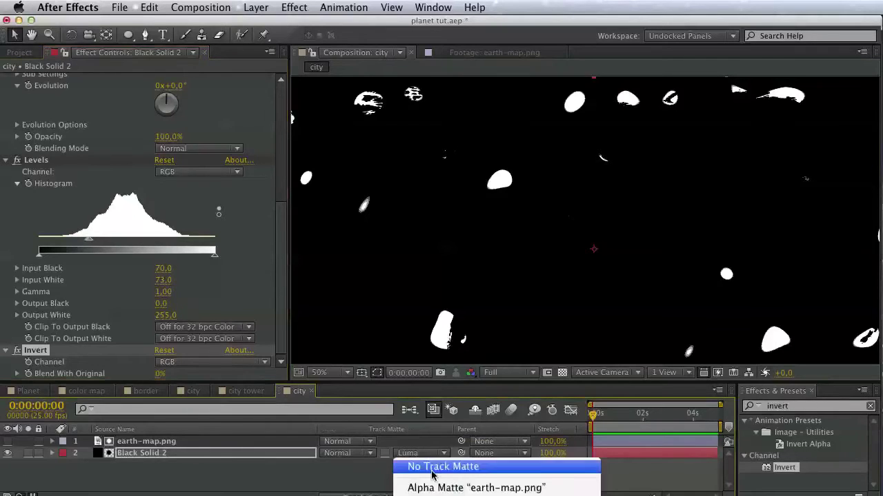
click(427, 491)
mouse_move(510, 260)
mouse_down()
mouse_move(503, 148)
mouse_move(502, 244)
mouse_up()
scroll(502, 244, down, 2)
scroll(502, 244, up, 2)
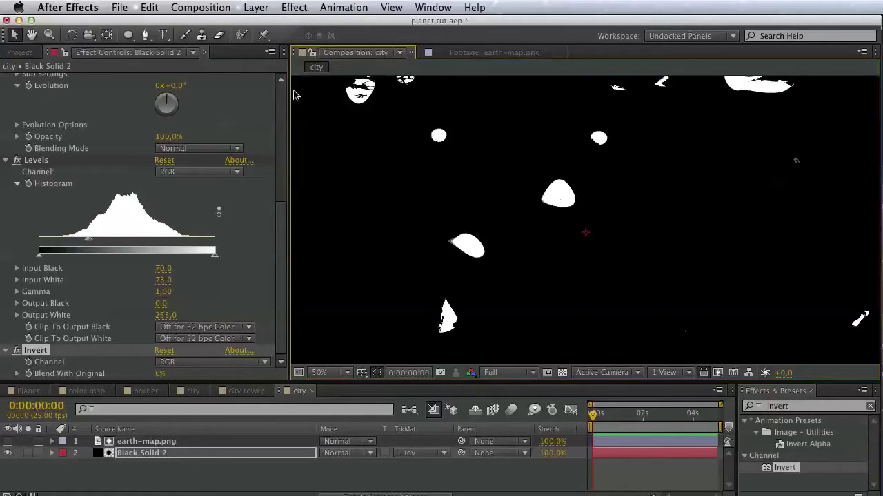
- Rename the noise-based city composition to "city map" and add it to the Planet composition as a hidden bottom layer
click(19, 52)
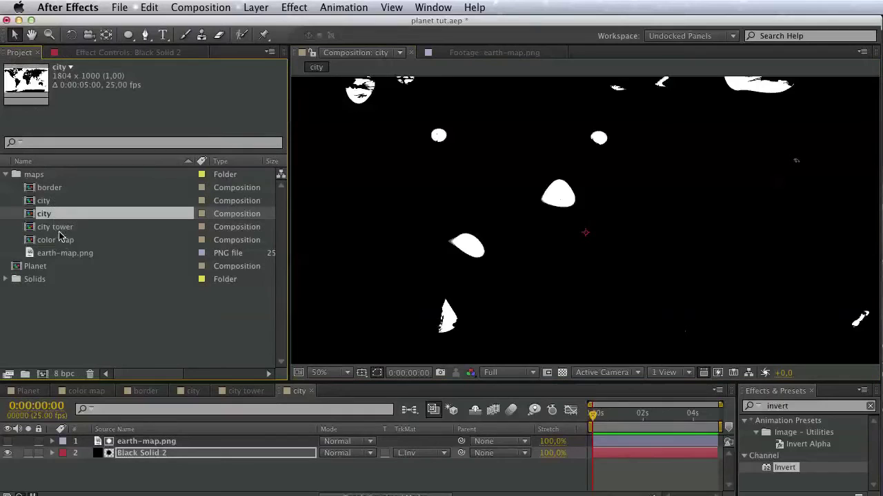
double_click(43, 266)
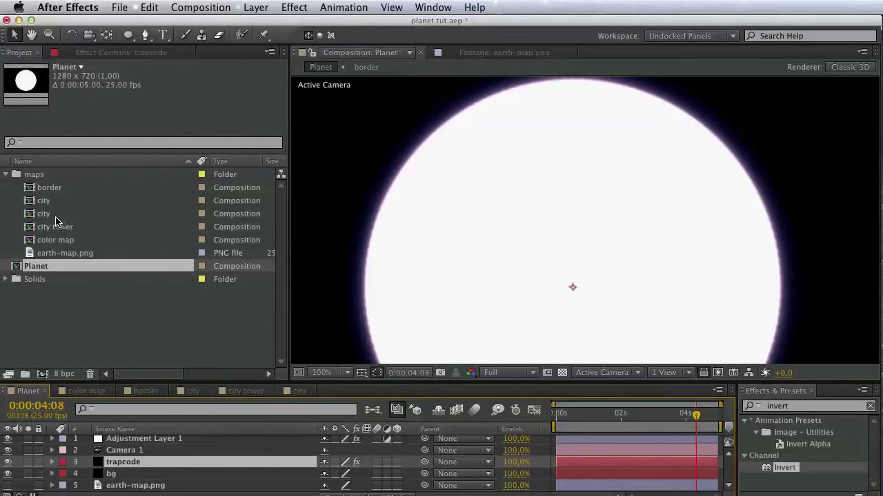
click(47, 202)
click(48, 214)
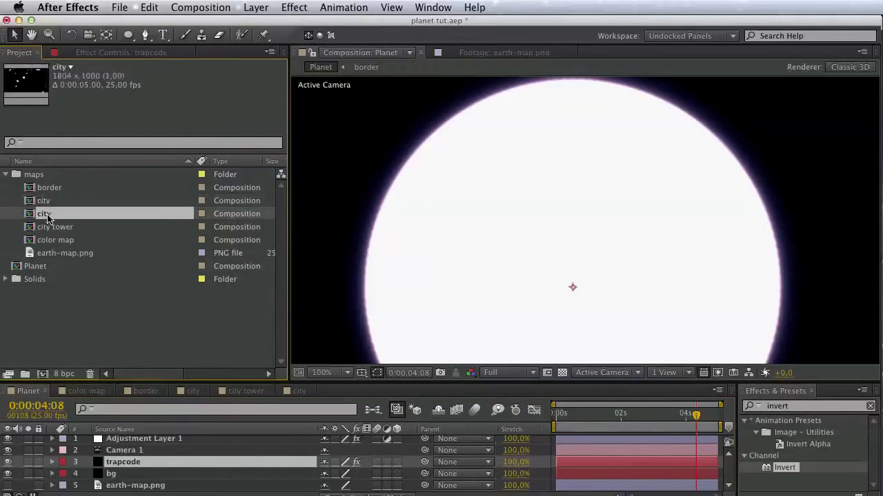
key(Return)
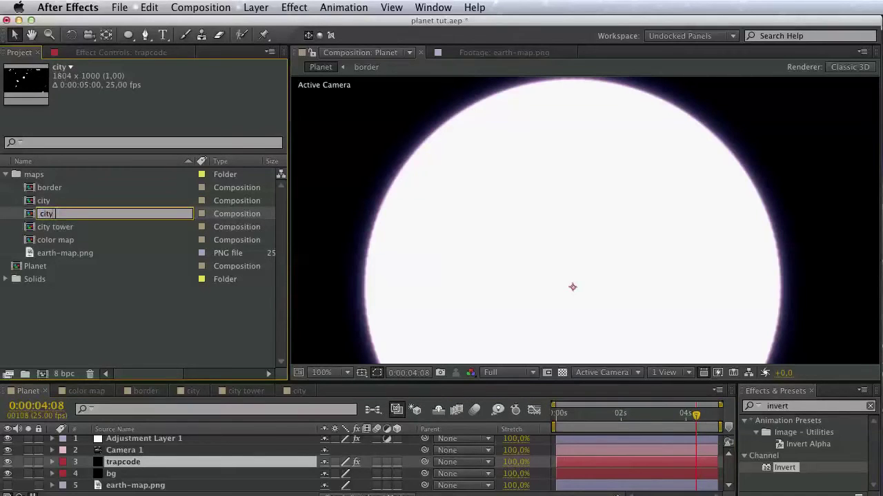
text(map)
key(Return)
drag(59, 216, 115, 487)
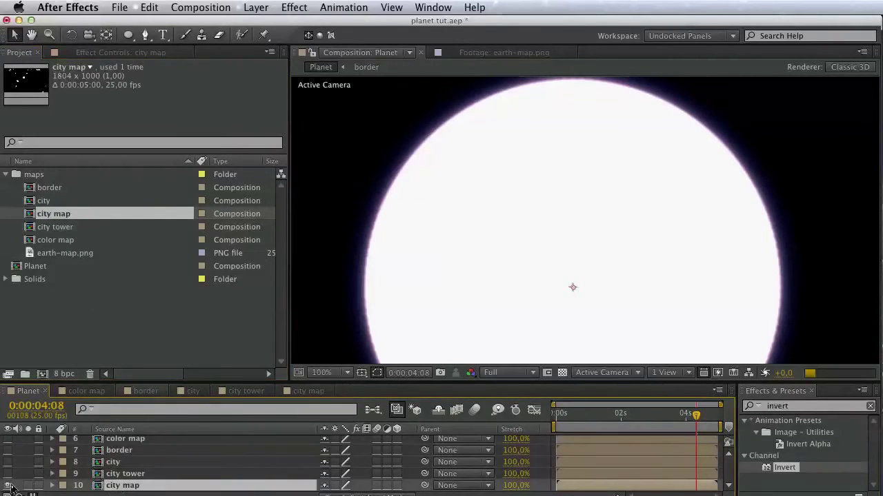
click(128, 463)
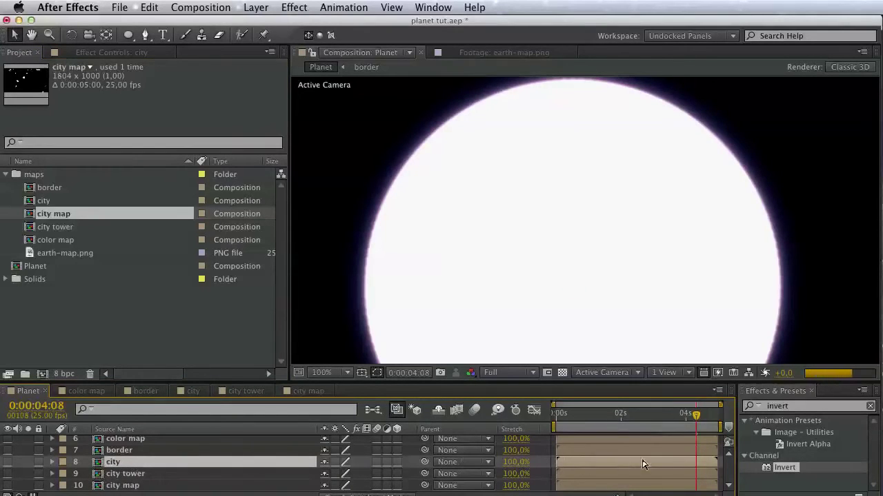
- Assign the city map layer as the Size layer map of the city Form effect on the trapcode layer
scroll(207, 469, up, 5)
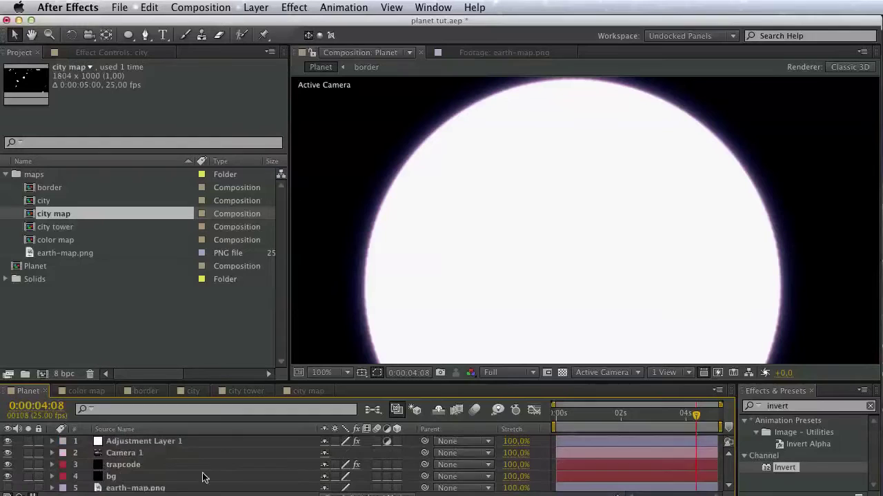
click(137, 465)
click(111, 53)
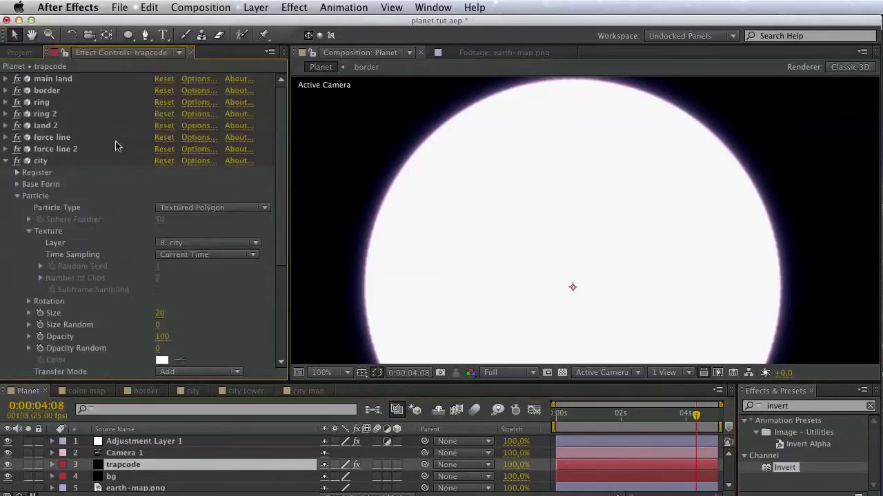
scroll(102, 310, down, 5)
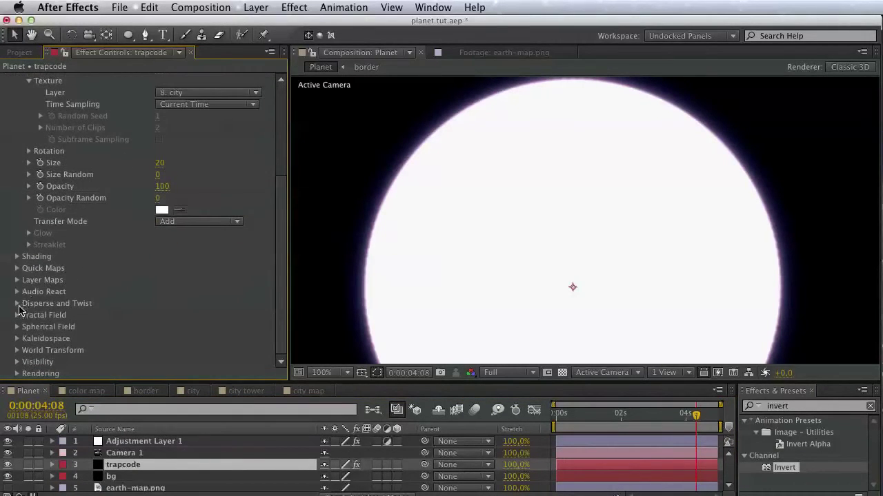
click(16, 280)
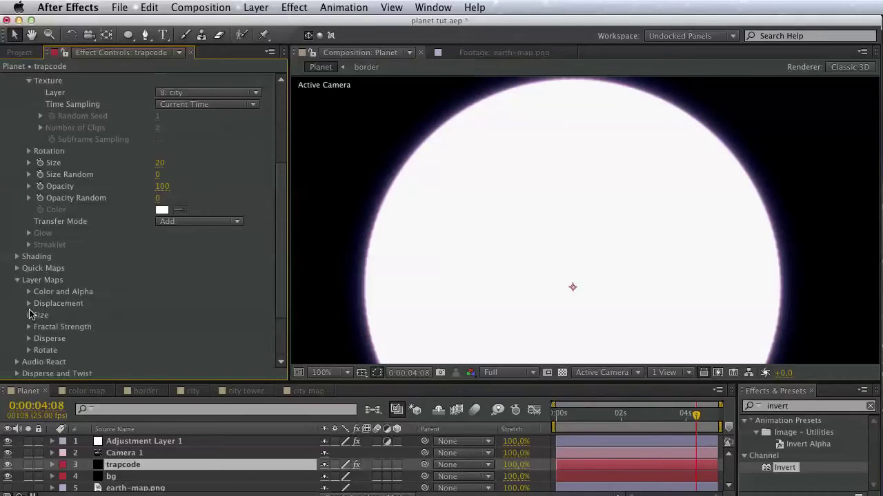
click(28, 315)
click(192, 328)
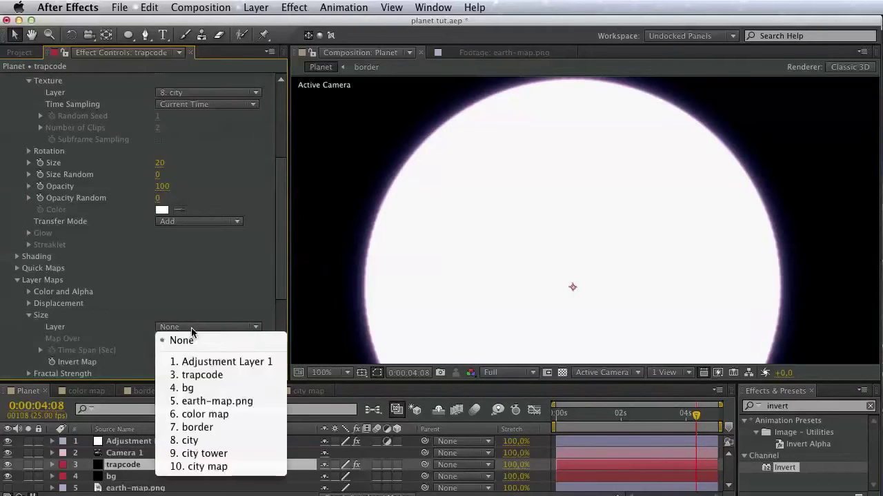
click(220, 467)
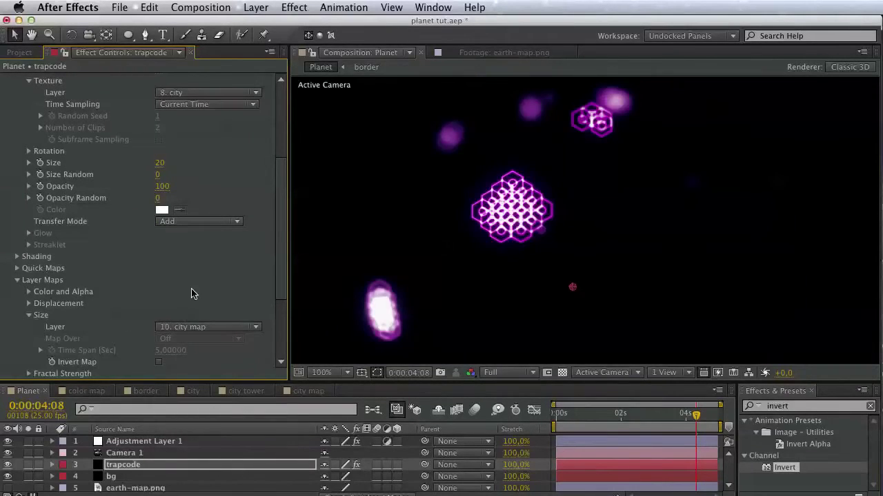
- Set the particle Size of the city Form effect to 10 and inspect the city patches in the composition
scroll(200, 227, up, 5)
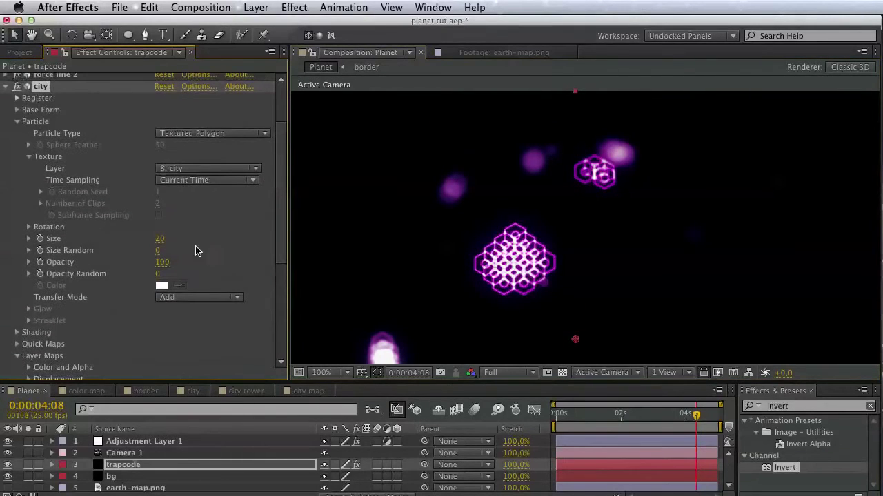
click(163, 238)
text(10)
key(Return)
key(space)
drag(451, 293, 502, 105)
key(space)
drag(563, 221, 452, 320)
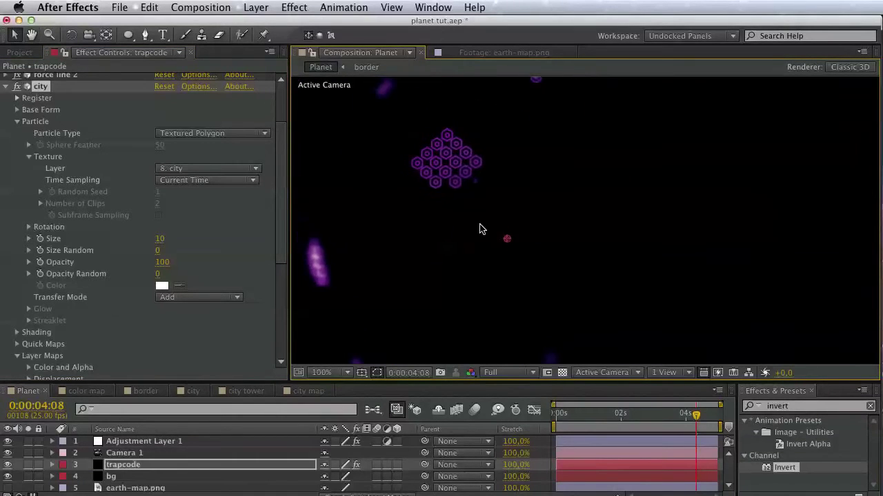
- Inspect the city particles with Camera 1's Depth of Field switched off, turn it back on, and save the project
key(space)
drag(444, 239, 477, 313)
click(52, 453)
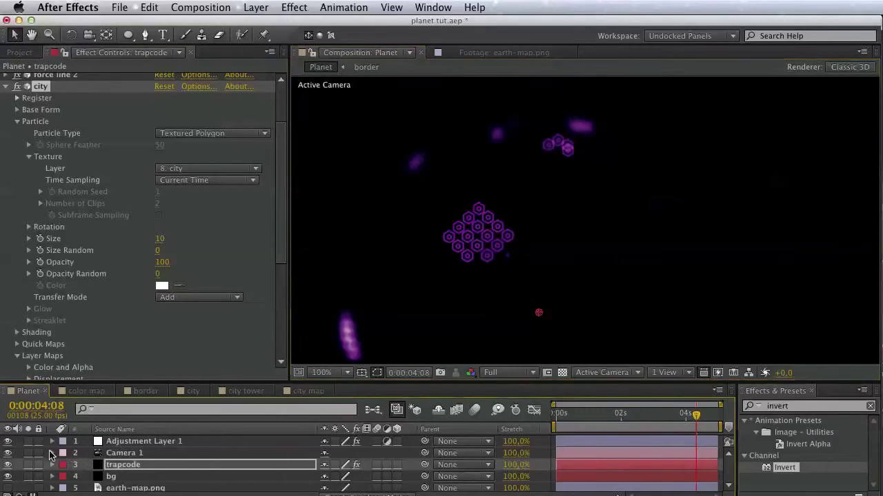
click(325, 488)
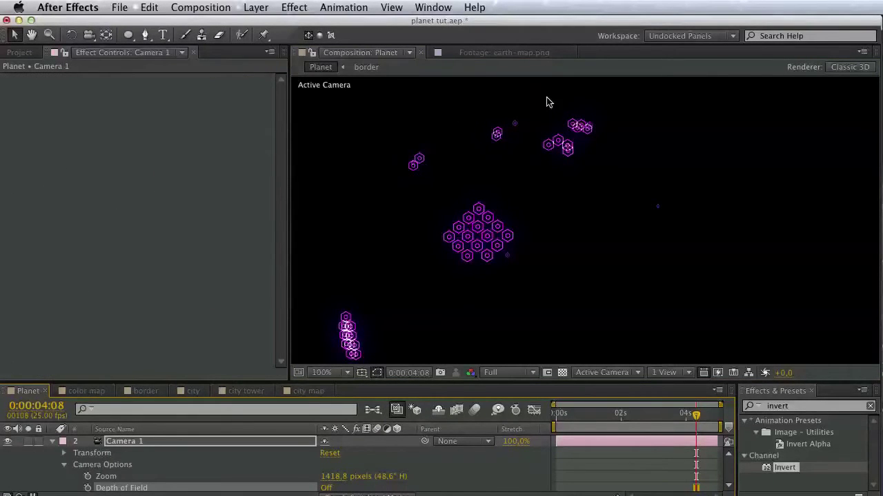
drag(546, 102, 427, 162)
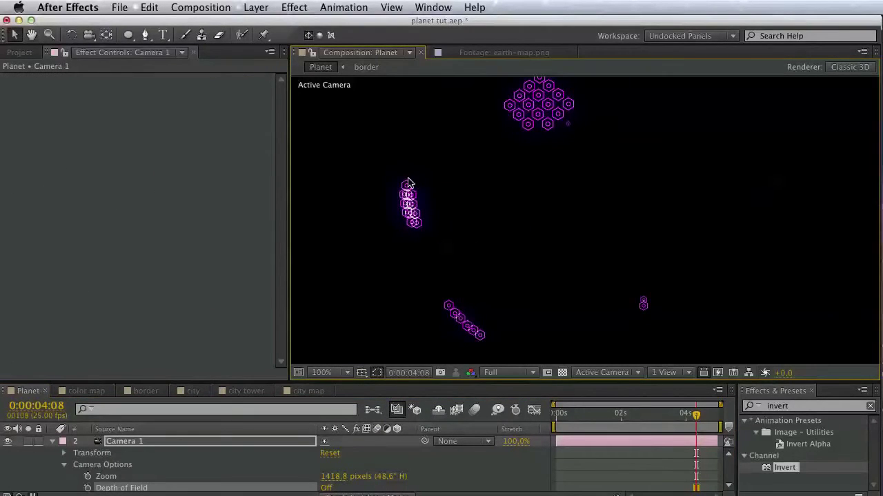
click(326, 487)
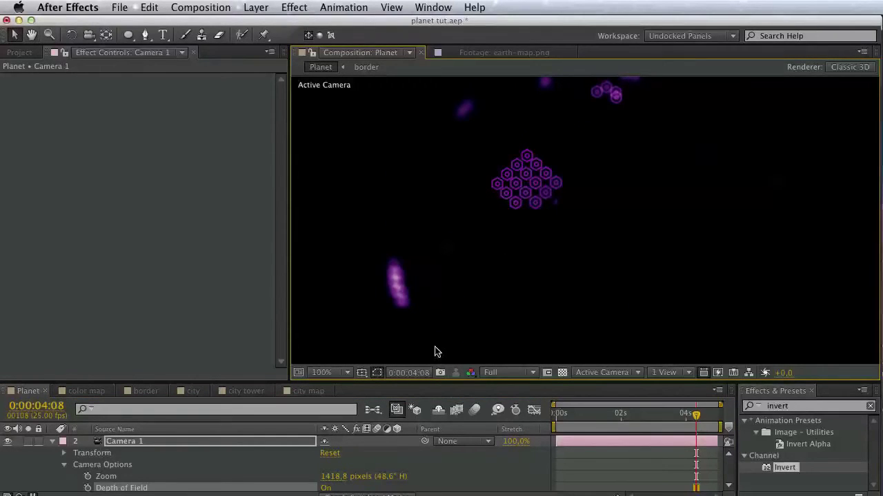
key(super+s)
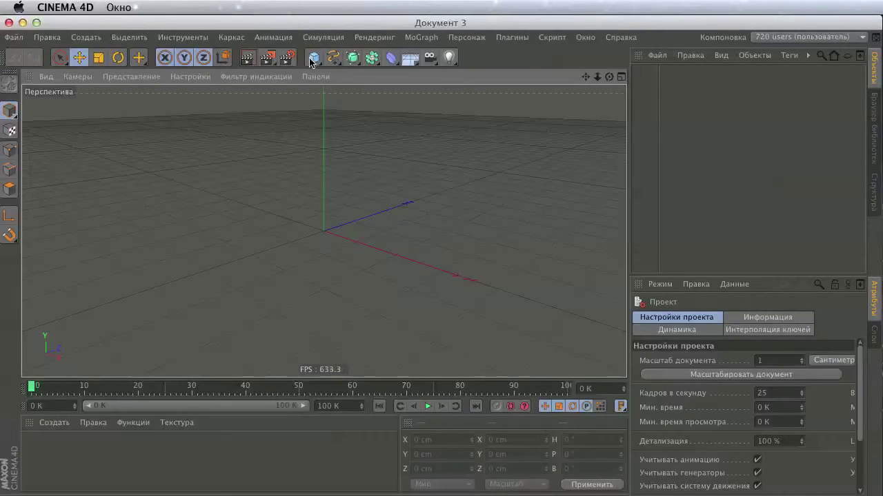
click(313, 58)
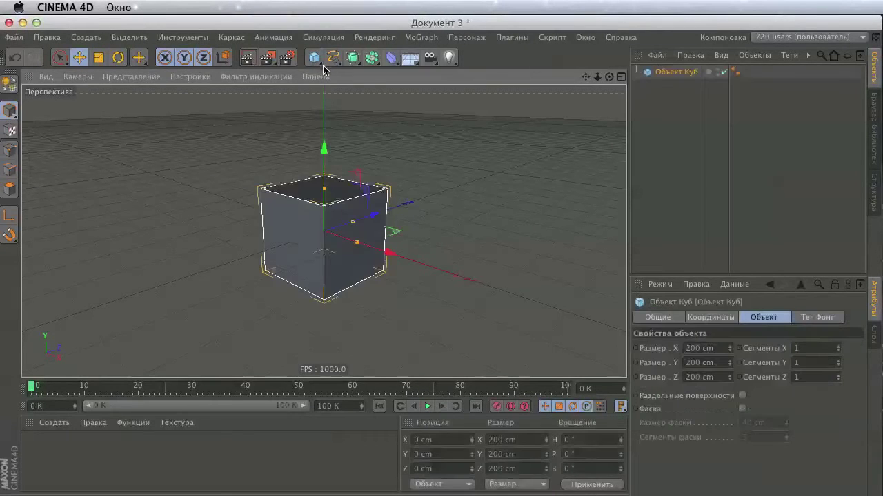
key(Delete)
click(314, 58)
key(super+z)
- In the new Cinema 4D document, add a sphere, set its type to Икосаэдр, and give it 57 segments
drag(314, 58, 755, 101)
click(764, 375)
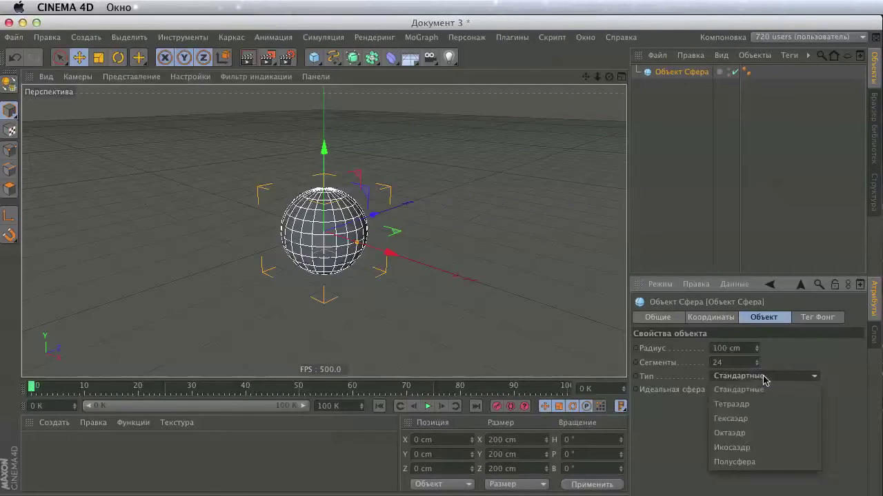
click(769, 448)
drag(755, 367, 786, 367)
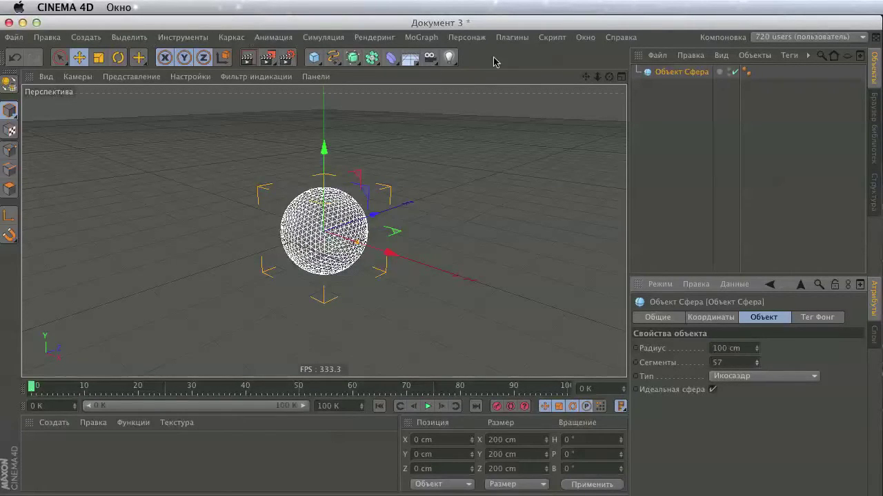
- Export the sphere with the Riptide Pro .Obj Exporter, including normals, under the file name "earth with normals" in the tex folder
click(511, 38)
mouse_move(402, 63)
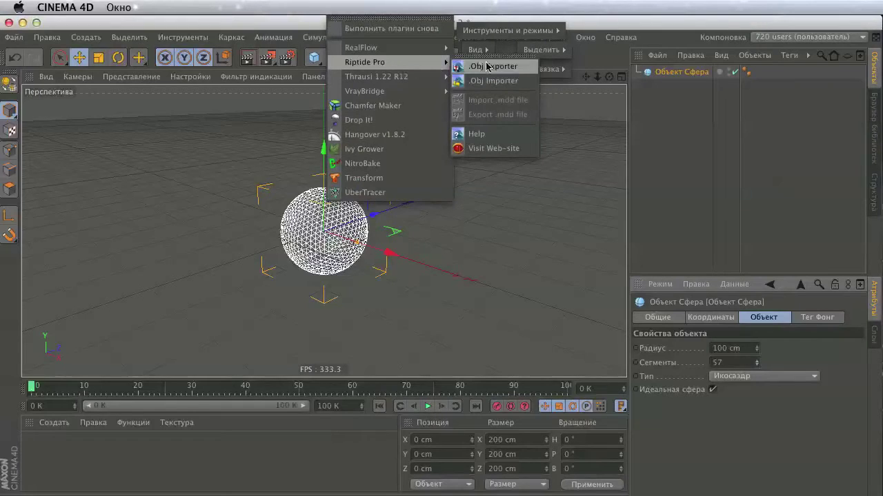
click(520, 70)
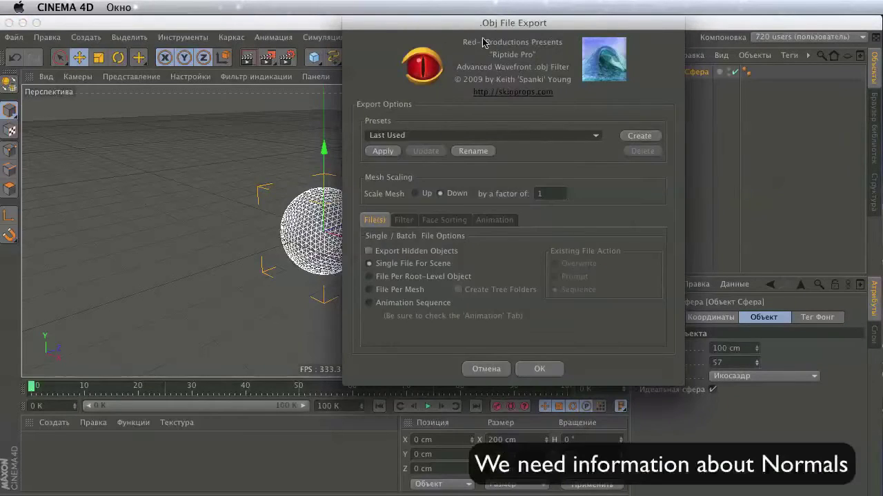
drag(405, 57, 347, 69)
click(280, 258)
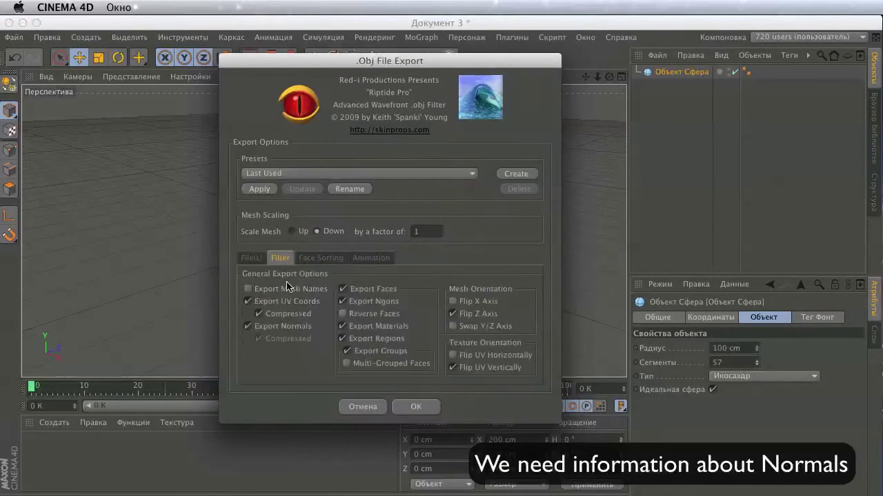
click(278, 330)
click(416, 407)
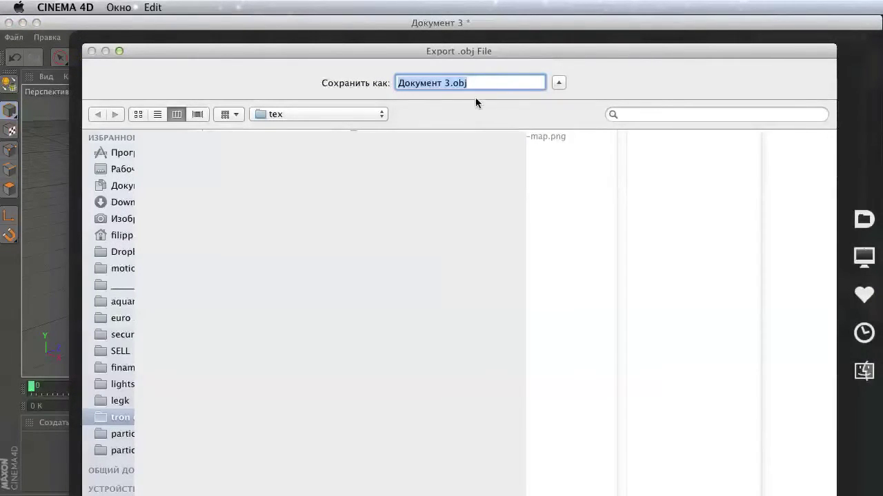
text(earth with normals)
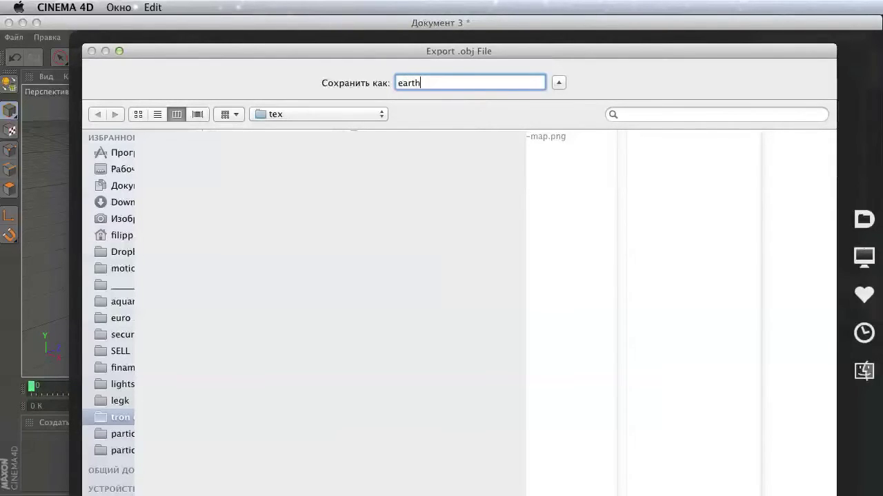
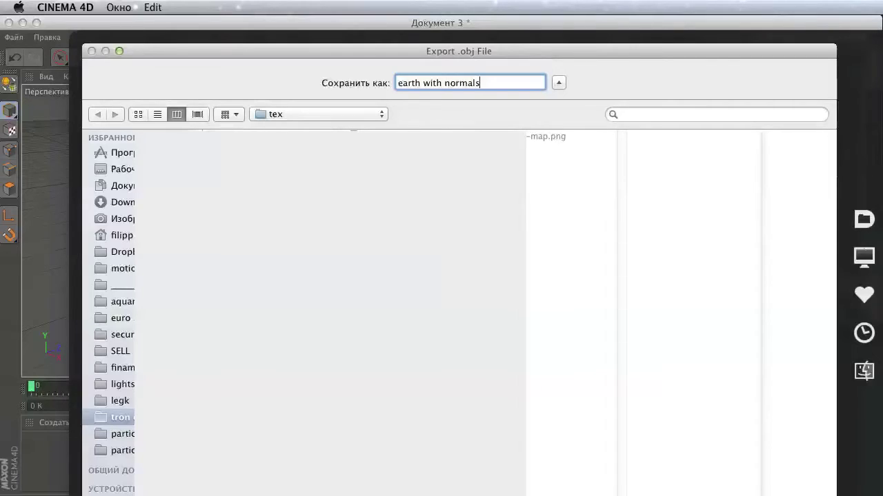
key(Return)
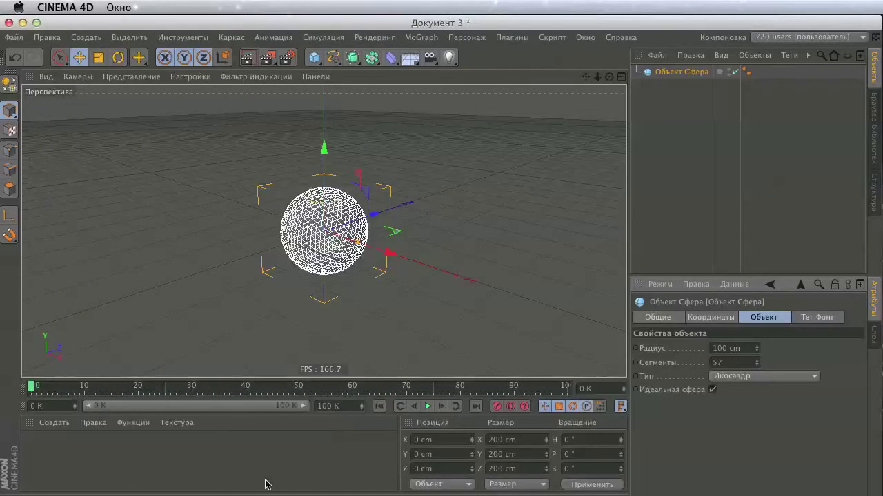
- Switch to After Effects, import earth-map.png from the tex folder, and compare it with the copy already in the maps folder
key(super+Tab)
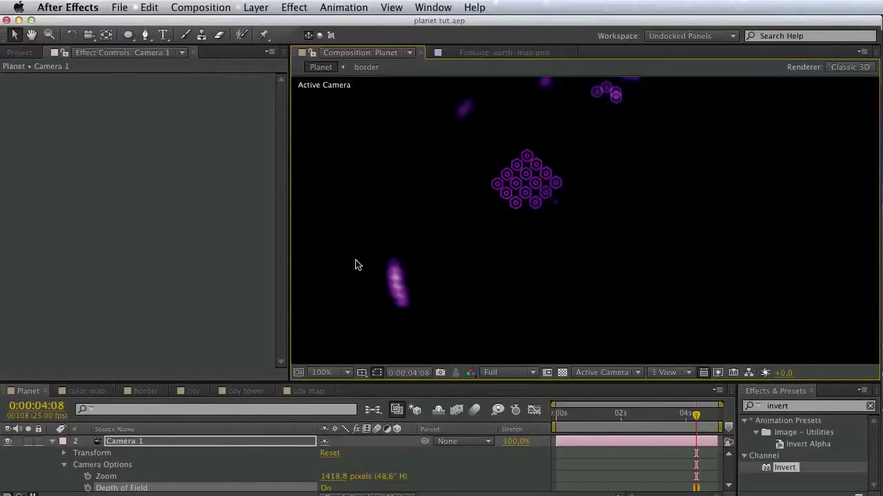
click(19, 52)
double_click(78, 327)
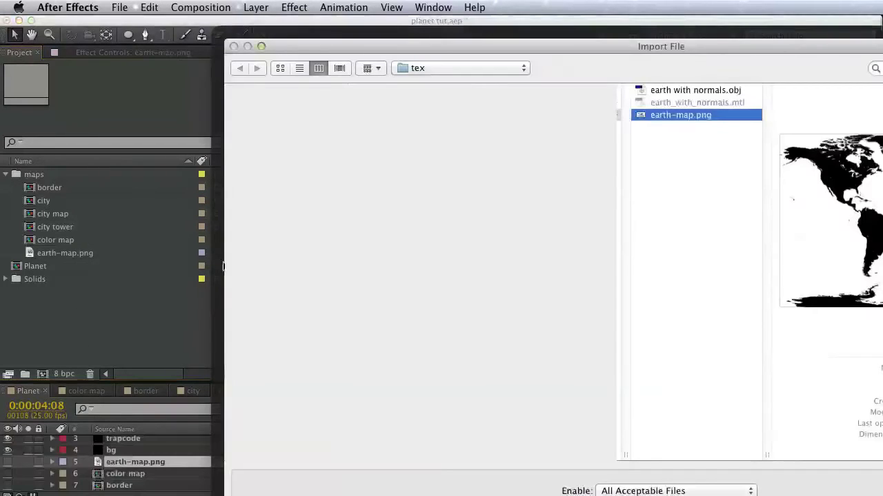
key(Return)
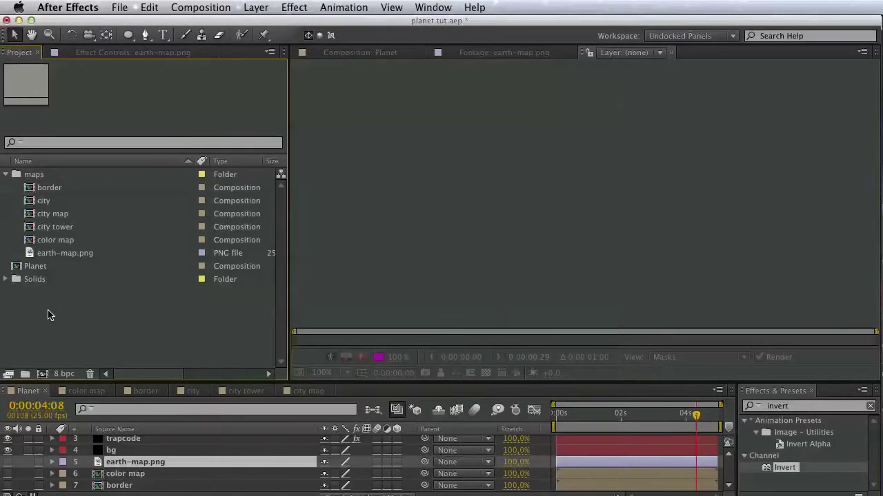
click(78, 267)
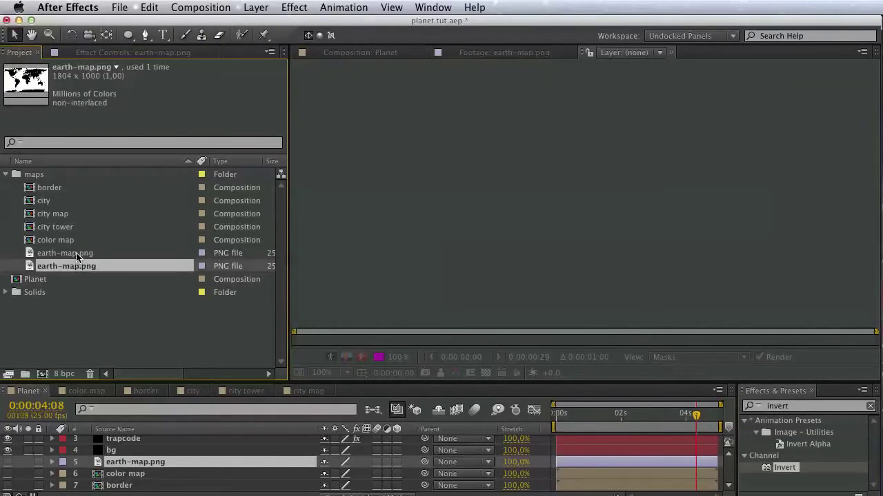
double_click(76, 254)
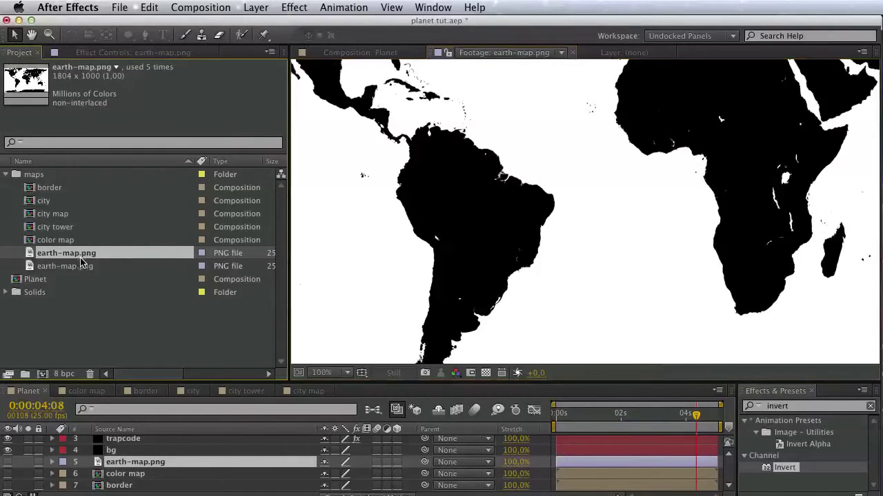
click(79, 268)
click(110, 334)
- Import earth with normals.obj from the tex folder and move it into the project's maps folder
double_click(110, 328)
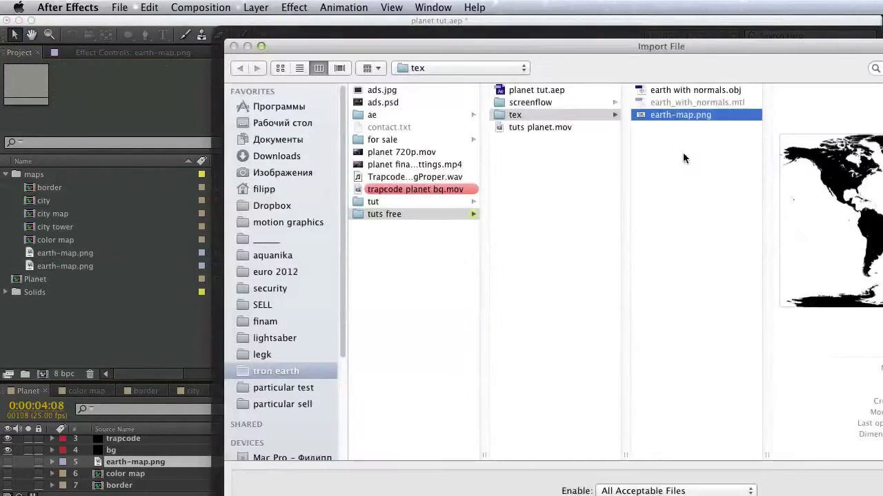
drag(738, 34, 369, 35)
click(411, 78)
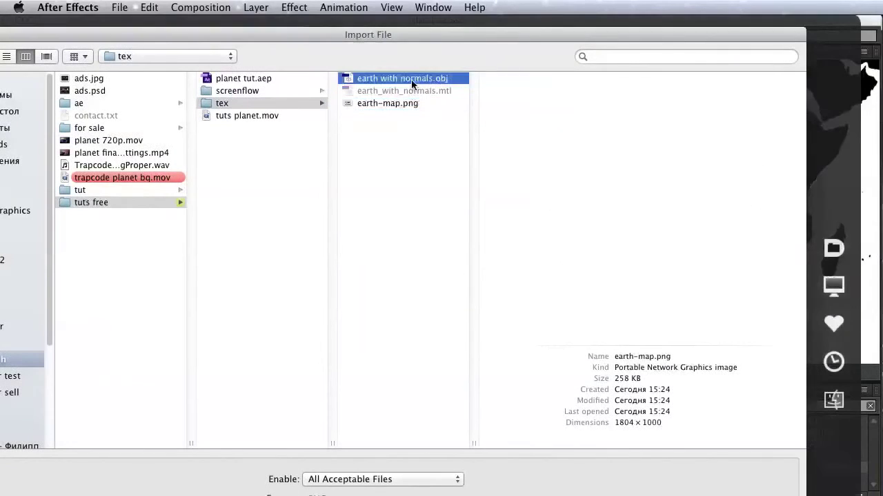
key(Return)
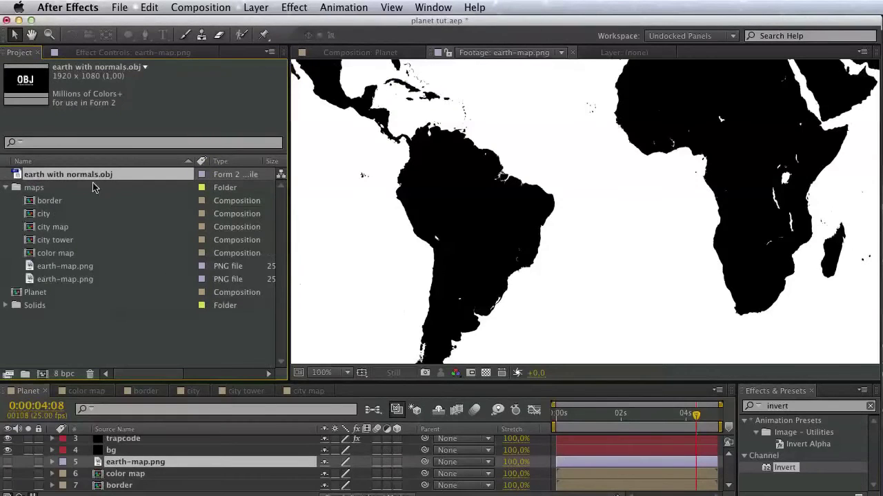
drag(89, 176, 72, 191)
- Add earth with normals.obj as the bottom layer of the Planet composition and delete the duplicate earth-map.png from the project
drag(62, 256, 141, 479)
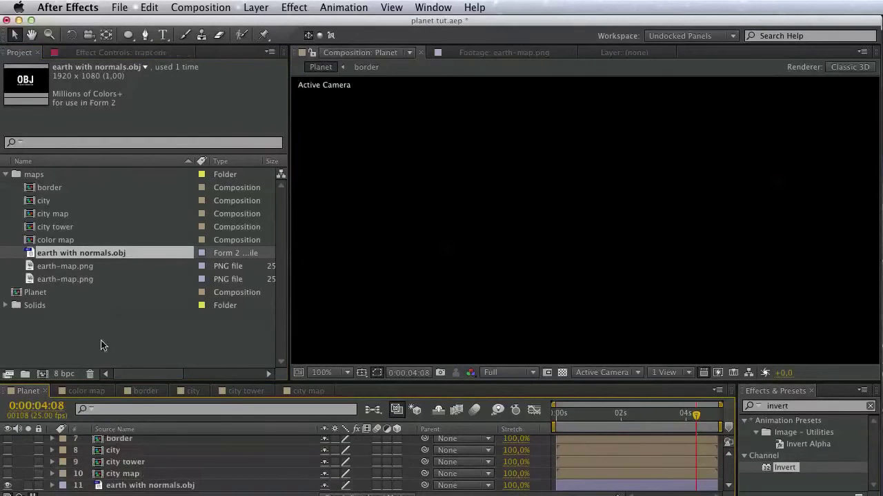
click(74, 279)
key(Delete)
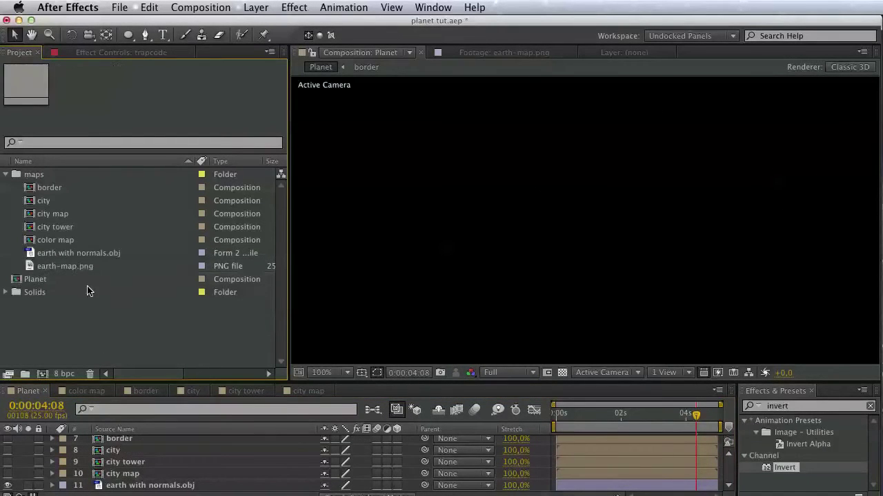
- Assign the earth with normals.obj layer as the 3D Model of the city Form effect on the trapcode layer
click(122, 485)
scroll(119, 479, up, 5)
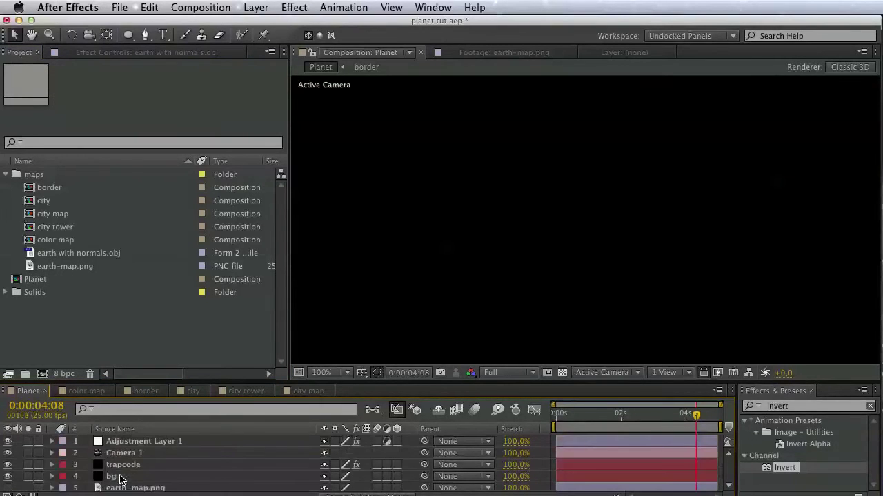
click(124, 466)
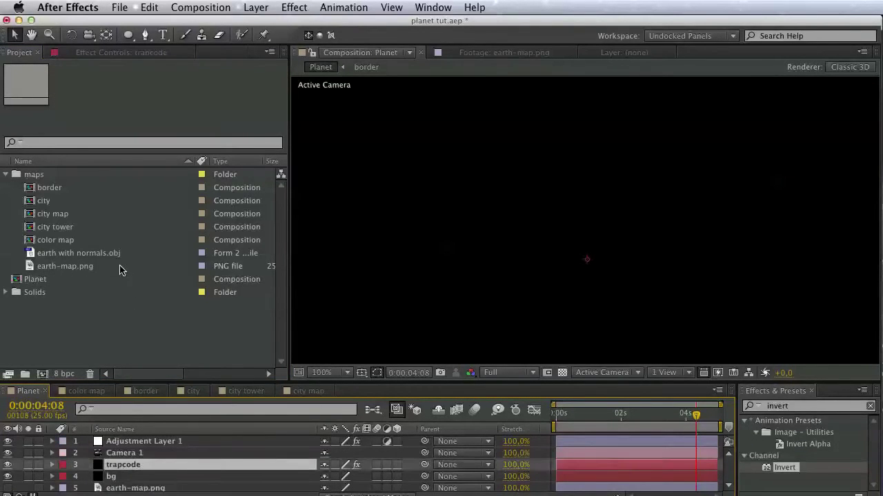
click(110, 52)
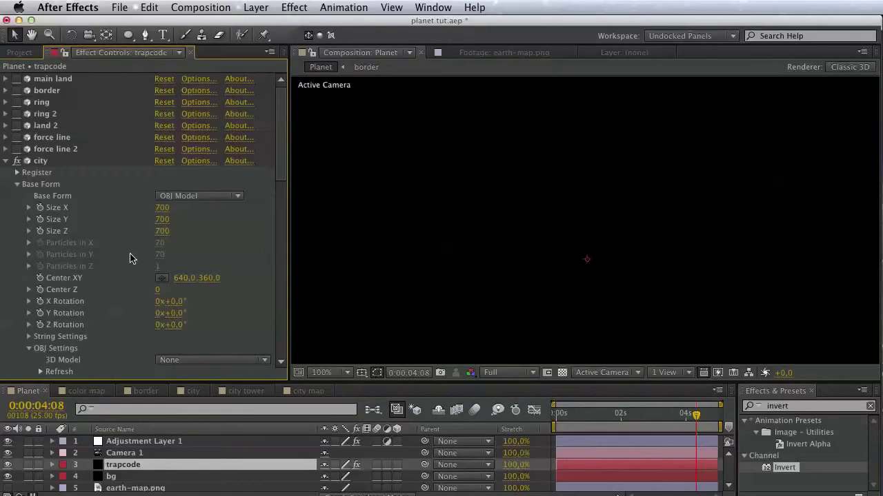
scroll(122, 271, down, 5)
click(163, 297)
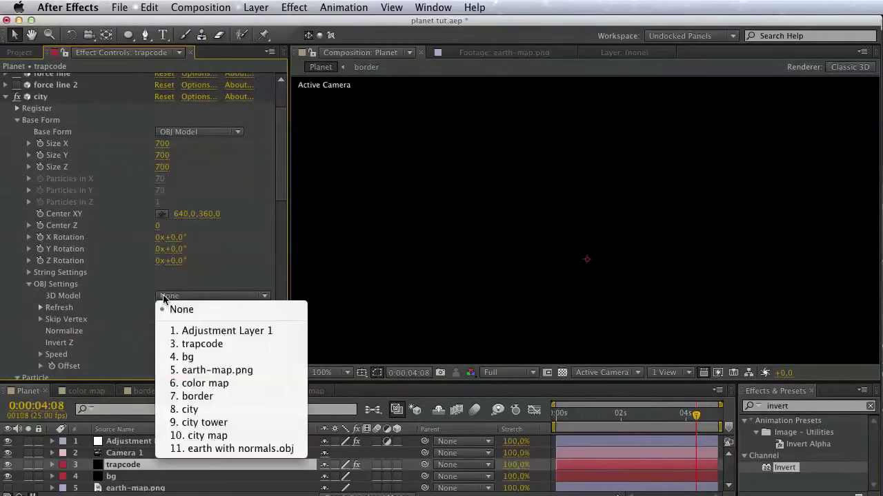
click(229, 449)
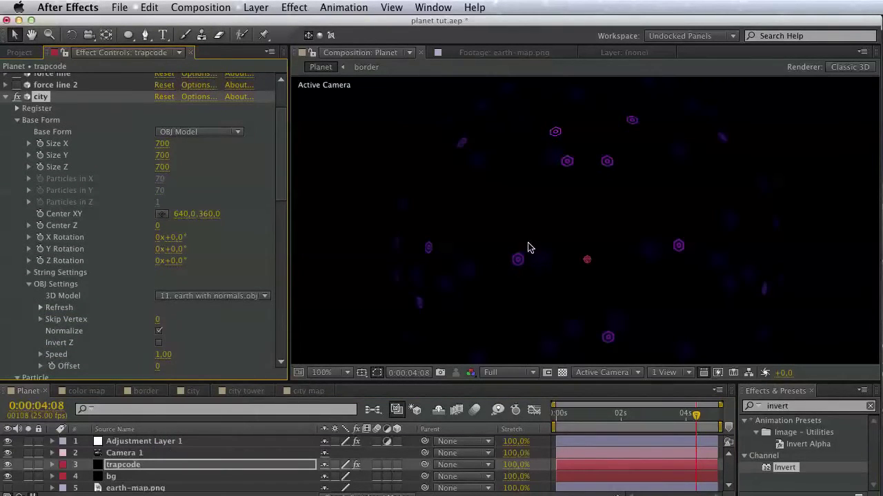
- Set Skip Vertex to 20 in the city effect's OBJ Settings and collapse the effect
key(h)
drag(471, 294, 479, 223)
key(v)
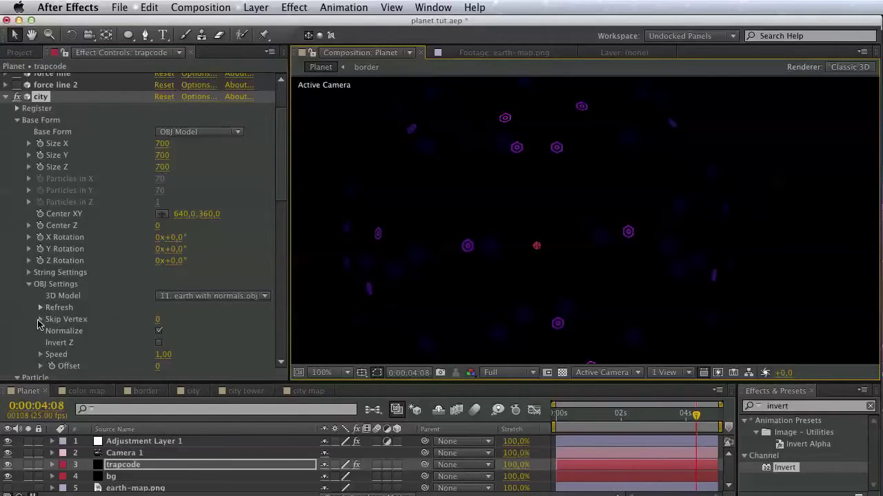
click(40, 319)
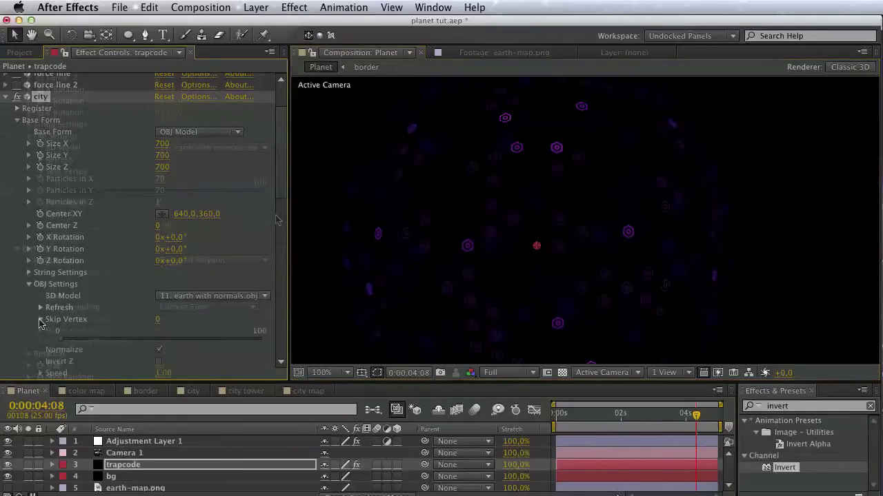
drag(275, 176, 276, 223)
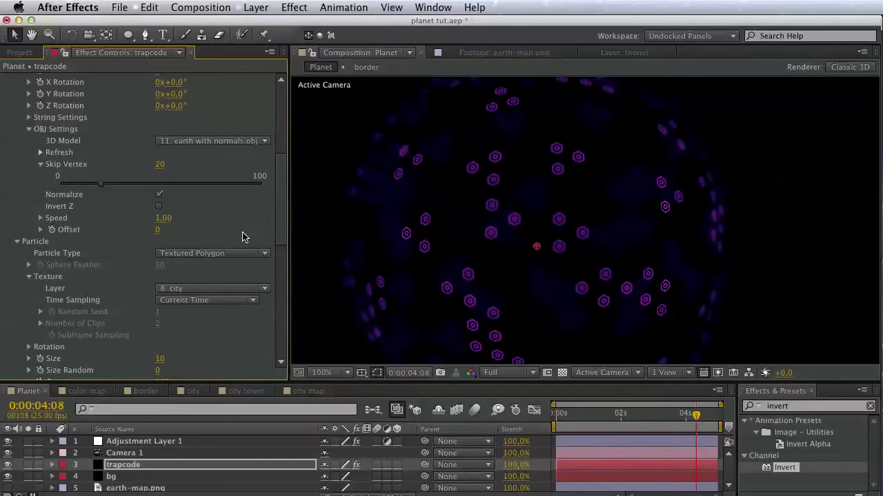
drag(280, 242, 260, 148)
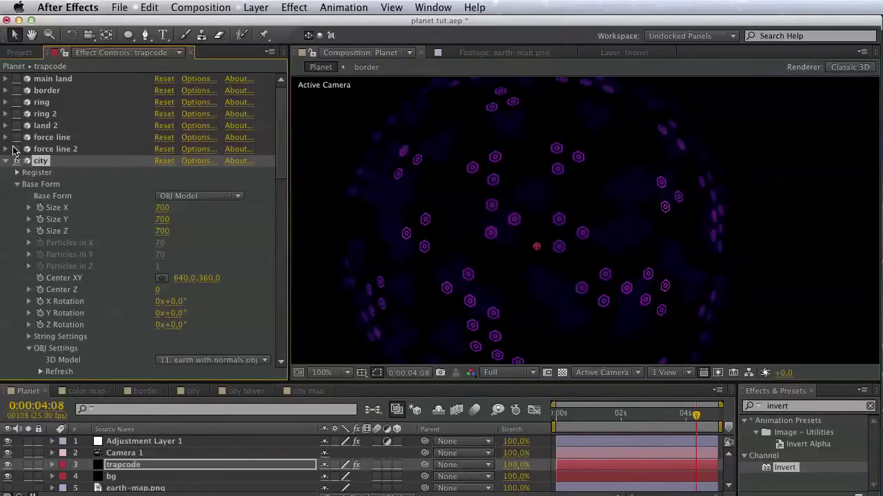
click(7, 162)
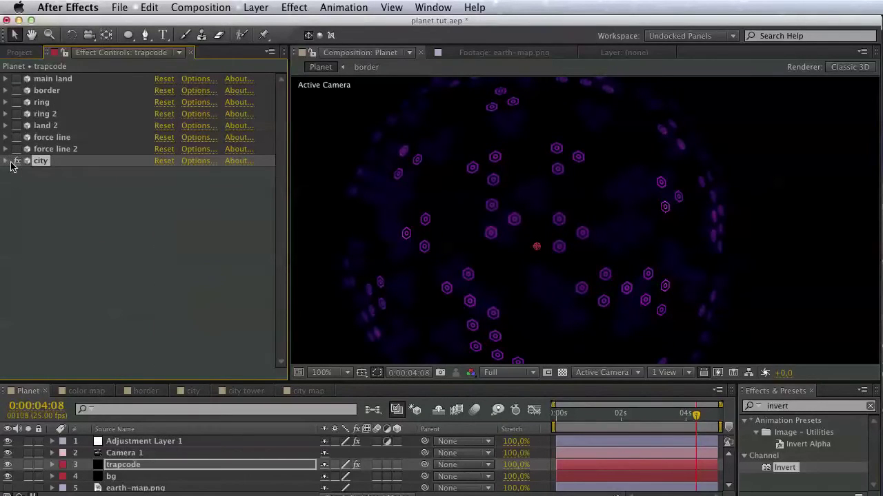
- Duplicate the city effect on the trapcode layer and set the copy's particle texture layer to city tower
click(149, 7)
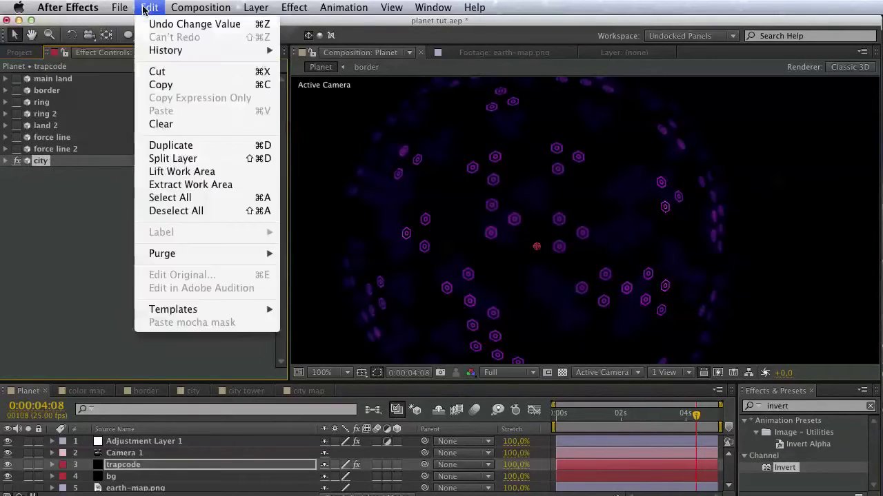
click(185, 144)
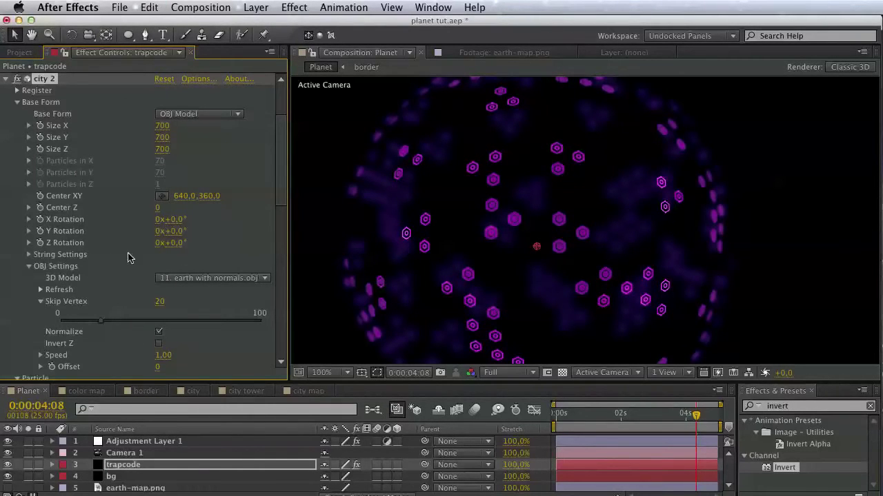
scroll(128, 288, down, 5)
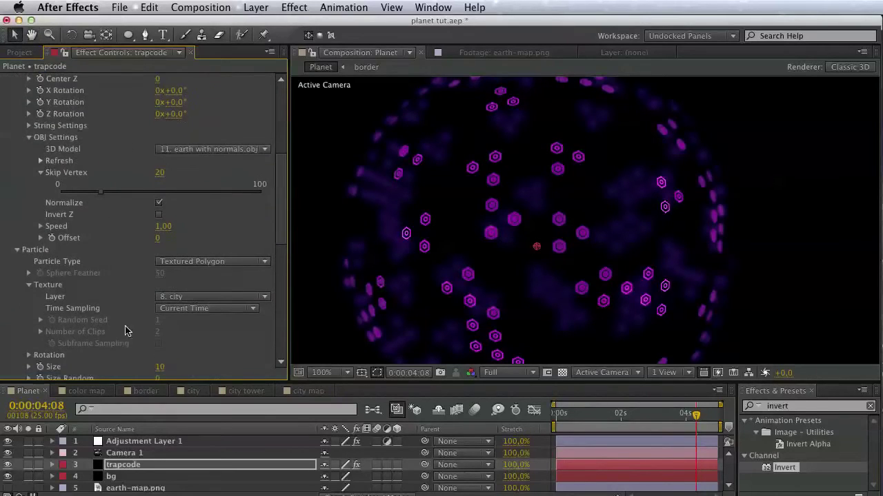
scroll(128, 332, down, 3)
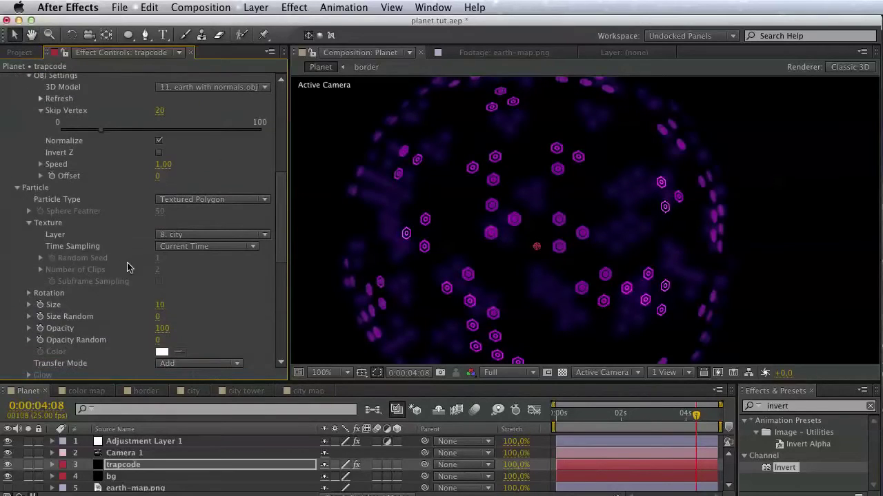
click(187, 240)
click(234, 361)
scroll(212, 331, down, 8)
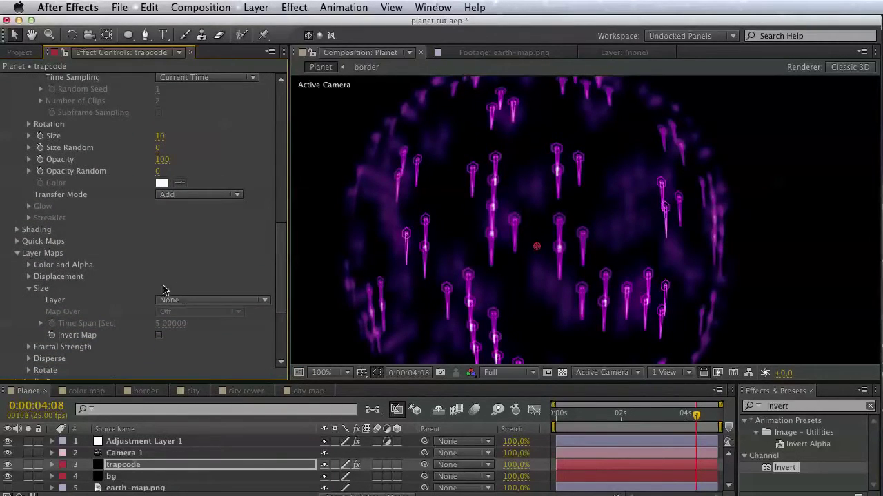
- Try a particle Rotate Z of -90° on the city 2 effect and reset it to 0°
scroll(126, 247, up, 5)
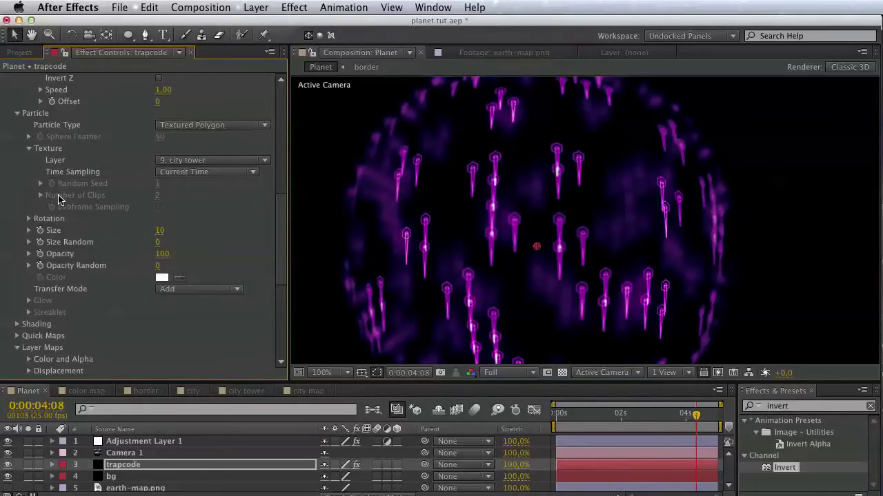
click(29, 218)
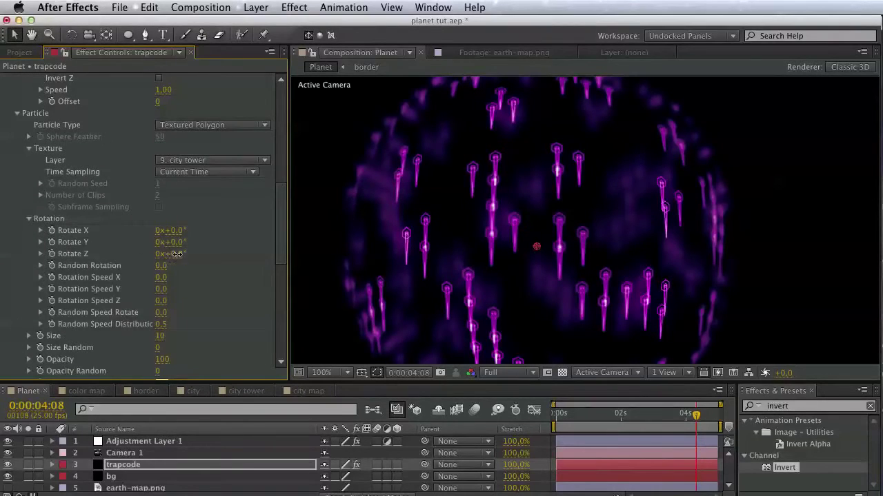
mouse_move(176, 254)
mouse_down()
mouse_move(199, 258)
mouse_move(188, 260)
mouse_up()
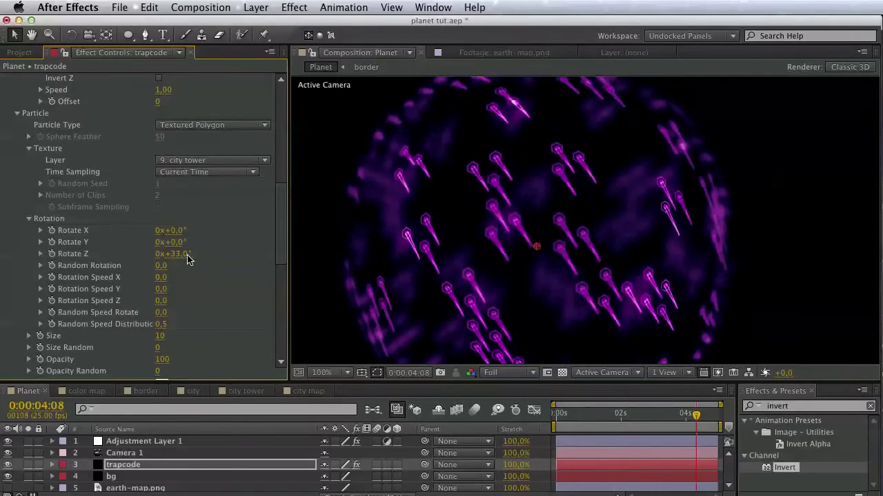
click(186, 254)
text(-90)
key(Return)
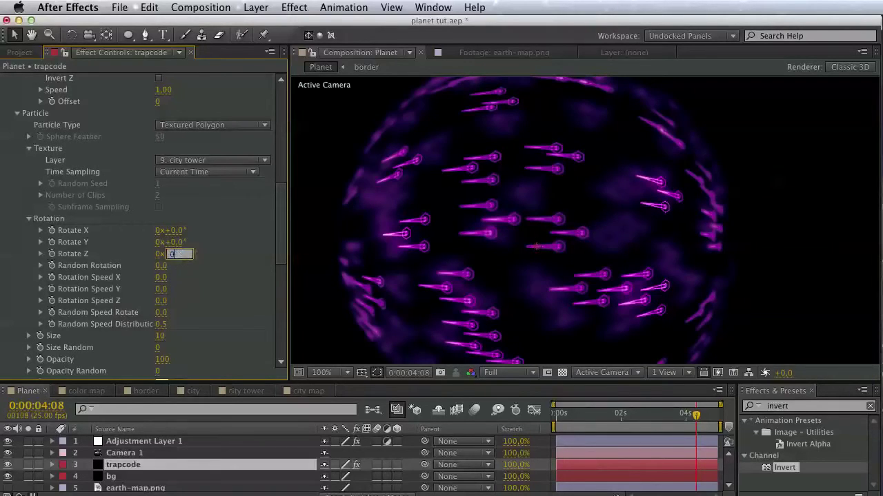
text(0)
key(Return)
- Try a particle Rotate Y of -90° on the city 2 effect and reset it to 0°
click(177, 243)
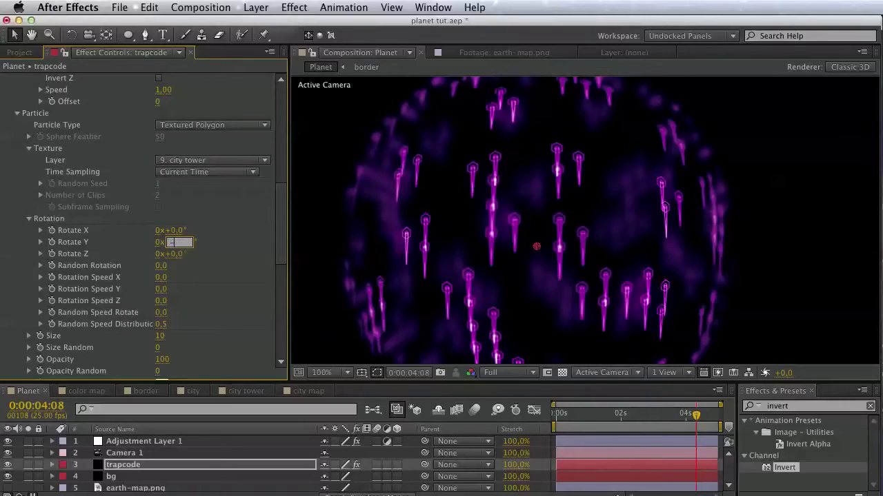
text(-90)
key(Return)
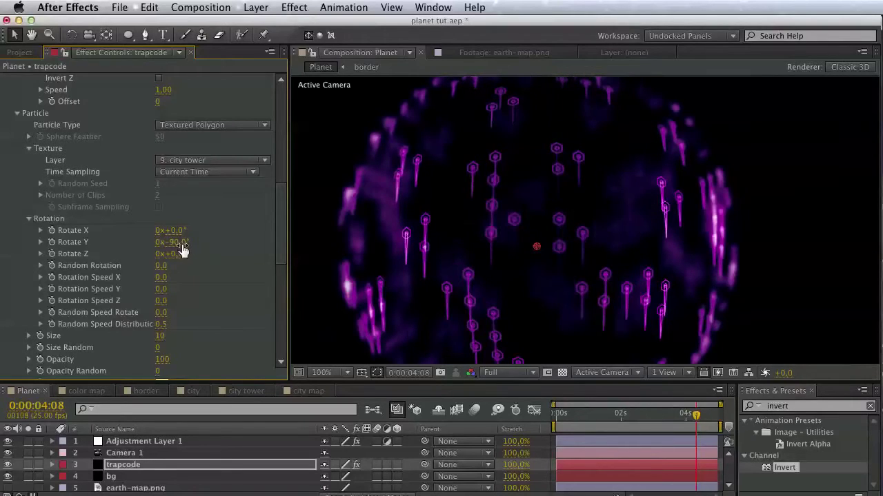
click(180, 243)
text(0)
key(Return)
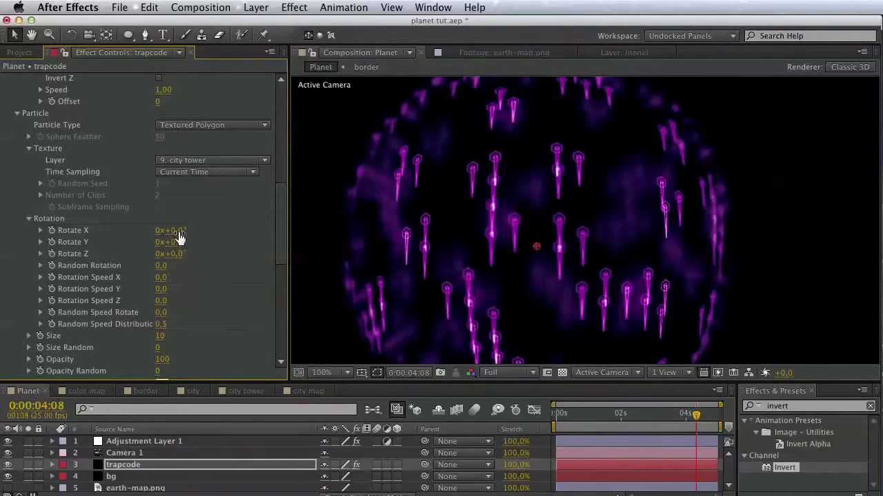
- Set the city 2 effect's particle Rotate X to -90°
drag(195, 230, 204, 236)
click(177, 232)
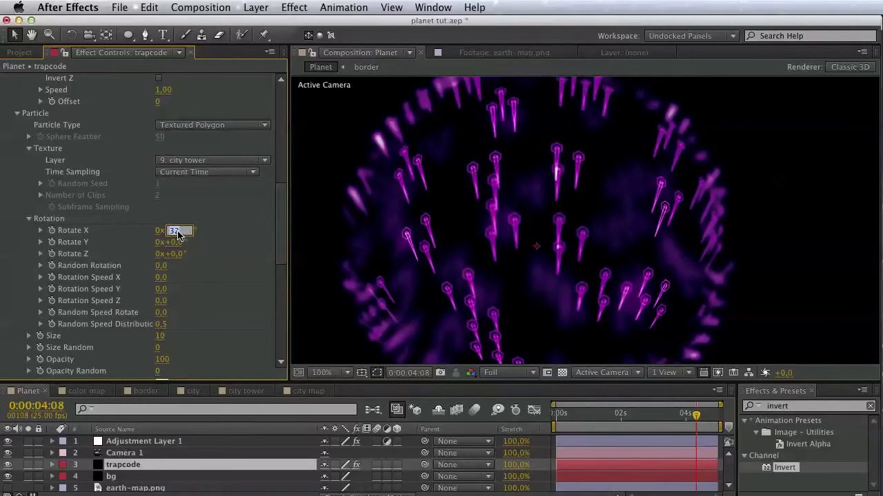
text(-90)
key(Return)
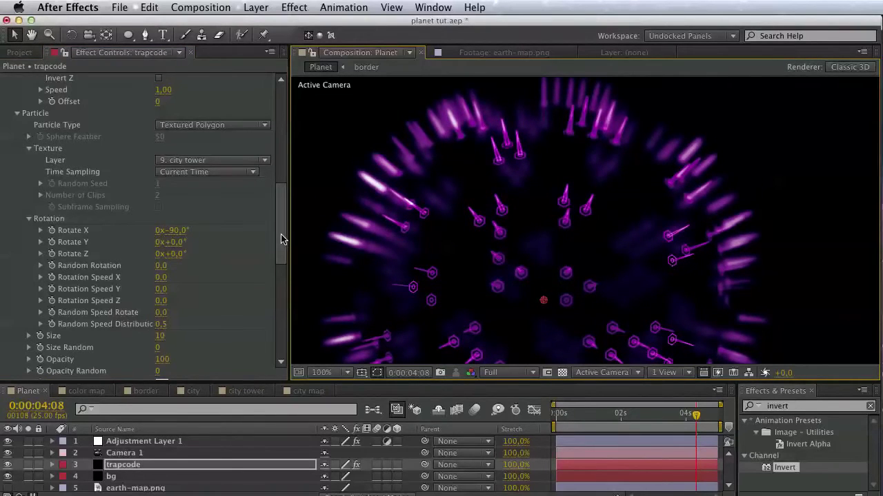
- Set Skip Vertex to 50 in the city 2 effect's OBJ Settings
drag(282, 241, 281, 178)
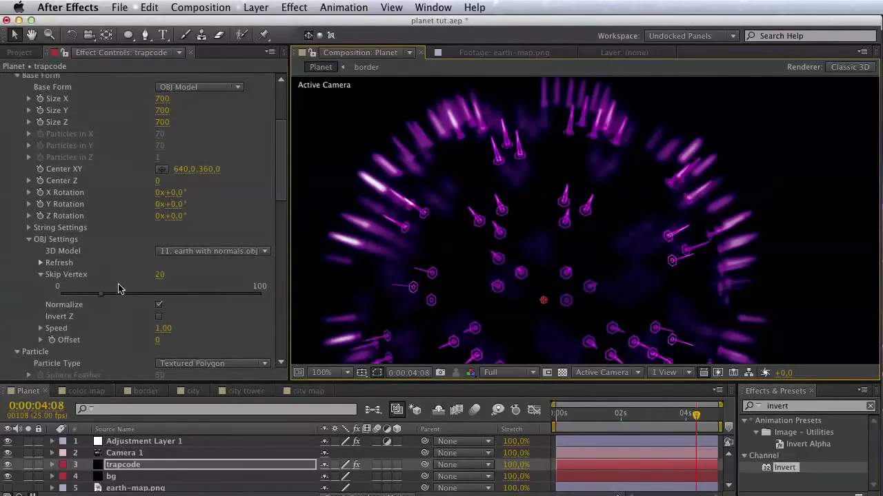
drag(110, 298, 159, 295)
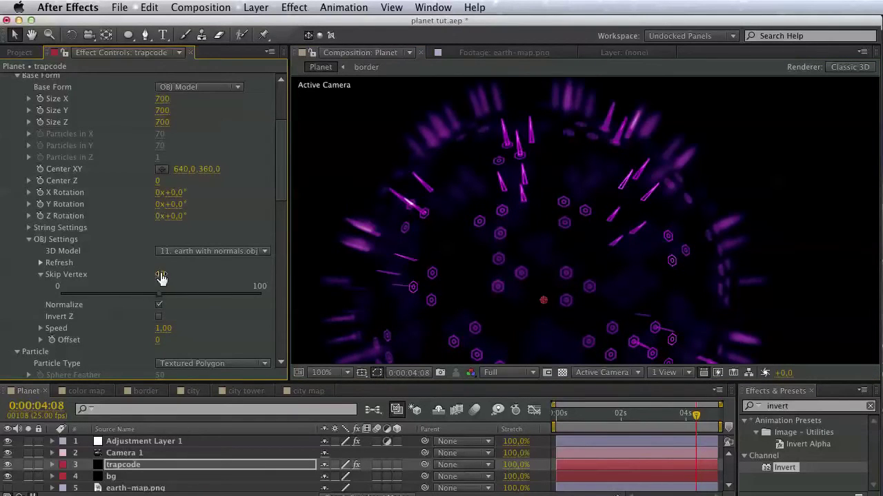
click(160, 275)
text(50)
key(Return)
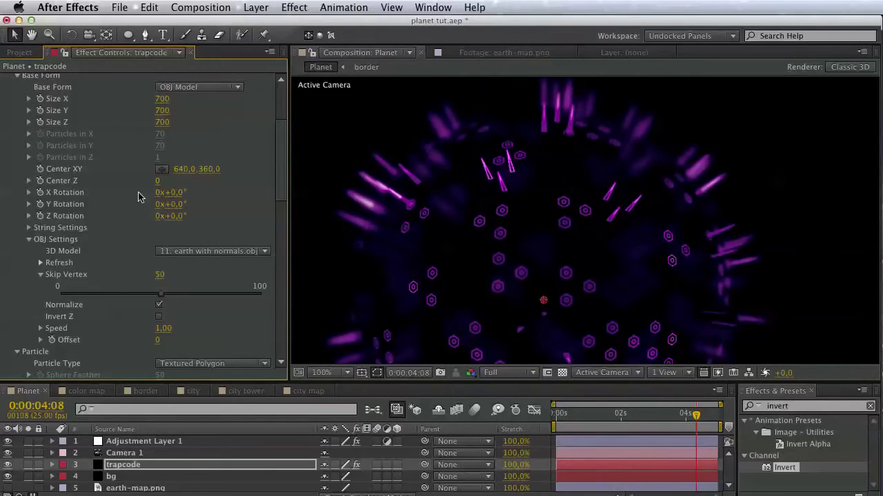
- Set Skip Vertex to 50 in the original city effect's OBJ Settings and collapse the effect
scroll(126, 167, up, 5)
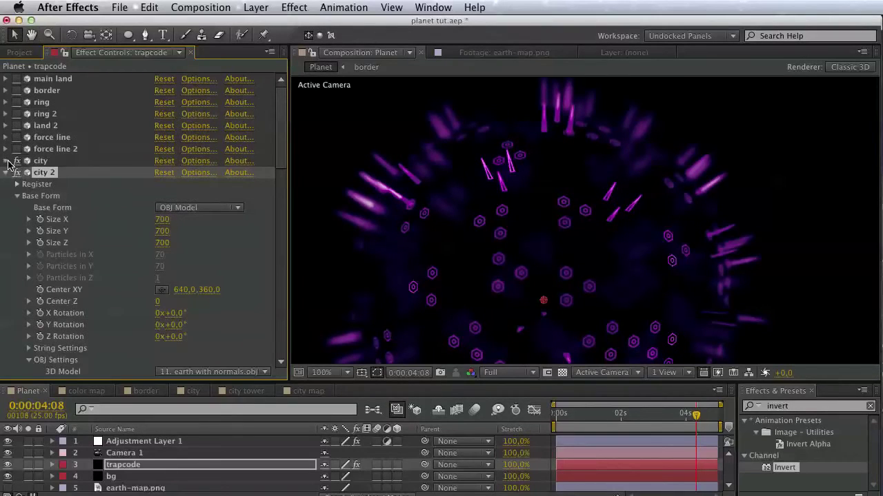
click(8, 161)
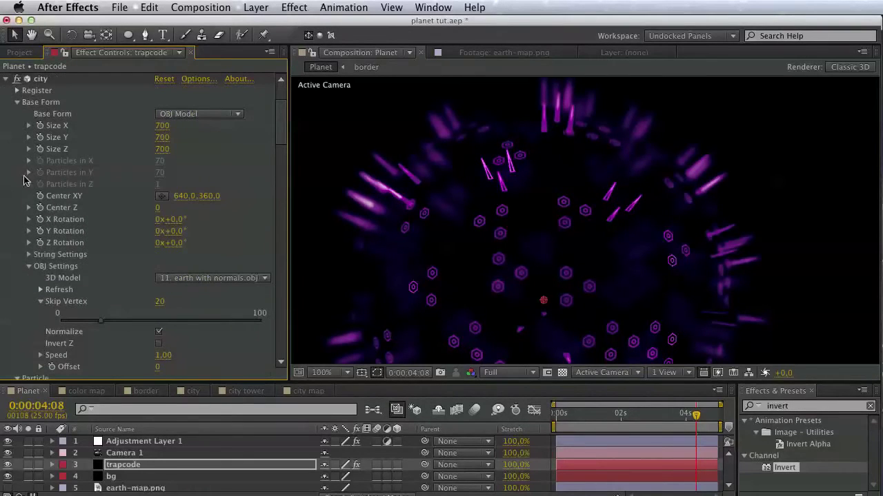
click(163, 304)
key(Return)
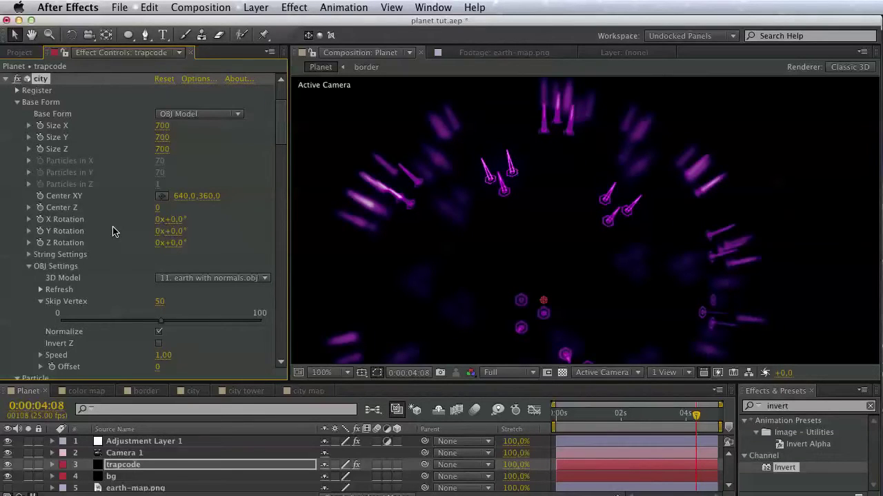
scroll(114, 231, up, 5)
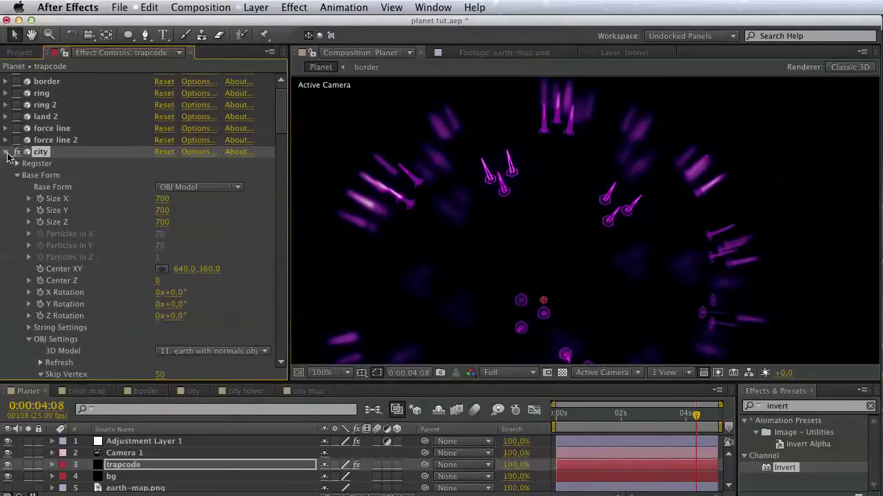
- Set Affect Size to 24 in the city 2 effect's Fractal Field
scroll(82, 268, down, 7)
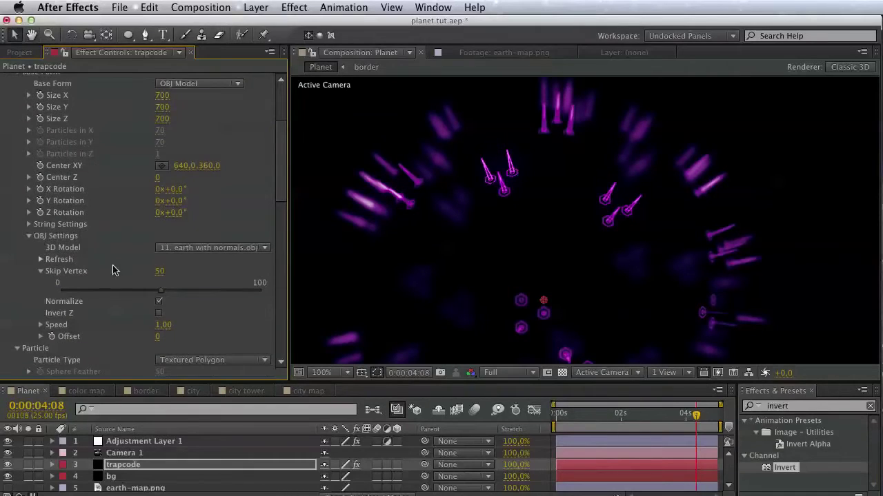
scroll(103, 262, down, 20)
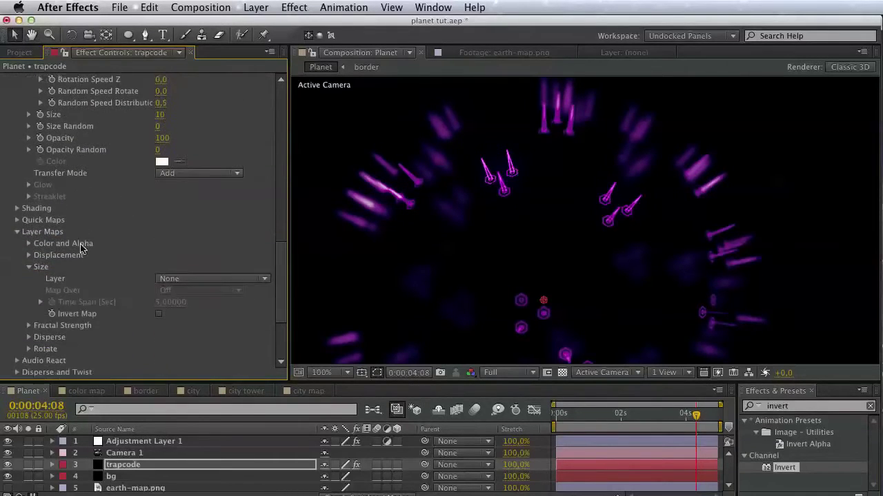
scroll(81, 248, down, 5)
click(29, 254)
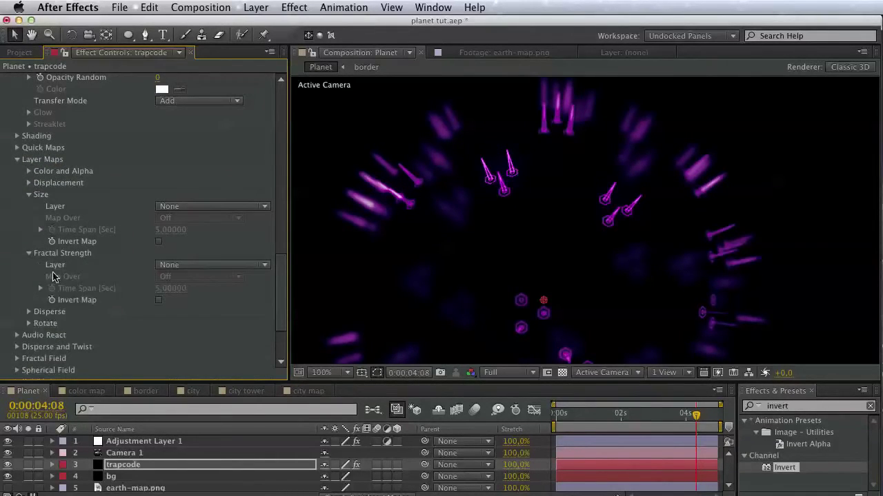
click(30, 254)
scroll(31, 282, down, 2)
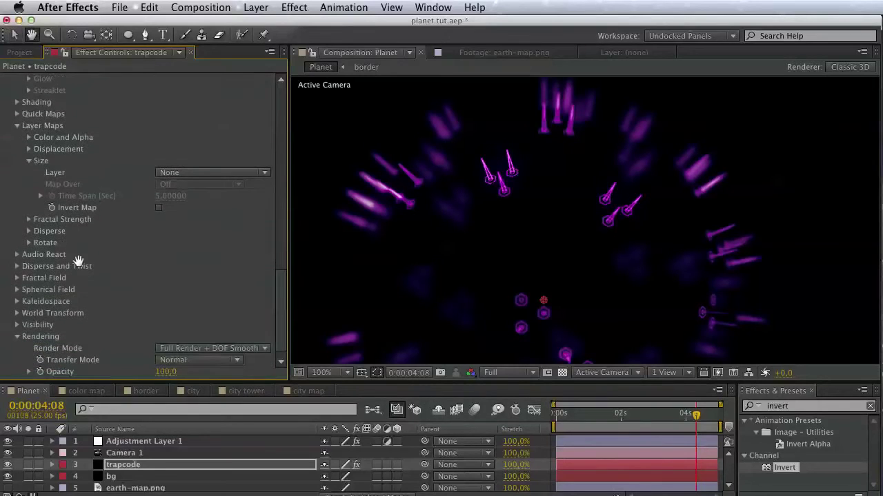
click(16, 278)
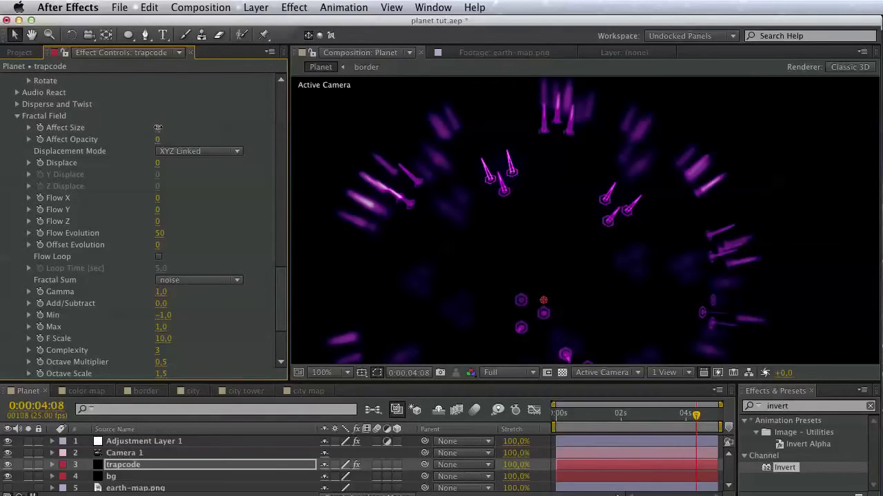
click(28, 128)
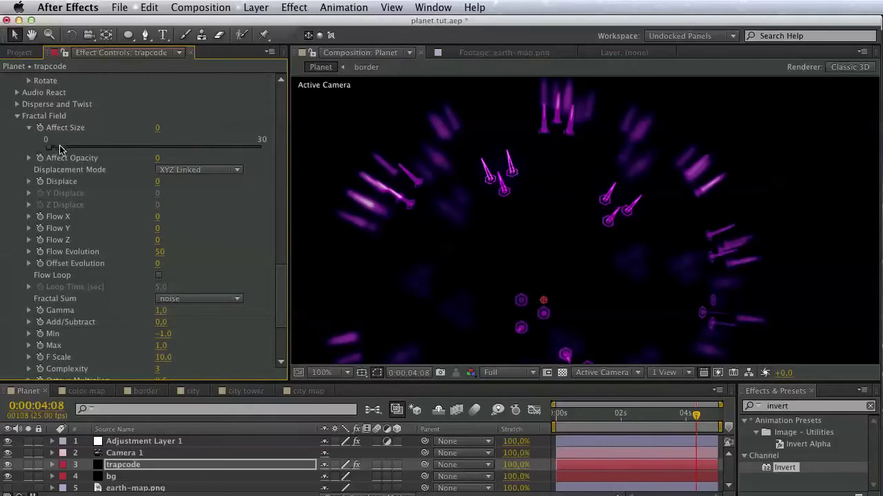
drag(62, 149, 216, 156)
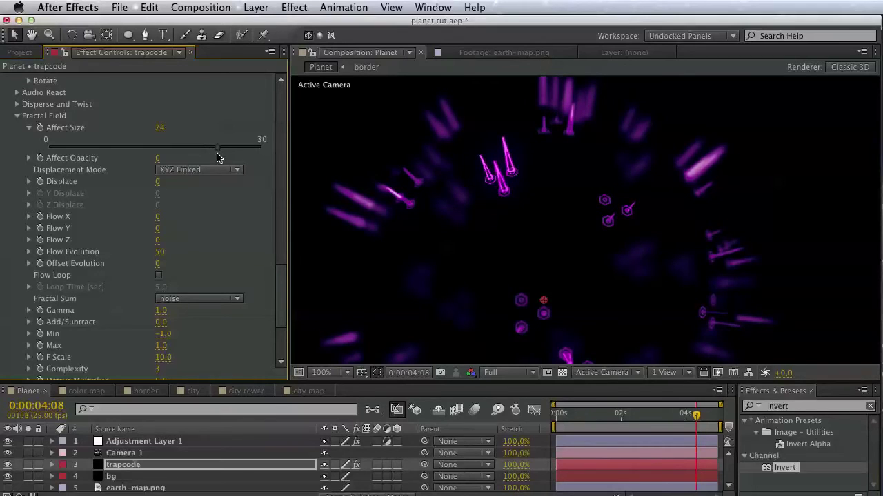
drag(499, 301, 501, 285)
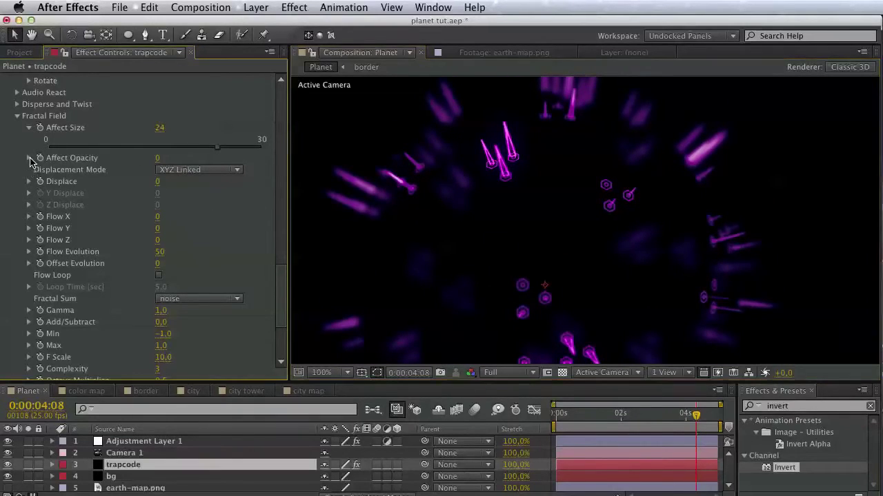
- Set the city 2 Fractal Field's Affect Opacity to 80 and preview the towers at 0:00:03:12
click(29, 158)
click(59, 177)
drag(80, 182, 210, 190)
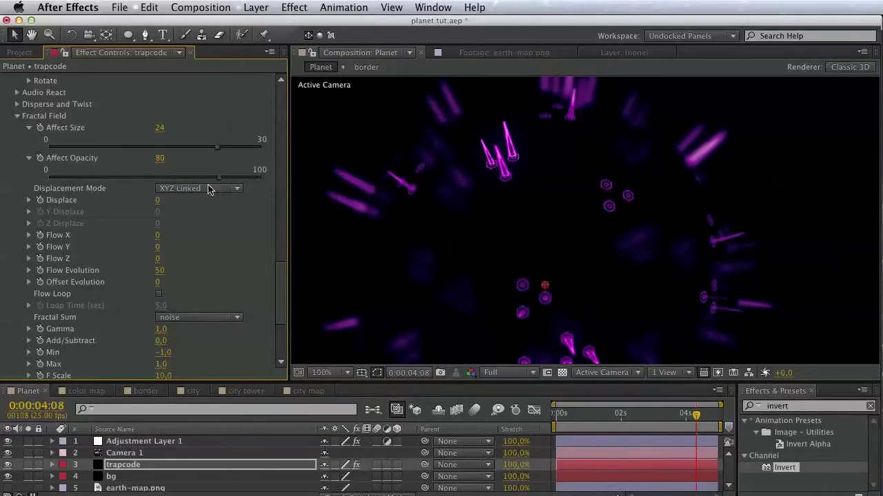
scroll(127, 276, down, 3)
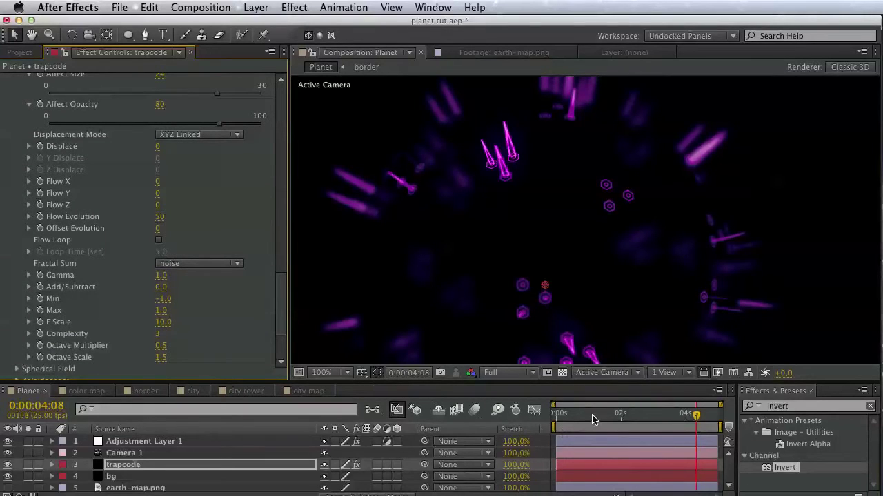
drag(693, 413, 669, 418)
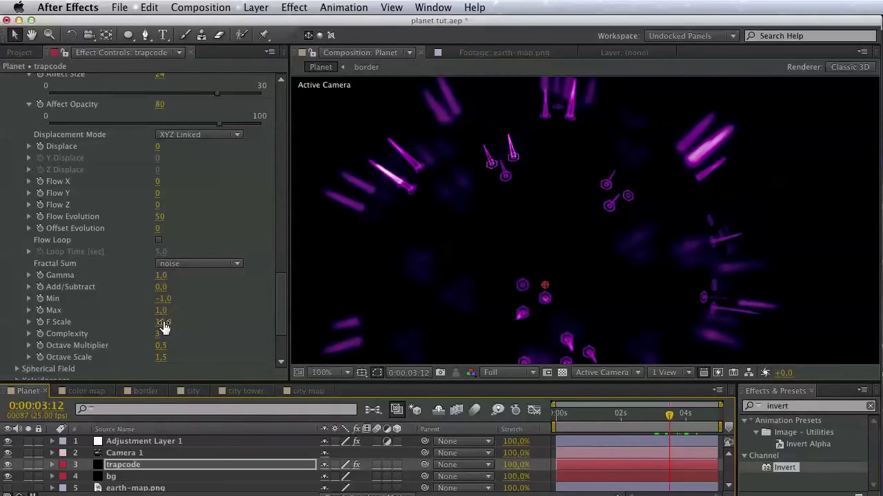
- Set Flow Evolution to 10 in the city 2 effect's Fractal Field
click(159, 216)
text(50)
key(Return)
key(space)
mouse_move(184, 316)
mouse_down()
mouse_move(187, 308)
mouse_move(190, 325)
mouse_up()
scroll(159, 303, up, 3)
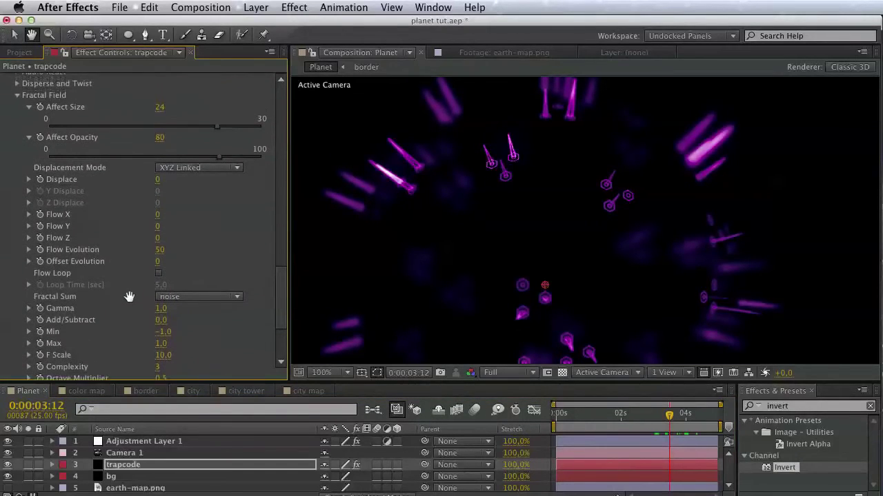
scroll(131, 305, down, 1)
click(161, 253)
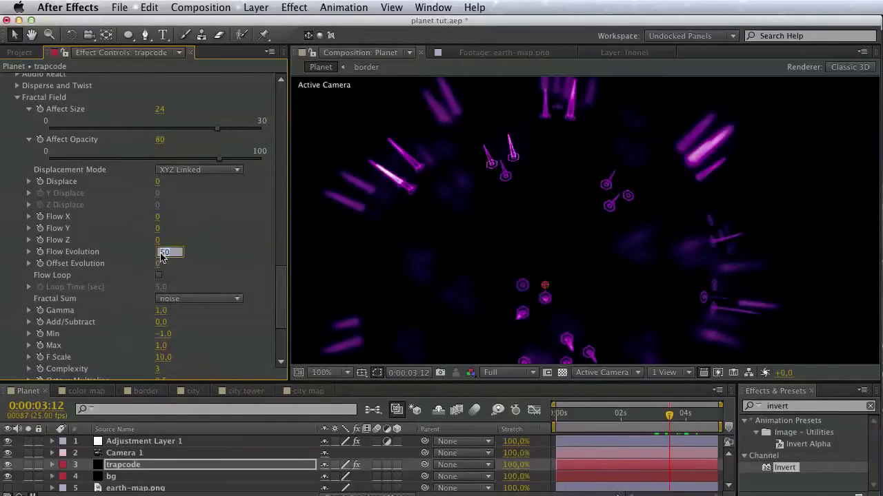
text(10)
key(Return)
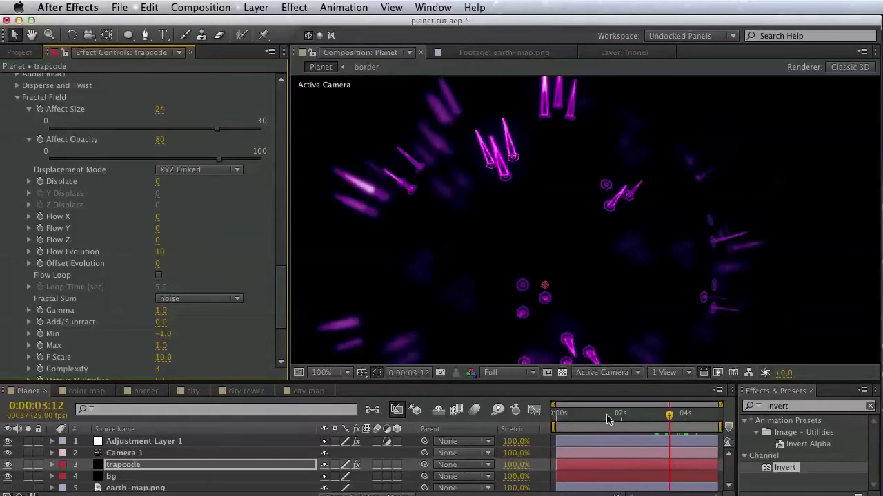
- Move the current time to 0:00:04:17 and re-enable the effects from main land through force line 2
drag(614, 415, 708, 420)
scroll(31, 138, up, 4)
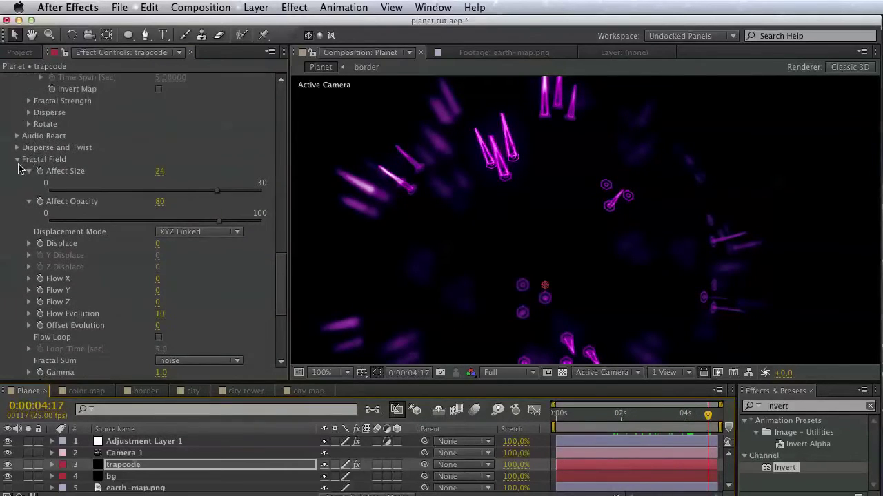
scroll(62, 191, up, 15)
scroll(62, 192, up, 3)
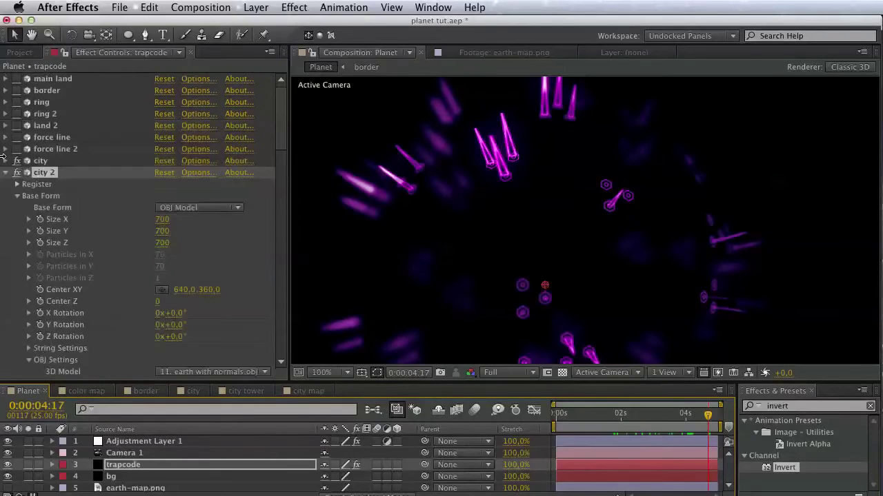
click(6, 173)
drag(18, 90, 17, 79)
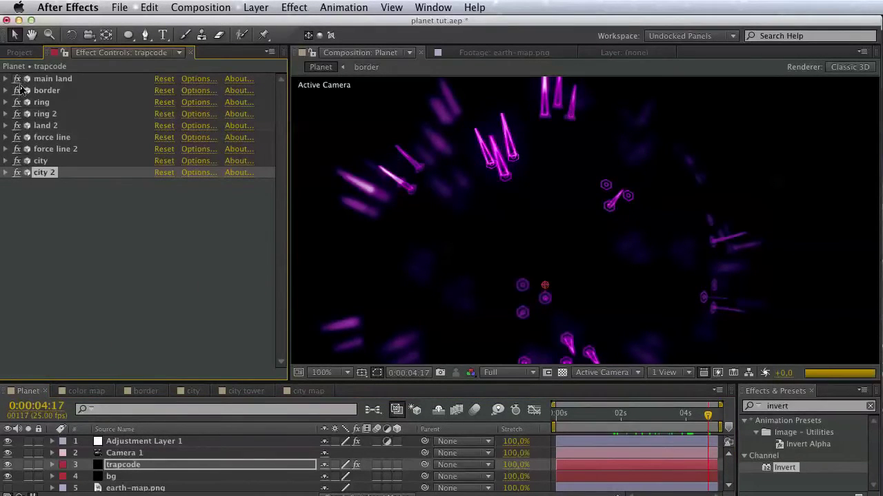
key(space)
drag(620, 259, 693, 233)
key(v)
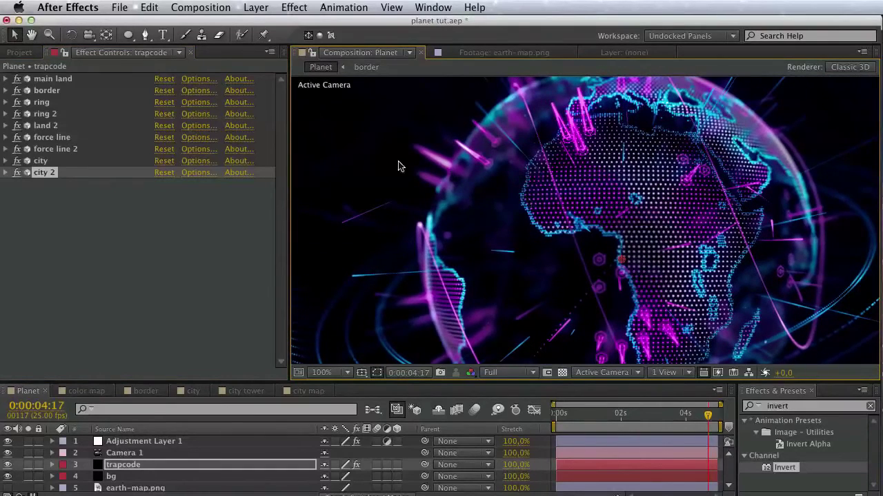
- Set the particle Size to 5 in the city 2 effect and save the project
click(6, 173)
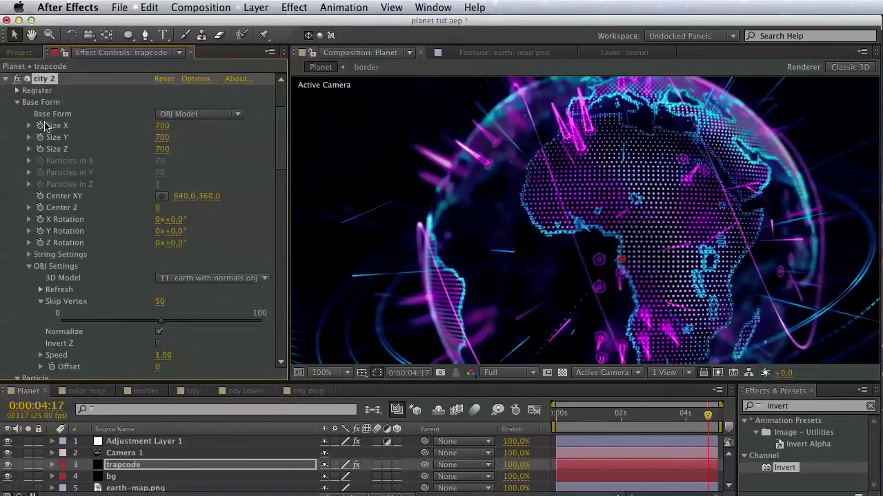
scroll(47, 123, up, 3)
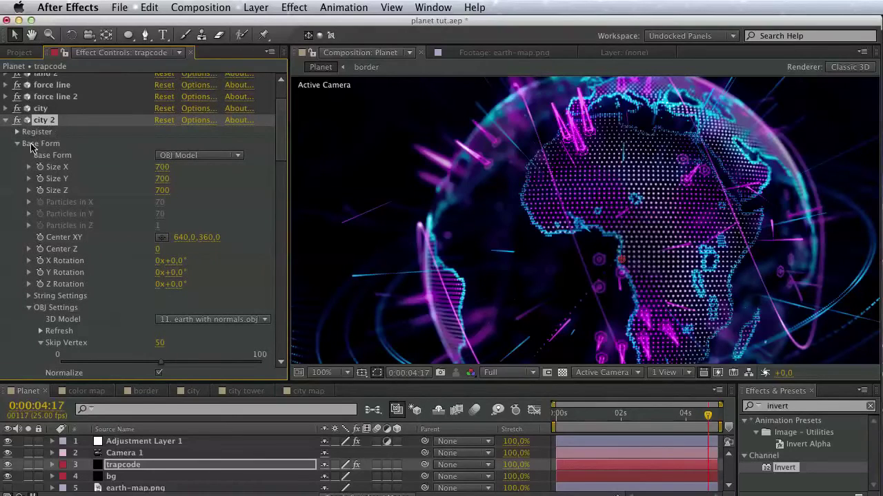
click(17, 145)
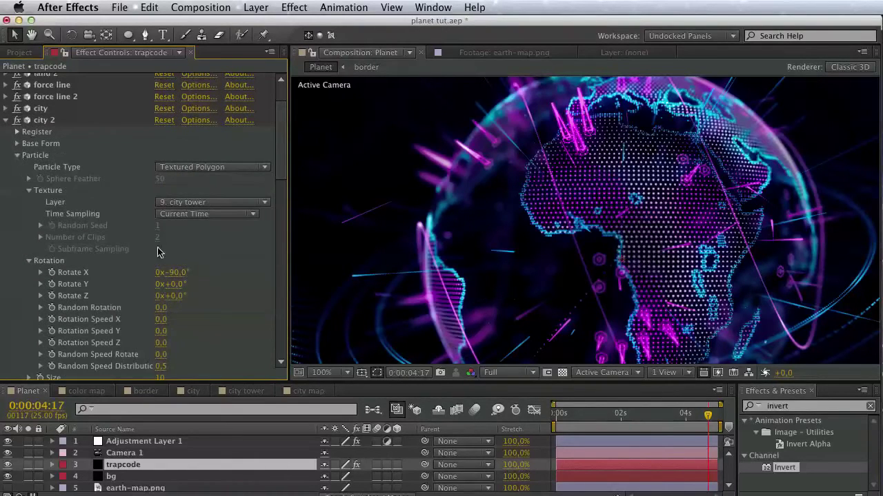
click(29, 191)
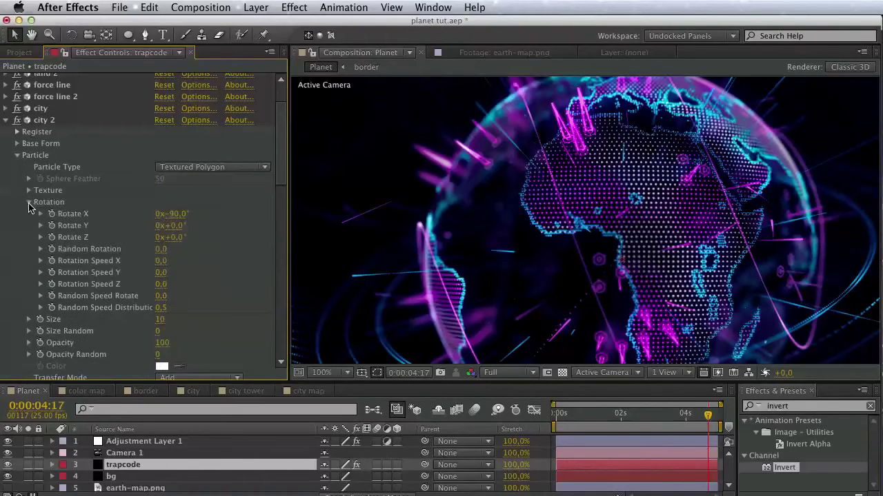
click(28, 203)
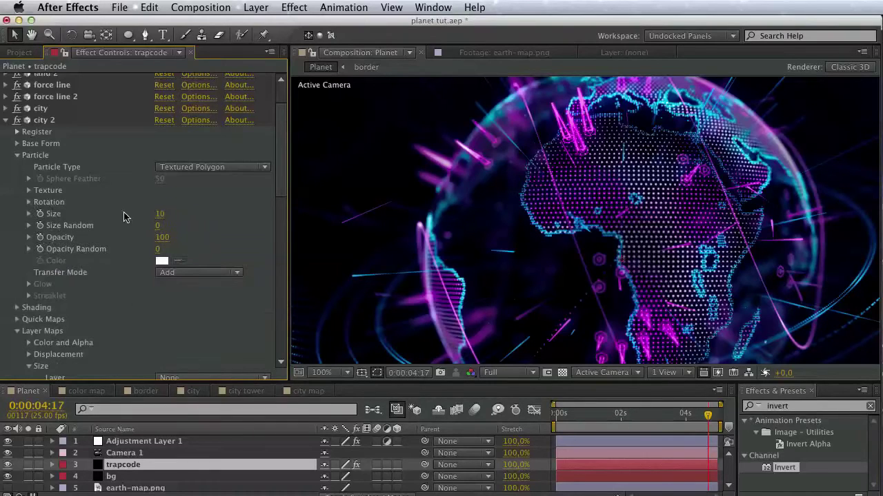
click(159, 214)
key(Return)
key(space)
drag(571, 227, 481, 204)
key(v)
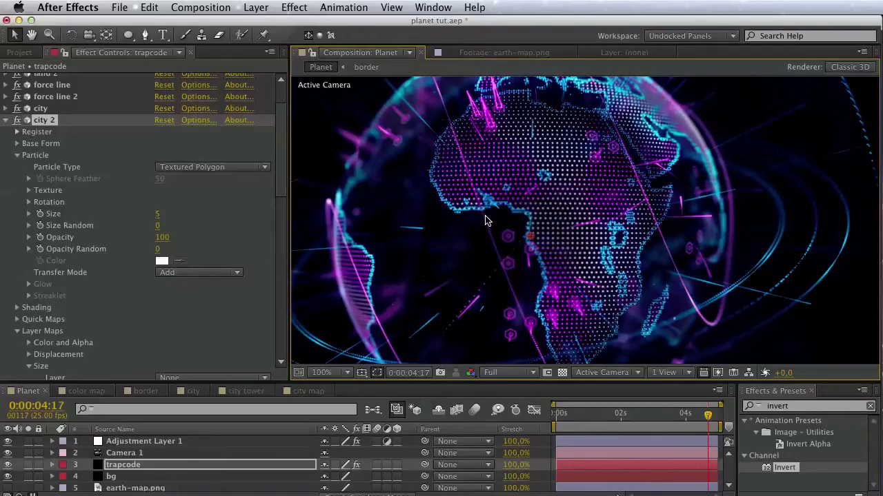
key(super+s)
key(h)
drag(500, 287, 624, 361)
key(v)
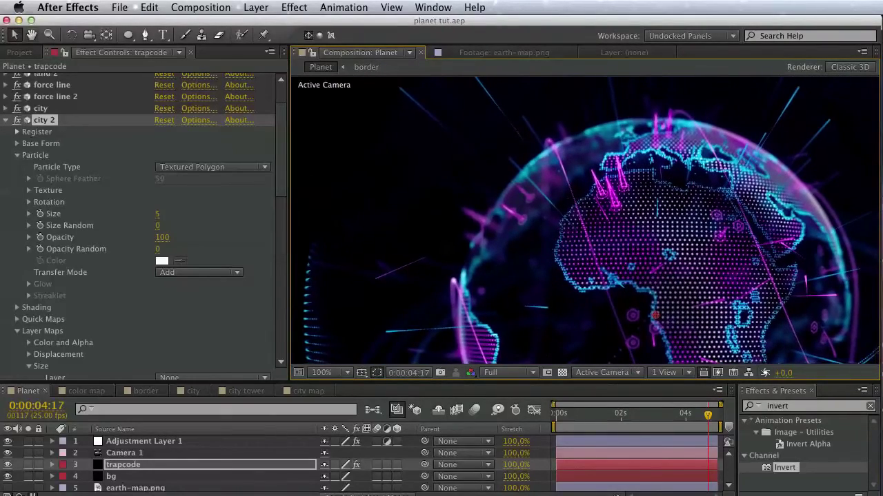
- Switch to QuickTime Player, examine the reference movie trapcode planet bq.mov, close it and return to After Effects
key(super+Tab)
drag(555, 269, 473, 72)
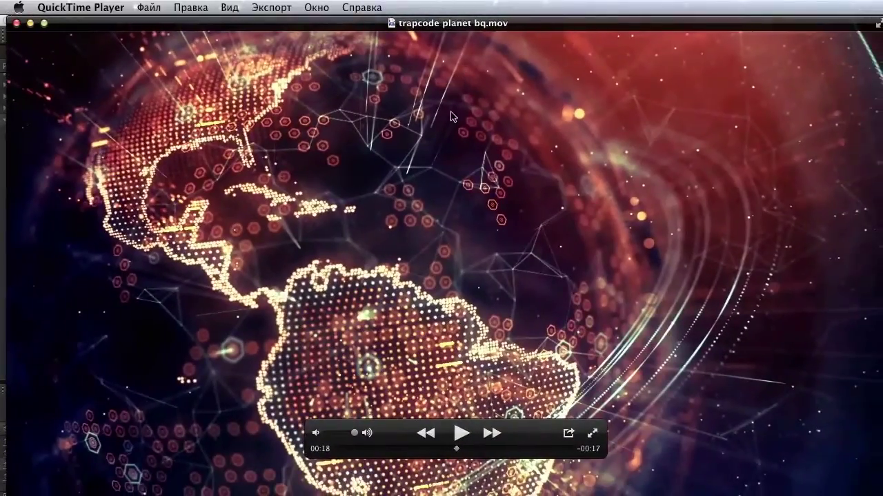
drag(458, 449, 487, 451)
key(super+w)
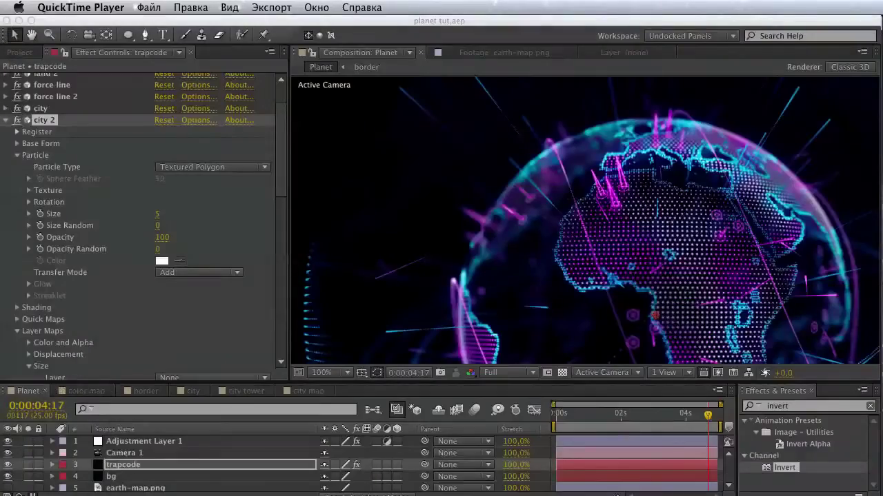
click(539, 272)
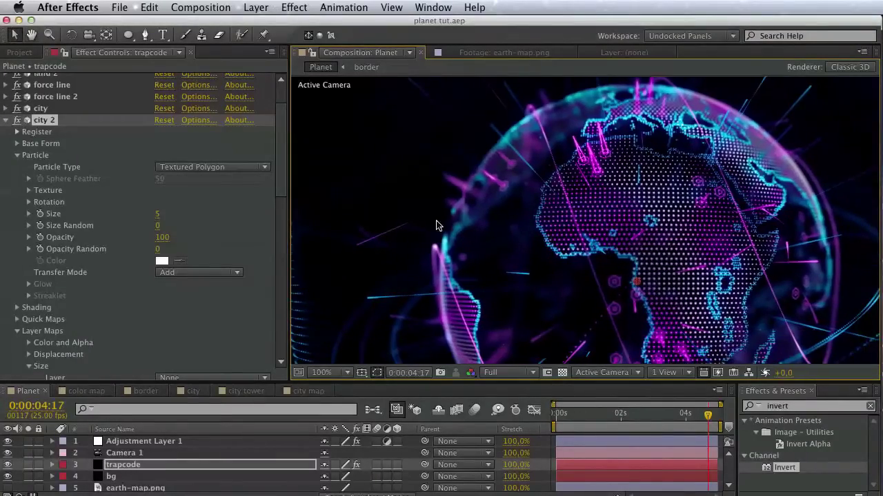
- Duplicate the main land effect and rename the copy "main land atmosphere"
click(7, 120)
click(61, 80)
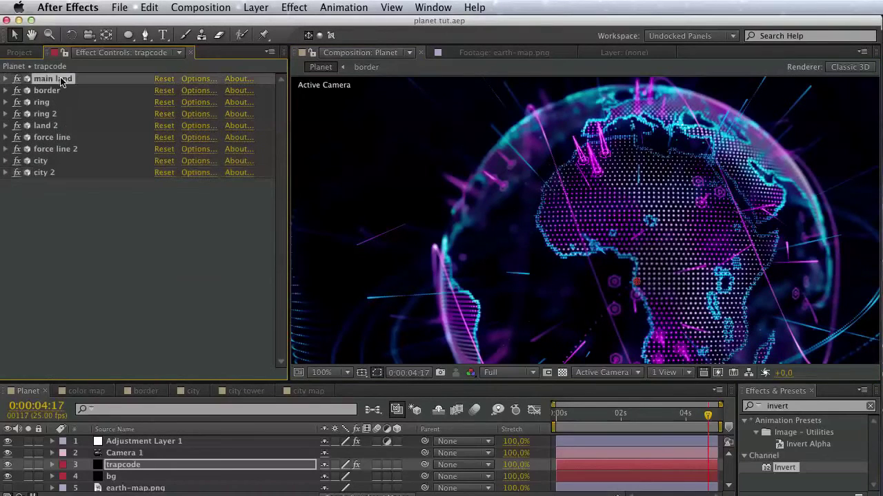
click(149, 8)
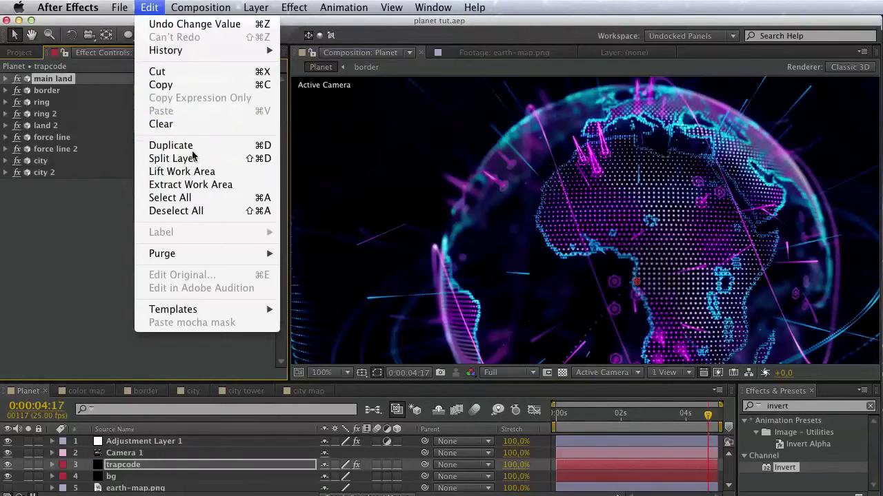
click(172, 146)
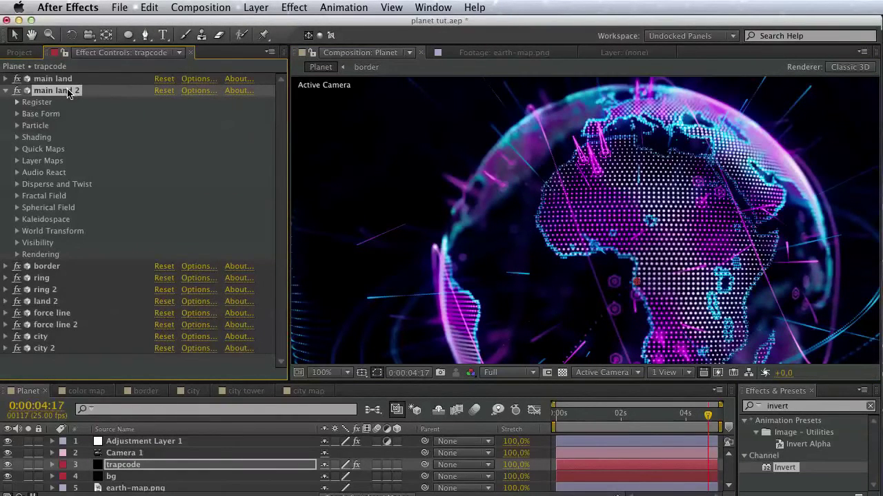
key(Return)
click(98, 94)
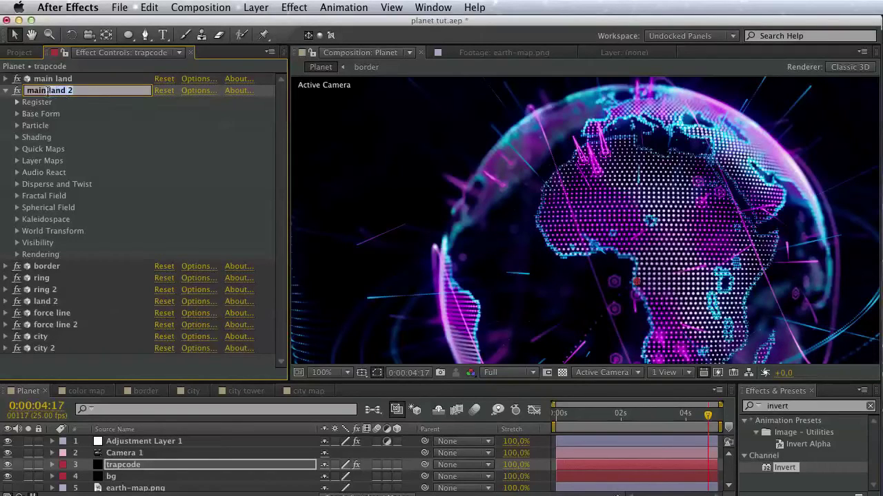
click(90, 89)
text(atmosphere)
key(Return)
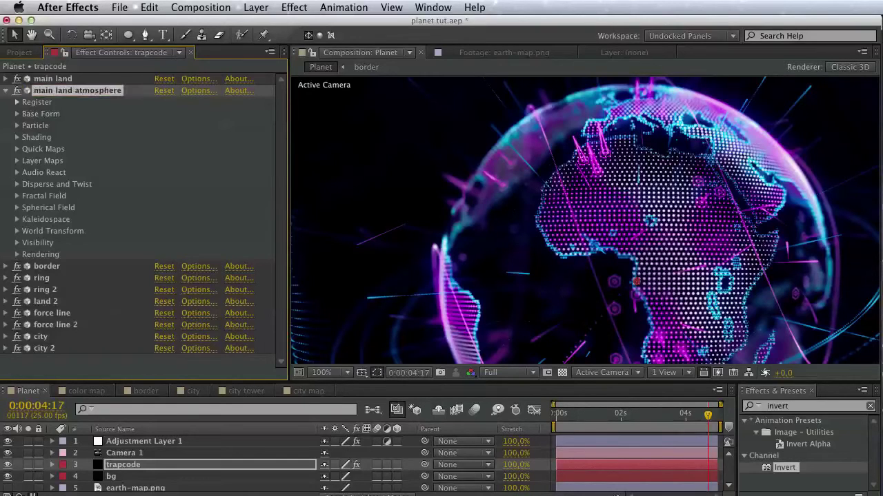
- Try a Twist of 2 in the main land atmosphere's Disperse and Twist settings, and reset it to 0
click(16, 184)
drag(159, 213, 177, 213)
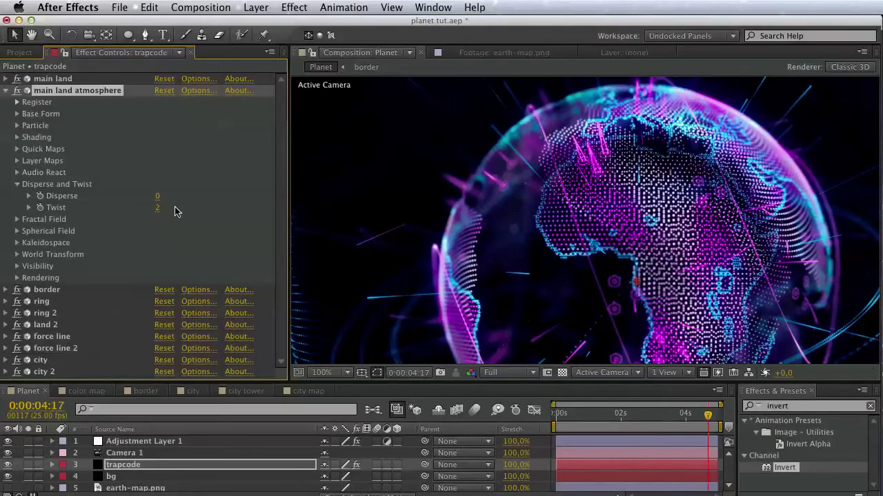
click(158, 208)
text(0)
key(Return)
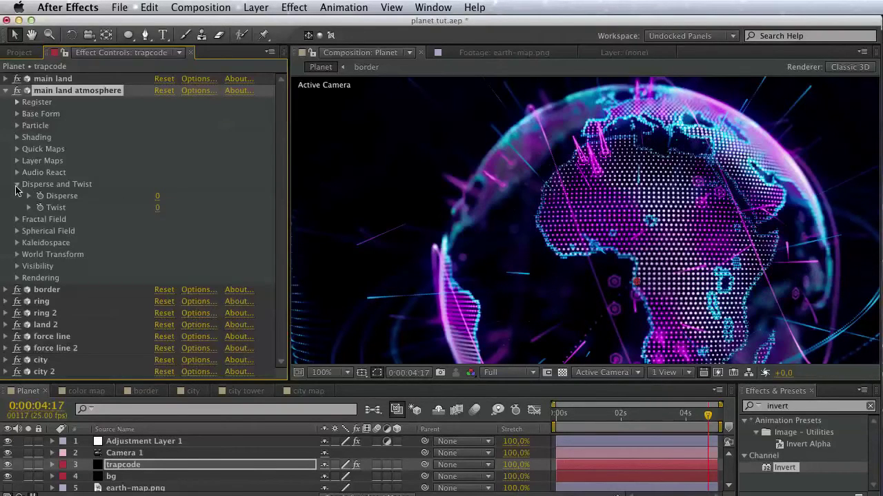
click(16, 185)
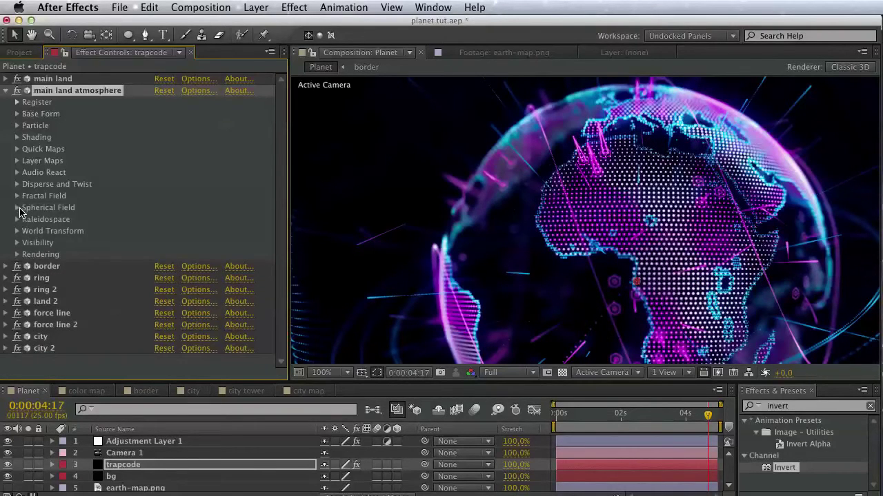
- Try the None transfer mode in the main land atmosphere's Rendering settings, and restore Normal
click(16, 208)
click(16, 208)
click(18, 254)
click(170, 278)
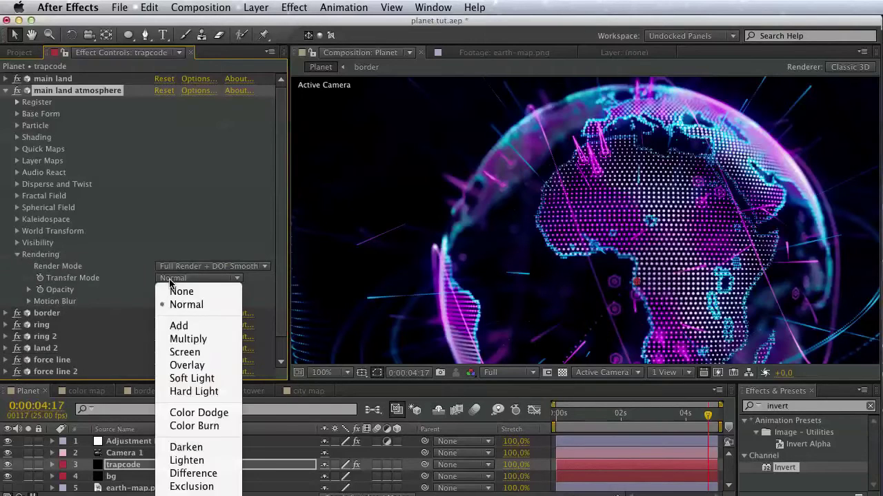
click(69, 279)
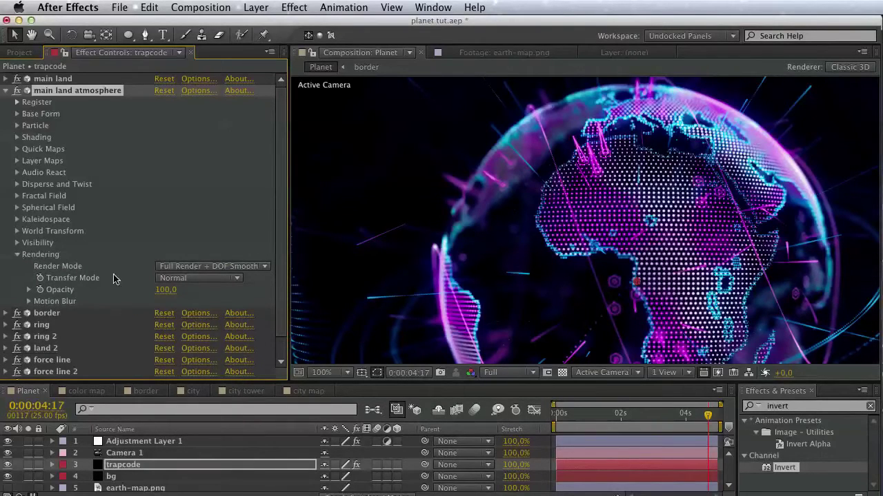
click(173, 279)
click(172, 287)
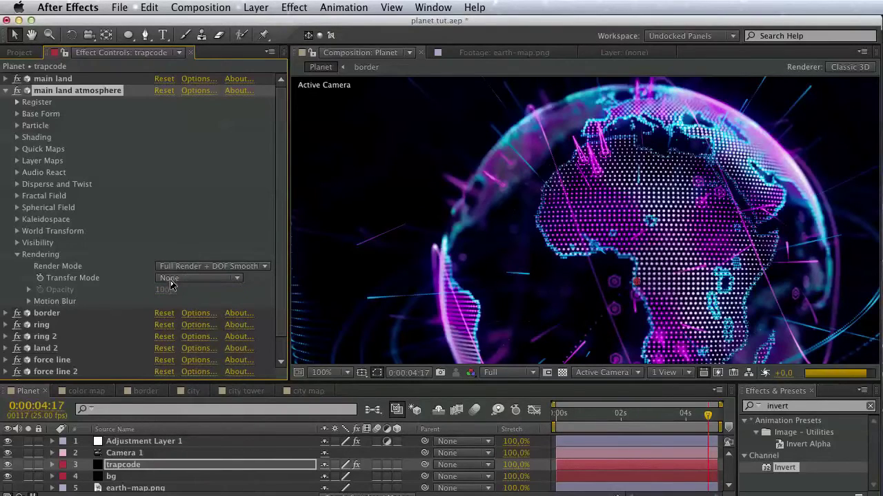
click(170, 280)
click(172, 303)
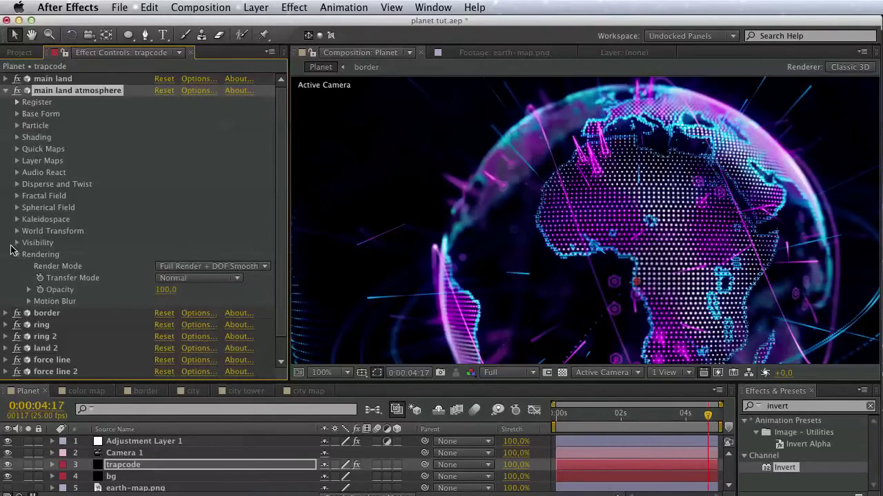
click(17, 254)
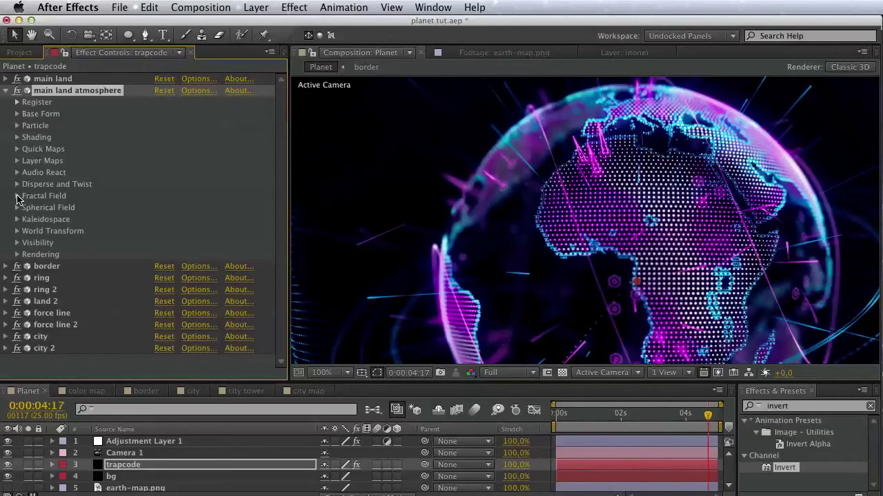
- Set the Color and Alpha map layer to None in the main land atmosphere's Layer Maps
click(17, 161)
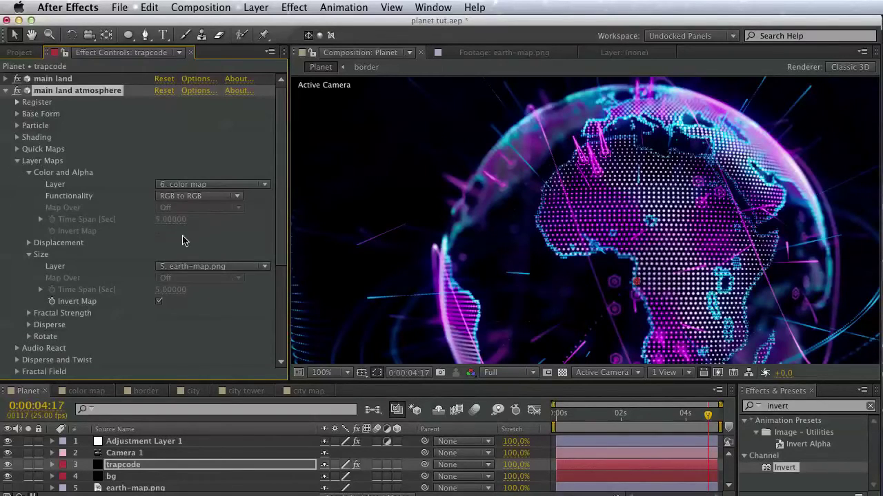
click(174, 186)
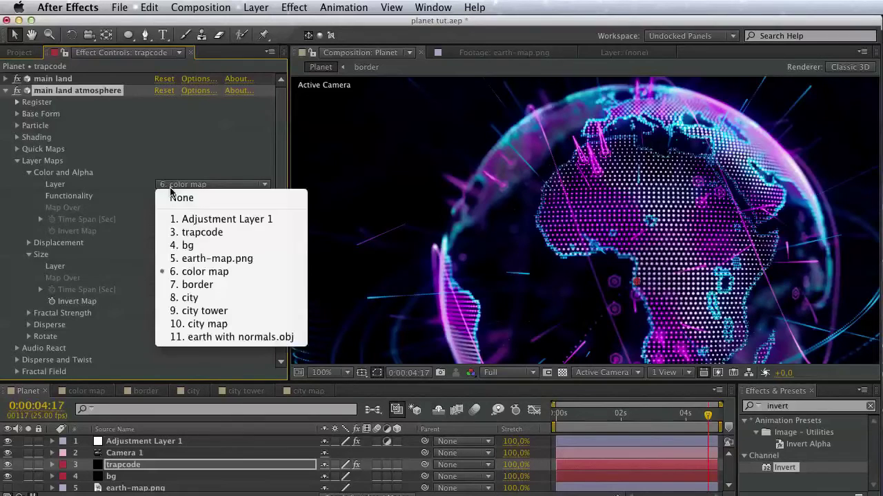
click(179, 198)
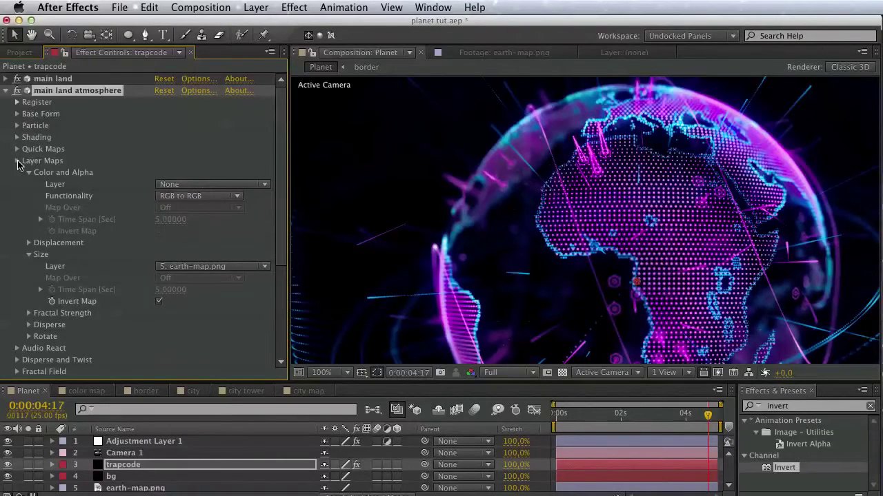
click(17, 160)
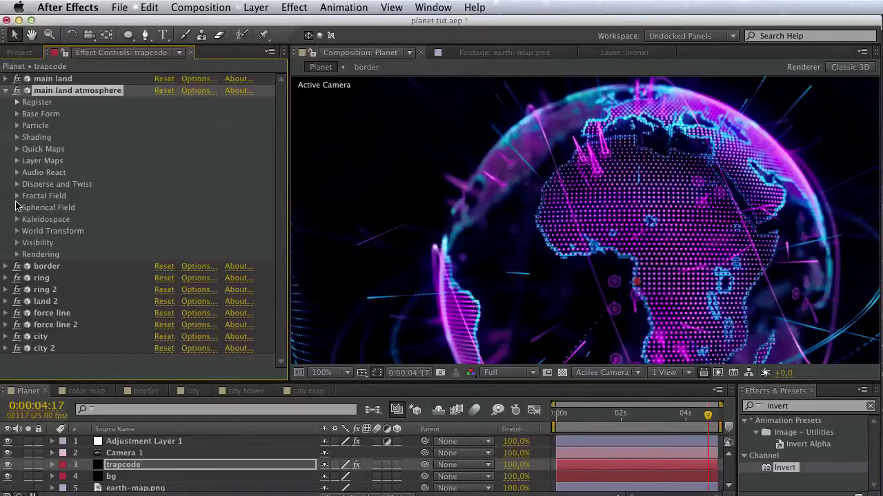
- Set Displace to 500 in the main land atmosphere's Fractal Field and collapse the effect
click(17, 196)
scroll(16, 199, down, 3)
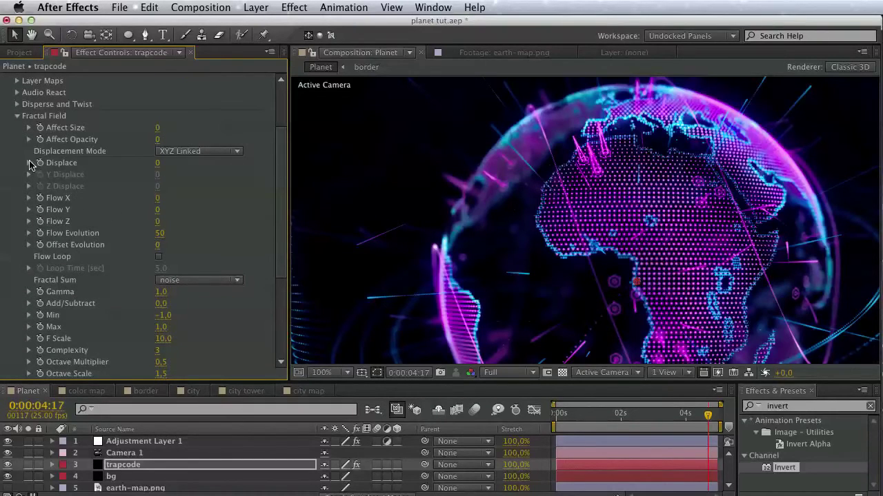
click(157, 163)
text(500)
key(Return)
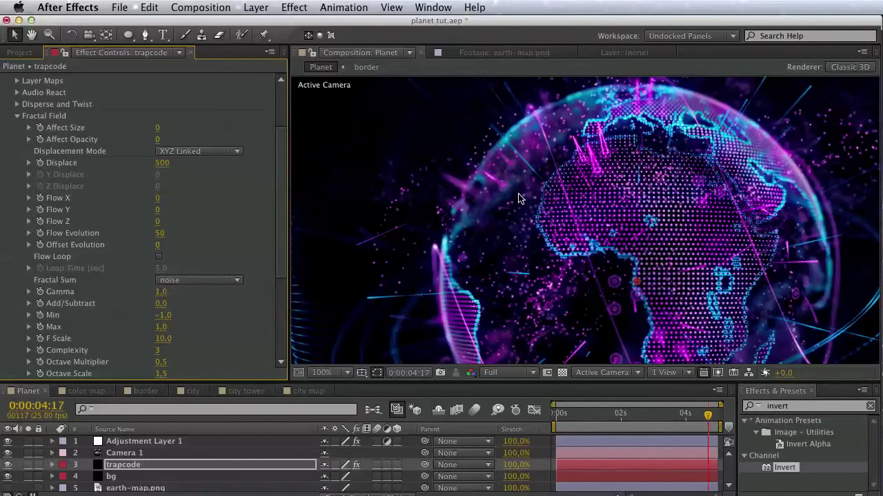
scroll(65, 142, up, 5)
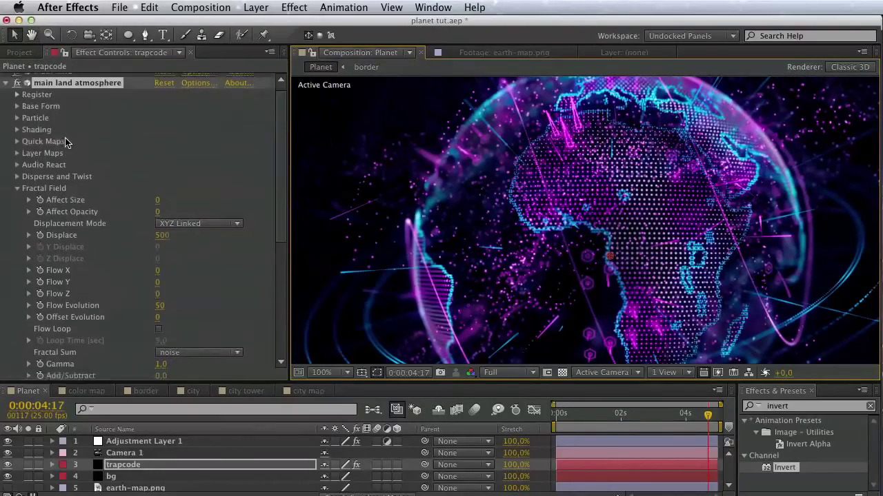
click(6, 90)
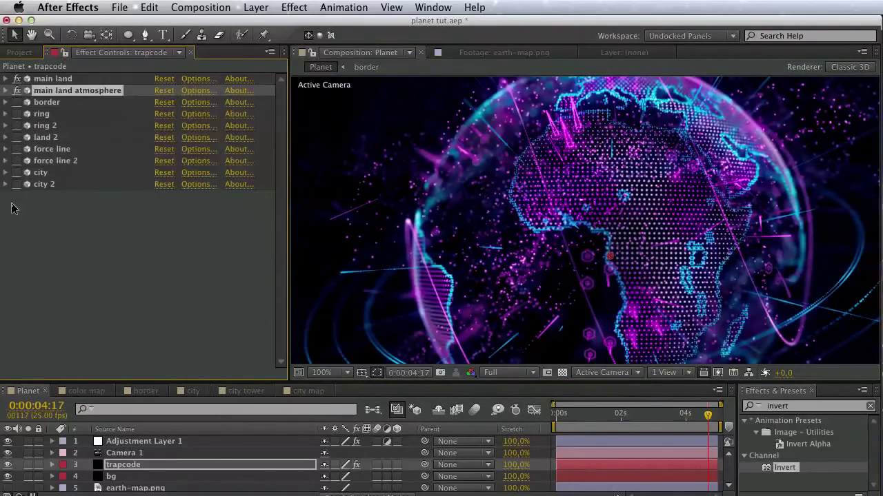
- Set the Displacement Mode to Radial in the main land atmosphere's Fractal Field settings
key(space)
drag(544, 260, 369, 317)
key(v)
click(5, 91)
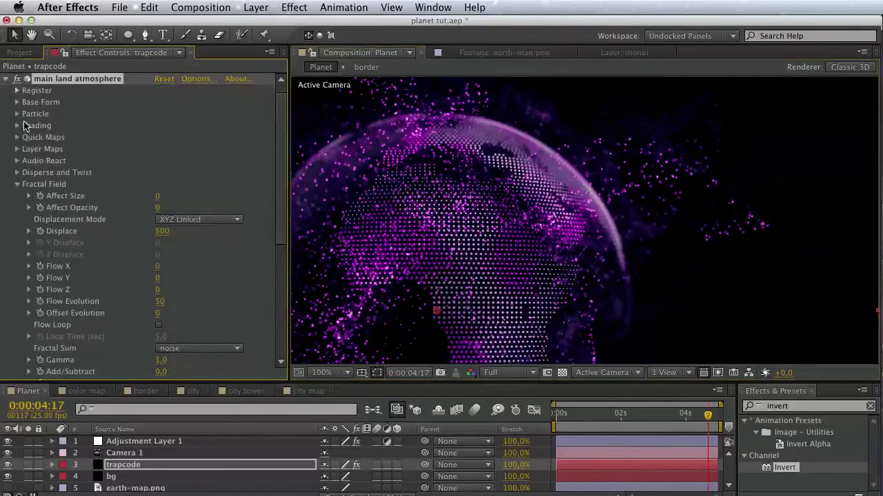
click(215, 221)
click(224, 259)
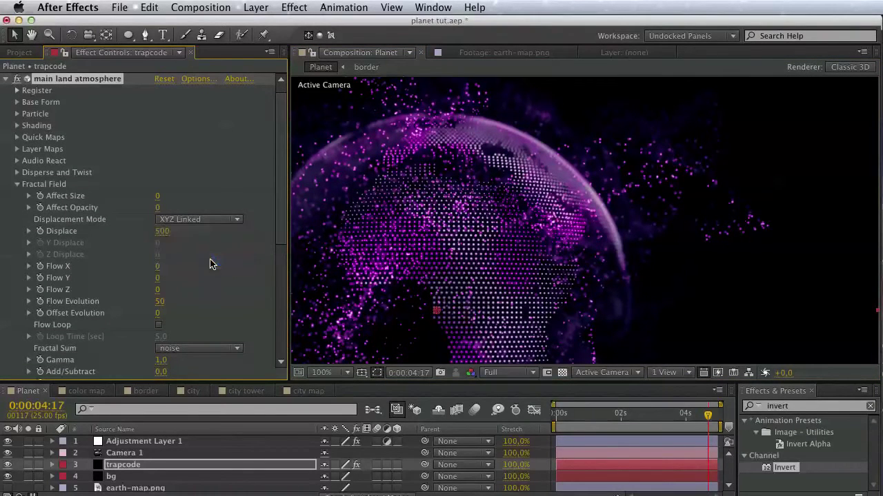
- Set the Fractal Field Min value of the main land atmosphere to 0
key(h)
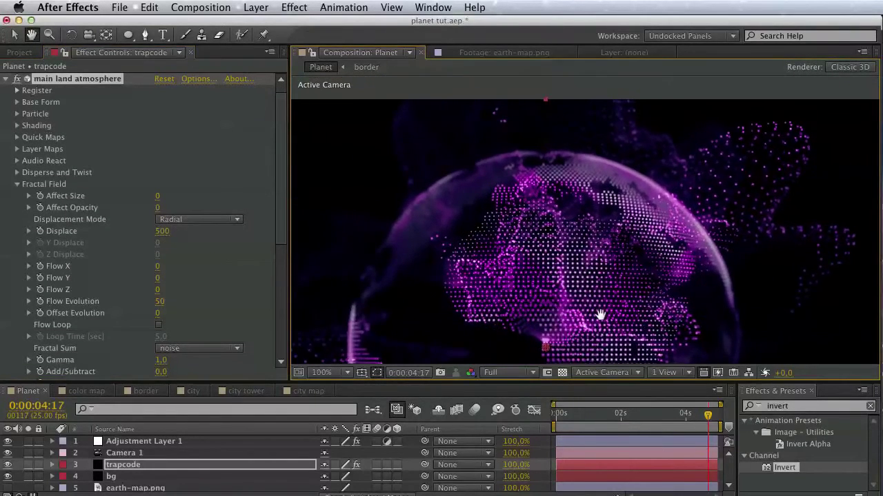
drag(489, 279, 706, 169)
key(v)
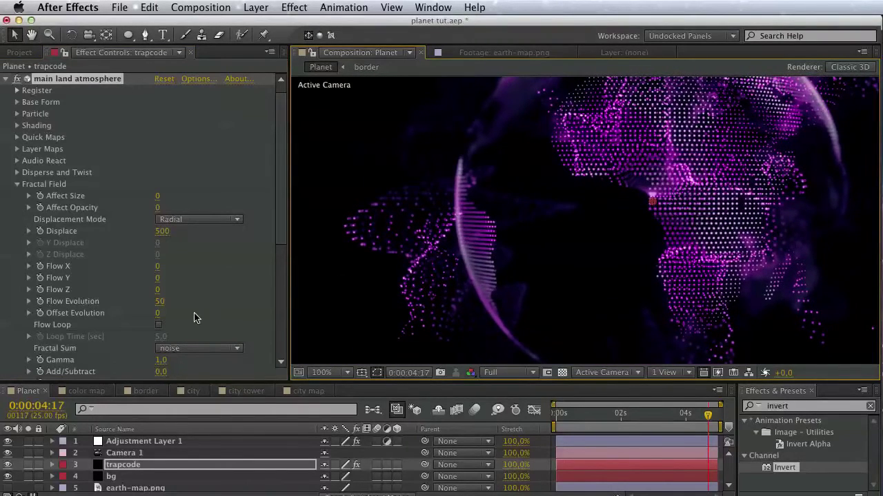
scroll(232, 276, down, 4)
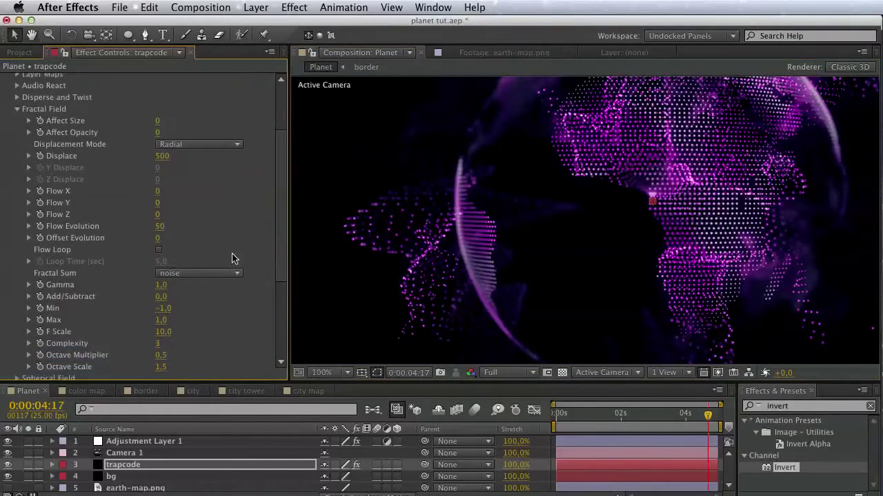
click(164, 308)
key(Return)
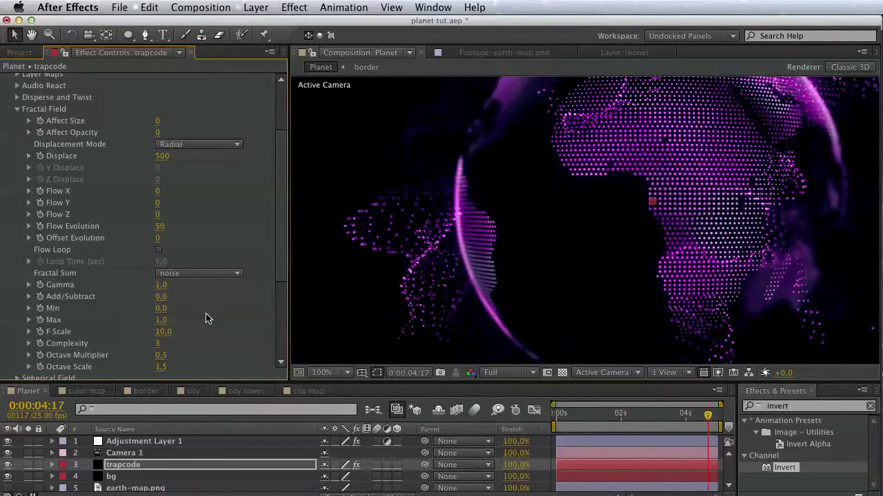
- Set Displace to 600 in the main land atmosphere's Fractal Field
scroll(201, 236, up, 5)
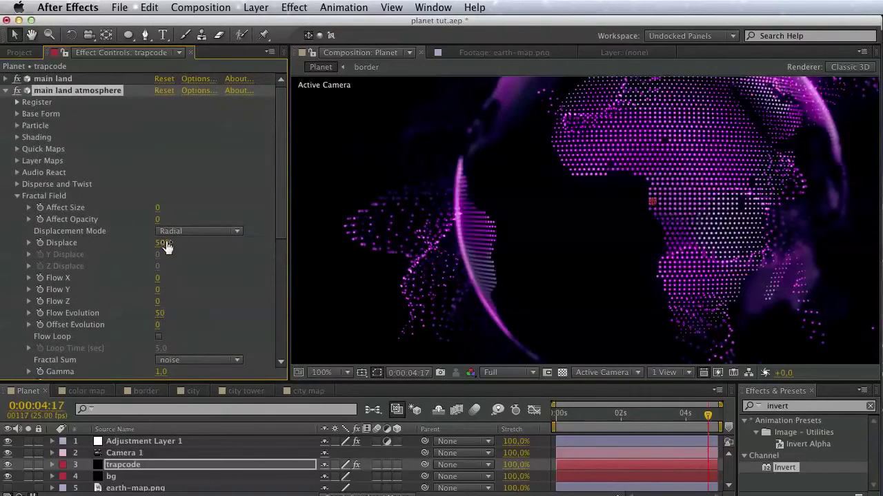
click(167, 242)
text(600)
key(Return)
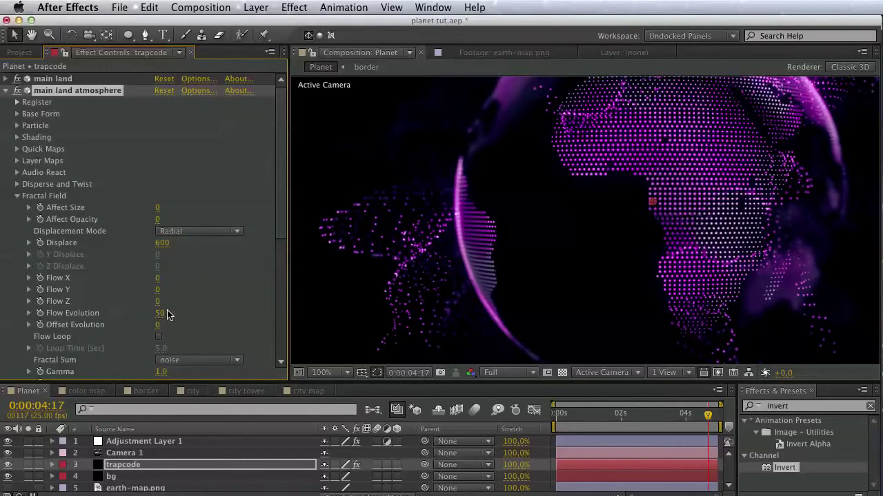
- Raise the main land atmosphere's fractal F Scale to 56.8 and collapse the Fractal Field settings
scroll(209, 207, down, 5)
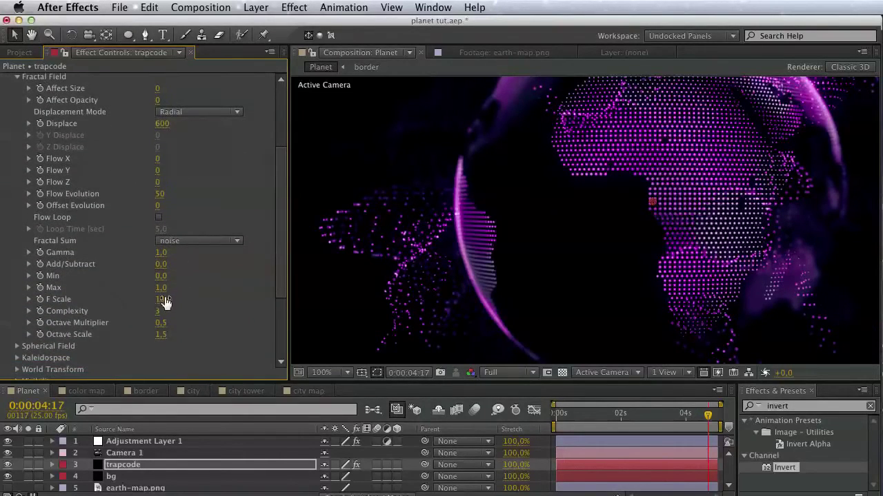
click(29, 299)
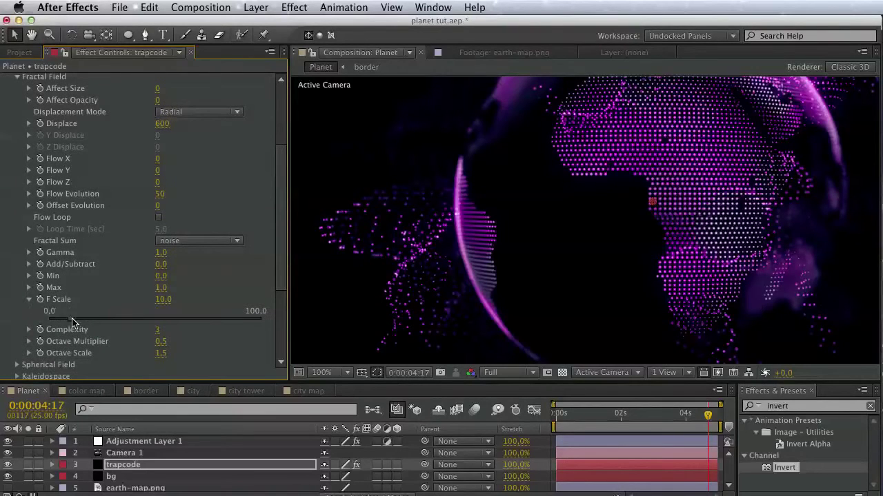
drag(83, 322, 170, 322)
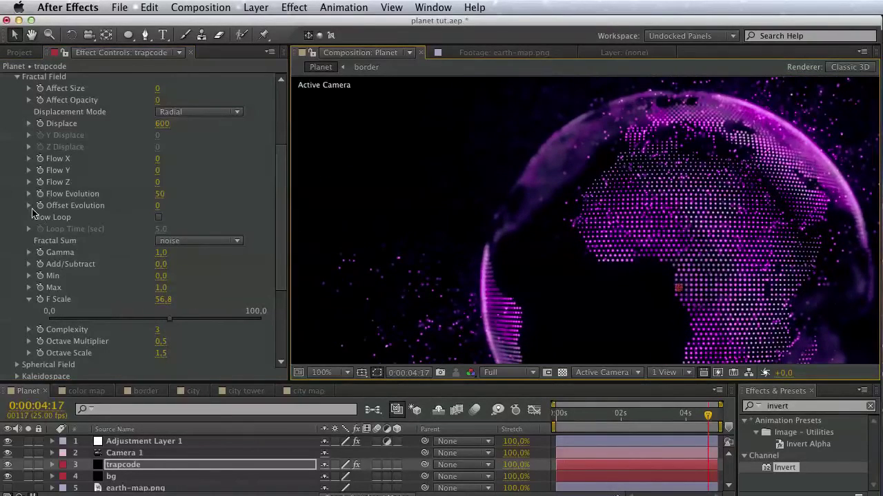
scroll(26, 200, up, 5)
click(15, 180)
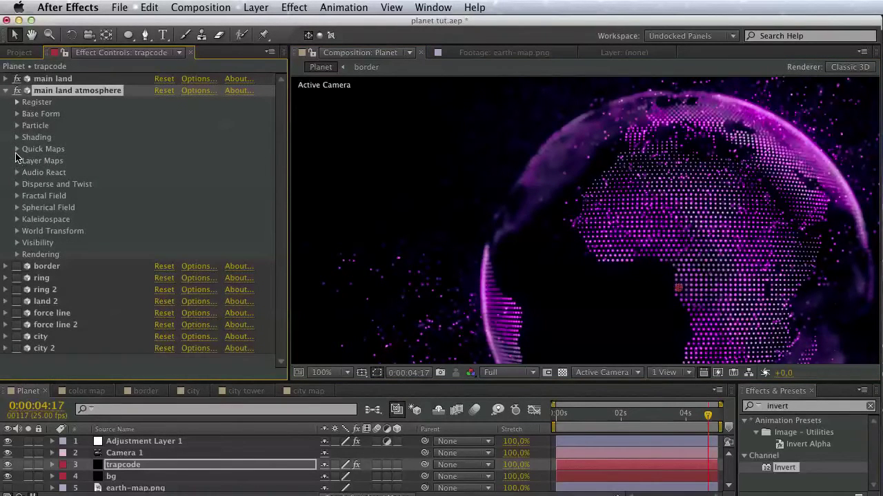
- Set Sphere Feather to 0 and reduce the particle Size in the main land atmosphere's Particle settings
click(16, 126)
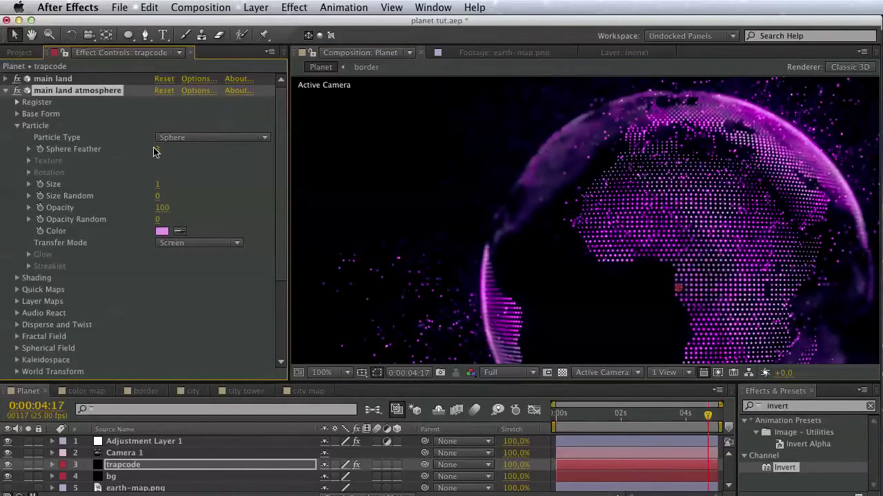
click(157, 149)
text(0)
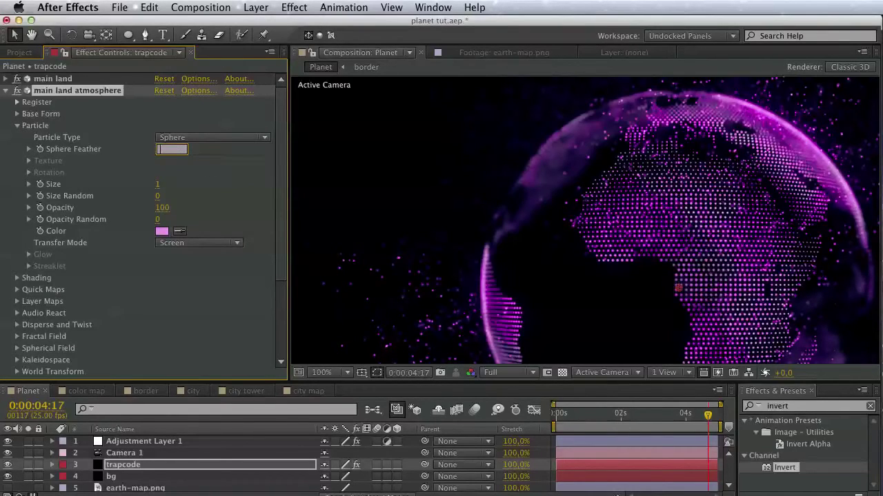
click(158, 187)
click(159, 202)
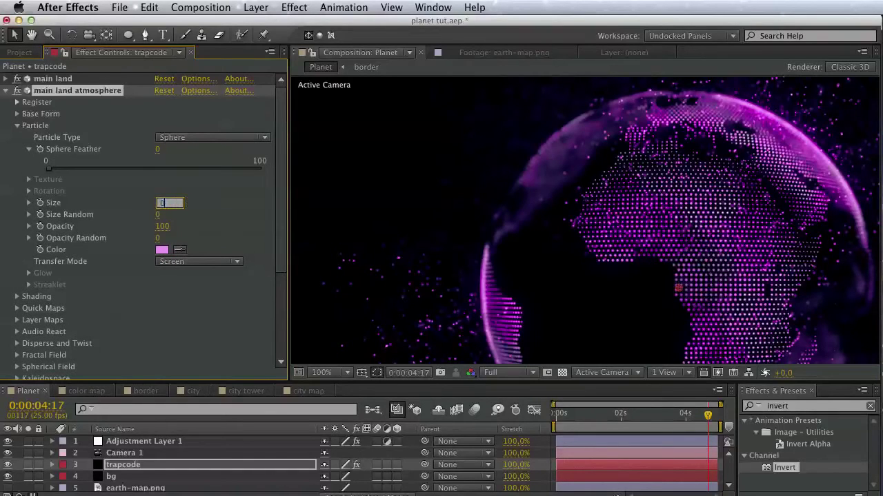
key(Return)
click(205, 213)
key(h)
drag(479, 213, 471, 146)
drag(554, 137, 412, 283)
key(v)
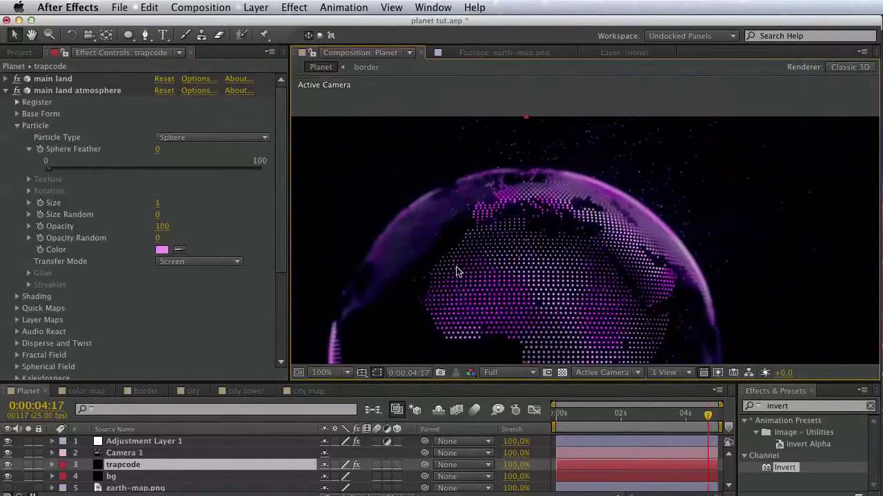
- Duplicate the main land atmosphere effect and move the copy directly below land 2 in the effect order
click(8, 90)
click(61, 90)
click(155, 7)
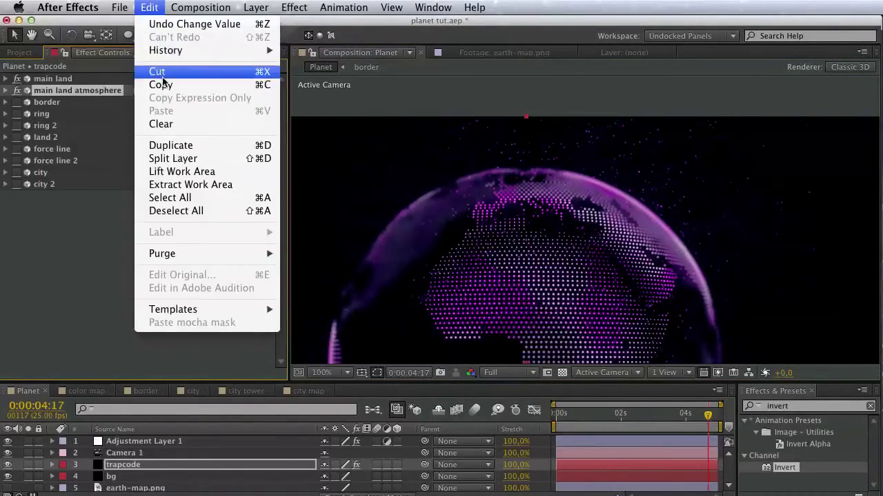
click(169, 146)
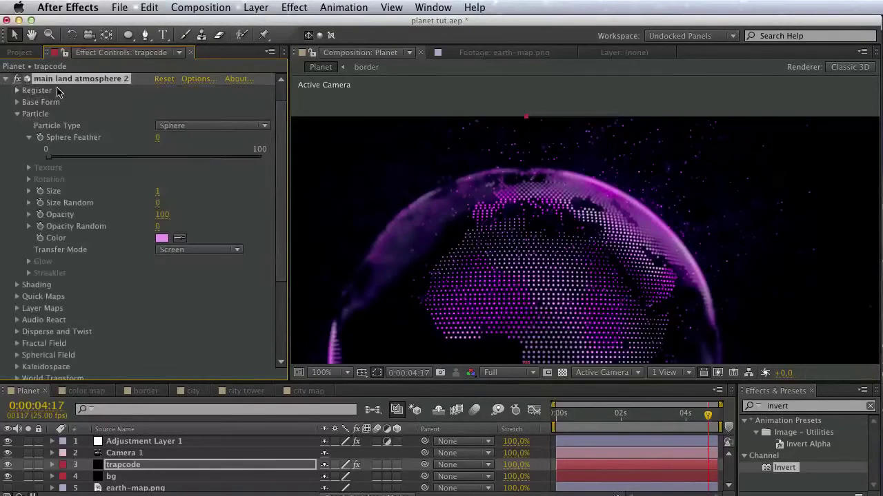
click(8, 80)
drag(41, 102, 72, 157)
- Rename the duplicated effect main land 2 atmosphere 2 and enable the land 2 effect
key(Return)
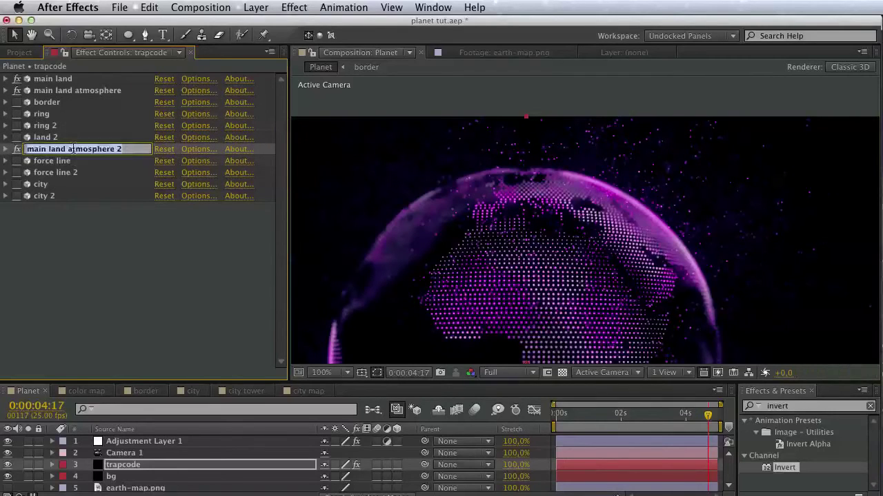
click(74, 149)
text(2)
key(Return)
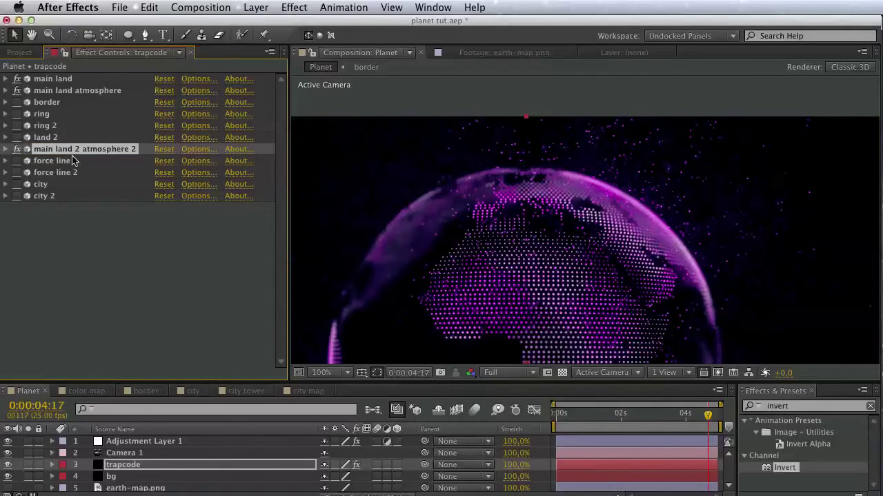
click(17, 137)
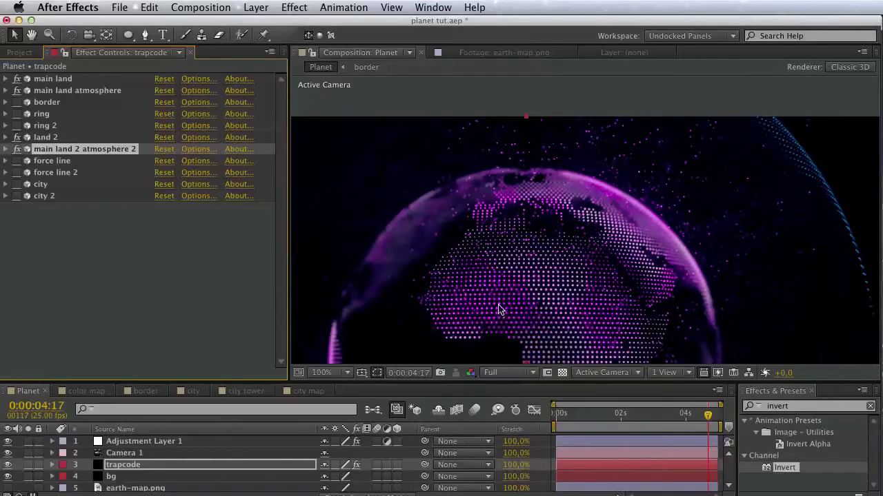
- Change the particle Color of main land 2 atmosphere 2 to the saved light blue swatch
click(5, 149)
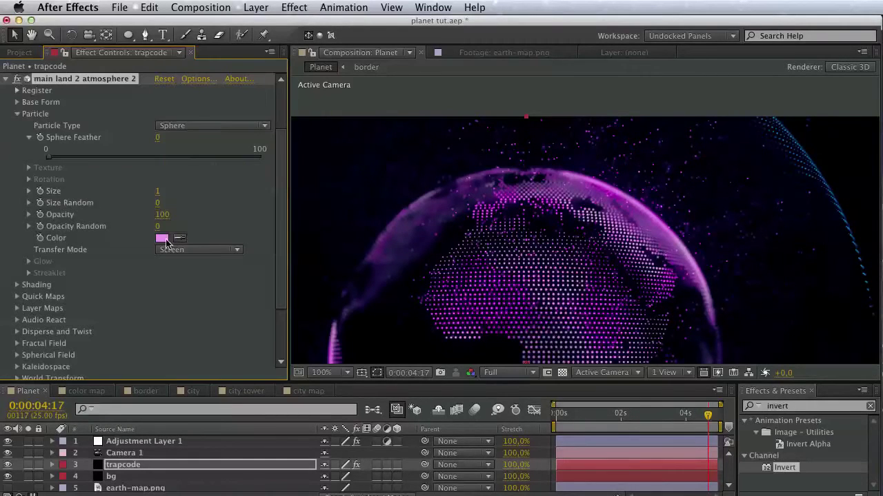
click(161, 238)
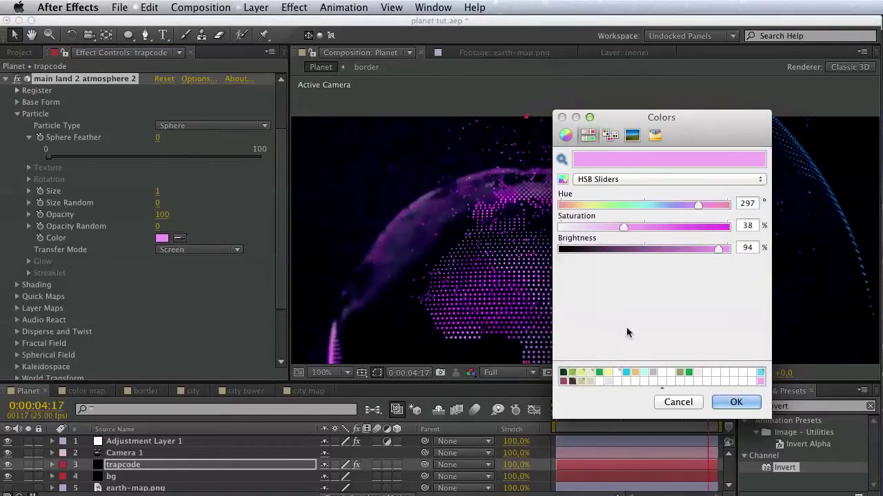
click(761, 373)
click(736, 402)
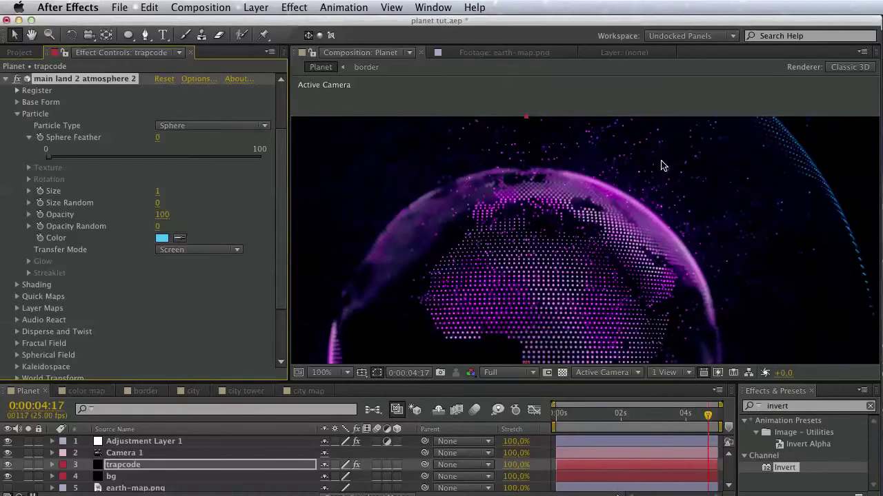
key(space)
drag(477, 279, 550, 194)
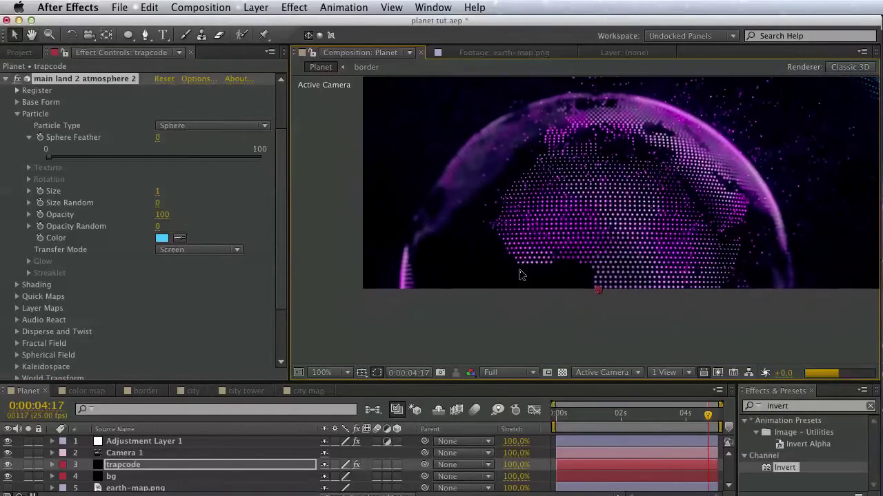
key(space)
mouse_move(515, 278)
mouse_down()
mouse_move(594, 175)
mouse_move(588, 218)
mouse_move(646, 131)
mouse_move(629, 149)
mouse_up()
key(v)
- Set Size X, Size Y and Size Z to 1100 in the Base Form of main land 2 atmosphere 2
click(18, 114)
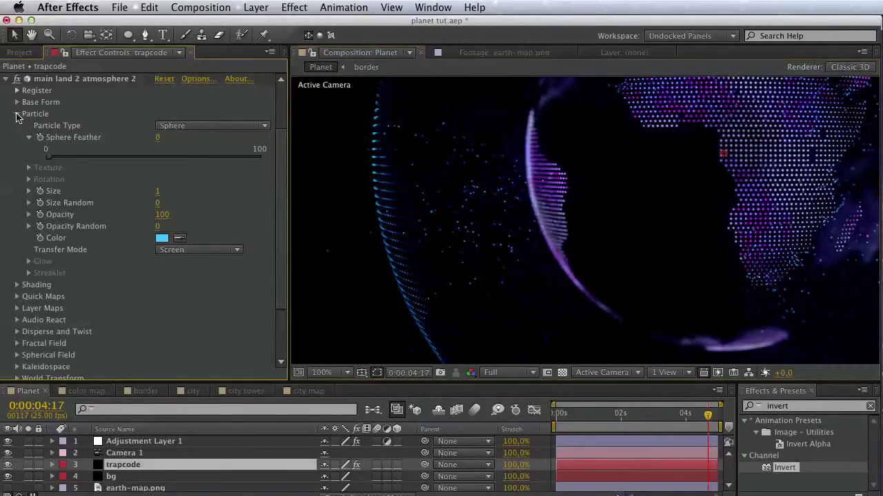
click(18, 173)
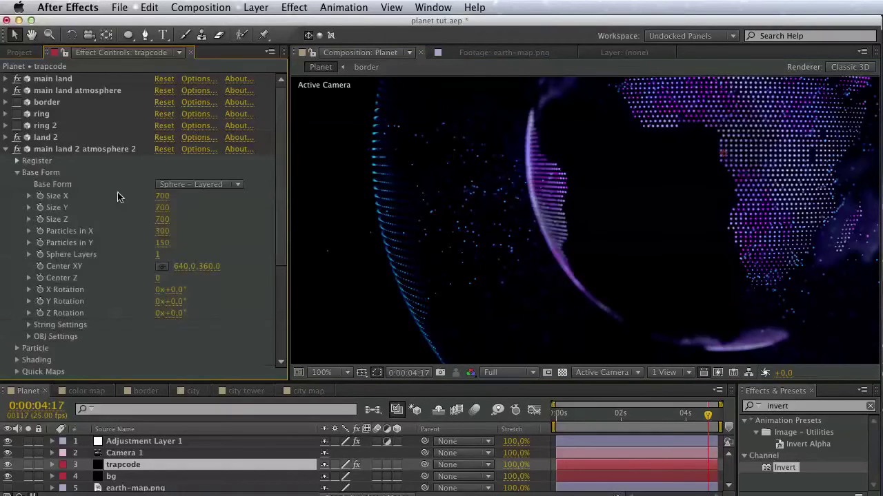
click(163, 196)
text(1100)
key(Tab)
text(11)
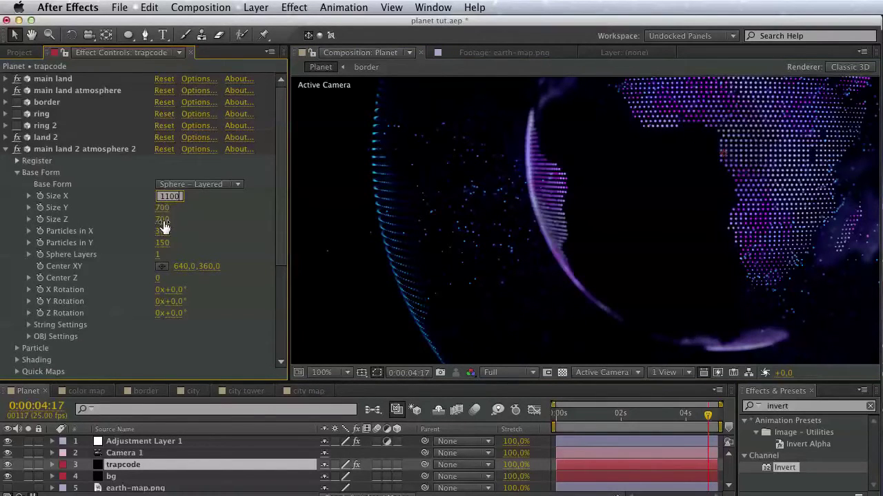
text(00)
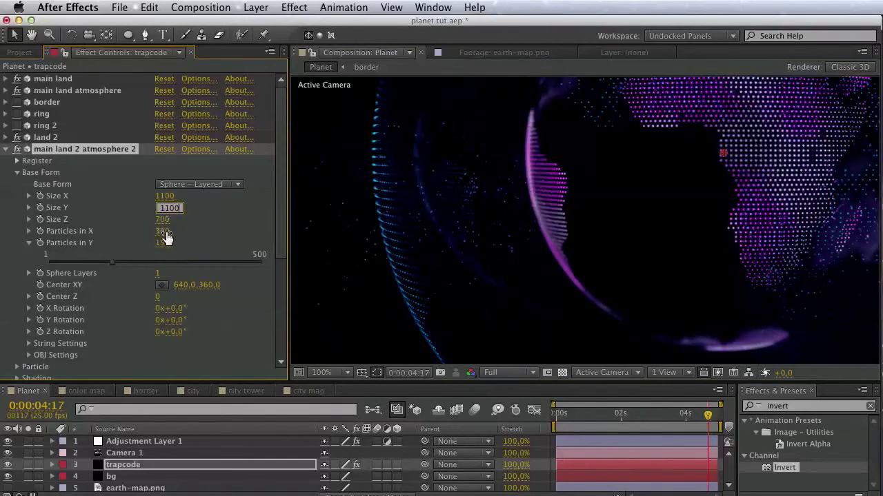
key(Tab)
text(1)
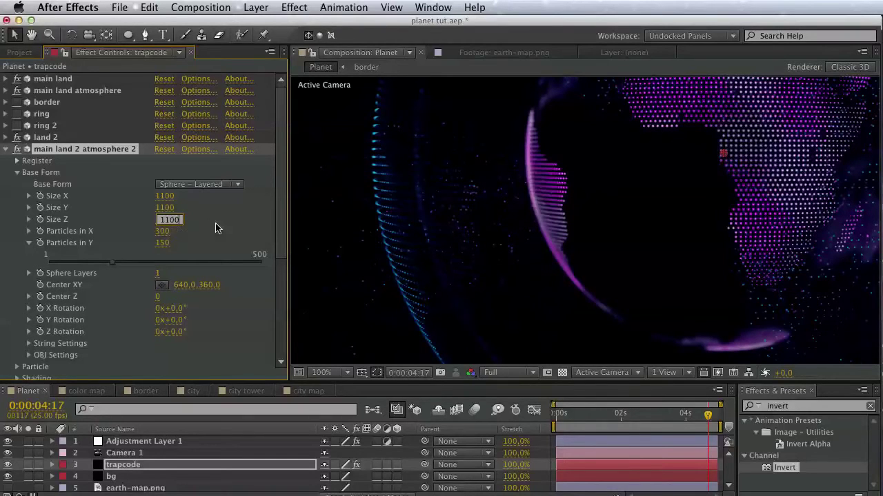
key(Return)
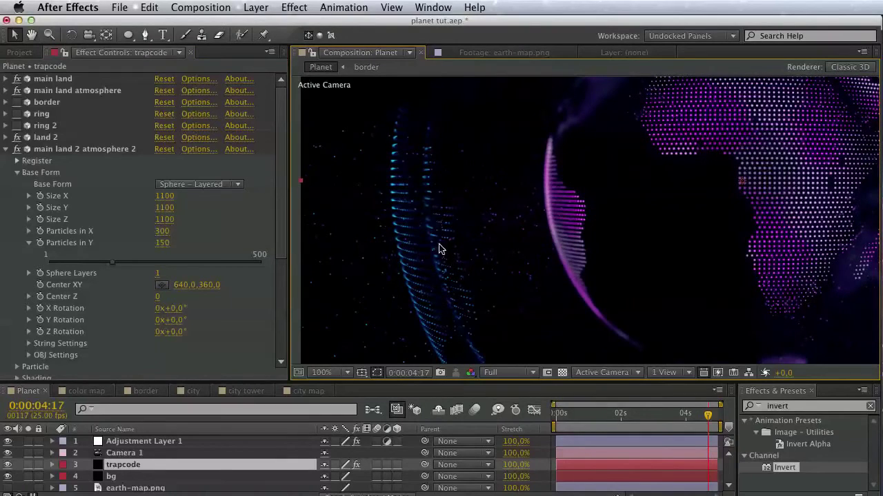
- Set the Fractal Field Min value of main land 2 atmosphere 2 to -0.3
scroll(186, 355, down, 5)
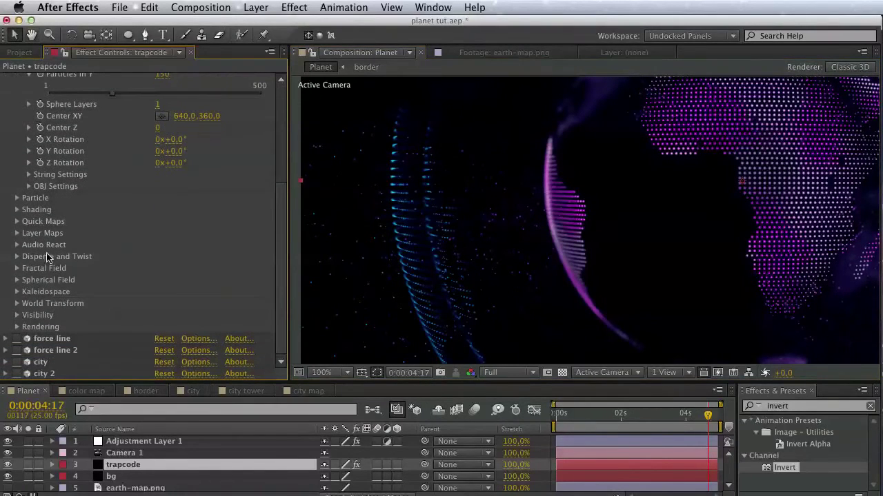
click(16, 268)
scroll(17, 274, down, 4)
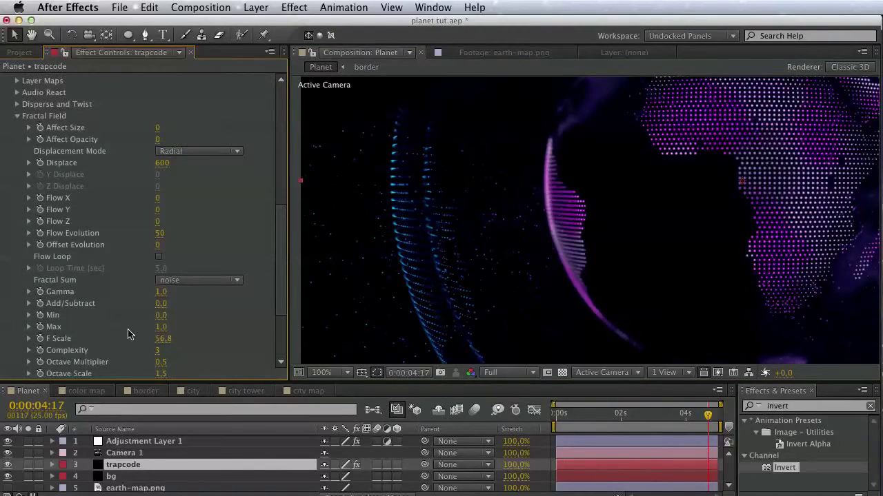
click(160, 315)
key(Return)
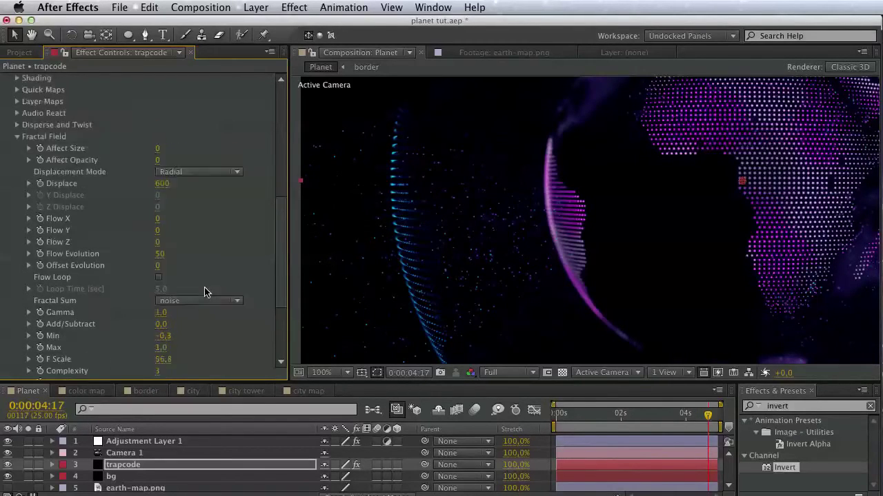
- Set Size X, Size Y and Size Z to 1300 in the Base Form of main land 2 atmosphere 2
scroll(205, 292, up, 7)
click(166, 134)
text(1300)
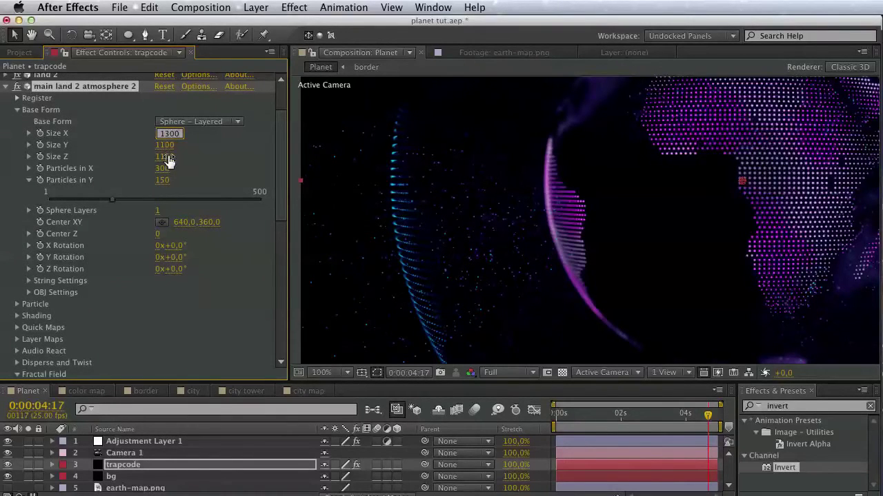
key(Tab)
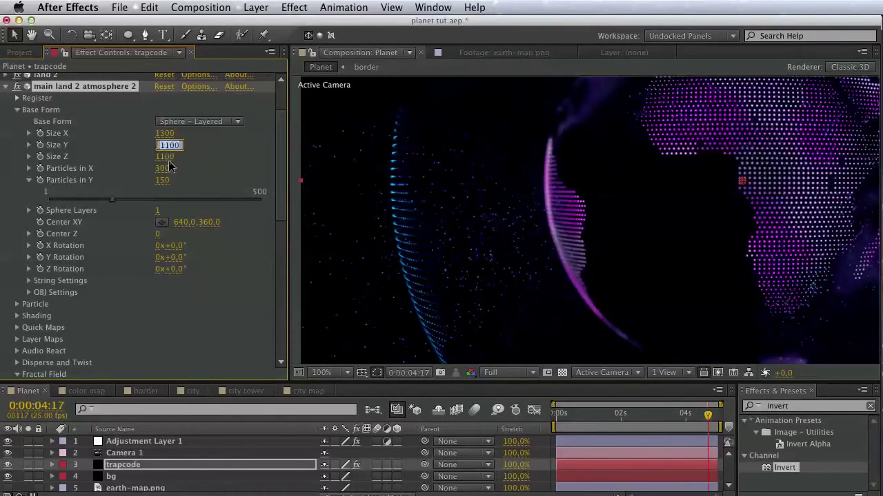
text(1300)
key(Tab)
text(1300)
key(Return)
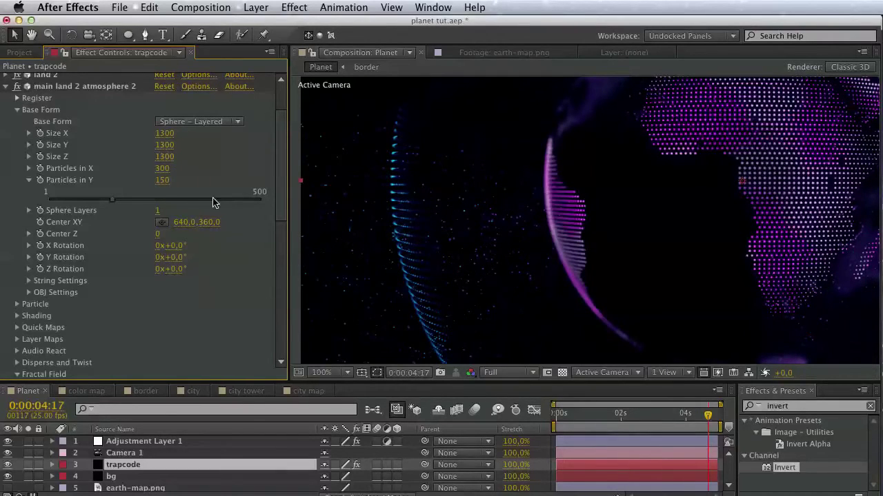
- Enable all the disabled effects on the trapcode layer, from border through city 2, and save the project
scroll(275, 197, up, 3)
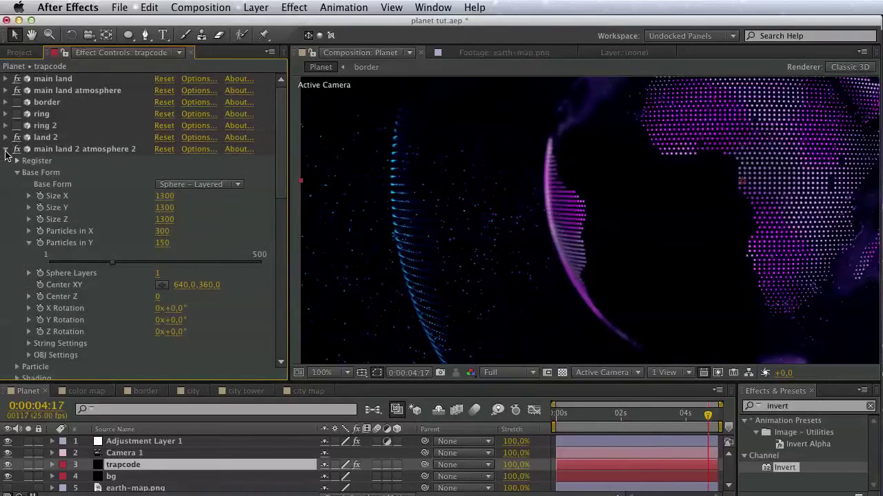
click(6, 149)
drag(19, 109, 18, 245)
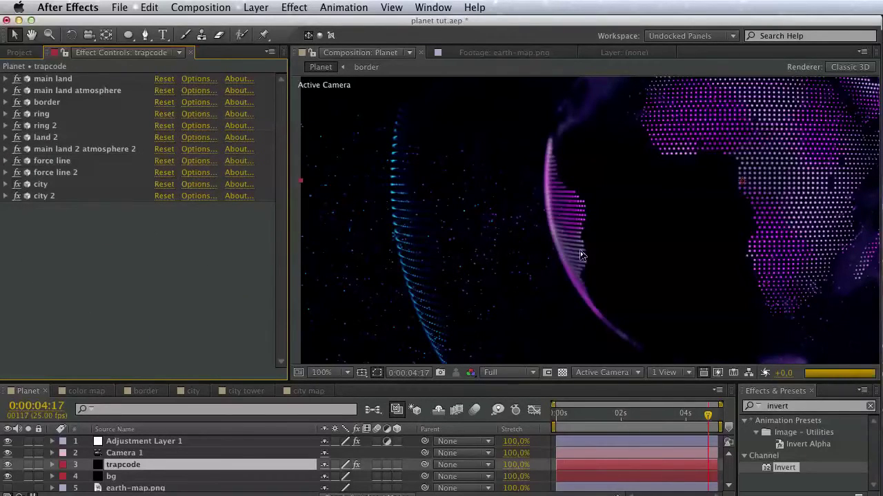
key(space)
drag(666, 240, 518, 325)
key(v)
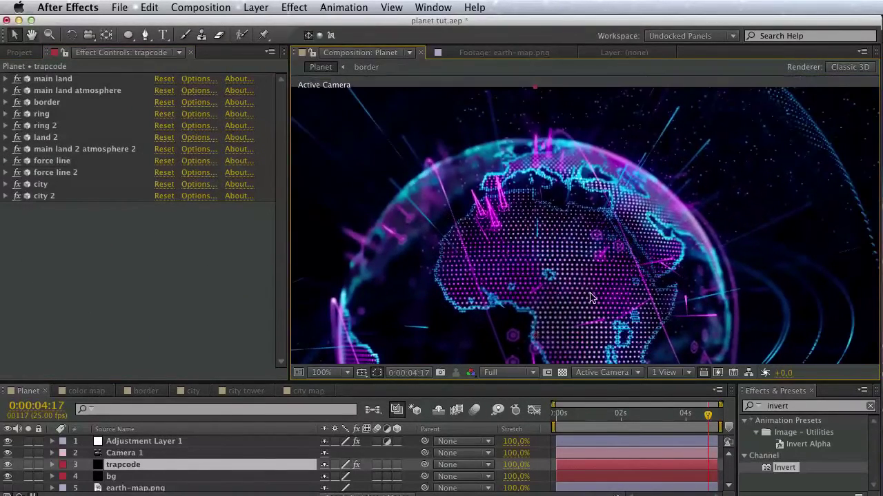
key(super+s)
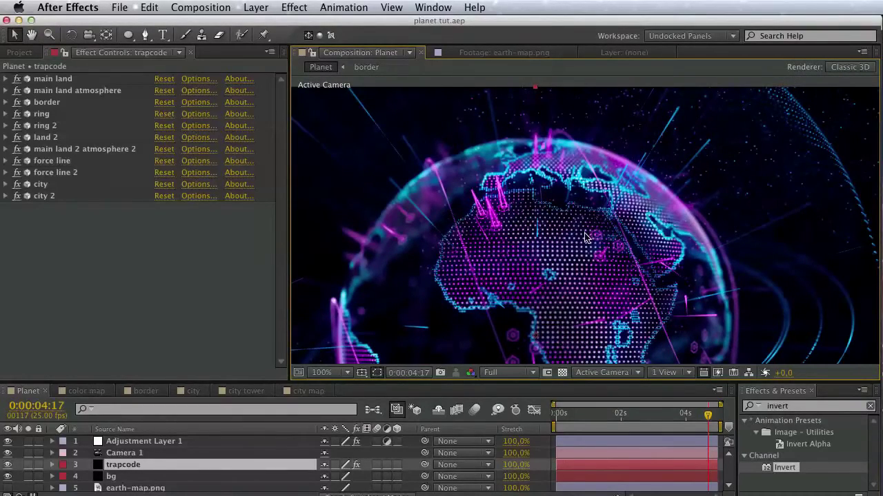
key(space)
drag(581, 231, 504, 131)
drag(555, 317, 697, 222)
drag(530, 206, 617, 283)
key(v)
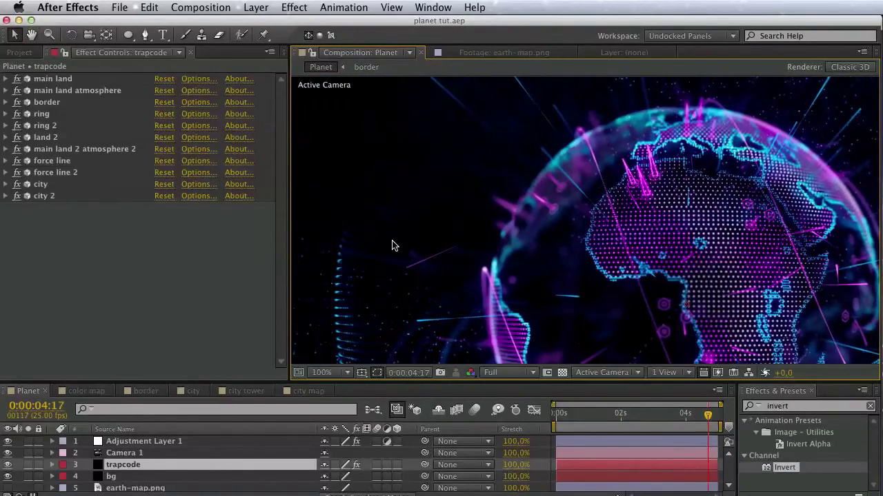
click(60, 127)
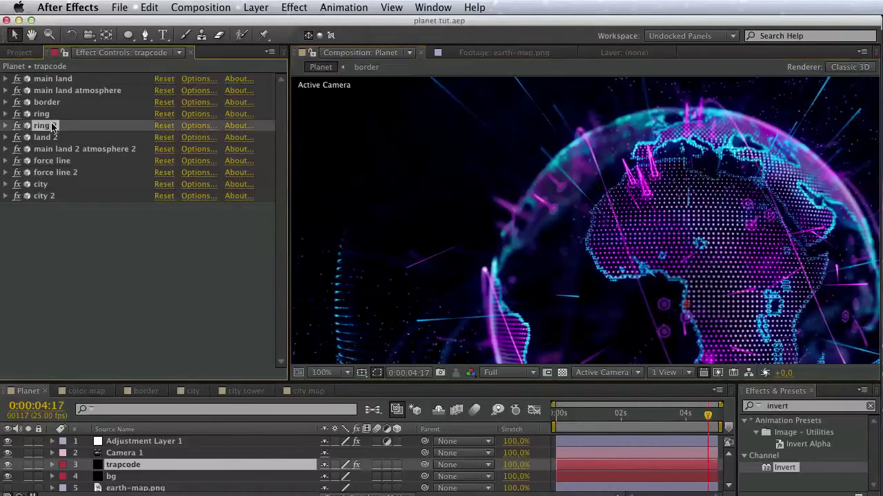
click(45, 115)
click(47, 104)
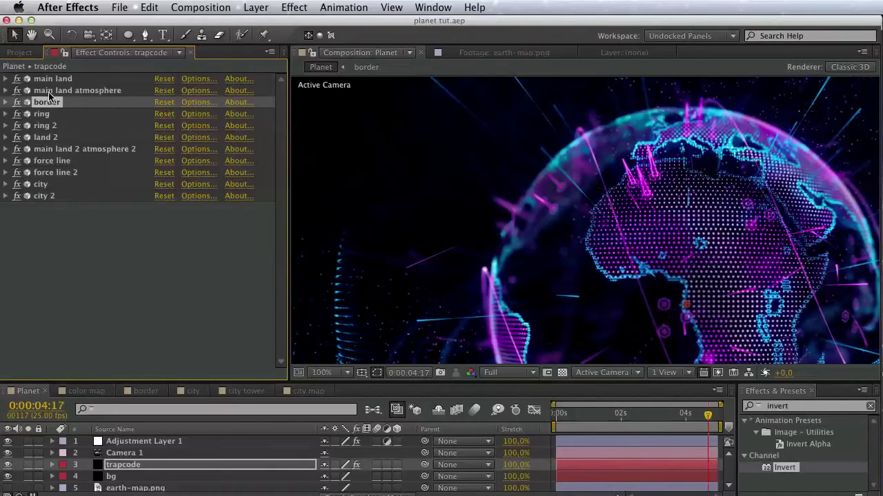
click(49, 92)
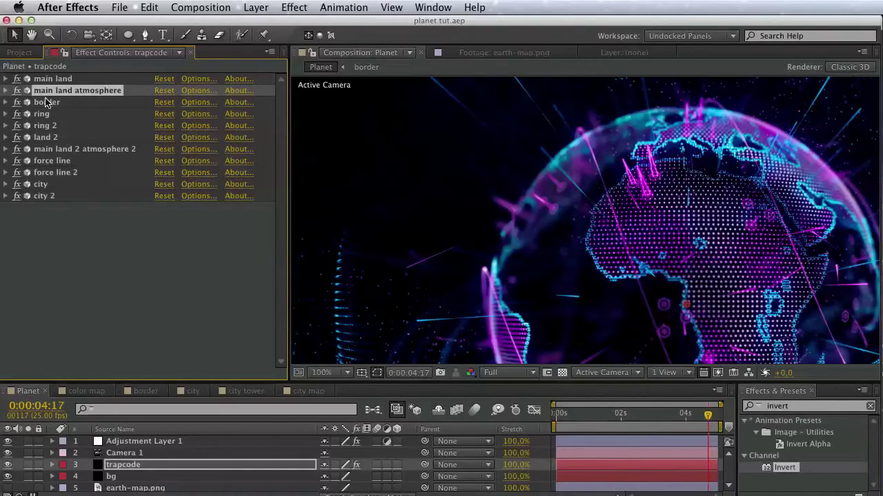
- Duplicate the city effect and rename the copy village?
click(45, 196)
click(146, 6)
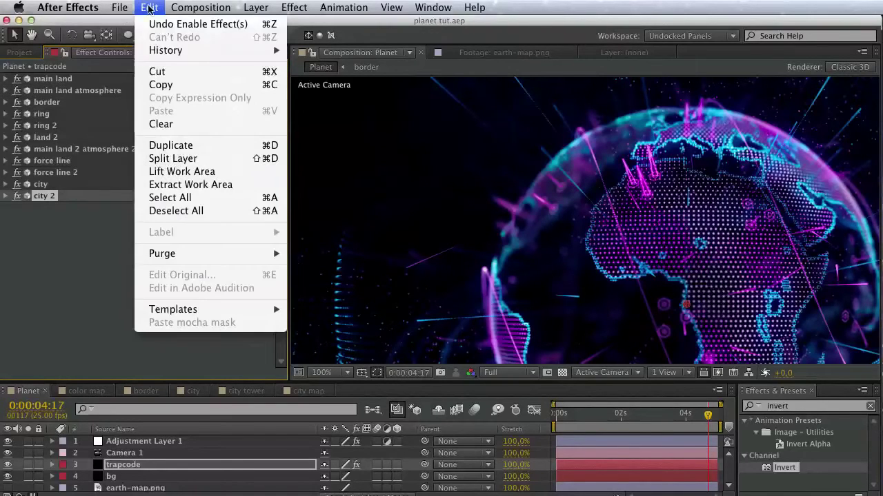
click(62, 174)
click(40, 186)
click(157, 6)
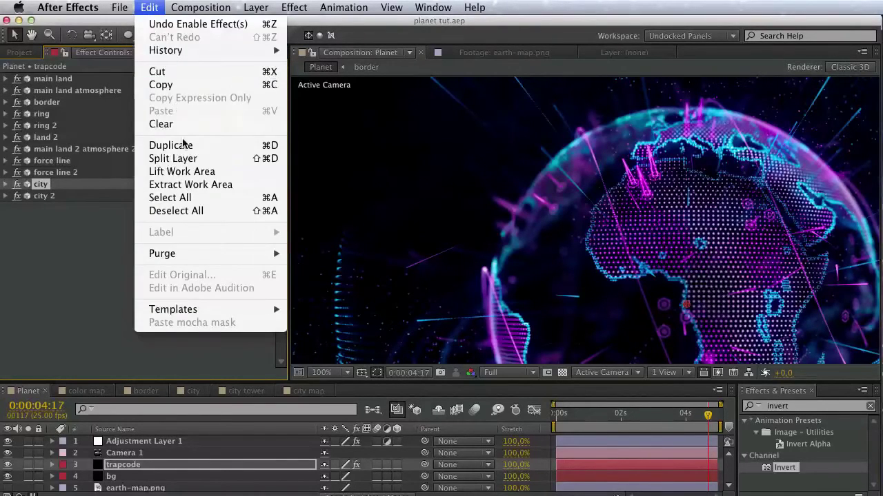
click(183, 145)
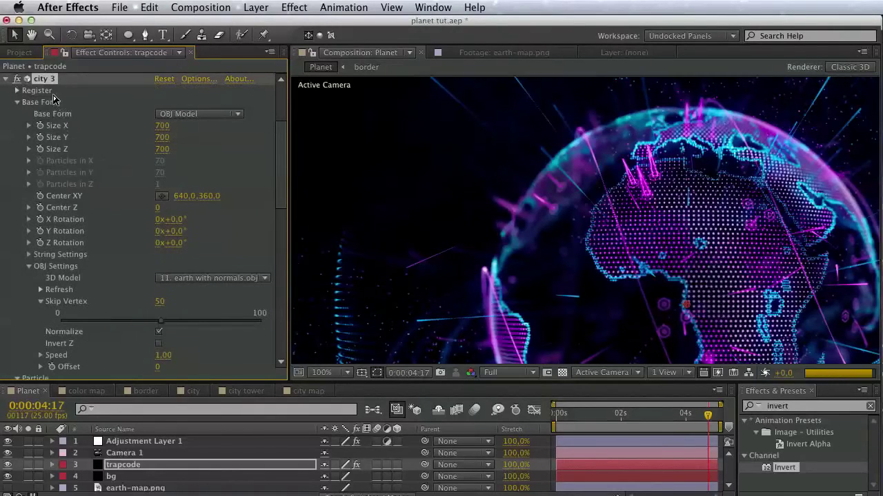
key(Return)
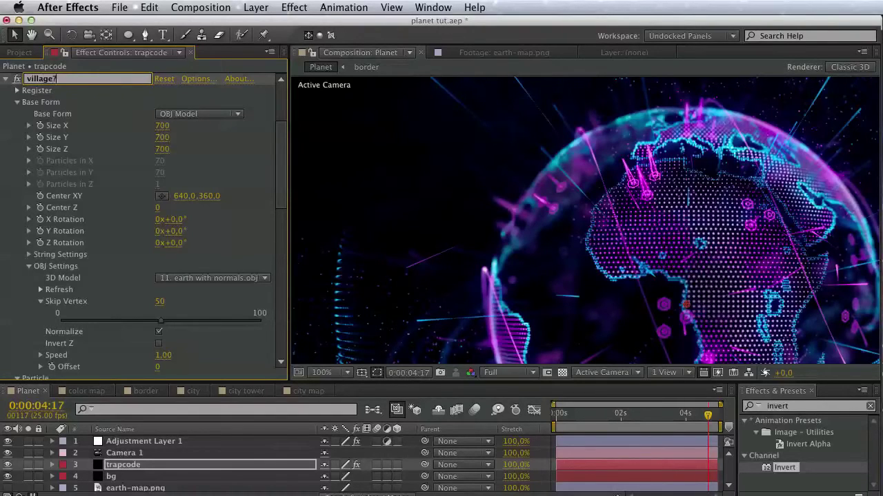
key(Return)
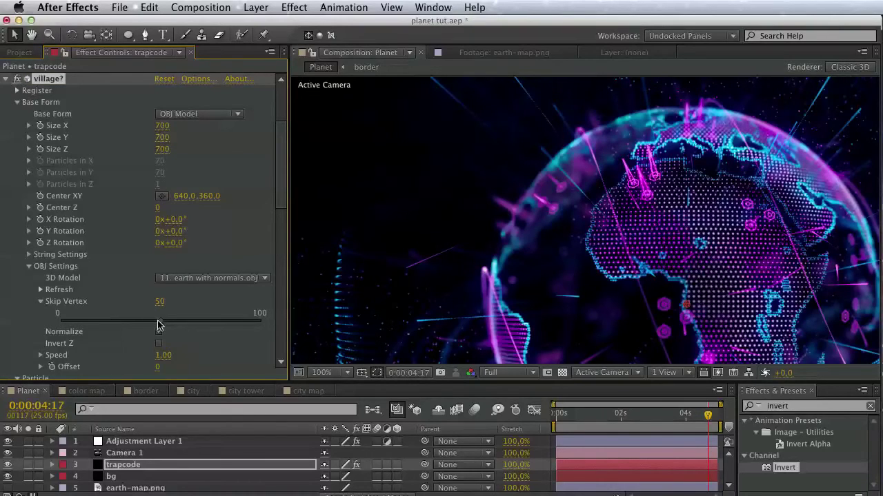
- Set Skip Vertex to 0 and the particle Size to 5 in the village? effect
drag(156, 327, 33, 324)
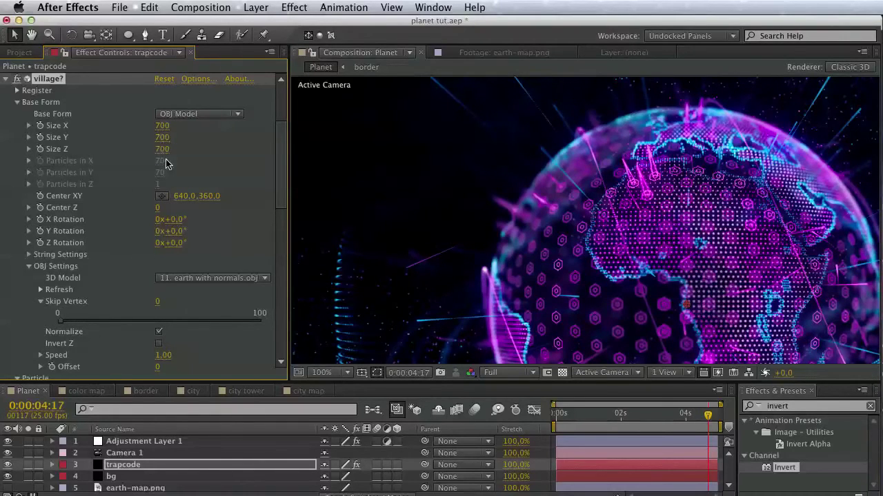
scroll(236, 251, down, 10)
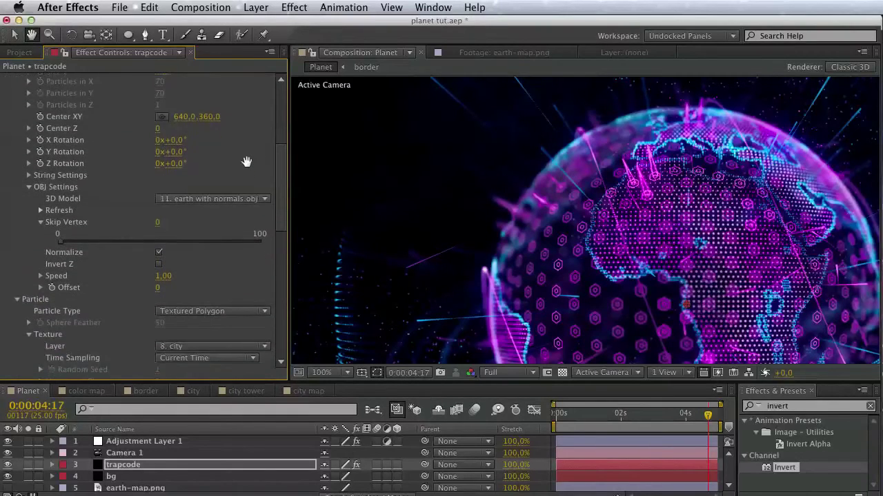
scroll(179, 206, down, 5)
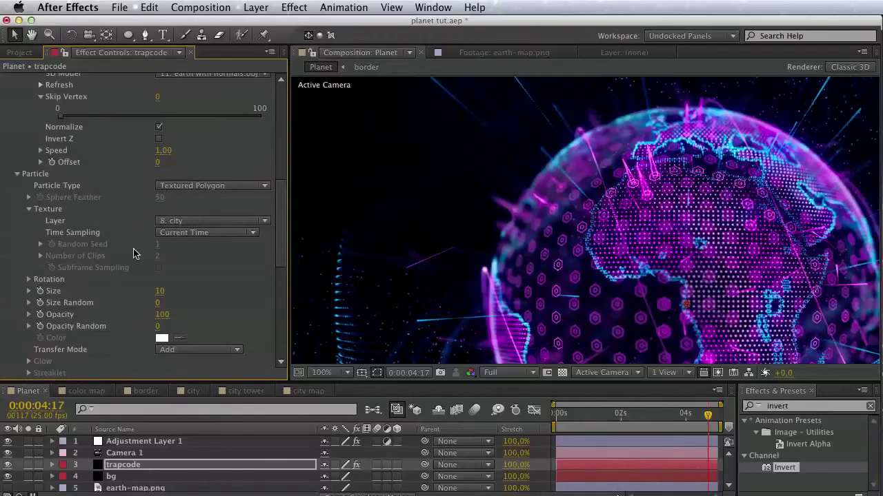
click(163, 291)
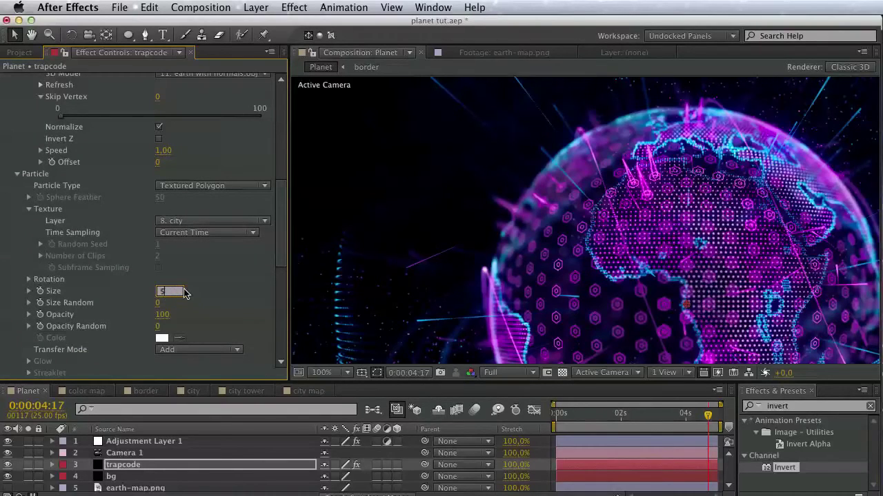
key(Return)
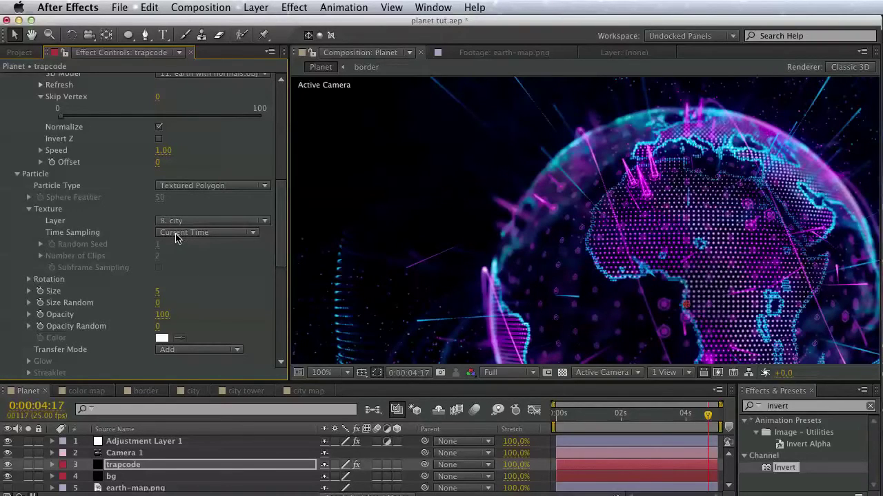
- Change the village? Particle Type to Textured Polygon Colorize and set its Color to the saved light blue swatch
click(176, 237)
click(109, 241)
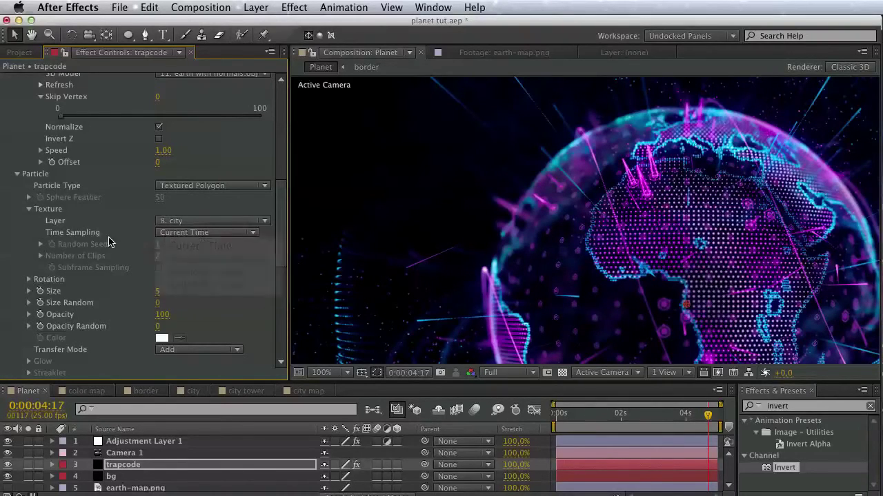
click(167, 187)
click(218, 317)
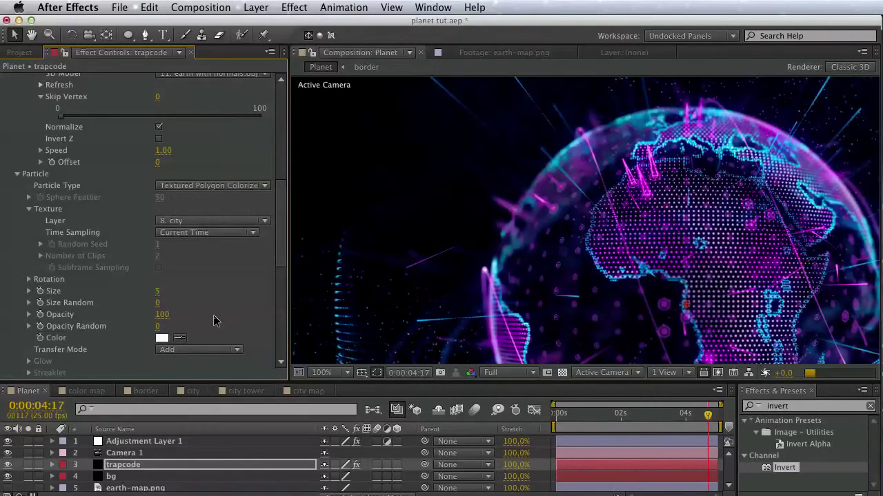
click(163, 338)
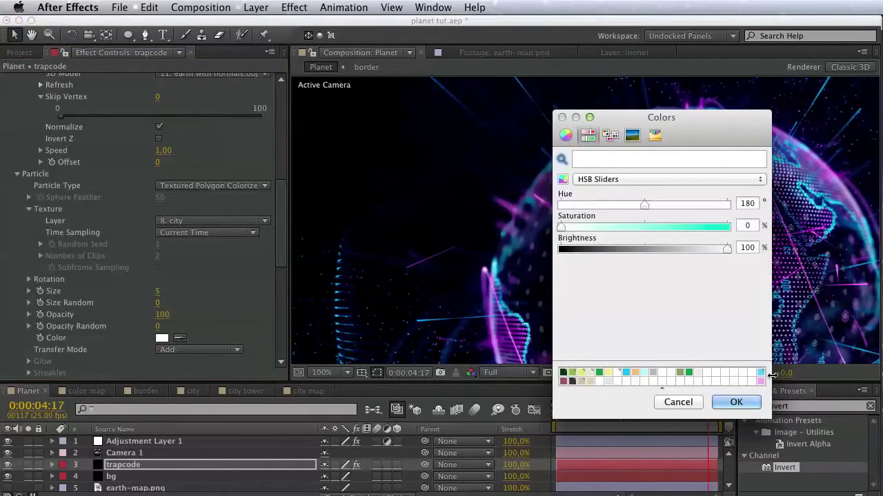
click(761, 374)
click(738, 402)
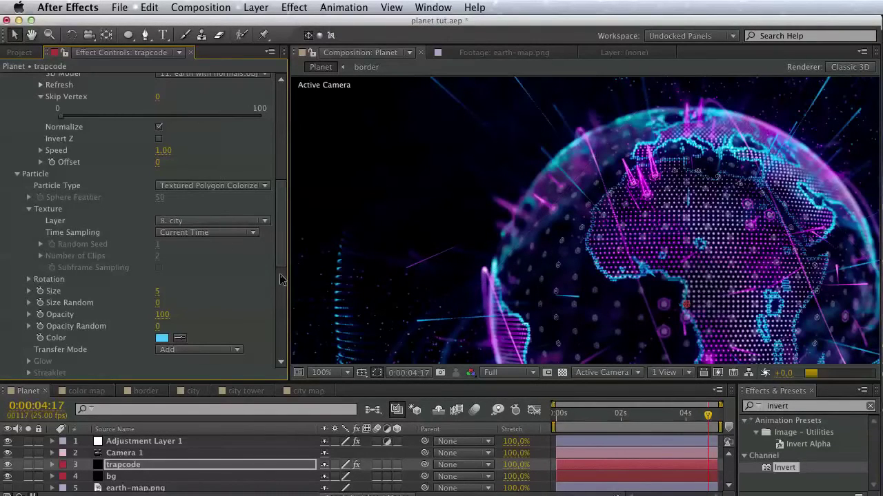
- Assign earth-map.png as the Size layer map of village? with Invert Map enabled, and save the project
drag(283, 260, 283, 329)
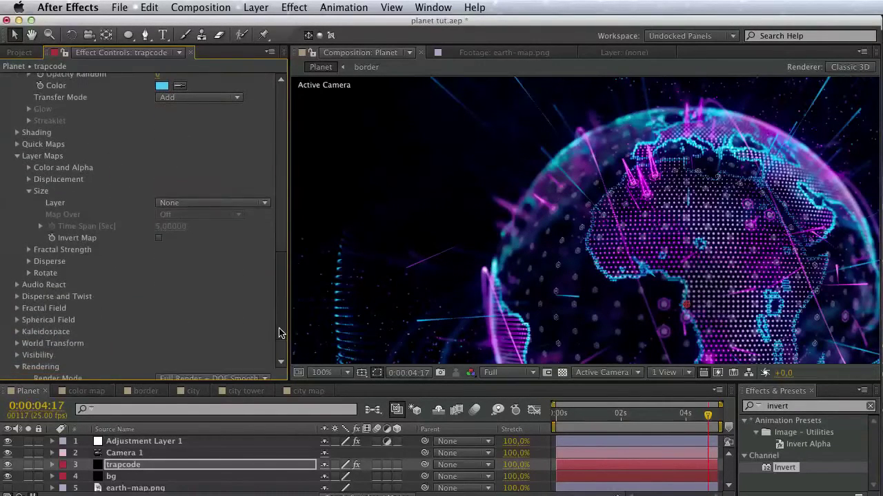
click(176, 205)
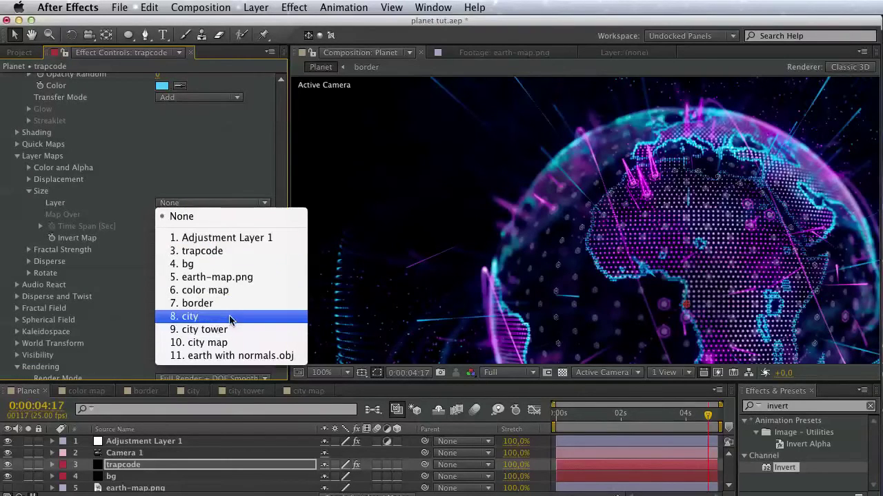
click(221, 277)
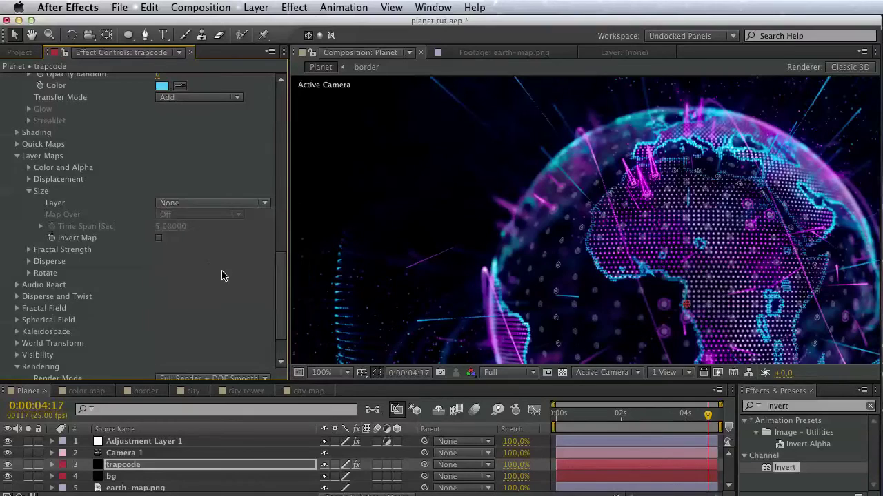
click(158, 239)
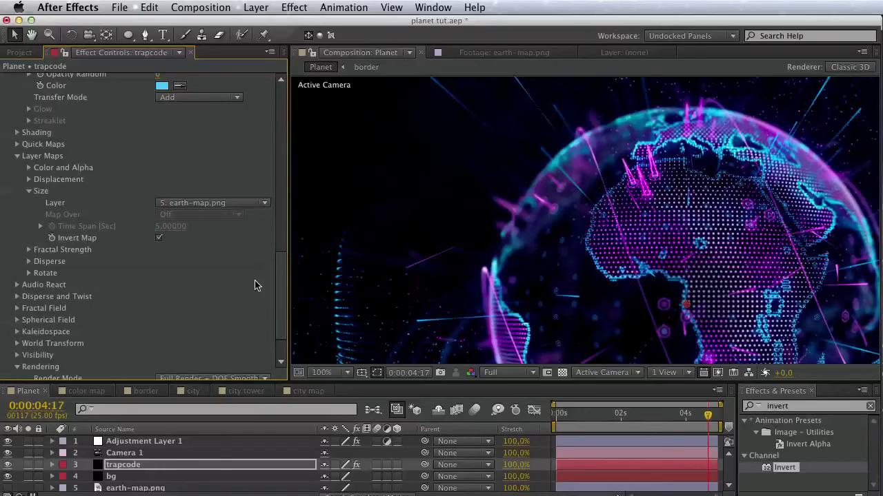
key(space)
drag(525, 293, 447, 225)
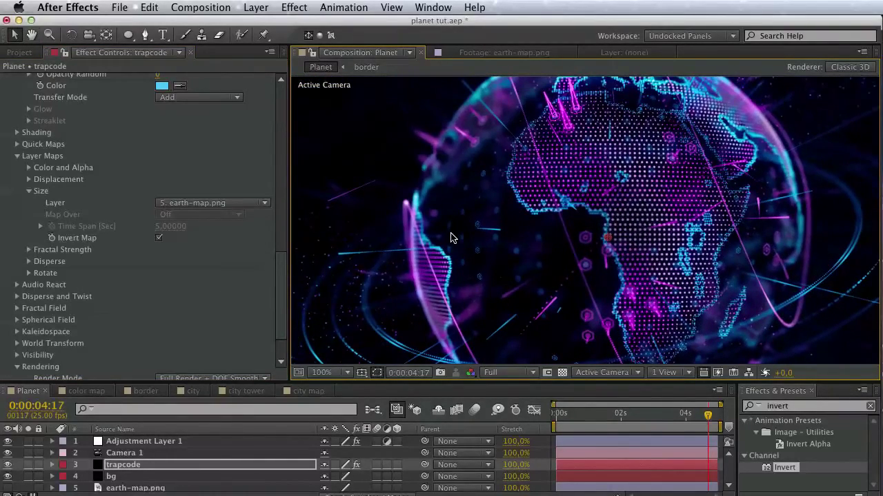
key(super+s)
- Hide the trapcode layer and create a new 1280 x 720 px black solid named plexus
click(7, 464)
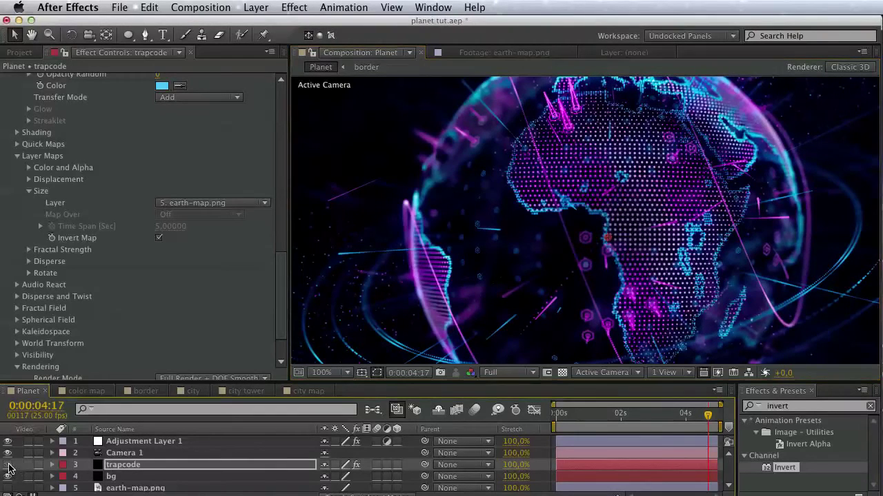
click(248, 6)
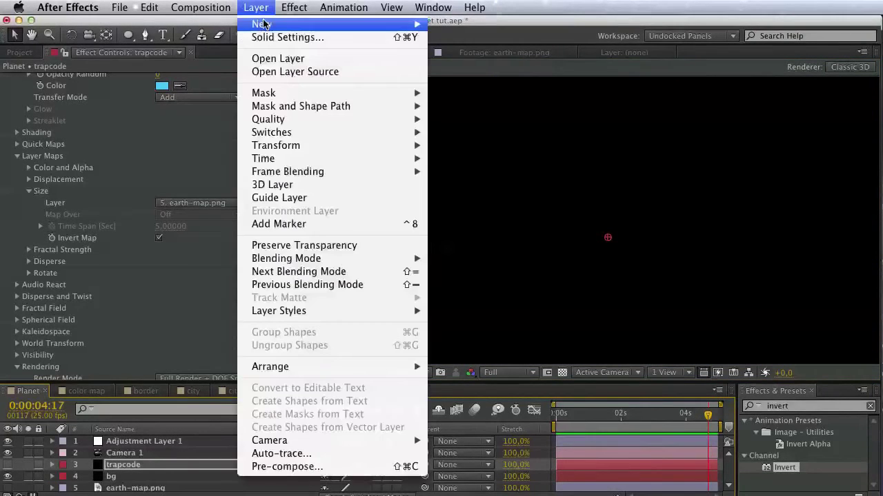
mouse_move(272, 27)
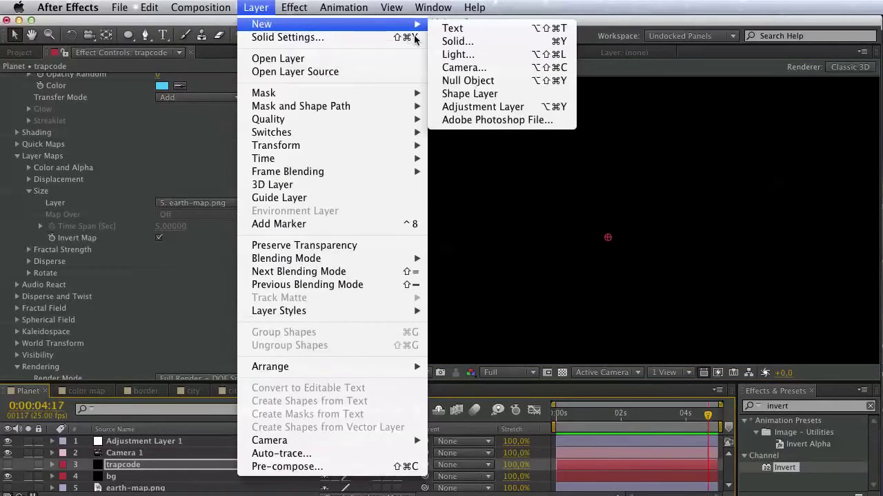
click(497, 45)
text(plexus)
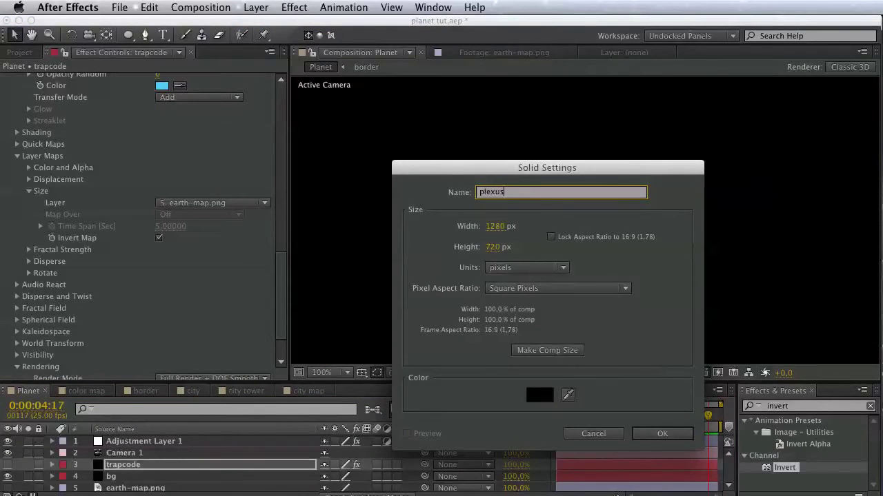
key(Return)
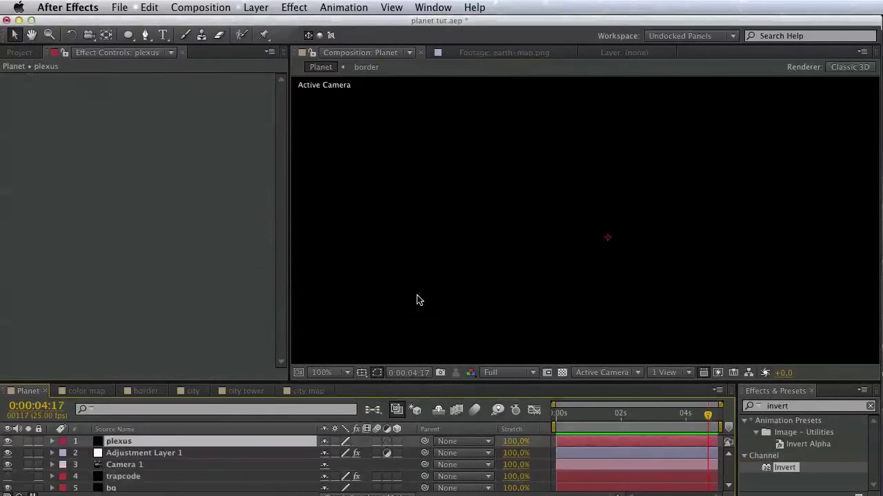
- Move the plexus layer below Camera 1 and apply the Rowbyte Plexus effect to it
drag(145, 445, 154, 475)
double_click(781, 408)
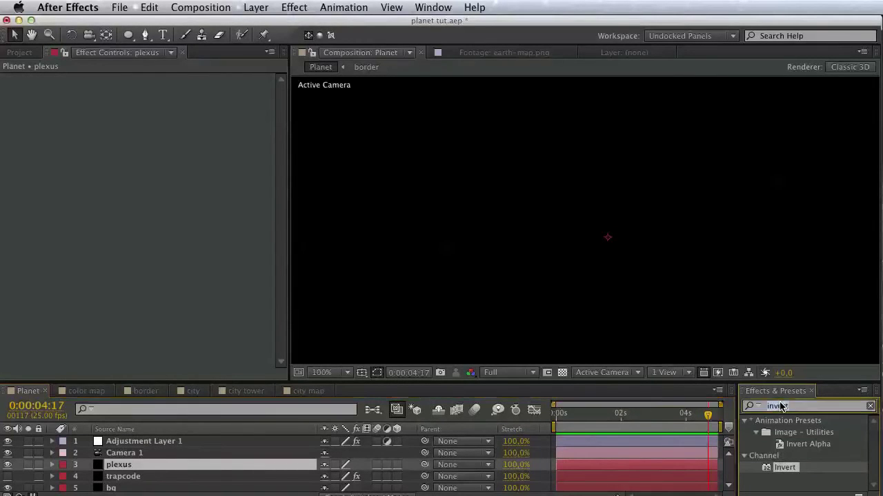
text(plexus)
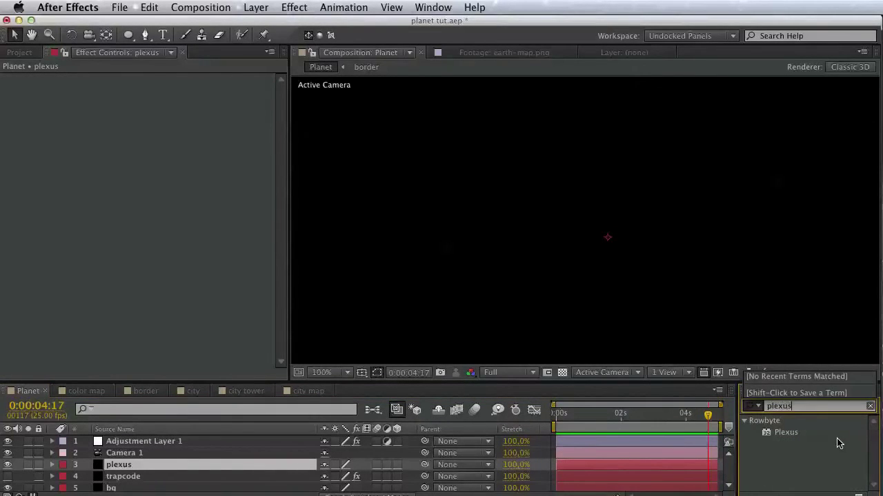
drag(796, 442, 348, 345)
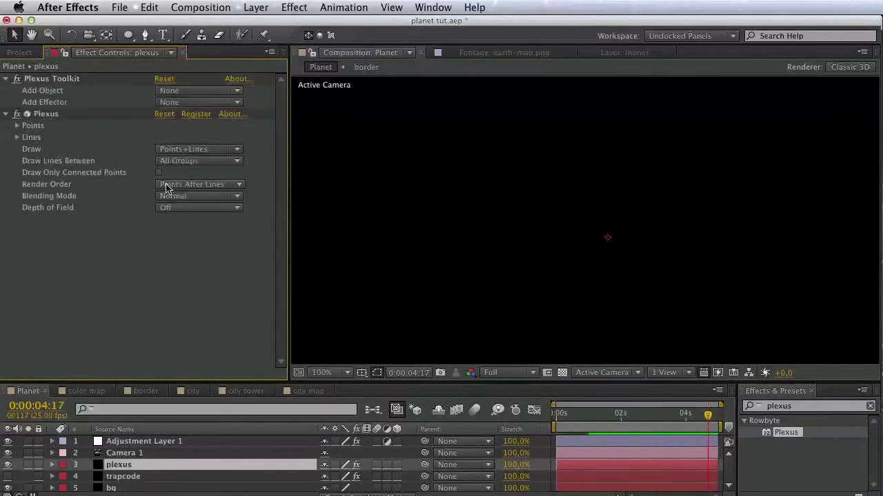
- Add an OBJ object to the Plexus effect and import earth with normals.obj from the tex folder
click(176, 103)
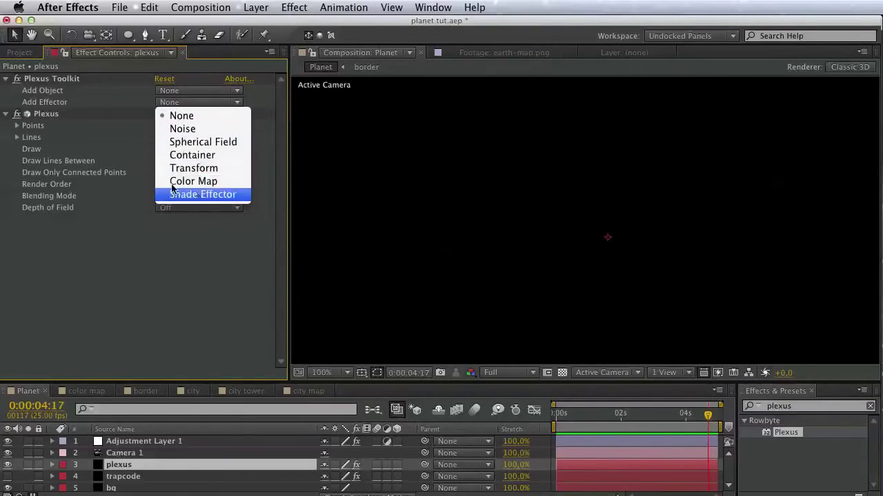
click(184, 90)
click(184, 90)
click(184, 142)
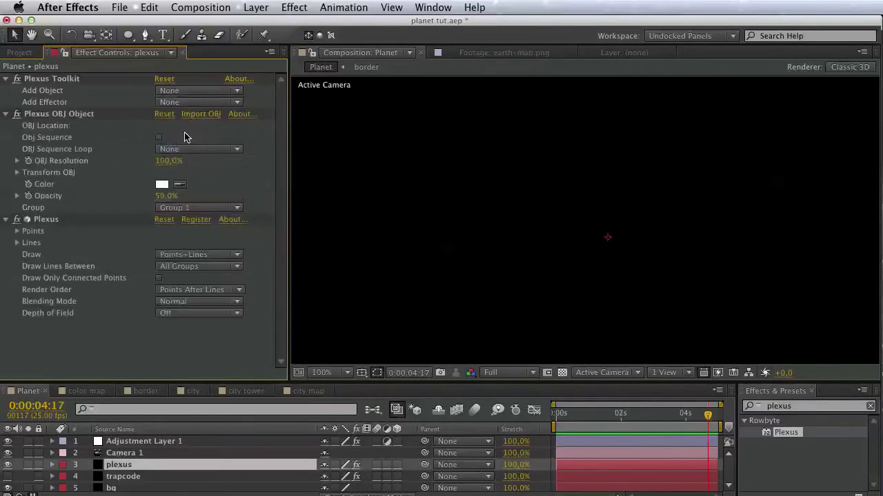
click(195, 115)
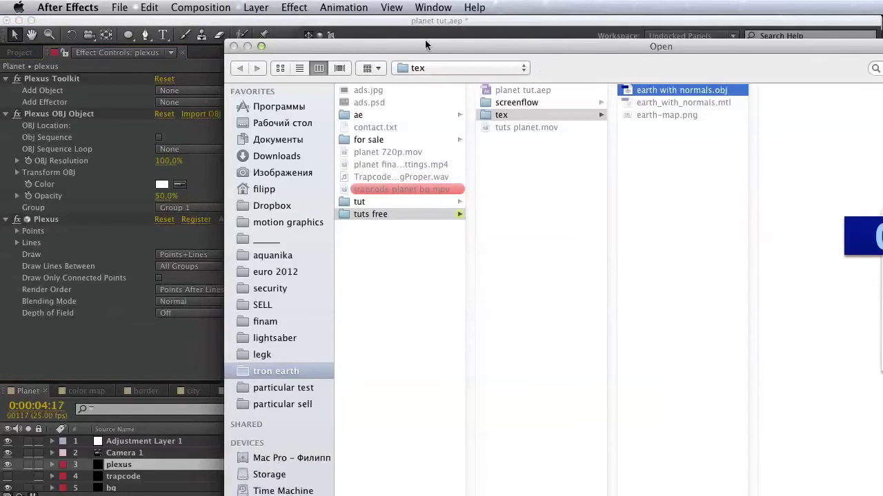
drag(439, 46, 129, 36)
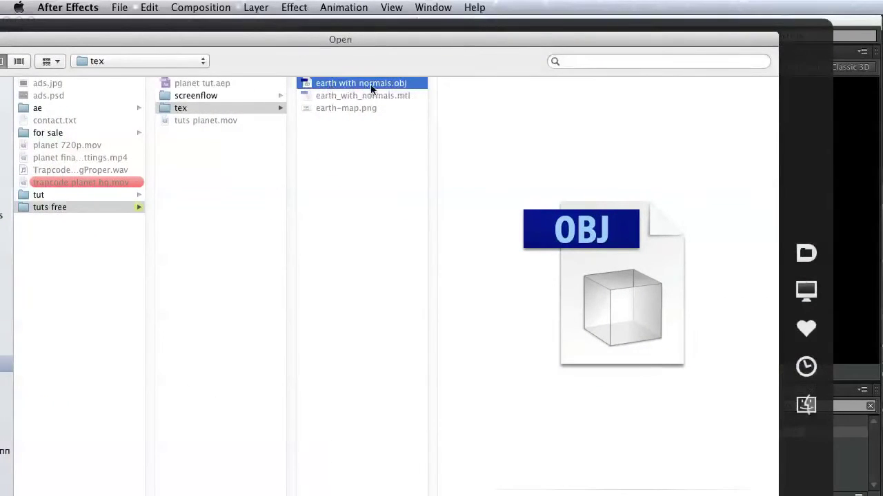
key(Return)
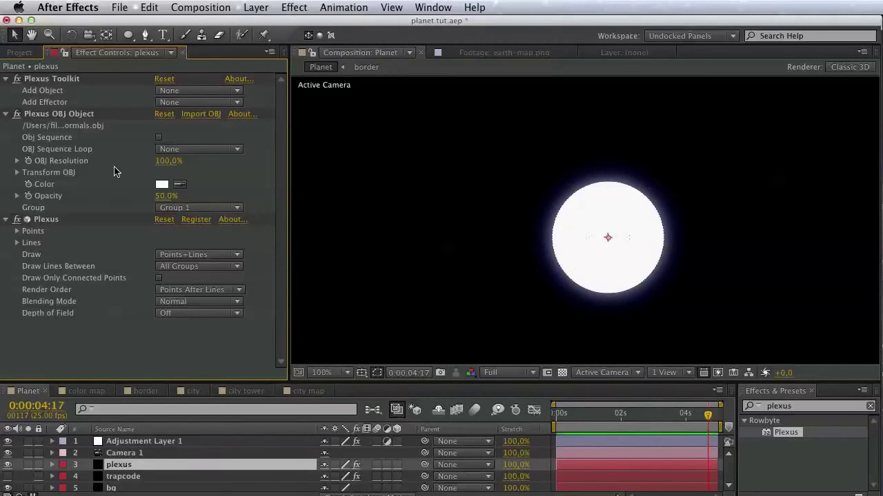
- Add a Transform effector to Plexus and enlarge the sphere to an X Scale of 538%
click(198, 102)
click(190, 171)
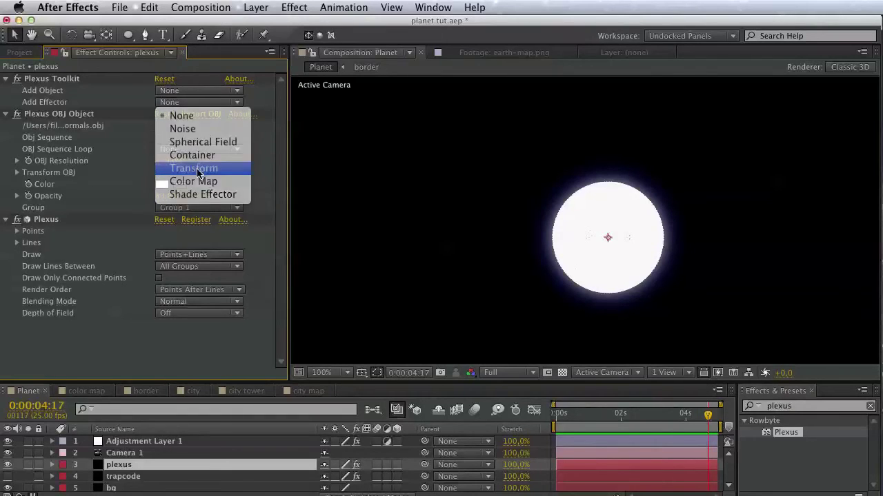
scroll(142, 238, down, 2)
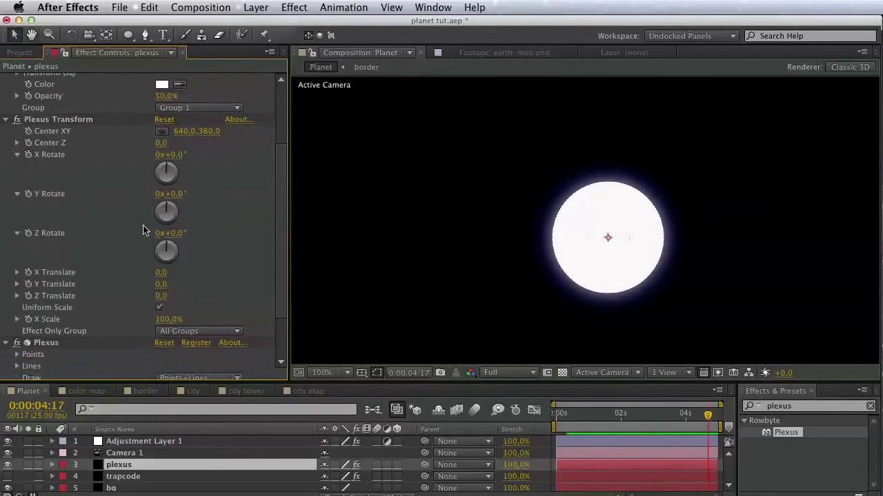
click(17, 319)
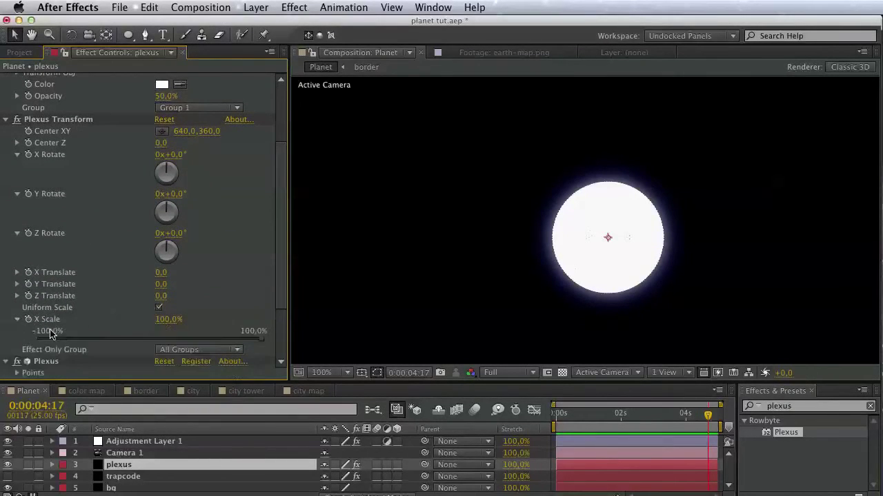
drag(163, 336, 327, 336)
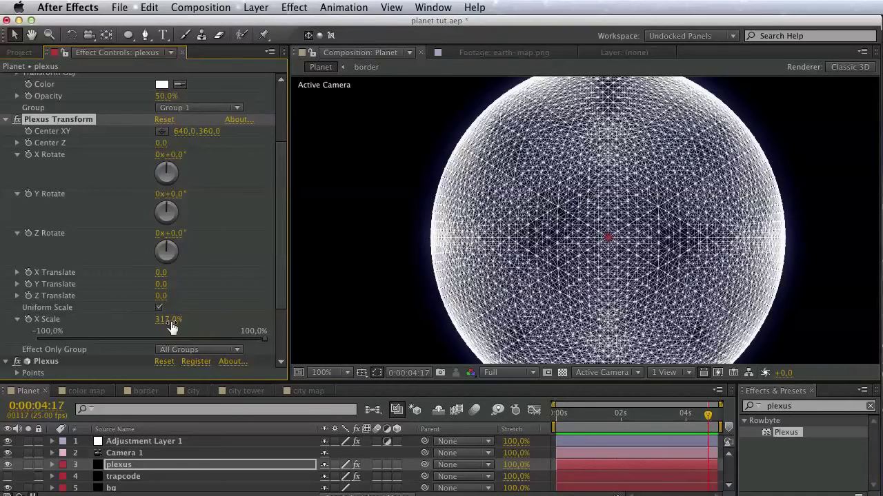
drag(169, 320, 327, 330)
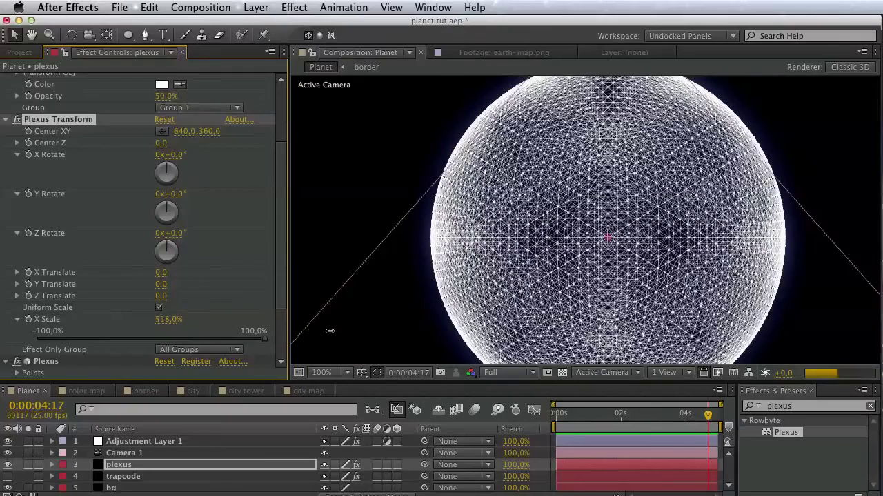
- Show the trapcode layer and match the plexus sphere to the planet with an X Scale of 350%, then 380%
click(8, 478)
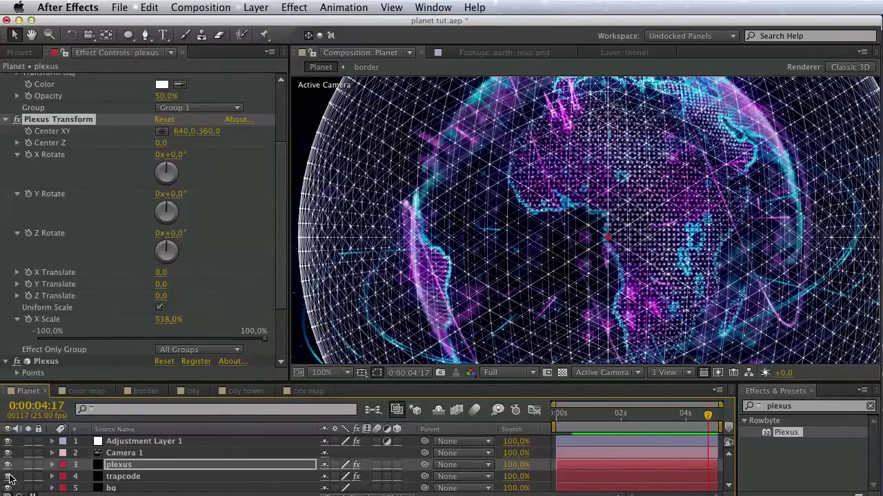
click(171, 321)
text(350)
key(Return)
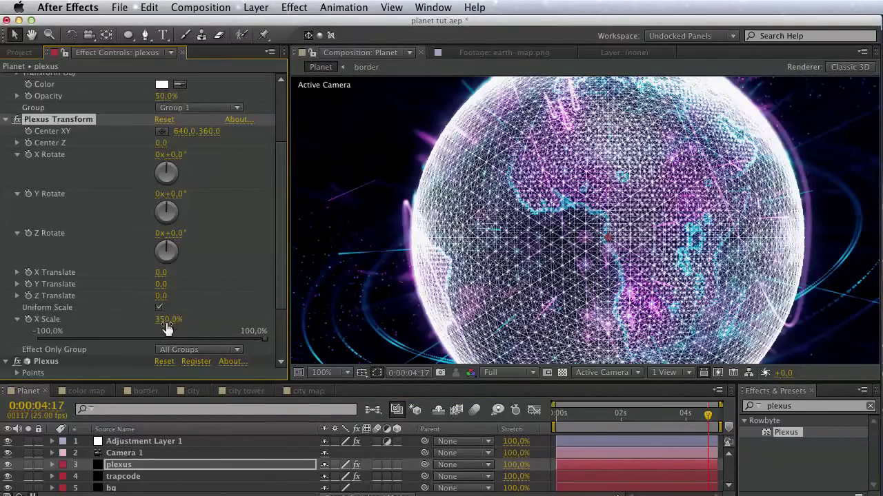
drag(475, 184, 498, 236)
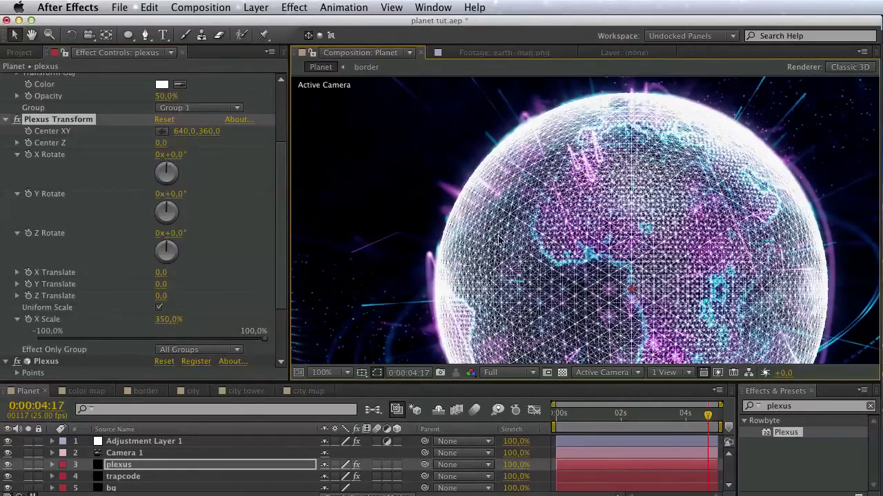
click(168, 319)
key(Return)
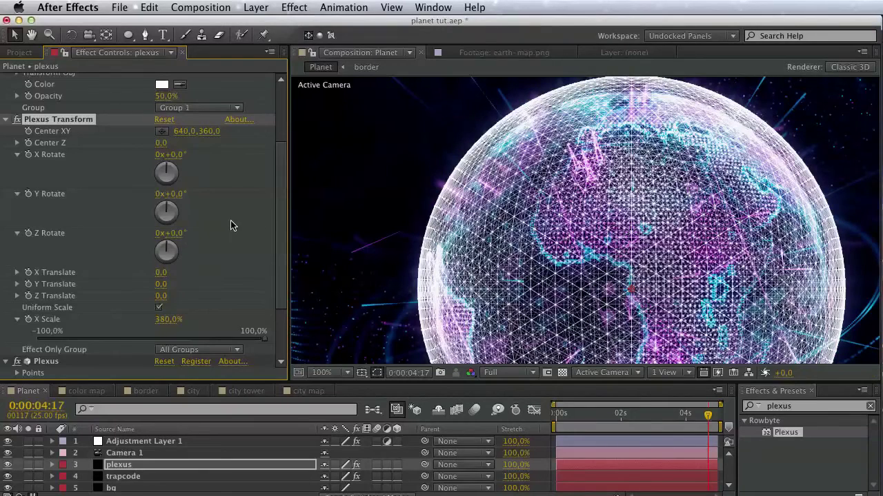
- Reduce the OBJ Resolution of the Plexus OBJ Object to 37.2%
scroll(233, 223, up, 3)
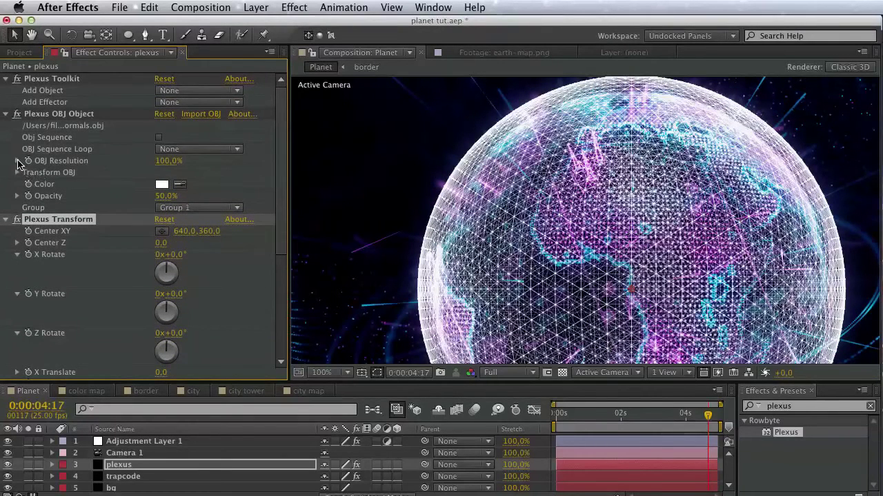
click(18, 161)
drag(210, 184, 162, 187)
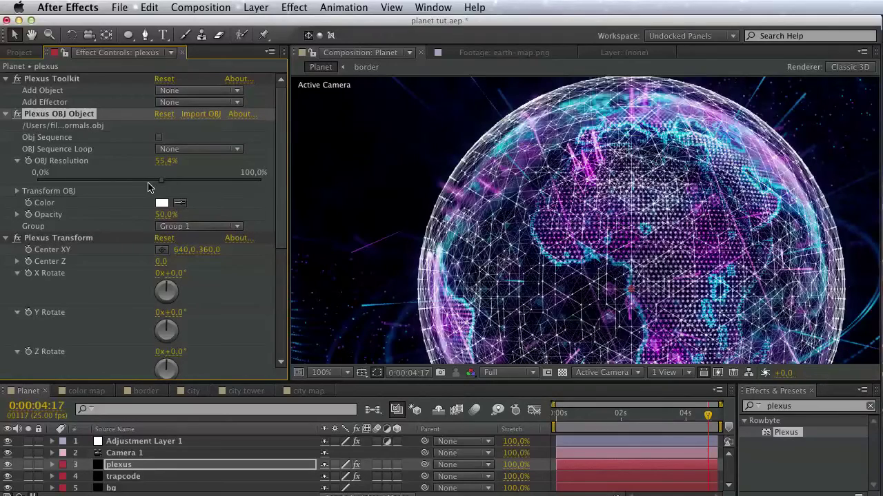
click(140, 181)
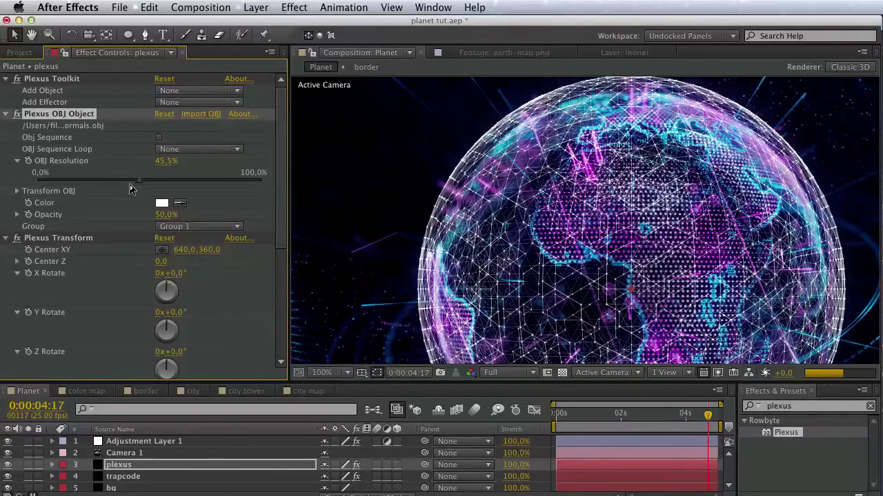
click(121, 189)
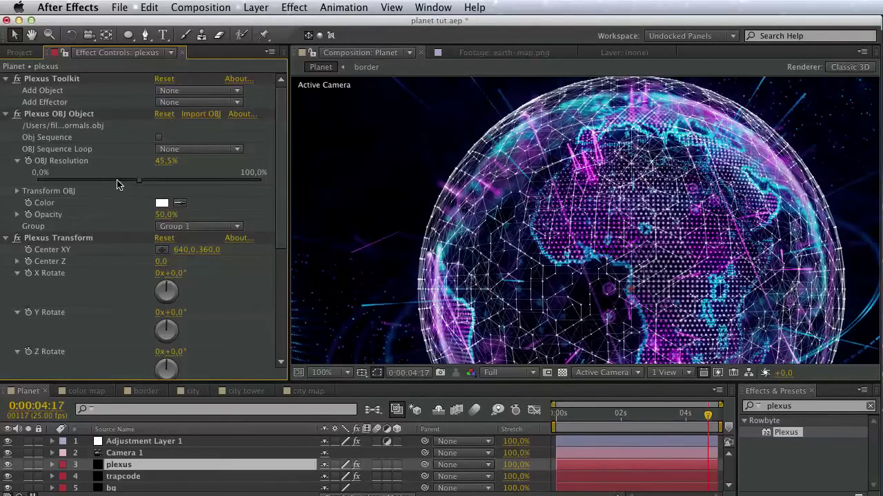
click(118, 181)
- Add a Noise effector to Plexus and set its Noise Amplitude to 100, keeping the XYZ Axis option
click(198, 102)
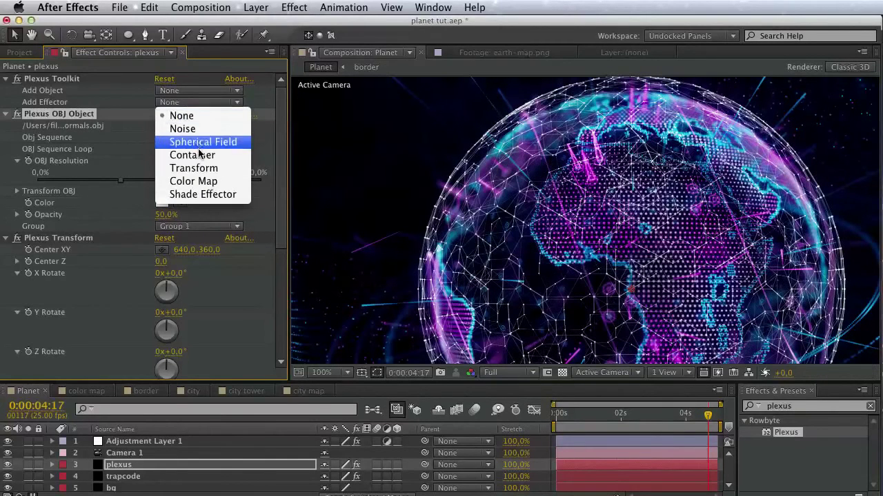
click(189, 129)
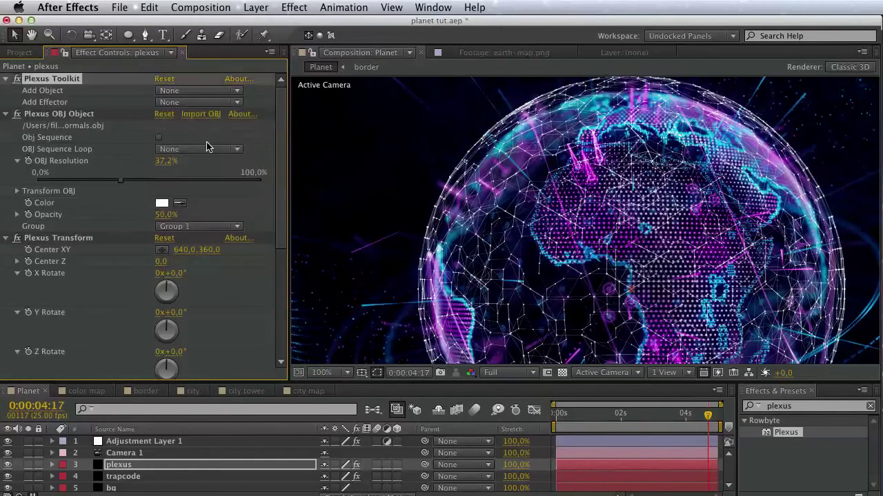
key(space)
drag(228, 292, 231, 124)
key(v)
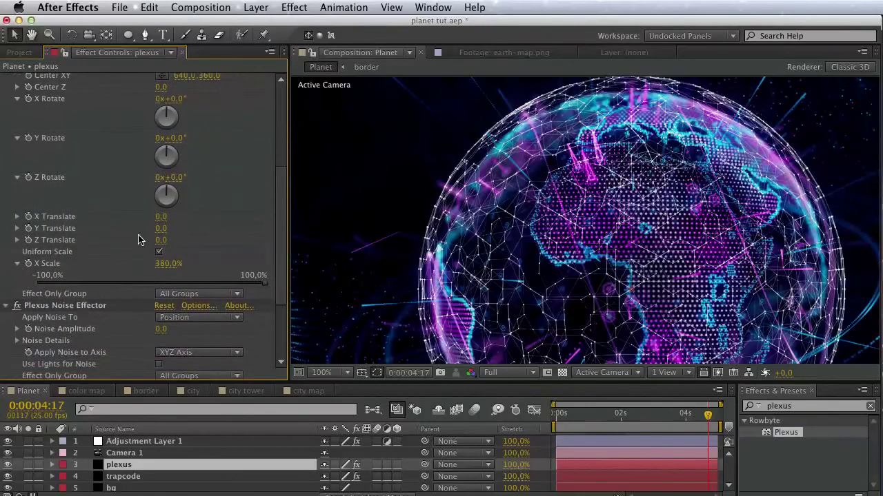
scroll(138, 240, down, 5)
click(164, 235)
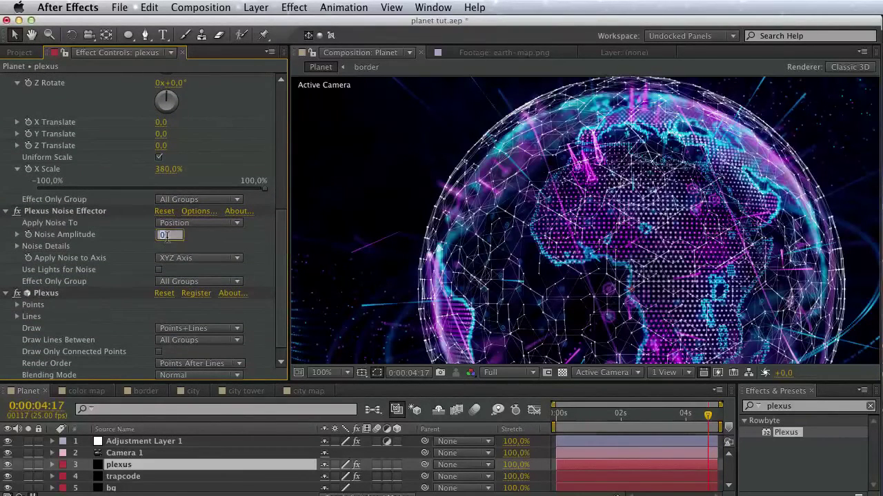
text(100)
key(Return)
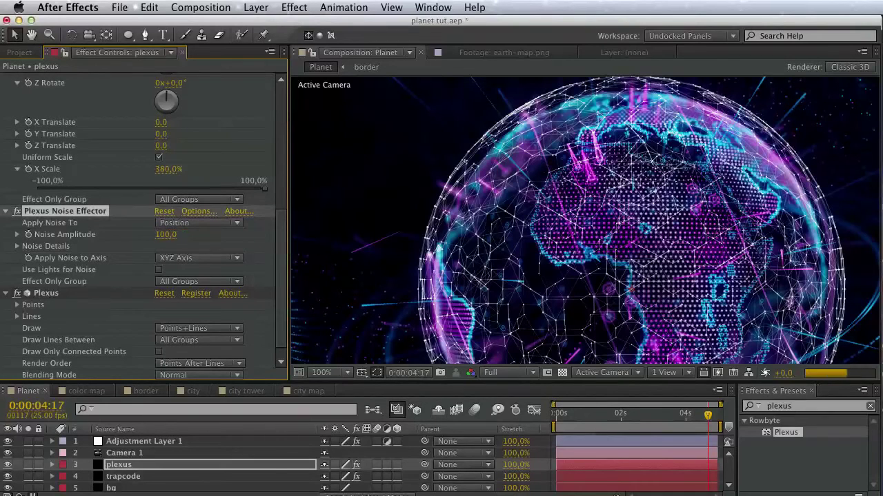
click(195, 260)
key(Escape)
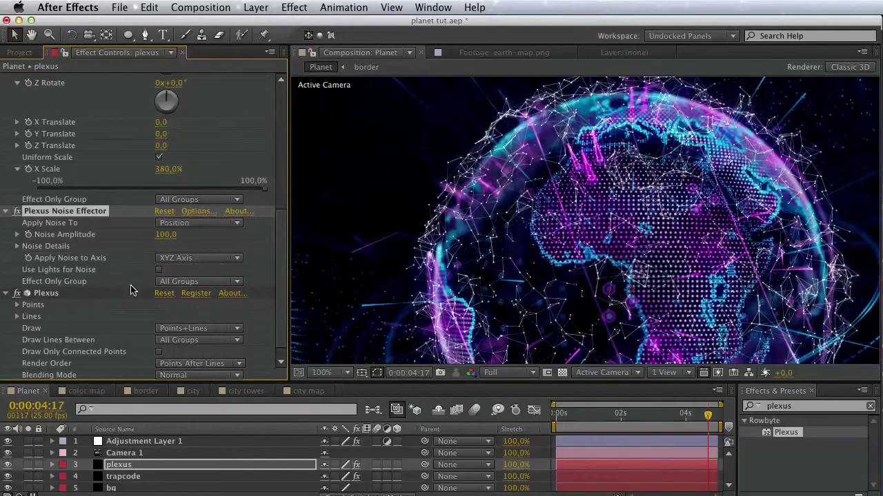
- Set the Plexus Lines Fade-Out Distance to 50 and Max No. of Points to Search to 4
scroll(121, 304, down, 1)
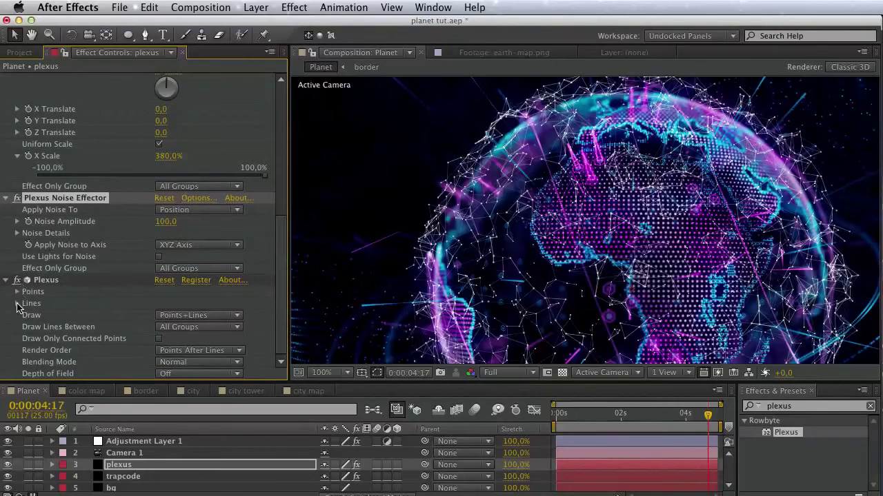
click(17, 303)
scroll(18, 307, down, 2)
click(166, 303)
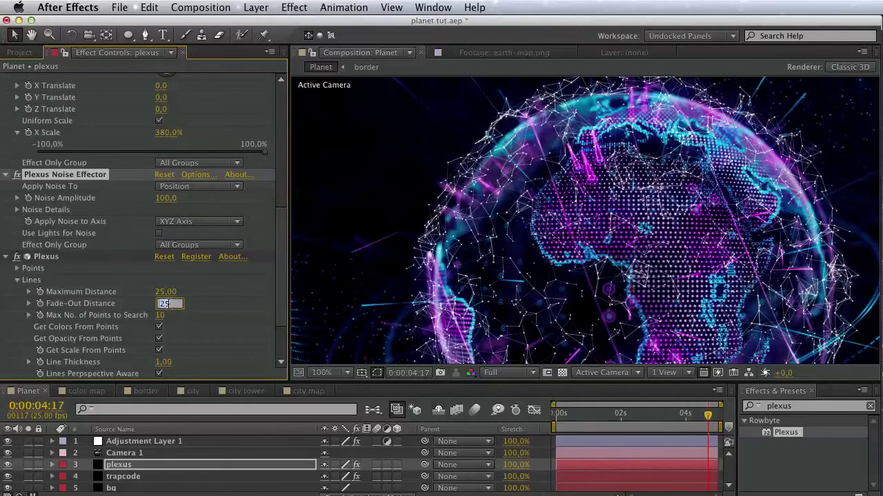
text(50)
key(Return)
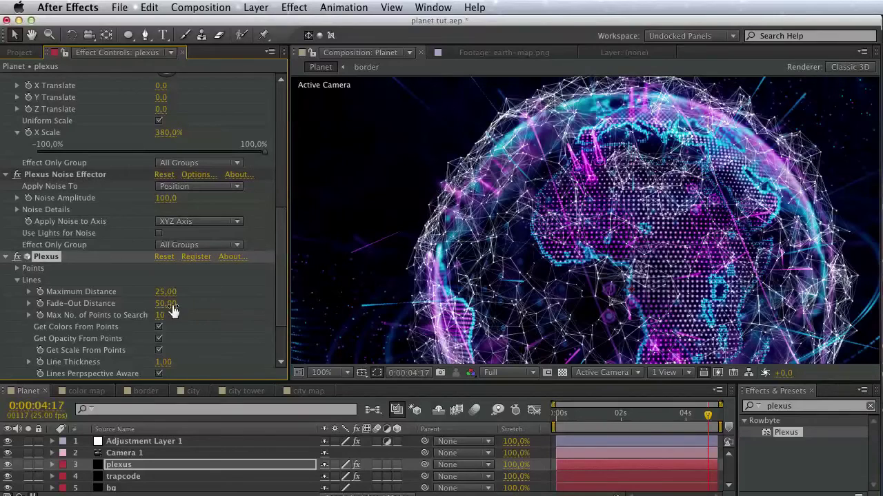
click(160, 315)
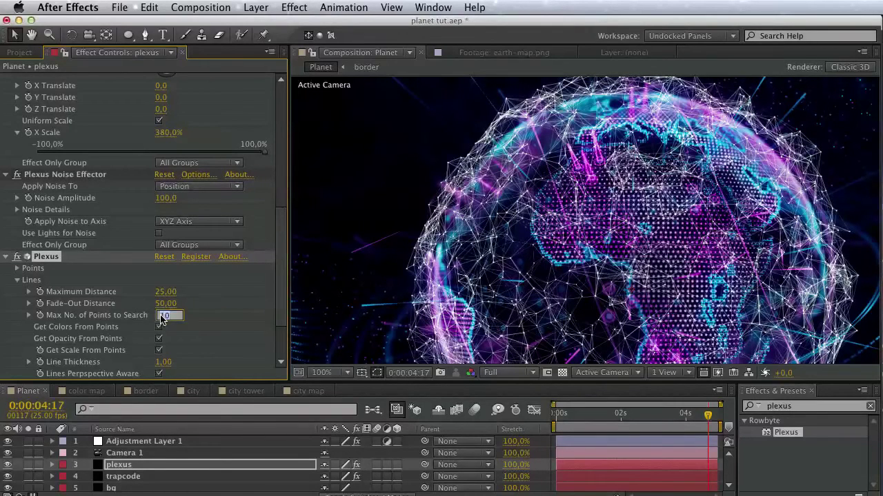
text(4)
key(Return)
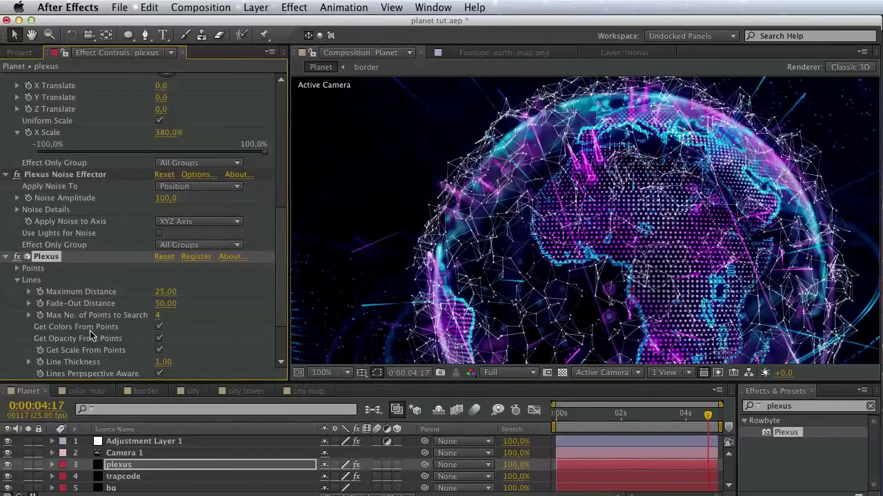
- Disable Get Colors From Points for the Plexus lines and set Lines Color to the saved pink swatch
click(158, 327)
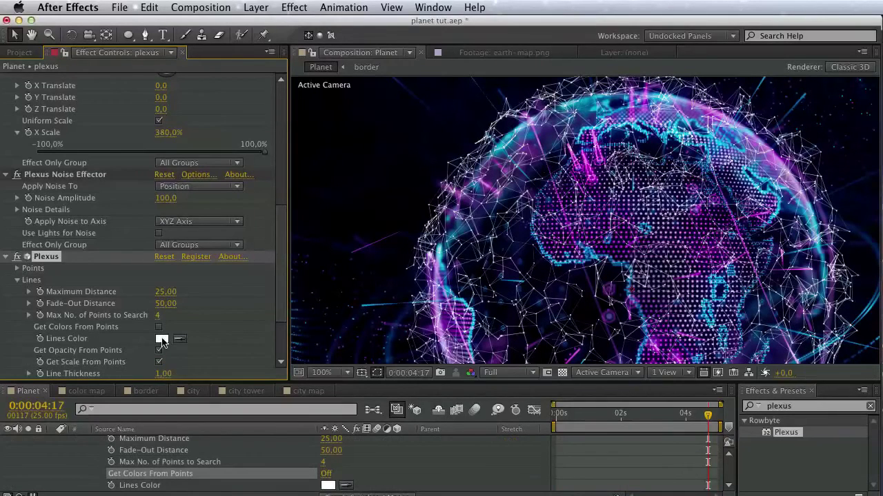
click(162, 338)
click(760, 380)
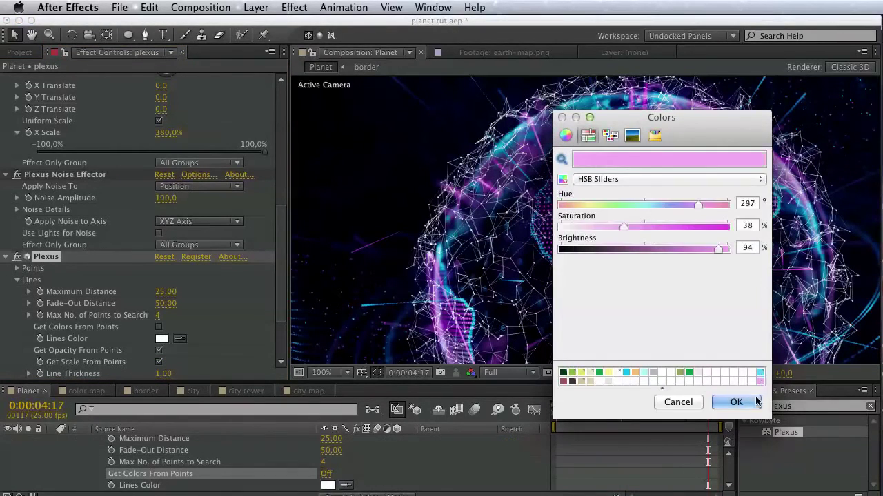
click(736, 402)
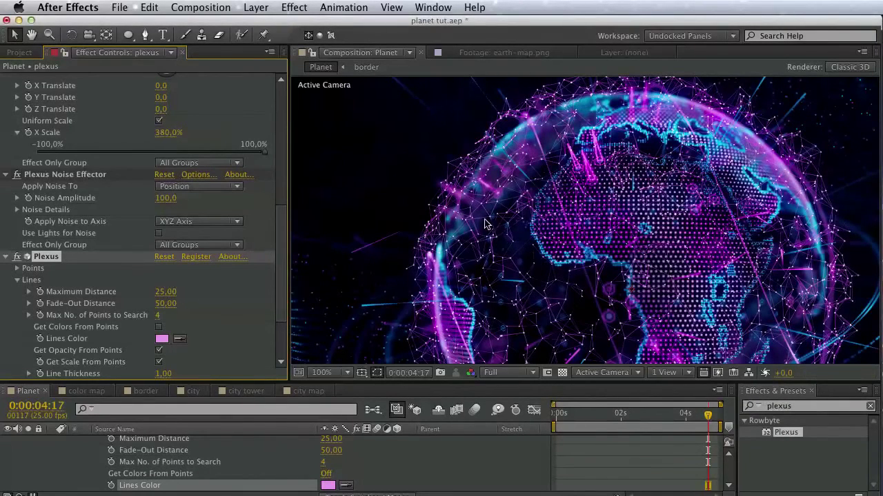
- Change the Plexus Lines Color to the saved light blue swatch
click(163, 341)
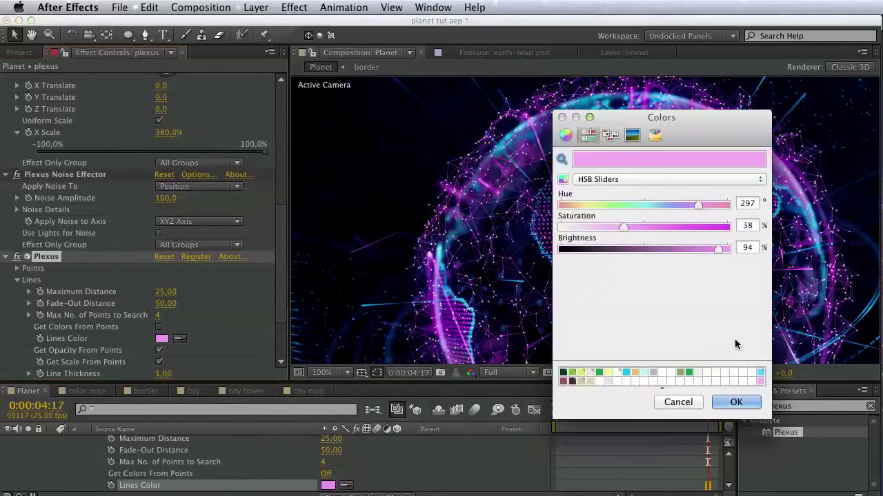
click(763, 371)
click(737, 402)
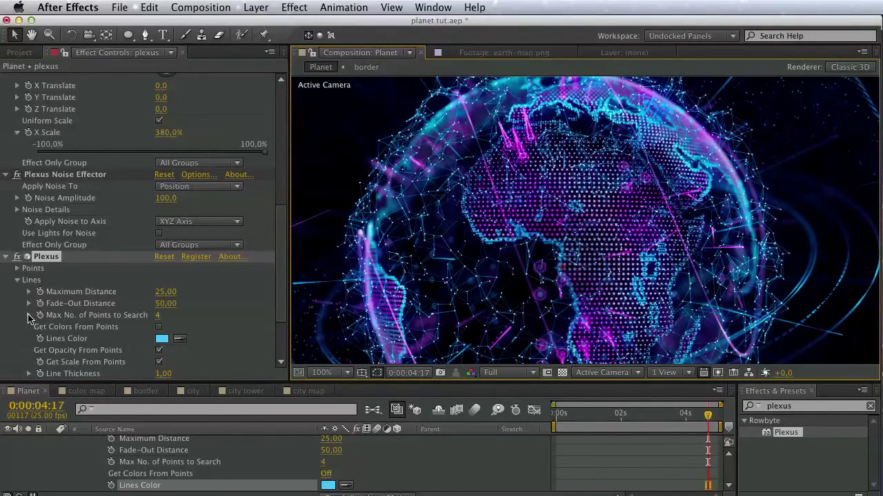
click(28, 315)
click(30, 315)
- Set the Plexus Points Size to 0
scroll(85, 350, down, 2)
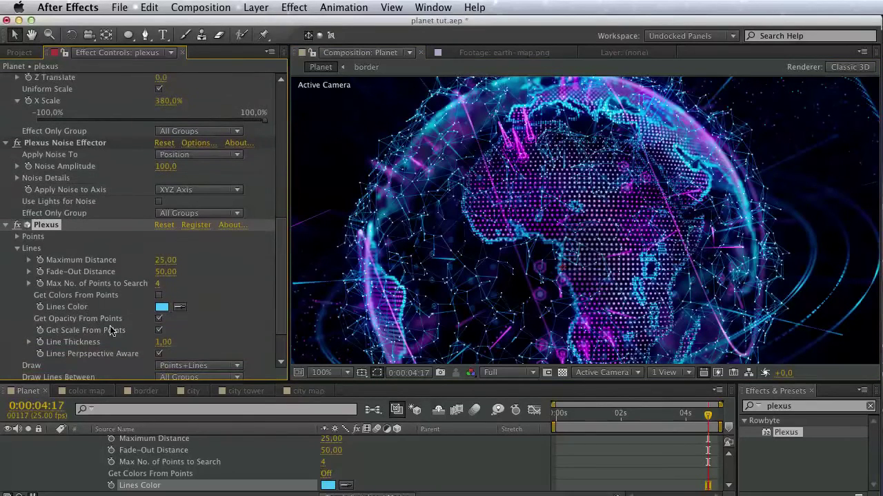
scroll(142, 315, down, 3)
scroll(137, 329, up, 1)
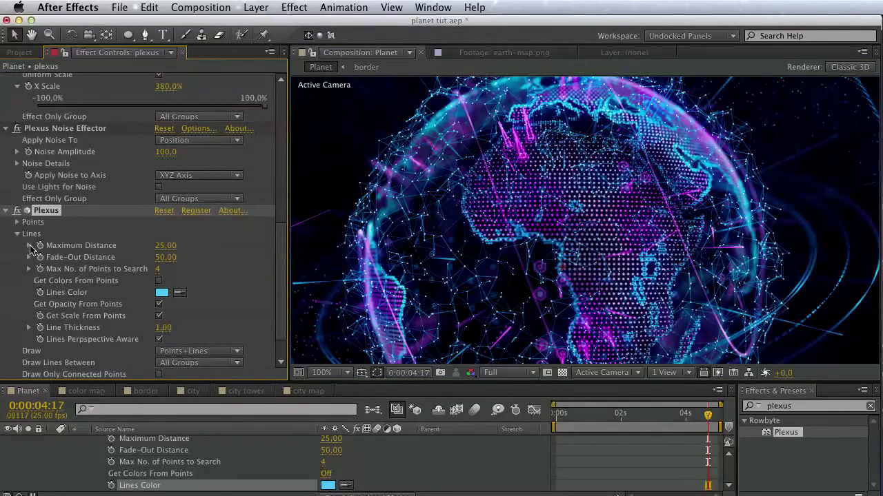
click(17, 222)
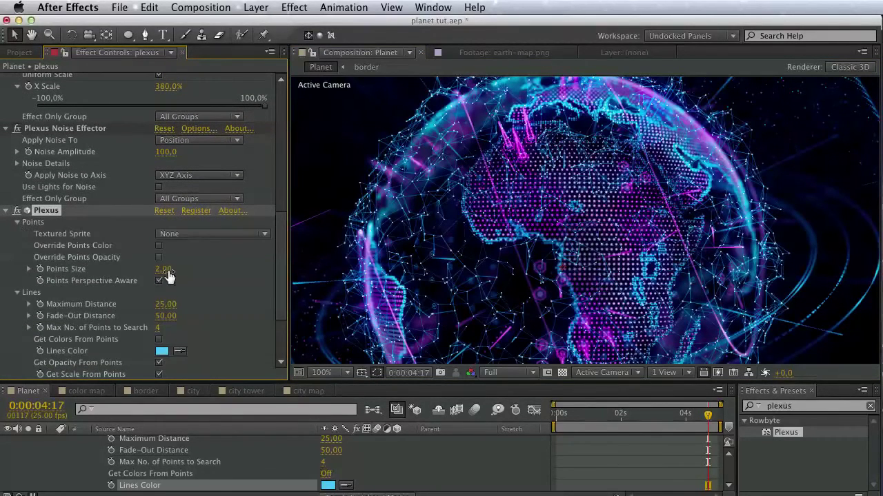
click(168, 273)
text(0)
key(Return)
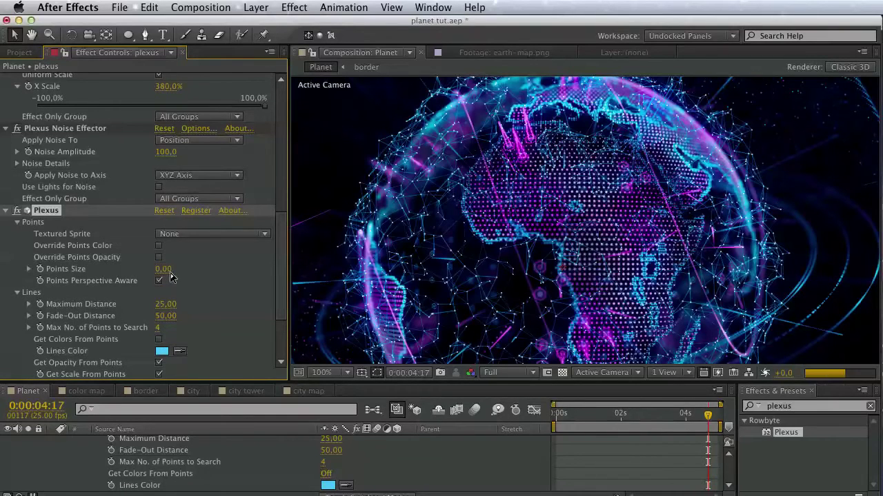
click(17, 222)
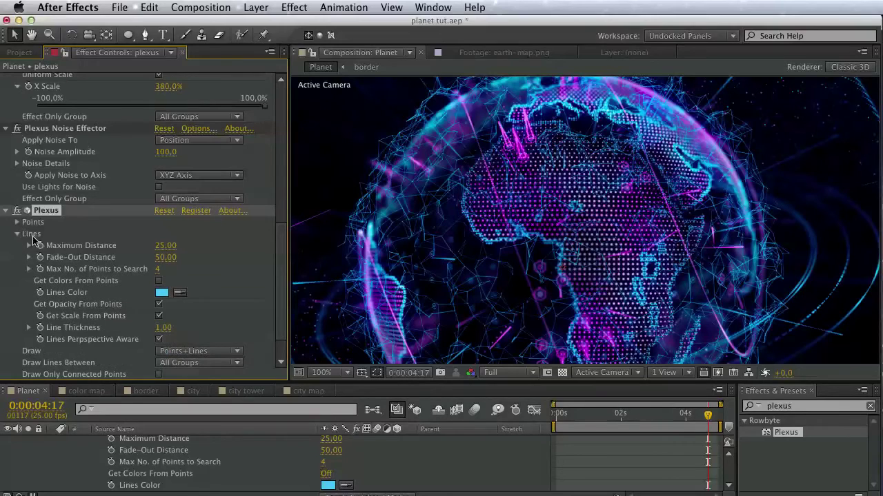
- Set the Plexus Depth of Field to Camera Settings with a Blur Factor of 0.5
scroll(67, 276, down, 3)
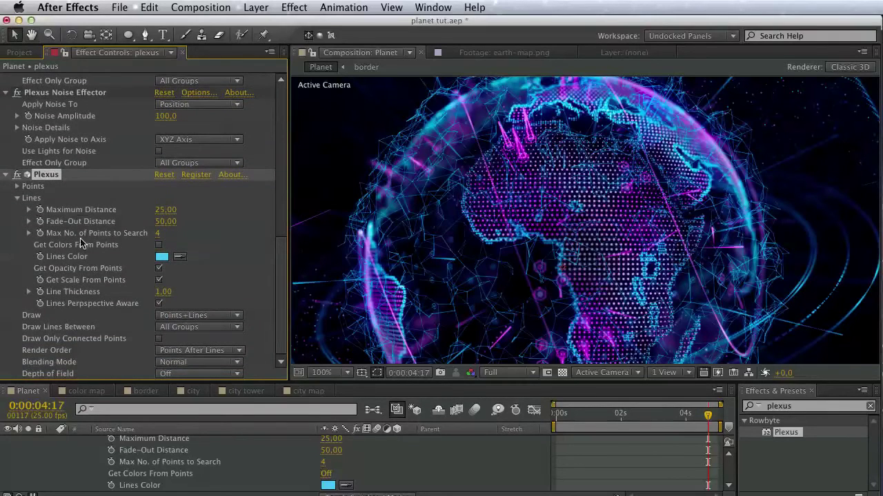
click(176, 378)
click(181, 403)
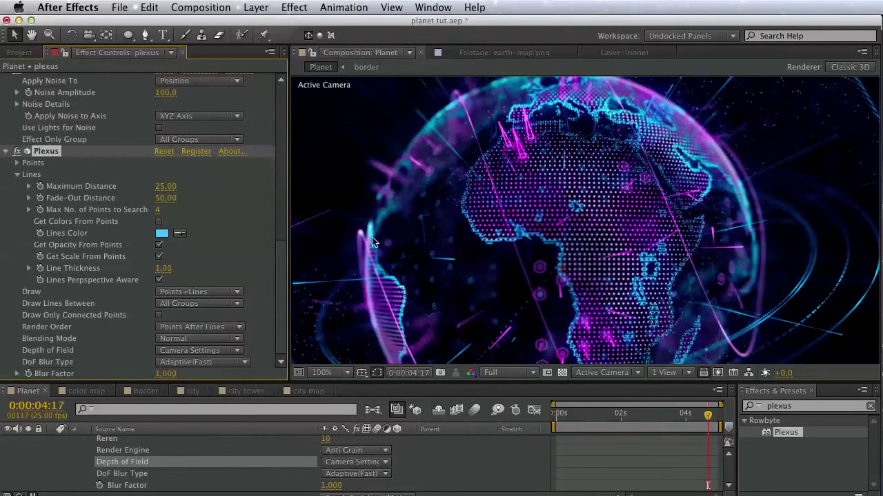
click(167, 374)
text(0.5)
key(Return)
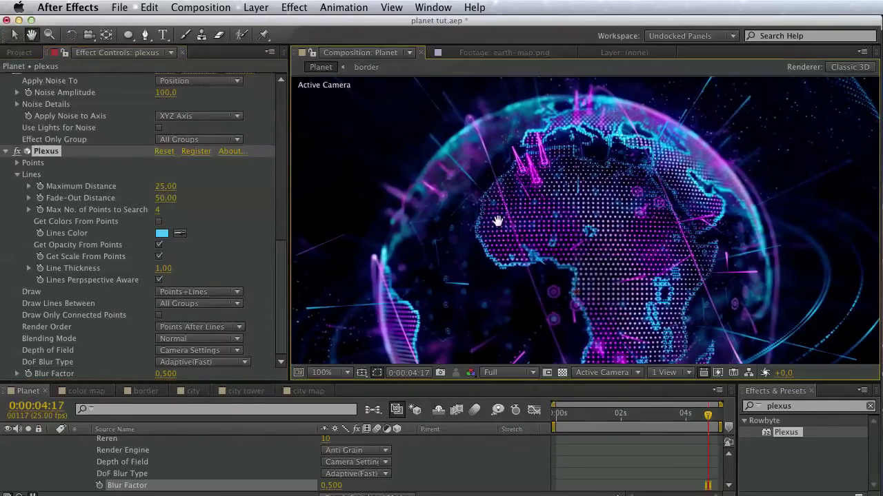
- Set the Plexus Line Thickness to 1.3 and check the lines across the planet
click(163, 268)
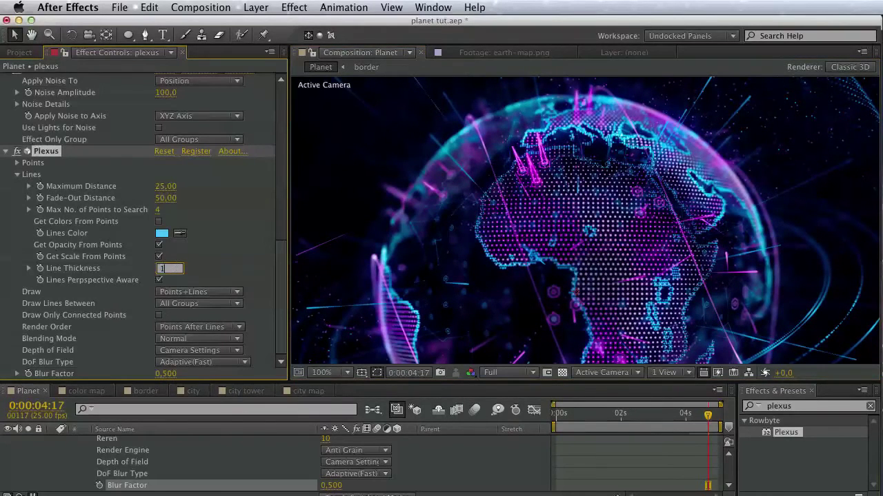
text(.3)
key(Return)
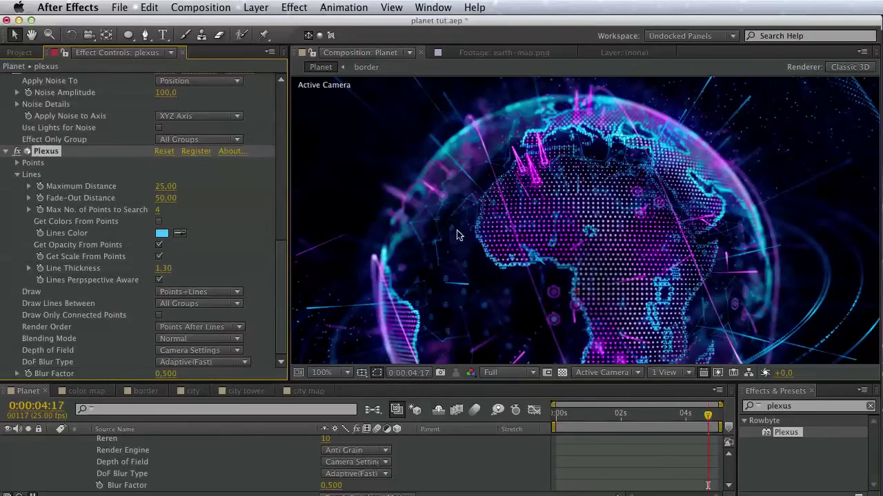
drag(473, 242, 483, 153)
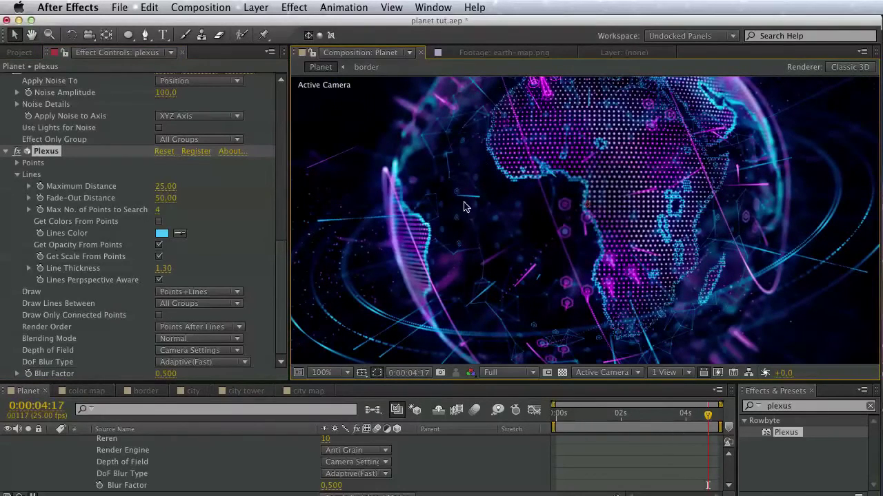
drag(403, 222, 401, 275)
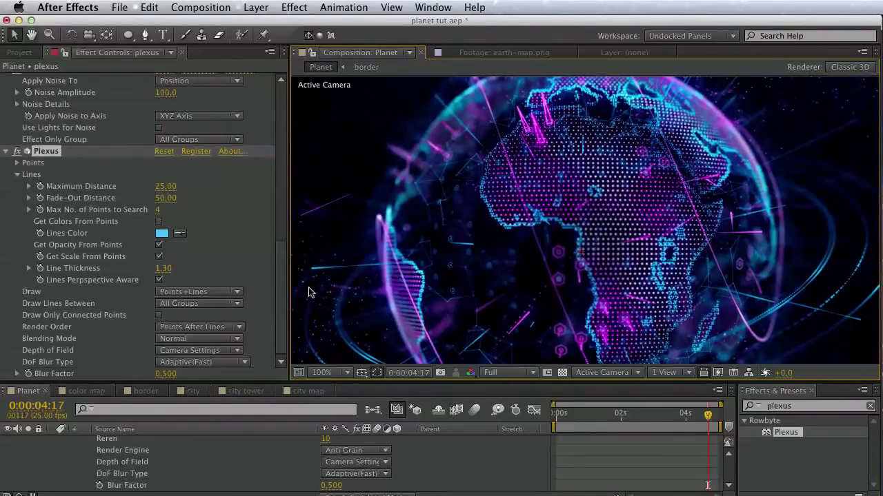
- Collapse the settings of all five Plexus effects on the plexus layer
scroll(170, 274, up, 3)
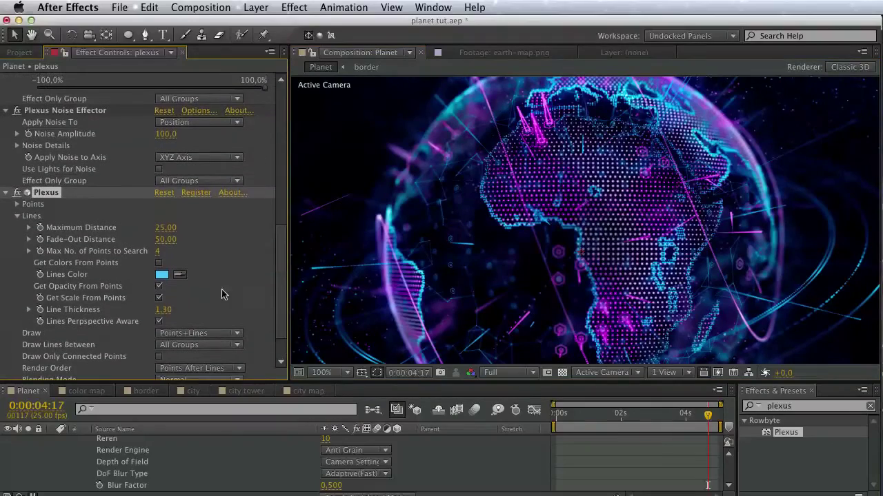
scroll(94, 172, up, 7)
key(space)
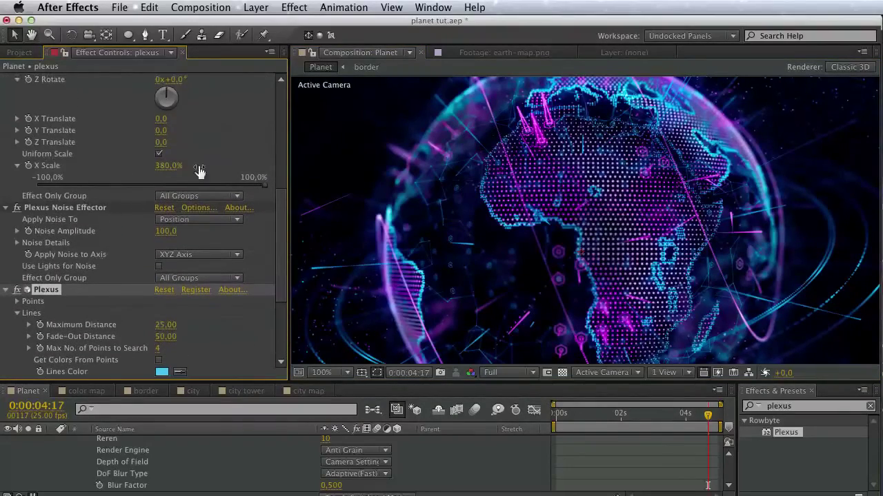
drag(518, 186, 455, 259)
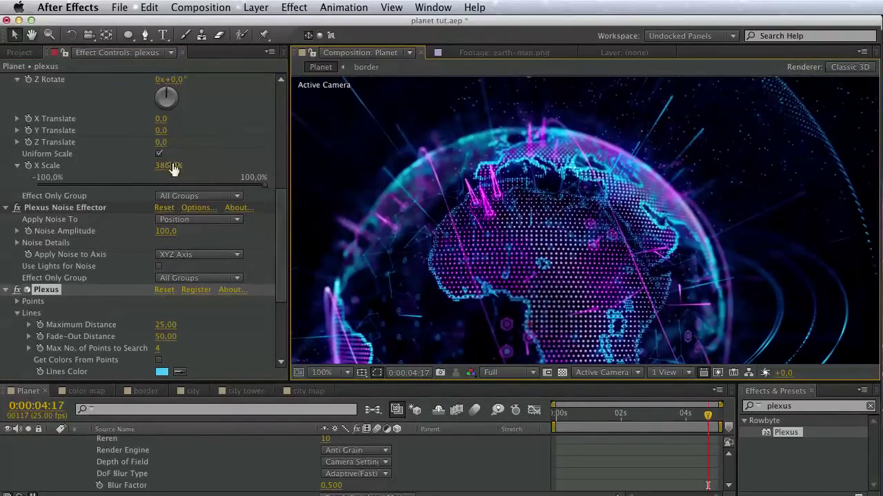
scroll(238, 266, up, 15)
scroll(237, 266, up, 3)
key(v)
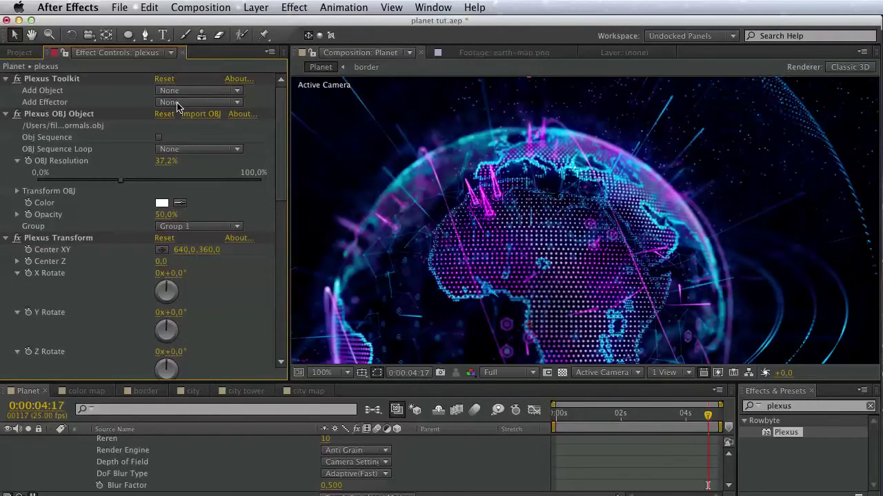
click(7, 80)
click(7, 91)
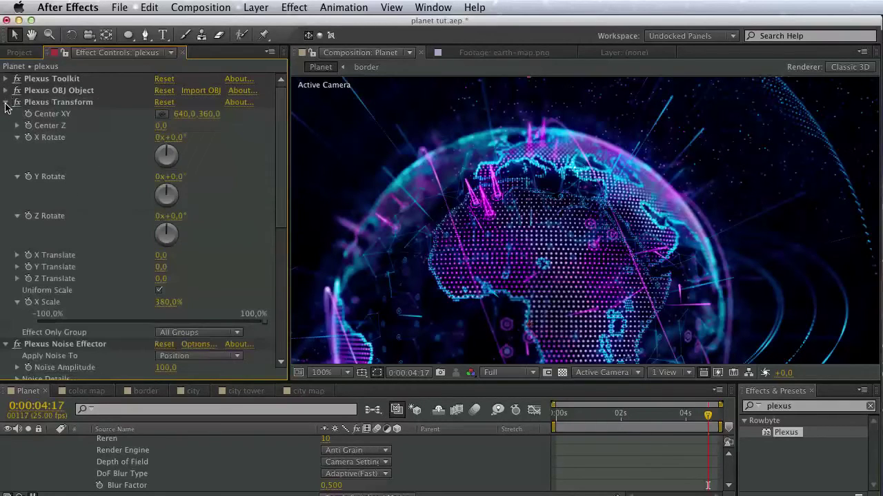
click(6, 102)
click(7, 114)
click(6, 126)
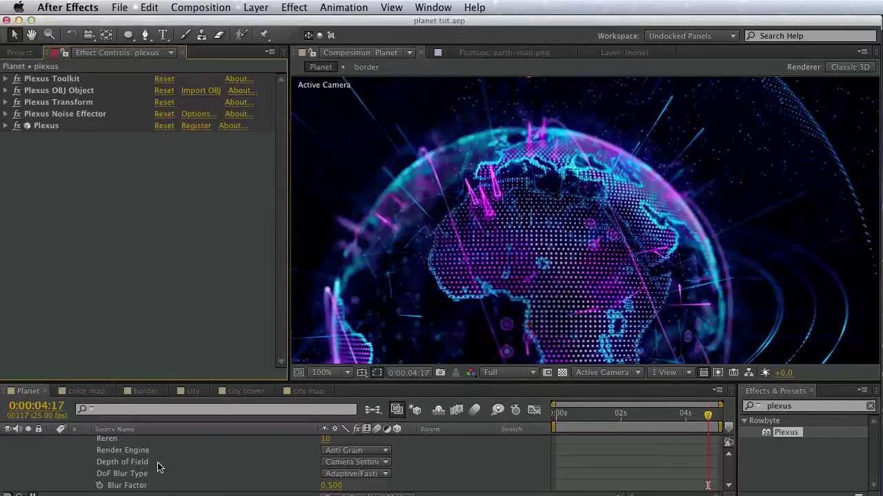
- Collapse the plexus layer's properties in the timeline and duplicate the layer
click(207, 462)
scroll(207, 465, up, 5)
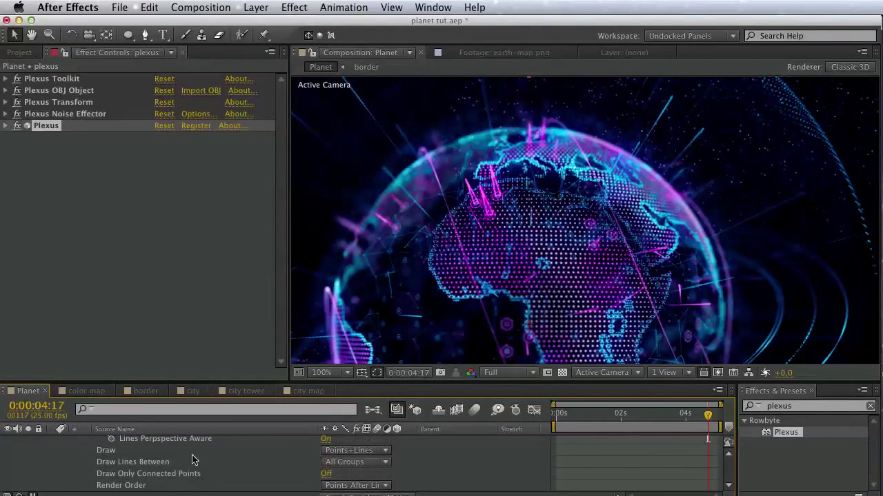
scroll(166, 462, up, 10)
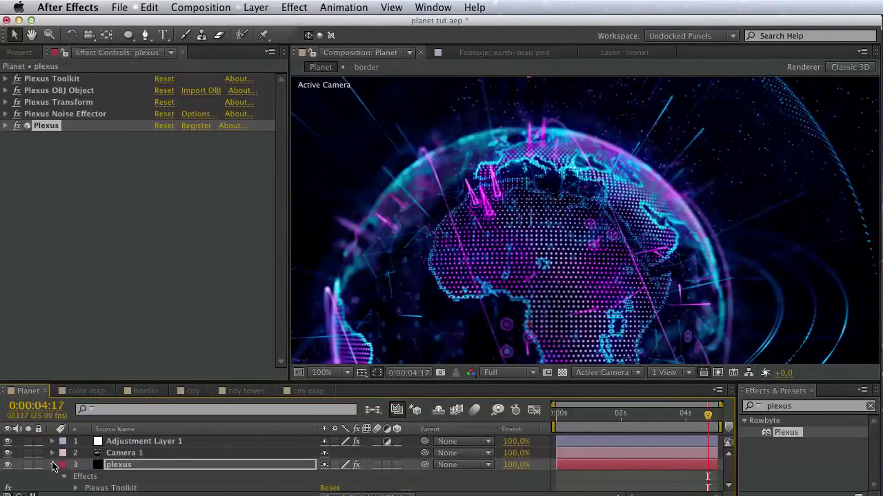
click(54, 465)
click(149, 7)
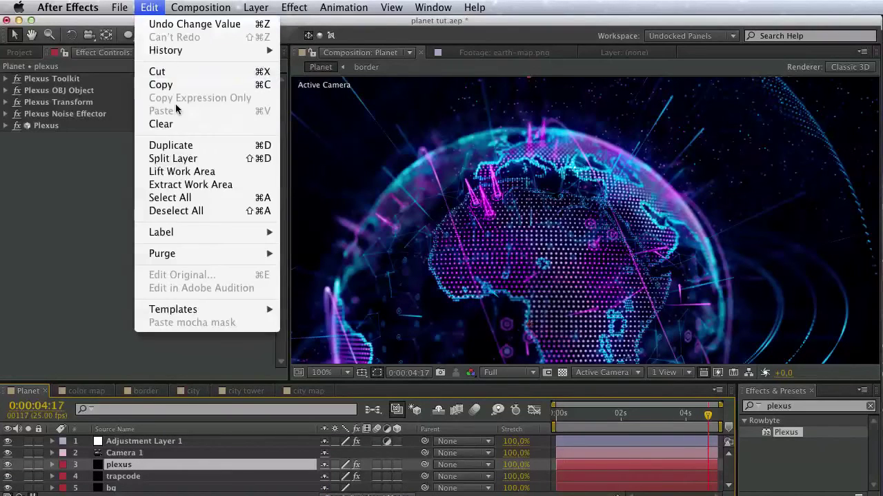
click(173, 145)
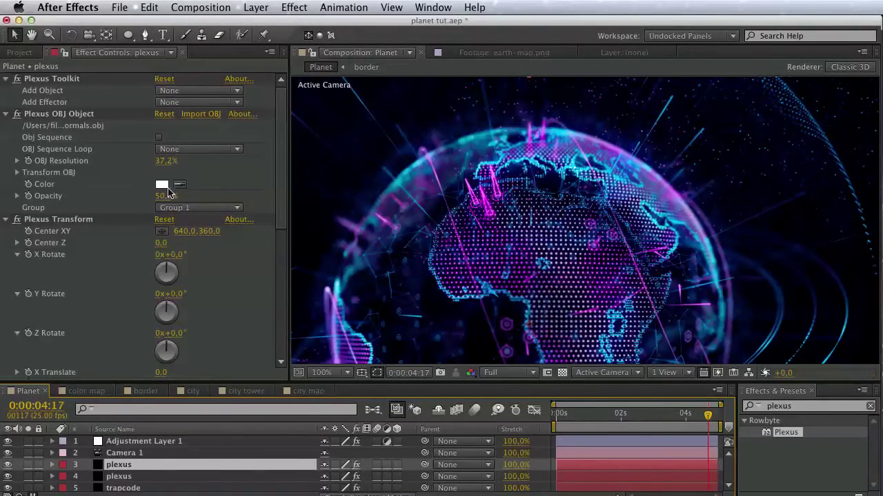
- Set the Plexus Transform X Scale of the duplicated plexus layer to 650%
click(256, 222)
drag(283, 210, 281, 266)
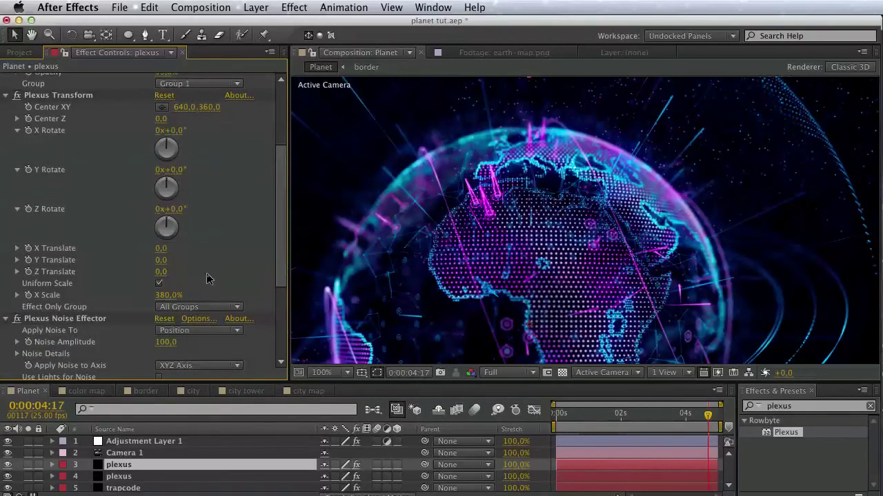
click(176, 296)
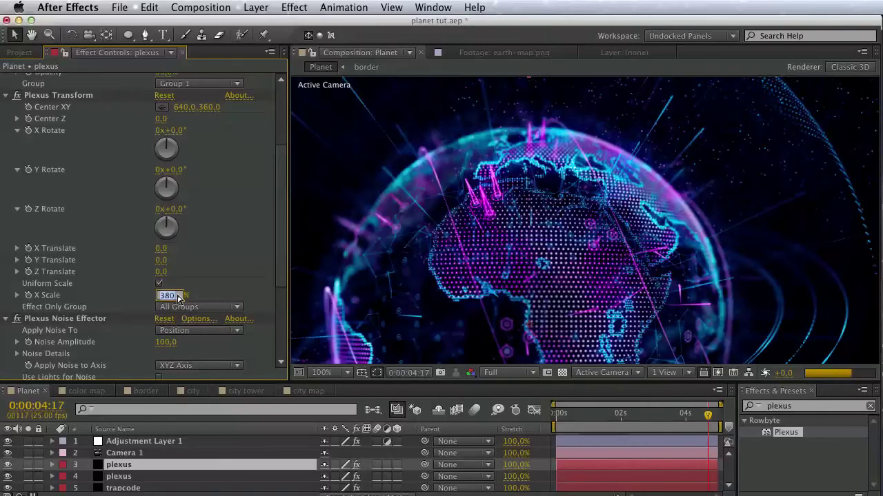
text(650)
key(Return)
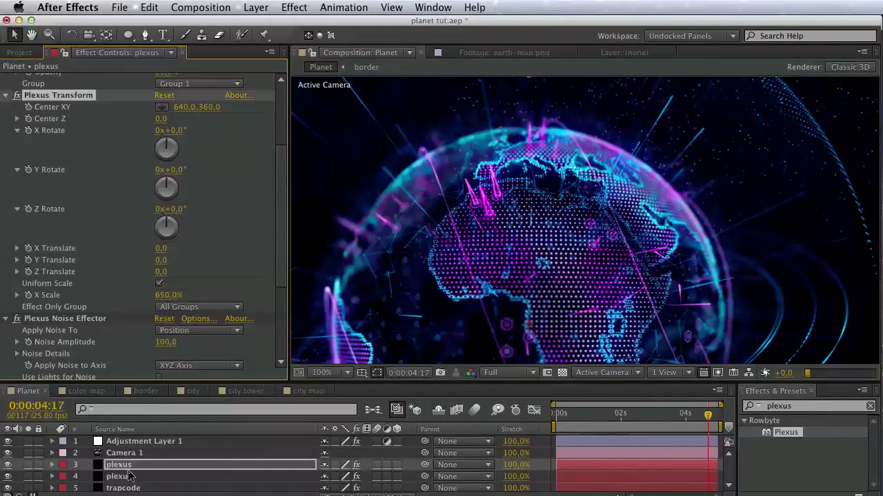
- Hide the original plexus layer, number 4, to inspect the enlarged outer network alone
click(11, 480)
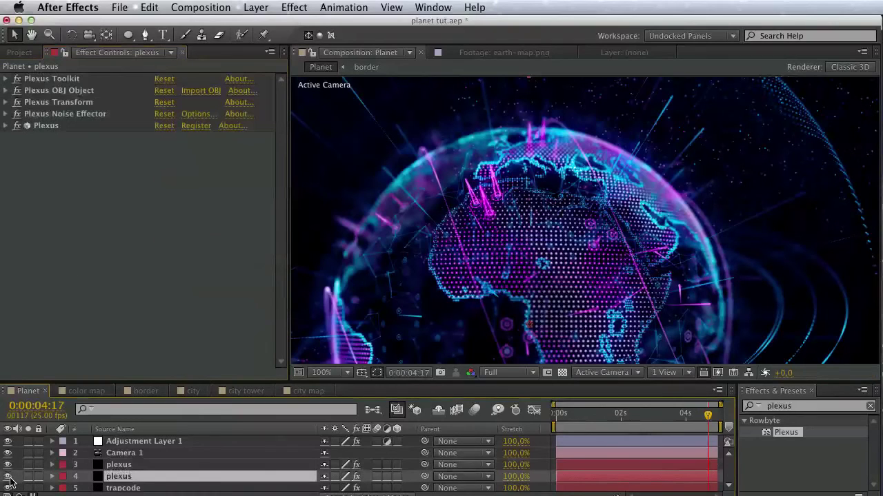
click(8, 478)
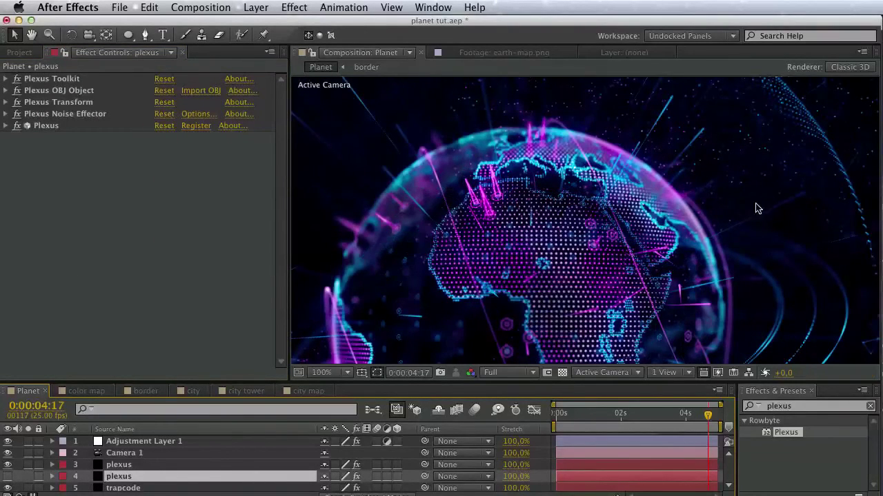
key(h)
drag(757, 208, 555, 67)
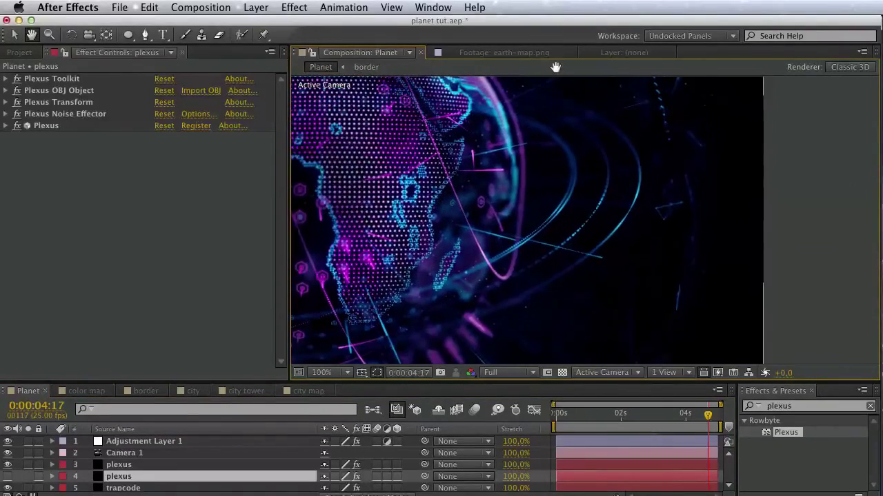
key(v)
- Set the Plexus Blur Factor of the upper plexus layer to 0.3
click(138, 465)
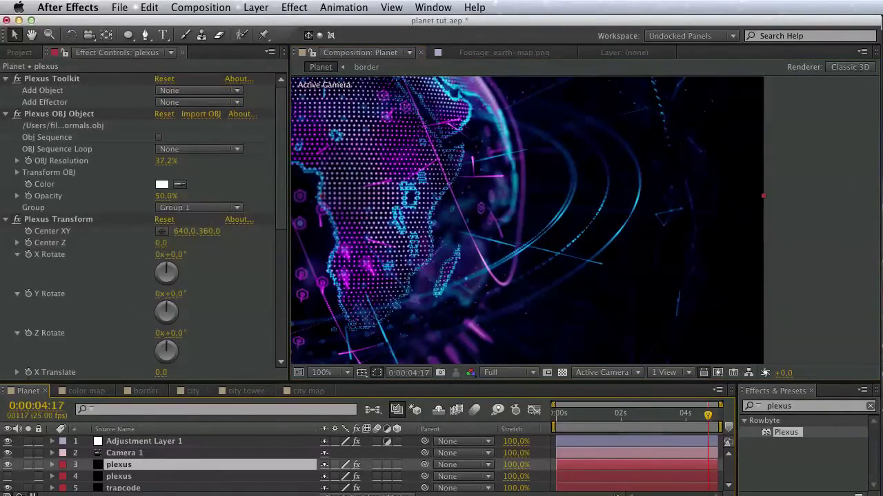
scroll(129, 206, down, 6)
key(h)
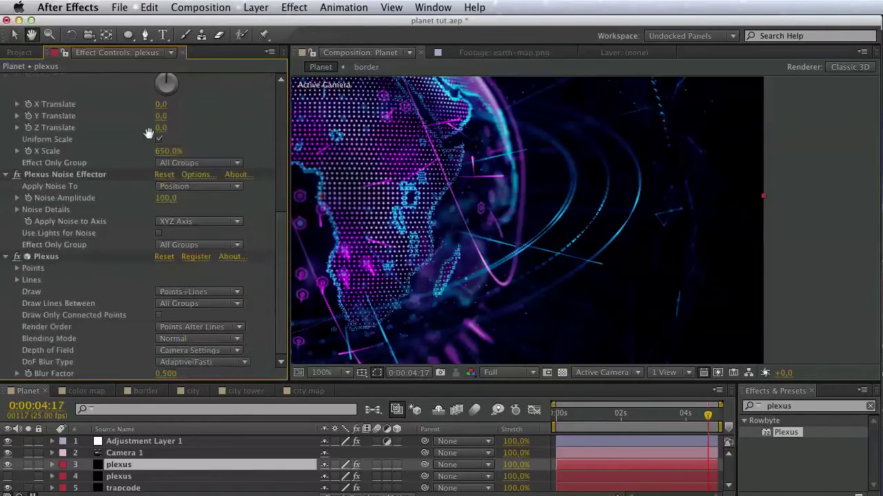
key(v)
click(173, 375)
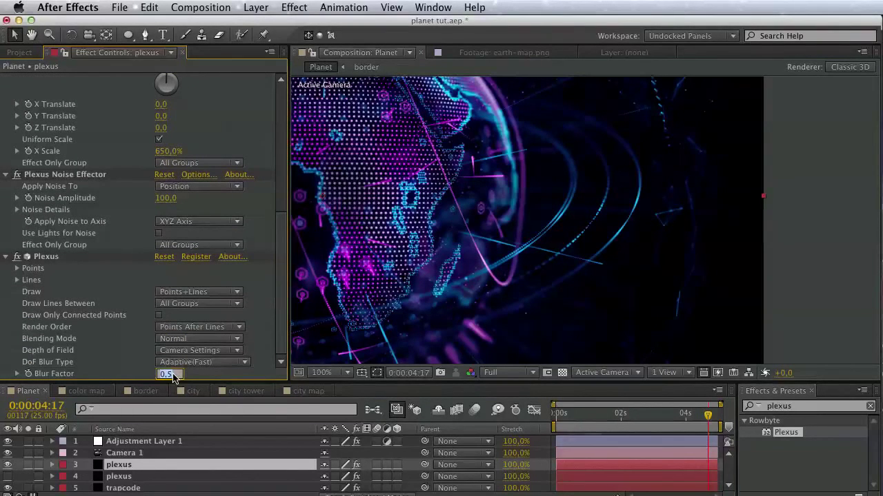
text(0,3)
key(Return)
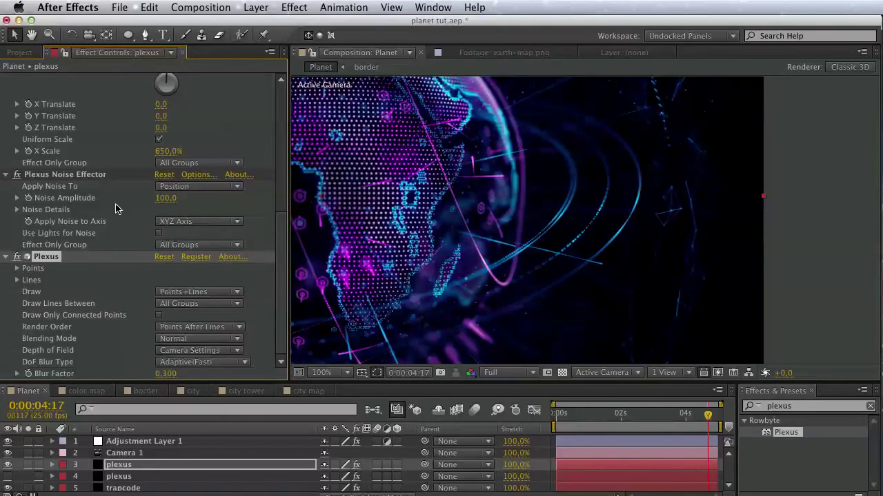
mouse_move(116, 209)
mouse_down()
mouse_move(122, 262)
mouse_move(129, 202)
mouse_up()
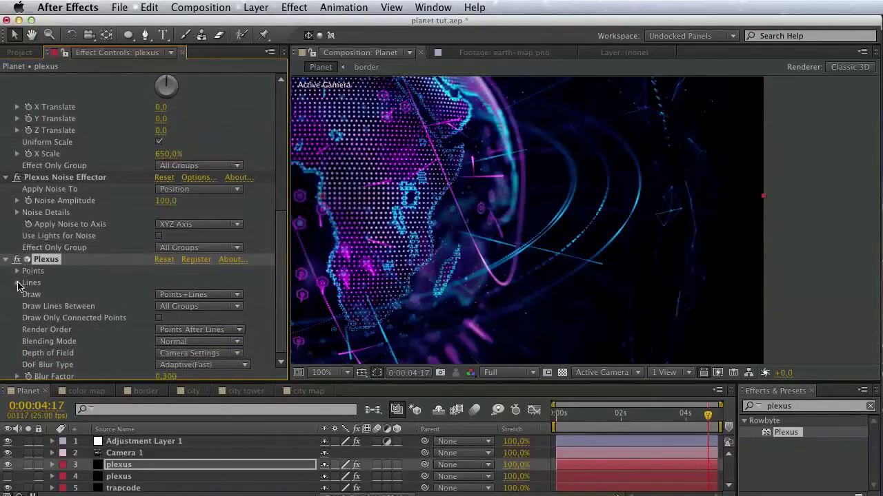
- Set the upper plexus layer's Lines Maximum Distance to 50 and Fade-Out Distance to 100
click(18, 282)
scroll(19, 284, down, 1)
click(169, 281)
text(50)
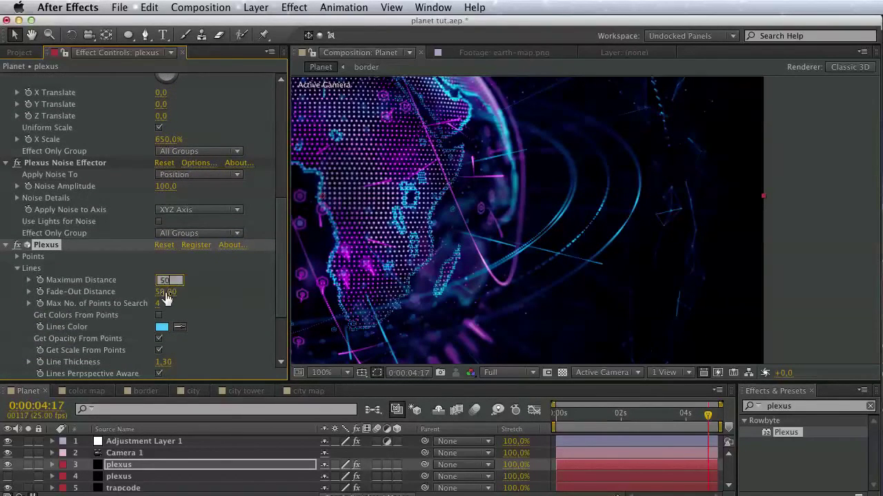
key(Tab)
text(100)
click(204, 312)
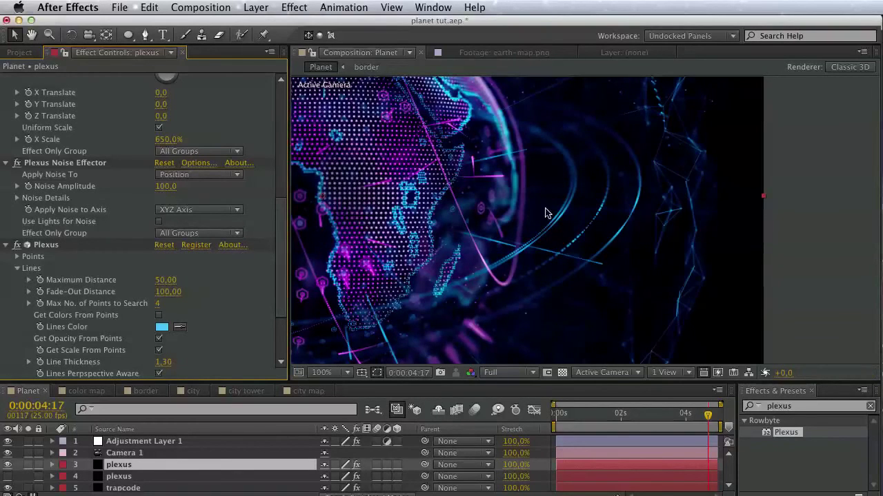
- Set the Plexus Noise Effector's Noise Amplitude to 300 on the upper plexus layer
drag(545, 213, 577, 314)
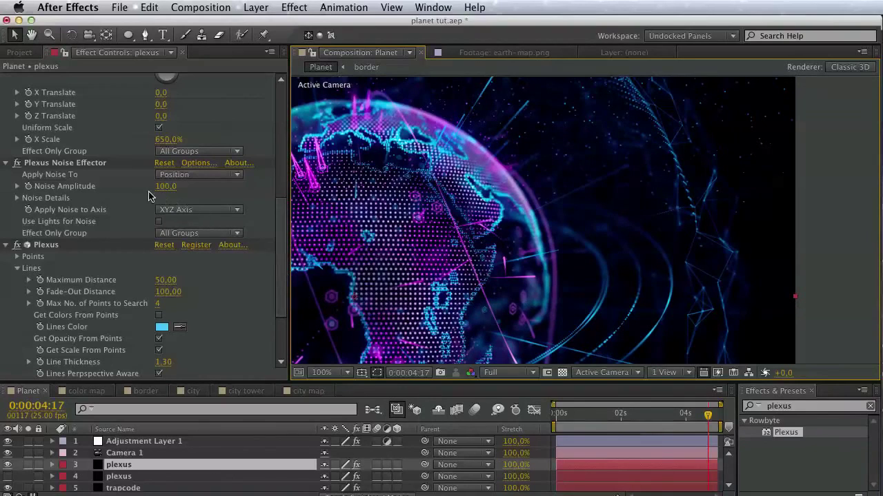
click(169, 186)
text(300)
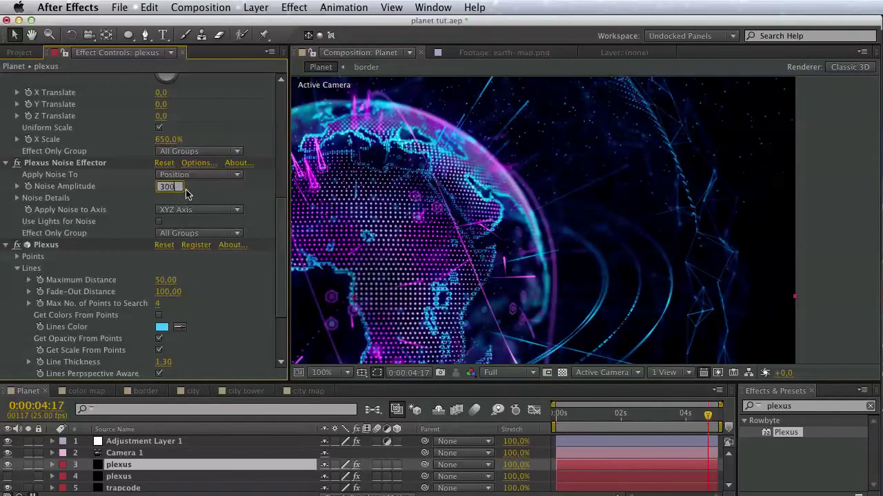
key(Return)
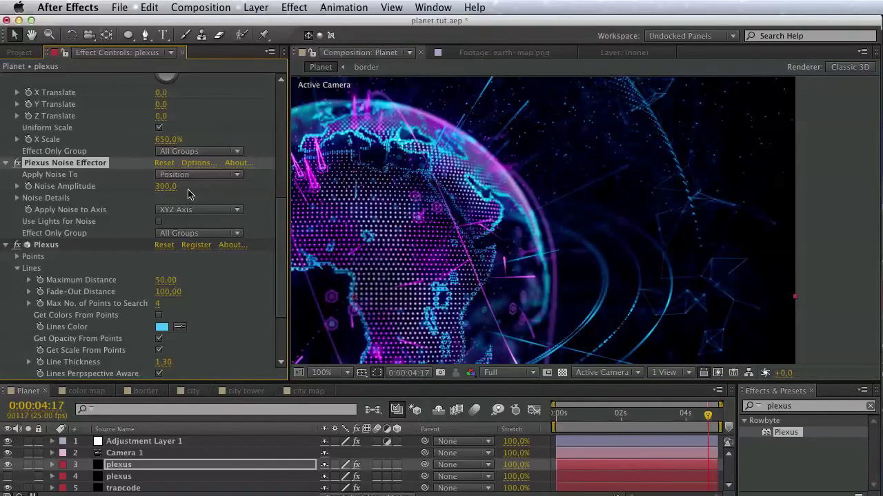
drag(502, 219, 829, 239)
drag(513, 252, 387, 121)
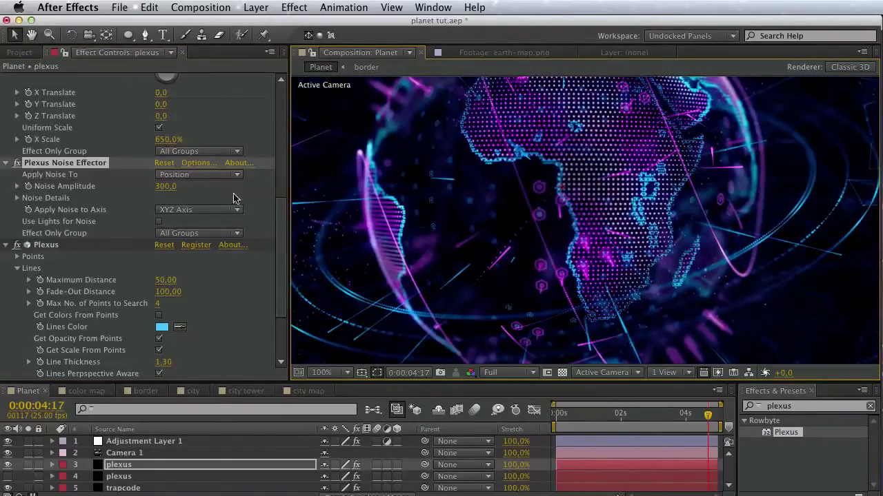
- Make the original plexus layer, number 4, visible again and save the project
drag(280, 227, 281, 111)
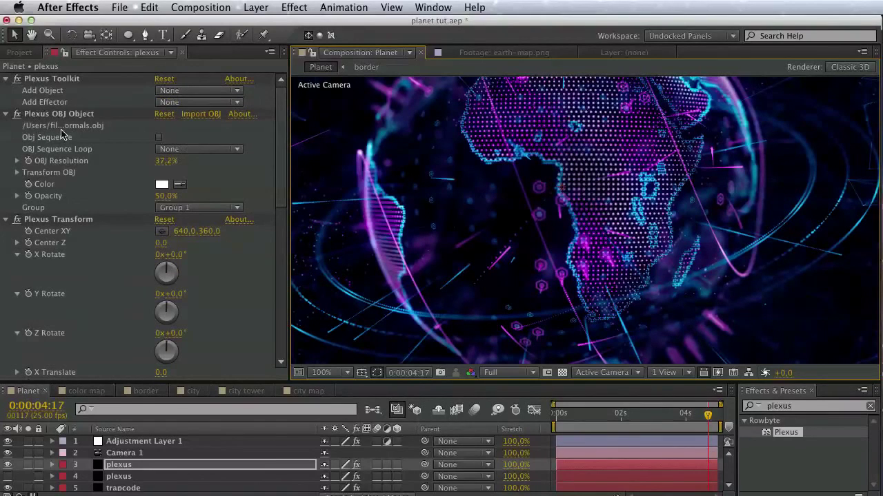
click(12, 476)
click(7, 476)
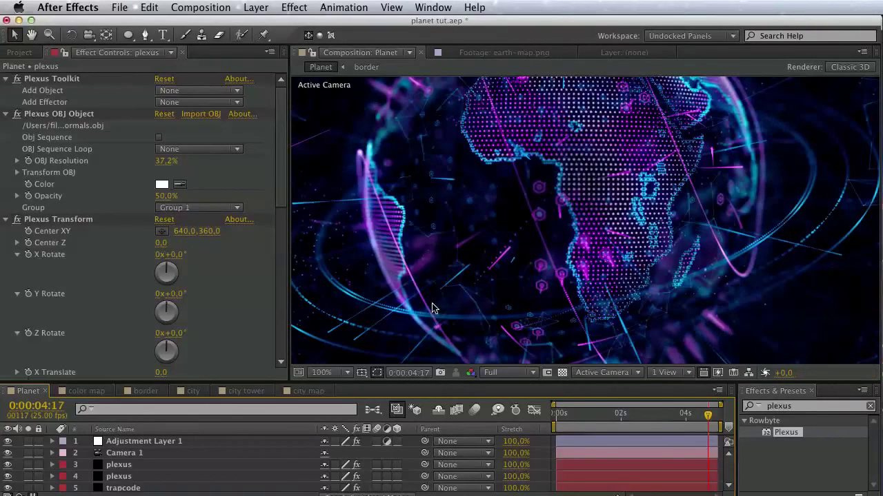
key(super+s)
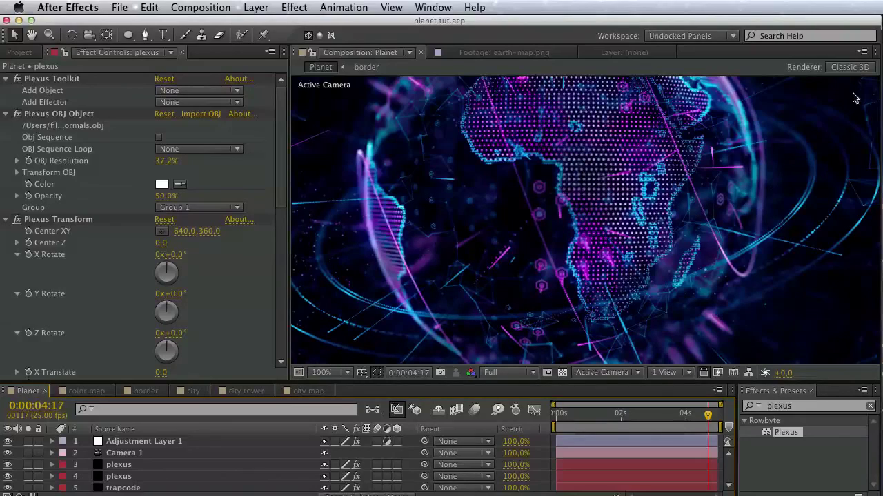
- Maximize the Planet composition view and examine the whole planet with both surrounding plexus networks
click(862, 55)
click(863, 114)
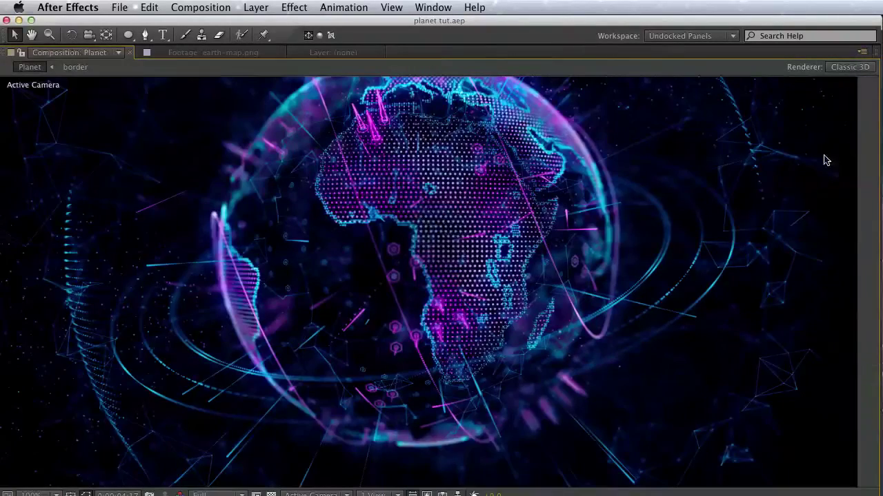
drag(629, 194, 665, 289)
key(super+Tab)
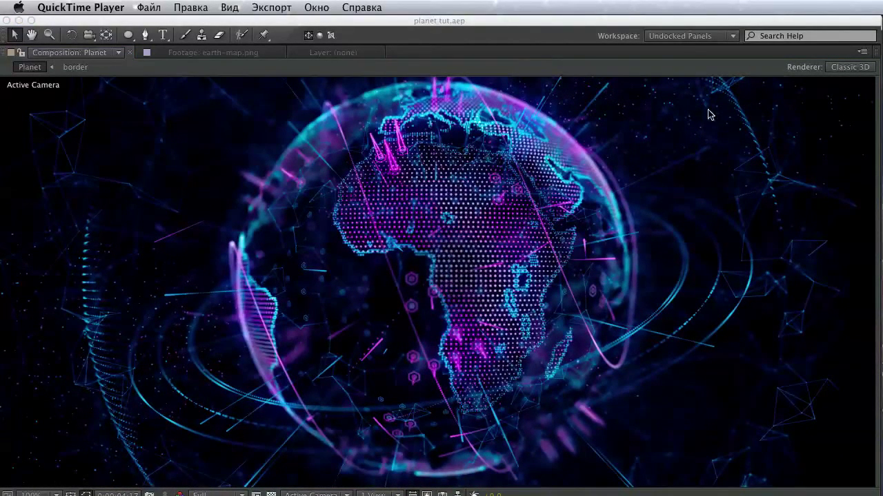
click(855, 58)
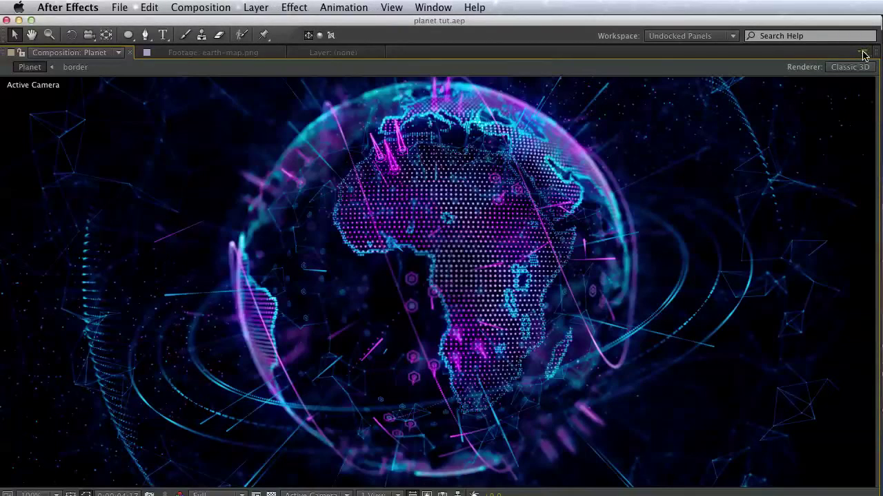